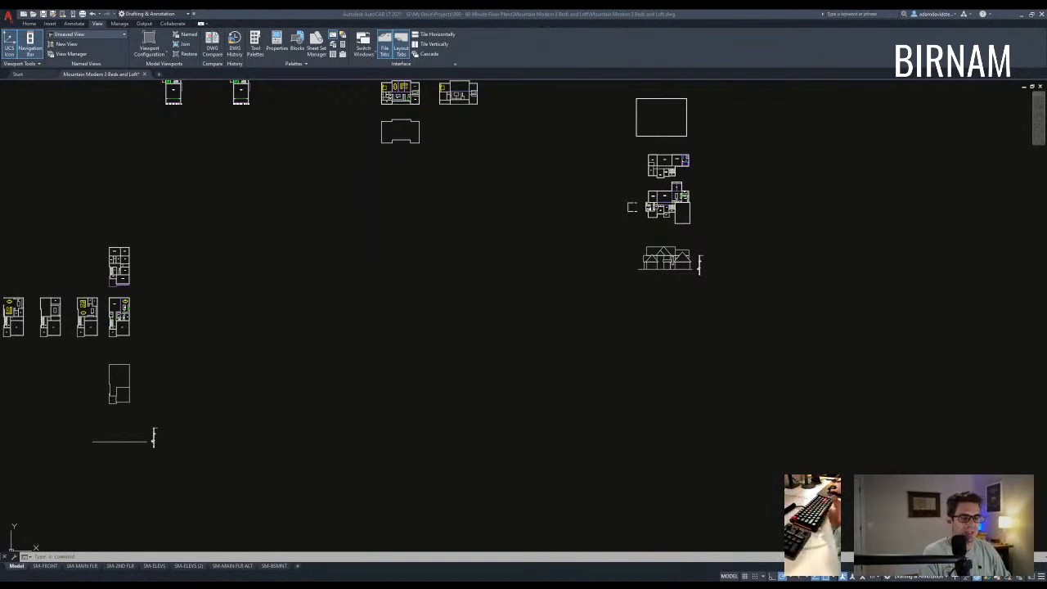
- Abandon a few false LINE starts and pan across to empty model space
{"action": "scroll", "coordinate": [425, 360], "scroll_direction": "up", "scroll_amount": 6}
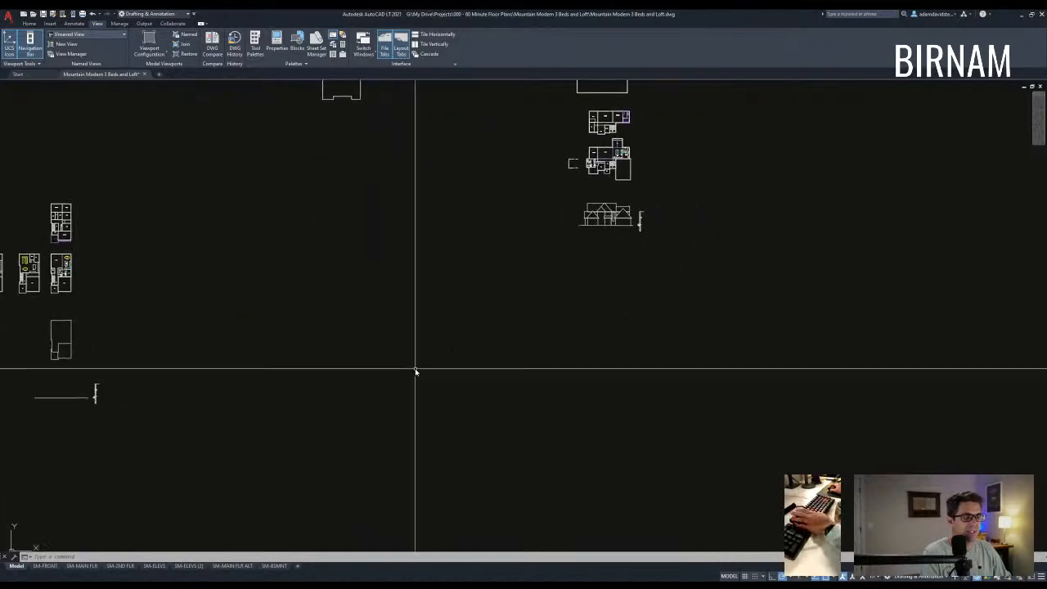
{"action": "key", "text": "Escape"}
{"action": "key", "text": "Escape"}
{"action": "type", "text": "l"}
{"action": "key", "text": "Return"}
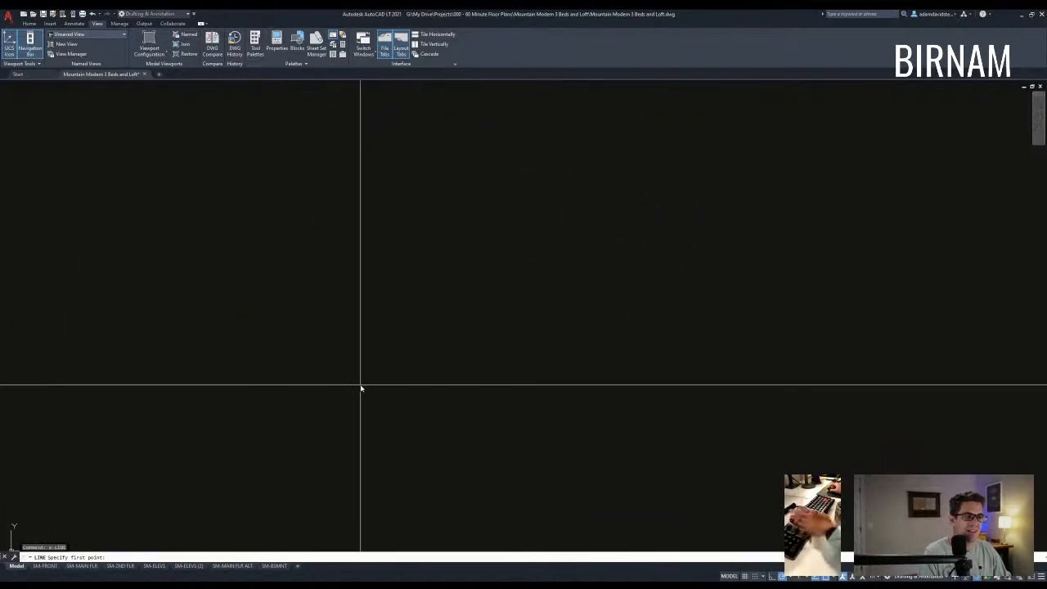
{"action": "key", "text": "Escape"}
{"action": "key", "text": "Escape"}
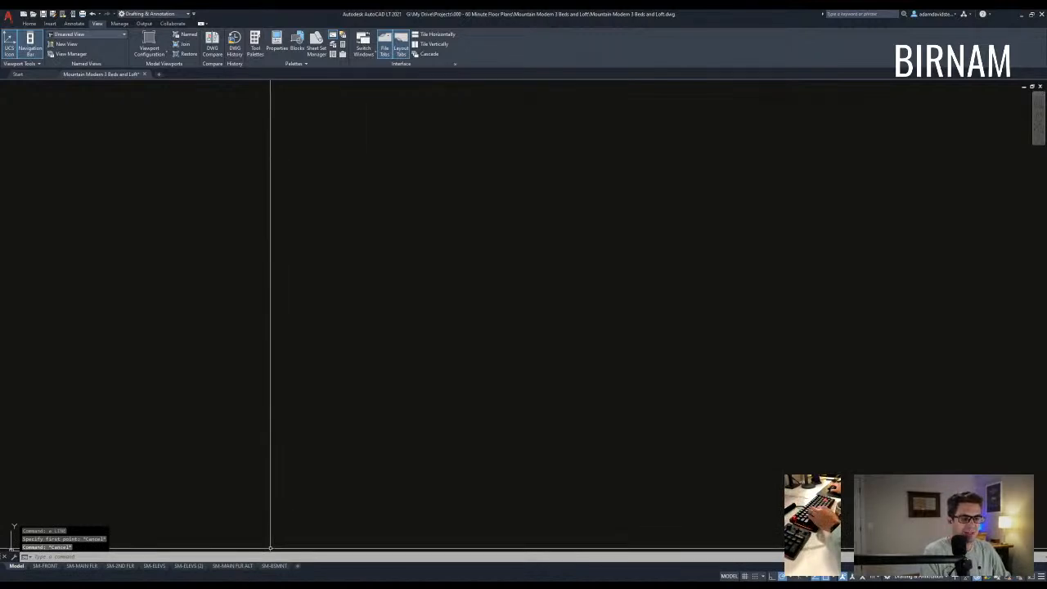
{"action": "key", "text": "Return"}
{"action": "left_click", "coordinate": [340, 414]}
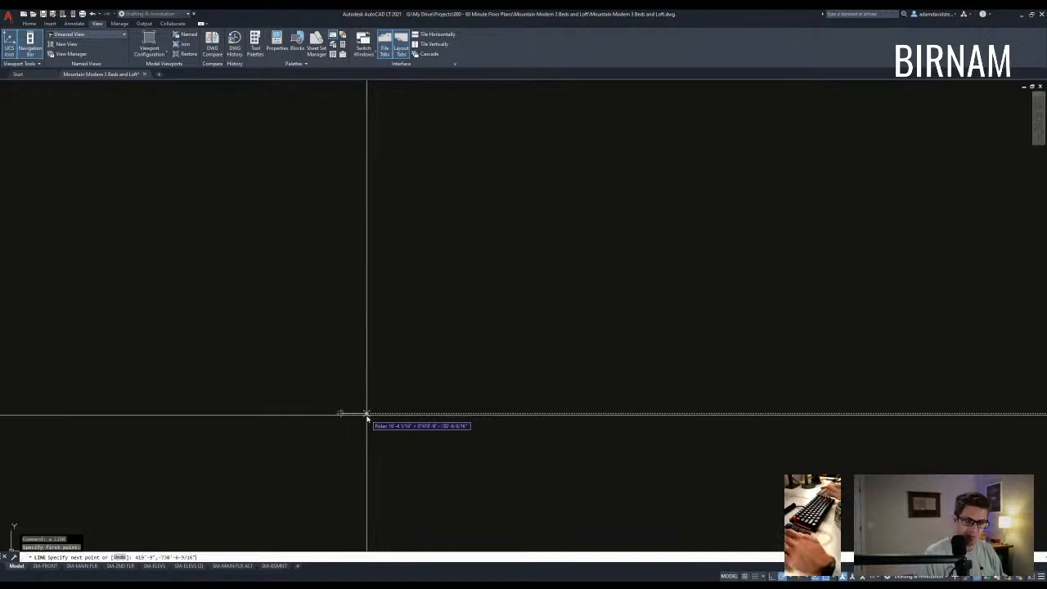
{"action": "key", "text": "Escape"}
{"action": "key", "text": "Escape"}
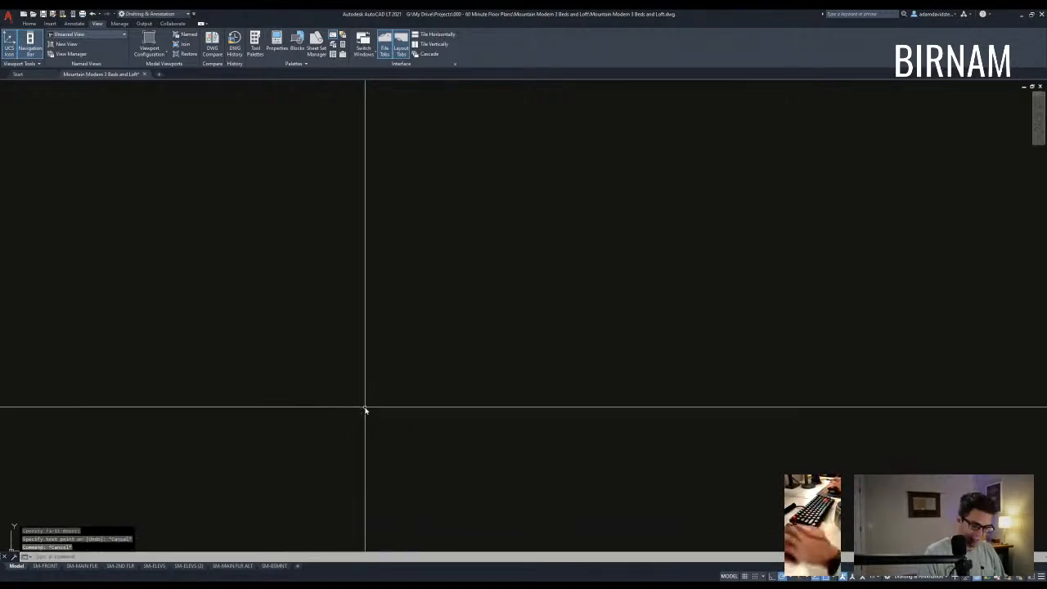
{"action": "type", "text": "z"}
{"action": "key", "text": "Escape"}
{"action": "key", "text": "Escape"}
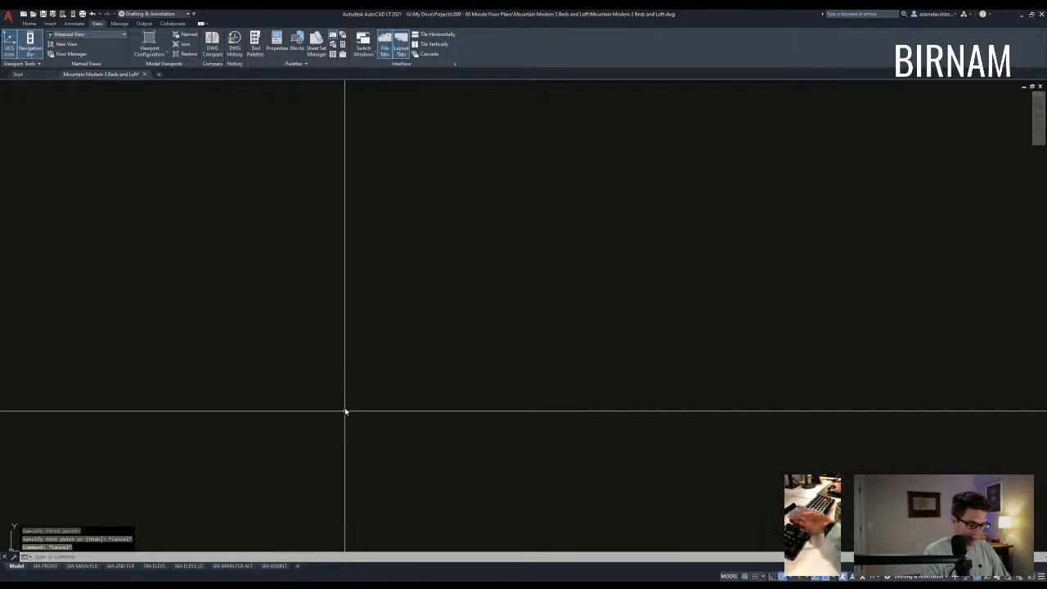
{"action": "middle_click_drag", "start_coordinate": [346, 411], "coordinate": [338, 402]}
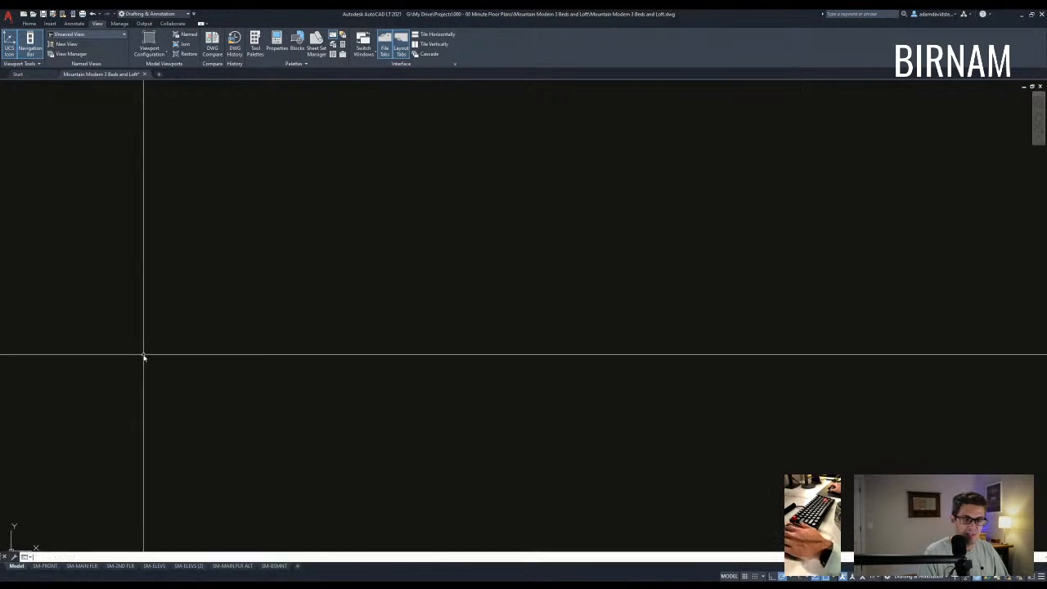
- Clear stray command entries and abandon two more unfinished line attempts
{"action": "type", "text": "`"}
{"action": "key", "text": "BackSpace"}
{"action": "type", "text": "c"}
{"action": "key", "text": "BackSpace"}
{"action": "key", "text": "Escape"}
{"action": "key", "text": "Escape"}
{"action": "type", "text": "l"}
{"action": "key", "text": "space"}
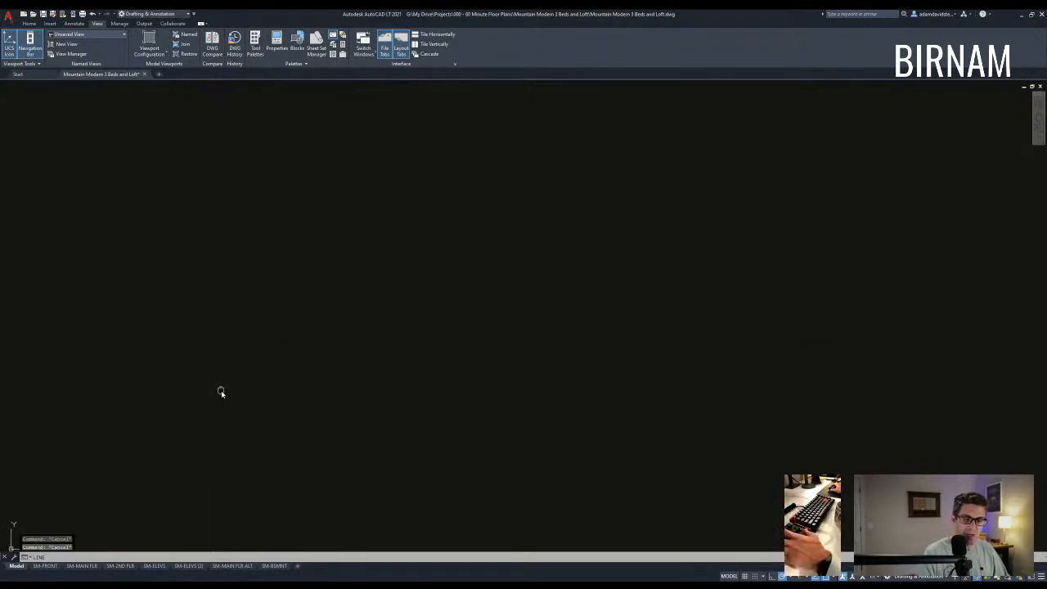
{"action": "key", "text": "space"}
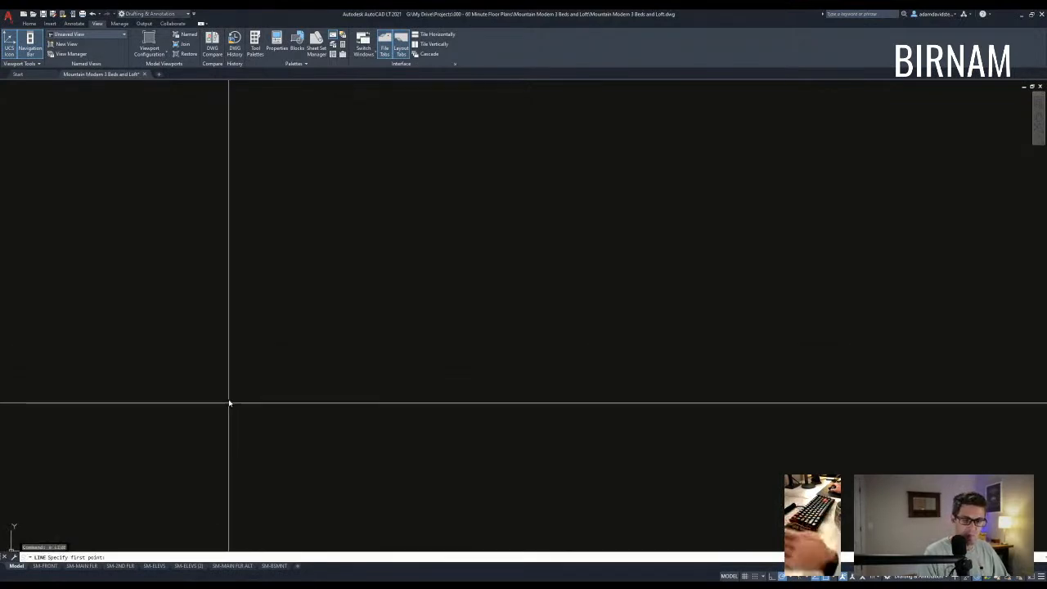
{"action": "key", "text": "Escape"}
{"action": "scroll", "coordinate": [270, 354], "scroll_direction": "down", "scroll_amount": 4}
{"action": "type", "text": "a"}
{"action": "key", "text": "space"}
{"action": "left_click", "coordinate": [255, 356]}
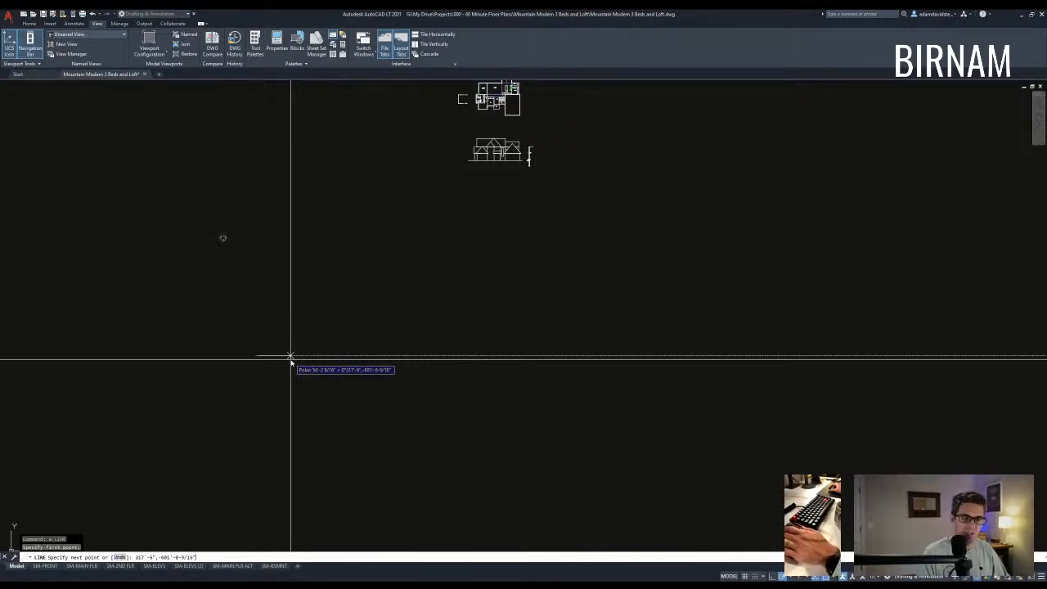
{"action": "key", "text": "Escape"}
{"action": "key", "text": "Escape"}
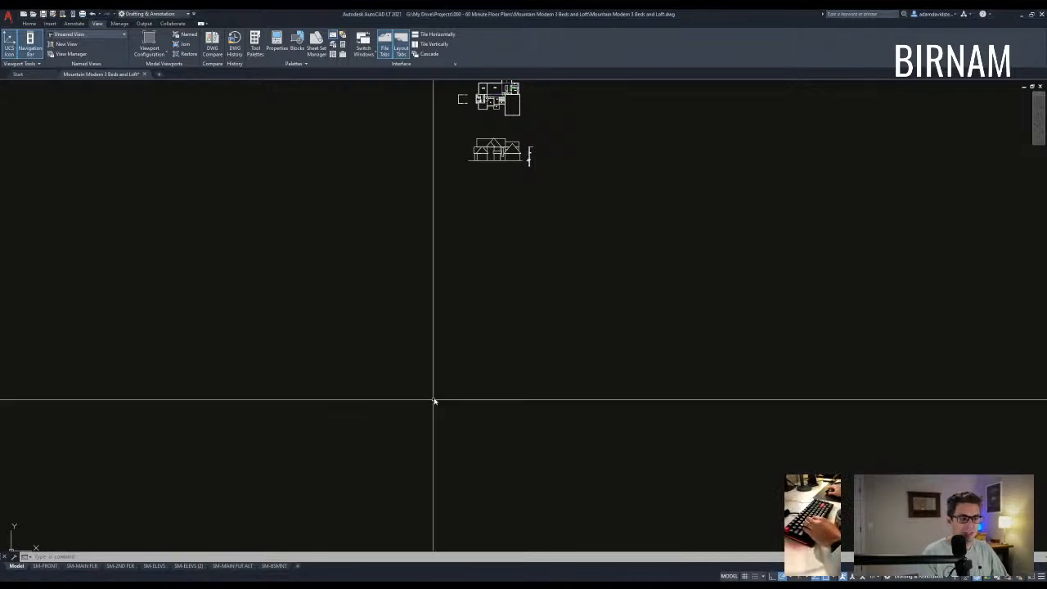
- In empty space, draw a 28' base wall line with a vertical side line
{"action": "middle_click_drag", "start_coordinate": [433, 400], "coordinate": [336, 384]}
{"action": "type", "text": "q"}
{"action": "key", "text": "space"}
{"action": "left_click", "coordinate": [288, 419]}
{"action": "type", "text": "28"}
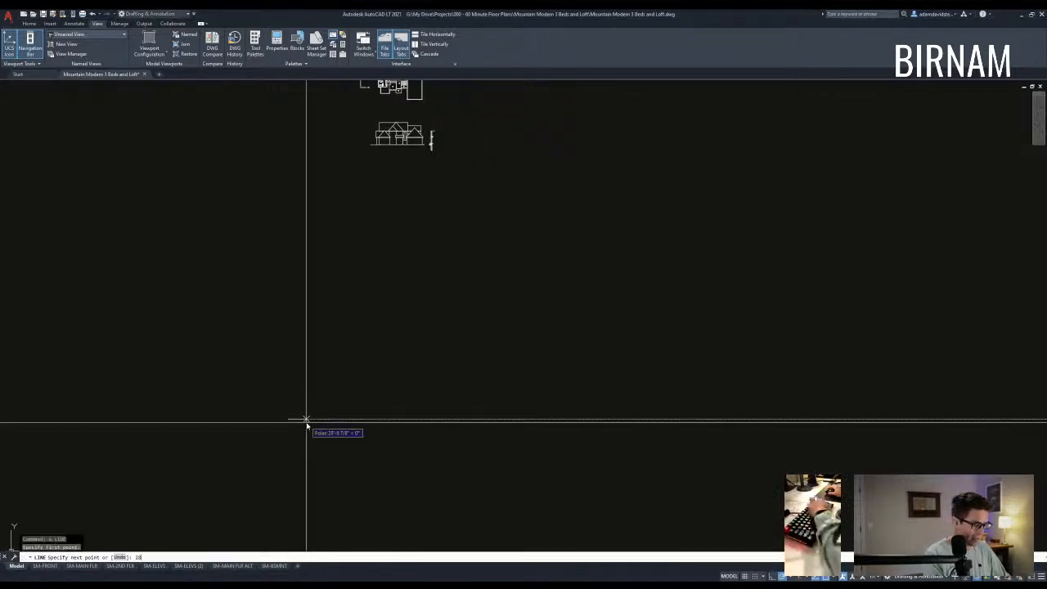
{"action": "type", "text": "'"}
{"action": "key", "text": "Return"}
{"action": "left_click", "coordinate": [306, 370]}
{"action": "key", "text": "Escape"}
- Draw the opposite side wall line up from the other corner
{"action": "type", "text": "q"}
{"action": "key", "text": "space"}
{"action": "scroll", "coordinate": [294, 447], "scroll_direction": "up", "scroll_amount": 5}
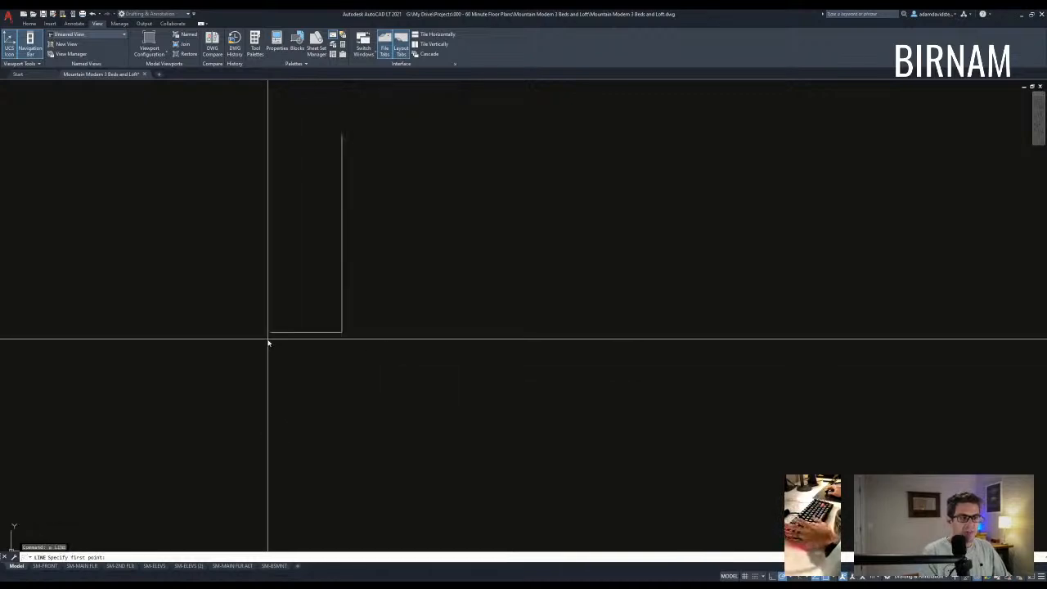
{"action": "left_click", "coordinate": [270, 332]}
{"action": "left_click", "coordinate": [270, 247]}
{"action": "key", "text": "Escape"}
- Offset the vertical and bottom wall lines 3" inward to make double walls
{"action": "type", "text": "o"}
{"action": "key", "text": "space"}
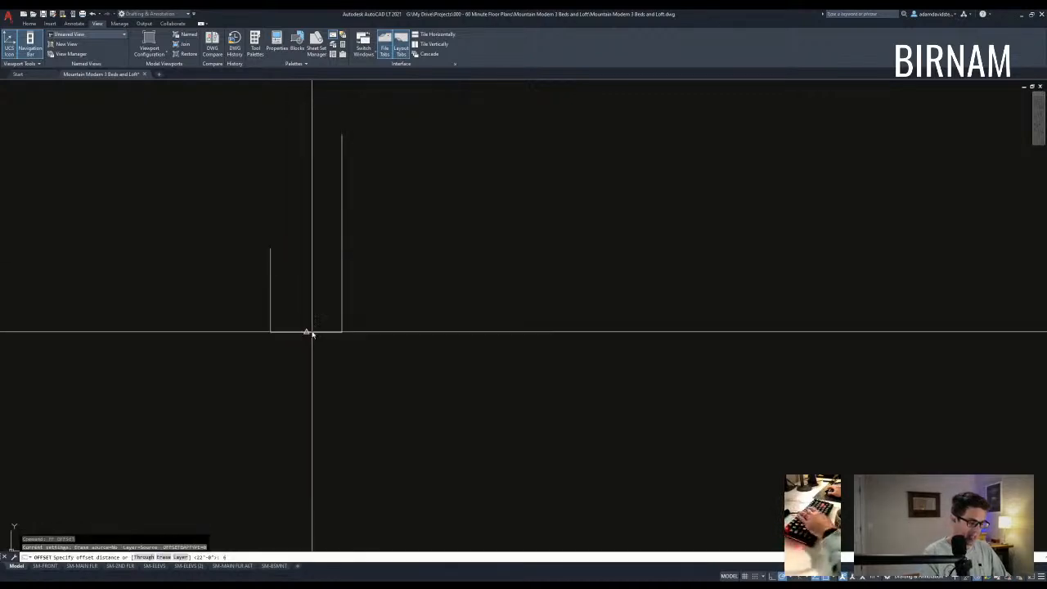
{"action": "type", "text": "3"}
{"action": "key", "text": "Return"}
{"action": "left_click", "coordinate": [270, 303]}
{"action": "left_click", "coordinate": [302, 333]}
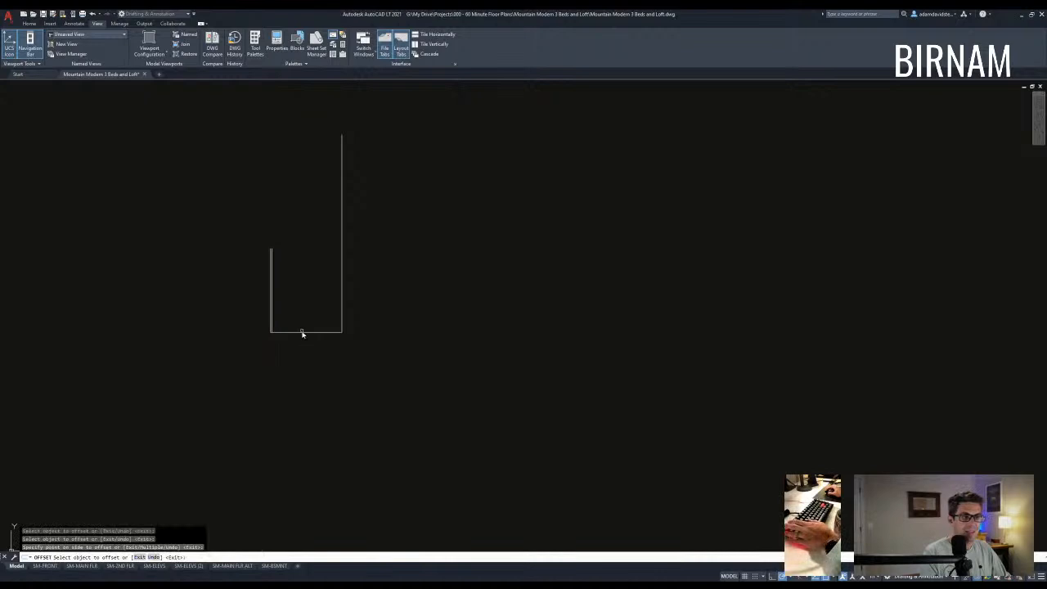
{"action": "left_click", "coordinate": [305, 332]}
{"action": "left_click", "coordinate": [323, 313]}
{"action": "key", "text": "Escape"}
- Fillet the corner where the inner wall lines meet
{"action": "scroll", "coordinate": [343, 329], "scroll_direction": "up", "scroll_amount": 4}
{"action": "type", "text": "f"}
{"action": "key", "text": "Return"}
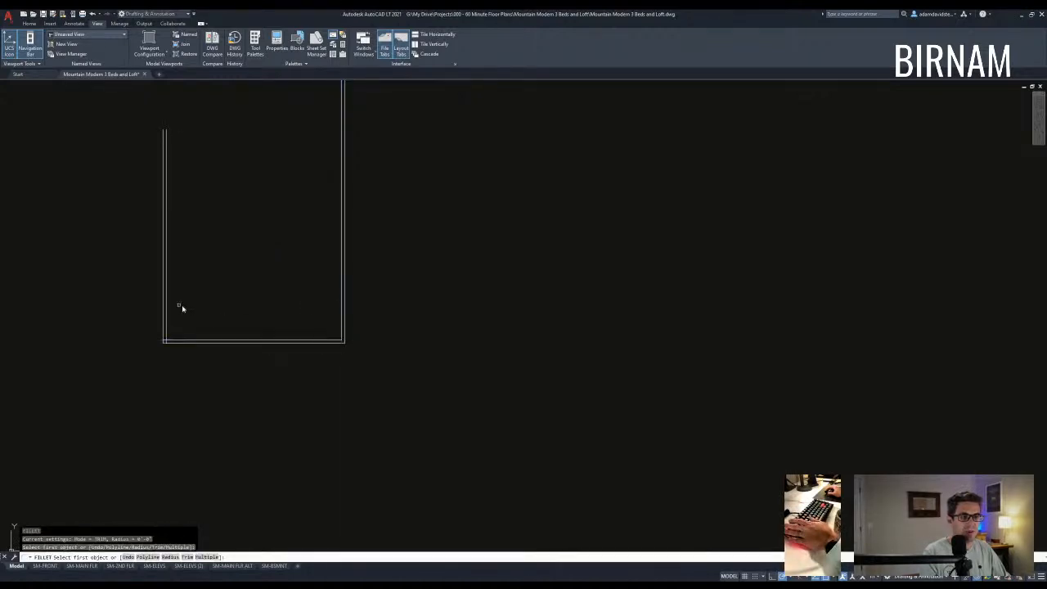
{"action": "left_click", "coordinate": [178, 339]}
{"action": "middle_click_drag", "start_coordinate": [180, 344], "coordinate": [187, 349]}
- Draw an interior wall line rising from the bottom wall partway up
{"action": "type", "text": "a"}
{"action": "key", "text": "Return"}
{"action": "left_click", "coordinate": [258, 347]}
{"action": "scroll", "coordinate": [262, 335], "scroll_direction": "down", "scroll_amount": 3}
{"action": "left_click", "coordinate": [261, 283]}
{"action": "key", "text": "Escape"}
{"action": "key", "text": "Escape"}
- Start a 1.75" offset of the interior wall line
{"action": "type", "text": "ff"}
{"action": "key", "text": "Return"}
{"action": "type", "text": "1.5"}
{"action": "key", "text": "BackSpace"}
{"action": "key", "text": "BackSpace"}
{"action": "key", "text": "BackSpace"}
{"action": "type", "text": "1."}
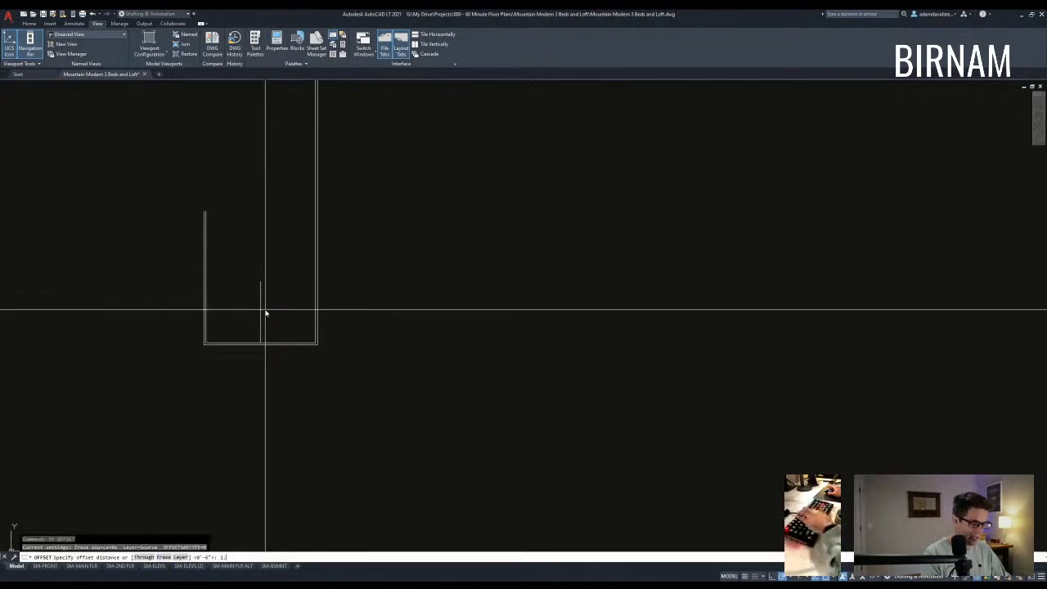
{"action": "type", "text": "75"}
{"action": "key", "text": "Return"}
{"action": "left_click", "coordinate": [261, 299]}
{"action": "scroll", "coordinate": [261, 300], "scroll_direction": "up", "scroll_amount": 4}
- Place 1.75" copies on both sides of the interior line, then erase the centre line
{"action": "left_click", "coordinate": [259, 302]}
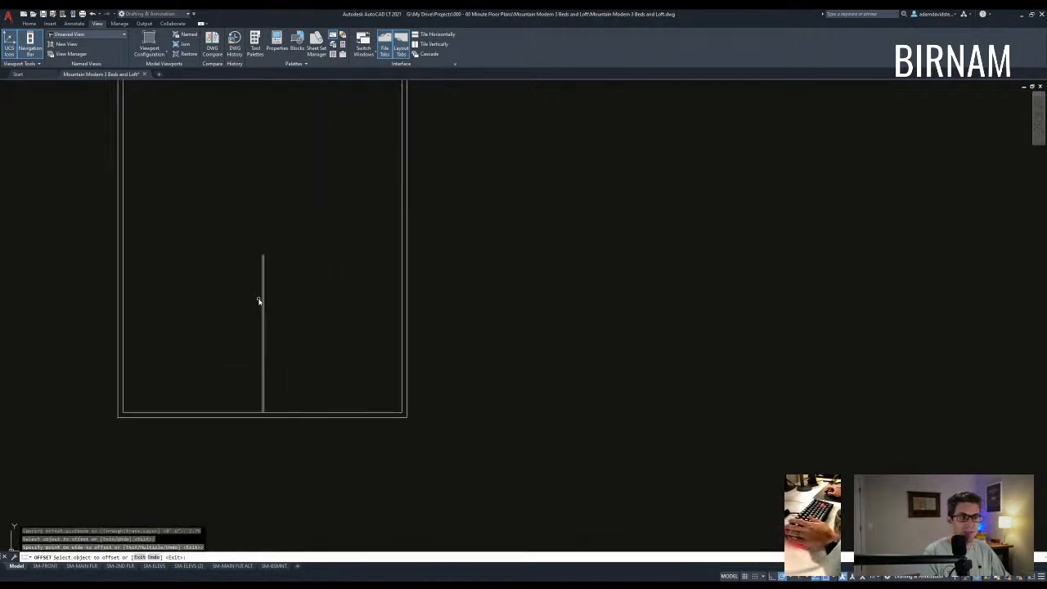
{"action": "left_click", "coordinate": [263, 304]}
{"action": "left_click", "coordinate": [266, 307]}
{"action": "key", "text": "Escape"}
{"action": "scroll", "coordinate": [262, 311], "scroll_direction": "up", "scroll_amount": 2}
{"action": "left_click", "coordinate": [260, 310]}
{"action": "type", "text": "e"}
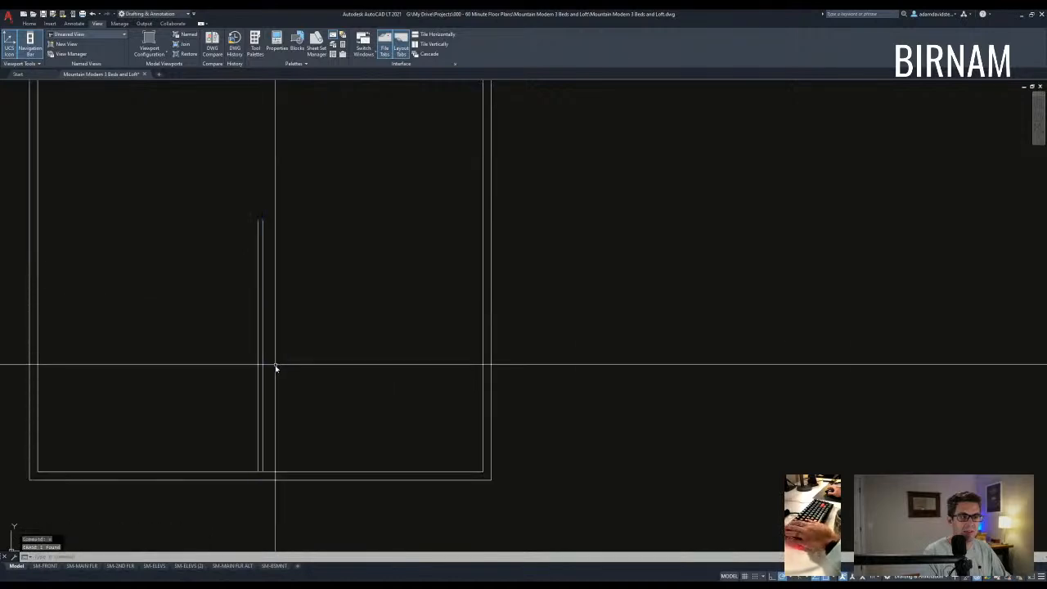
{"action": "key", "text": "Escape"}
{"action": "scroll", "coordinate": [282, 368], "scroll_direction": "down", "scroll_amount": 2}
- Measure the distance from the wall corner along the bottom wall with DIST
{"action": "type", "text": "dc"}
{"action": "key", "text": "Escape"}
{"action": "key", "text": "Escape"}
{"action": "type", "text": "dd"}
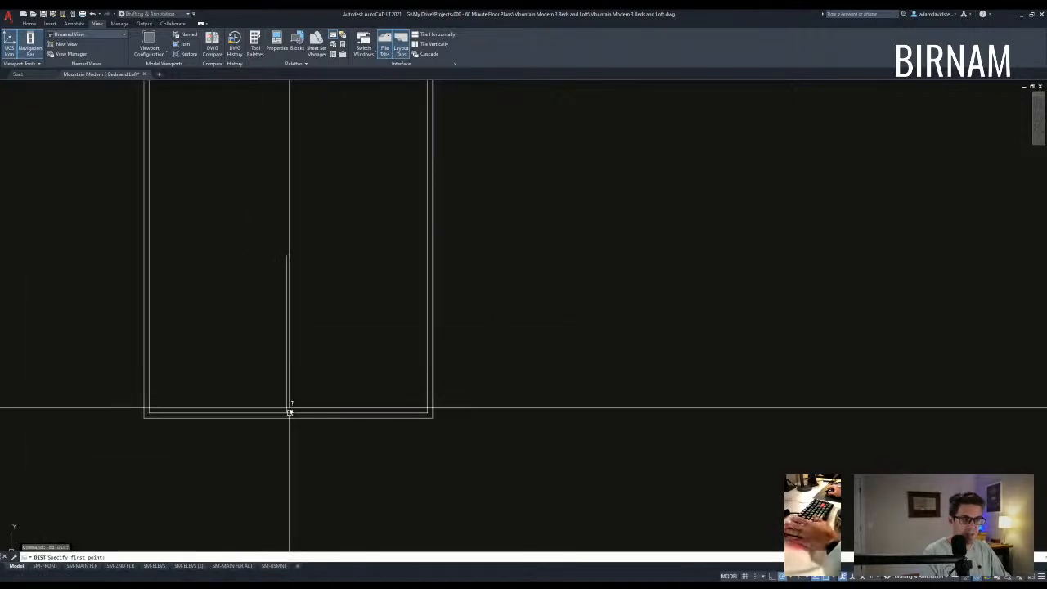
{"action": "left_click", "coordinate": [290, 412]}
{"action": "left_click", "coordinate": [427, 413]}
{"action": "key", "text": "Escape"}
{"action": "key", "text": "Escape"}
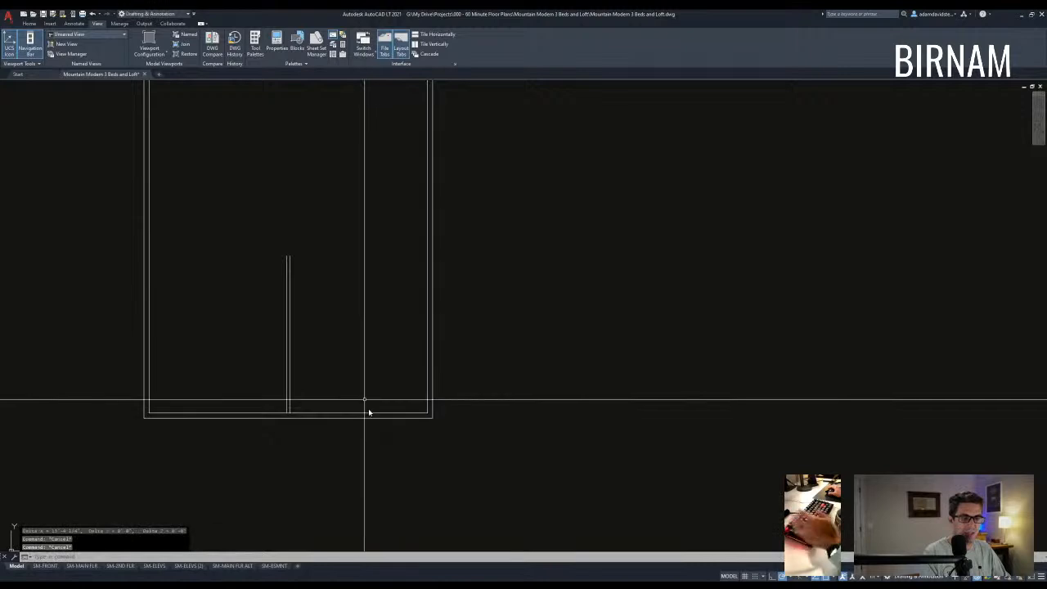
{"action": "scroll", "coordinate": [384, 430], "scroll_direction": "down", "scroll_amount": 2}
{"action": "middle_click_drag", "start_coordinate": [371, 384], "coordinate": [411, 436]}
{"action": "key", "text": "Escape"}
- Offset the bottom wall line 13 upward
{"action": "type", "text": "o"}
{"action": "key", "text": "Escape"}
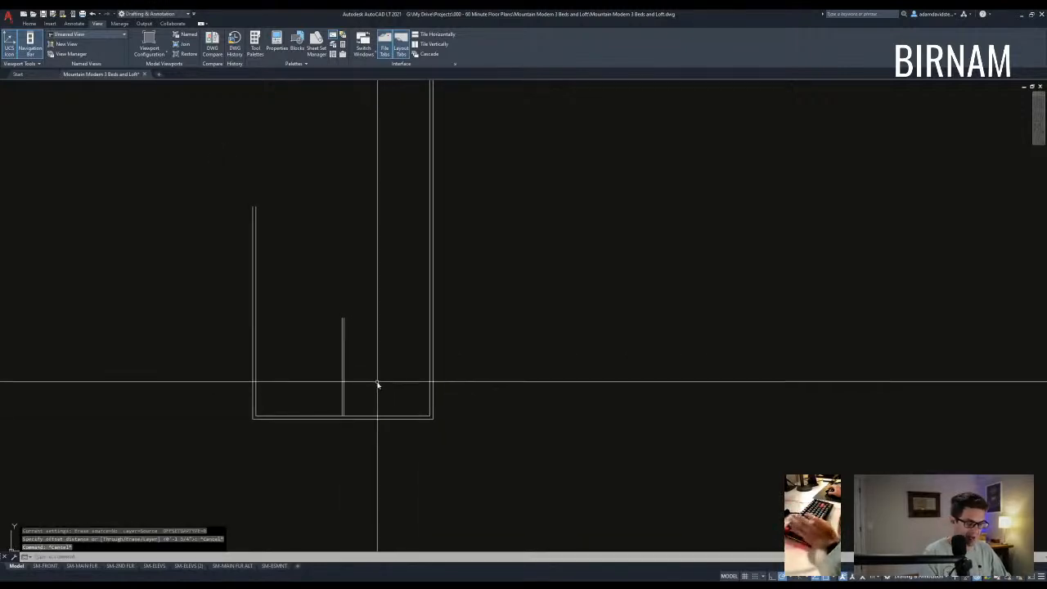
{"action": "type", "text": "o"}
{"action": "key", "text": "space"}
{"action": "type", "text": "13"}
{"action": "key", "text": "Return"}
{"action": "left_click", "coordinate": [372, 417]}
{"action": "left_click", "coordinate": [369, 367]}
{"action": "key", "text": "Escape"}
{"action": "key", "text": "Escape"}
{"action": "key", "text": "Escape"}
- Offset that new line 3.5 to form a double interior wall
{"action": "key", "text": "Escape"}
{"action": "type", "text": "o"}
{"action": "key", "text": "space"}
{"action": "type", "text": "3.5"}
{"action": "key", "text": "Return"}
{"action": "left_click", "coordinate": [359, 332]}
{"action": "left_click", "coordinate": [356, 324]}
- Trim the overlapping line ends where the new wall crosses
{"action": "key", "text": "Escape"}
{"action": "key", "text": "Escape"}
{"action": "type", "text": "tr"}
{"action": "key", "text": "space"}
{"action": "scroll", "coordinate": [343, 337], "scroll_direction": "up", "scroll_amount": 8}
{"action": "left_click", "coordinate": [384, 356]}
{"action": "left_click", "coordinate": [389, 361]}
- Window-select the interior wall lines, then clear the selection
{"action": "key", "text": "Escape"}
{"action": "key", "text": "Escape"}
{"action": "scroll", "coordinate": [409, 379], "scroll_direction": "down", "scroll_amount": 6}
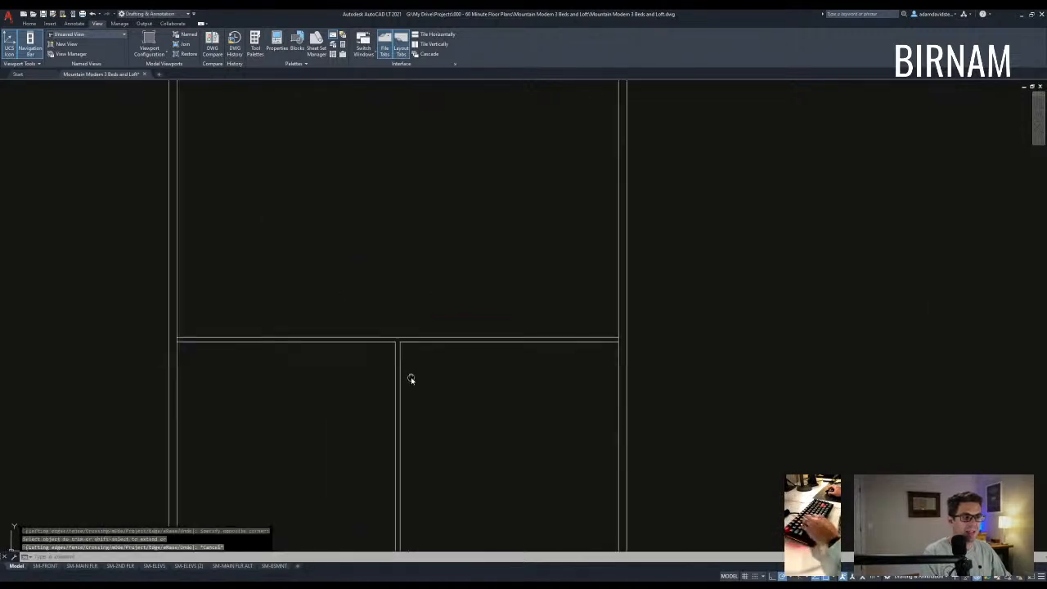
{"action": "left_click", "coordinate": [320, 470]}
{"action": "left_click", "coordinate": [559, 334]}
{"action": "key", "text": "Escape"}
{"action": "key", "text": "Escape"}
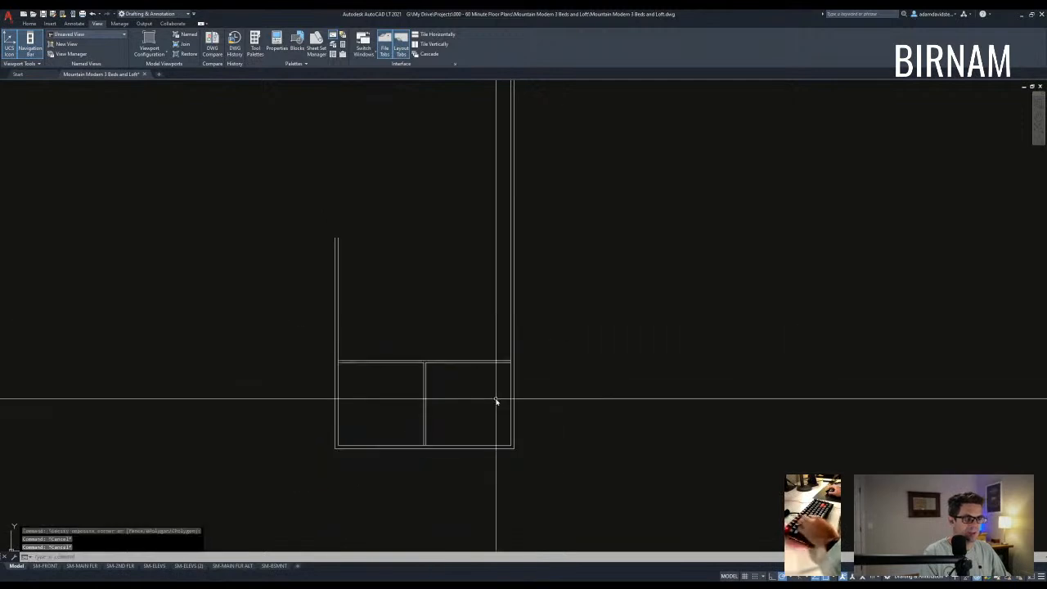
{"action": "type", "text": "f"}
- Offset the wall line 48 upward
{"action": "key", "text": "Escape"}
{"action": "middle_click_drag", "start_coordinate": [426, 369], "coordinate": [430, 387]}
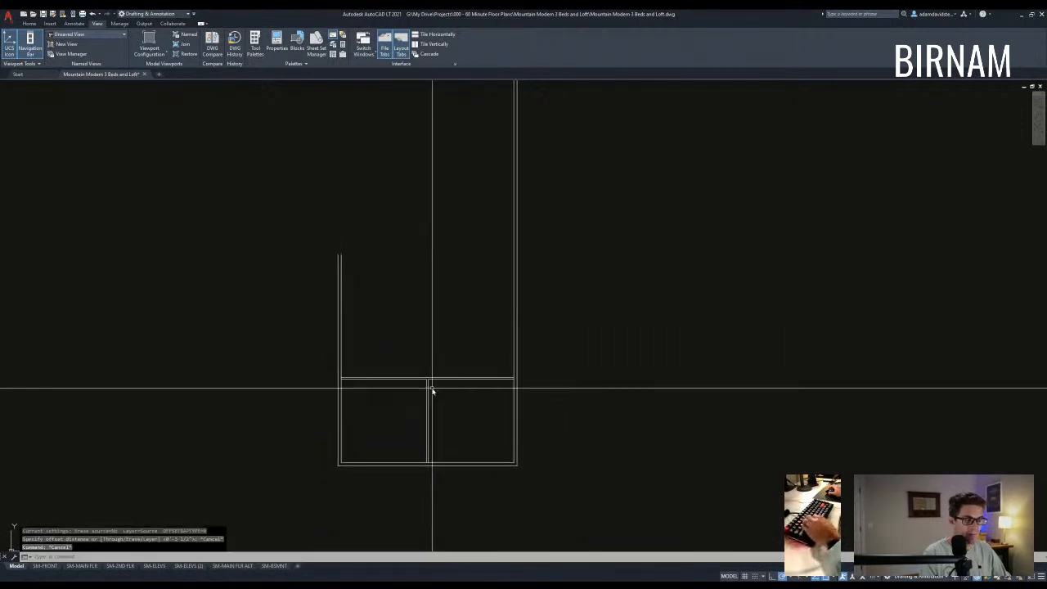
{"action": "type", "text": "o"}
{"action": "key", "text": "Return"}
{"action": "key", "text": "Return"}
{"action": "scroll", "coordinate": [432, 379], "scroll_direction": "up", "scroll_amount": 2}
{"action": "left_click", "coordinate": [430, 377]}
{"action": "left_click", "coordinate": [438, 366]}
{"action": "key", "text": "Escape"}
{"action": "key", "text": "Escape"}
{"action": "key", "text": "Escape"}
{"action": "key", "text": "Escape"}
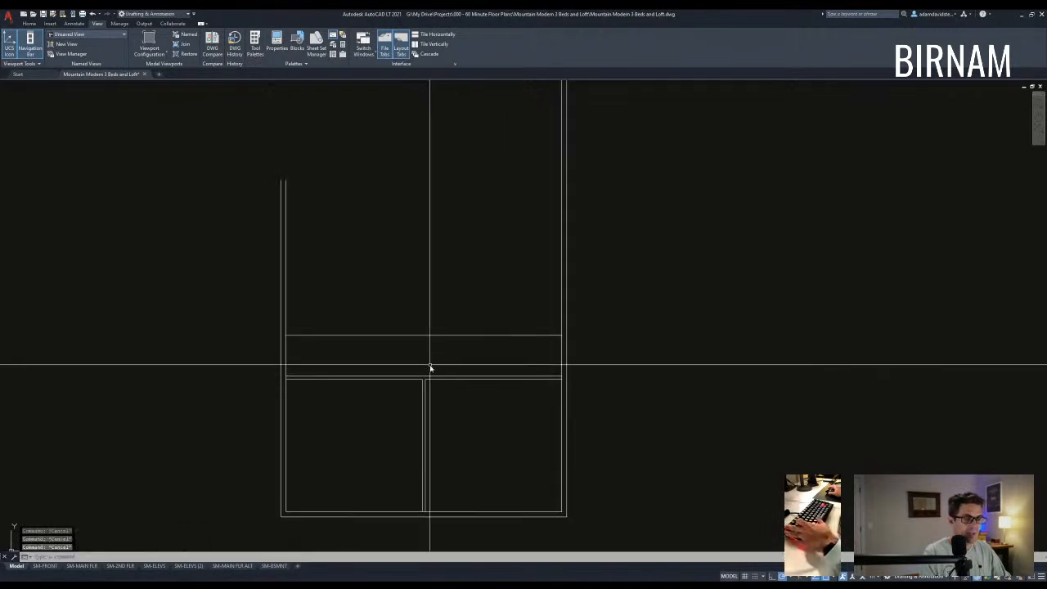
- Draw a short vertical line from the wall corner up to the offset line, then shift it 48 along the wall
{"action": "type", "text": "l"}
{"action": "key", "text": "Return"}
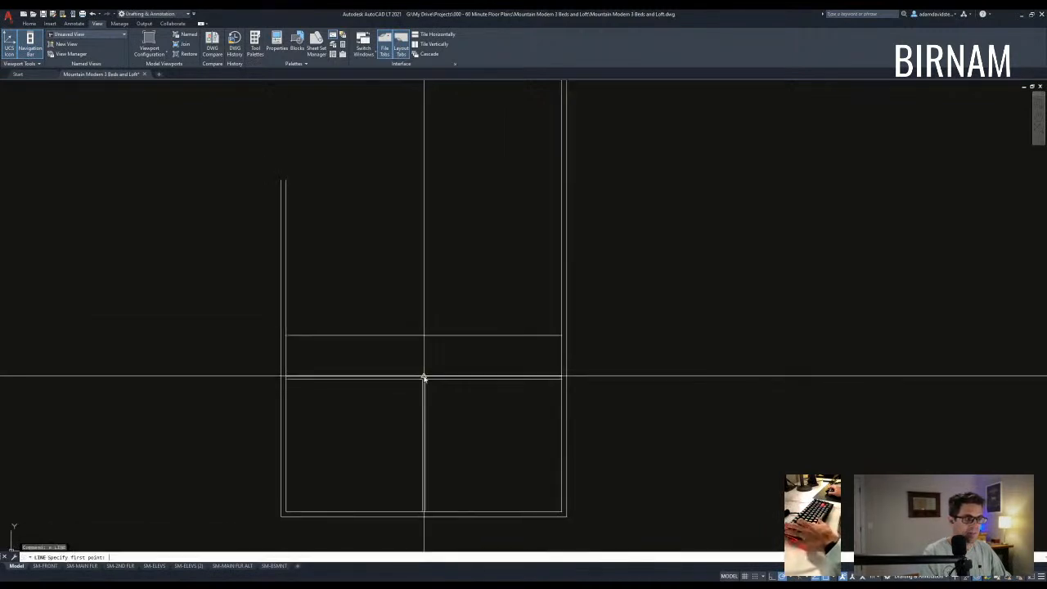
{"action": "left_click", "coordinate": [425, 378]}
{"action": "left_click", "coordinate": [425, 335]}
{"action": "key", "text": "Escape"}
{"action": "left_click", "coordinate": [439, 348]}
{"action": "left_click", "coordinate": [418, 358]}
{"action": "type", "text": "v"}
{"action": "key", "text": "space"}
{"action": "left_click", "coordinate": [444, 293]}
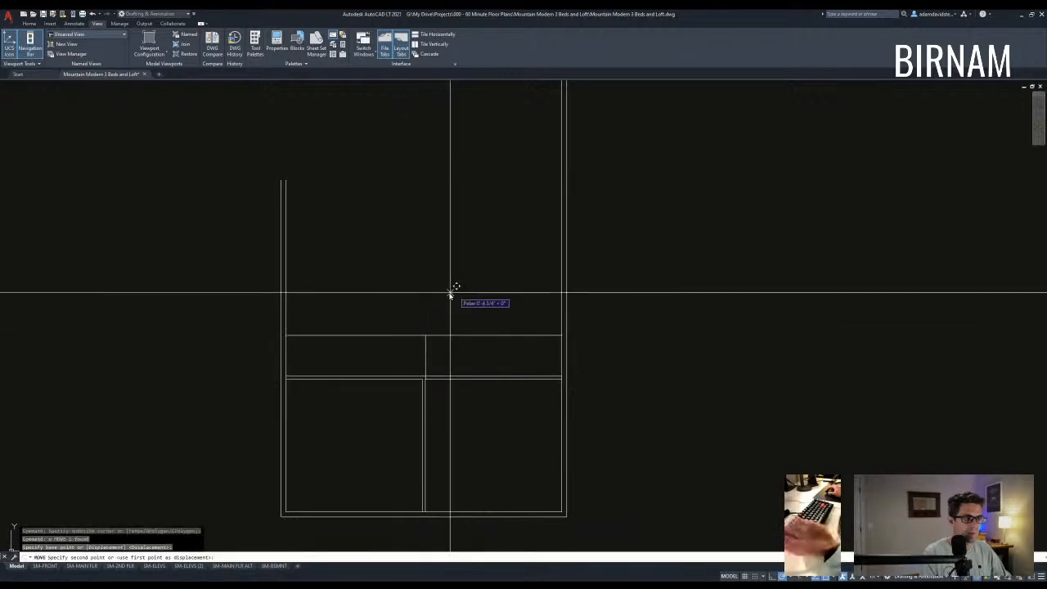
{"action": "type", "text": "48"}
{"action": "key", "text": "space"}
{"action": "key", "text": "Escape"}
{"action": "key", "text": "Escape"}
- Draw a second matching vertical line and shift it 48 in the opposite direction
{"action": "left_click", "coordinate": [480, 347]}
{"action": "left_click", "coordinate": [441, 357]}
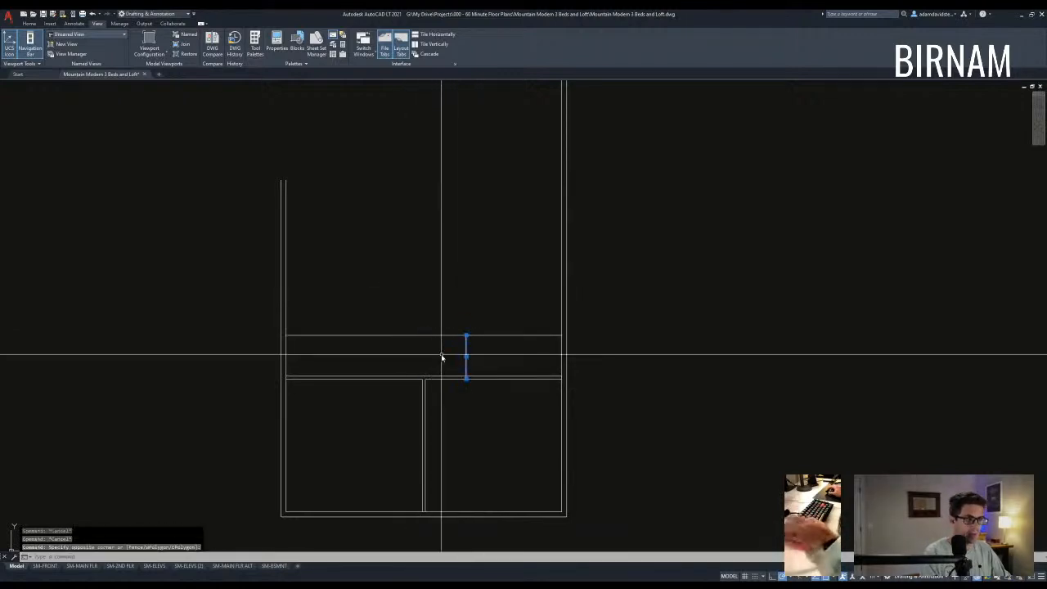
{"action": "key", "text": "Escape"}
{"action": "type", "text": "a"}
{"action": "key", "text": "space"}
{"action": "left_click", "coordinate": [423, 378]}
{"action": "left_click", "coordinate": [423, 335]}
{"action": "key", "text": "Escape"}
{"action": "key", "text": "Escape"}
{"action": "key", "text": "Escape"}
{"action": "left_click", "coordinate": [432, 359]}
{"action": "left_click", "coordinate": [416, 365]}
{"action": "type", "text": "v"}
{"action": "key", "text": "space"}
{"action": "left_click", "coordinate": [456, 307]}
{"action": "type", "text": "4"}
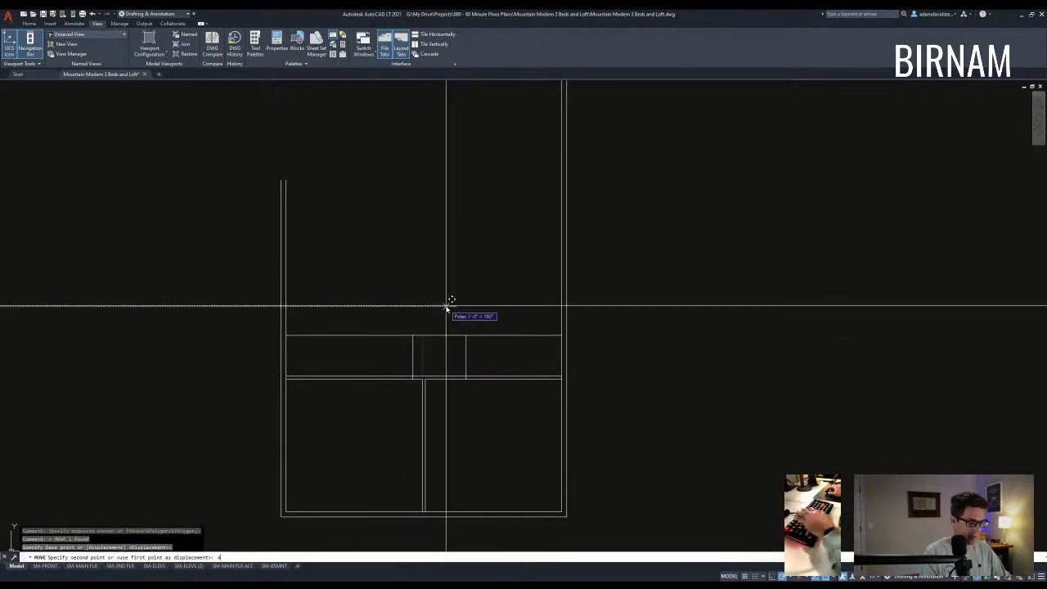
{"action": "type", "text": "8"}
{"action": "key", "text": "space"}
{"action": "key", "text": "Escape"}
{"action": "key", "text": "Escape"}
- Trim away the middle of the top line between the two new vertical lines
{"action": "type", "text": "tr"}
{"action": "left_click", "coordinate": [499, 398]}
{"action": "left_click", "coordinate": [367, 322]}
{"action": "key", "text": "space"}
{"action": "left_click", "coordinate": [411, 335]}
{"action": "key", "text": "Escape"}
{"action": "scroll", "coordinate": [441, 376], "scroll_direction": "down", "scroll_amount": 2}
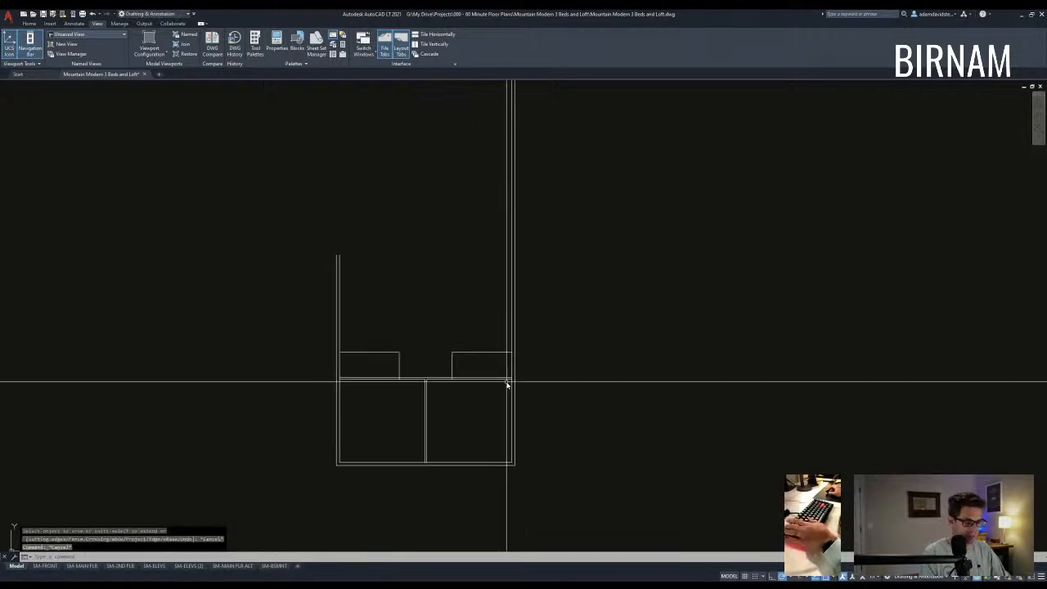
- Offset the box lines and the small rooms' side walls by 3.5 to double them
{"action": "type", "text": "o 3.5"}
{"action": "left_click", "coordinate": [396, 352]}
{"action": "left_click", "coordinate": [397, 337]}
{"action": "left_click", "coordinate": [397, 363]}
{"action": "left_click", "coordinate": [384, 357]}
{"action": "left_click", "coordinate": [455, 360]}
{"action": "left_click", "coordinate": [464, 358]}
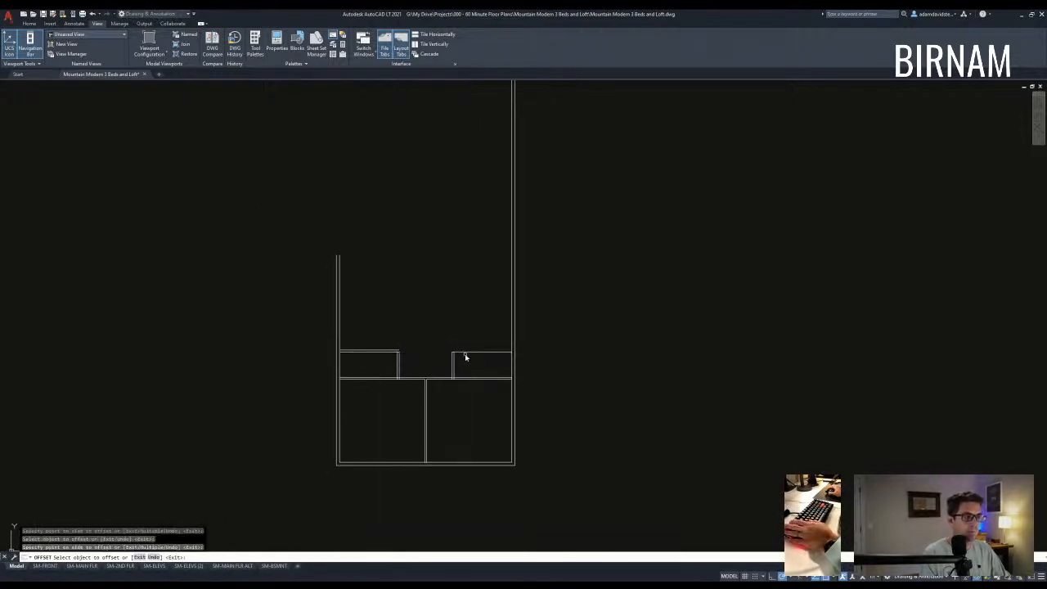
{"action": "key", "text": "Escape"}
{"action": "key", "text": "Escape"}
{"action": "key", "text": "Escape"}
- Draw a vertical line from the gap between the small rooms up above the opening
{"action": "mouse_move", "coordinate": [472, 385]}
{"action": "middle_mouse_down"}
{"action": "mouse_move", "coordinate": [460, 360]}
{"action": "mouse_move", "coordinate": [504, 362]}
{"action": "mouse_move", "coordinate": [445, 360]}
{"action": "mouse_move", "coordinate": [460, 348]}
{"action": "middle_mouse_up"}
{"action": "scroll", "coordinate": [445, 361], "scroll_direction": "up", "scroll_amount": 3}
{"action": "middle_click_drag", "start_coordinate": [401, 373], "coordinate": [404, 404]}
{"action": "middle_click_drag", "start_coordinate": [368, 360], "coordinate": [386, 369]}
{"action": "scroll", "coordinate": [386, 369], "scroll_direction": "down", "scroll_amount": 3}
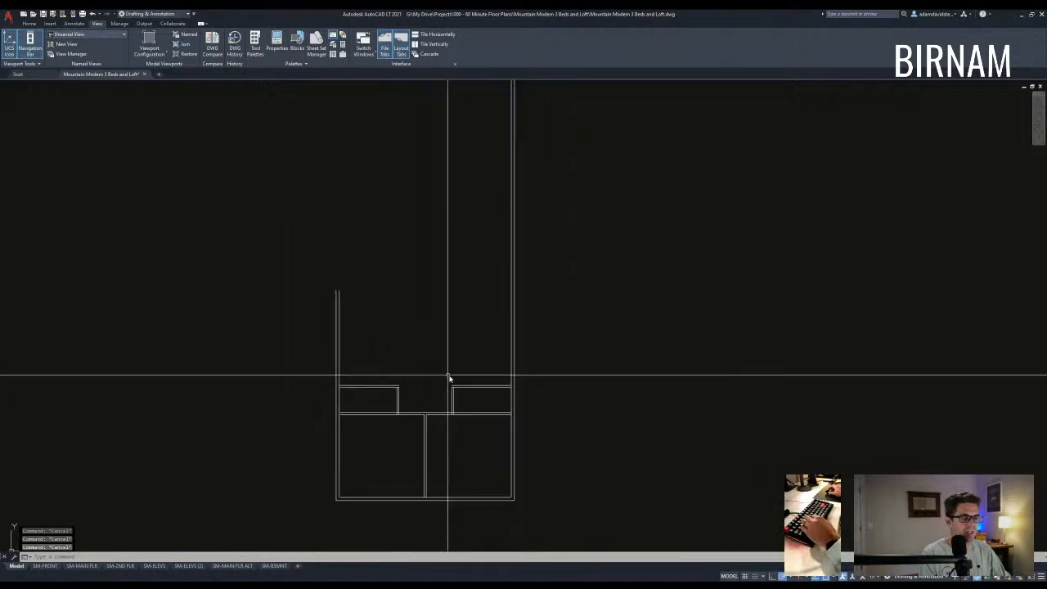
{"action": "scroll", "coordinate": [424, 406], "scroll_direction": "up", "scroll_amount": 3}
{"action": "type", "text": "l"}
{"action": "key", "text": "space"}
{"action": "left_click", "coordinate": [428, 420]}
{"action": "scroll", "coordinate": [427, 402], "scroll_direction": "down", "scroll_amount": 3}
{"action": "left_click", "coordinate": [428, 300]}
{"action": "key", "text": "Escape"}
{"action": "key", "text": "Escape"}
{"action": "type", "text": "c"}
{"action": "key", "text": "Escape"}
{"action": "key", "text": "Escape"}
{"action": "middle_click_drag", "start_coordinate": [456, 399], "coordinate": [414, 376]}
- Extend lines to the vertical boundary line and trim off its lower part
{"action": "type", "text": "ex"}
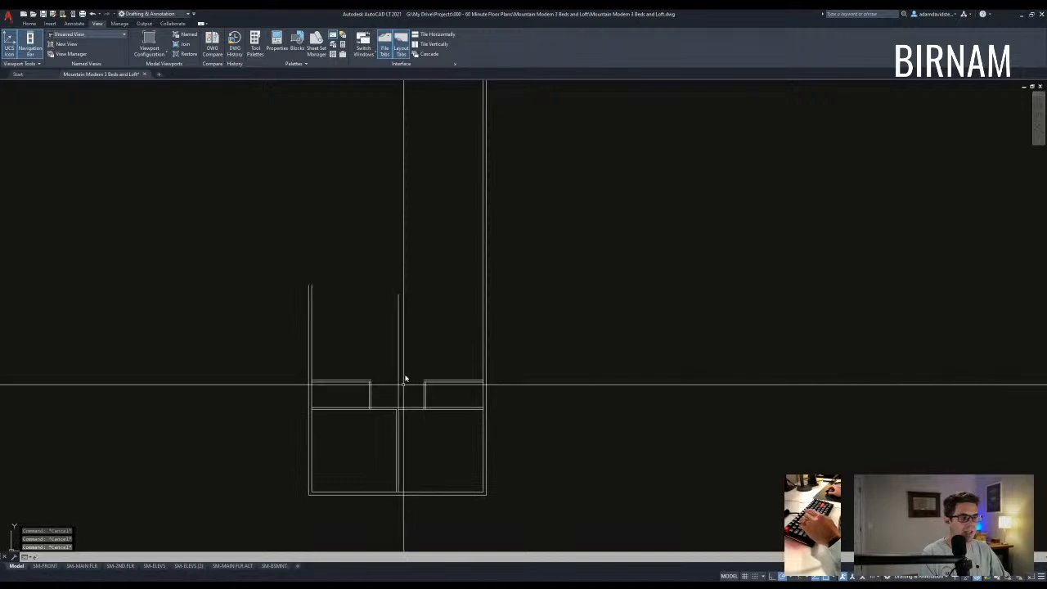
{"action": "key", "text": "space"}
{"action": "scroll", "coordinate": [406, 374], "scroll_direction": "up", "scroll_amount": 2}
{"action": "left_click", "coordinate": [332, 416]}
{"action": "scroll", "coordinate": [406, 400], "scroll_direction": "up", "scroll_amount": 2}
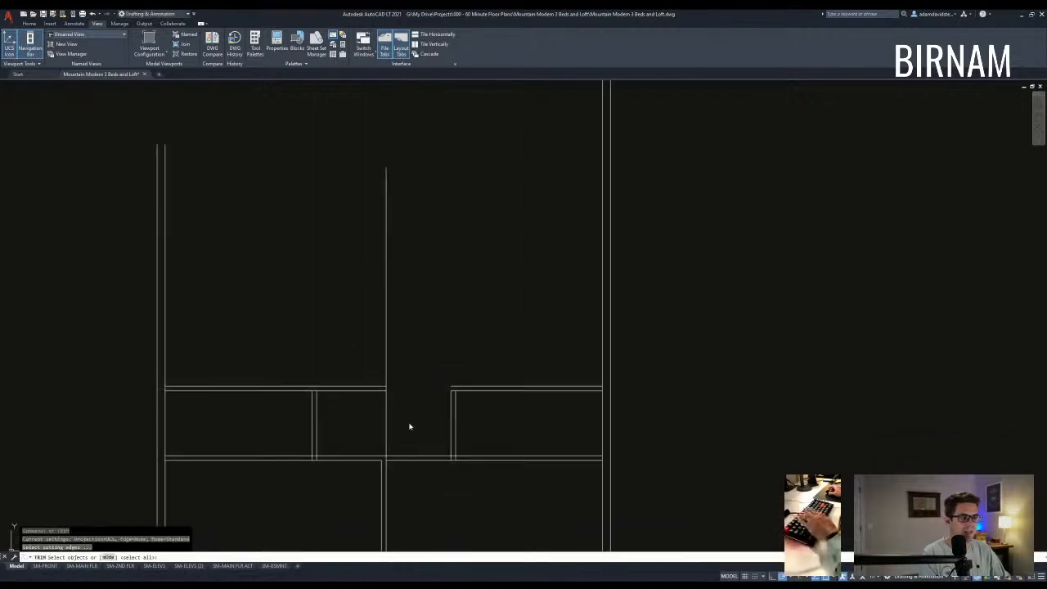
{"action": "key", "text": "space"}
{"action": "left_click", "coordinate": [386, 410]}
- Offset the new vertical line 5.5 to the left to form a double wall
{"action": "key", "text": "Escape"}
{"action": "key", "text": "Escape"}
{"action": "key", "text": "Escape"}
{"action": "type", "text": "o"}
{"action": "key", "text": "space"}
{"action": "type", "text": "5.5"}
{"action": "key", "text": "space"}
{"action": "left_click", "coordinate": [386, 334]}
{"action": "left_click", "coordinate": [376, 350]}
{"action": "key", "text": "Escape"}
- Reframe the plan around the hallway walls, abandoning a trial wall selection
{"action": "middle_click_drag", "start_coordinate": [391, 378], "coordinate": [397, 399]}
{"action": "scroll", "coordinate": [397, 399], "scroll_direction": "down", "scroll_amount": 2}
{"action": "left_click", "coordinate": [260, 399]}
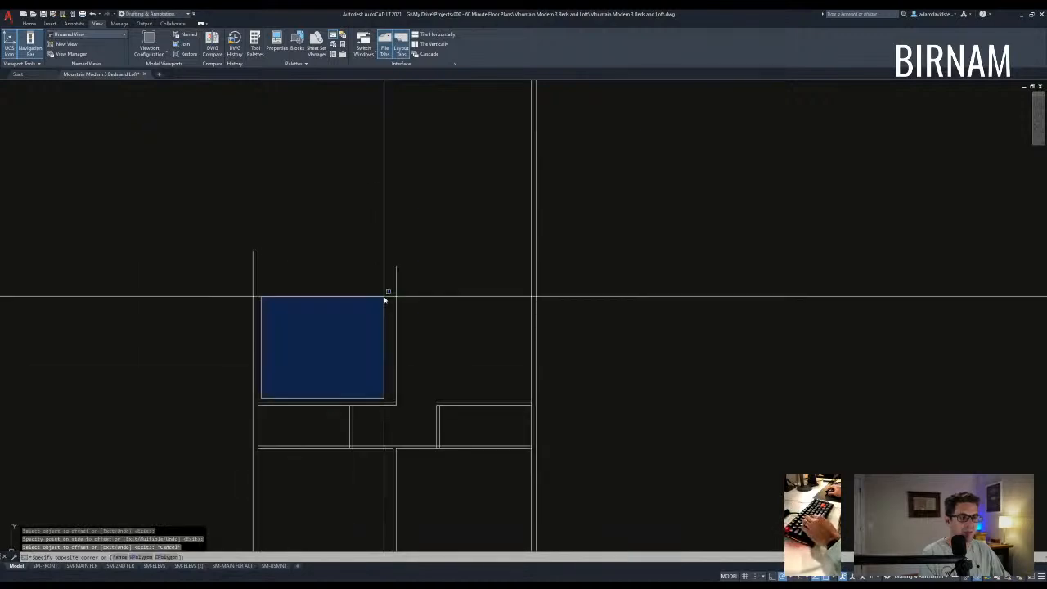
{"action": "middle_click_drag", "start_coordinate": [383, 308], "coordinate": [376, 342]}
{"action": "key", "text": "Escape"}
{"action": "key", "text": "Escape"}
{"action": "scroll", "coordinate": [449, 381], "scroll_direction": "down", "scroll_amount": 2}
{"action": "middle_click_drag", "start_coordinate": [451, 383], "coordinate": [414, 351]}
{"action": "key", "text": "Escape"}
{"action": "key", "text": "Escape"}
- Select the plan's bottom double wall and start a copy from a base point
{"action": "type", "text": "l"}
{"action": "key", "text": "Escape"}
{"action": "left_click", "coordinate": [394, 488]}
{"action": "left_click", "coordinate": [362, 396]}
{"action": "type", "text": "cv"}
{"action": "key", "text": "space"}
{"action": "left_click", "coordinate": [396, 419]}
{"action": "scroll", "coordinate": [442, 382], "scroll_direction": "down", "scroll_amount": 2}
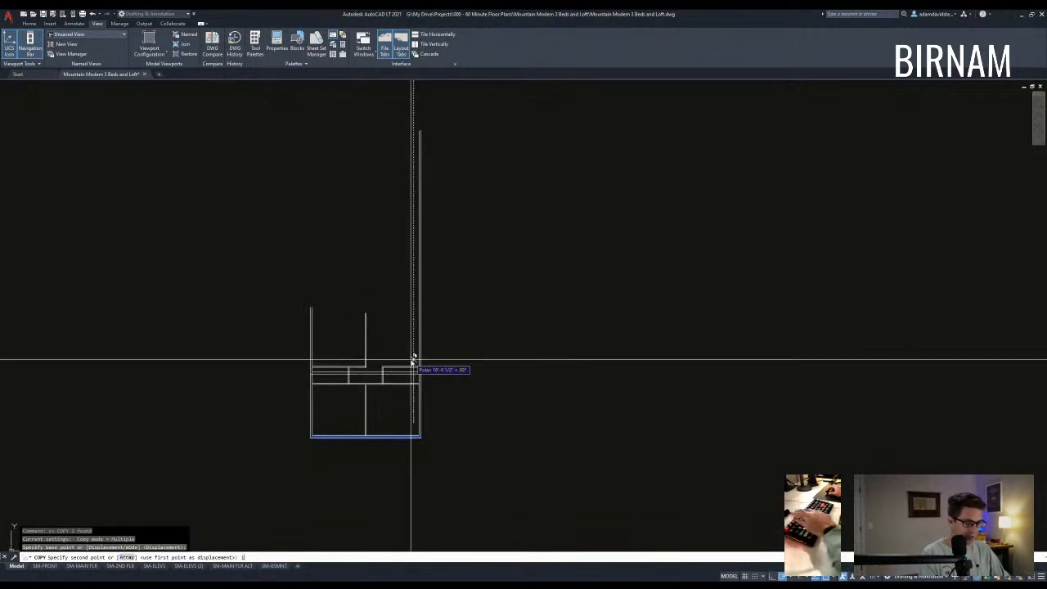
{"action": "scroll", "coordinate": [413, 359], "scroll_direction": "up", "scroll_amount": 4}
{"action": "key", "text": "Escape"}
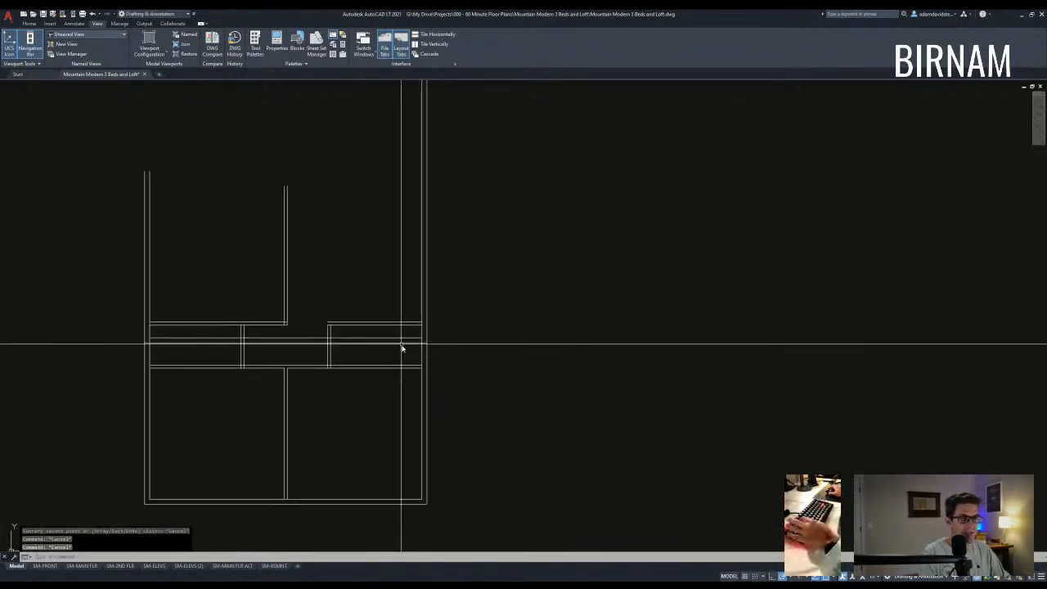
- Move the selected horizontal line farther to the right
{"action": "left_click", "coordinate": [406, 350]}
{"action": "left_click", "coordinate": [401, 338]}
{"action": "type", "text": "m"}
{"action": "key", "text": "space"}
{"action": "left_click", "coordinate": [402, 337]}
{"action": "left_click", "coordinate": [603, 337]}
- Trim away the line segment left inside the wall
{"action": "type", "text": "tr"}
{"action": "key", "text": "space"}
{"action": "key", "text": "space"}
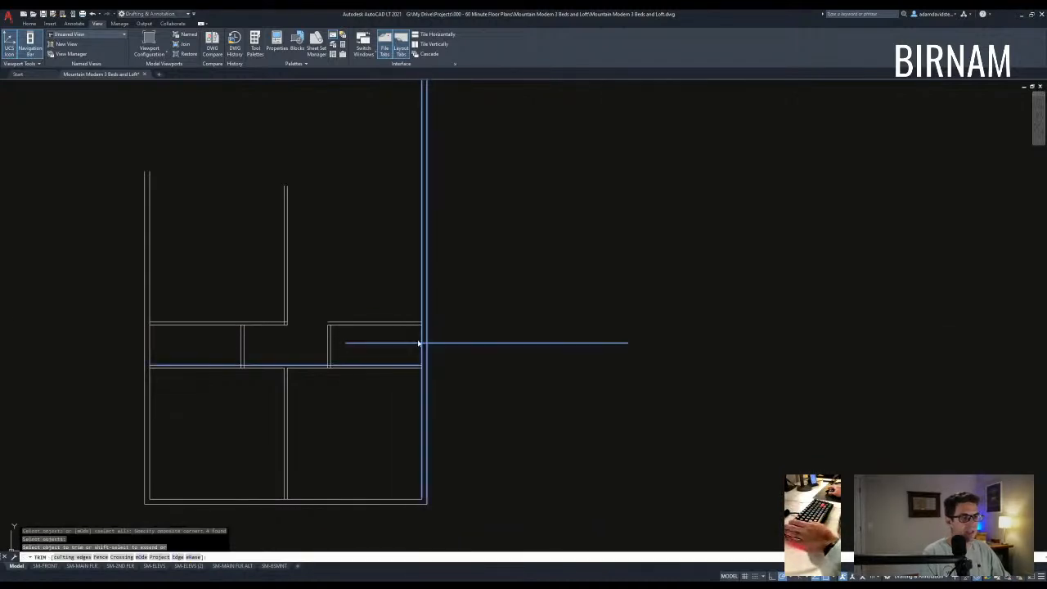
{"action": "left_click", "coordinate": [404, 342]}
{"action": "key", "text": "Escape"}
{"action": "scroll", "coordinate": [445, 379], "scroll_direction": "down", "scroll_amount": 2}
{"action": "middle_click_drag", "start_coordinate": [444, 379], "coordinate": [436, 369]}
{"action": "type", "text": "f"}
{"action": "key", "text": "Escape"}
{"action": "key", "text": "Escape"}
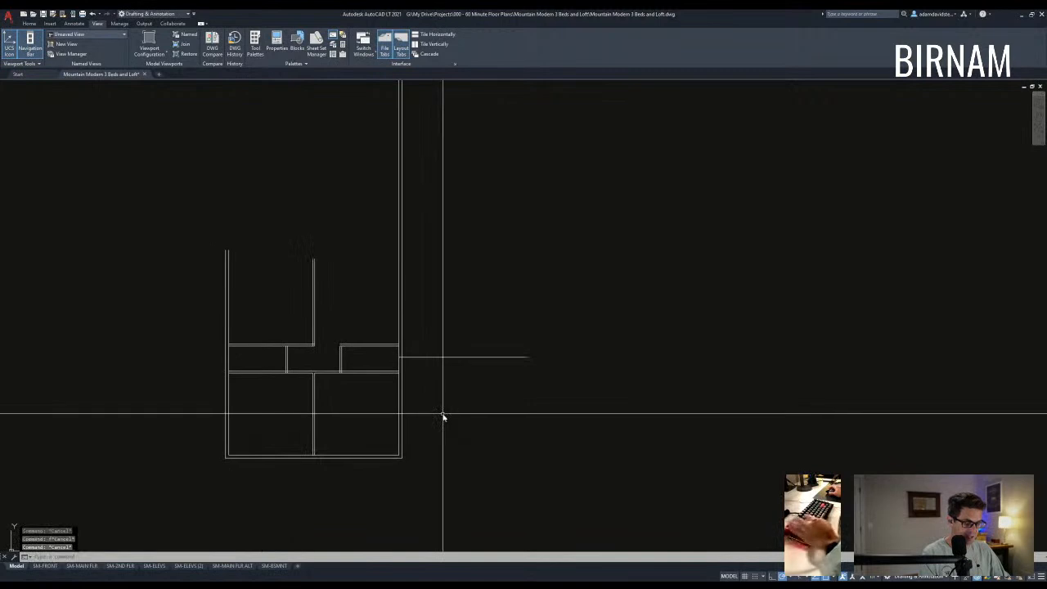
{"action": "middle_click_drag", "start_coordinate": [436, 415], "coordinate": [436, 408]}
- Offset the wall 60 to the right to set the wing's far side
{"action": "type", "text": "o"}
{"action": "key", "text": "space"}
{"action": "type", "text": "6"}
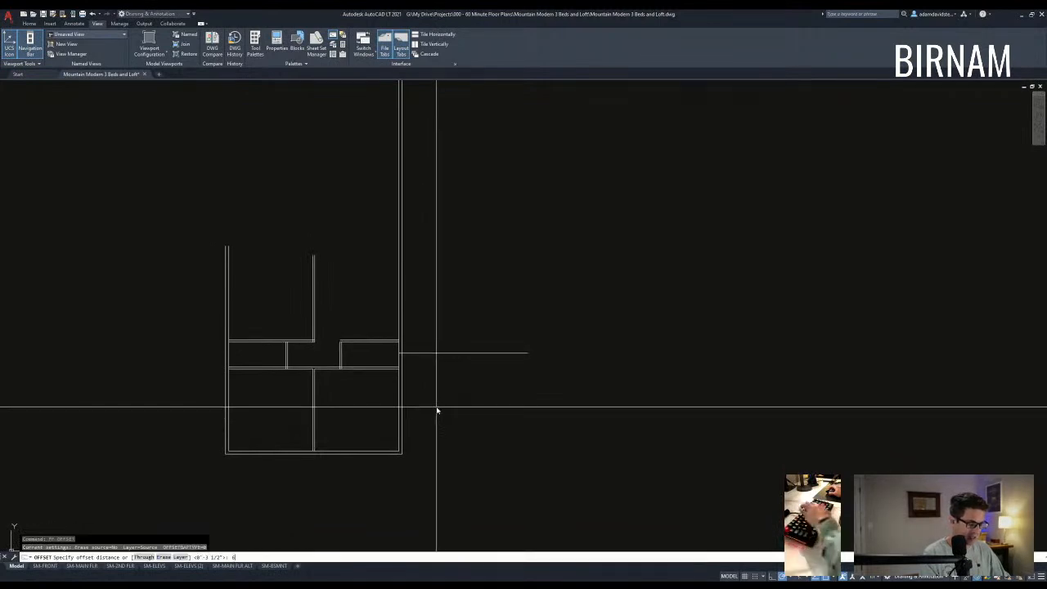
{"action": "type", "text": "0"}
{"action": "key", "text": "space"}
{"action": "left_click", "coordinate": [227, 347]}
{"action": "left_click", "coordinate": [463, 357]}
{"action": "key", "text": "Escape"}
{"action": "key", "text": "Escape"}
{"action": "middle_click_drag", "start_coordinate": [571, 407], "coordinate": [571, 397]}
{"action": "key", "text": "Escape"}
{"action": "key", "text": "Escape"}
- Offset the vertical line 8 to the right
{"action": "type", "text": "ff"}
{"action": "key", "text": "space"}
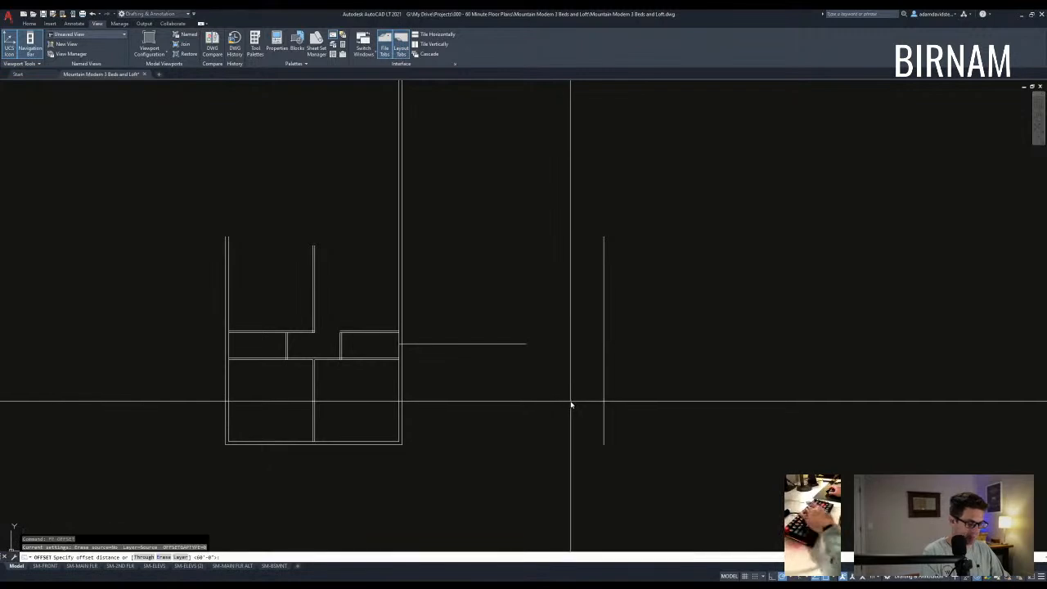
{"action": "type", "text": "8"}
{"action": "key", "text": "space"}
{"action": "left_click", "coordinate": [400, 318]}
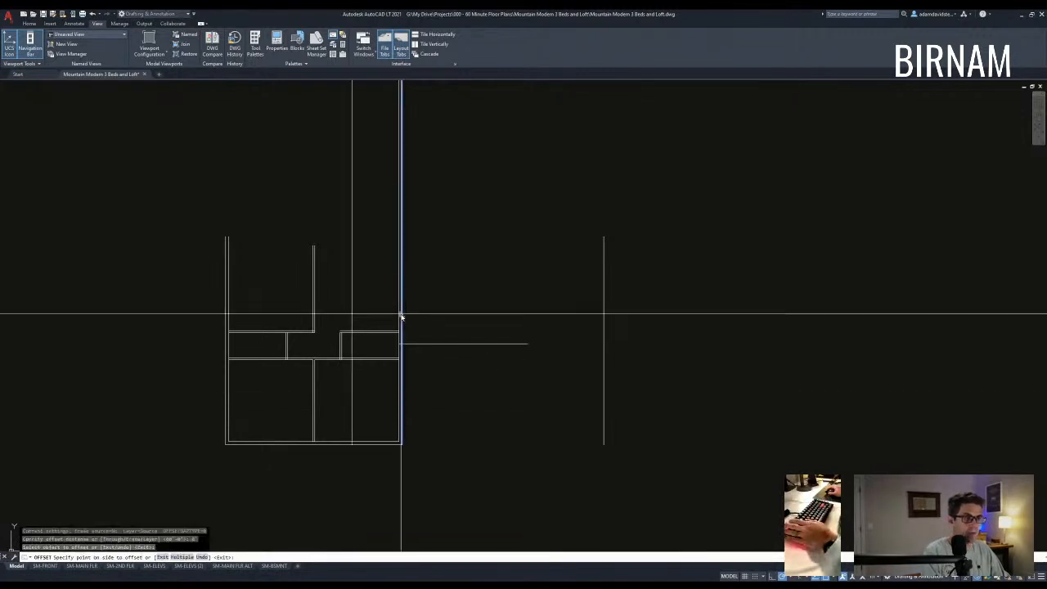
{"action": "left_click", "coordinate": [450, 379]}
{"action": "middle_click_drag", "start_coordinate": [450, 376], "coordinate": [455, 365]}
{"action": "key", "text": "Escape"}
{"action": "key", "text": "Escape"}
{"action": "key", "text": "Escape"}
- Select the horizontal line for a move, then cancel and clear the selection
{"action": "left_click", "coordinate": [488, 364]}
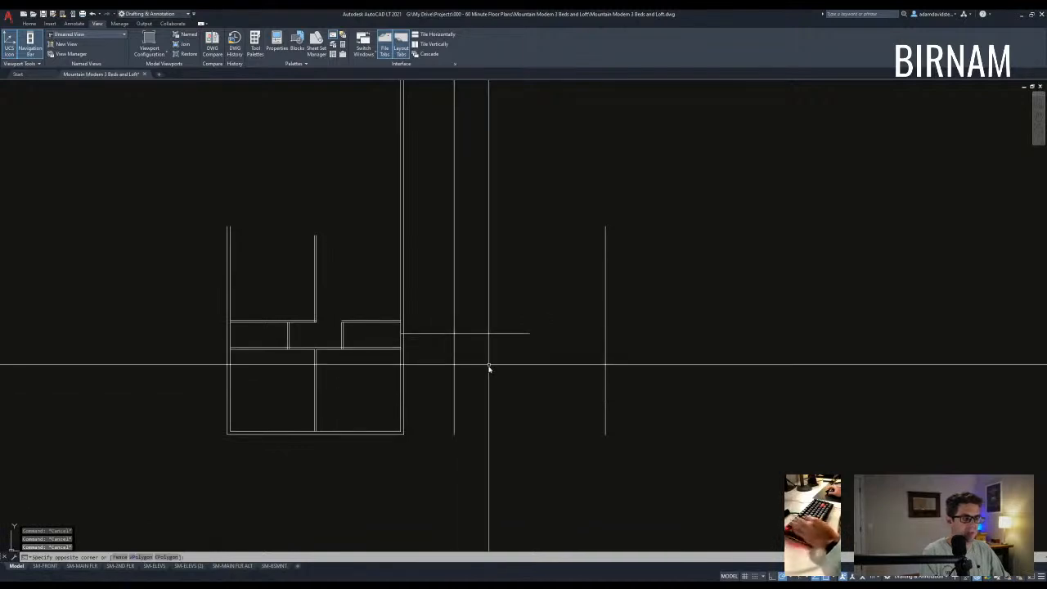
{"action": "left_click", "coordinate": [481, 328]}
{"action": "type", "text": "m"}
{"action": "key", "text": "space"}
{"action": "key", "text": "Escape"}
{"action": "key", "text": "Escape"}
{"action": "left_click", "coordinate": [489, 363]}
{"action": "left_click", "coordinate": [449, 328]}
{"action": "key", "text": "Escape"}
- Reselect the horizontal line and copy it upward
{"action": "key", "text": "Escape"}
{"action": "left_click", "coordinate": [495, 351]}
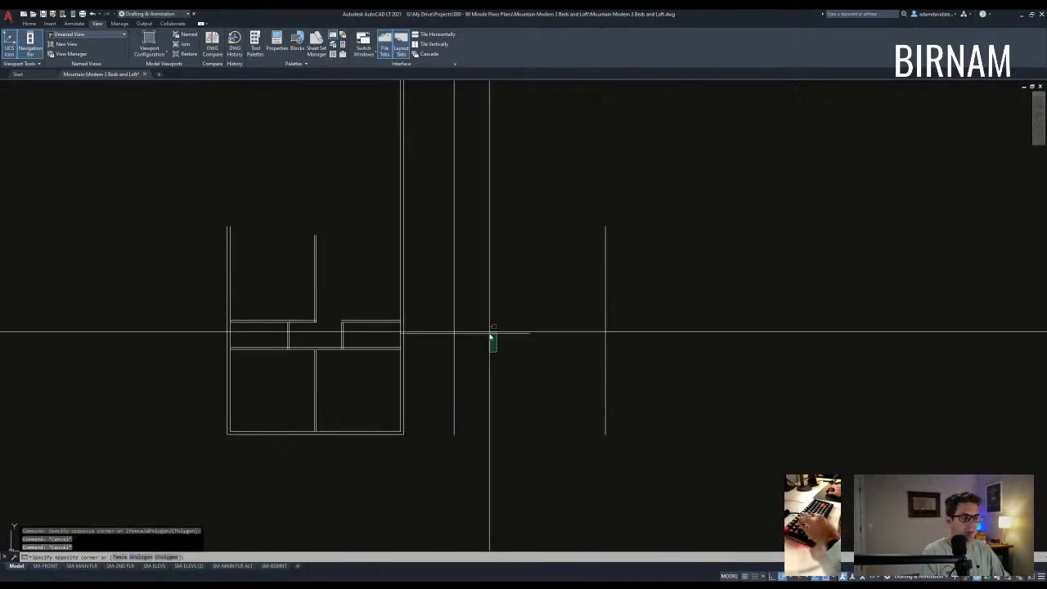
{"action": "left_click", "coordinate": [488, 331]}
{"action": "type", "text": "v"}
{"action": "key", "text": "space"}
{"action": "left_click", "coordinate": [503, 362]}
{"action": "key", "text": "Escape"}
{"action": "key", "text": "Escape"}
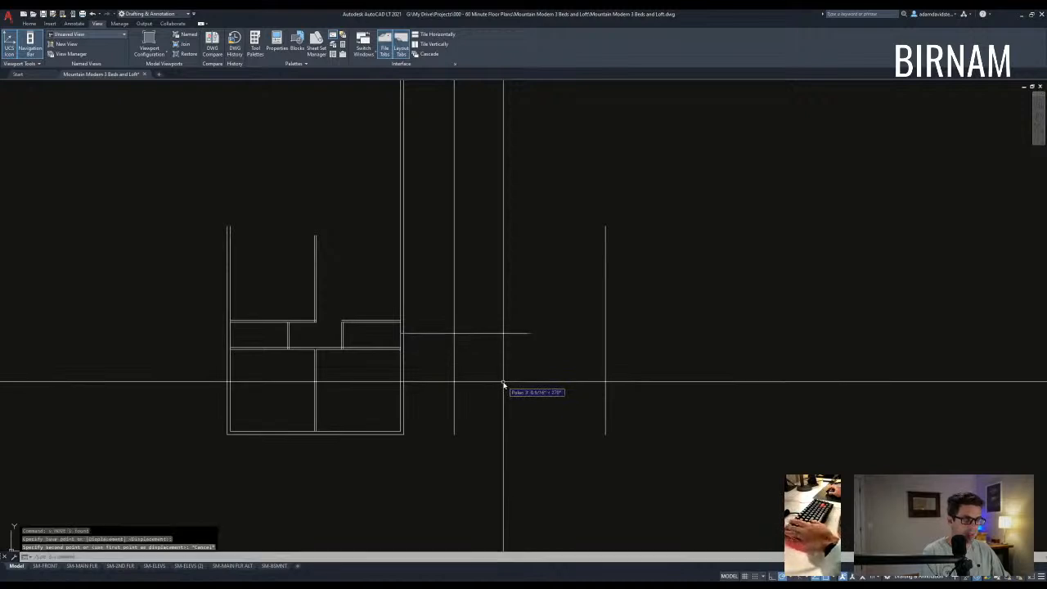
{"action": "left_click", "coordinate": [500, 355]}
{"action": "left_click", "coordinate": [486, 316]}
{"action": "type", "text": "co"}
{"action": "key", "text": "space"}
{"action": "left_click", "coordinate": [496, 309]}
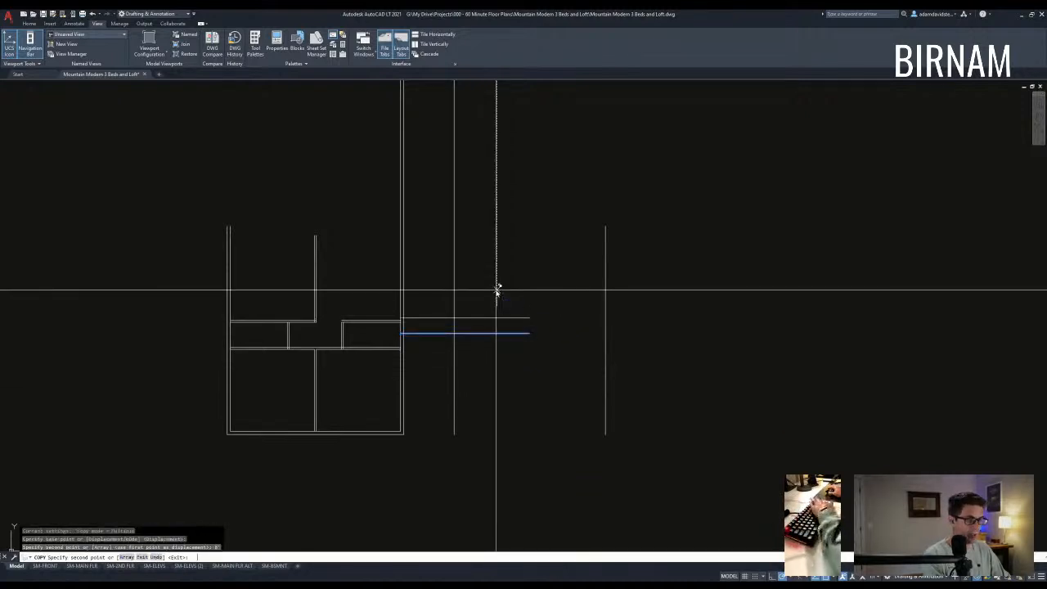
{"action": "key", "text": "Escape"}
{"action": "key", "text": "Escape"}
- Try moving the copied line, then cancel the move and reframe the view
{"action": "middle_click_drag", "start_coordinate": [499, 311], "coordinate": [503, 325]}
{"action": "left_click", "coordinate": [503, 323]}
{"action": "left_click", "coordinate": [490, 283]}
{"action": "type", "text": "e"}
{"action": "key", "text": "space"}
{"action": "left_click", "coordinate": [488, 270]}
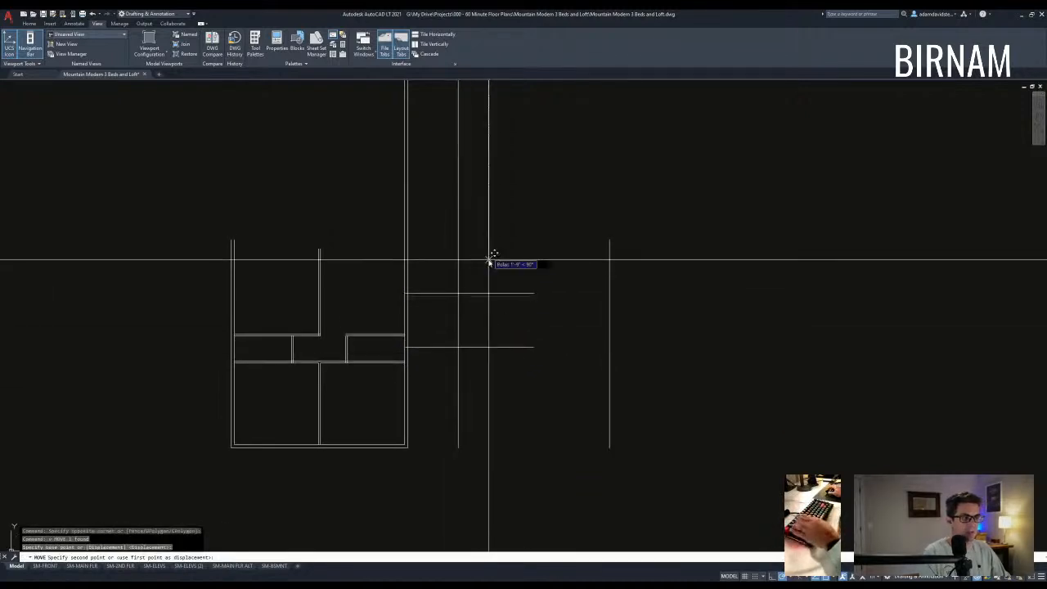
{"action": "key", "text": "Escape"}
{"action": "key", "text": "Escape"}
{"action": "key", "text": "Escape"}
{"action": "middle_click_drag", "start_coordinate": [488, 257], "coordinate": [480, 259]}
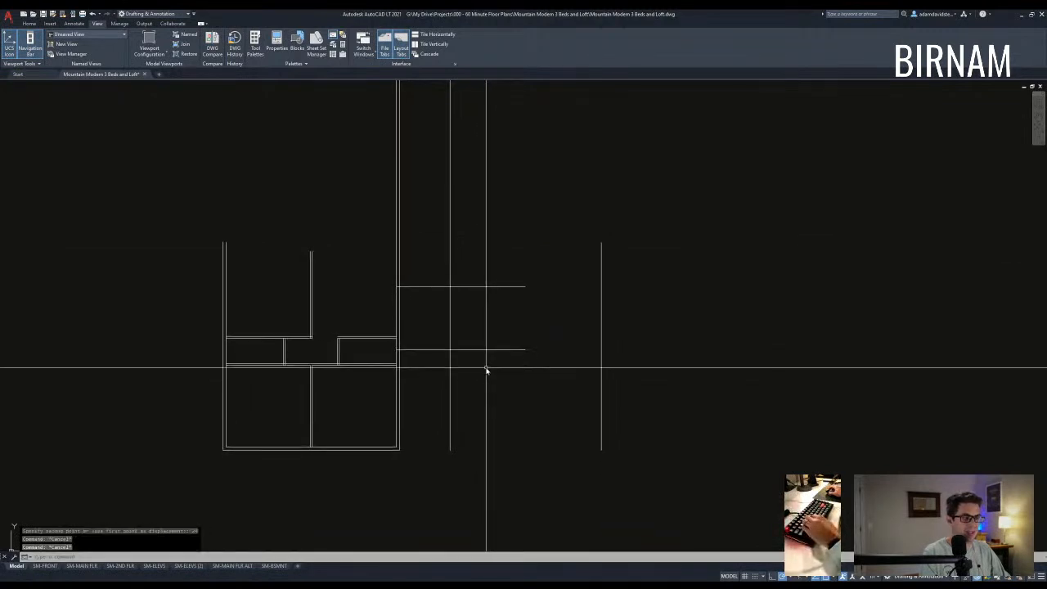
{"action": "middle_click_drag", "start_coordinate": [472, 398], "coordinate": [461, 377]}
{"action": "key", "text": "Escape"}
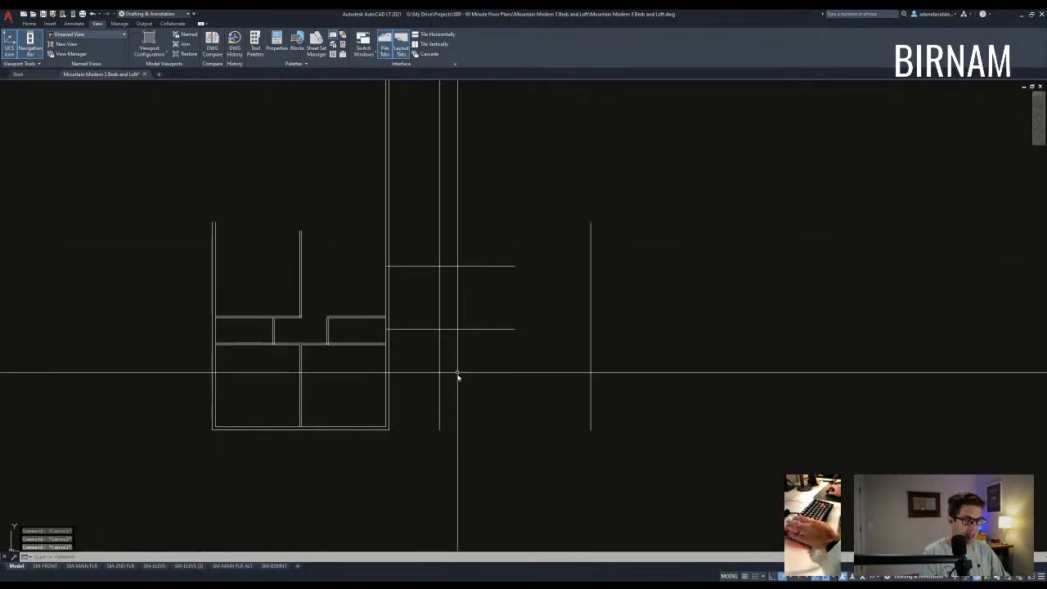
- Measure the new wing's width with DIST, confirming 24'-0"
{"action": "type", "text": "di"}
{"action": "key", "text": "space"}
{"action": "left_click", "coordinate": [439, 330]}
{"action": "left_click", "coordinate": [590, 329]}
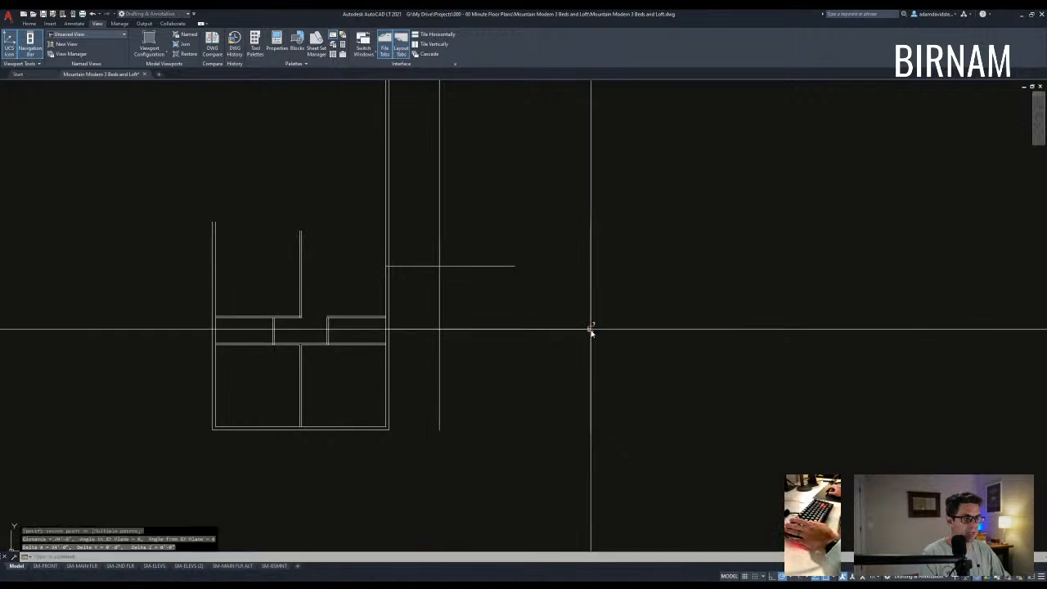
- Offset the vertical line 6 to make it a double wall
{"action": "middle_click_drag", "start_coordinate": [490, 380], "coordinate": [498, 384]}
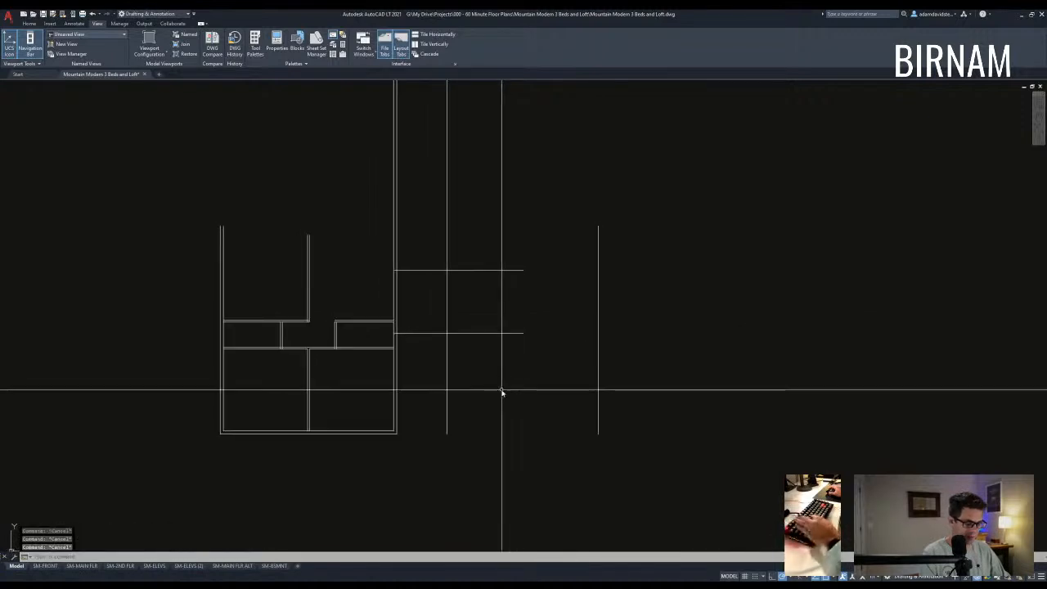
{"action": "type", "text": "o"}
{"action": "key", "text": "space"}
{"action": "type", "text": "6"}
{"action": "key", "text": "space"}
{"action": "left_click", "coordinate": [448, 318]}
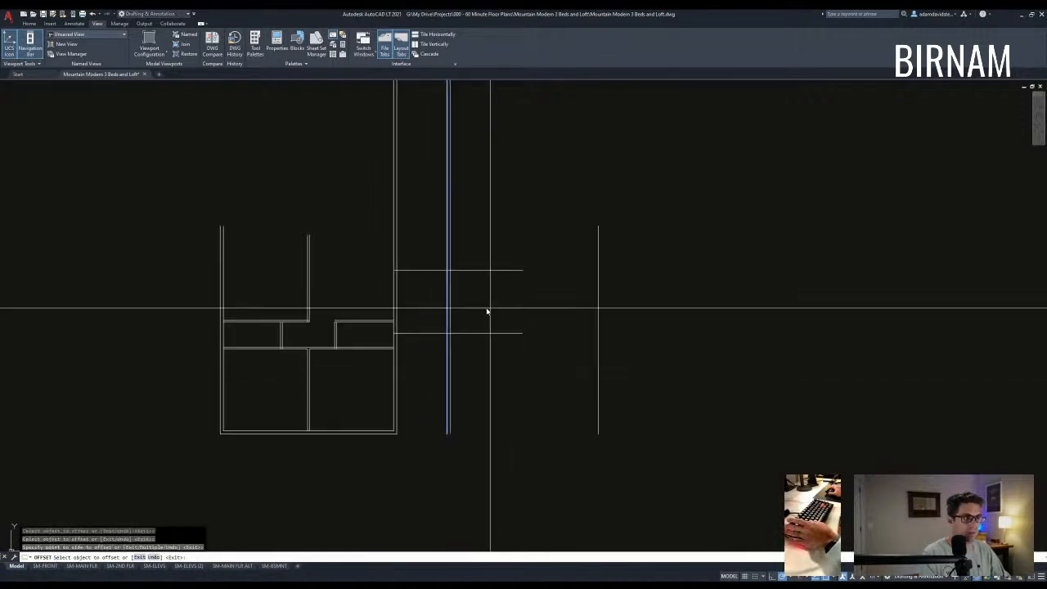
{"action": "left_click", "coordinate": [441, 332]}
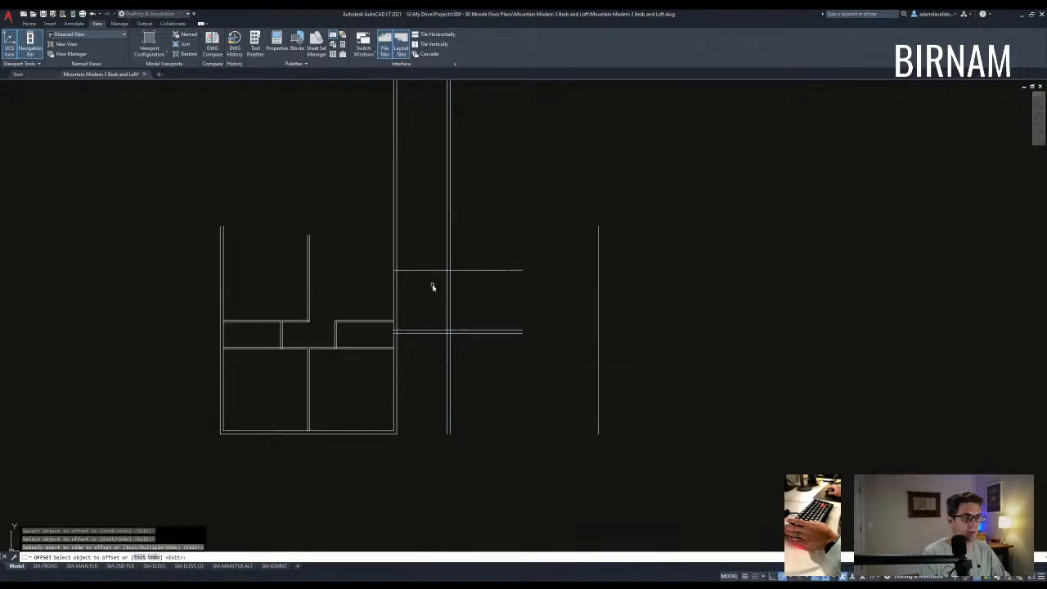
{"action": "key", "text": "Escape"}
{"action": "middle_click_drag", "start_coordinate": [463, 284], "coordinate": [438, 315]}
{"action": "key", "text": "Escape"}
{"action": "key", "text": "Escape"}
{"action": "key", "text": "Escape"}
- Copy the plan's bottom double wall to the right under the new wing
{"action": "left_click", "coordinate": [319, 469]}
{"action": "left_click", "coordinate": [315, 432]}
{"action": "type", "text": "co"}
{"action": "key", "text": "space"}
{"action": "left_click", "coordinate": [315, 430]}
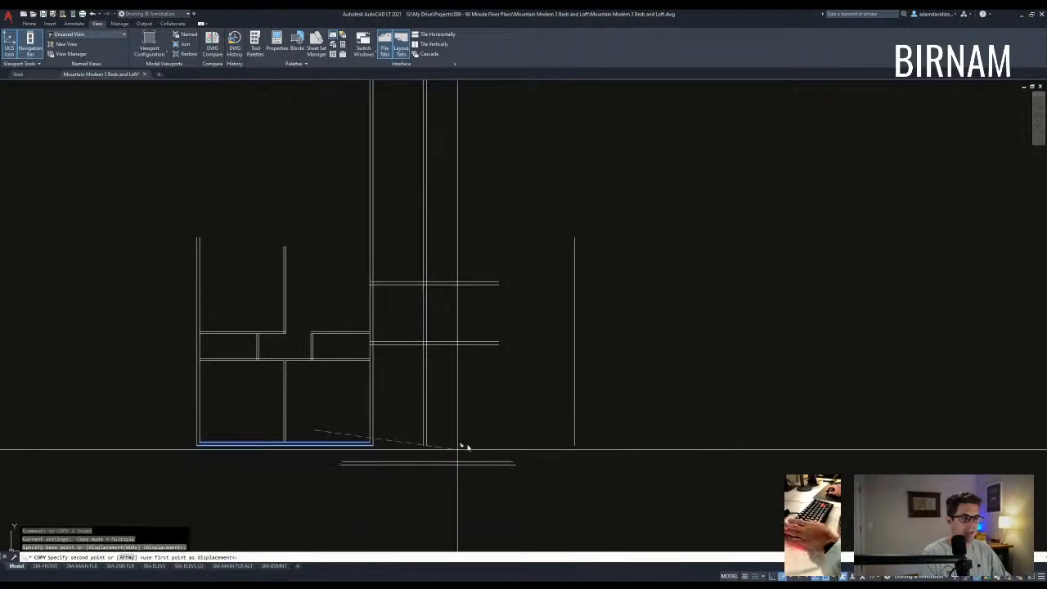
{"action": "left_click", "coordinate": [539, 432]}
{"action": "key", "text": "Escape"}
- Select the copied bottom wall and begin moving it into position
{"action": "left_click", "coordinate": [537, 459]}
{"action": "left_click", "coordinate": [507, 417]}
{"action": "type", "text": "m"}
{"action": "key", "text": "space"}
{"action": "left_click", "coordinate": [516, 416]}
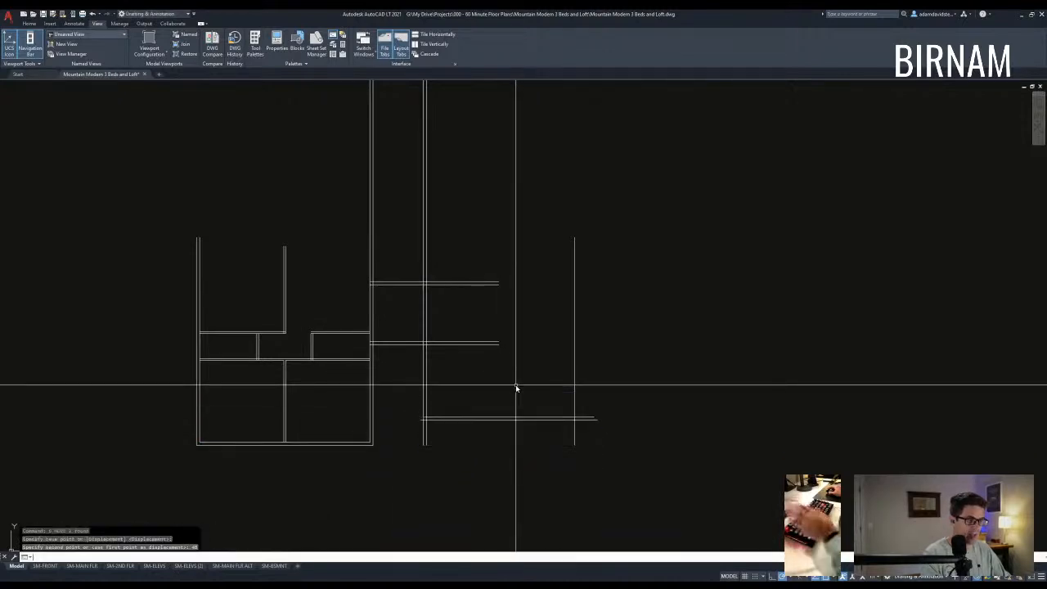
{"action": "type", "text": "f"}
{"action": "key", "text": "space"}
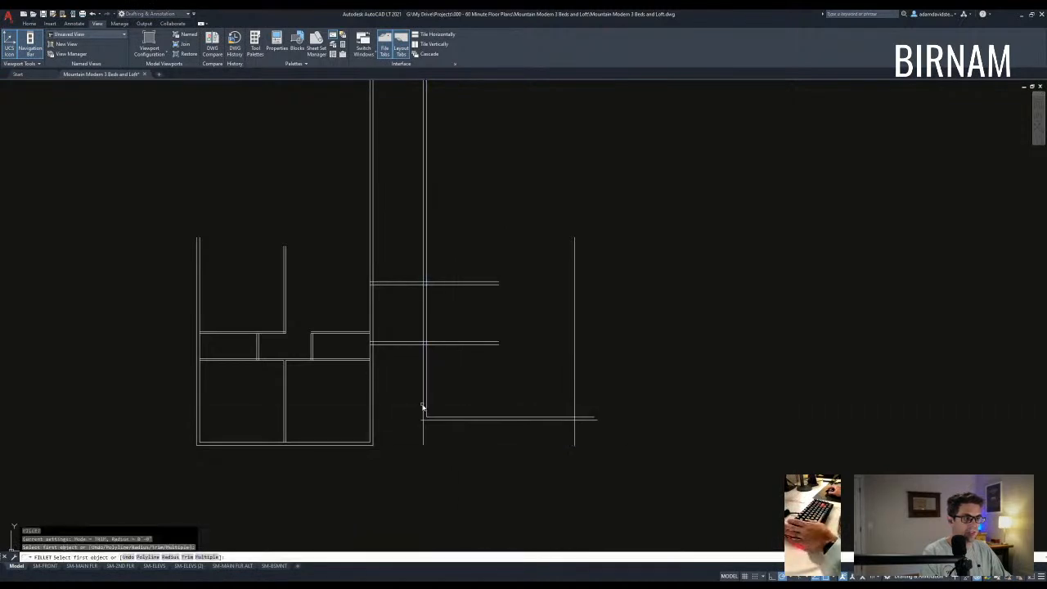
{"action": "left_click", "coordinate": [427, 417]}
{"action": "type", "text": "o"}
{"action": "key", "text": "space"}
{"action": "type", "text": "6"}
{"action": "left_click", "coordinate": [575, 384]}
{"action": "key", "text": "space"}
{"action": "type", "text": "f"}
{"action": "key", "text": "space"}
{"action": "left_click", "coordinate": [571, 416]}
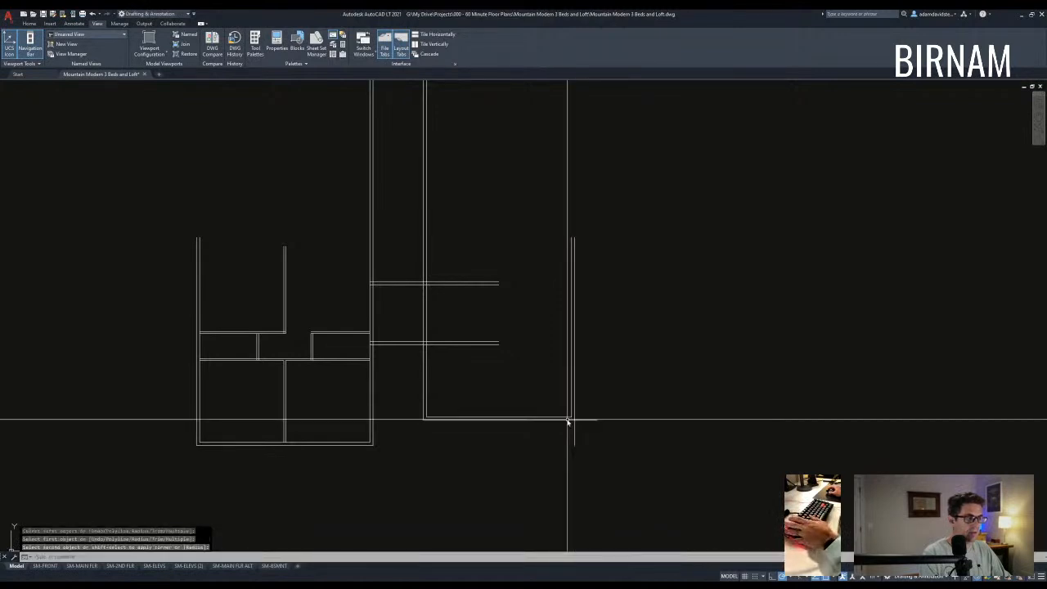
{"action": "key", "text": "Escape"}
{"action": "key", "text": "Escape"}
{"action": "scroll", "coordinate": [501, 404], "scroll_direction": "down", "scroll_amount": 2}
{"action": "key", "text": "Escape"}
{"action": "scroll", "coordinate": [446, 377], "scroll_direction": "up", "scroll_amount": 2}
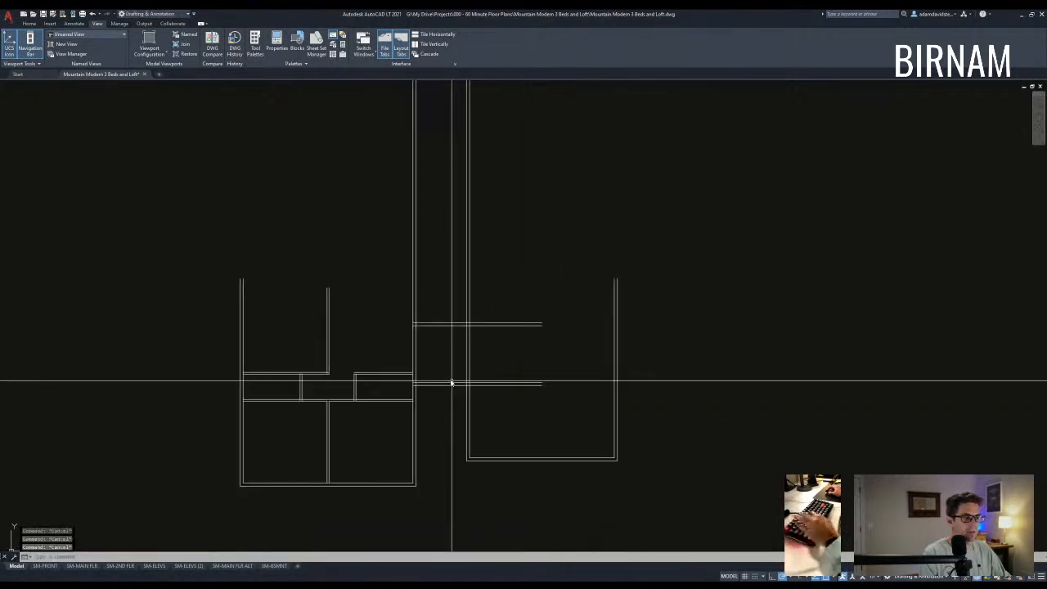
{"action": "type", "text": "tr"}
{"action": "key", "text": "space"}
{"action": "left_click", "coordinate": [489, 408]}
{"action": "left_click", "coordinate": [448, 309]}
{"action": "key", "text": "space"}
{"action": "left_click", "coordinate": [524, 397]}
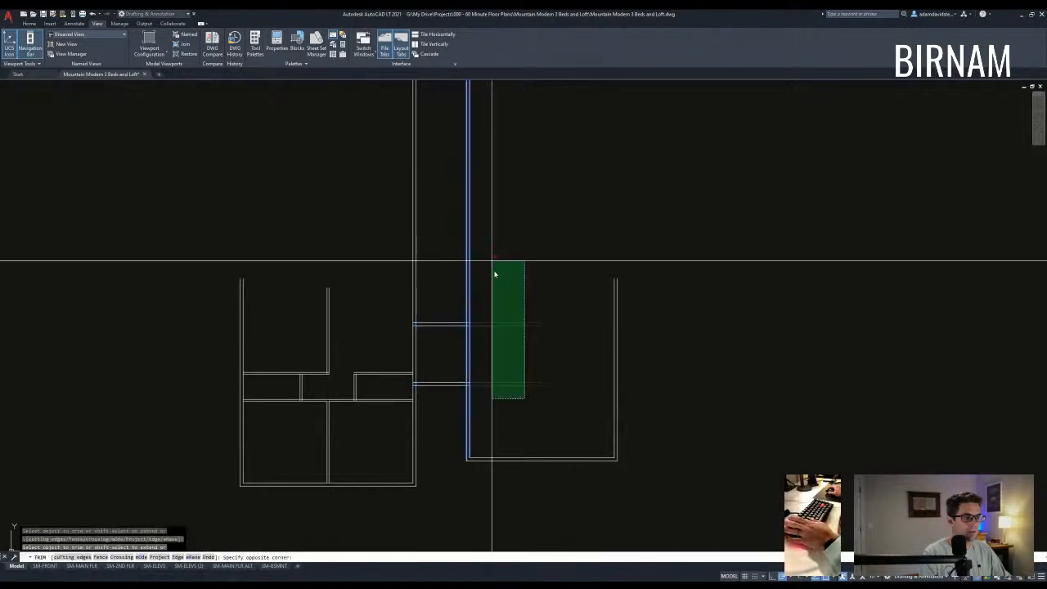
{"action": "left_click", "coordinate": [491, 262]}
{"action": "key", "text": "Escape"}
{"action": "scroll", "coordinate": [495, 282], "scroll_direction": "down", "scroll_amount": 1}
{"action": "scroll", "coordinate": [525, 357], "scroll_direction": "up", "scroll_amount": 1}
{"action": "type", "text": "ff"}
{"action": "key", "text": "space"}
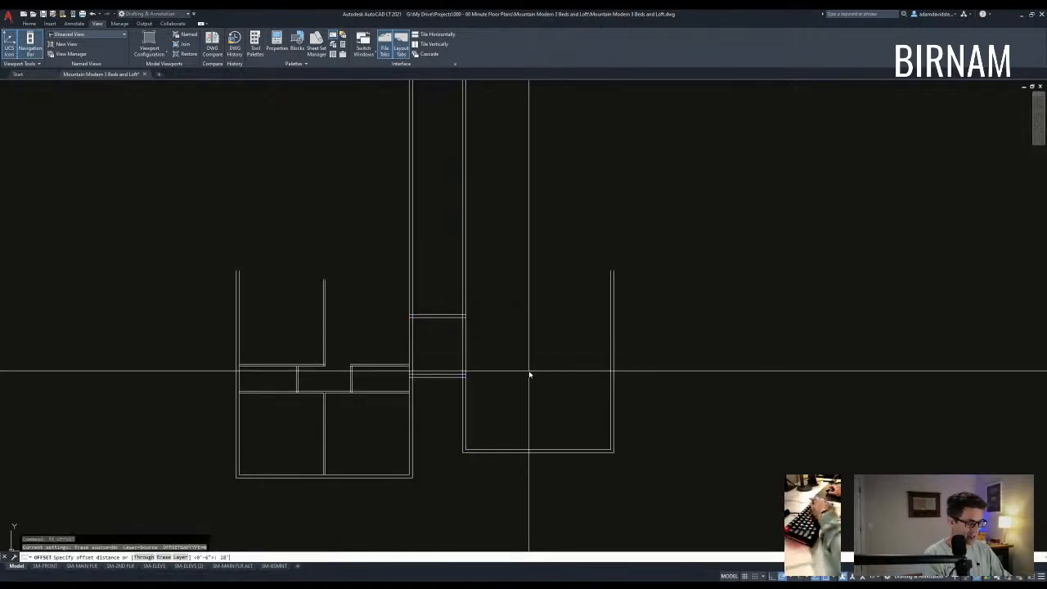
{"action": "type", "text": "28'"}
{"action": "key", "text": "Return"}
{"action": "left_click", "coordinate": [512, 449]}
{"action": "left_click", "coordinate": [518, 329]}
{"action": "key", "text": "Escape"}
{"action": "key", "text": "Escape"}
{"action": "type", "text": "tr"}
{"action": "key", "text": "space"}
{"action": "left_click", "coordinate": [589, 300]}
{"action": "left_click", "coordinate": [514, 271]}
{"action": "key", "text": "space"}
{"action": "left_click", "coordinate": [637, 282]}
{"action": "left_click", "coordinate": [537, 280]}
{"action": "key", "text": "Escape"}
{"action": "middle_click_drag", "start_coordinate": [514, 322], "coordinate": [543, 328]}
{"action": "middle_click_drag", "start_coordinate": [509, 400], "coordinate": [516, 392]}
{"action": "scroll", "coordinate": [493, 335], "scroll_direction": "up", "scroll_amount": 2}
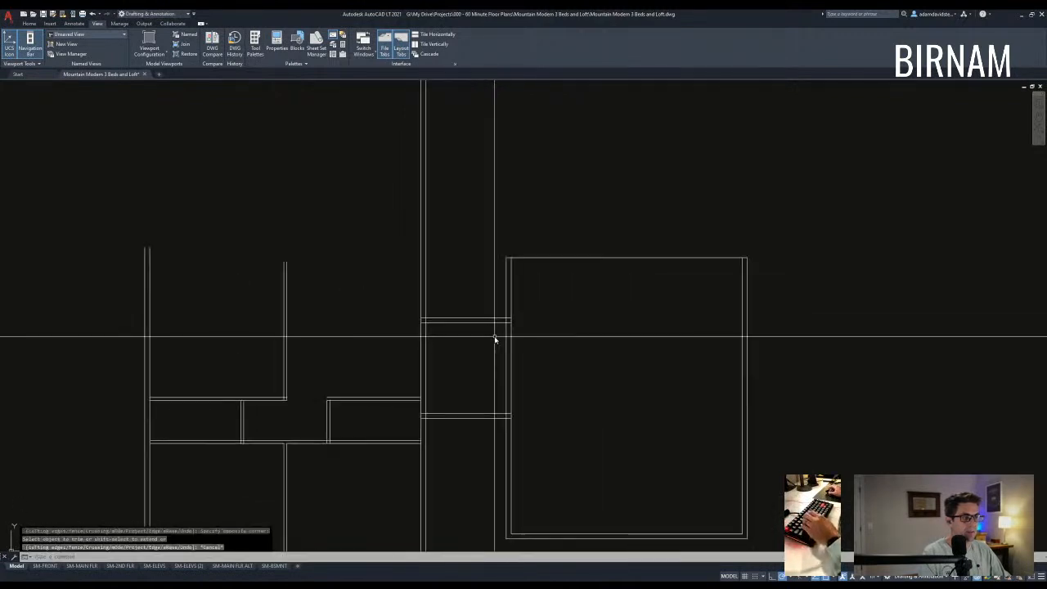
{"action": "scroll", "coordinate": [512, 386], "scroll_direction": "down", "scroll_amount": 2}
{"action": "scroll", "coordinate": [540, 385], "scroll_direction": "up", "scroll_amount": 2}
{"action": "type", "text": "s"}
{"action": "key", "text": "space"}
{"action": "key", "text": "Escape"}
{"action": "key", "text": "Escape"}
{"action": "scroll", "coordinate": [535, 368], "scroll_direction": "down", "scroll_amount": 2}
{"action": "middle_click_drag", "start_coordinate": [532, 367], "coordinate": [550, 334]}
{"action": "type", "text": "s"}
{"action": "key", "text": "space"}
{"action": "left_click", "coordinate": [556, 367]}
{"action": "left_click", "coordinate": [398, 341]}
{"action": "key", "text": "space"}
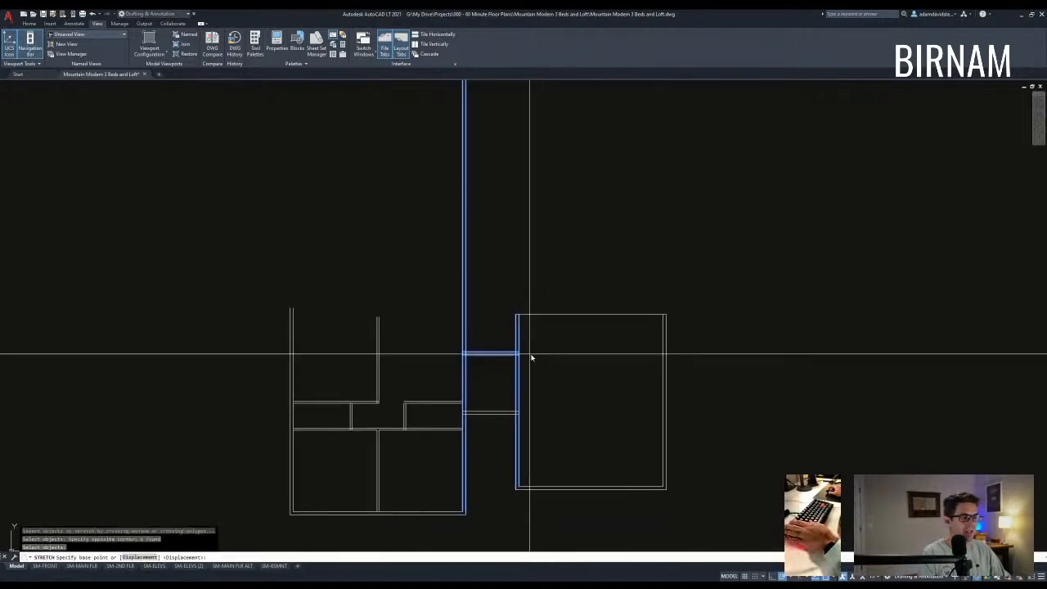
{"action": "key", "text": "Escape"}
{"action": "key", "text": "Escape"}
{"action": "middle_click_drag", "start_coordinate": [516, 379], "coordinate": [528, 343]}
{"action": "scroll", "coordinate": [556, 376], "scroll_direction": "down", "scroll_amount": 1}
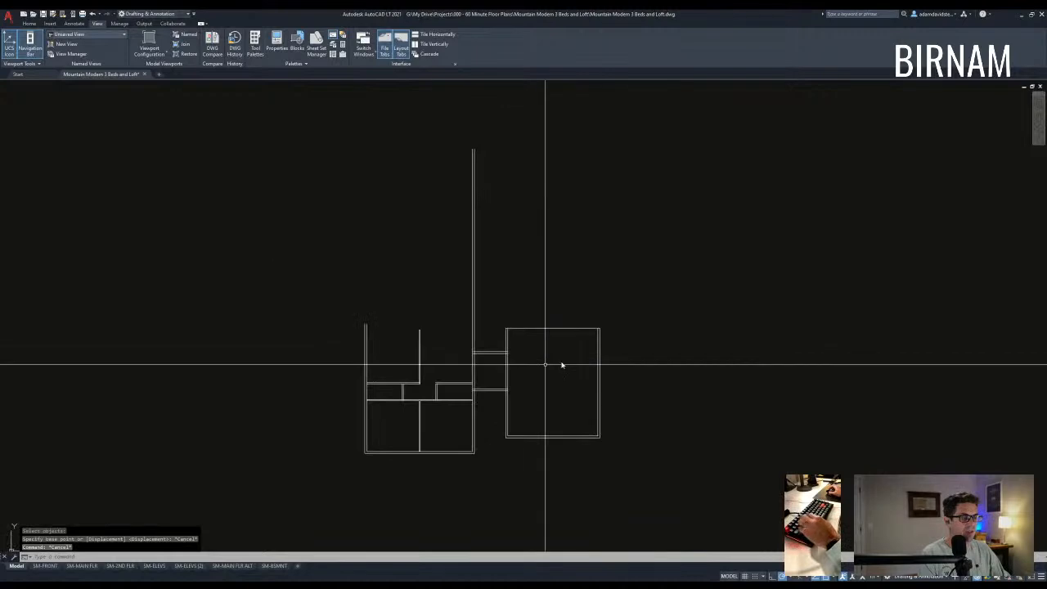
{"action": "key", "text": "Escape"}
{"action": "key", "text": "Escape"}
{"action": "scroll", "coordinate": [446, 364], "scroll_direction": "up", "scroll_amount": 2}
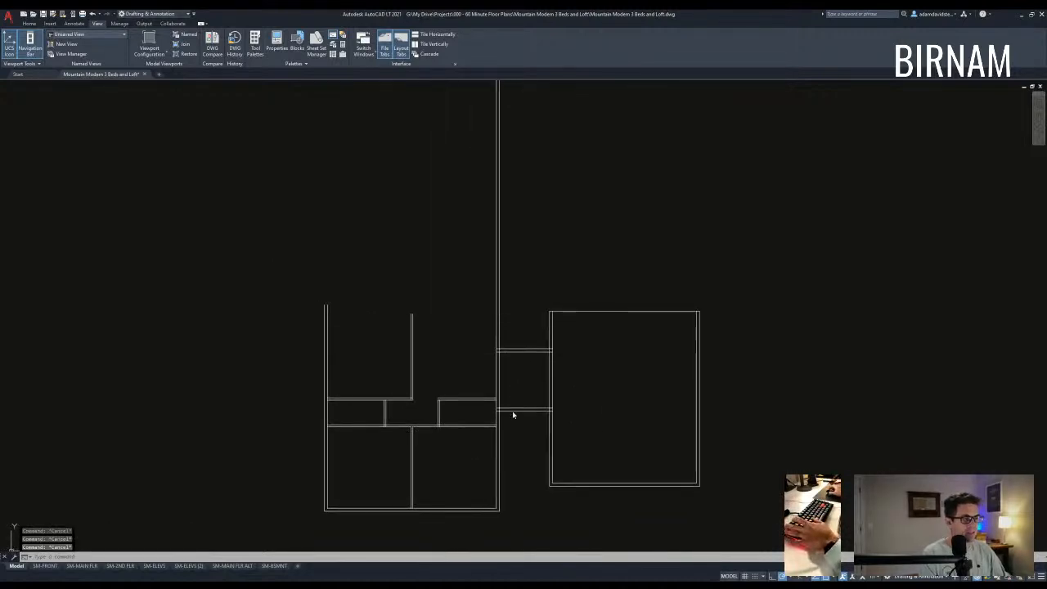
{"action": "scroll", "coordinate": [493, 422], "scroll_direction": "up", "scroll_amount": 2}
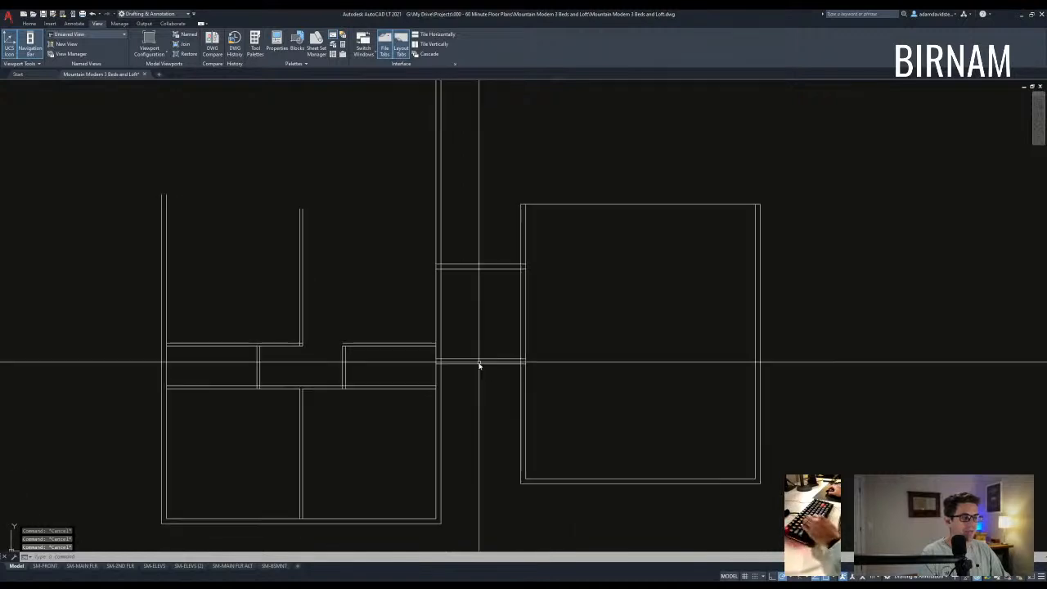
{"action": "key", "text": "Escape"}
{"action": "middle_click_drag", "start_coordinate": [498, 354], "coordinate": [506, 372]}
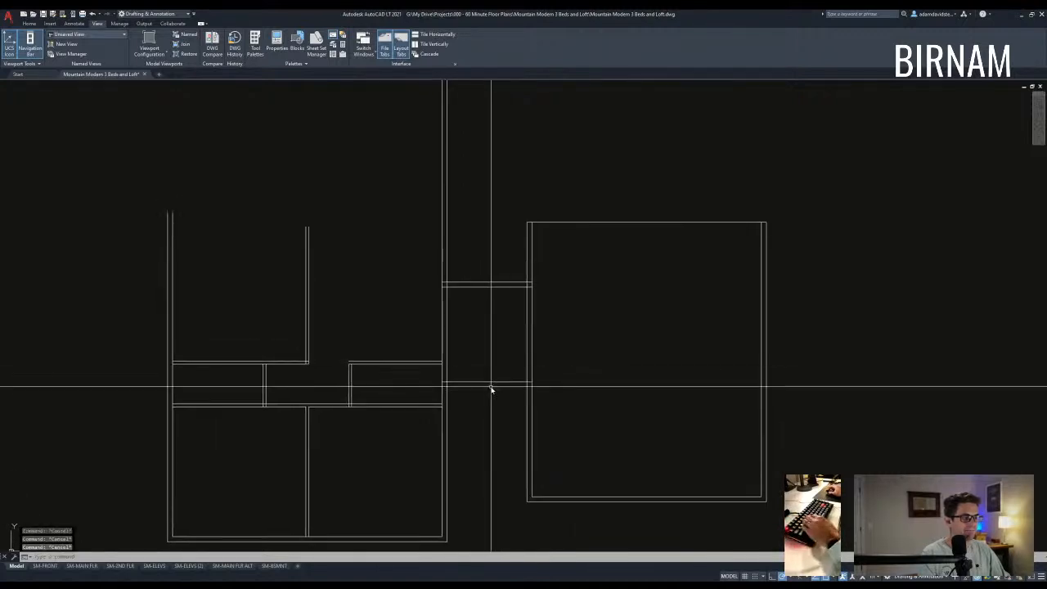
{"action": "middle_click_drag", "start_coordinate": [491, 407], "coordinate": [491, 393]}
{"action": "middle_click_drag", "start_coordinate": [470, 328], "coordinate": [487, 350]}
{"action": "type", "text": "l"}
{"action": "key", "text": "space"}
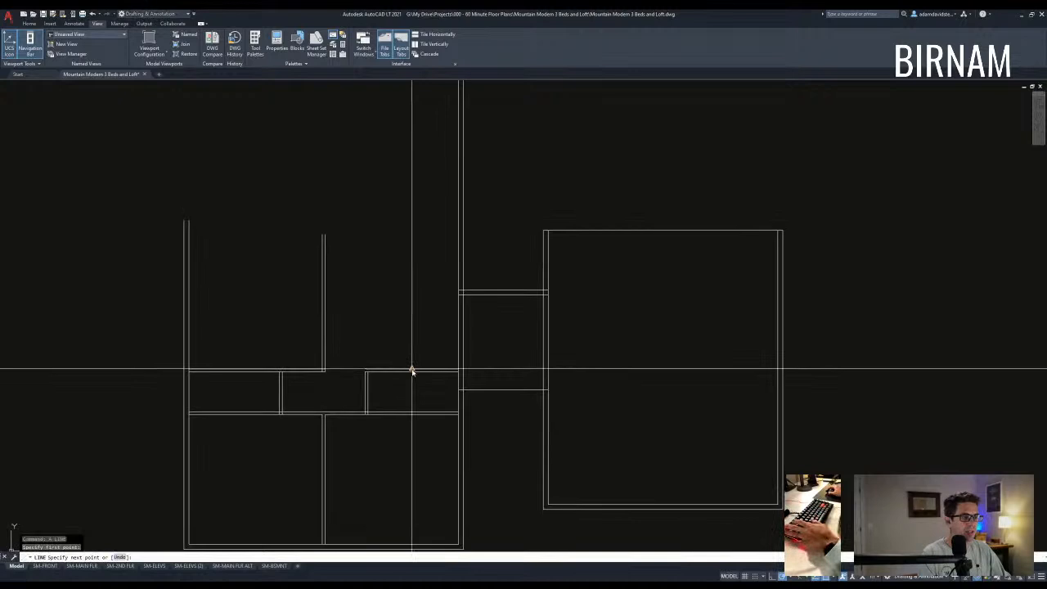
- Finish the guide line at the wall corner, then erase it
{"action": "left_click", "coordinate": [461, 296]}
{"action": "key", "text": "space"}
{"action": "left_click", "coordinate": [444, 352]}
{"action": "left_click", "coordinate": [406, 347]}
{"action": "type", "text": "e tr"}
{"action": "left_click", "coordinate": [472, 345]}
- Trim the wall section between the cutting edges to create the door opening
{"action": "left_click", "coordinate": [439, 316]}
{"action": "key", "text": "space"}
{"action": "left_click", "coordinate": [445, 333]}
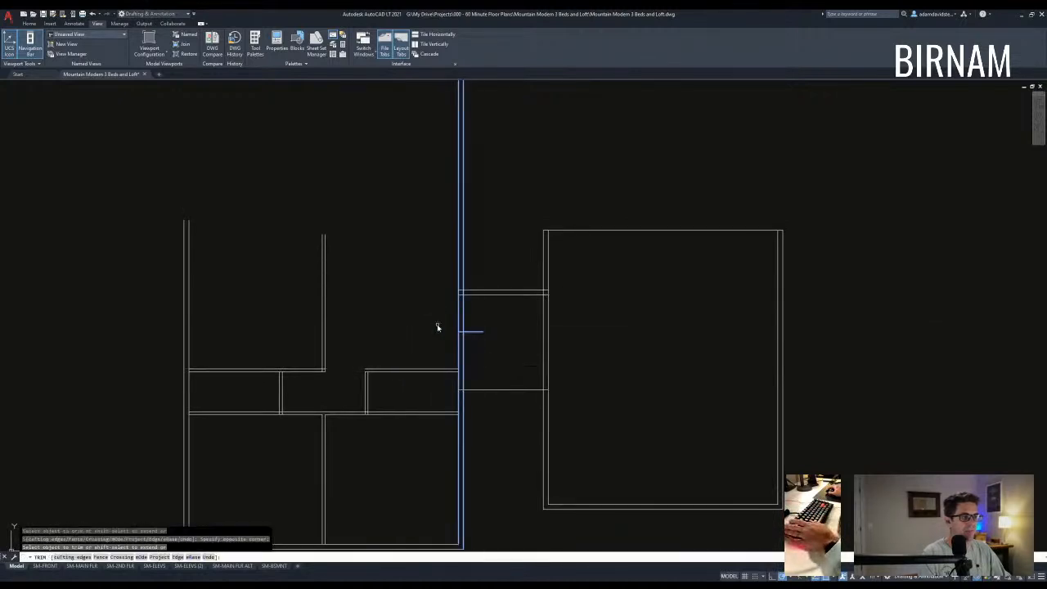
{"action": "left_click", "coordinate": [477, 336]}
{"action": "key", "text": "space"}
{"action": "left_click", "coordinate": [446, 350]}
- Copy the short wall stub 18 units across the opening
{"action": "left_click", "coordinate": [482, 328]}
{"action": "type", "text": "co"}
{"action": "left_click", "coordinate": [502, 343]}
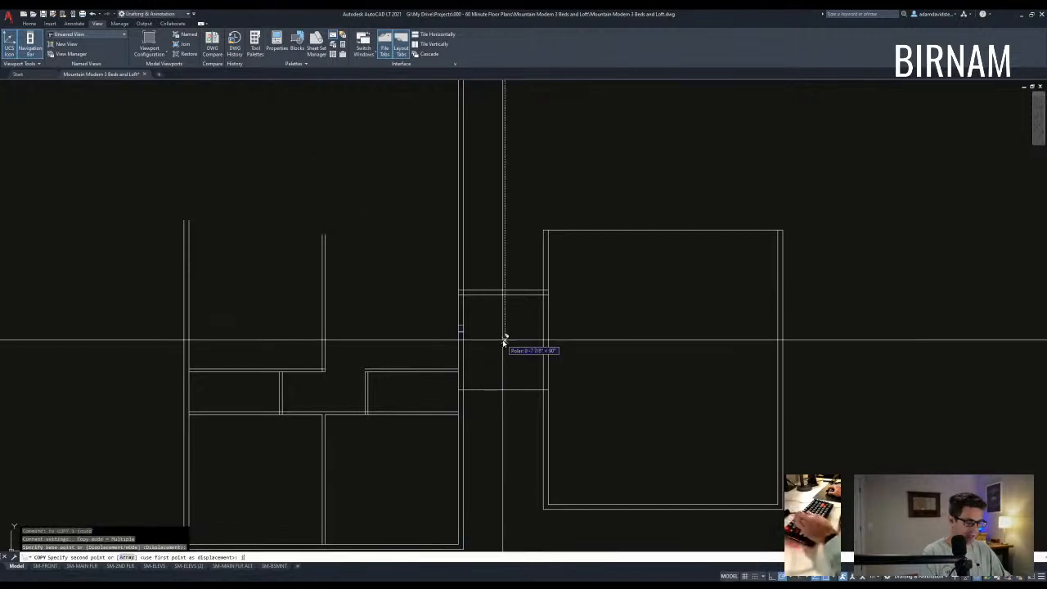
{"action": "type", "text": "18"}
{"action": "key", "text": "Return"}
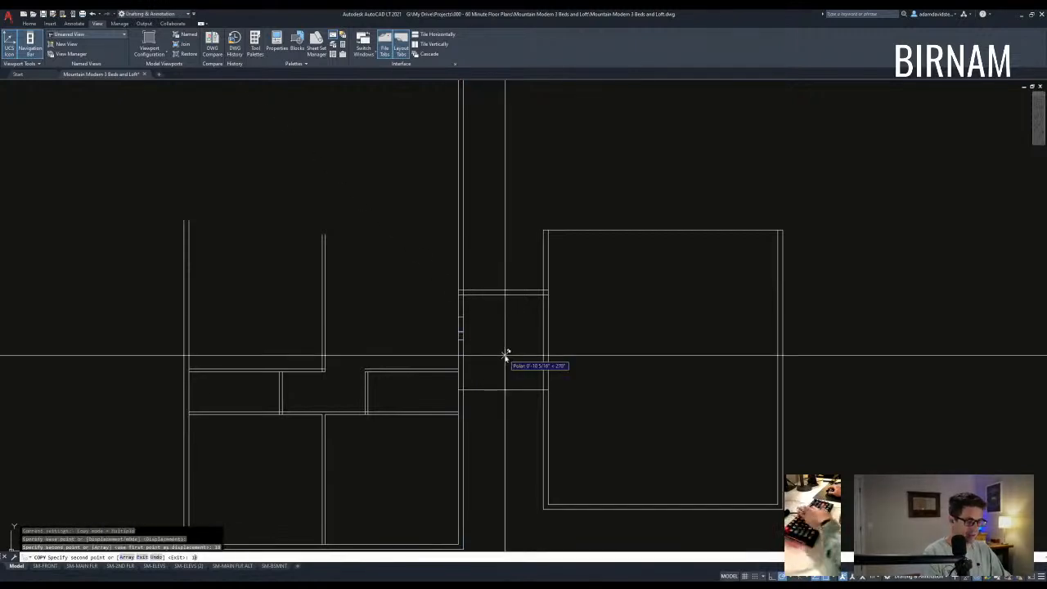
{"action": "key", "text": "space"}
- Start another trim on the wall edges, then cancel it
{"action": "type", "text": "tr"}
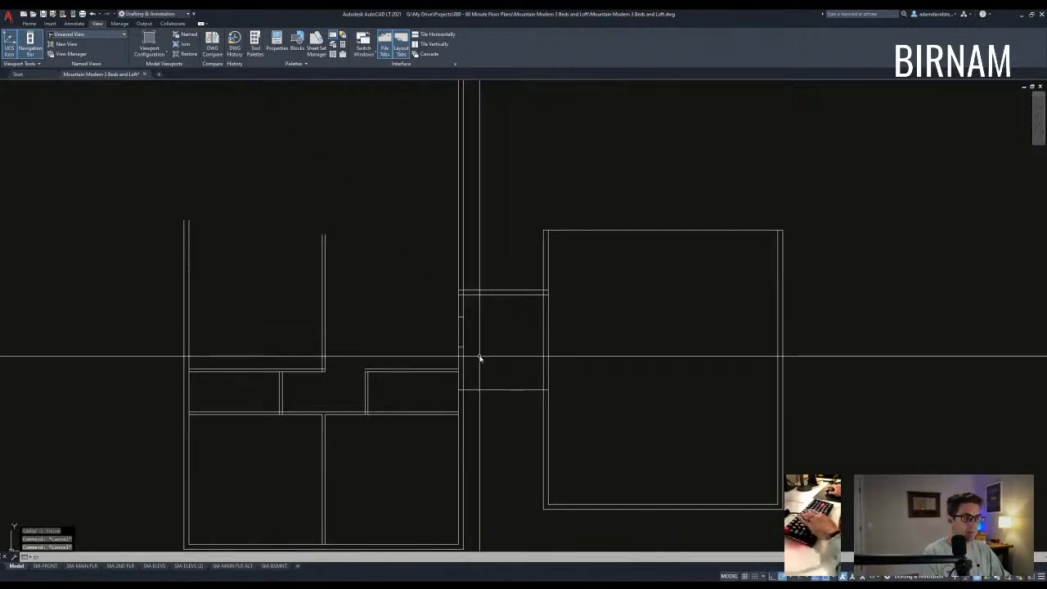
{"action": "left_click", "coordinate": [479, 357]}
{"action": "left_click", "coordinate": [418, 288]}
{"action": "scroll", "coordinate": [458, 337], "scroll_direction": "up", "scroll_amount": 2}
{"action": "key", "text": "Escape"}
- Draw a circle sized to the opening width and a door leaf line from its centre
{"action": "type", "text": "c"}
{"action": "left_click", "coordinate": [457, 355]}
{"action": "left_click", "coordinate": [456, 307]}
{"action": "type", "text": "l"}
{"action": "left_click", "coordinate": [456, 355]}
{"action": "scroll", "coordinate": [442, 311], "scroll_direction": "up", "scroll_amount": 2}
{"action": "left_click", "coordinate": [433, 301]}
{"action": "key", "text": "Escape"}
{"action": "key", "text": "Escape"}
- Trim the circle down to a quarter-circle door swing arc
{"action": "type", "text": "tr"}
{"action": "left_click", "coordinate": [474, 339]}
{"action": "left_click", "coordinate": [427, 293]}
{"action": "key", "text": "space"}
{"action": "left_click", "coordinate": [410, 327]}
{"action": "key", "text": "Escape"}
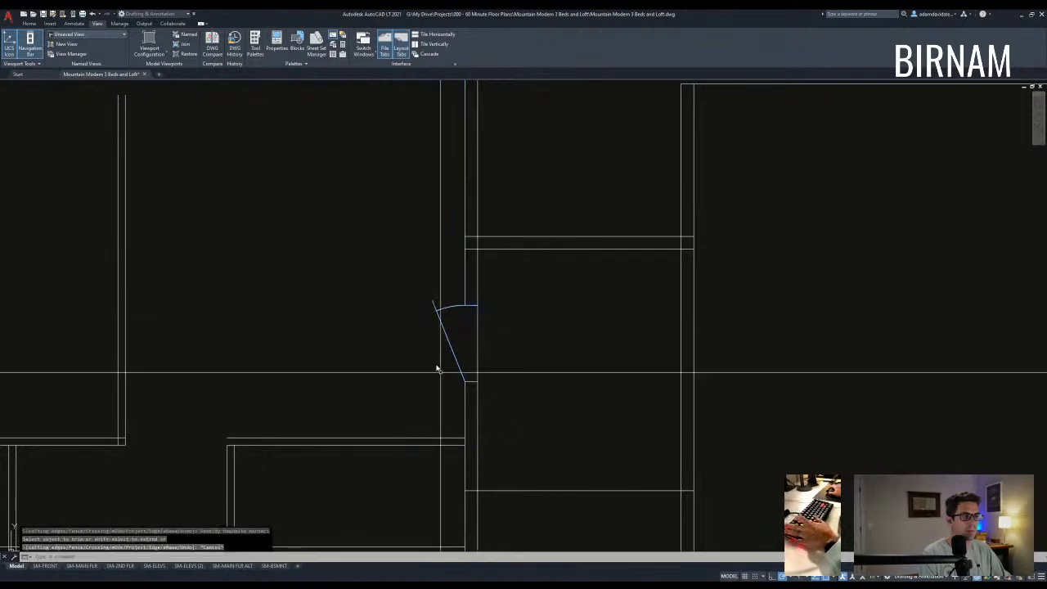
{"action": "scroll", "coordinate": [460, 316], "scroll_direction": "down", "scroll_amount": 5}
{"action": "type", "text": "w"}
{"action": "scroll", "coordinate": [445, 396], "scroll_direction": "down", "scroll_amount": 8}
{"action": "key", "text": "Escape"}
{"action": "key", "text": "Escape"}
- Start MATCHPROP and pick a door in another floor plan as the source
{"action": "scroll", "coordinate": [61, 229], "scroll_direction": "up", "scroll_amount": 6}
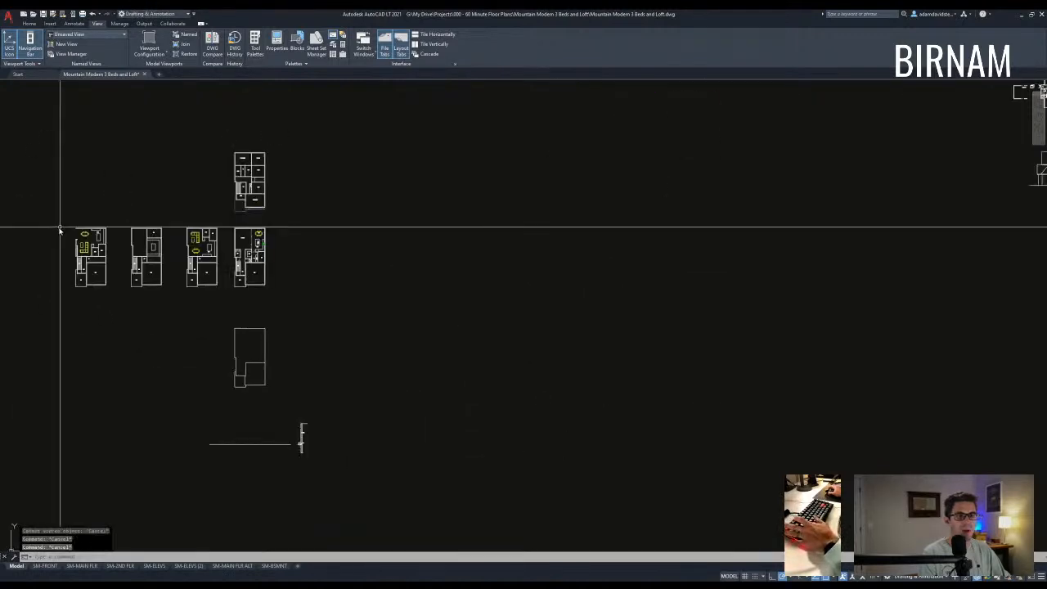
{"action": "type", "text": "w"}
{"action": "left_click", "coordinate": [356, 280]}
{"action": "scroll", "coordinate": [488, 317], "scroll_direction": "down", "scroll_amount": 3}
{"action": "middle_click_drag", "start_coordinate": [488, 317], "coordinate": [204, 199]}
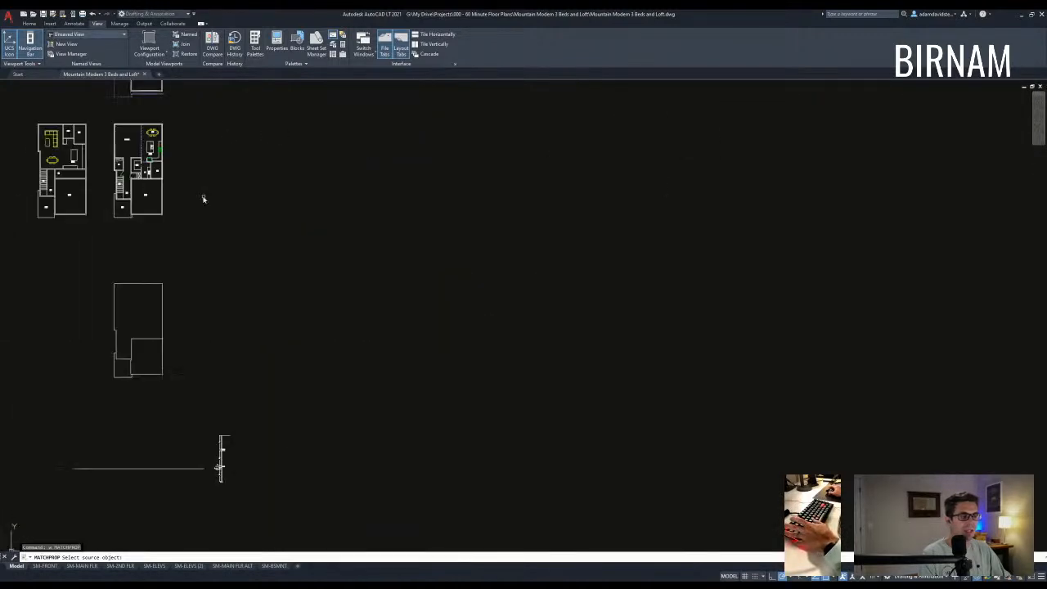
{"action": "scroll", "coordinate": [138, 163], "scroll_direction": "up", "scroll_amount": 3}
{"action": "left_click", "coordinate": [118, 199]}
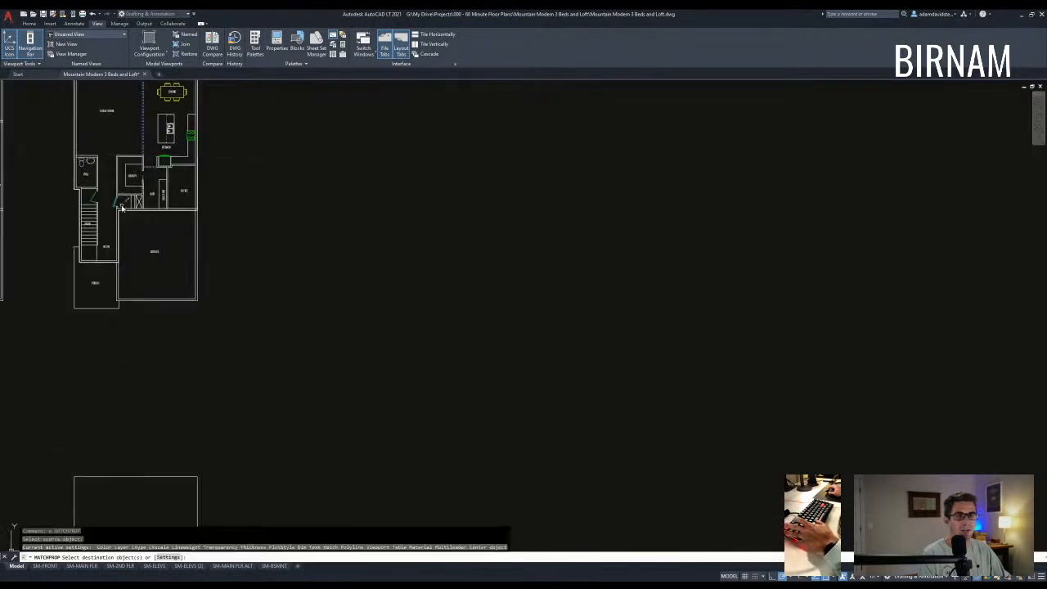
- Window-select the new door leaf and arc so they take the green door properties
{"action": "scroll", "coordinate": [380, 270], "scroll_direction": "down", "scroll_amount": 2}
{"action": "middle_click_drag", "start_coordinate": [384, 274], "coordinate": [179, 176]}
{"action": "scroll", "coordinate": [179, 176], "scroll_direction": "down", "scroll_amount": 4}
{"action": "middle_click_drag", "start_coordinate": [592, 351], "coordinate": [511, 323]}
{"action": "scroll", "coordinate": [527, 337], "scroll_direction": "up", "scroll_amount": 5}
{"action": "scroll", "coordinate": [259, 291], "scroll_direction": "up", "scroll_amount": 3}
{"action": "middle_click_drag", "start_coordinate": [256, 291], "coordinate": [647, 306]}
{"action": "scroll", "coordinate": [332, 283], "scroll_direction": "up", "scroll_amount": 2}
{"action": "scroll", "coordinate": [399, 298], "scroll_direction": "up", "scroll_amount": 4}
{"action": "left_click", "coordinate": [392, 305]}
{"action": "left_click", "coordinate": [317, 188]}
{"action": "key", "text": "Escape"}
{"action": "scroll", "coordinate": [409, 181], "scroll_direction": "down", "scroll_amount": 2}
{"action": "middle_click_drag", "start_coordinate": [418, 193], "coordinate": [434, 316]}
{"action": "type", "text": "tr"}
{"action": "key", "text": "Return"}
{"action": "scroll", "coordinate": [428, 299], "scroll_direction": "up", "scroll_amount": 4}
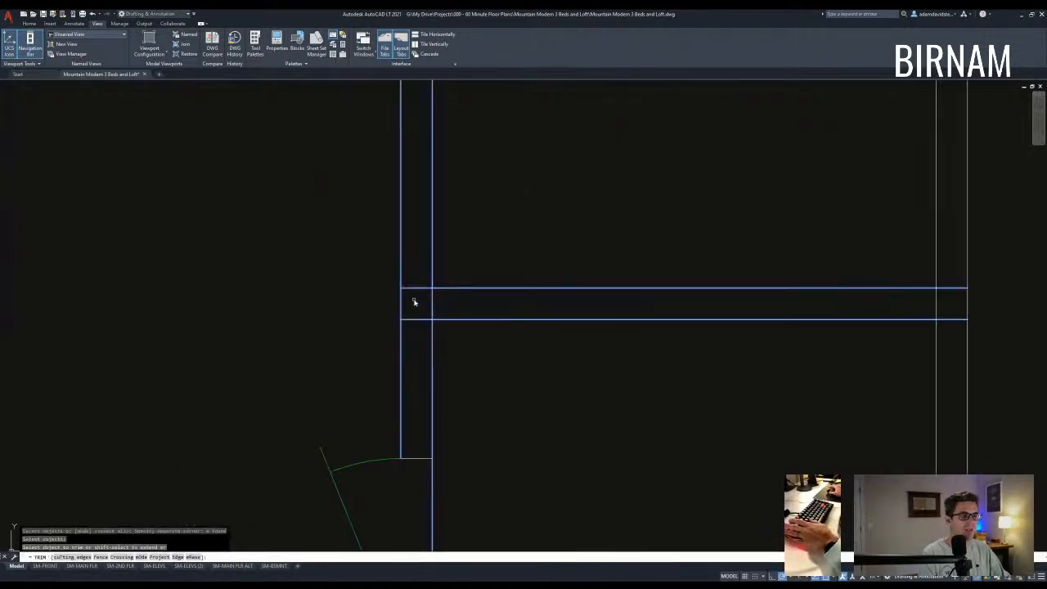
{"action": "left_click", "coordinate": [426, 301]}
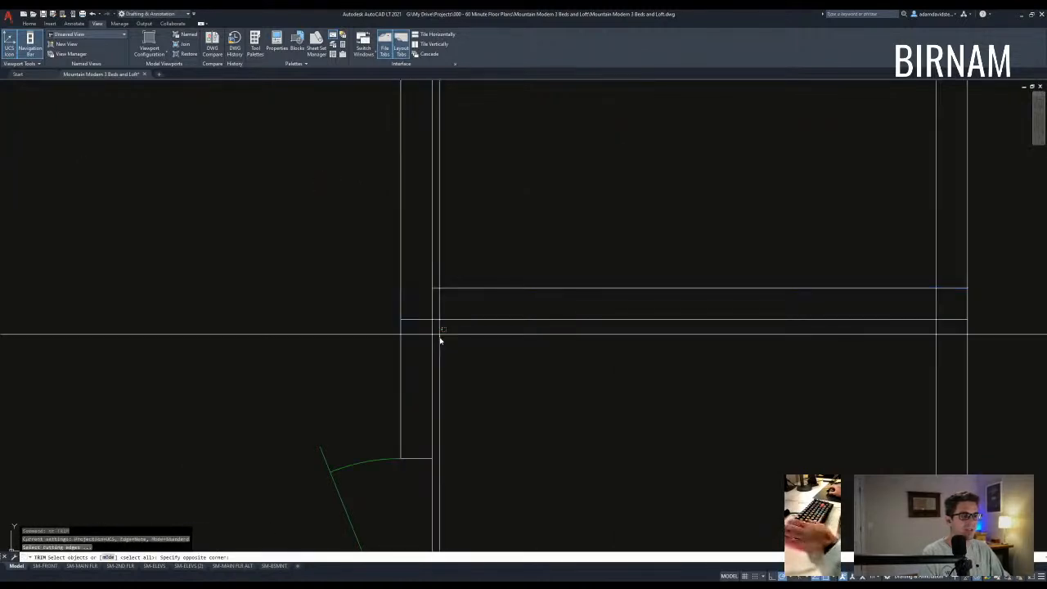
{"action": "key", "text": "Escape"}
{"action": "scroll", "coordinate": [973, 384], "scroll_direction": "down", "scroll_amount": 4}
{"action": "middle_click_drag", "start_coordinate": [973, 384], "coordinate": [542, 357]}
{"action": "type", "text": "tr"}
{"action": "left_click", "coordinate": [601, 355]}
{"action": "left_click", "coordinate": [519, 306]}
{"action": "key", "text": "Return"}
{"action": "scroll", "coordinate": [529, 332], "scroll_direction": "up", "scroll_amount": 4}
{"action": "left_click", "coordinate": [527, 317]}
{"action": "left_click", "coordinate": [514, 309]}
{"action": "key", "text": "Escape"}
{"action": "key", "text": "Escape"}
{"action": "scroll", "coordinate": [572, 292], "scroll_direction": "down", "scroll_amount": 2}
{"action": "middle_click_drag", "start_coordinate": [572, 293], "coordinate": [488, 314]}
{"action": "type", "text": "tr"}
{"action": "key", "text": "Escape"}
{"action": "key", "text": "Escape"}
{"action": "scroll", "coordinate": [470, 376], "scroll_direction": "down", "scroll_amount": 4}
{"action": "middle_click_drag", "start_coordinate": [466, 380], "coordinate": [496, 322]}
{"action": "scroll", "coordinate": [479, 316], "scroll_direction": "down", "scroll_amount": 4}
{"action": "type", "text": "st"}
{"action": "left_click", "coordinate": [661, 306]}
{"action": "left_click", "coordinate": [491, 285]}
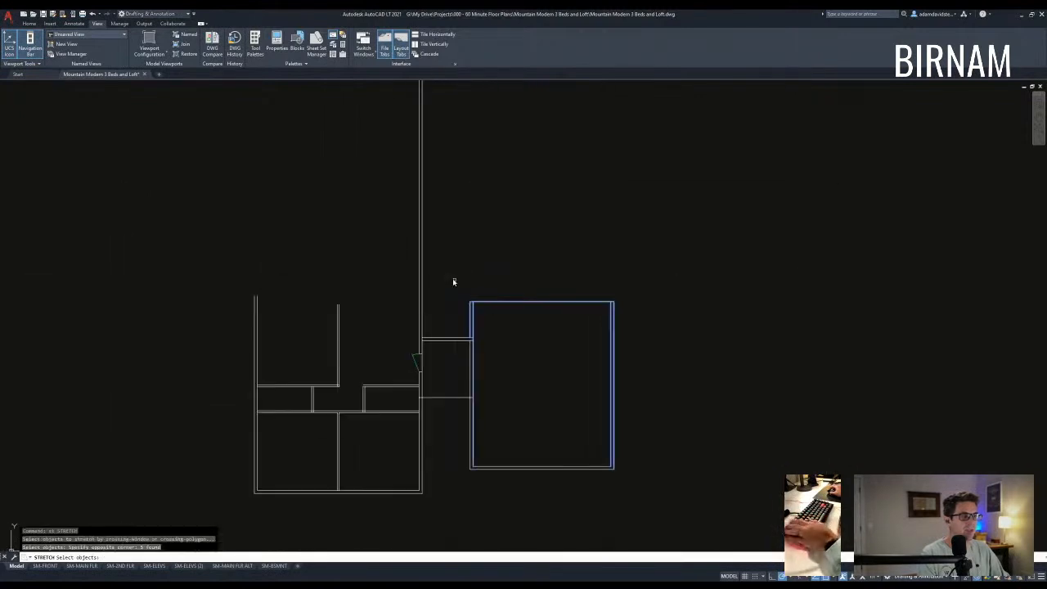
{"action": "key", "text": "Escape"}
{"action": "key", "text": "Escape"}
{"action": "left_click", "coordinate": [464, 498]}
{"action": "left_click", "coordinate": [719, 229]}
{"action": "type", "text": "m"}
{"action": "left_click", "coordinate": [538, 415]}
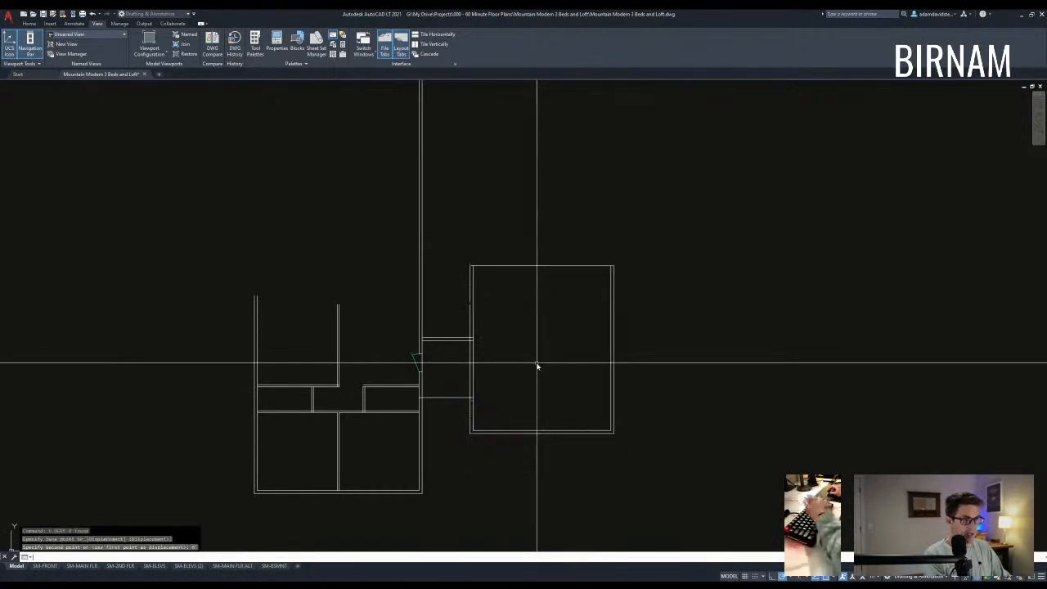
{"action": "scroll", "coordinate": [537, 365], "scroll_direction": "down", "scroll_amount": 2}
{"action": "scroll", "coordinate": [526, 393], "scroll_direction": "up", "scroll_amount": 4}
{"action": "type", "text": "ex"}
{"action": "left_click", "coordinate": [447, 308]}
{"action": "left_click", "coordinate": [371, 285]}
{"action": "key", "text": "space"}
{"action": "left_click", "coordinate": [539, 304]}
{"action": "left_click", "coordinate": [525, 260]}
{"action": "key", "text": "Escape"}
{"action": "key", "text": "Escape"}
{"action": "key", "text": "Escape"}
{"action": "middle_click_drag", "start_coordinate": [539, 387], "coordinate": [526, 347]}
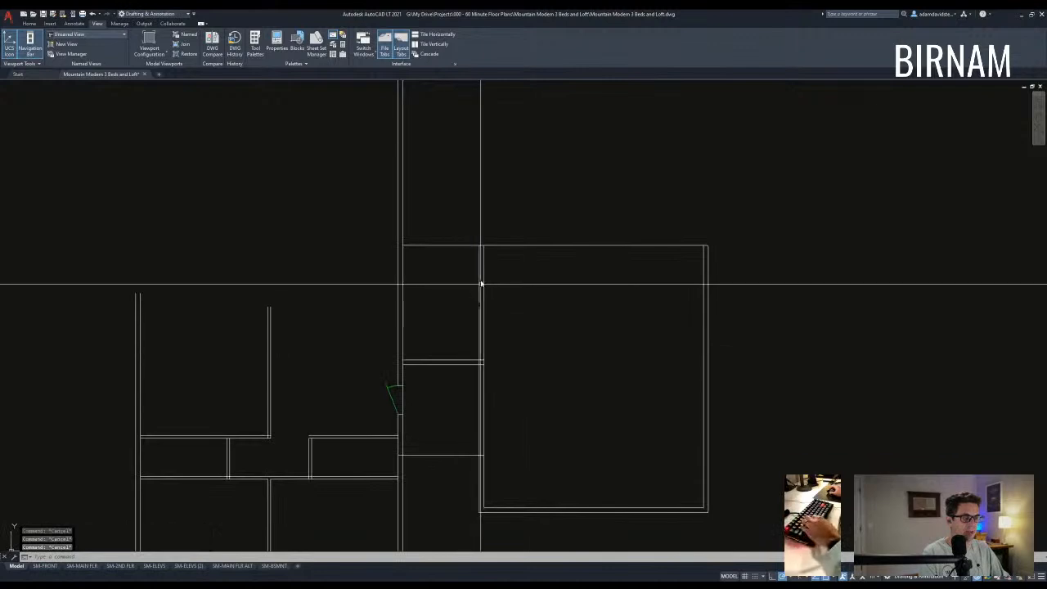
{"action": "middle_click_drag", "start_coordinate": [481, 284], "coordinate": [480, 291]}
{"action": "left_click", "coordinate": [455, 253]}
{"action": "type", "text": "co"}
{"action": "left_click", "coordinate": [456, 282]}
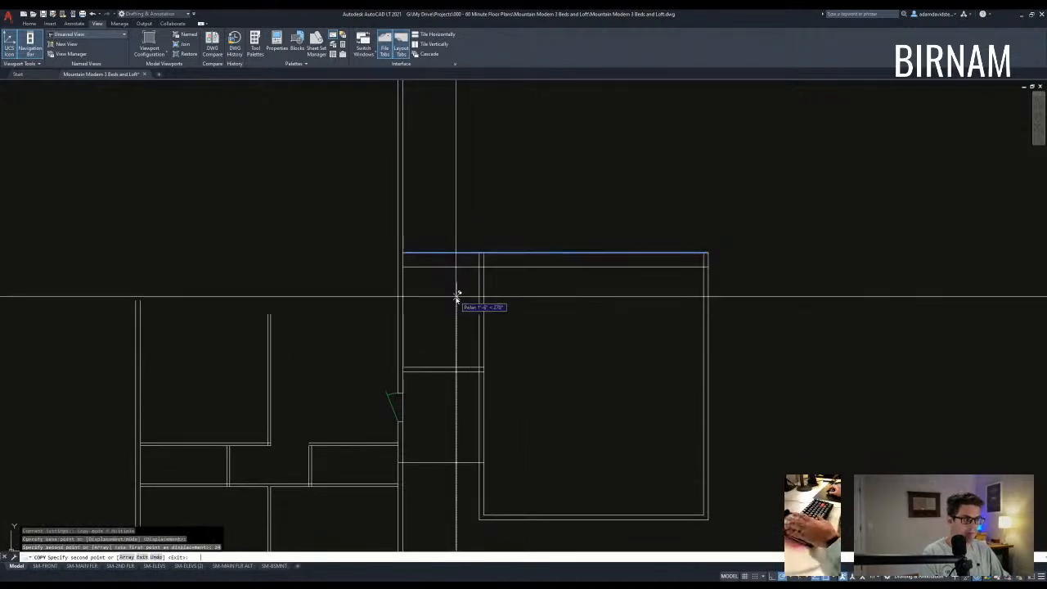
{"action": "key", "text": "Escape"}
{"action": "key", "text": "Escape"}
{"action": "type", "text": "of"}
{"action": "key", "text": "space"}
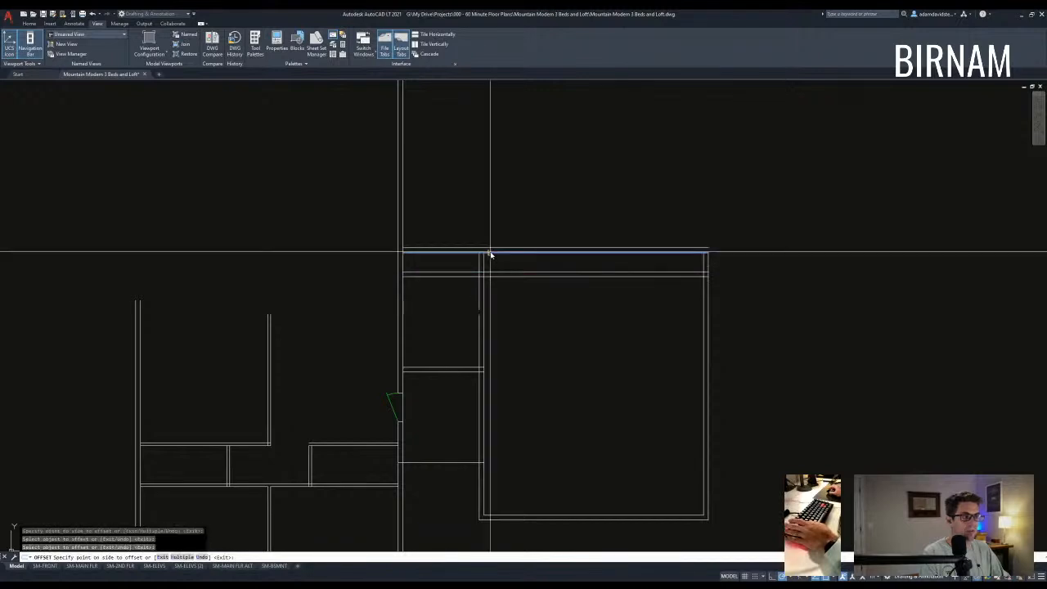
{"action": "left_click", "coordinate": [489, 262]}
{"action": "key", "text": "Escape"}
{"action": "key", "text": "Escape"}
{"action": "type", "text": "f"}
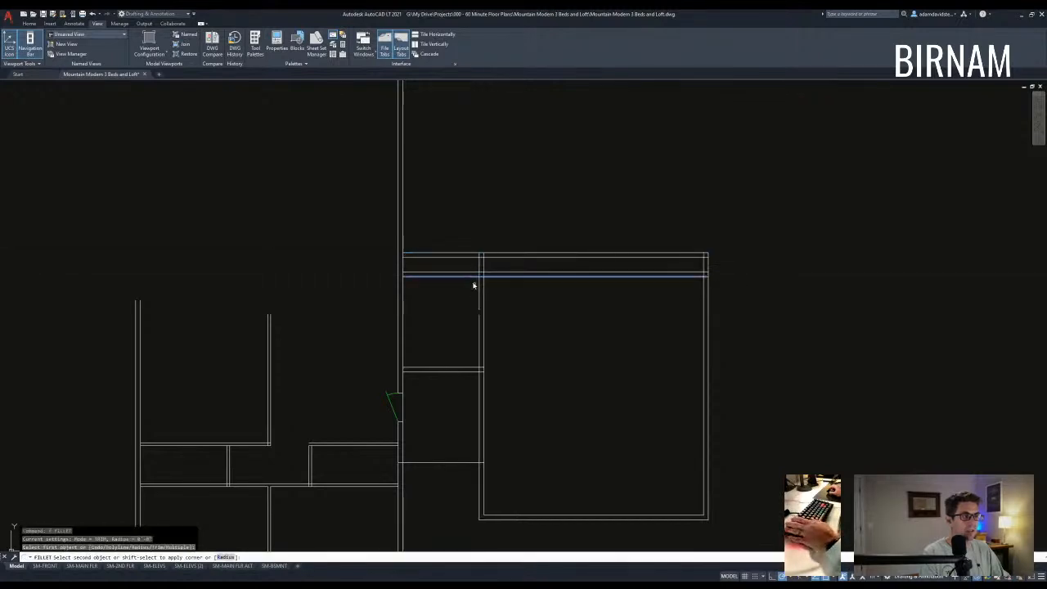
{"action": "key", "text": "Escape"}
{"action": "key", "text": "Escape"}
{"action": "key", "text": "Escape"}
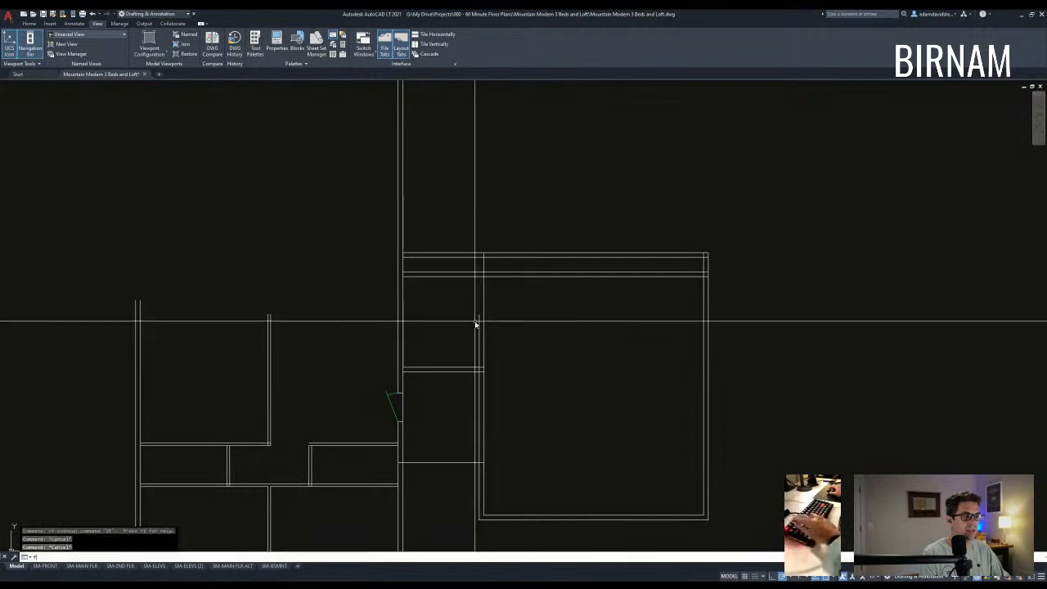
{"action": "left_click", "coordinate": [502, 255]}
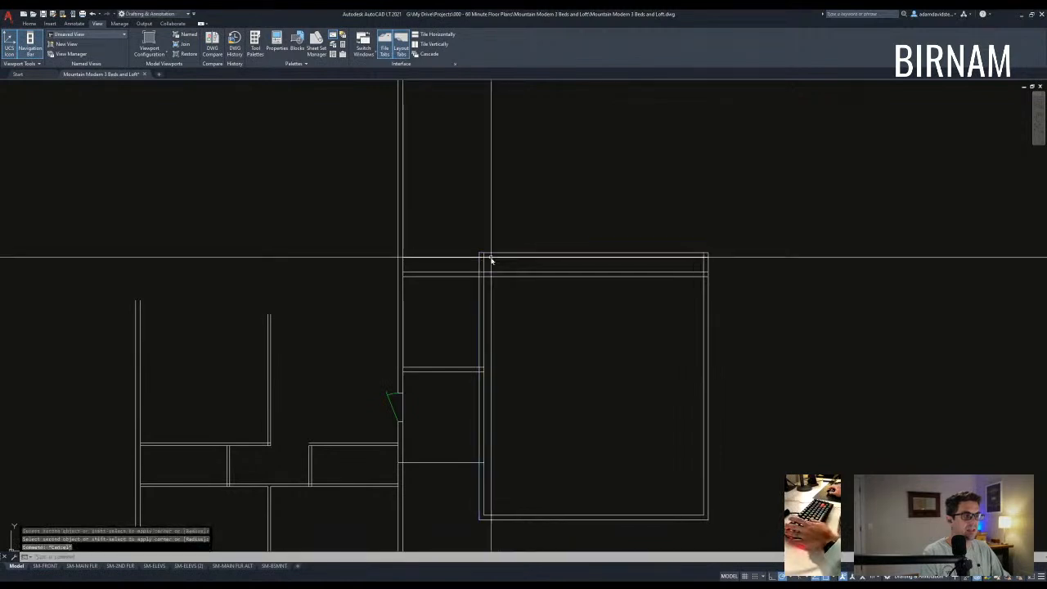
{"action": "key", "text": "Return"}
{"action": "key", "text": "Escape"}
{"action": "type", "text": "tr"}
{"action": "key", "text": "space"}
{"action": "left_click", "coordinate": [508, 390]}
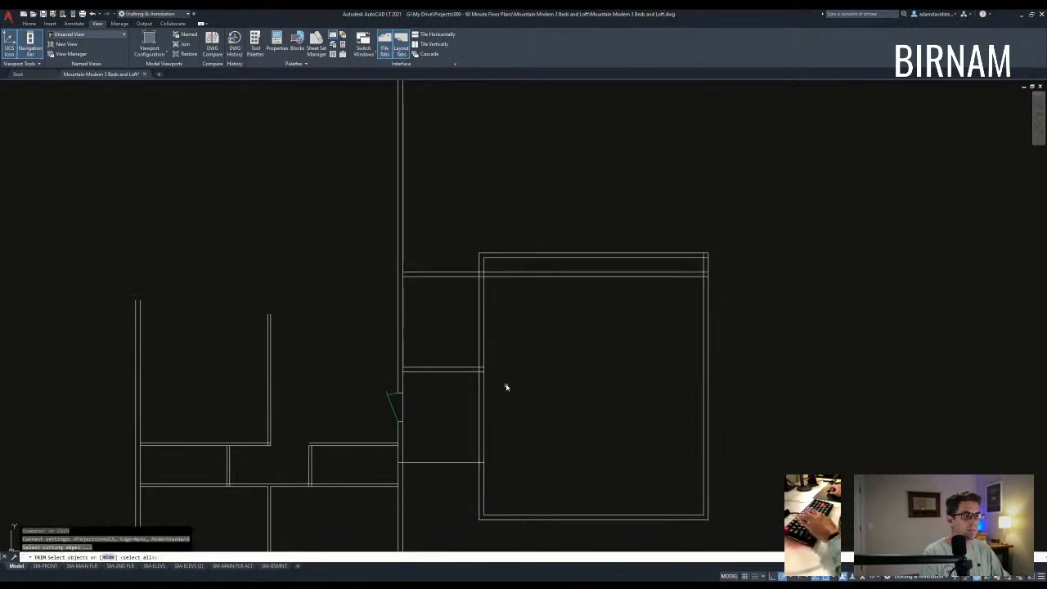
{"action": "left_click", "coordinate": [444, 271]}
{"action": "key", "text": "space"}
{"action": "left_click", "coordinate": [510, 323]}
{"action": "left_click", "coordinate": [504, 294]}
{"action": "key", "text": "Escape"}
{"action": "type", "text": "tr"}
{"action": "key", "text": "space"}
{"action": "left_click", "coordinate": [498, 299]}
{"action": "left_click", "coordinate": [471, 266]}
{"action": "key", "text": "Escape"}
{"action": "scroll", "coordinate": [547, 344], "scroll_direction": "down", "scroll_amount": 2}
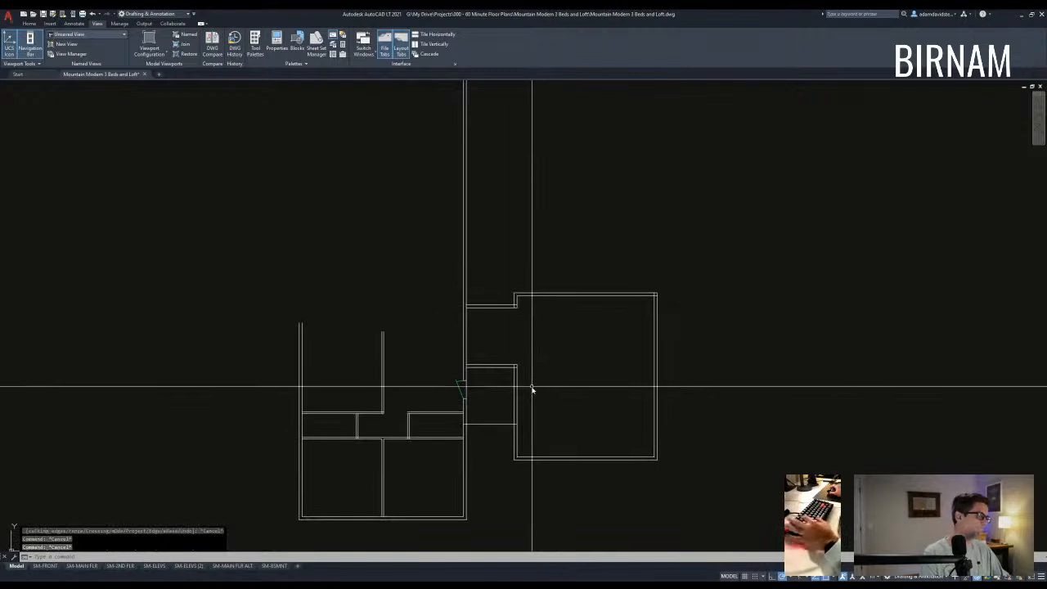
{"action": "type", "text": "f"}
{"action": "key", "text": "space"}
{"action": "left_click", "coordinate": [508, 370]}
{"action": "key", "text": "space"}
{"action": "scroll", "coordinate": [517, 306], "scroll_direction": "up", "scroll_amount": 2}
{"action": "key", "text": "Escape"}
{"action": "key", "text": "Escape"}
{"action": "key", "text": "Escape"}
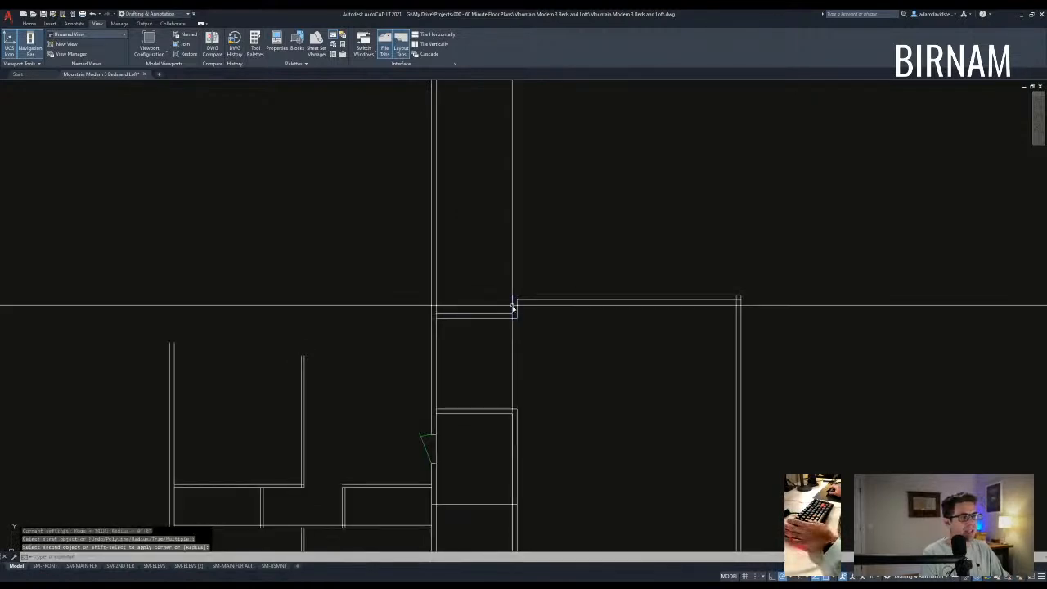
{"action": "scroll", "coordinate": [428, 302], "scroll_direction": "up", "scroll_amount": 2}
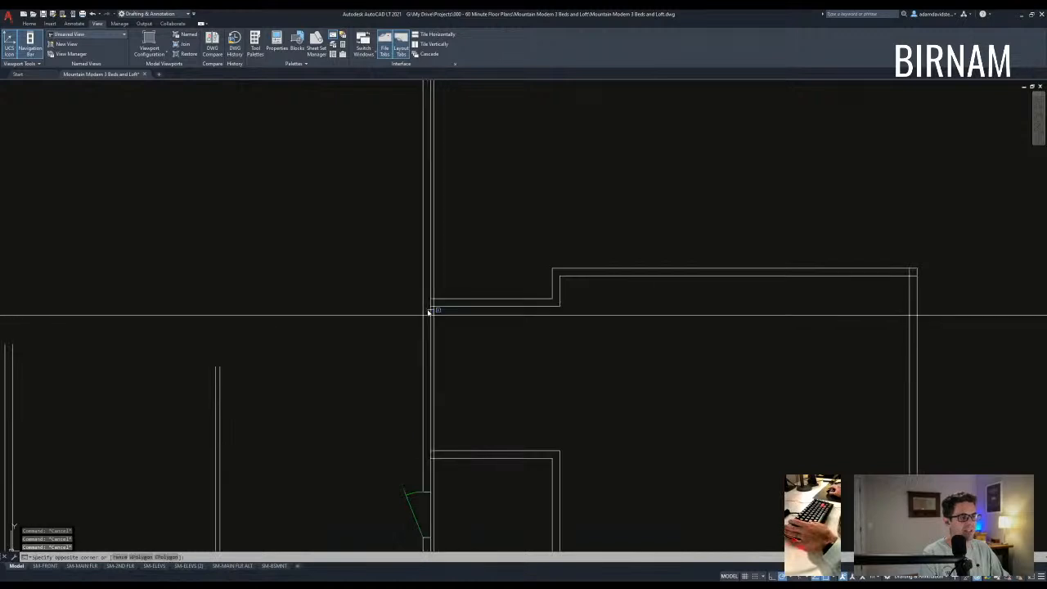
{"action": "left_click", "coordinate": [427, 310]}
{"action": "key", "text": "Escape"}
{"action": "scroll", "coordinate": [481, 449], "scroll_direction": "down", "scroll_amount": 2}
{"action": "key", "text": "Escape"}
{"action": "middle_click_drag", "start_coordinate": [511, 484], "coordinate": [526, 410]}
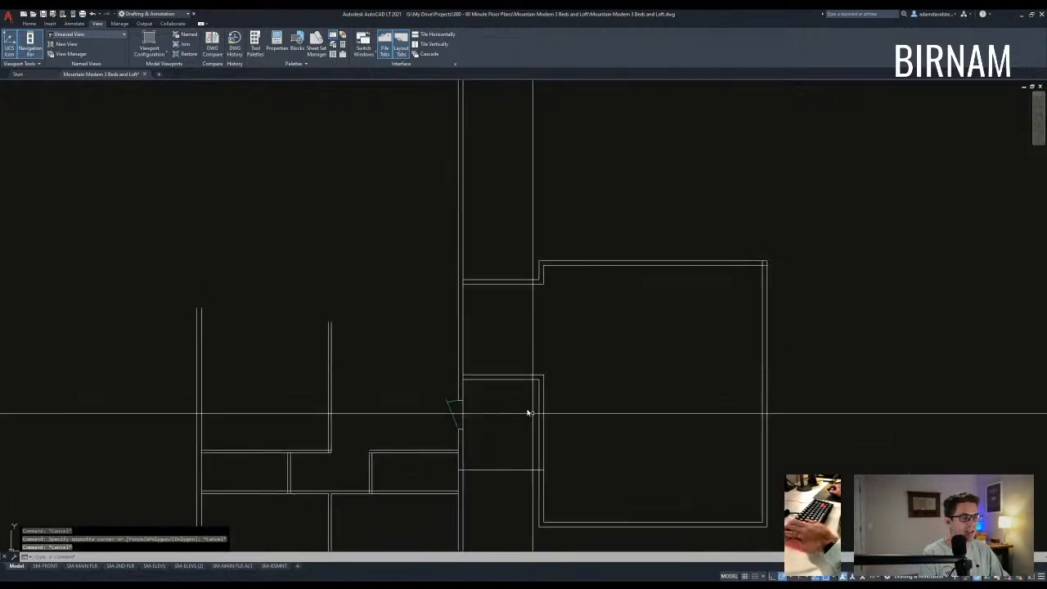
{"action": "key", "text": "Escape"}
{"action": "key", "text": "Escape"}
{"action": "middle_click_drag", "start_coordinate": [479, 306], "coordinate": [475, 306]}
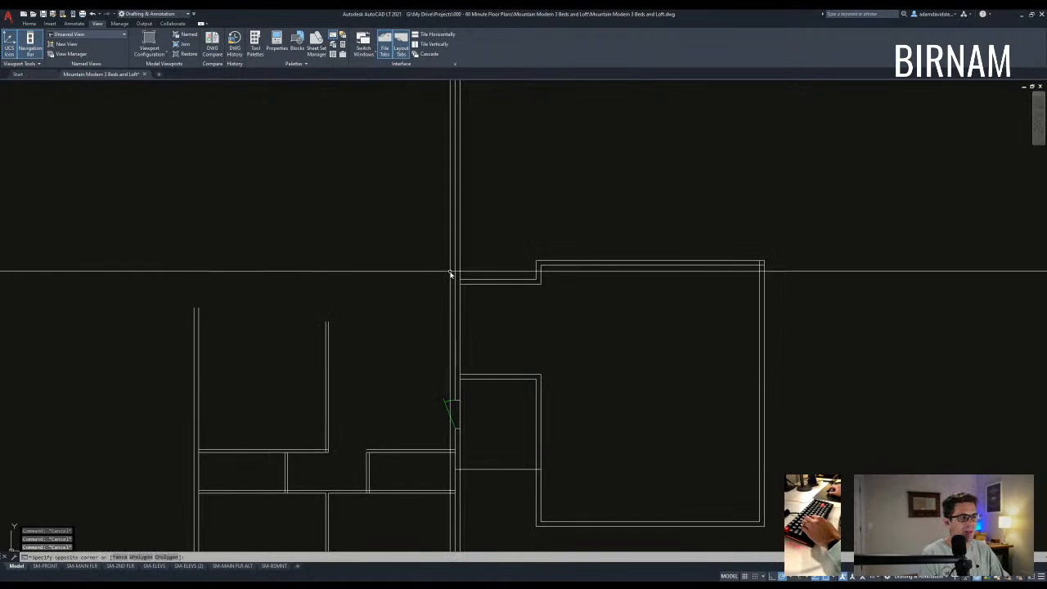
{"action": "left_click", "coordinate": [451, 275]}
{"action": "key", "text": "Escape"}
{"action": "middle_click_drag", "start_coordinate": [438, 398], "coordinate": [549, 379]}
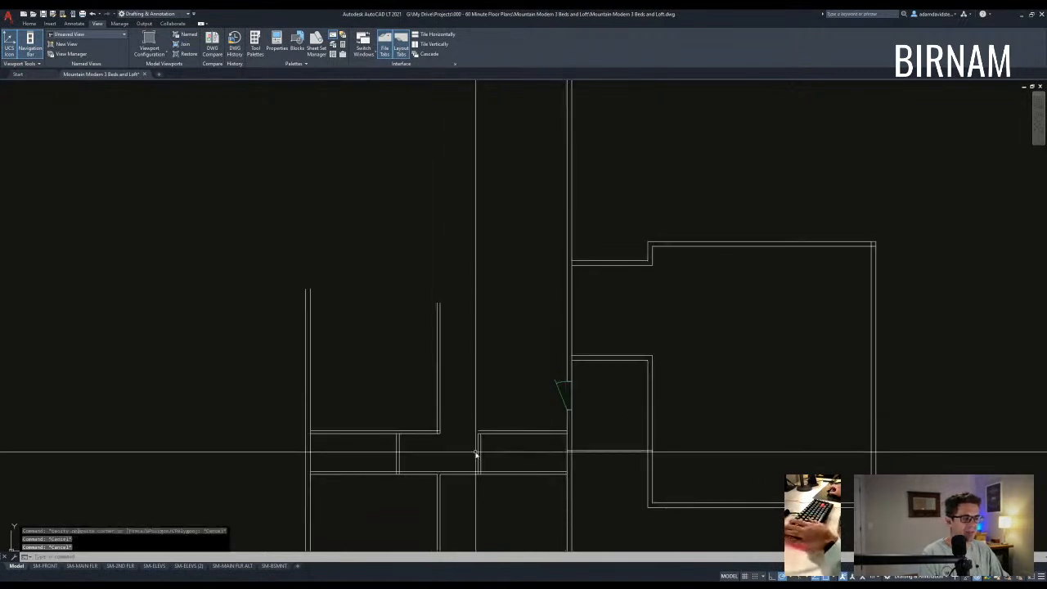
{"action": "middle_click_drag", "start_coordinate": [476, 450], "coordinate": [469, 420]}
{"action": "type", "text": "o"}
{"action": "key", "text": "Return"}
{"action": "type", "text": "4'"}
{"action": "key", "text": "Return"}
{"action": "left_click", "coordinate": [356, 400]}
{"action": "left_click", "coordinate": [365, 385]}
{"action": "key", "text": "Escape"}
{"action": "key", "text": "Escape"}
{"action": "left_click", "coordinate": [383, 360]}
{"action": "type", "text": "e"}
{"action": "key", "text": "Return"}
{"action": "key", "text": "Escape"}
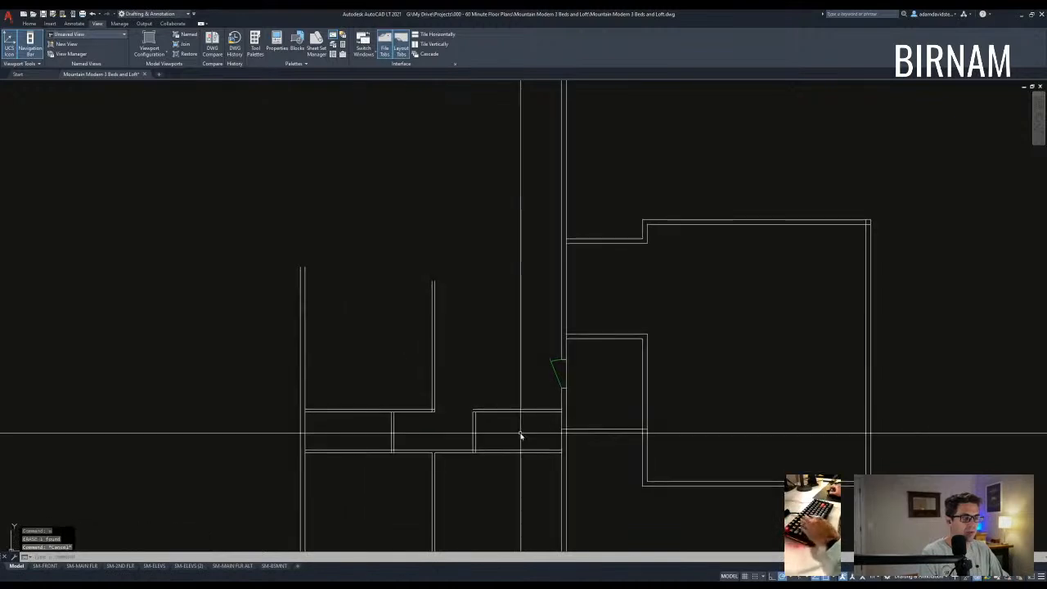
{"action": "middle_click_drag", "start_coordinate": [532, 344], "coordinate": [507, 375]}
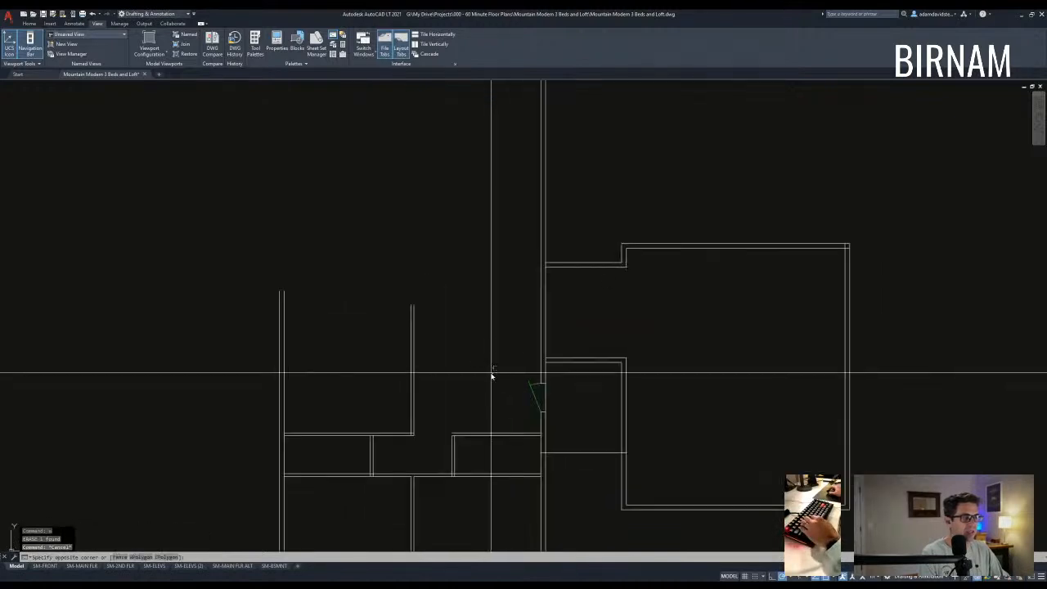
{"action": "left_click", "coordinate": [490, 374]}
{"action": "scroll", "coordinate": [531, 301], "scroll_direction": "down", "scroll_amount": 2}
{"action": "middle_click_drag", "start_coordinate": [531, 301], "coordinate": [490, 349]}
{"action": "key", "text": "Escape"}
{"action": "key", "text": "Escape"}
{"action": "key", "text": "Escape"}
{"action": "scroll", "coordinate": [472, 443], "scroll_direction": "up", "scroll_amount": 4}
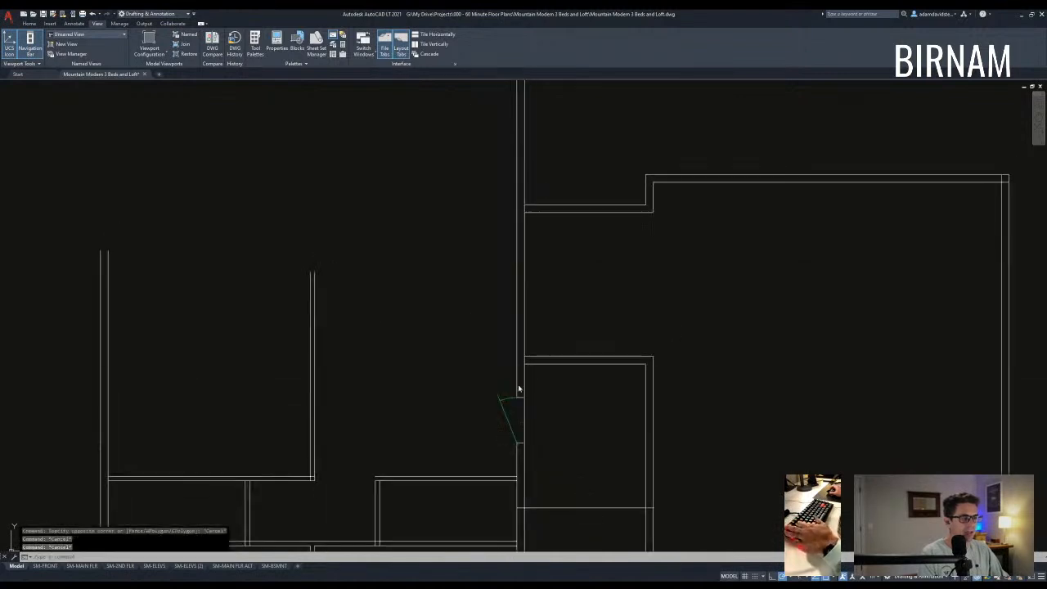
{"action": "type", "text": "l"}
{"action": "key", "text": "space"}
{"action": "middle_click_drag", "start_coordinate": [509, 373], "coordinate": [520, 393]}
{"action": "scroll", "coordinate": [496, 397], "scroll_direction": "down", "scroll_amount": 2}
{"action": "middle_click_drag", "start_coordinate": [438, 398], "coordinate": [498, 372]}
{"action": "key", "text": "Escape"}
{"action": "key", "text": "Escape"}
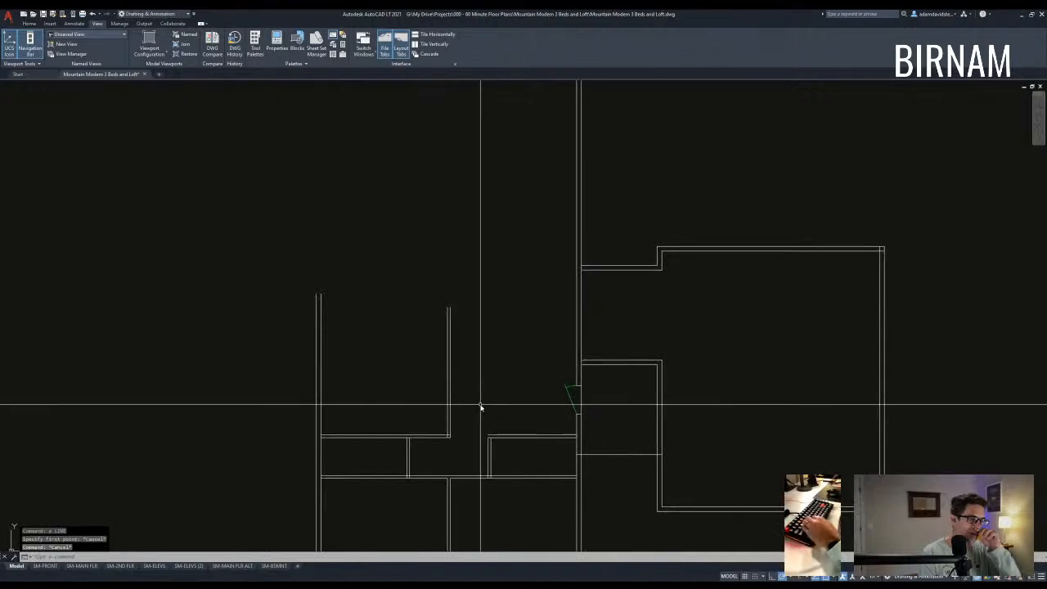
{"action": "key", "text": "Escape"}
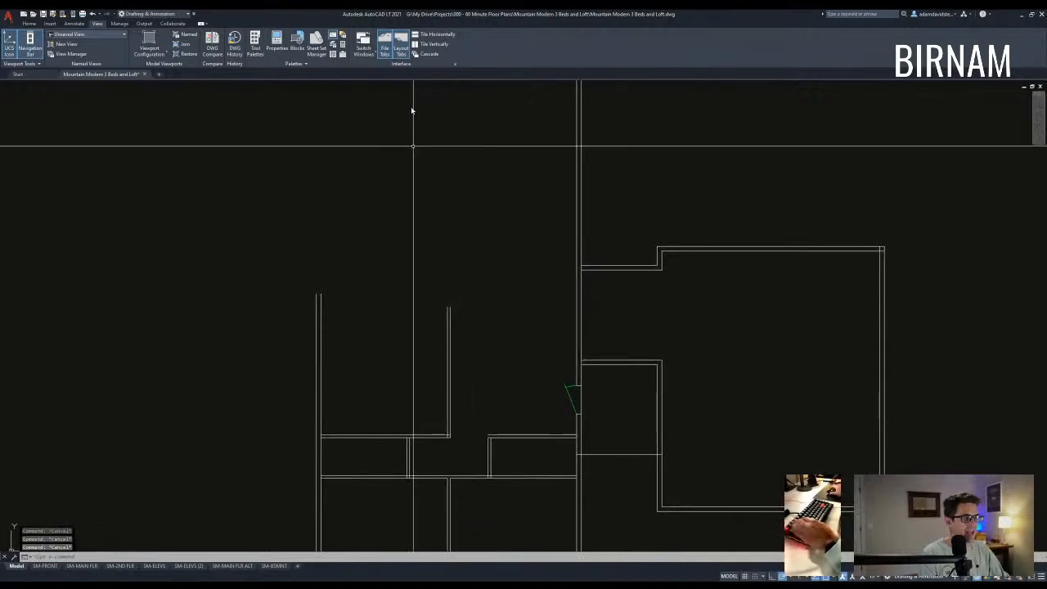
{"action": "scroll", "coordinate": [351, 409], "scroll_direction": "down", "scroll_amount": 4}
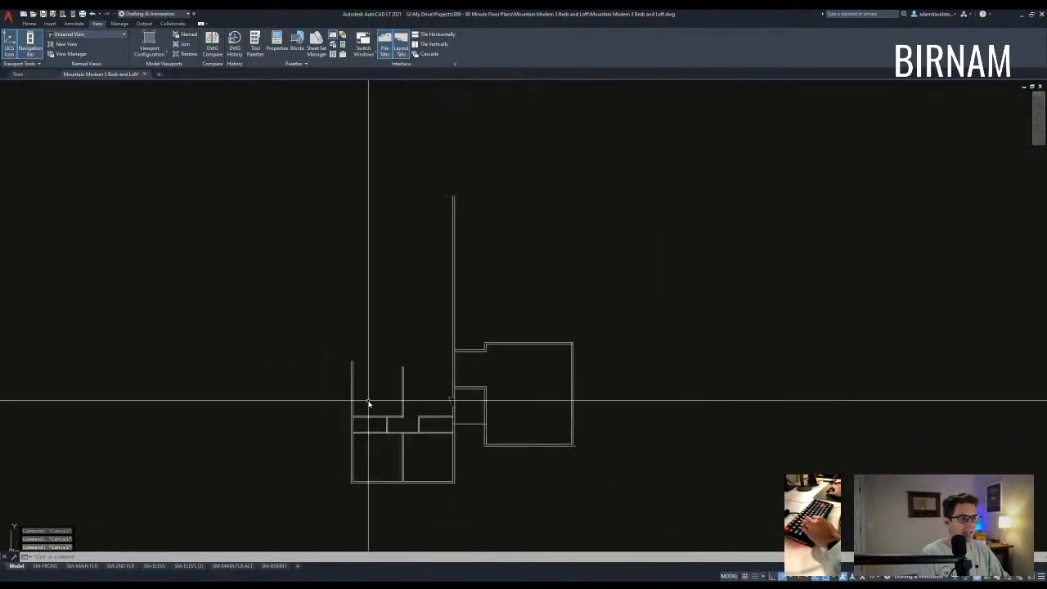
{"action": "scroll", "coordinate": [360, 421], "scroll_direction": "up", "scroll_amount": 4}
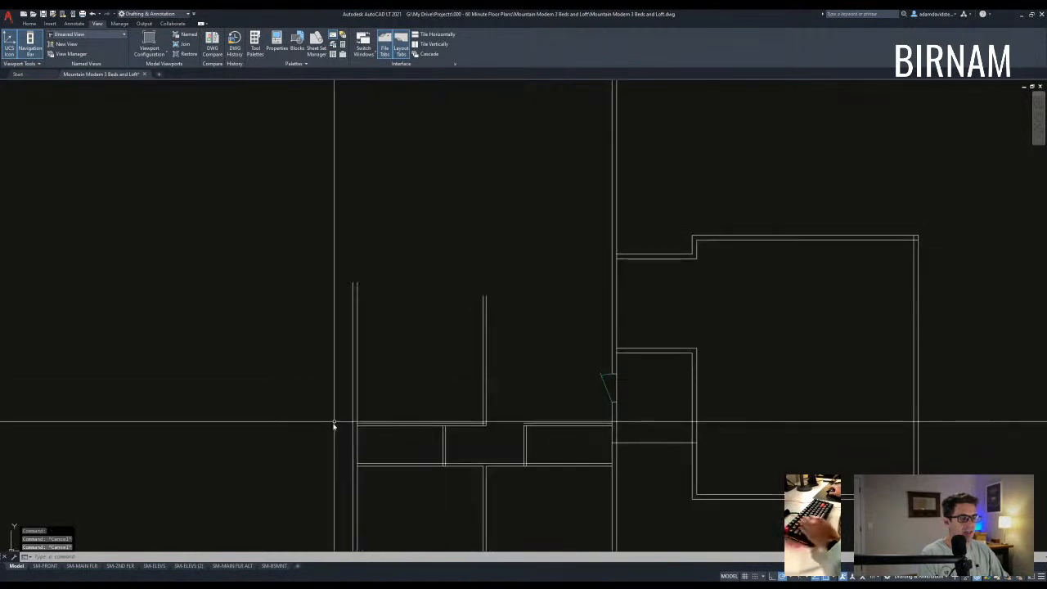
{"action": "left_click", "coordinate": [336, 423]}
- Offset a wall line 6' upward, then offset the new line another 6' above it
{"action": "scroll", "coordinate": [463, 368], "scroll_direction": "down", "scroll_amount": 2}
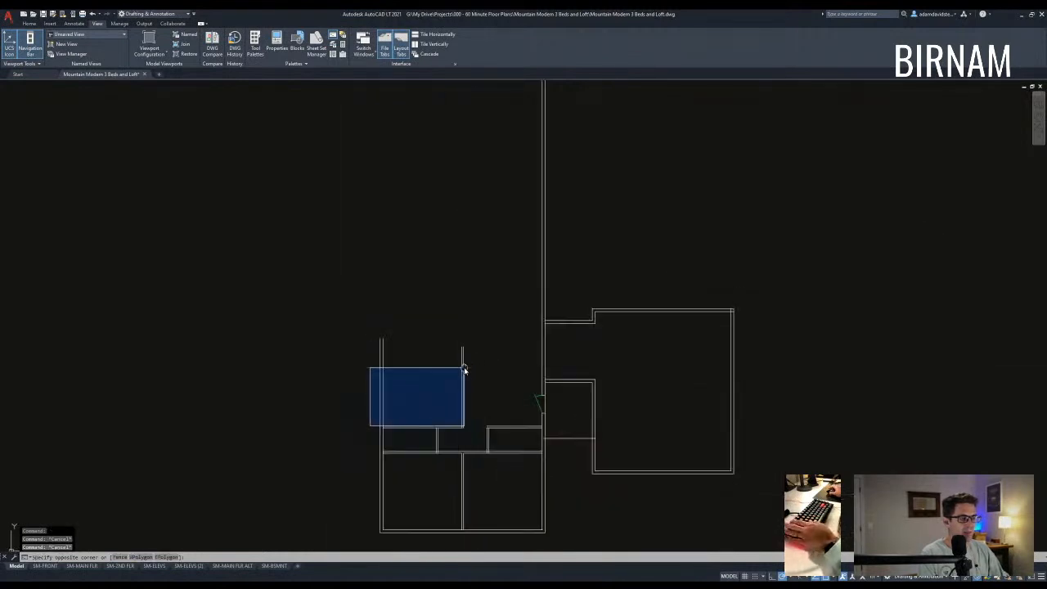
{"action": "key", "text": "Escape"}
{"action": "type", "text": "o"}
{"action": "key", "text": "space"}
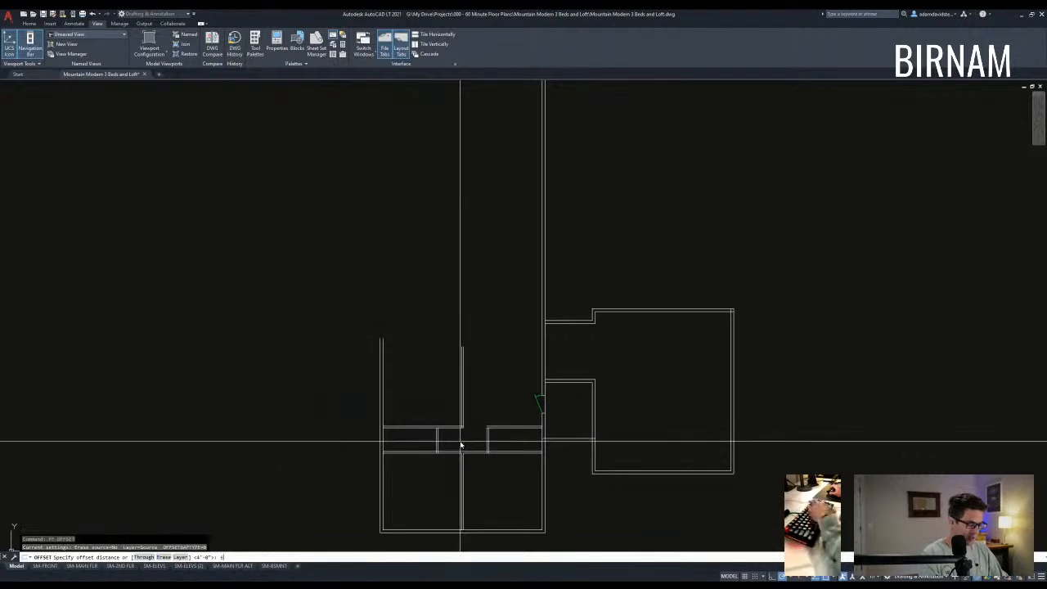
{"action": "type", "text": "6'"}
{"action": "key", "text": "Return"}
{"action": "scroll", "coordinate": [454, 440], "scroll_direction": "up", "scroll_amount": 4}
{"action": "left_click", "coordinate": [457, 421]}
{"action": "left_click", "coordinate": [471, 366]}
{"action": "key", "text": "Escape"}
{"action": "key", "text": "Escape"}
{"action": "key", "text": "space"}
{"action": "key", "text": "space"}
{"action": "left_click", "coordinate": [444, 330]}
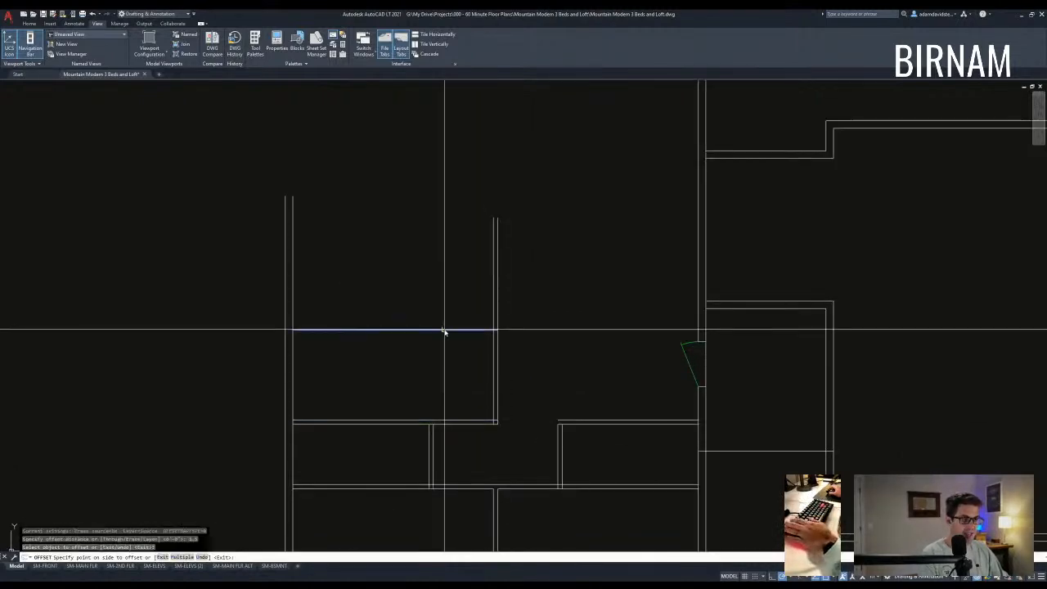
{"action": "left_click", "coordinate": [443, 327]}
{"action": "key", "text": "Escape"}
- Offset the horizontal wall line 60 upward
{"action": "middle_click_drag", "start_coordinate": [501, 305], "coordinate": [479, 349]}
{"action": "scroll", "coordinate": [480, 350], "scroll_direction": "down", "scroll_amount": 2}
{"action": "middle_click_drag", "start_coordinate": [552, 424], "coordinate": [503, 392]}
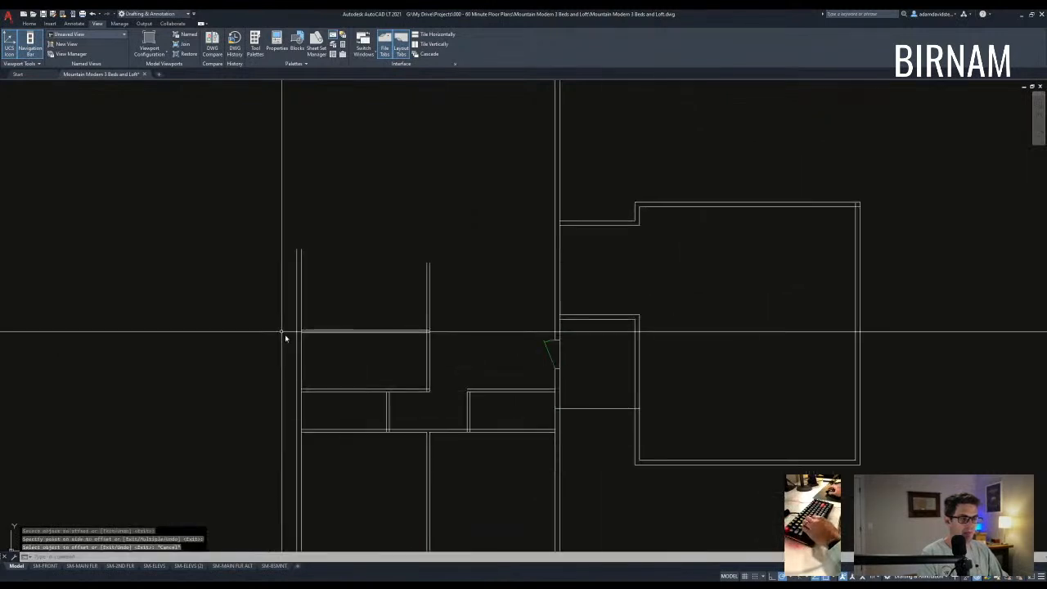
{"action": "left_click", "coordinate": [288, 311]}
{"action": "key", "text": "Escape"}
{"action": "scroll", "coordinate": [444, 398], "scroll_direction": "down", "scroll_amount": 3}
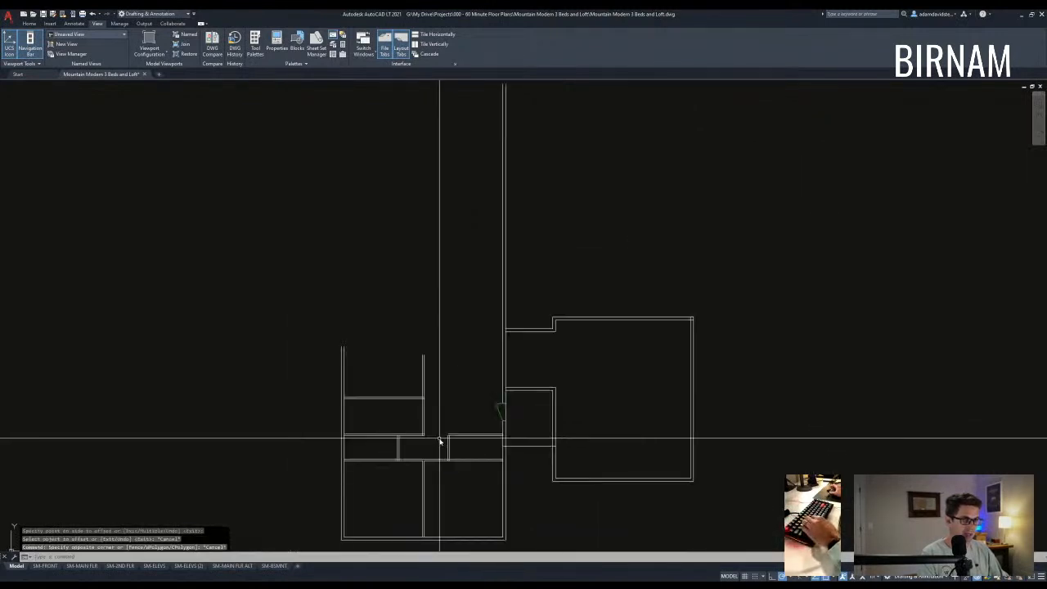
{"action": "key", "text": "Escape"}
{"action": "scroll", "coordinate": [424, 393], "scroll_direction": "up", "scroll_amount": 2}
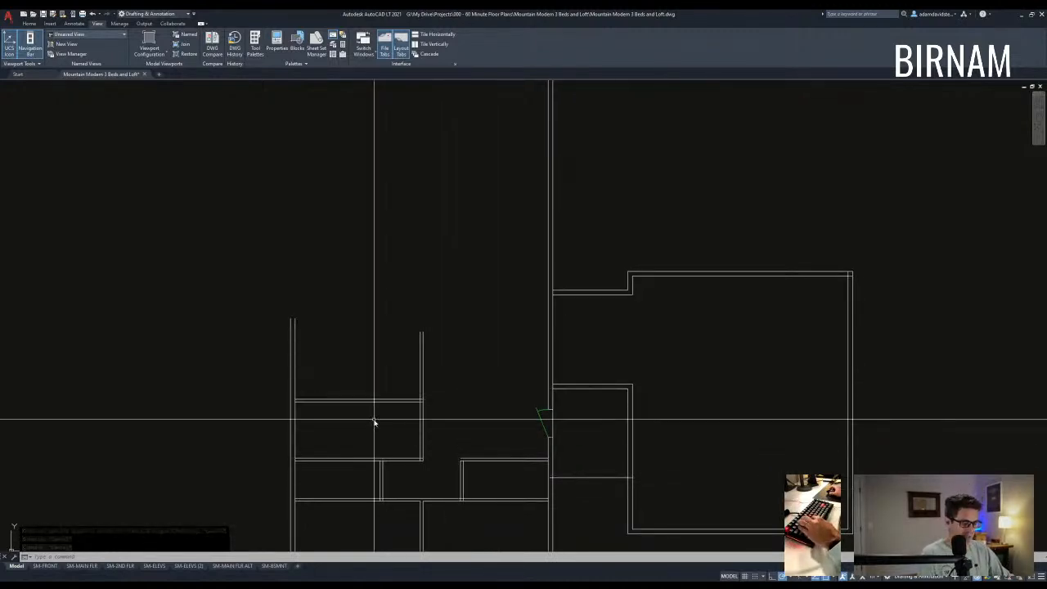
{"action": "type", "text": "o"}
{"action": "key", "text": "Return"}
{"action": "type", "text": "60"}
{"action": "key", "text": "Return"}
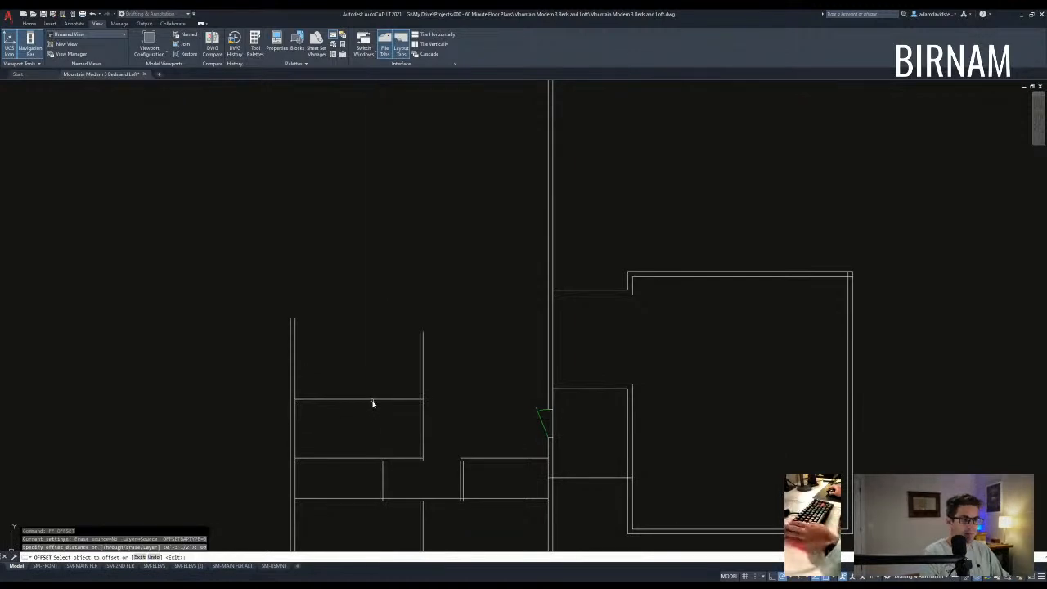
{"action": "left_click", "coordinate": [372, 402]}
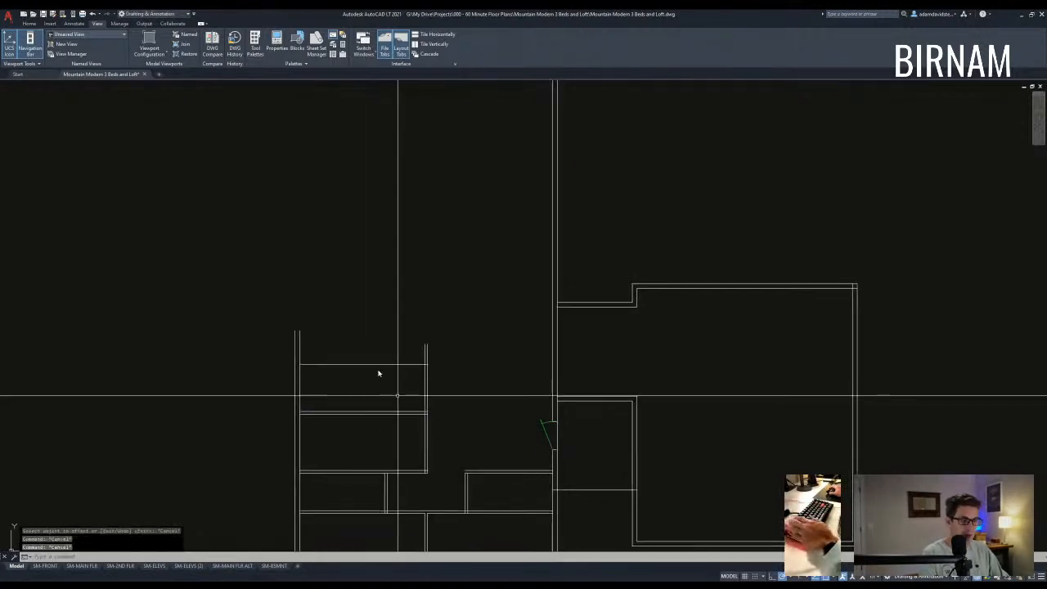
{"action": "left_click", "coordinate": [388, 347]}
{"action": "key", "text": "Escape"}
- Offset the left vertical wall 24 to the right and the top wall 24 upward
{"action": "mouse_move", "coordinate": [388, 347]}
{"action": "middle_mouse_down"}
{"action": "mouse_move", "coordinate": [404, 390]}
{"action": "mouse_move", "coordinate": [390, 409]}
{"action": "mouse_move", "coordinate": [394, 365]}
{"action": "middle_mouse_up"}
{"action": "key", "text": "Escape"}
{"action": "key", "text": "Escape"}
{"action": "type", "text": "ff"}
{"action": "key", "text": "Return"}
{"action": "type", "text": "24"}
{"action": "key", "text": "Return"}
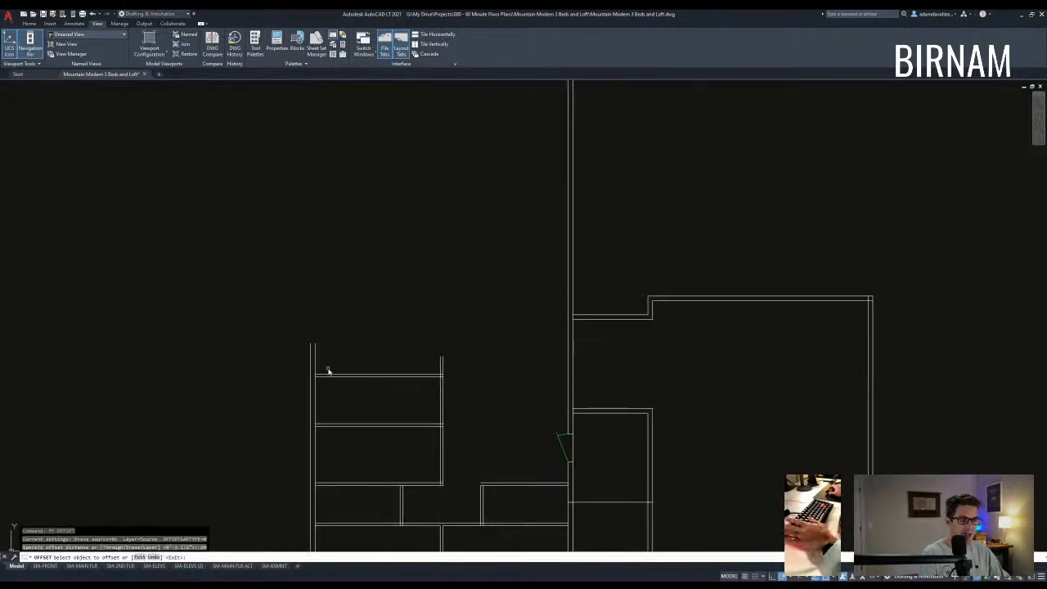
{"action": "left_click", "coordinate": [311, 360]}
{"action": "left_click", "coordinate": [378, 371]}
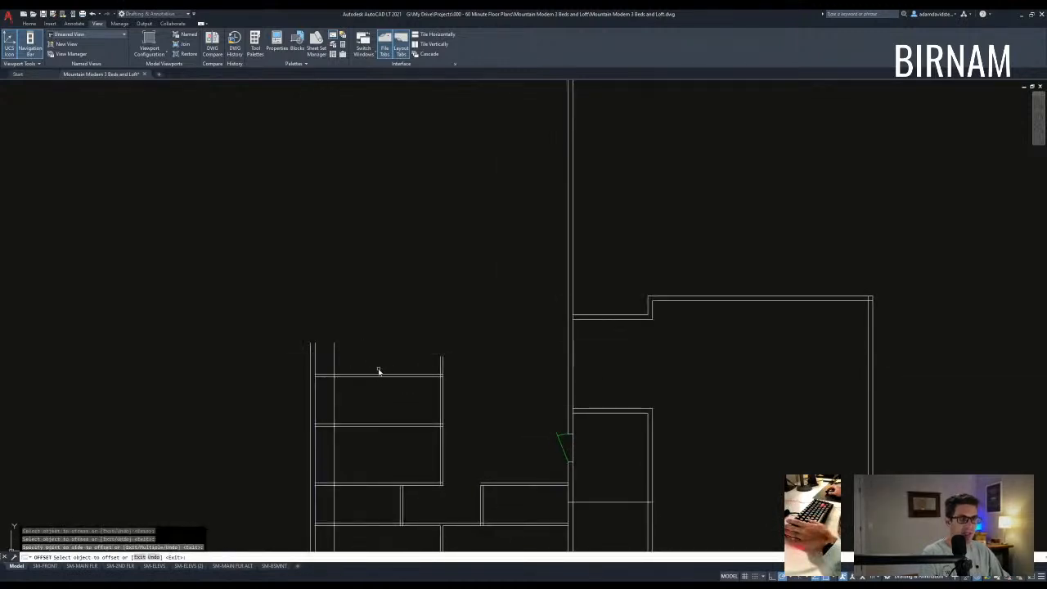
{"action": "left_click", "coordinate": [373, 358]}
{"action": "key", "text": "Escape"}
- Fillet the two new wall lines into a clean corner
{"action": "type", "text": "f"}
{"action": "key", "text": "Return"}
{"action": "left_click", "coordinate": [335, 356]}
{"action": "left_click", "coordinate": [409, 356]}
{"action": "key", "text": "Escape"}
- Offset the lower wall line 48 upward
{"action": "middle_click_drag", "start_coordinate": [361, 368], "coordinate": [359, 419]}
{"action": "type", "text": "ff48"}
{"action": "key", "text": "Return"}
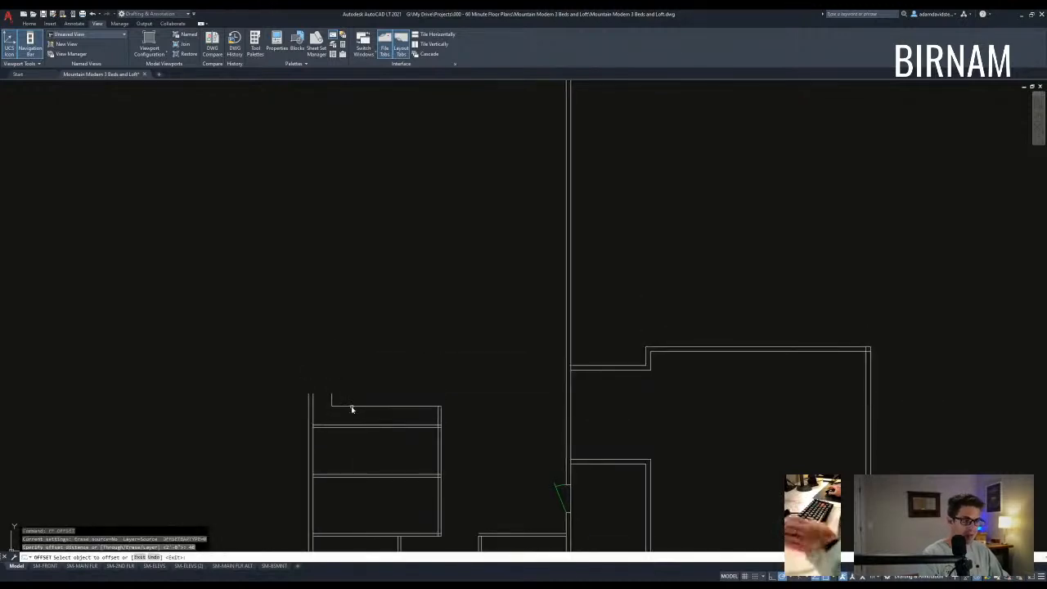
{"action": "left_click", "coordinate": [327, 400]}
{"action": "key", "text": "Escape"}
- Stretch the short line's end upward to meet the wall
{"action": "left_click", "coordinate": [369, 394]}
{"action": "left_click", "coordinate": [369, 324]}
{"action": "left_click", "coordinate": [378, 353]}
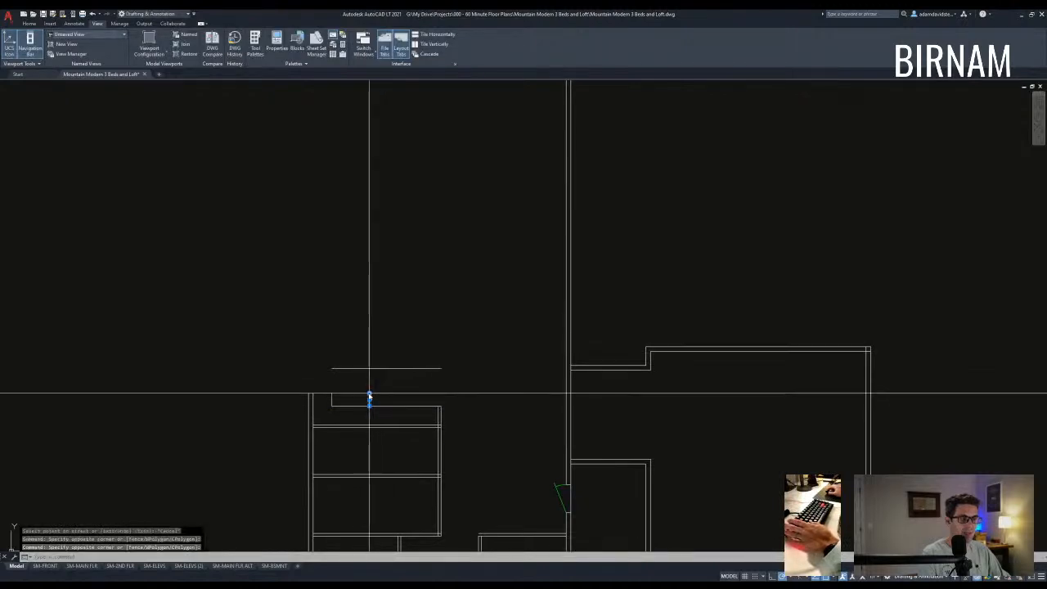
{"action": "left_click", "coordinate": [368, 393]}
{"action": "left_click", "coordinate": [371, 341]}
{"action": "key", "text": "Escape"}
{"action": "key", "text": "Escape"}
- Trim off the left part of the horizontal line between the two cutting edges
{"action": "type", "text": "tr"}
{"action": "left_click", "coordinate": [387, 388]}
{"action": "left_click", "coordinate": [339, 339]}
{"action": "key", "text": "space"}
{"action": "left_click", "coordinate": [372, 385]}
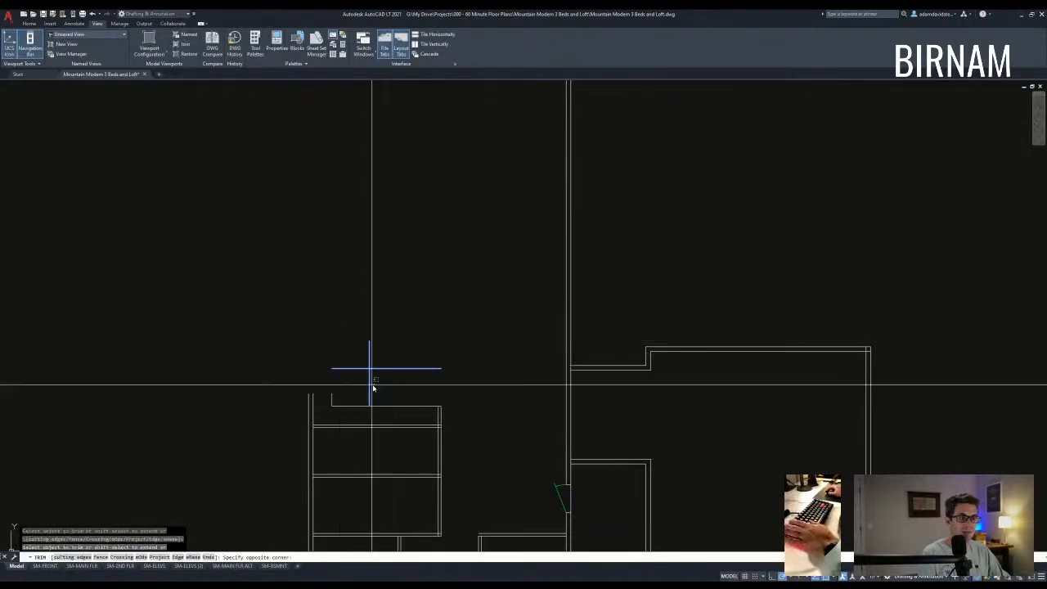
{"action": "left_click", "coordinate": [351, 372]}
{"action": "key", "text": "Escape"}
- Draw a vertical line straight up to the wall to close the new walls
{"action": "middle_click_drag", "start_coordinate": [429, 405], "coordinate": [432, 413]}
{"action": "type", "text": "l"}
{"action": "left_click", "coordinate": [442, 415]}
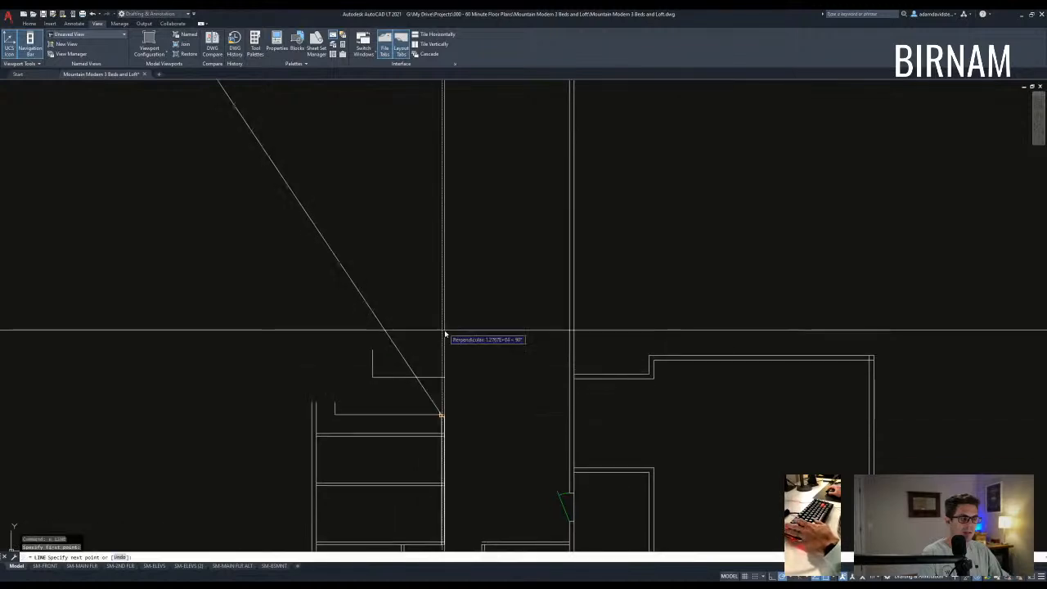
{"action": "left_click", "coordinate": [442, 316]}
{"action": "key", "text": "Escape"}
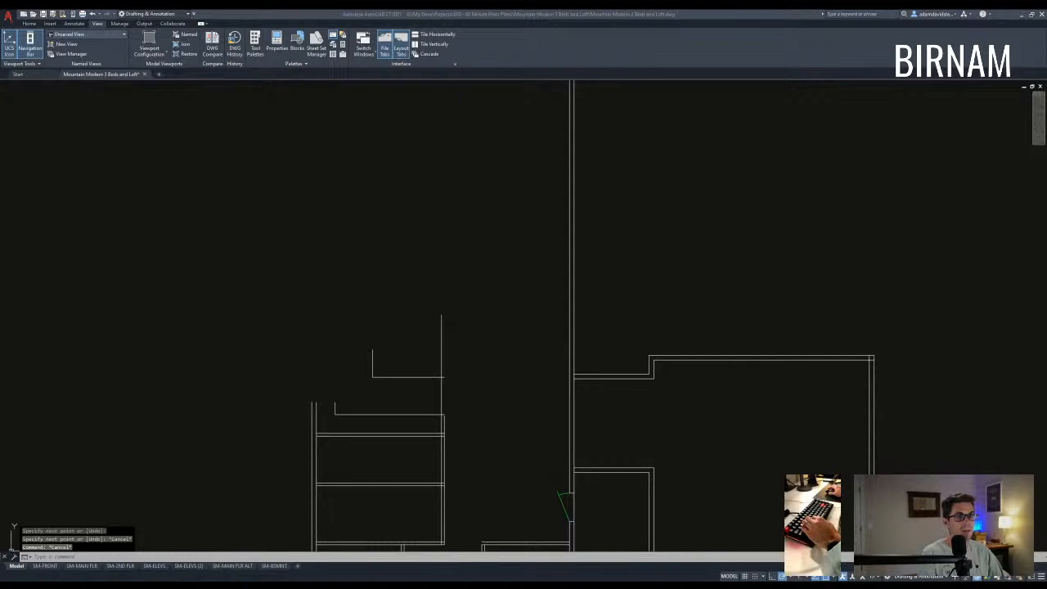
- Trim away the short overhang past the new vertical line
{"action": "middle_click_drag", "start_coordinate": [381, 407], "coordinate": [378, 420]}
{"action": "scroll", "coordinate": [431, 380], "scroll_direction": "up", "scroll_amount": 3}
{"action": "key", "text": "Escape"}
{"action": "key", "text": "Escape"}
{"action": "type", "text": "tr"}
{"action": "key", "text": "space"}
{"action": "left_click", "coordinate": [460, 412]}
{"action": "left_click", "coordinate": [396, 372]}
{"action": "key", "text": "space"}
{"action": "scroll", "coordinate": [454, 415], "scroll_direction": "up", "scroll_amount": 2}
{"action": "left_click", "coordinate": [442, 398]}
{"action": "key", "text": "Escape"}
- Fillet the top-left and top-right corners of the small walled outline
{"action": "type", "text": "o"}
{"action": "key", "text": "space"}
{"action": "type", "text": "3"}
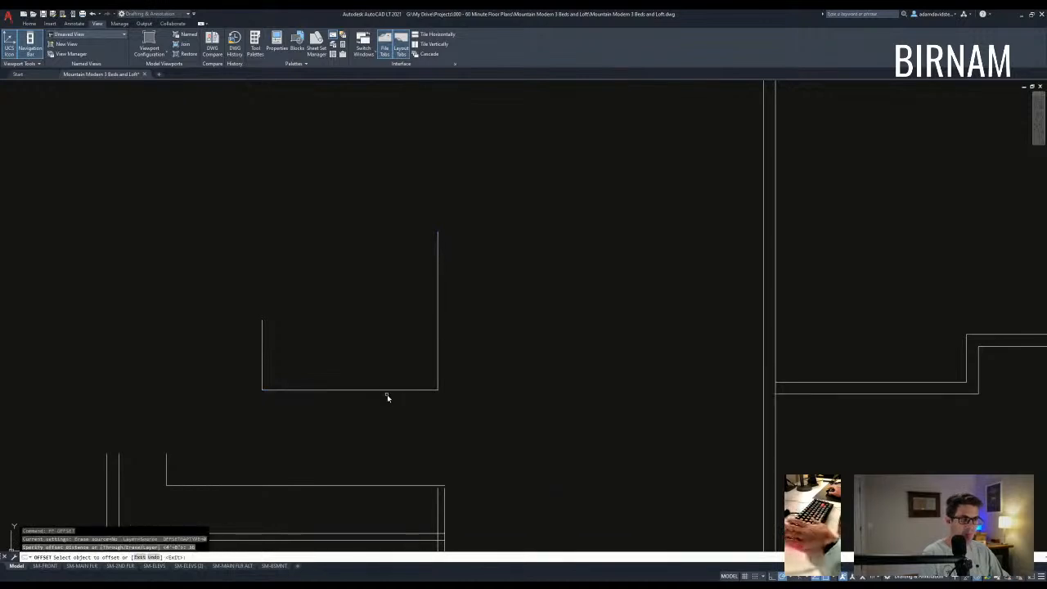
{"action": "middle_click_drag", "start_coordinate": [383, 354], "coordinate": [397, 373]}
{"action": "key", "text": "Escape"}
{"action": "type", "text": "f"}
{"action": "key", "text": "space"}
{"action": "left_click", "coordinate": [277, 346]}
{"action": "left_click", "coordinate": [285, 338]}
{"action": "key", "text": "space"}
{"action": "left_click", "coordinate": [285, 337]}
{"action": "left_click", "coordinate": [449, 348]}
{"action": "key", "text": "Escape"}
- Start a 12 offset and cancel it without placing a copy
{"action": "middle_click_drag", "start_coordinate": [447, 370], "coordinate": [449, 366]}
{"action": "key", "text": "Escape"}
{"action": "type", "text": "ff"}
{"action": "key", "text": "space"}
{"action": "type", "text": "12"}
{"action": "key", "text": "space"}
{"action": "scroll", "coordinate": [385, 336], "scroll_direction": "down", "scroll_amount": 10}
{"action": "key", "text": "Escape"}
- Match the blue line's properties onto the rectangle's middle line to make it dashed
{"action": "middle_click_drag", "start_coordinate": [286, 236], "coordinate": [406, 257]}
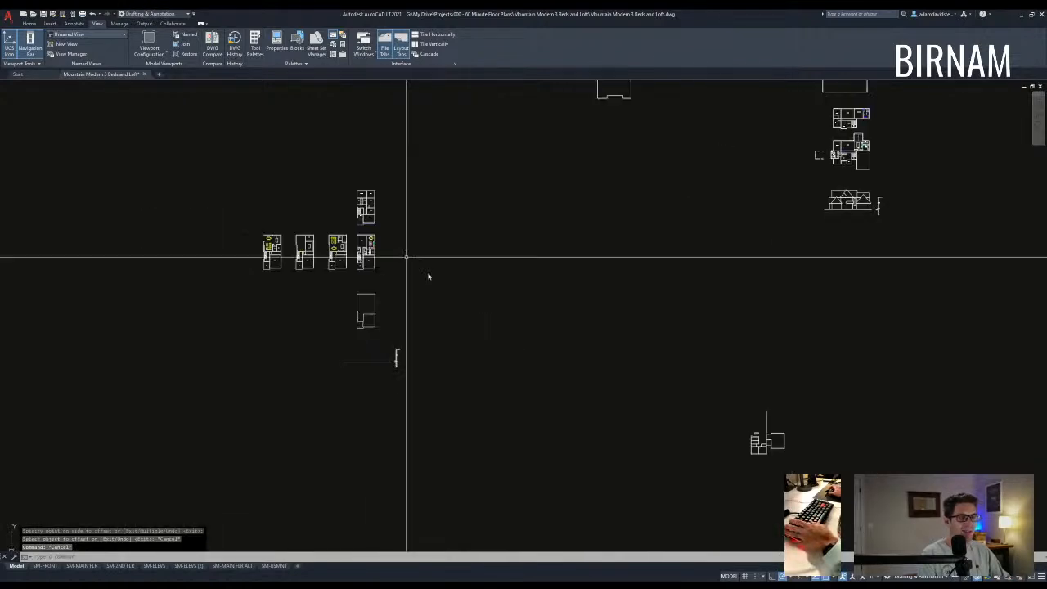
{"action": "scroll", "coordinate": [387, 238], "scroll_direction": "up", "scroll_amount": 8}
{"action": "type", "text": "a"}
{"action": "key", "text": "space"}
{"action": "left_click", "coordinate": [255, 226]}
{"action": "scroll", "coordinate": [406, 295], "scroll_direction": "down", "scroll_amount": 2}
{"action": "scroll", "coordinate": [448, 342], "scroll_direction": "down", "scroll_amount": 2}
{"action": "scroll", "coordinate": [421, 327], "scroll_direction": "up", "scroll_amount": 10}
{"action": "middle_click_drag", "start_coordinate": [421, 296], "coordinate": [408, 445]}
{"action": "scroll", "coordinate": [408, 446], "scroll_direction": "up", "scroll_amount": 2}
{"action": "left_click", "coordinate": [337, 204]}
{"action": "key", "text": "space"}
- Draw a horizontal line leftward from the rectangle's top-left corner
{"action": "middle_click_drag", "start_coordinate": [348, 322], "coordinate": [529, 408]}
{"action": "scroll", "coordinate": [529, 408], "scroll_direction": "down", "scroll_amount": 2}
{"action": "type", "text": "a"}
{"action": "left_click", "coordinate": [394, 311]}
{"action": "left_click", "coordinate": [188, 310]}
{"action": "key", "text": "Escape"}
{"action": "key", "text": "Escape"}
- Select boundary edges with EXTEND near the rectangle, then end the command
{"action": "middle_click_drag", "start_coordinate": [291, 377], "coordinate": [384, 366]}
{"action": "type", "text": "ex"}
{"action": "left_click", "coordinate": [394, 309]}
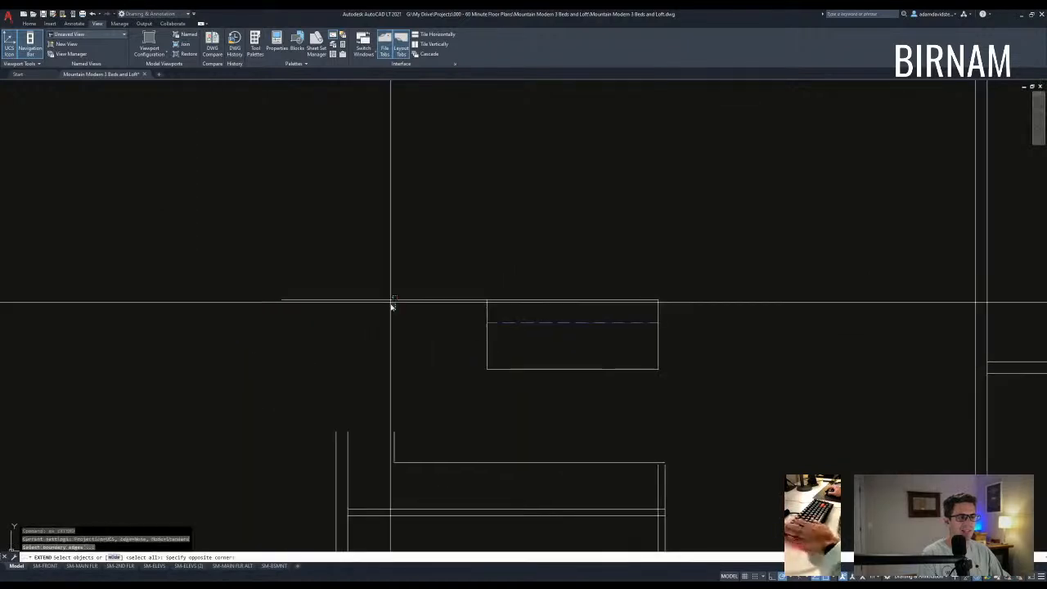
{"action": "left_click", "coordinate": [379, 425]}
{"action": "key", "text": "Escape"}
- Attempt to stretch the wall section, undo the skewed result and cancel the retry
{"action": "type", "text": "st"}
{"action": "left_click", "coordinate": [359, 448]}
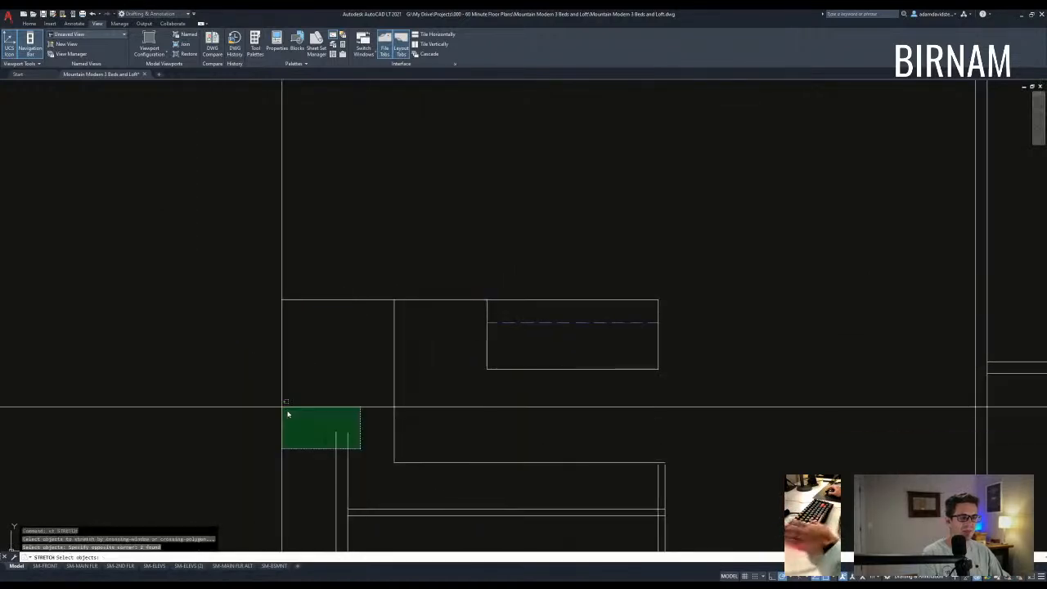
{"action": "scroll", "coordinate": [300, 213], "scroll_direction": "down", "scroll_amount": 4}
{"action": "middle_click_drag", "start_coordinate": [299, 213], "coordinate": [309, 393]}
{"action": "left_click", "coordinate": [305, 278]}
{"action": "key", "text": "Escape"}
{"action": "key", "text": "Escape"}
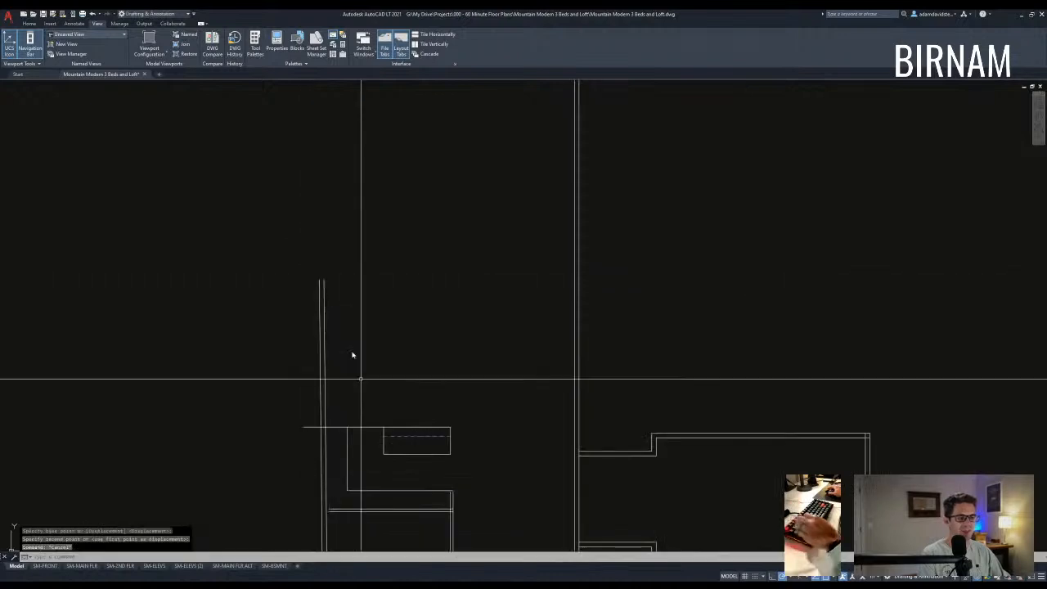
{"action": "key", "text": "ctrl+z"}
{"action": "type", "text": "st"}
{"action": "scroll", "coordinate": [359, 445], "scroll_direction": "up", "scroll_amount": 2}
{"action": "left_click", "coordinate": [281, 442]}
{"action": "scroll", "coordinate": [303, 348], "scroll_direction": "down", "scroll_amount": 4}
{"action": "scroll", "coordinate": [308, 187], "scroll_direction": "up", "scroll_amount": 2}
{"action": "key", "text": "Escape"}
{"action": "key", "text": "Escape"}
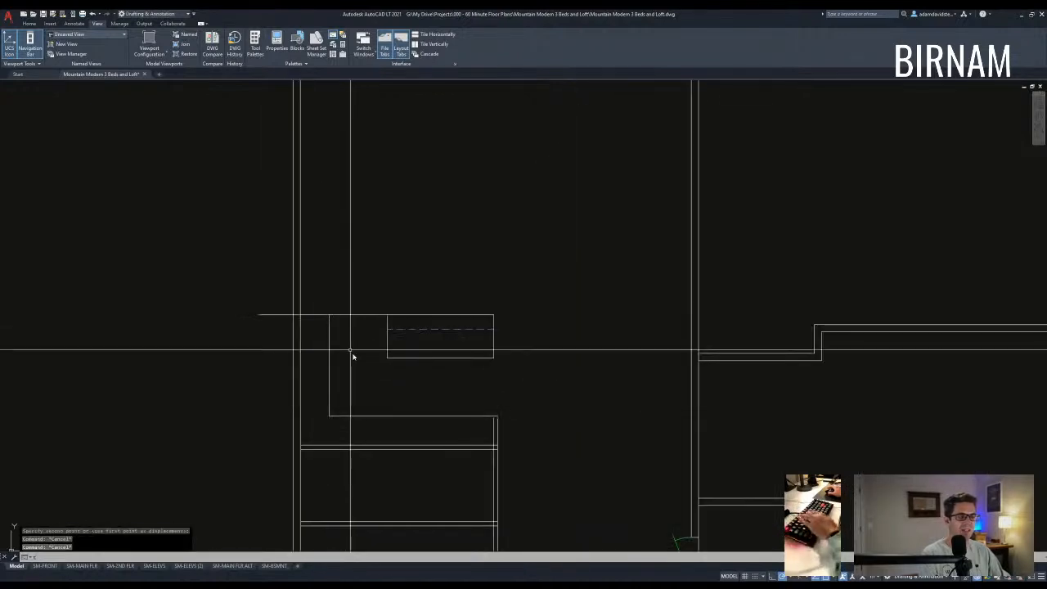
- Trim the line segment between the wall jog and the box
{"action": "type", "text": "tr"}
{"action": "left_click", "coordinate": [345, 342]}
{"action": "left_click", "coordinate": [298, 297]}
{"action": "key", "text": "space"}
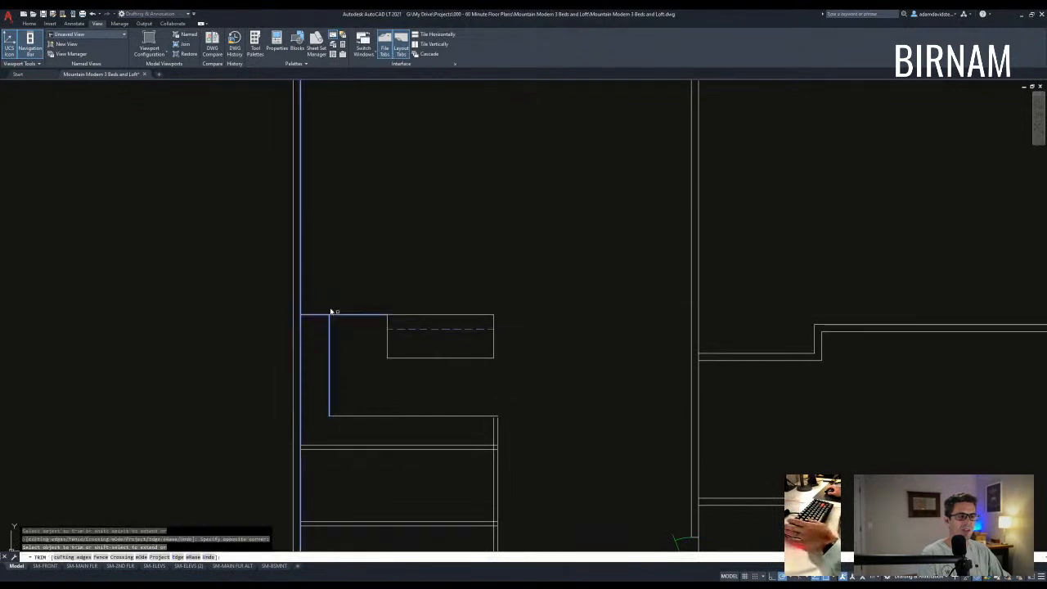
{"action": "left_click", "coordinate": [353, 314]}
{"action": "key", "text": "Escape"}
- Extend the left vertical line up to the wall
{"action": "scroll", "coordinate": [268, 402], "scroll_direction": "down", "scroll_amount": 2}
{"action": "scroll", "coordinate": [378, 456], "scroll_direction": "up", "scroll_amount": 2}
{"action": "type", "text": "w"}
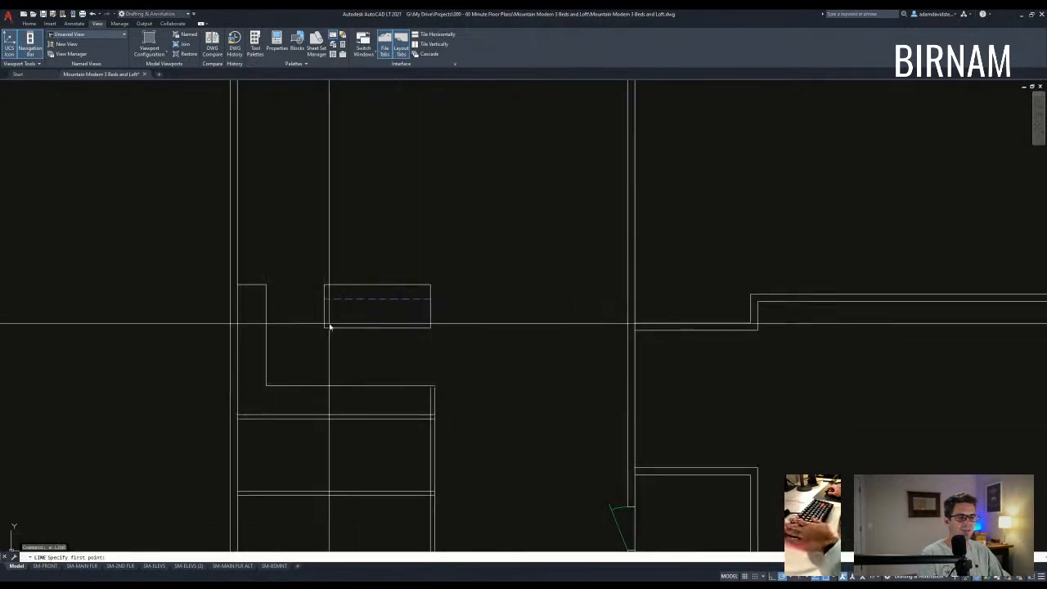
{"action": "key", "text": "Escape"}
{"action": "key", "text": "Escape"}
{"action": "scroll", "coordinate": [286, 421], "scroll_direction": "up", "scroll_amount": 2}
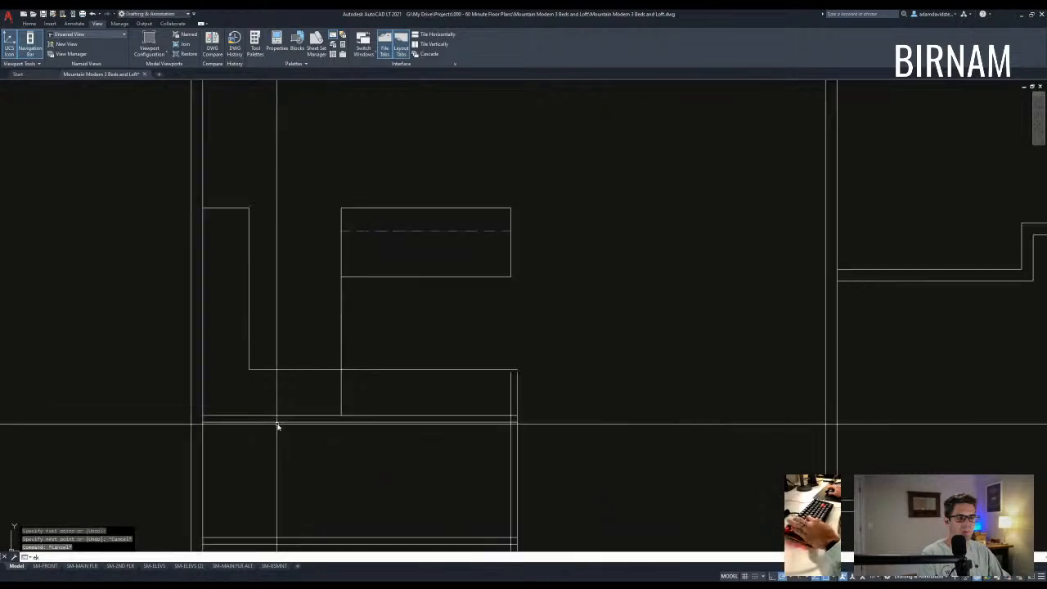
{"action": "left_click", "coordinate": [263, 344]}
{"action": "left_click", "coordinate": [238, 325]}
{"action": "key", "text": "Escape"}
- Trim the horizontal line's left part and the vertical between the box and lower line
{"action": "type", "text": "tr"}
{"action": "left_click", "coordinate": [347, 383]}
{"action": "left_click", "coordinate": [327, 348]}
{"action": "key", "text": "space"}
{"action": "left_click", "coordinate": [325, 378]}
{"action": "left_click", "coordinate": [342, 310]}
{"action": "middle_click_drag", "start_coordinate": [412, 437], "coordinate": [406, 439]}
{"action": "key", "text": "Escape"}
{"action": "key", "text": "Escape"}
- Pan and zoom around the plan, clearing a stray selection window
{"action": "scroll", "coordinate": [404, 425], "scroll_direction": "down", "scroll_amount": 4}
{"action": "middle_click_drag", "start_coordinate": [460, 460], "coordinate": [398, 382]}
{"action": "scroll", "coordinate": [409, 401], "scroll_direction": "down", "scroll_amount": 2}
{"action": "scroll", "coordinate": [385, 355], "scroll_direction": "up", "scroll_amount": 4}
{"action": "scroll", "coordinate": [425, 368], "scroll_direction": "down", "scroll_amount": 2}
{"action": "middle_click_drag", "start_coordinate": [449, 331], "coordinate": [430, 372]}
{"action": "key", "text": "Escape"}
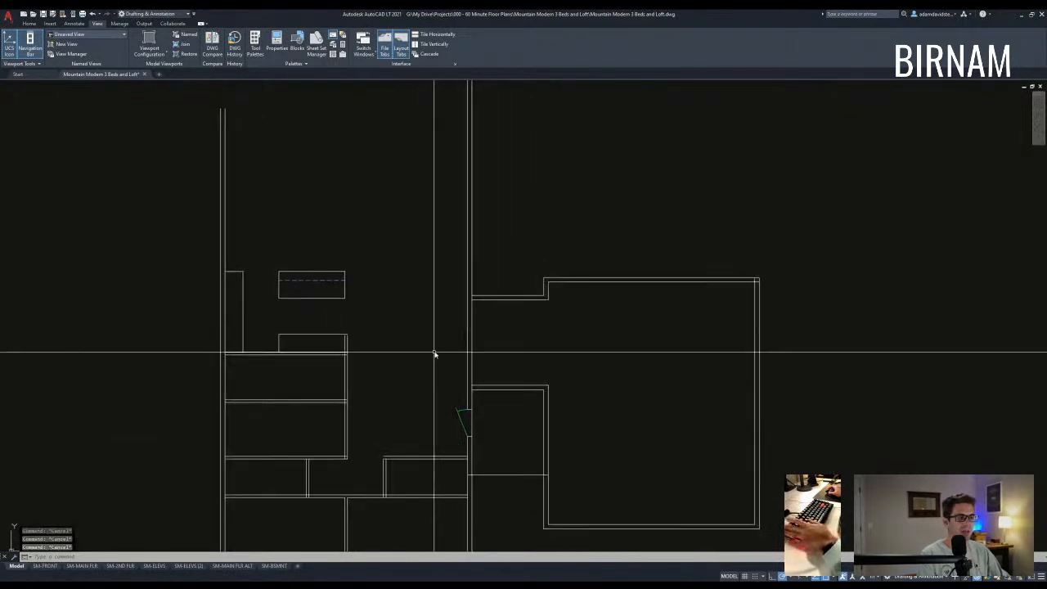
{"action": "middle_click_drag", "start_coordinate": [458, 275], "coordinate": [423, 351]}
{"action": "key", "text": "Escape"}
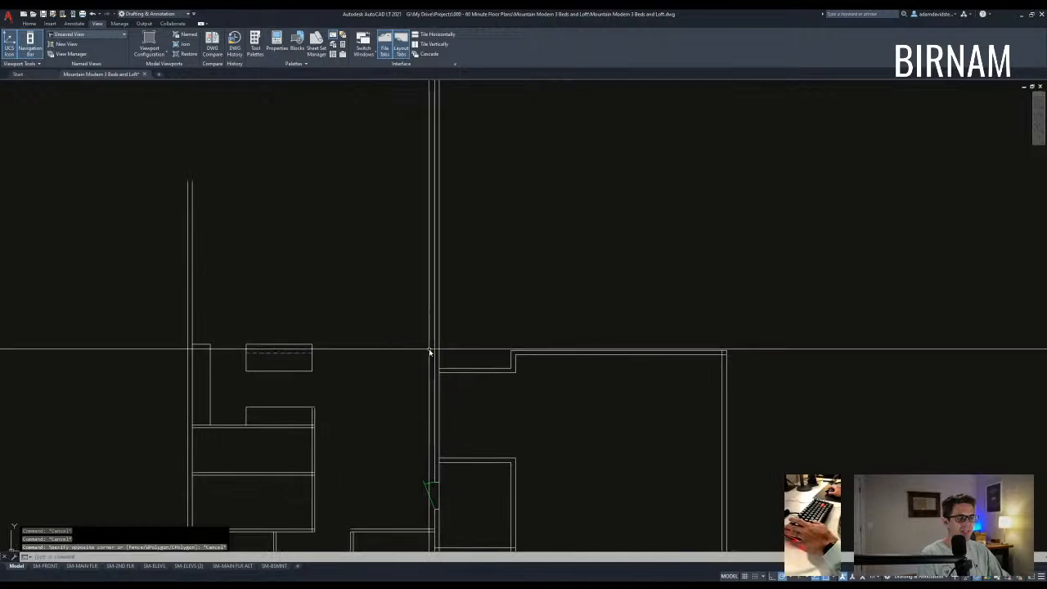
{"action": "middle_click_drag", "start_coordinate": [408, 402], "coordinate": [426, 375]}
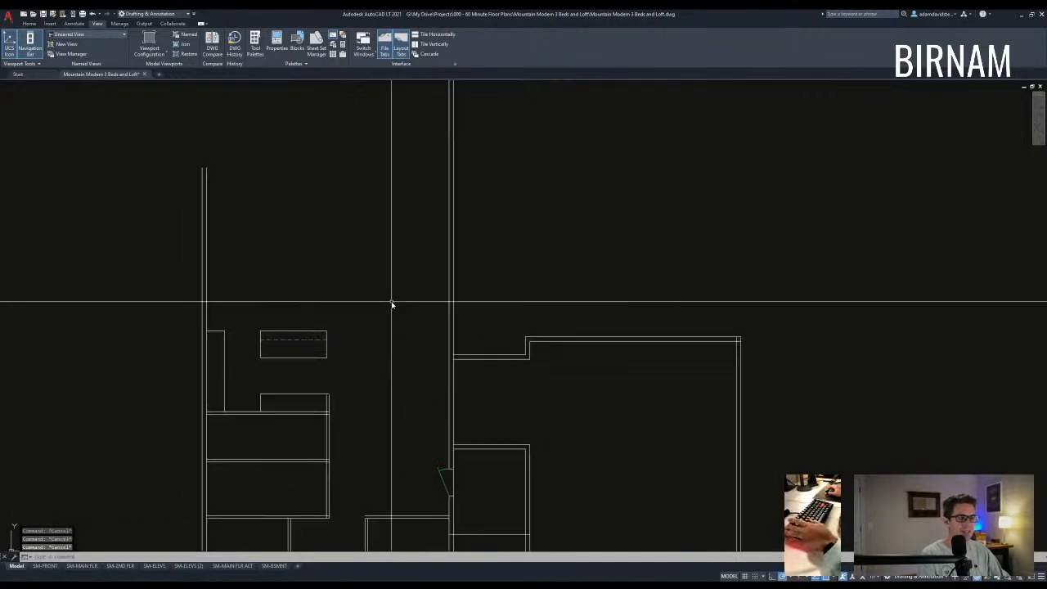
{"action": "scroll", "coordinate": [425, 404], "scroll_direction": "down", "scroll_amount": 2}
{"action": "scroll", "coordinate": [405, 436], "scroll_direction": "up", "scroll_amount": 2}
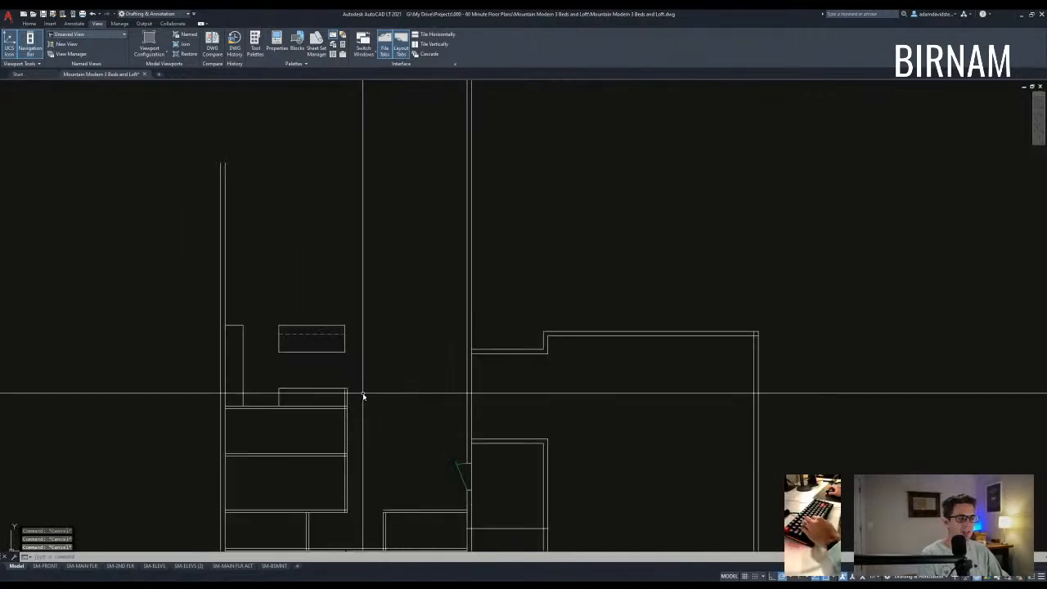
{"action": "scroll", "coordinate": [362, 409], "scroll_direction": "up", "scroll_amount": 2}
- Try several selection windows around the kitchen walls, cancelling each one
{"action": "left_click", "coordinate": [358, 418]}
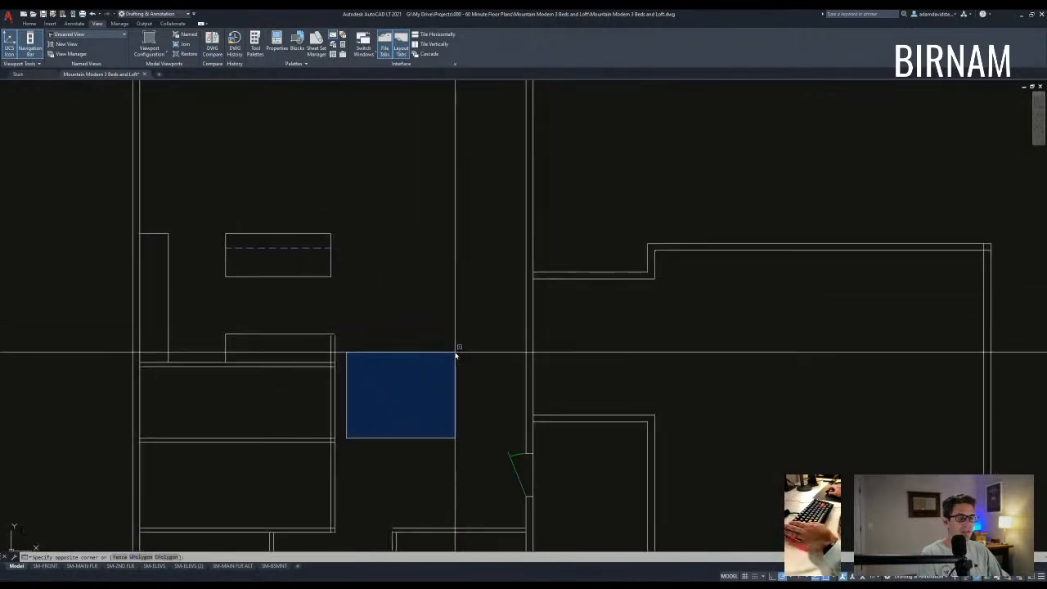
{"action": "middle_click_drag", "start_coordinate": [454, 353], "coordinate": [453, 358]}
{"action": "key", "text": "Escape"}
{"action": "key", "text": "Escape"}
{"action": "left_click", "coordinate": [459, 439]}
{"action": "middle_click_drag", "start_coordinate": [522, 300], "coordinate": [505, 352]}
{"action": "scroll", "coordinate": [504, 352], "scroll_direction": "down", "scroll_amount": 2}
{"action": "key", "text": "Escape"}
{"action": "scroll", "coordinate": [502, 360], "scroll_direction": "down", "scroll_amount": 2}
{"action": "scroll", "coordinate": [480, 397], "scroll_direction": "up", "scroll_amount": 2}
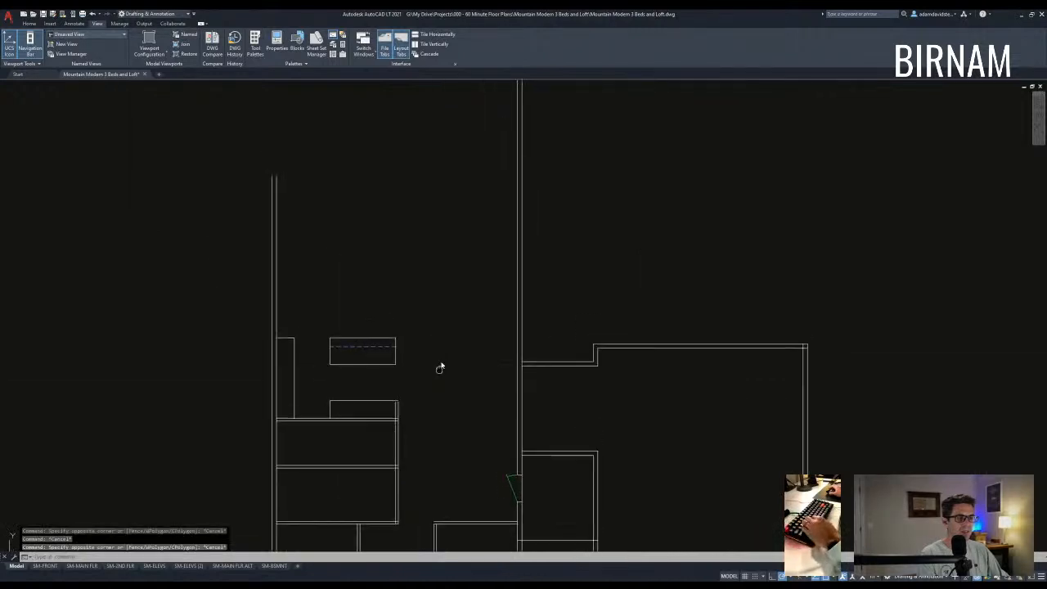
{"action": "left_click", "coordinate": [432, 416]}
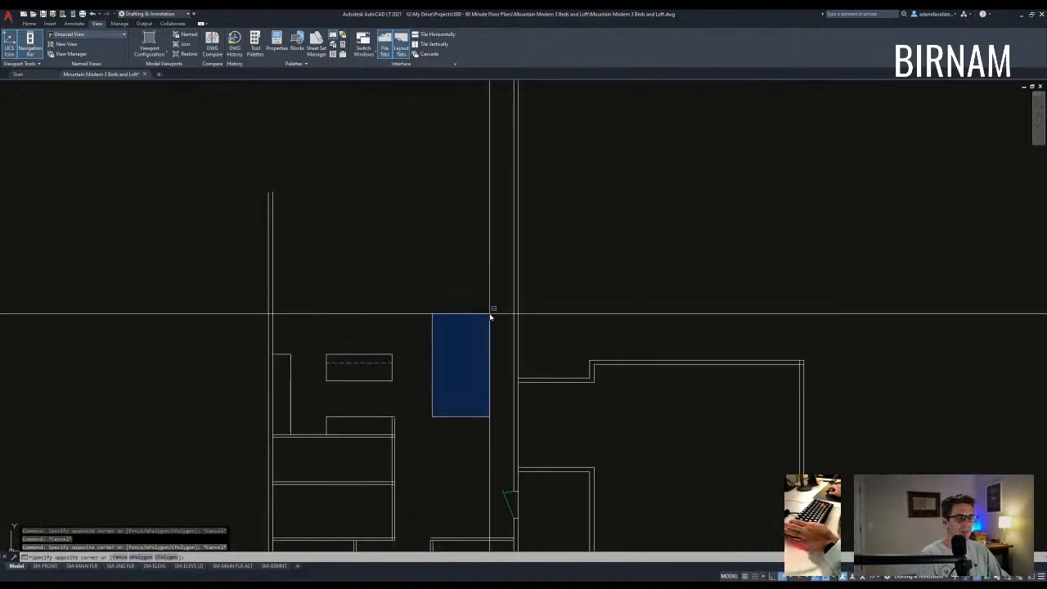
{"action": "middle_click_drag", "start_coordinate": [491, 317], "coordinate": [482, 343]}
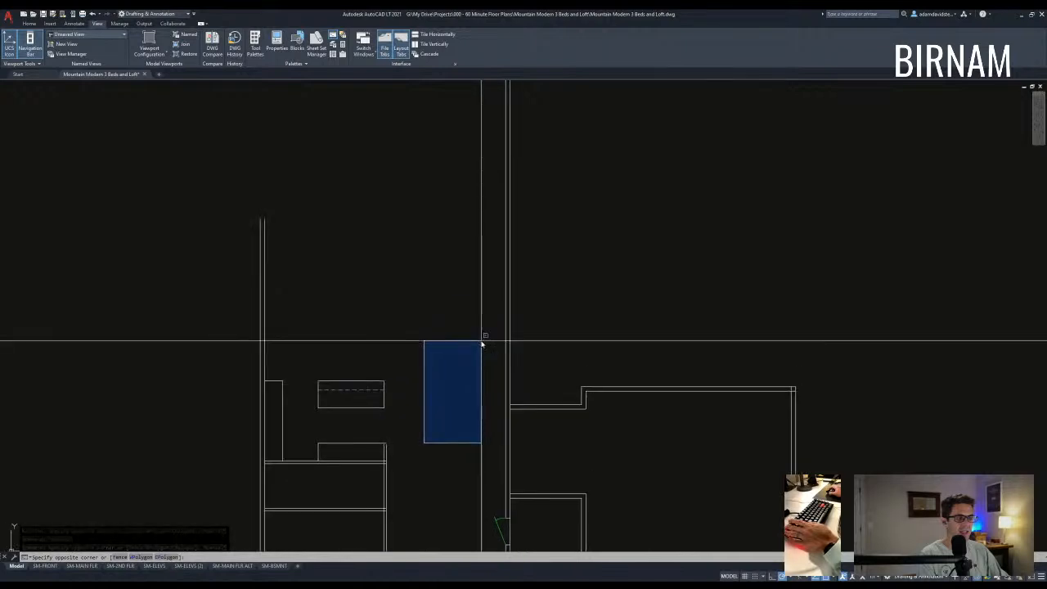
{"action": "key", "text": "Escape"}
{"action": "key", "text": "Escape"}
{"action": "scroll", "coordinate": [374, 346], "scroll_direction": "down", "scroll_amount": 2}
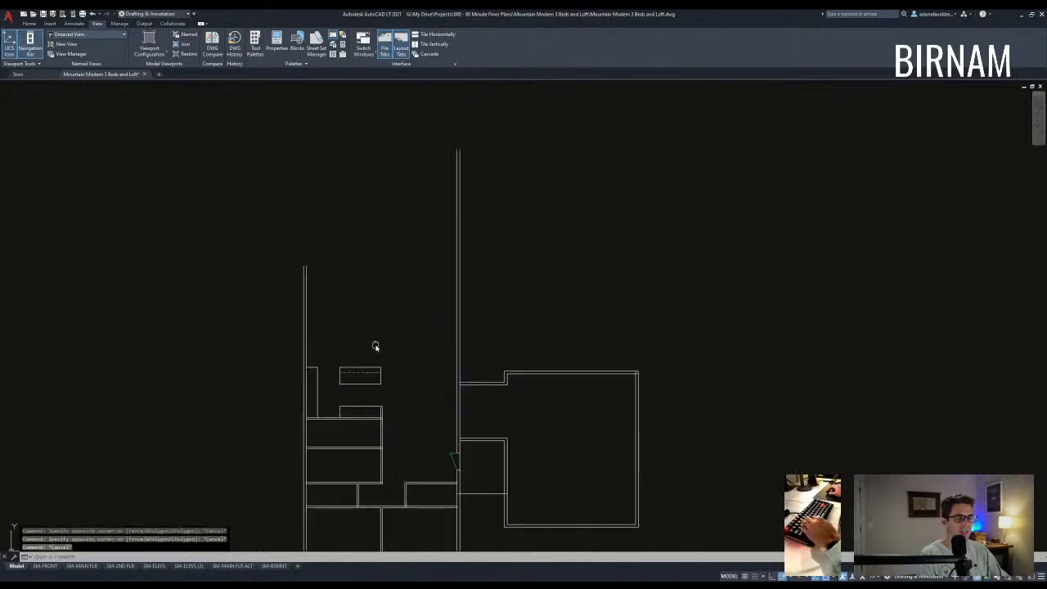
{"action": "left_click", "coordinate": [330, 322]}
{"action": "middle_click_drag", "start_coordinate": [372, 304], "coordinate": [368, 336]}
{"action": "key", "text": "Escape"}
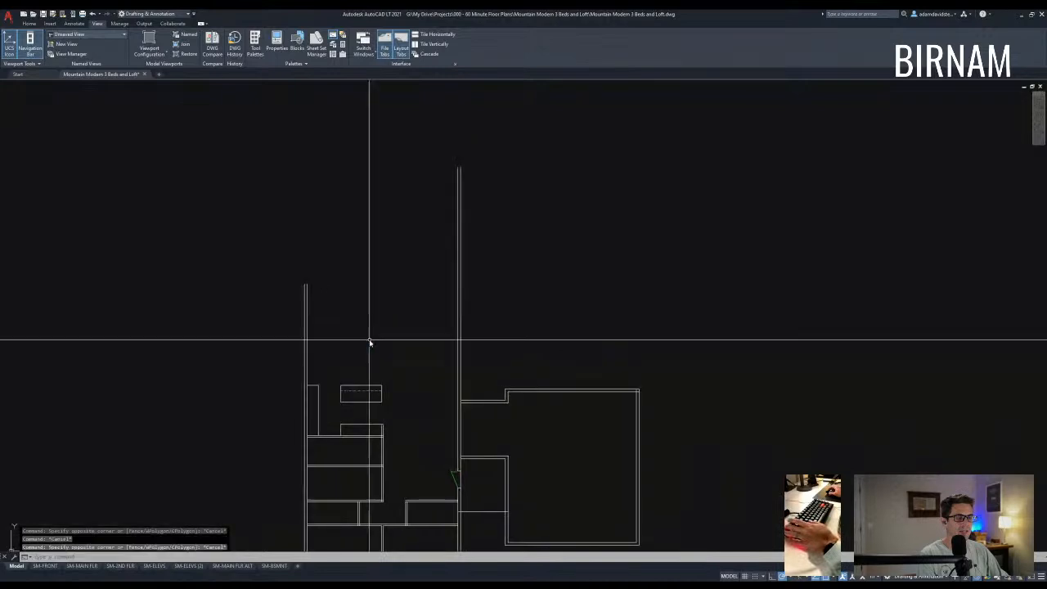
{"action": "mouse_move", "coordinate": [397, 369]}
{"action": "middle_mouse_down"}
{"action": "mouse_move", "coordinate": [397, 381]}
{"action": "mouse_move", "coordinate": [409, 311]}
{"action": "mouse_move", "coordinate": [352, 309]}
{"action": "middle_mouse_up"}
- Crossing-select the counter, island and wall ends and stretch them 12 units upward
{"action": "type", "text": "s"}
{"action": "key", "text": "Return"}
{"action": "scroll", "coordinate": [353, 327], "scroll_direction": "up", "scroll_amount": 4}
{"action": "left_click", "coordinate": [493, 325]}
{"action": "left_click", "coordinate": [220, 297]}
{"action": "key", "text": "Return"}
{"action": "left_click", "coordinate": [443, 266]}
{"action": "type", "text": "12"}
{"action": "key", "text": "Return"}
{"action": "key", "text": "Escape"}
{"action": "middle_click_drag", "start_coordinate": [439, 269], "coordinate": [442, 350]}
{"action": "scroll", "coordinate": [442, 352], "scroll_direction": "down", "scroll_amount": 2}
{"action": "middle_click_drag", "start_coordinate": [489, 476], "coordinate": [486, 421]}
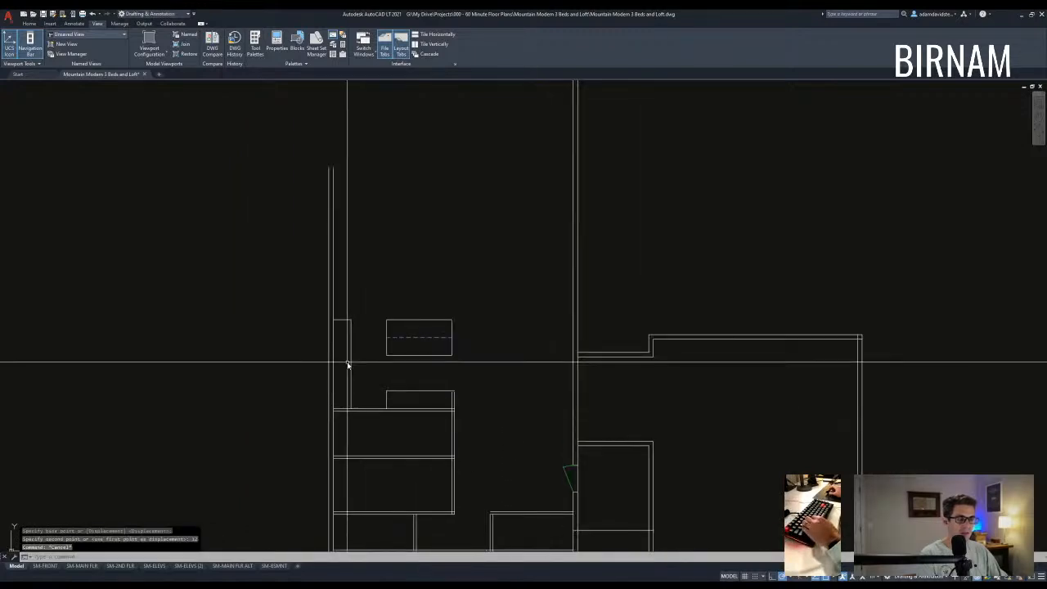
{"action": "middle_click_drag", "start_coordinate": [372, 363], "coordinate": [371, 374]}
{"action": "mouse_move", "coordinate": [479, 455]}
{"action": "middle_mouse_down"}
{"action": "mouse_move", "coordinate": [471, 376]}
{"action": "mouse_move", "coordinate": [426, 443]}
{"action": "mouse_move", "coordinate": [434, 465]}
{"action": "middle_mouse_up"}
- Begin a 12-unit offset of the walls, then abandon it
{"action": "key", "text": "Escape"}
{"action": "scroll", "coordinate": [427, 400], "scroll_direction": "down", "scroll_amount": 2}
{"action": "type", "text": "o"}
{"action": "key", "text": "Return"}
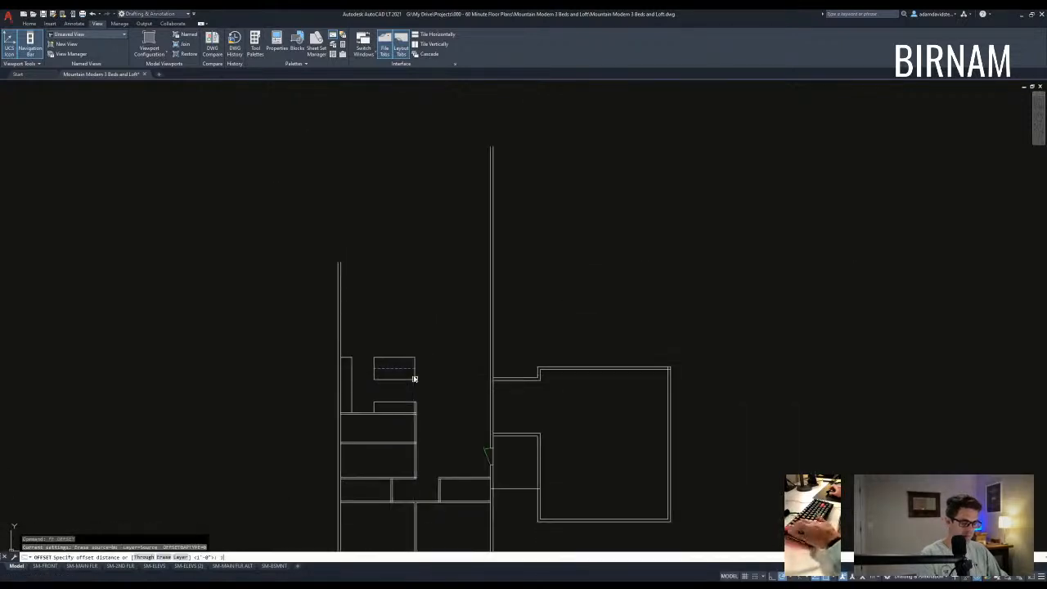
{"action": "type", "text": "12"}
{"action": "key", "text": "Return"}
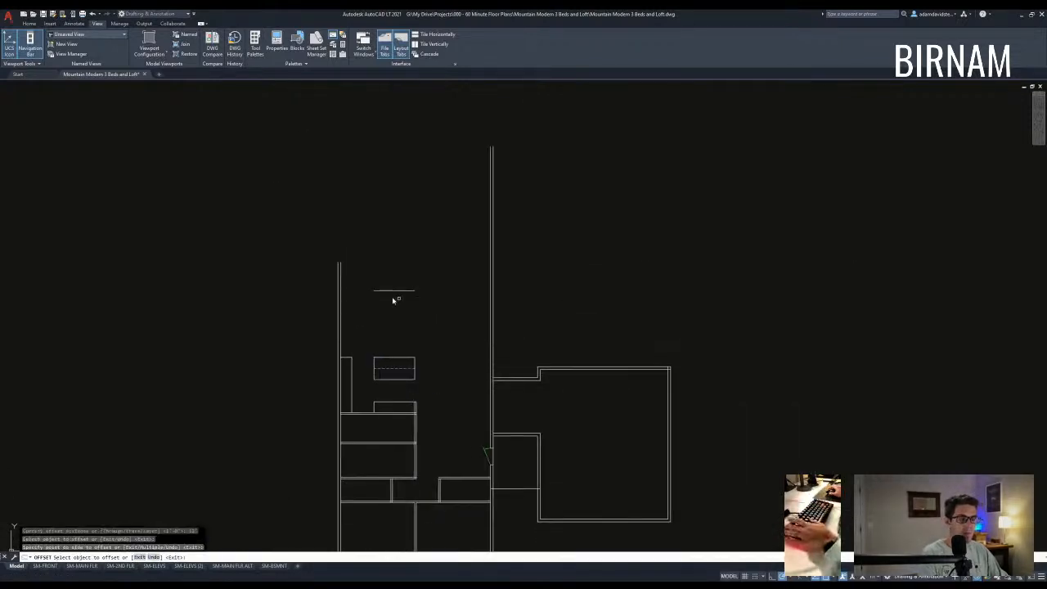
{"action": "key", "text": "Escape"}
{"action": "key", "text": "Escape"}
{"action": "middle_click_drag", "start_coordinate": [408, 327], "coordinate": [404, 346]}
{"action": "type", "text": "fe"}
{"action": "key", "text": "Return"}
{"action": "key", "text": "Escape"}
- Fillet the left wall to the top line to close the top-left corner
{"action": "type", "text": "f"}
{"action": "key", "text": "Return"}
{"action": "left_click", "coordinate": [337, 327]}
{"action": "key", "text": "Return"}
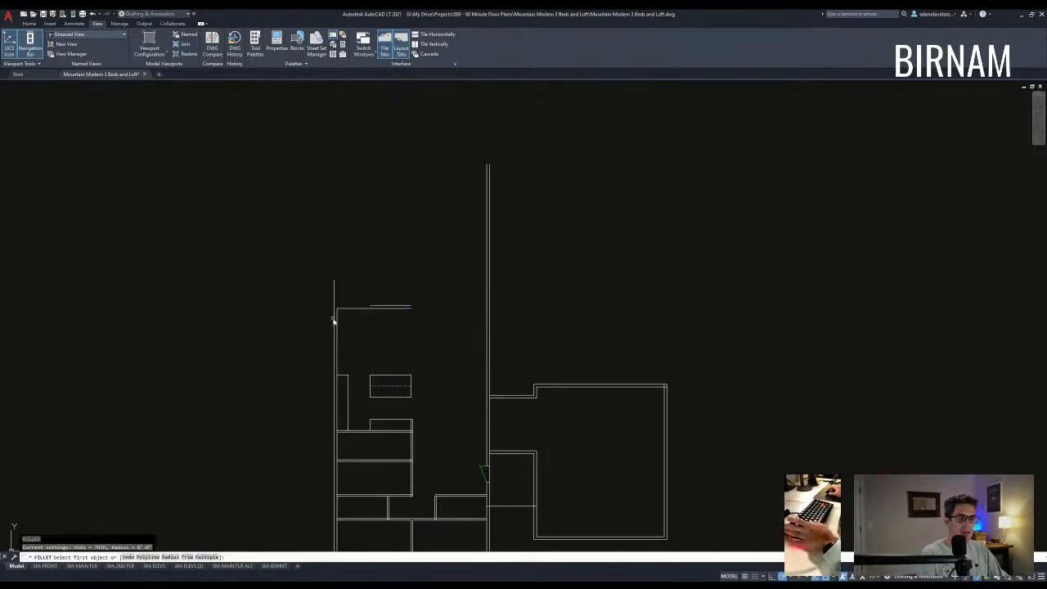
{"action": "key", "text": "Escape"}
{"action": "key", "text": "Escape"}
- Select the two top wall lines for copying, then cancel and reposition the plan view
{"action": "scroll", "coordinate": [434, 392], "scroll_direction": "down", "scroll_amount": 3}
{"action": "scroll", "coordinate": [428, 269], "scroll_direction": "up", "scroll_amount": 3}
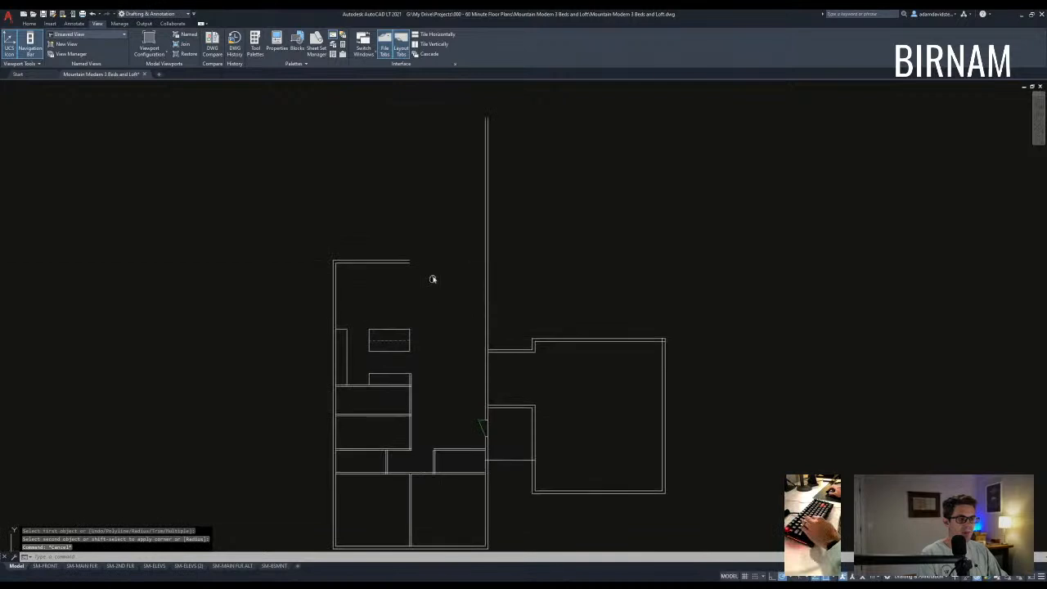
{"action": "scroll", "coordinate": [396, 295], "scroll_direction": "up", "scroll_amount": 2}
{"action": "left_click", "coordinate": [397, 303]}
{"action": "left_click", "coordinate": [390, 252]}
{"action": "type", "text": "co"}
{"action": "key", "text": "Return"}
{"action": "middle_click_drag", "start_coordinate": [416, 250], "coordinate": [418, 290]}
{"action": "key", "text": "Escape"}
{"action": "key", "text": "Escape"}
{"action": "key", "text": "Escape"}
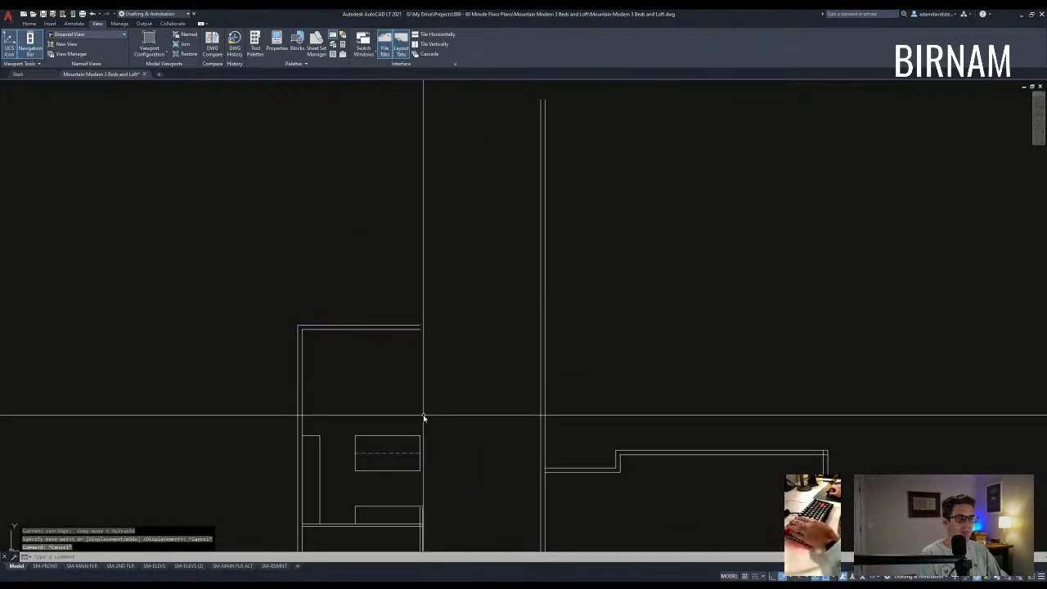
{"action": "key", "text": "Escape"}
{"action": "scroll", "coordinate": [422, 431], "scroll_direction": "down", "scroll_amount": 4}
{"action": "middle_click_drag", "start_coordinate": [422, 431], "coordinate": [421, 474]}
{"action": "scroll", "coordinate": [433, 443], "scroll_direction": "up", "scroll_amount": 2}
{"action": "left_click", "coordinate": [431, 432]}
{"action": "left_click", "coordinate": [431, 431]}
{"action": "key", "text": "Escape"}
{"action": "middle_click_drag", "start_coordinate": [437, 372], "coordinate": [442, 380]}
{"action": "left_click", "coordinate": [464, 365]}
{"action": "left_click", "coordinate": [462, 364]}
{"action": "key", "text": "Escape"}
- Copy the two top wall lines upward to a raised position
{"action": "left_click", "coordinate": [383, 333]}
{"action": "left_click", "coordinate": [354, 285]}
{"action": "type", "text": "co"}
{"action": "key", "text": "Return"}
{"action": "left_click", "coordinate": [358, 275]}
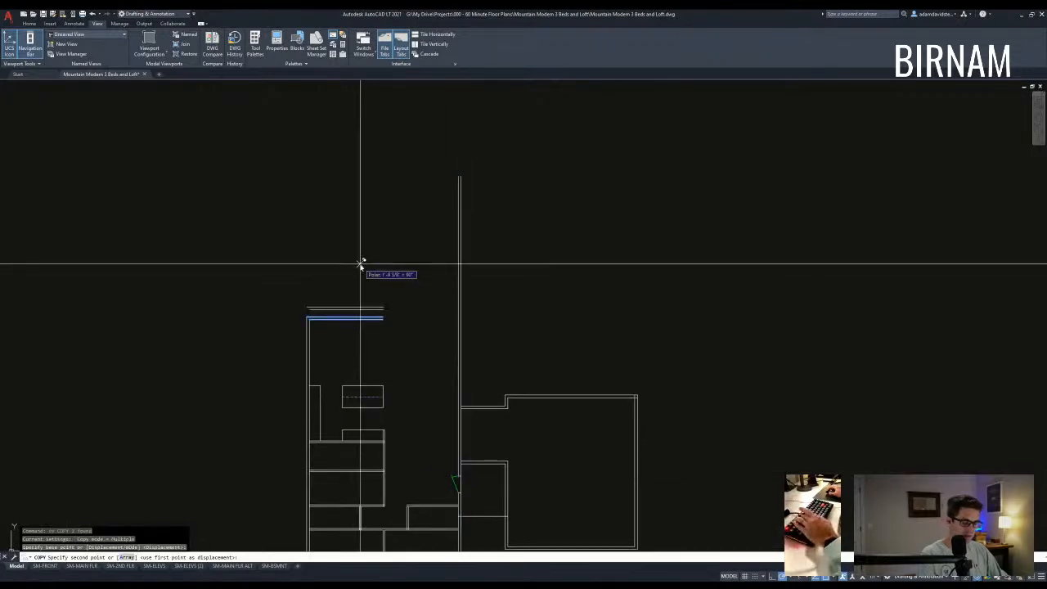
{"action": "key", "text": "Escape"}
- Fillet the copied top line to the vertical wall and close the raised wall's top-right corner
{"action": "type", "text": "f"}
{"action": "key", "text": "Return"}
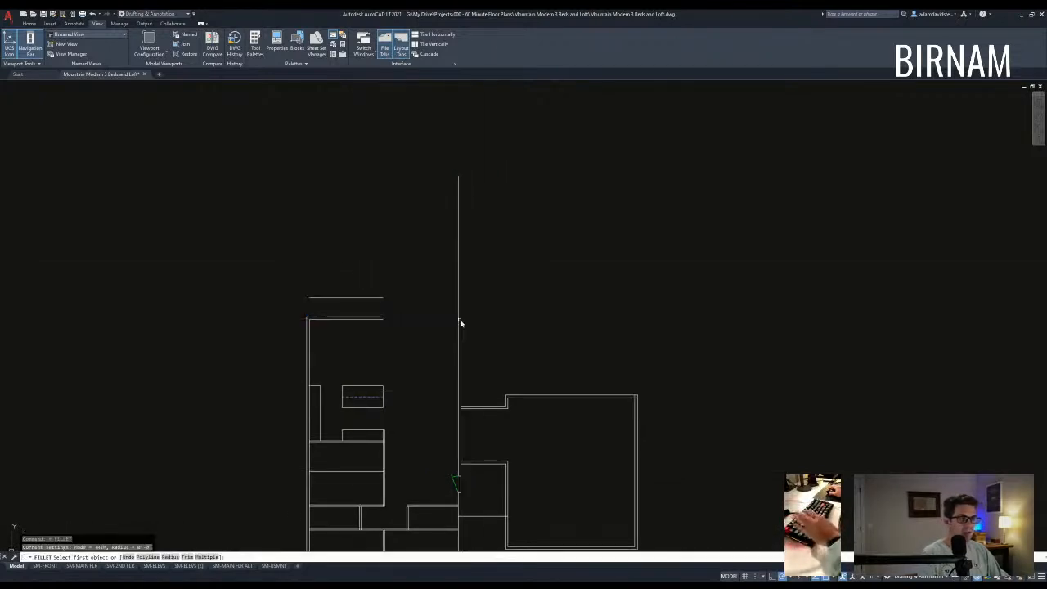
{"action": "left_click", "coordinate": [381, 300]}
{"action": "key", "text": "Return"}
{"action": "left_click", "coordinate": [381, 299]}
{"action": "left_click", "coordinate": [454, 308]}
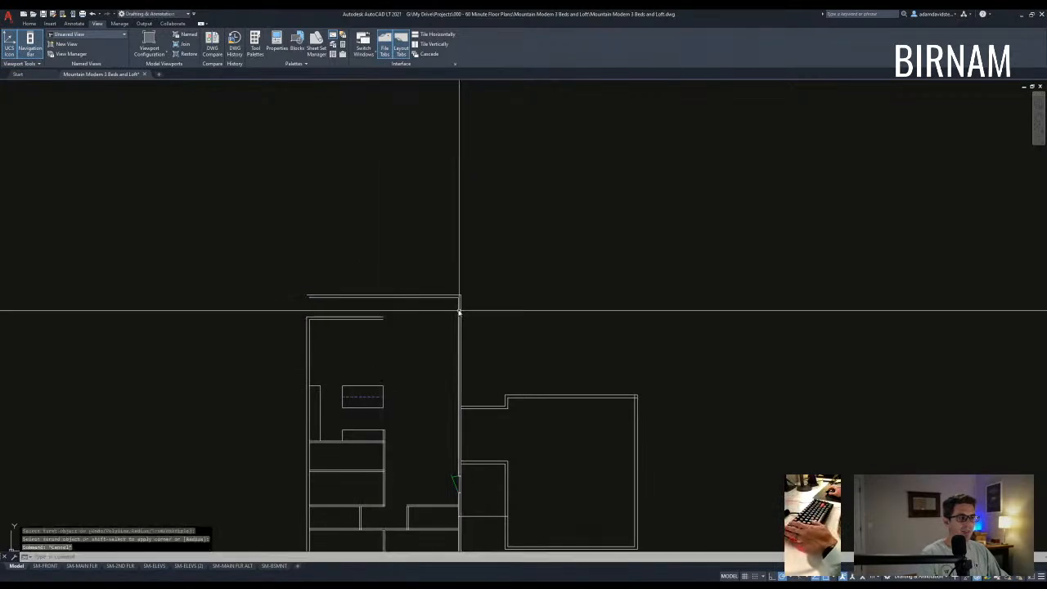
{"action": "type", "text": "l"}
{"action": "key", "text": "Return"}
{"action": "scroll", "coordinate": [409, 340], "scroll_direction": "up", "scroll_amount": 5}
- Offset the vertical wall line to the right
{"action": "scroll", "coordinate": [409, 287], "scroll_direction": "down", "scroll_amount": 2}
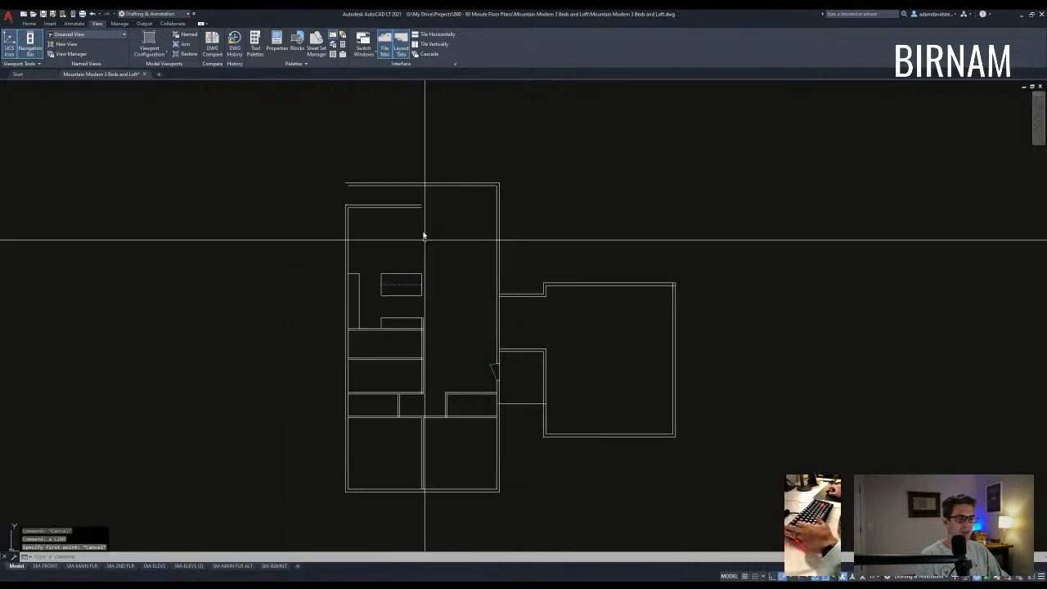
{"action": "left_click", "coordinate": [423, 493]}
{"action": "key", "text": "Escape"}
{"action": "type", "text": "l"}
{"action": "key", "text": "space"}
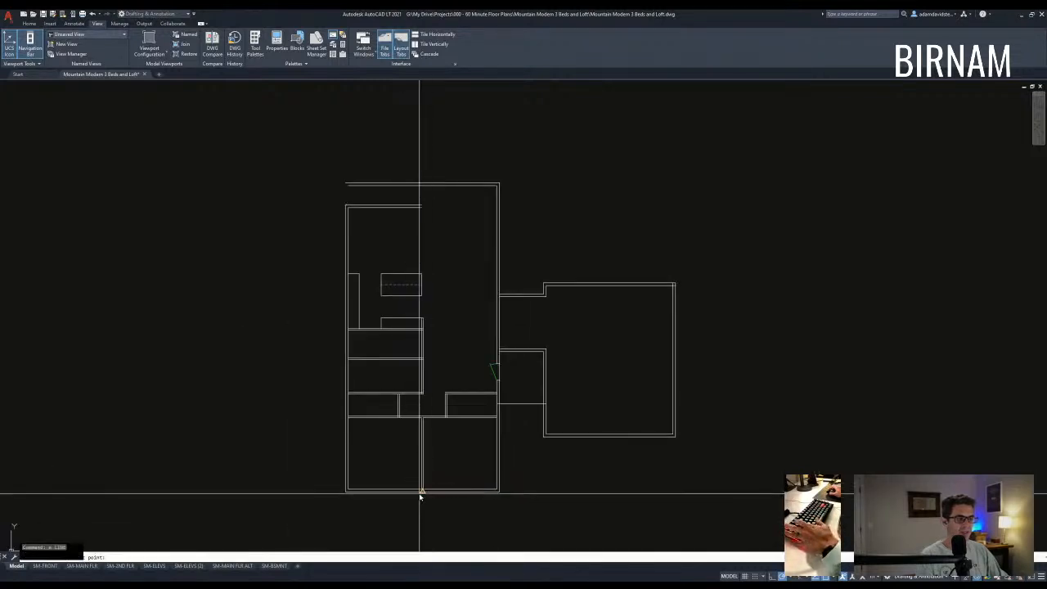
{"action": "key", "text": "Escape"}
{"action": "scroll", "coordinate": [427, 225], "scroll_direction": "up", "scroll_amount": 2}
{"action": "type", "text": "o"}
{"action": "key", "text": "space"}
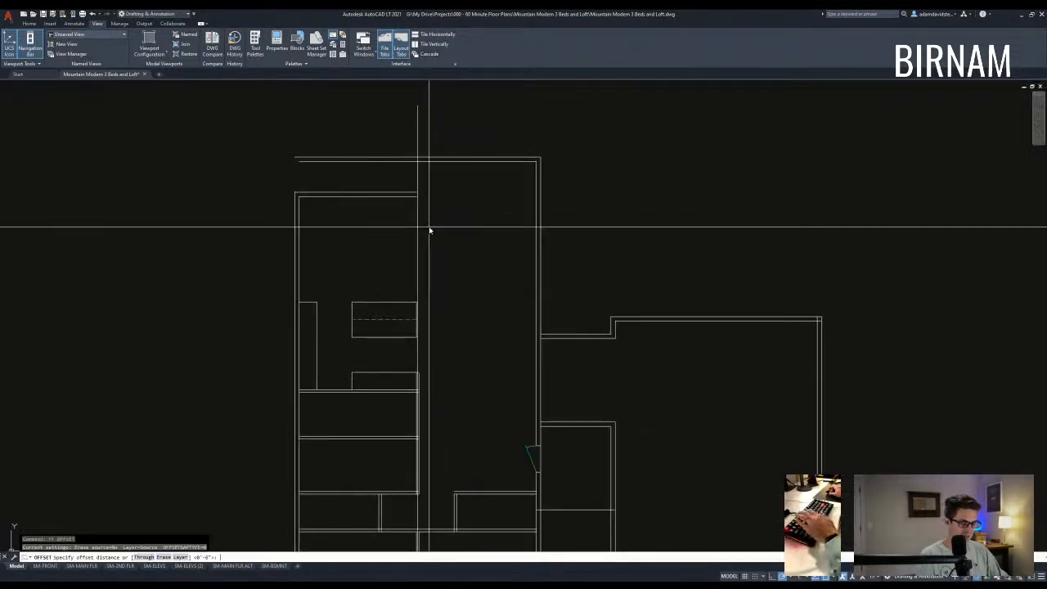
{"action": "left_click", "coordinate": [418, 210]}
{"action": "left_click", "coordinate": [452, 210]}
{"action": "key", "text": "Escape"}
- Fillet both vertical wall lines to the raised top line, closing the new corners
{"action": "type", "text": "f"}
{"action": "key", "text": "space"}
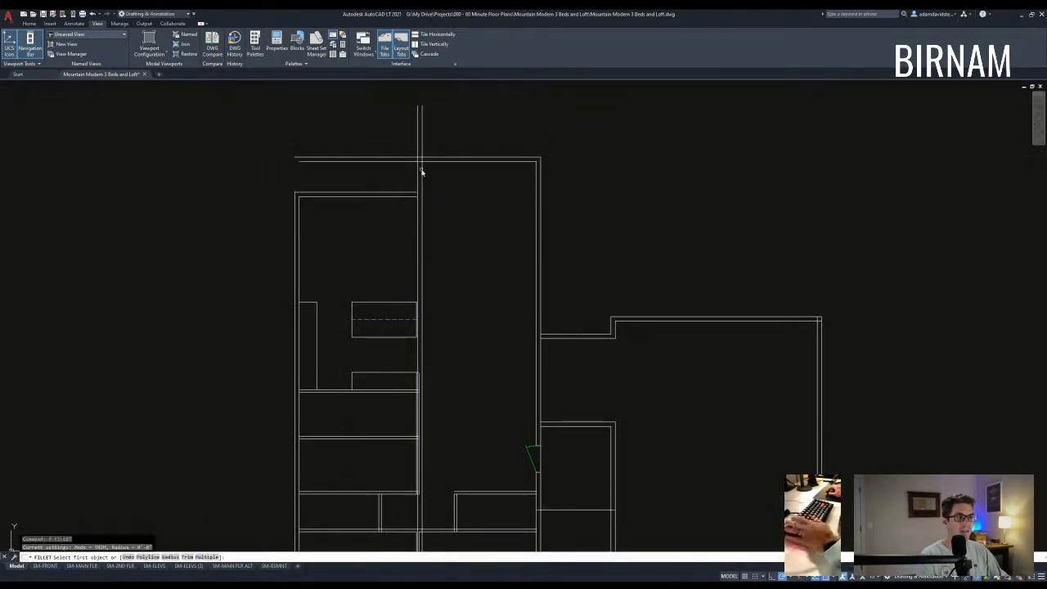
{"action": "left_click", "coordinate": [422, 159]}
{"action": "key", "text": "space"}
{"action": "left_click", "coordinate": [414, 194]}
{"action": "key", "text": "space"}
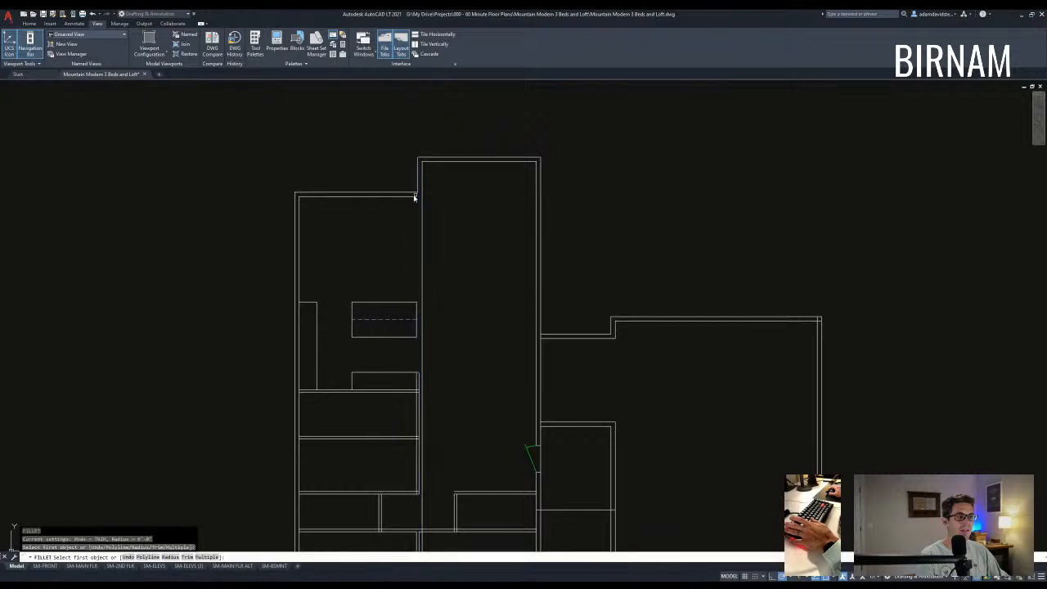
{"action": "left_click", "coordinate": [408, 197]}
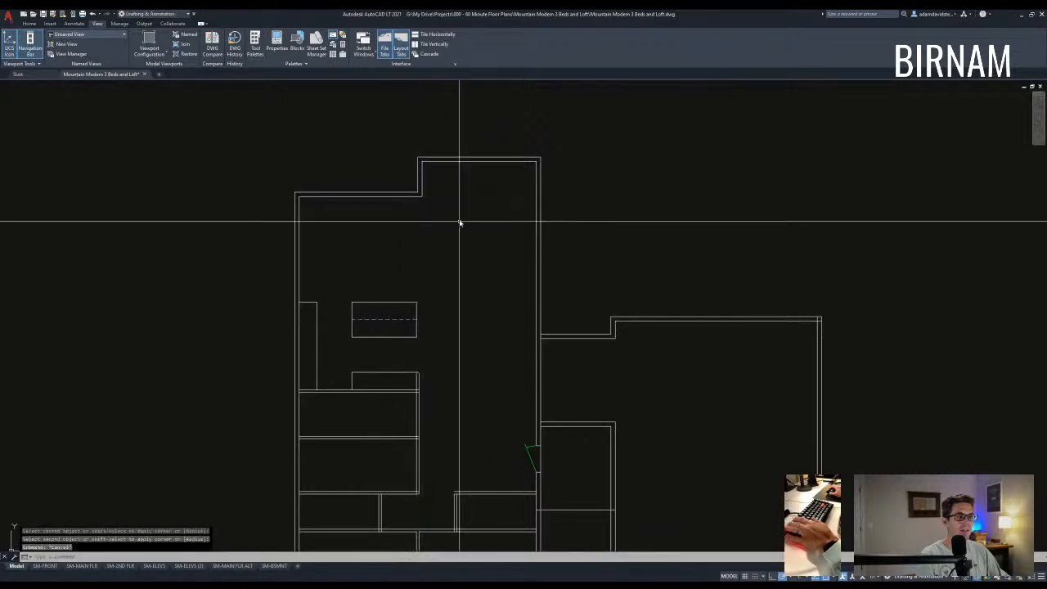
- Erase the four stepped upper-left wall lines
{"action": "scroll", "coordinate": [463, 262], "scroll_direction": "down", "scroll_amount": 2}
{"action": "scroll", "coordinate": [518, 320], "scroll_direction": "down", "scroll_amount": 2}
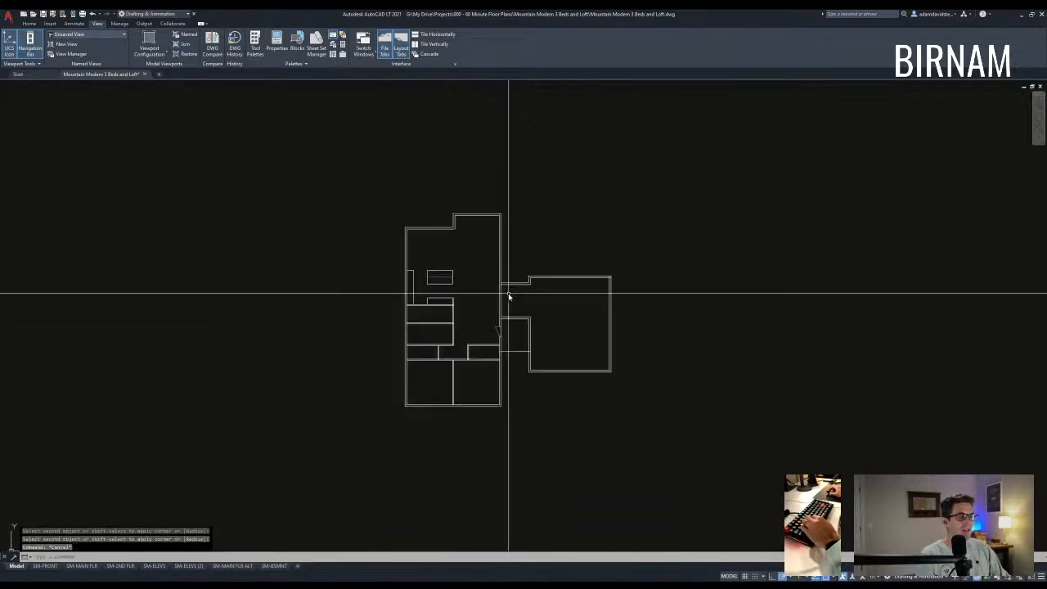
{"action": "key", "text": "Escape"}
{"action": "key", "text": "Escape"}
{"action": "scroll", "coordinate": [485, 275], "scroll_direction": "up", "scroll_amount": 4}
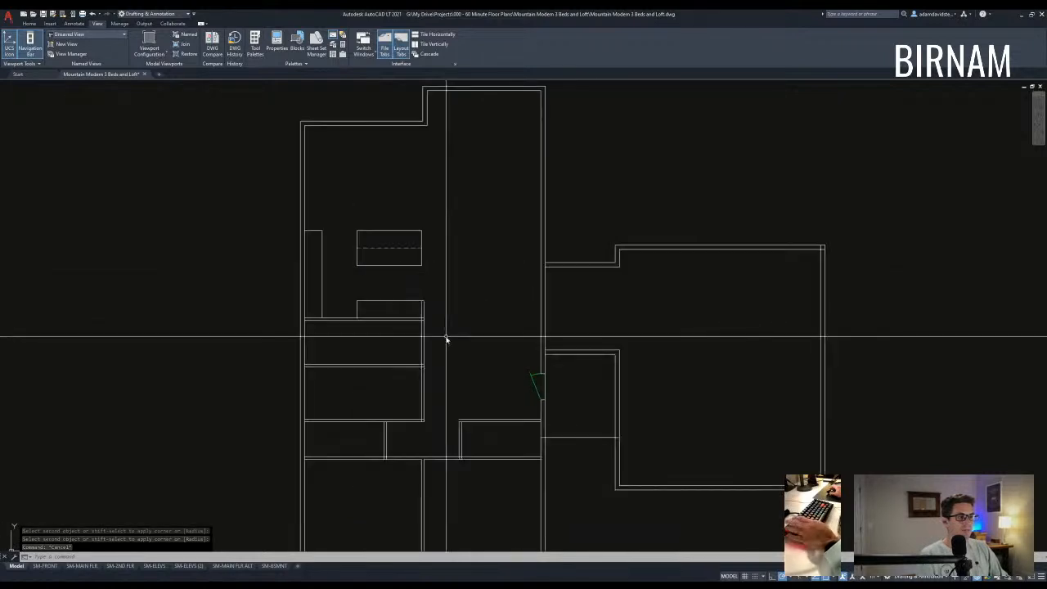
{"action": "left_click", "coordinate": [439, 268]}
{"action": "left_click", "coordinate": [416, 238]}
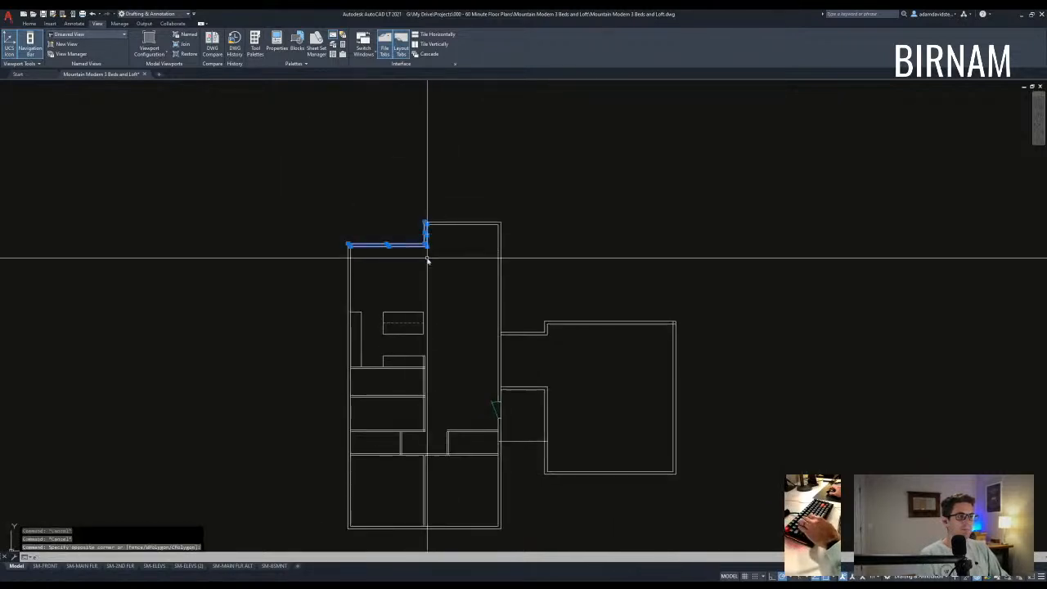
{"action": "type", "text": "e"}
{"action": "key", "text": "space"}
- Fillet the inner top-left corner so the left wall meets the raised top wall
{"action": "key", "text": "Escape"}
{"action": "left_click", "coordinate": [351, 251]}
{"action": "key", "text": "space"}
{"action": "key", "text": "Escape"}
{"action": "key", "text": "Escape"}
{"action": "left_click", "coordinate": [347, 242]}
{"action": "key", "text": "Escape"}
{"action": "key", "text": "Escape"}
{"action": "type", "text": "f"}
{"action": "key", "text": "space"}
{"action": "left_click", "coordinate": [349, 246]}
{"action": "key", "text": "Escape"}
{"action": "key", "text": "Escape"}
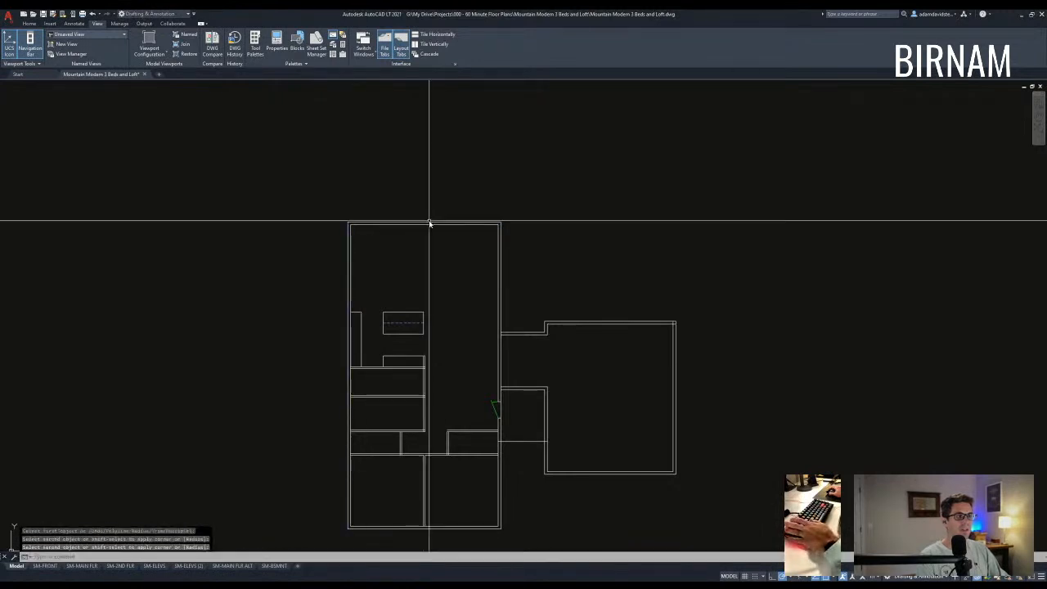
- Select the Premium Stair and Straight Run stair blocks
{"action": "scroll", "coordinate": [470, 359], "scroll_direction": "up", "scroll_amount": 2}
{"action": "left_click", "coordinate": [450, 376]}
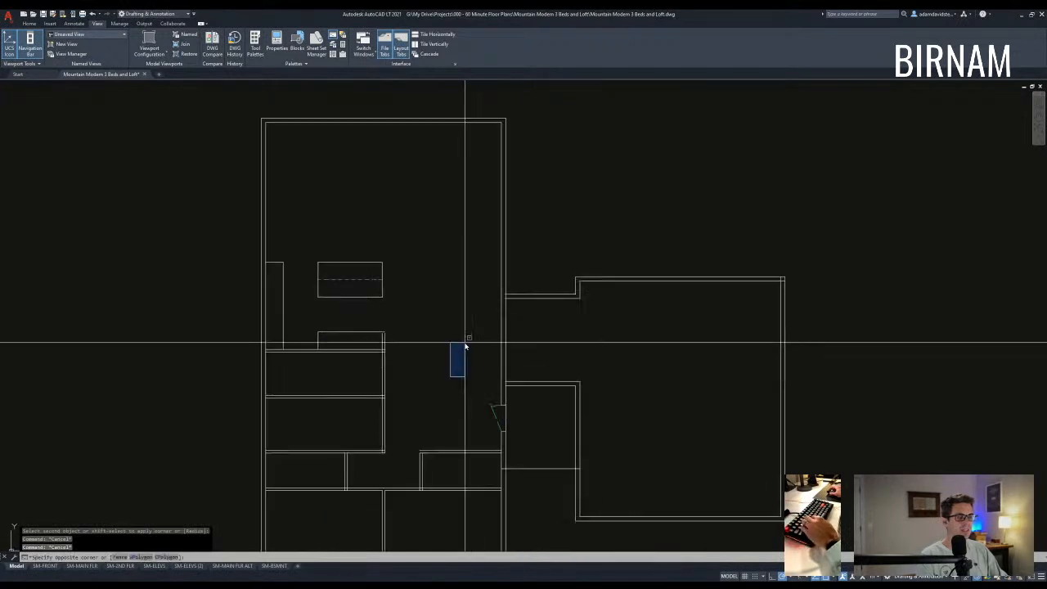
{"action": "key", "text": "Escape"}
{"action": "scroll", "coordinate": [435, 369], "scroll_direction": "down", "scroll_amount": 10}
{"action": "scroll", "coordinate": [452, 339], "scroll_direction": "up", "scroll_amount": 5}
{"action": "scroll", "coordinate": [401, 133], "scroll_direction": "up", "scroll_amount": 2}
{"action": "scroll", "coordinate": [393, 196], "scroll_direction": "up", "scroll_amount": 6}
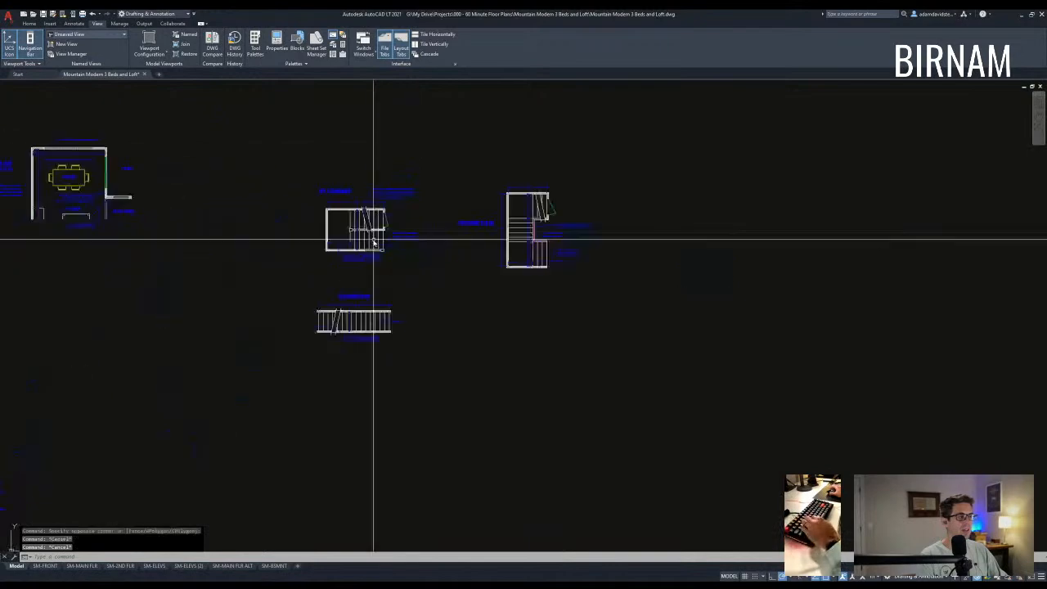
{"action": "scroll", "coordinate": [483, 381], "scroll_direction": "down", "scroll_amount": 2}
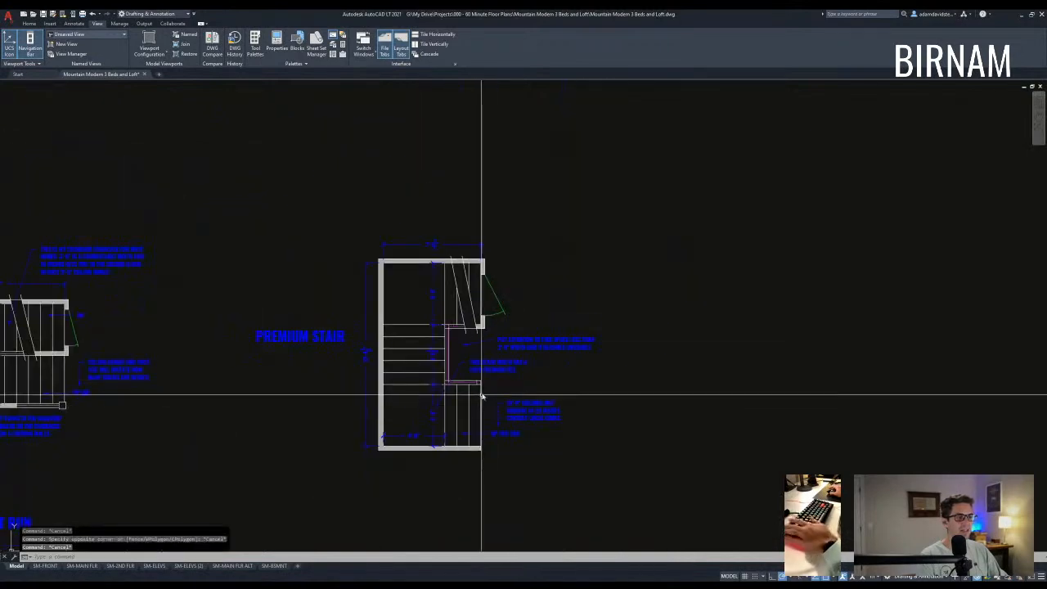
{"action": "left_click", "coordinate": [423, 299]}
{"action": "scroll", "coordinate": [512, 303], "scroll_direction": "down", "scroll_amount": 2}
{"action": "middle_click_drag", "start_coordinate": [512, 304], "coordinate": [602, 252]}
{"action": "scroll", "coordinate": [361, 394], "scroll_direction": "up", "scroll_amount": 2}
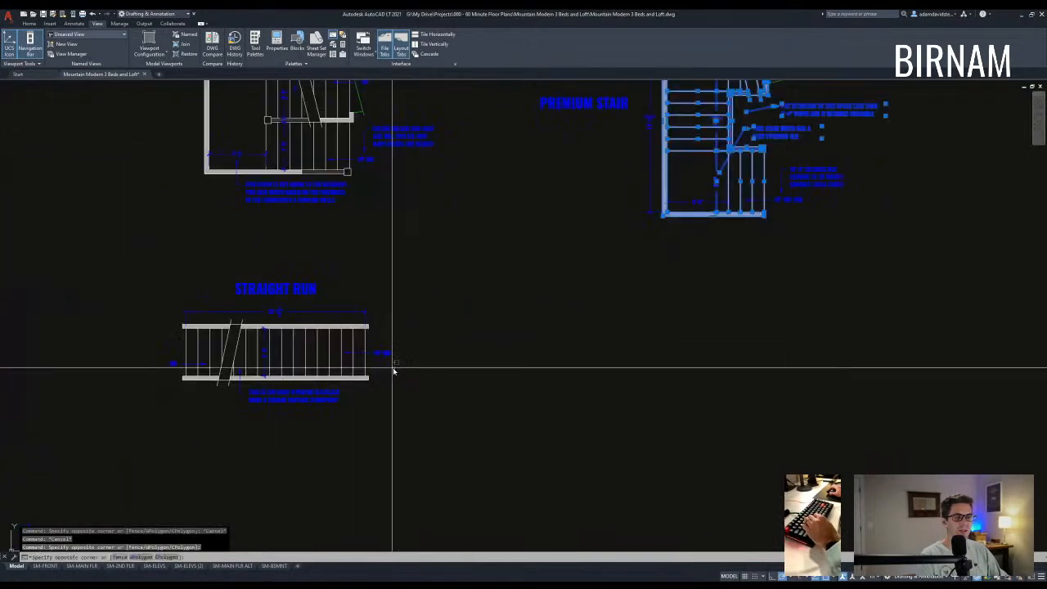
{"action": "left_click", "coordinate": [392, 368]}
{"action": "left_click", "coordinate": [181, 340]}
- Copy the two stairs to a spot beside the floor plan
{"action": "type", "text": "cp"}
{"action": "key", "text": "space"}
{"action": "left_click", "coordinate": [308, 332]}
{"action": "scroll", "coordinate": [614, 195], "scroll_direction": "down", "scroll_amount": 6}
{"action": "middle_click_drag", "start_coordinate": [499, 160], "coordinate": [519, 199]}
{"action": "scroll", "coordinate": [322, 110], "scroll_direction": "down", "scroll_amount": 5}
{"action": "middle_click_drag", "start_coordinate": [322, 109], "coordinate": [444, 288]}
{"action": "scroll", "coordinate": [609, 481], "scroll_direction": "up", "scroll_amount": 6}
{"action": "middle_click_drag", "start_coordinate": [598, 479], "coordinate": [623, 174]}
{"action": "scroll", "coordinate": [355, 295], "scroll_direction": "down", "scroll_amount": 5}
{"action": "scroll", "coordinate": [623, 174], "scroll_direction": "down", "scroll_amount": 2}
{"action": "scroll", "coordinate": [550, 412], "scroll_direction": "up", "scroll_amount": 8}
{"action": "middle_click_drag", "start_coordinate": [425, 439], "coordinate": [365, 339]}
{"action": "scroll", "coordinate": [399, 368], "scroll_direction": "up", "scroll_amount": 2}
{"action": "left_click", "coordinate": [575, 377]}
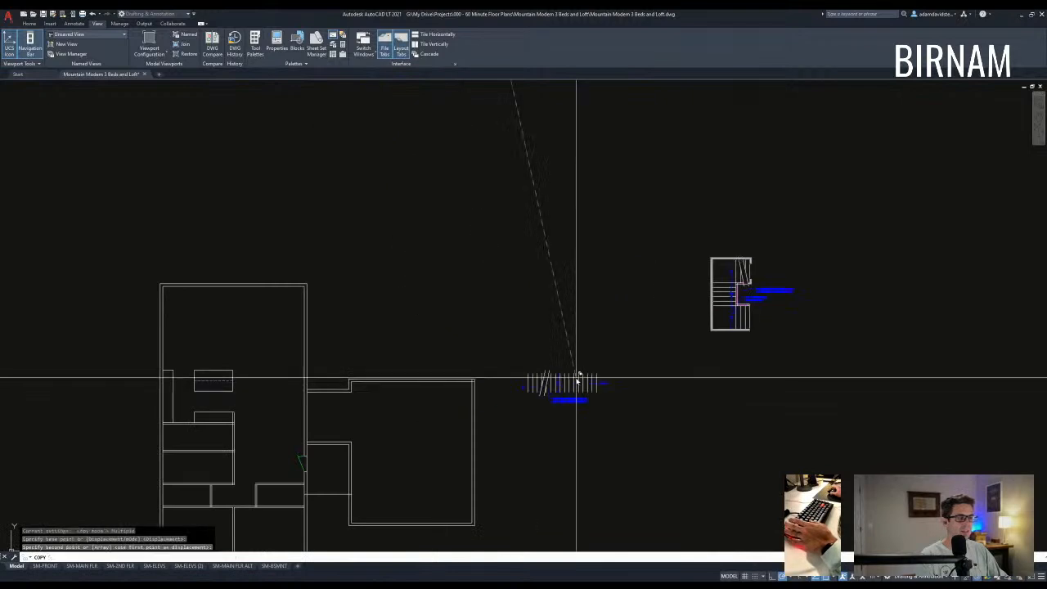
{"action": "scroll", "coordinate": [582, 380], "scroll_direction": "down", "scroll_amount": 2}
{"action": "scroll", "coordinate": [675, 327], "scroll_direction": "up", "scroll_amount": 4}
{"action": "scroll", "coordinate": [555, 334], "scroll_direction": "up", "scroll_amount": 4}
{"action": "key", "text": "Escape"}
{"action": "key", "text": "Escape"}
- Erase the lower 4'-6" stair dimension and select the middle dimension
{"action": "left_click", "coordinate": [564, 327]}
{"action": "left_click", "coordinate": [543, 310]}
{"action": "key", "text": "e"}
{"action": "key", "text": "space"}
{"action": "key", "text": "Escape"}
{"action": "middle_click_drag", "start_coordinate": [566, 205], "coordinate": [515, 447]}
{"action": "left_click", "coordinate": [508, 313]}
{"action": "left_click", "coordinate": [490, 303]}
- Erase the middle dimension and clear any leftover command
{"action": "key", "text": "e"}
{"action": "key", "text": "space"}
{"action": "key", "text": "Escape"}
{"action": "scroll", "coordinate": [496, 296], "scroll_direction": "down", "scroll_amount": 2}
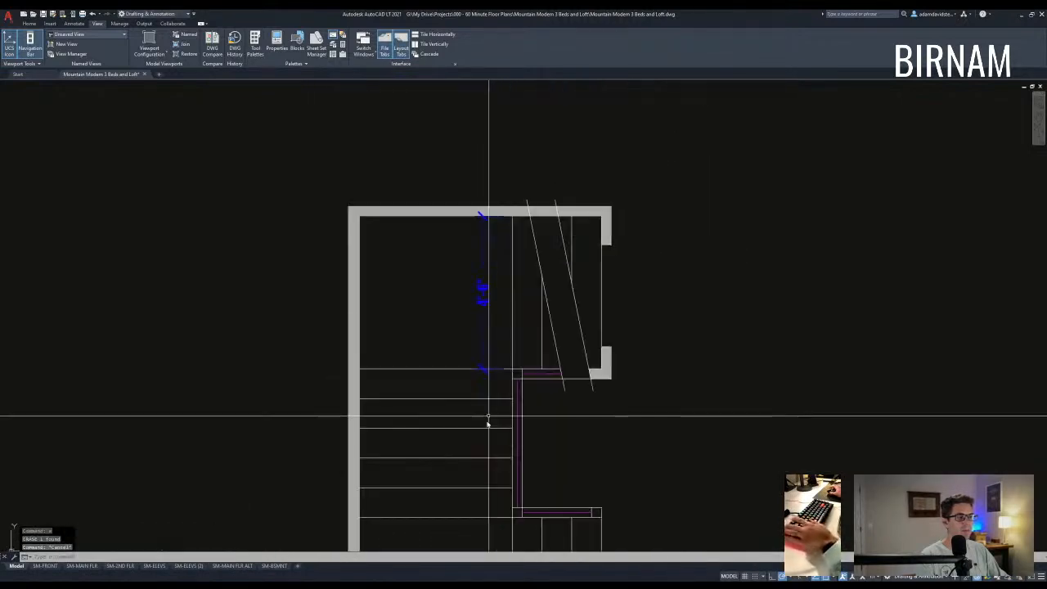
{"action": "scroll", "coordinate": [463, 285], "scroll_direction": "down", "scroll_amount": 3}
- Mirror the stair plan about a vertical line, deleting the original
{"action": "left_click", "coordinate": [401, 425]}
{"action": "left_click", "coordinate": [565, 221]}
{"action": "type", "text": "mi"}
{"action": "key", "text": "space"}
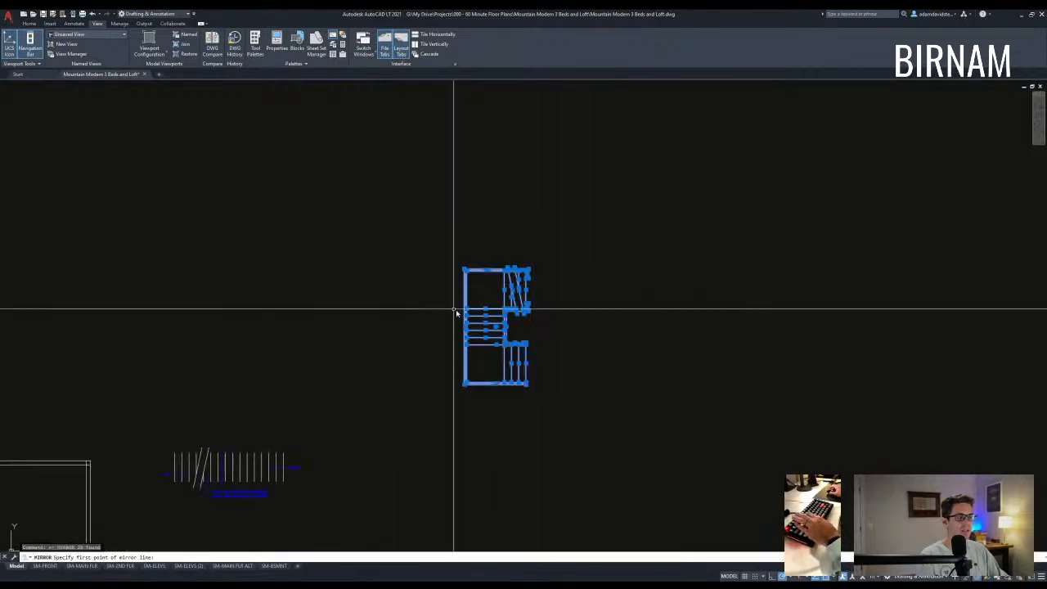
{"action": "left_click", "coordinate": [450, 309]}
{"action": "left_click", "coordinate": [449, 270]}
{"action": "type", "text": "y"}
- Move the mirrored stair plan to sit right of the house plan
{"action": "left_click", "coordinate": [355, 400]}
{"action": "left_click", "coordinate": [459, 247]}
{"action": "type", "text": "v"}
{"action": "left_click", "coordinate": [388, 364]}
{"action": "scroll", "coordinate": [388, 374], "scroll_direction": "down", "scroll_amount": 2}
{"action": "middle_click_drag", "start_coordinate": [387, 395], "coordinate": [677, 126]}
{"action": "scroll", "coordinate": [359, 257], "scroll_direction": "up", "scroll_amount": 2}
{"action": "middle_click_drag", "start_coordinate": [274, 170], "coordinate": [244, 371]}
{"action": "scroll", "coordinate": [262, 353], "scroll_direction": "down", "scroll_amount": 2}
{"action": "middle_click_drag", "start_coordinate": [531, 289], "coordinate": [477, 325]}
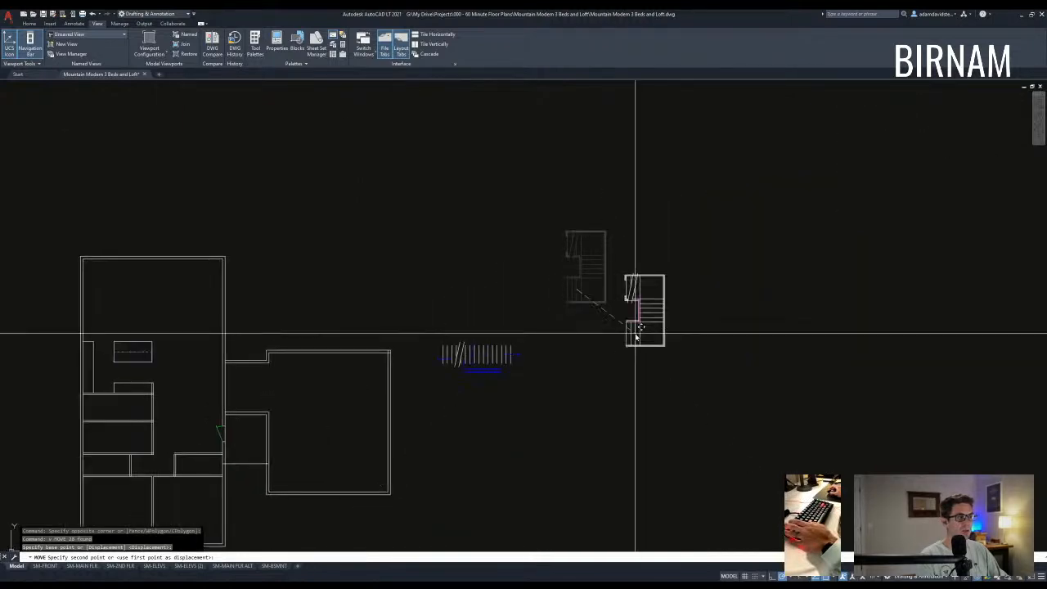
{"action": "left_click", "coordinate": [629, 332]}
{"action": "key", "text": "Escape"}
- Erase the gray wall hatch from the stair plan
{"action": "scroll", "coordinate": [641, 337], "scroll_direction": "up", "scroll_amount": 2}
{"action": "left_click", "coordinate": [643, 320]}
{"action": "left_click", "coordinate": [581, 247]}
{"action": "type", "text": "v"}
{"action": "key", "text": "Escape"}
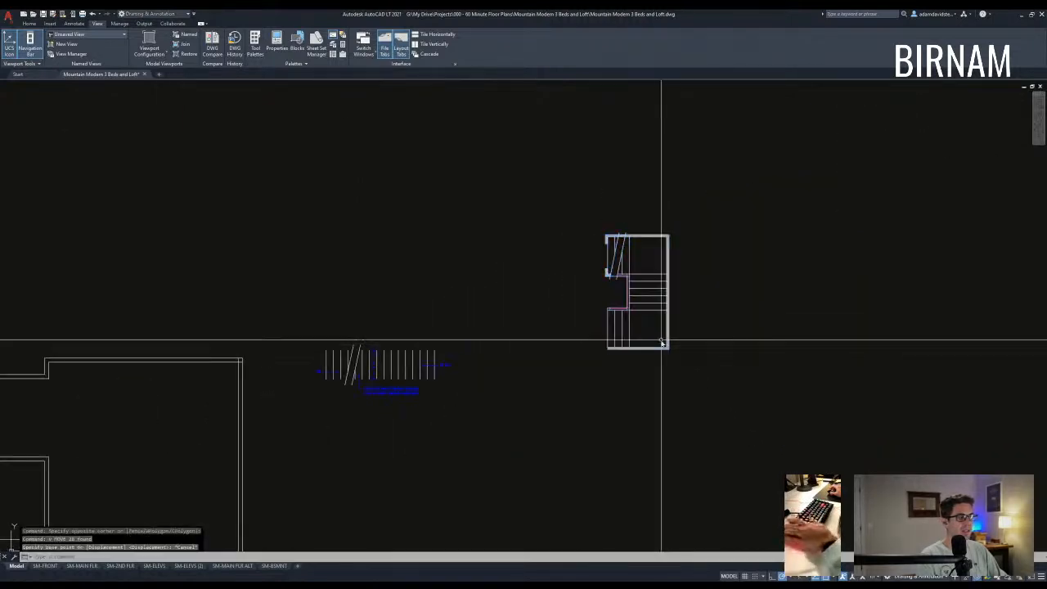
{"action": "key", "text": "Escape"}
{"action": "scroll", "coordinate": [660, 343], "scroll_direction": "up", "scroll_amount": 2}
{"action": "scroll", "coordinate": [582, 233], "scroll_direction": "up", "scroll_amount": 4}
{"action": "left_click", "coordinate": [550, 218]}
{"action": "type", "text": "e"}
{"action": "middle_click_drag", "start_coordinate": [616, 361], "coordinate": [543, 344]}
- Select the whole mirrored stair plan again
{"action": "scroll", "coordinate": [545, 347], "scroll_direction": "down", "scroll_amount": 4}
{"action": "left_click", "coordinate": [606, 396]}
{"action": "left_click", "coordinate": [496, 221]}
- Move the mirrored stairs into the upper-floor plan against the central wall corner
{"action": "type", "text": "v"}
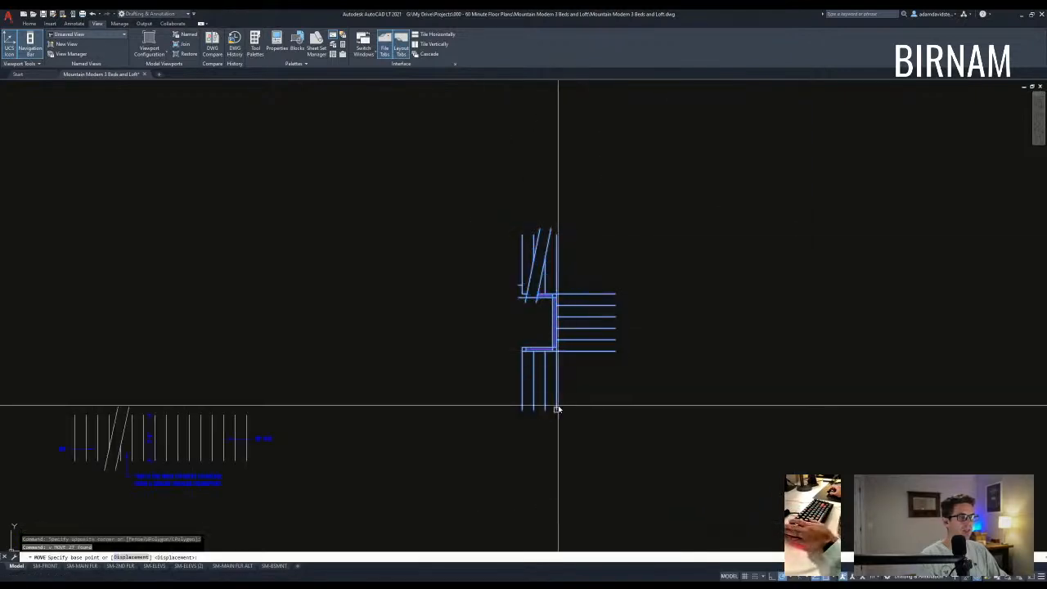
{"action": "left_click", "coordinate": [557, 409]}
{"action": "scroll", "coordinate": [619, 303], "scroll_direction": "down", "scroll_amount": 5}
{"action": "scroll", "coordinate": [556, 280], "scroll_direction": "up", "scroll_amount": 5}
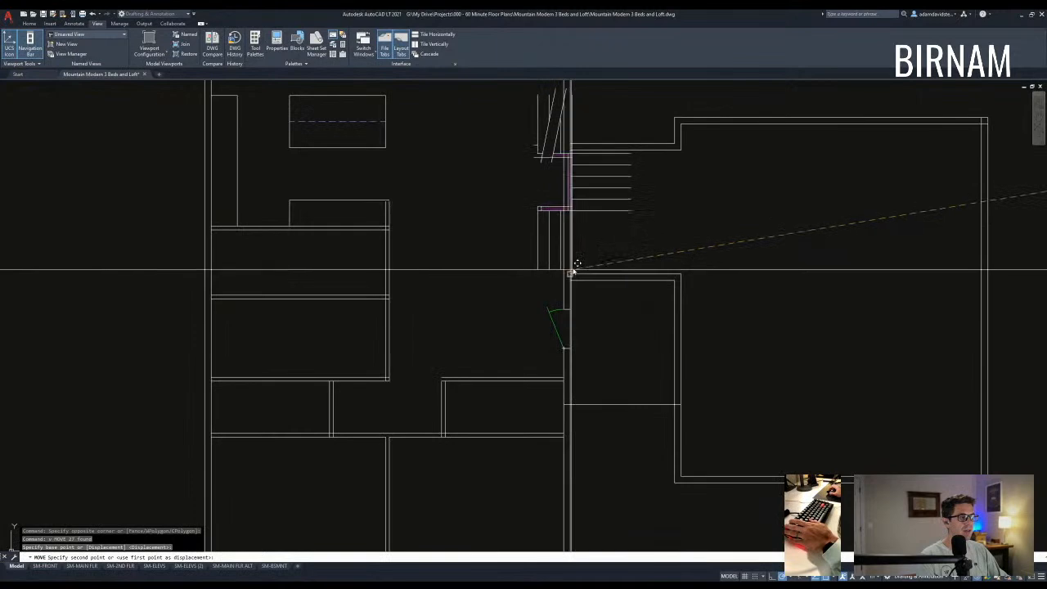
{"action": "left_click", "coordinate": [569, 274]}
{"action": "left_click", "coordinate": [510, 293]}
{"action": "middle_click_drag", "start_coordinate": [635, 91], "coordinate": [615, 160]}
{"action": "left_click", "coordinate": [630, 142]}
{"action": "type", "text": "v"}
{"action": "left_click", "coordinate": [611, 266]}
{"action": "left_click", "coordinate": [542, 283]}
- Draw a short line from the stairs to the wall
{"action": "type", "text": "l"}
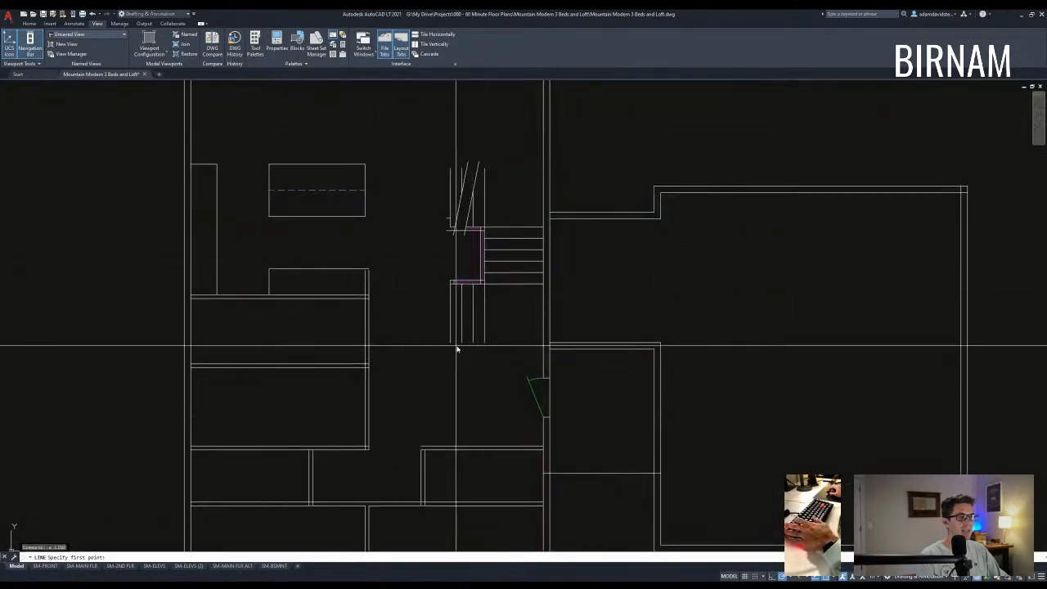
{"action": "left_click", "coordinate": [546, 342]}
{"action": "key", "text": "space"}
{"action": "type", "text": "a"}
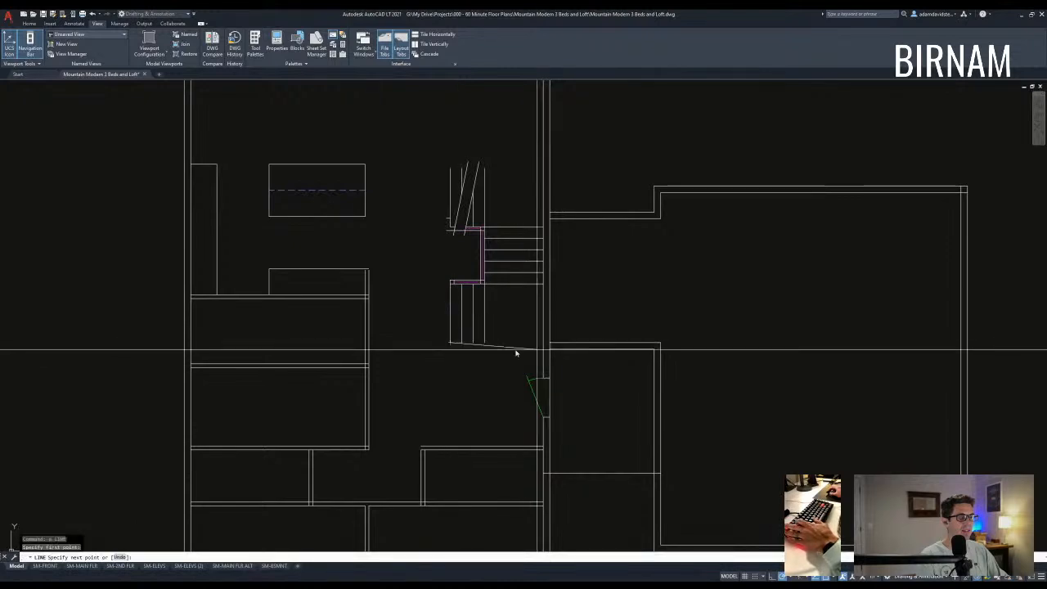
{"action": "key", "text": "Escape"}
{"action": "key", "text": "Escape"}
- Offset the landing line 4.5 downward to frame the landing
{"action": "type", "text": "o 4.5"}
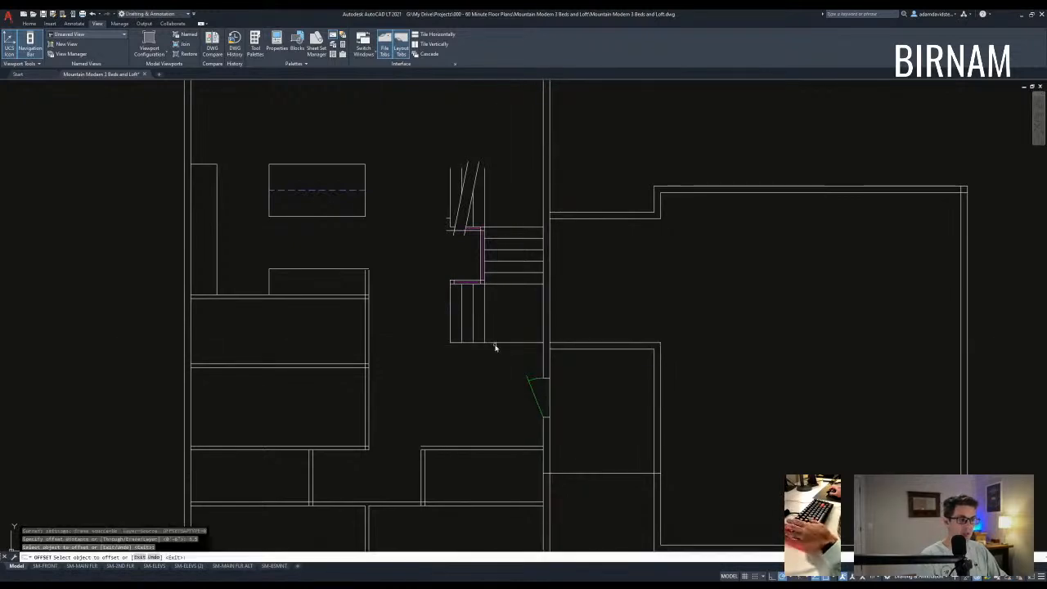
{"action": "left_click", "coordinate": [498, 344]}
{"action": "left_click", "coordinate": [497, 357]}
{"action": "key", "text": "Escape"}
{"action": "key", "text": "Escape"}
{"action": "middle_click_drag", "start_coordinate": [491, 307], "coordinate": [516, 377]}
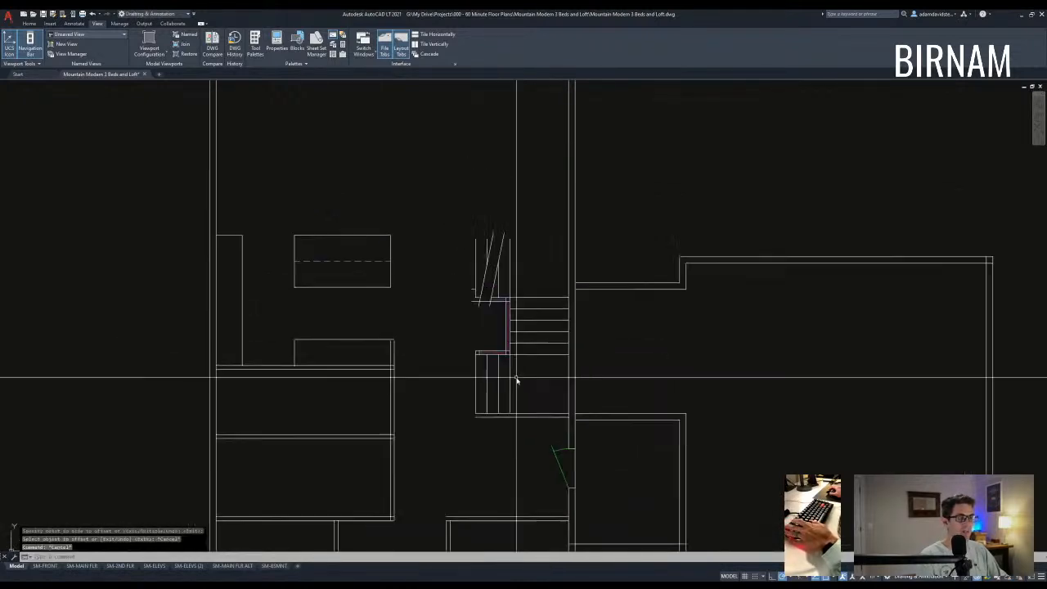
{"action": "type", "text": "l"}
{"action": "key", "text": "Escape"}
{"action": "key", "text": "Escape"}
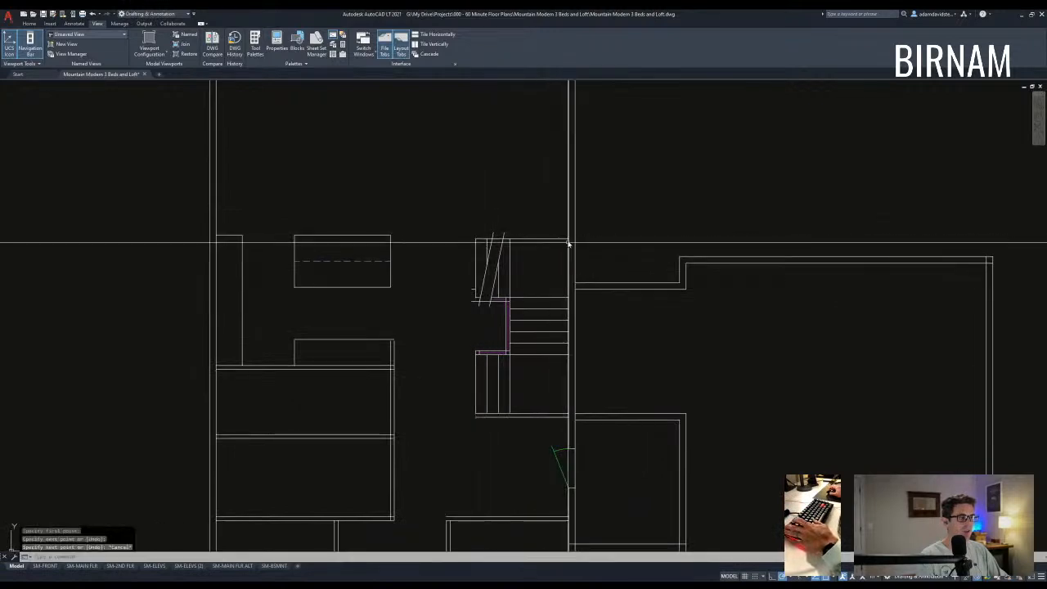
{"action": "middle_click_drag", "start_coordinate": [547, 306], "coordinate": [565, 335]}
- Offset the top stair line 3.5 upward above the stairs
{"action": "type", "text": "o 3.5"}
{"action": "left_click", "coordinate": [538, 269]}
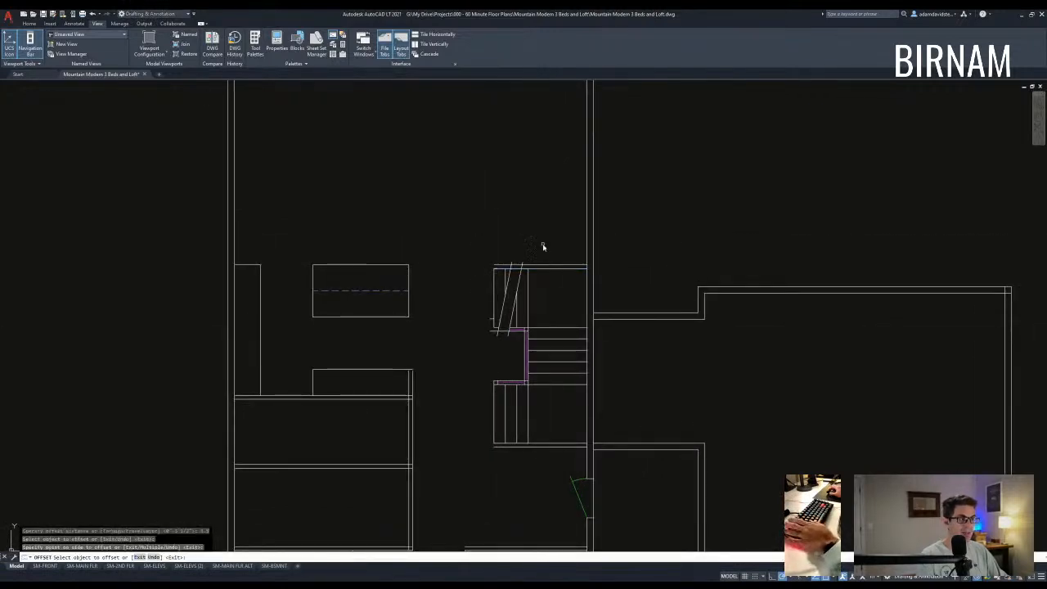
{"action": "left_click", "coordinate": [540, 257]}
{"action": "key", "text": "Escape"}
{"action": "key", "text": "Escape"}
{"action": "scroll", "coordinate": [489, 327], "scroll_direction": "up", "scroll_amount": 3}
- Erase the leftover short lines around the landing
{"action": "left_click", "coordinate": [481, 325]}
{"action": "left_click", "coordinate": [511, 296]}
{"action": "type", "text": "e"}
{"action": "key", "text": "Escape"}
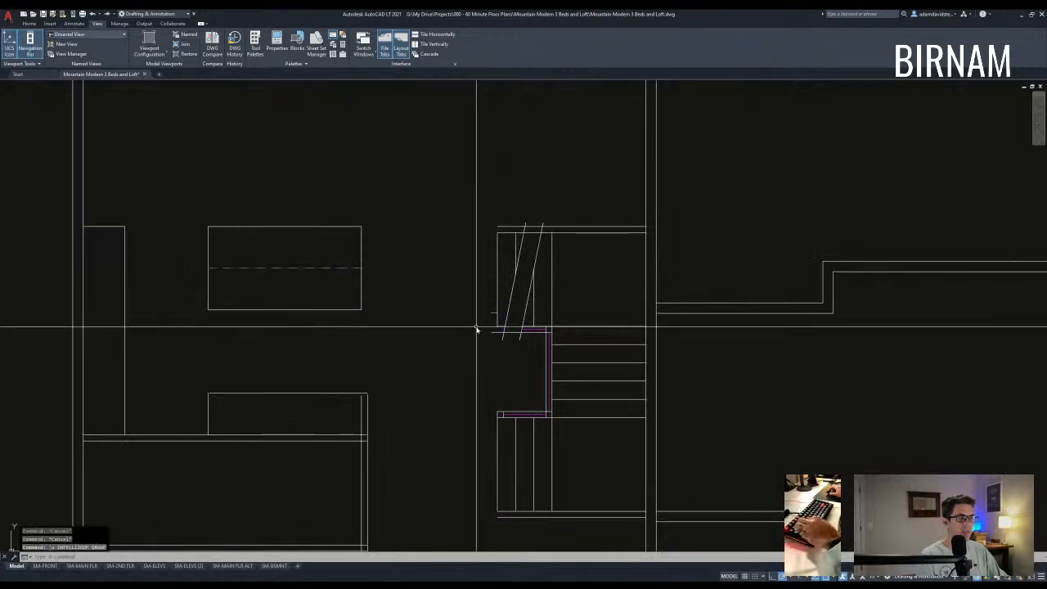
{"action": "left_click", "coordinate": [474, 324]}
{"action": "left_click", "coordinate": [521, 285]}
{"action": "scroll", "coordinate": [527, 318], "scroll_direction": "down", "scroll_amount": 2}
{"action": "scroll", "coordinate": [506, 319], "scroll_direction": "up", "scroll_amount": 4}
{"action": "key", "text": "Escape"}
{"action": "key", "text": "Escape"}
{"action": "left_click", "coordinate": [491, 315]}
{"action": "left_click", "coordinate": [555, 279]}
{"action": "type", "text": "e"}
{"action": "middle_click_drag", "start_coordinate": [531, 318], "coordinate": [527, 341]}
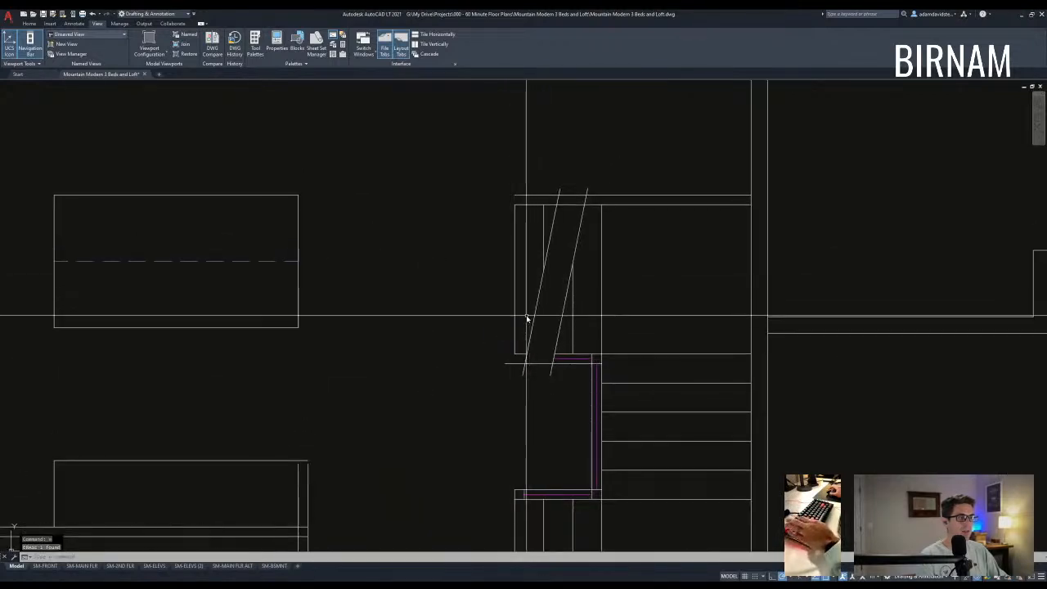
{"action": "scroll", "coordinate": [510, 360], "scroll_direction": "down", "scroll_amount": 2}
{"action": "key", "text": "Escape"}
- Start LINE and FILLET to close the wall corner, then cancel both
{"action": "key", "text": "Escape"}
{"action": "type", "text": "l"}
{"action": "key", "text": "Return"}
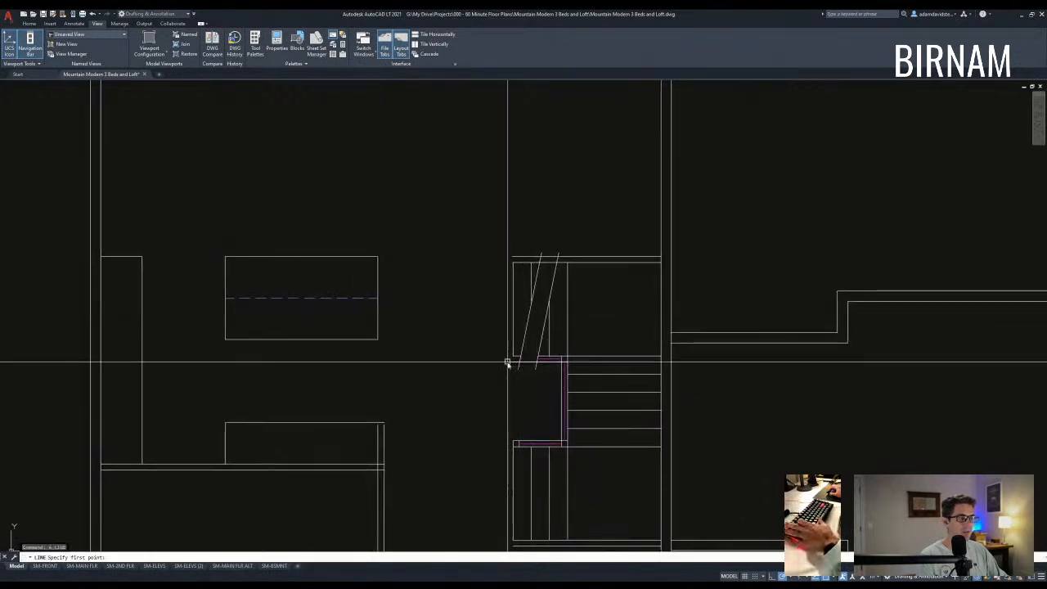
{"action": "key", "text": "Escape"}
{"action": "type", "text": "f"}
{"action": "key", "text": "Return"}
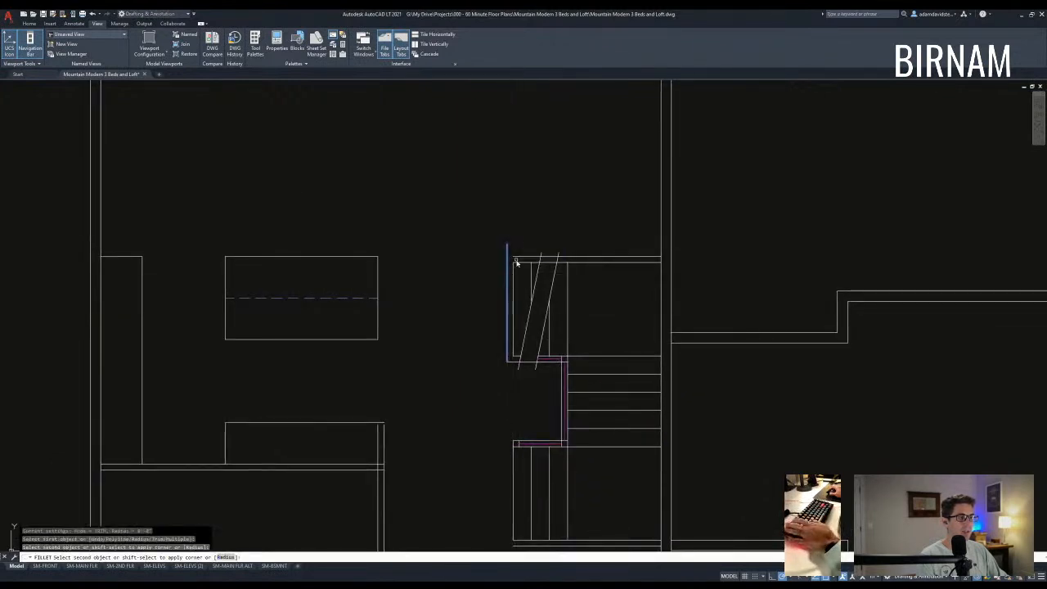
{"action": "key", "text": "Escape"}
{"action": "key", "text": "Escape"}
{"action": "scroll", "coordinate": [523, 310], "scroll_direction": "down", "scroll_amount": 4}
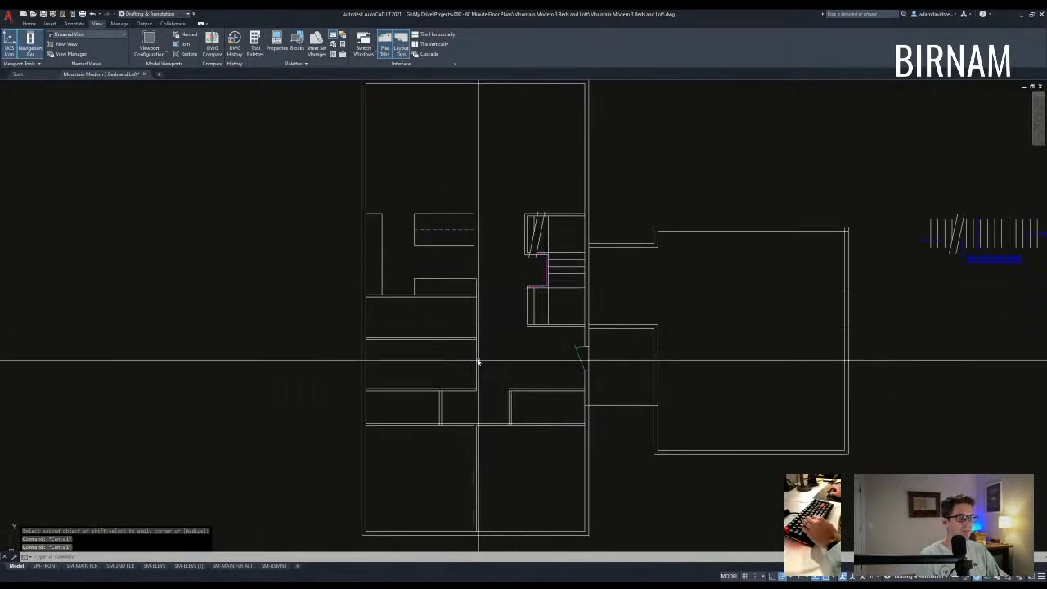
{"action": "scroll", "coordinate": [434, 317], "scroll_direction": "up", "scroll_amount": 2}
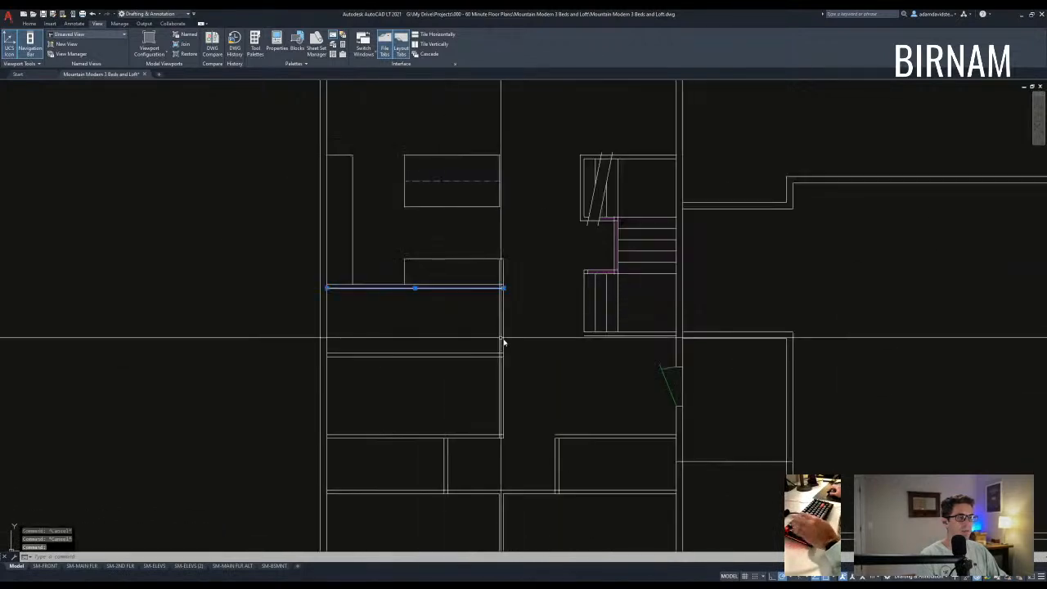
- Select walls and fixtures for a STRETCH, then cancel it
{"action": "left_click", "coordinate": [452, 292]}
{"action": "scroll", "coordinate": [511, 368], "scroll_direction": "down", "scroll_amount": 2}
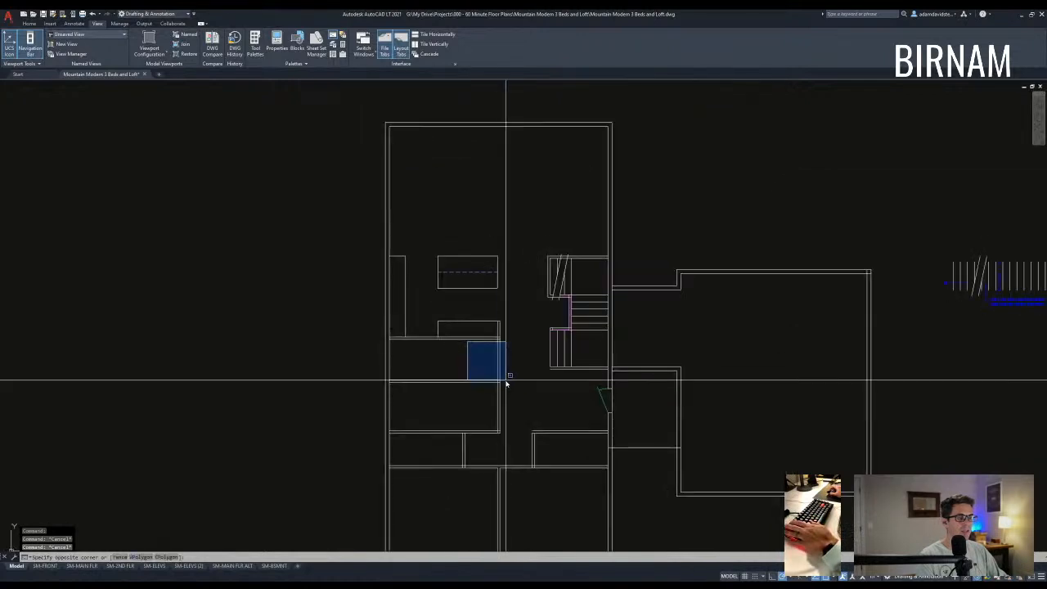
{"action": "key", "text": "Escape"}
{"action": "key", "text": "Escape"}
{"action": "type", "text": "s"}
{"action": "key", "text": "space"}
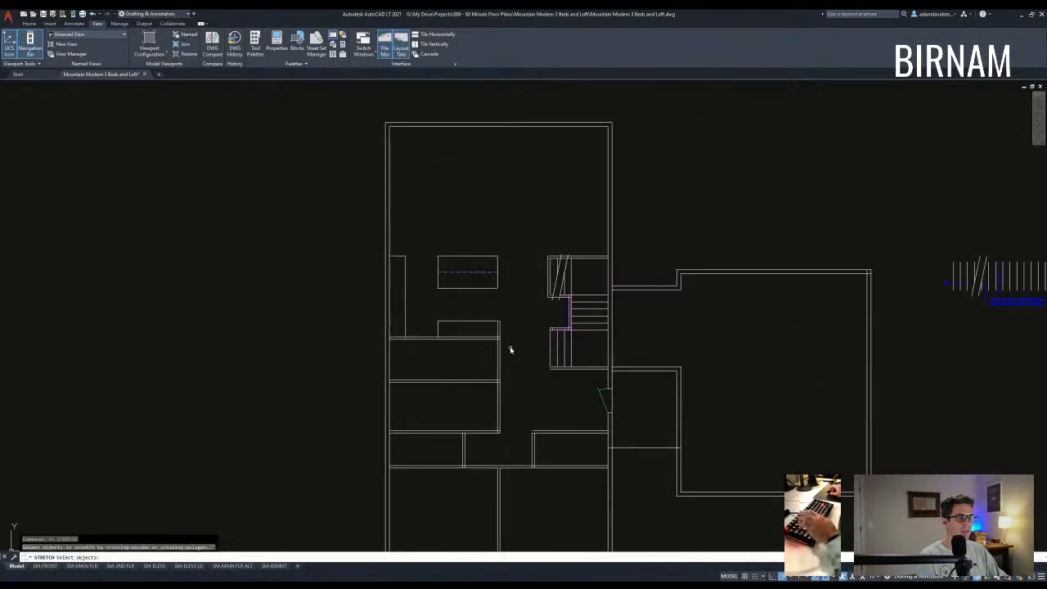
{"action": "left_click", "coordinate": [512, 349]}
{"action": "left_click", "coordinate": [293, 197]}
{"action": "key", "text": "space"}
{"action": "left_click", "coordinate": [297, 263]}
{"action": "key", "text": "Escape"}
{"action": "key", "text": "Escape"}
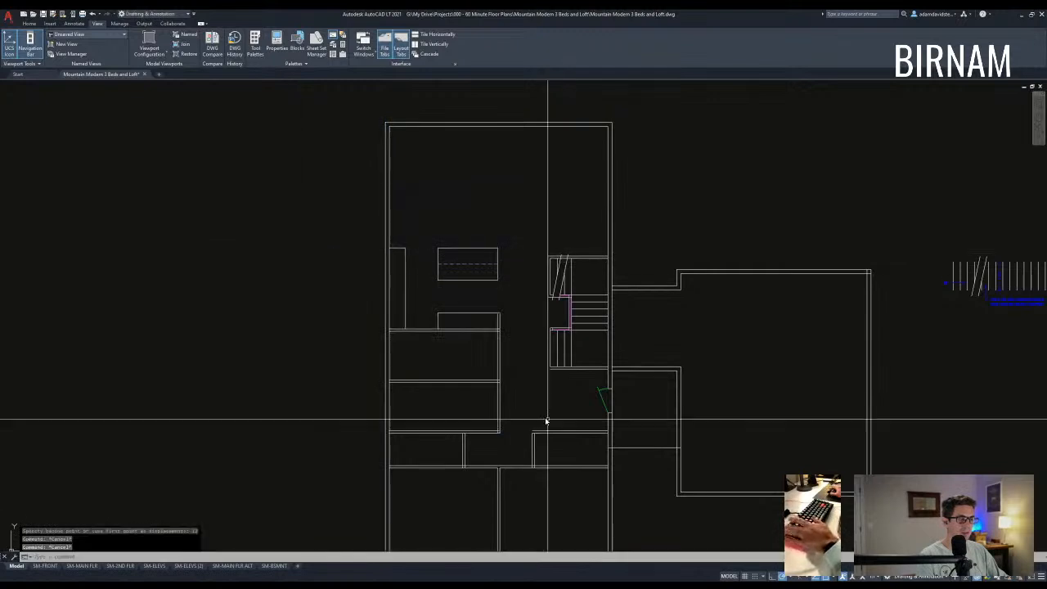
- Draw a vertical wall line dividing the rooms on the left side
{"action": "middle_click_drag", "start_coordinate": [504, 362], "coordinate": [496, 354]}
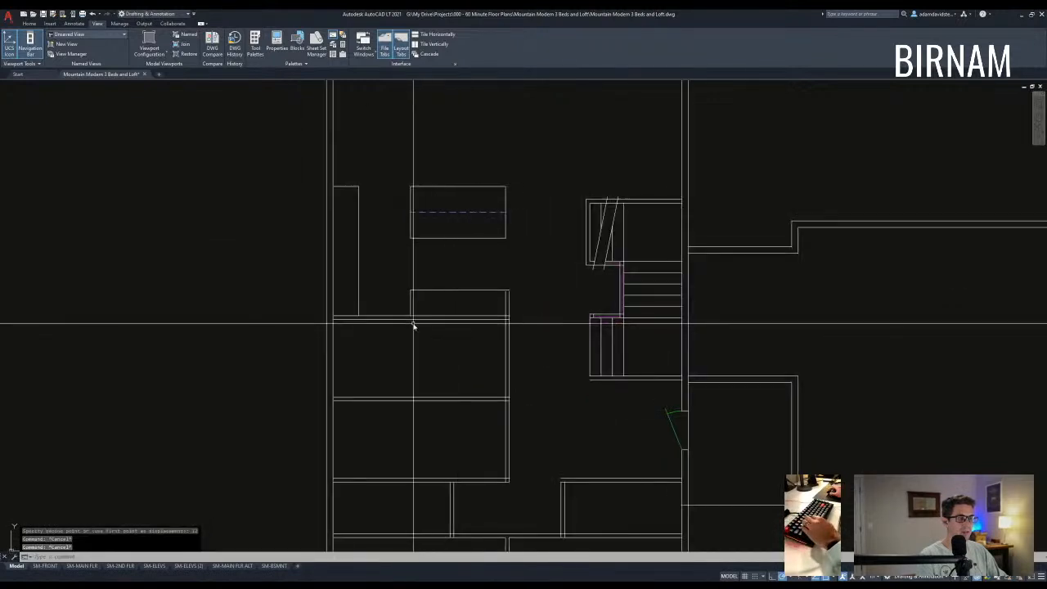
{"action": "key", "text": "l"}
{"action": "key", "text": "Return"}
{"action": "left_click", "coordinate": [411, 318]}
{"action": "key", "text": "Escape"}
{"action": "key", "text": "Escape"}
{"action": "key", "text": "Escape"}
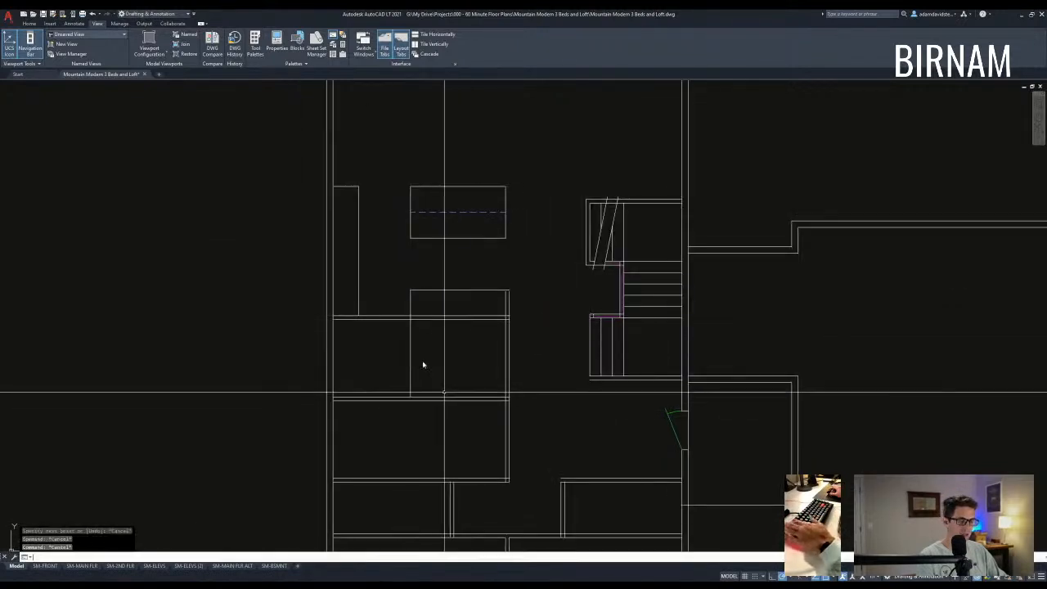
- Start a 3.5 offset, cancel it, and pan out over the plan
{"action": "type", "text": "o"}
{"action": "key", "text": "Return"}
{"action": "type", "text": "3.5"}
{"action": "key", "text": "Return"}
{"action": "key", "text": "Escape"}
{"action": "scroll", "coordinate": [498, 389], "scroll_direction": "down", "scroll_amount": 2}
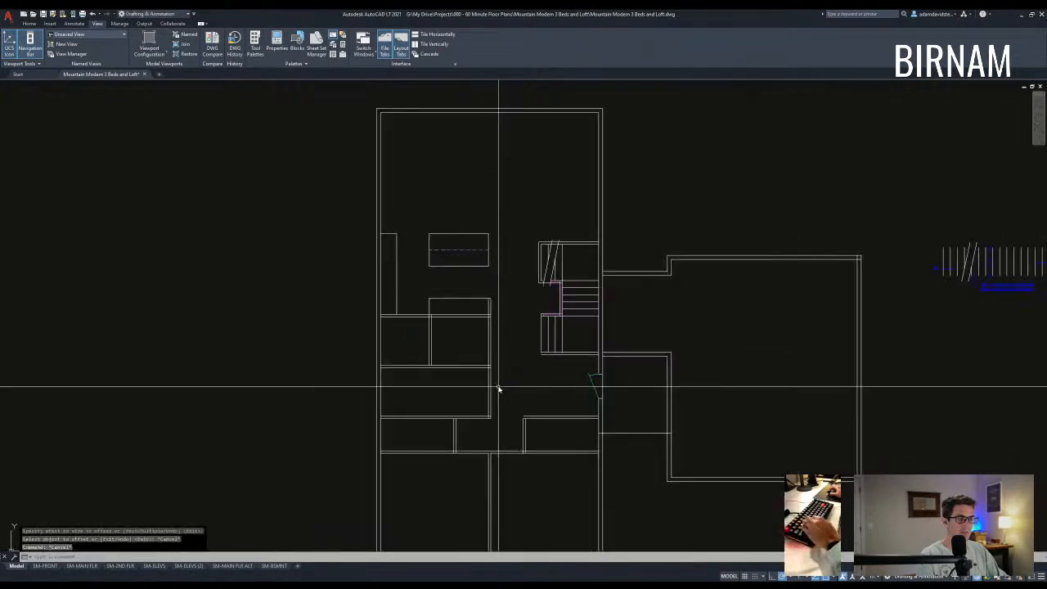
{"action": "middle_click_drag", "start_coordinate": [536, 419], "coordinate": [512, 451]}
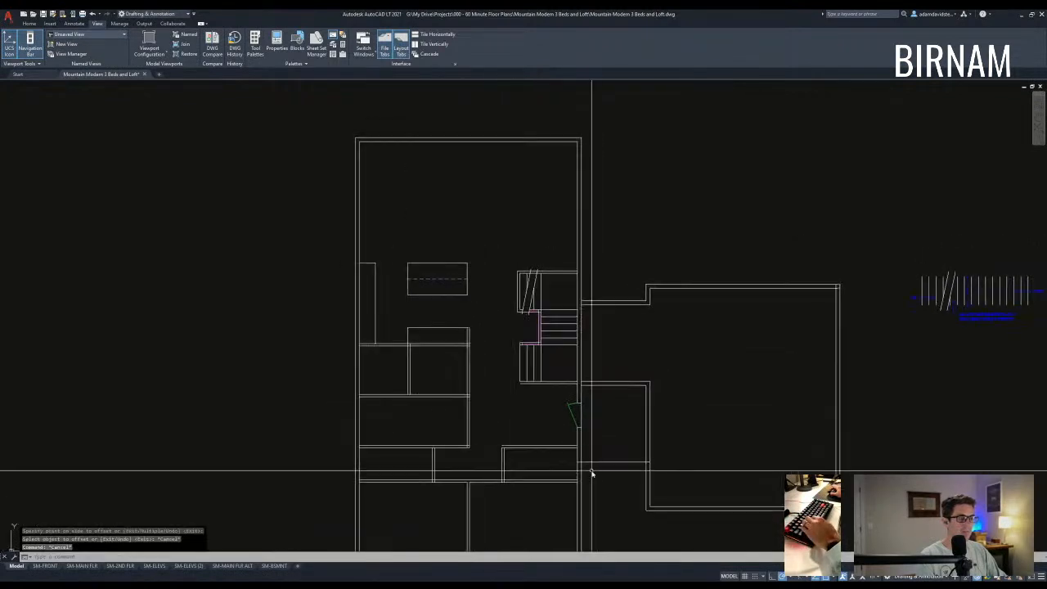
{"action": "middle_click_drag", "start_coordinate": [597, 486], "coordinate": [545, 452]}
{"action": "scroll", "coordinate": [545, 452], "scroll_direction": "down", "scroll_amount": 8}
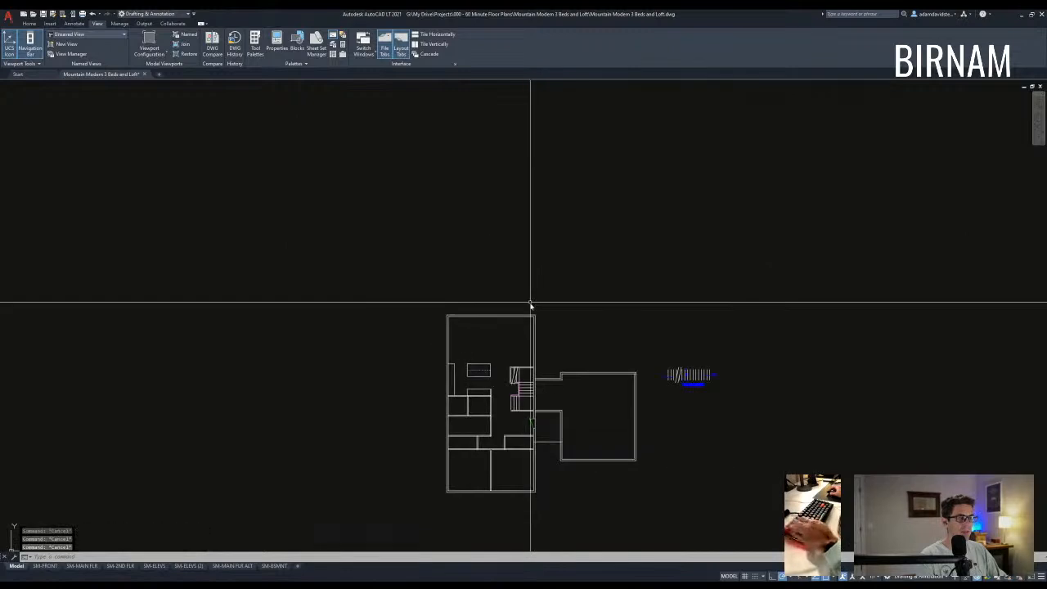
{"action": "scroll", "coordinate": [322, 351], "scroll_direction": "up", "scroll_amount": 5}
- Copy the GARAGE label down into the empty lower room
{"action": "scroll", "coordinate": [278, 370], "scroll_direction": "up", "scroll_amount": 5}
{"action": "left_click", "coordinate": [306, 304]}
{"action": "type", "text": "zv"}
{"action": "left_click", "coordinate": [306, 305]}
{"action": "scroll", "coordinate": [306, 306], "scroll_direction": "down", "scroll_amount": 7}
{"action": "middle_click_drag", "start_coordinate": [703, 457], "coordinate": [311, 253]}
{"action": "scroll", "coordinate": [311, 254], "scroll_direction": "down", "scroll_amount": 4}
{"action": "scroll", "coordinate": [523, 345], "scroll_direction": "up", "scroll_amount": 10}
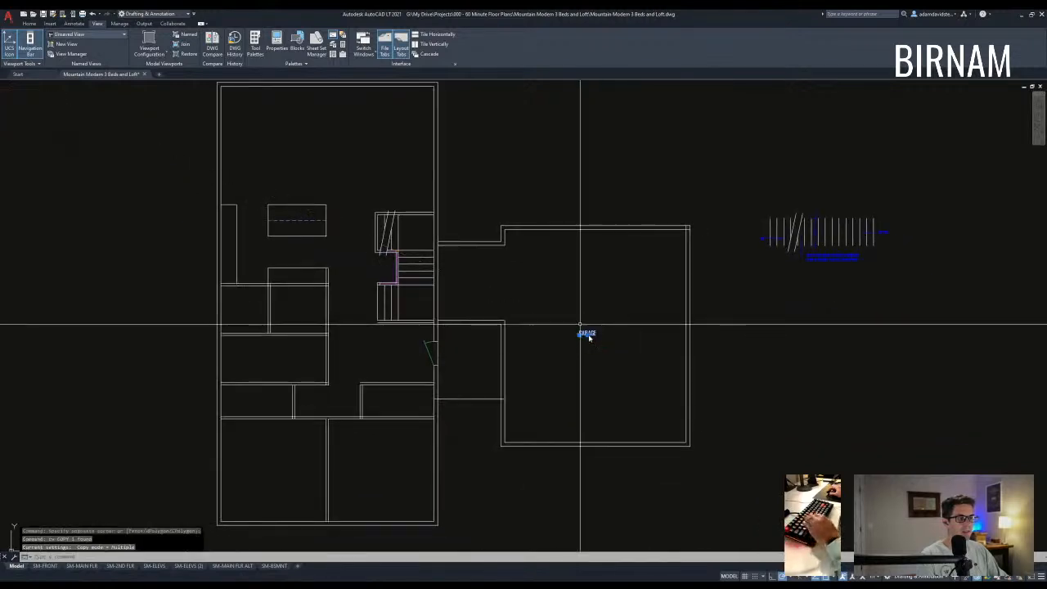
{"action": "middle_click_drag", "start_coordinate": [386, 453], "coordinate": [412, 376]}
{"action": "left_click", "coordinate": [404, 391]}
{"action": "key", "text": "Escape"}
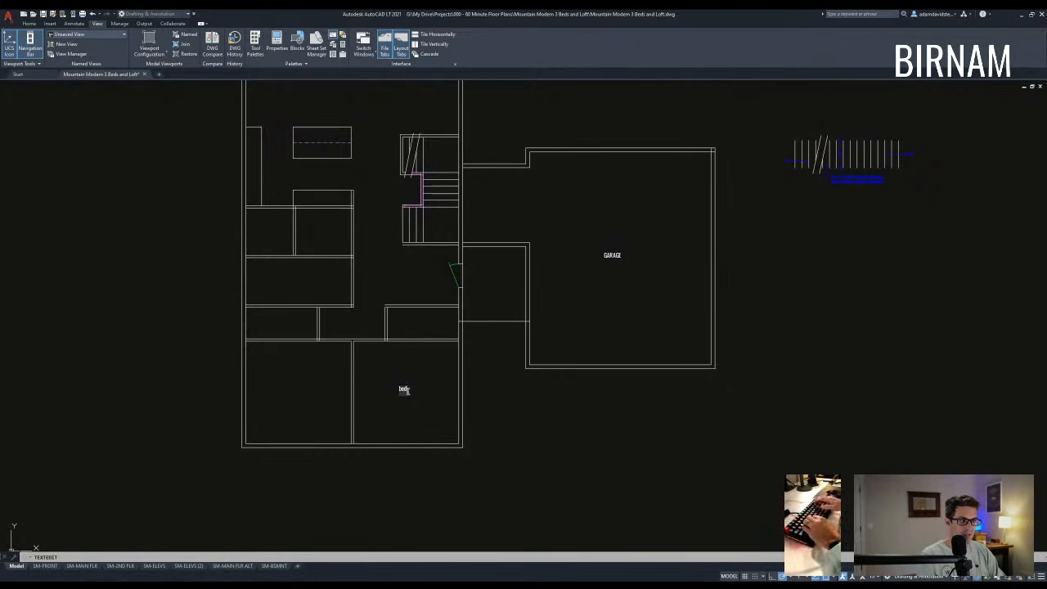
- Finish retyping that copied label as BEDROOM
{"action": "type", "text": "OM"}
{"action": "key", "text": "Return"}
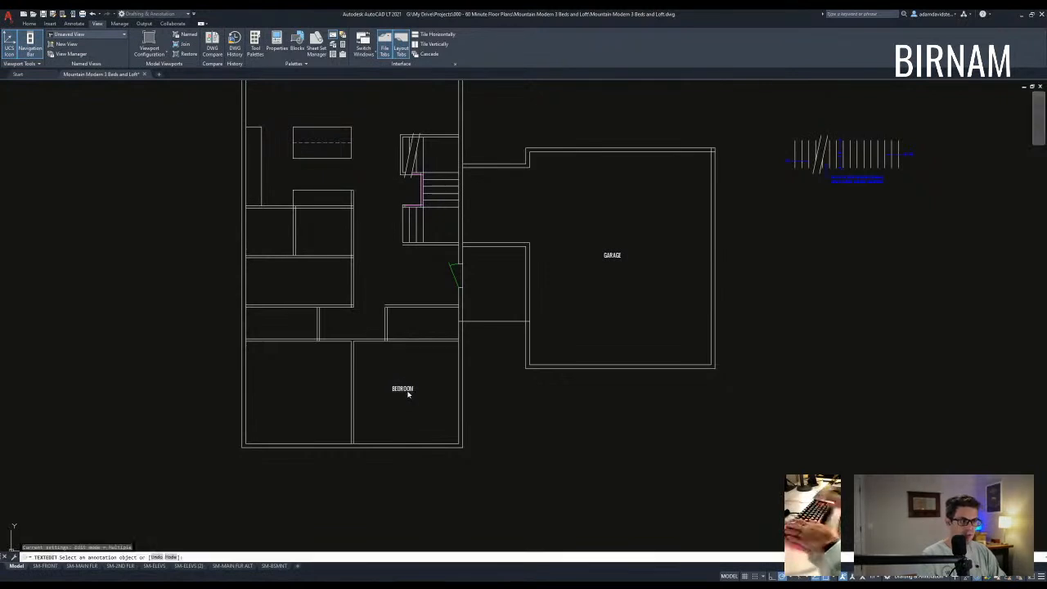
{"action": "key", "text": "Escape"}
- Copy the BEDROOM label into two more rooms, including the left room
{"action": "left_click", "coordinate": [422, 401]}
{"action": "left_click", "coordinate": [381, 362]}
{"action": "type", "text": "co"}
{"action": "key", "text": "space"}
{"action": "left_click", "coordinate": [402, 389]}
{"action": "left_click", "coordinate": [297, 389]}
{"action": "middle_click_drag", "start_coordinate": [317, 334], "coordinate": [340, 388]}
{"action": "left_click", "coordinate": [320, 333]}
{"action": "key", "text": "Escape"}
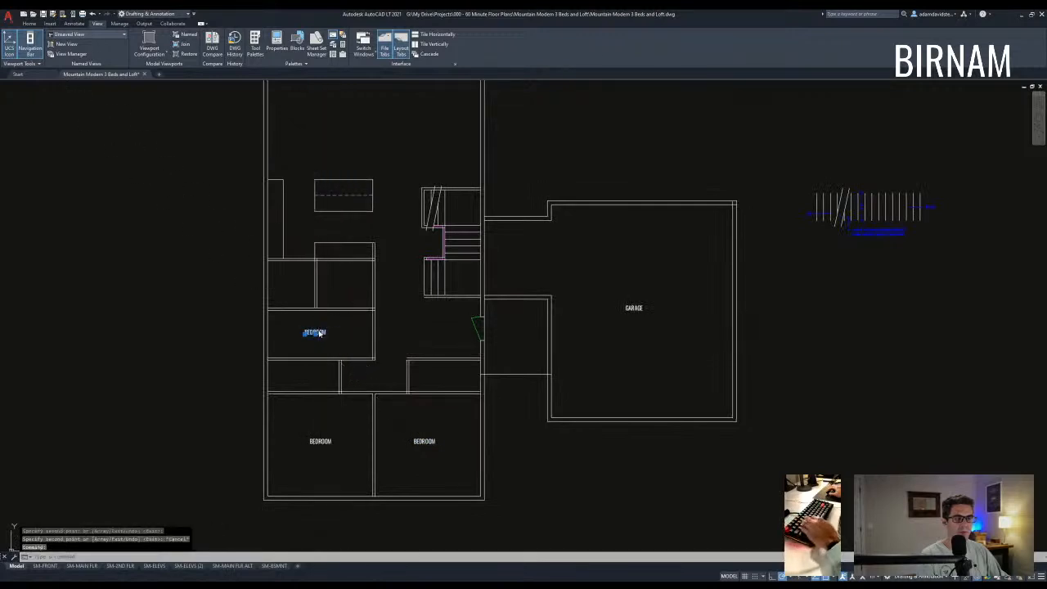
- Copy the BATHROOM label into the small room above and retype it as PANTRY
{"action": "left_click", "coordinate": [319, 339]}
{"action": "type", "text": "co"}
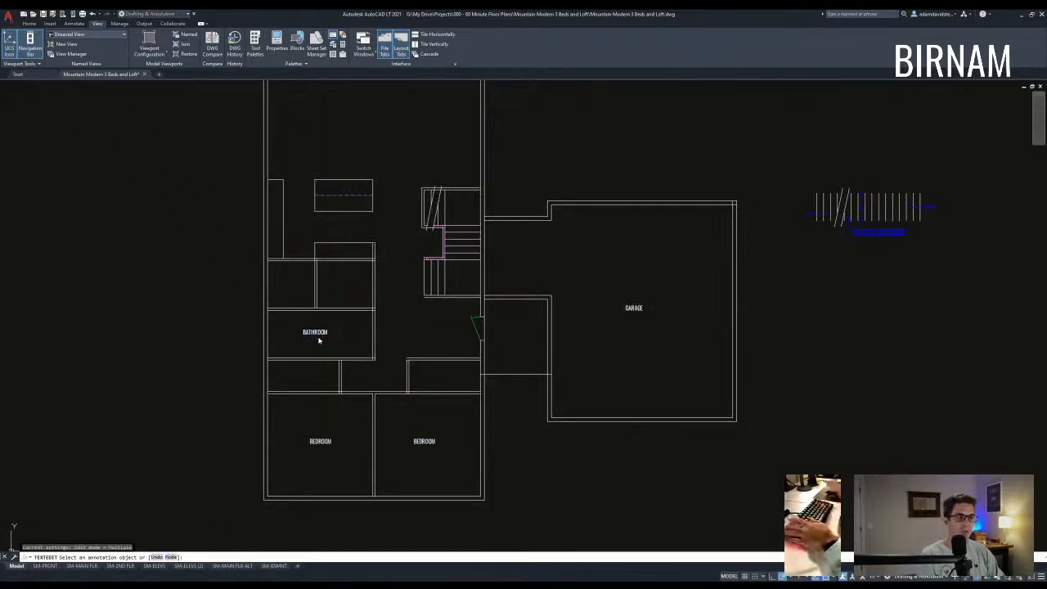
{"action": "key", "text": "space"}
{"action": "left_click", "coordinate": [316, 335]}
{"action": "scroll", "coordinate": [319, 340], "scroll_direction": "up", "scroll_amount": 2}
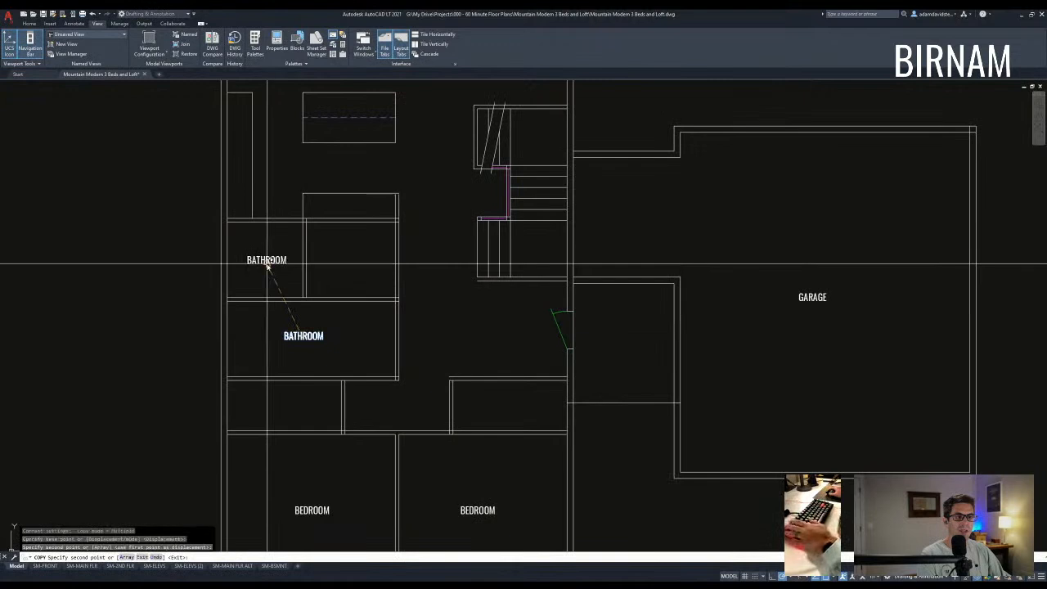
{"action": "left_click", "coordinate": [262, 259]}
{"action": "key", "text": "Escape"}
{"action": "double_click", "coordinate": [263, 259]}
{"action": "type", "text": "PANTRY"}
{"action": "key", "text": "Return"}
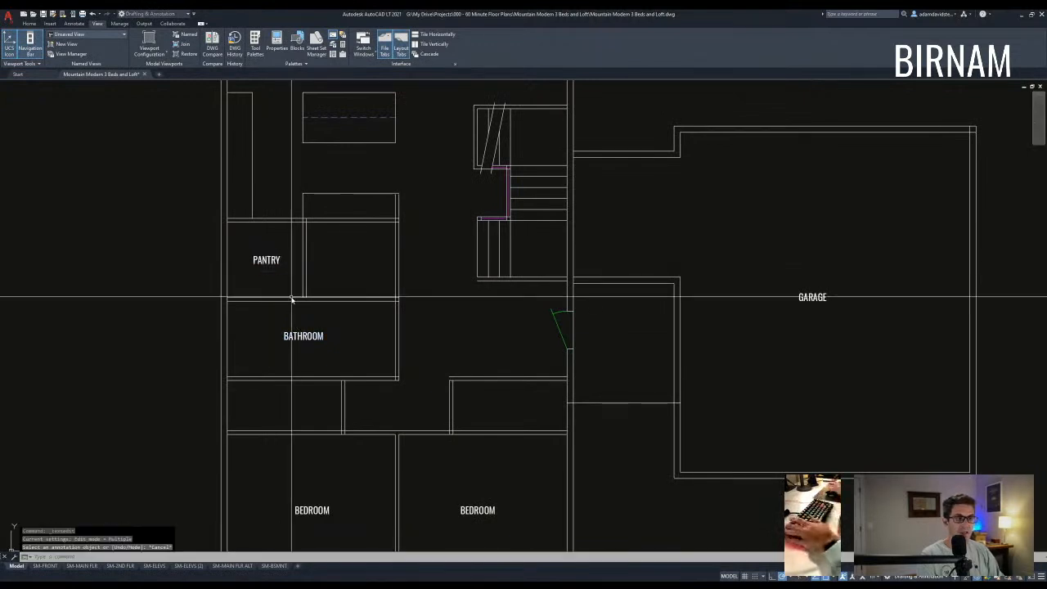
- Copy the PANTRY label into the room to the right and rename it LAUNDRY
{"action": "left_click", "coordinate": [294, 277]}
{"action": "left_click", "coordinate": [264, 252]}
{"action": "type", "text": "co"}
{"action": "key", "text": "space"}
{"action": "left_click", "coordinate": [274, 254]}
{"action": "left_click", "coordinate": [359, 251]}
{"action": "key", "text": "Escape"}
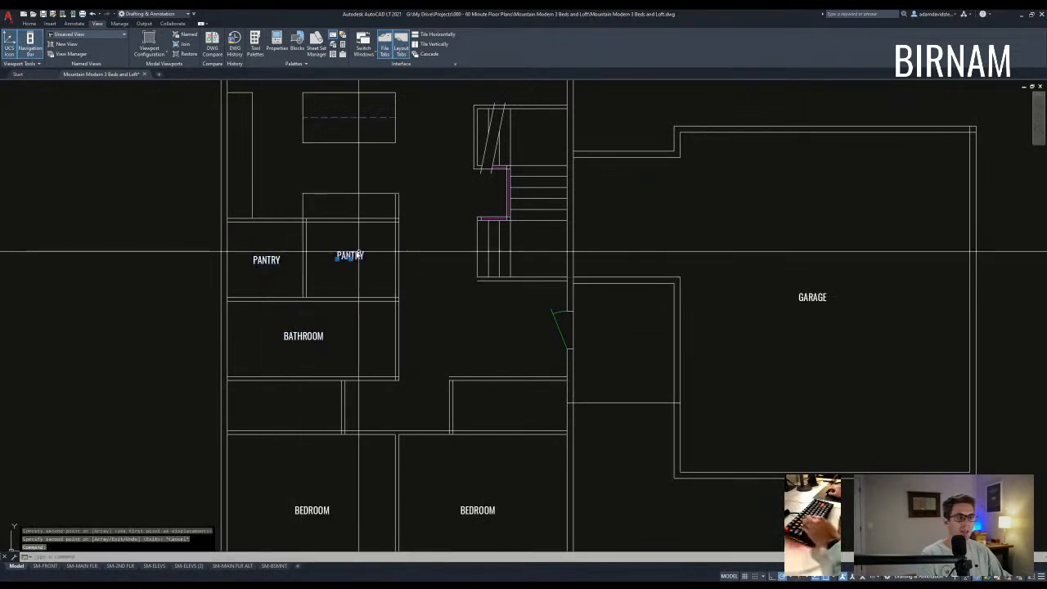
{"action": "double_click", "coordinate": [358, 252]}
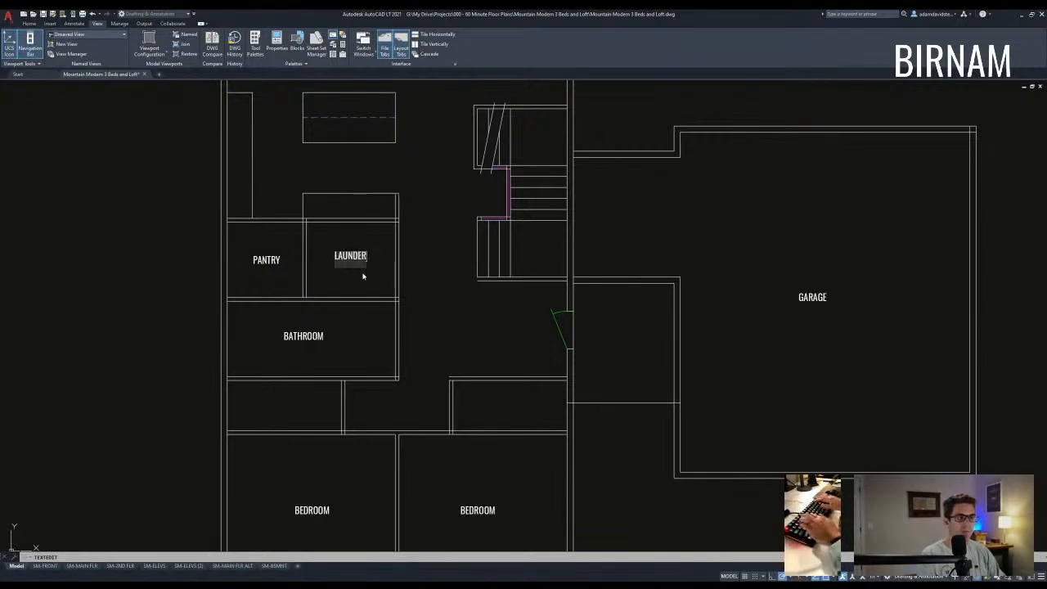
{"action": "type", "text": "LAUNDRY"}
{"action": "key", "text": "Return"}
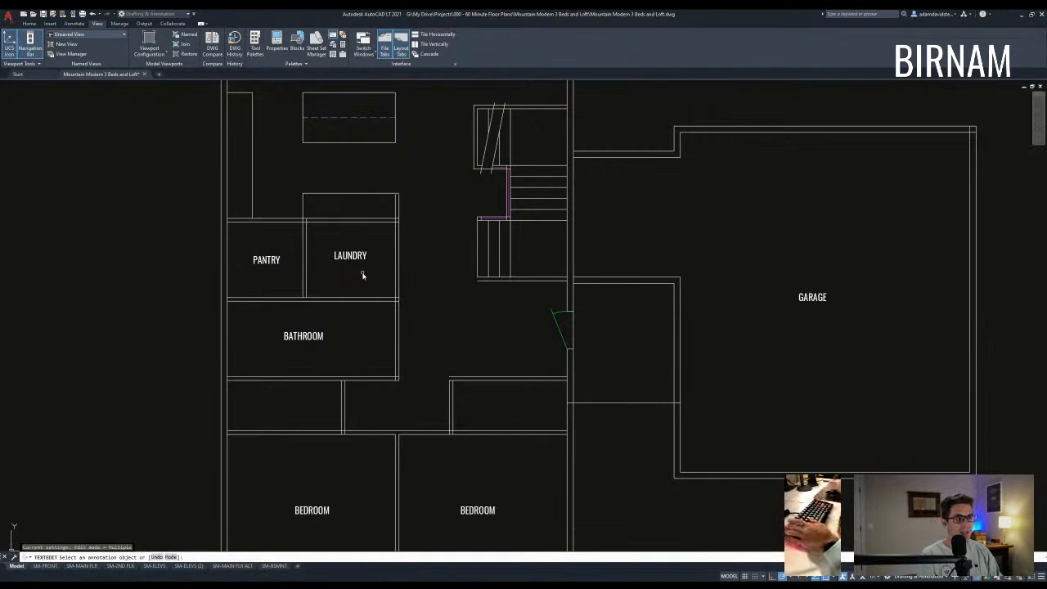
{"action": "key", "text": "Escape"}
- Copy the LAUNDRY label into the room below and rename it CLOSETS
{"action": "left_click", "coordinate": [353, 273]}
{"action": "type", "text": "cv"}
{"action": "key", "text": "space"}
{"action": "left_click", "coordinate": [355, 248]}
{"action": "left_click", "coordinate": [339, 279]}
{"action": "key", "text": "space"}
{"action": "left_click", "coordinate": [352, 260]}
{"action": "left_click", "coordinate": [281, 409]}
{"action": "key", "text": "Escape"}
{"action": "double_click", "coordinate": [280, 404]}
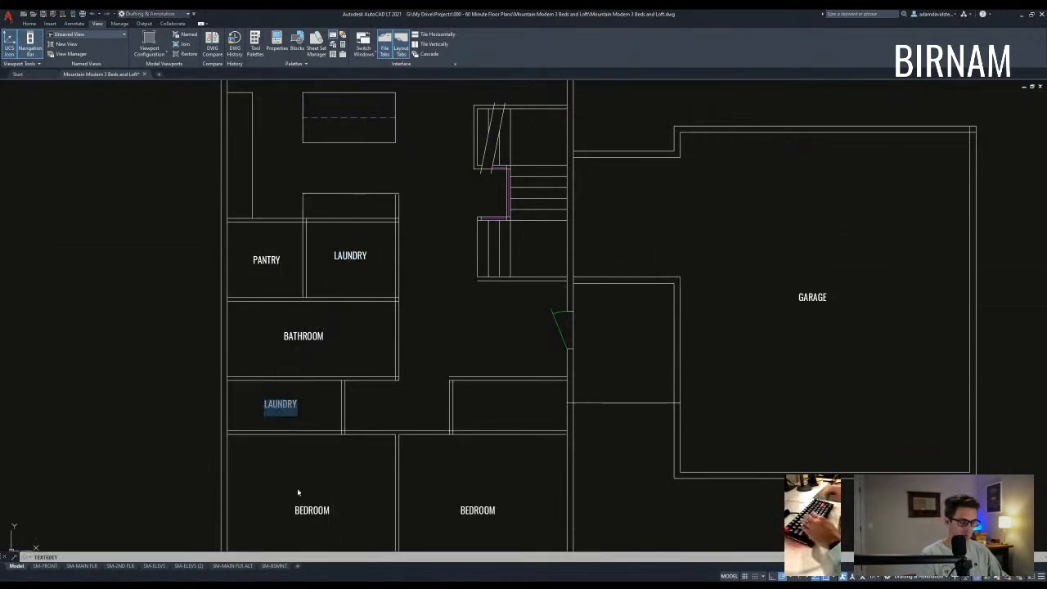
{"action": "type", "text": "CLOSETS"}
{"action": "key", "text": "Return"}
{"action": "key", "text": "Escape"}
- Copy the CLOSETS label into the right-hand closet
{"action": "type", "text": "cv"}
{"action": "key", "text": "space"}
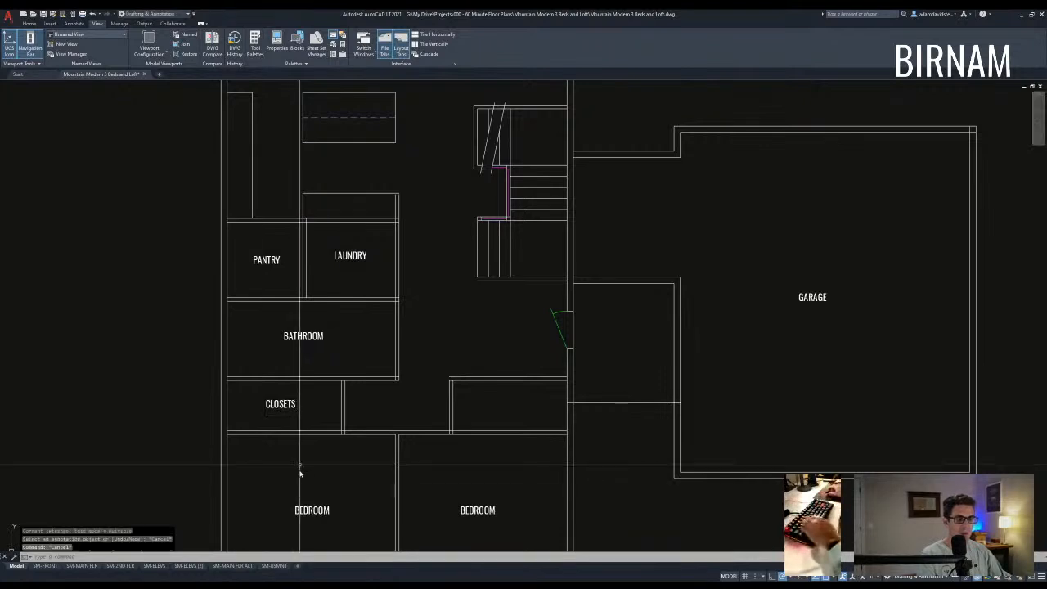
{"action": "left_click", "coordinate": [280, 404]}
{"action": "left_click", "coordinate": [507, 404]}
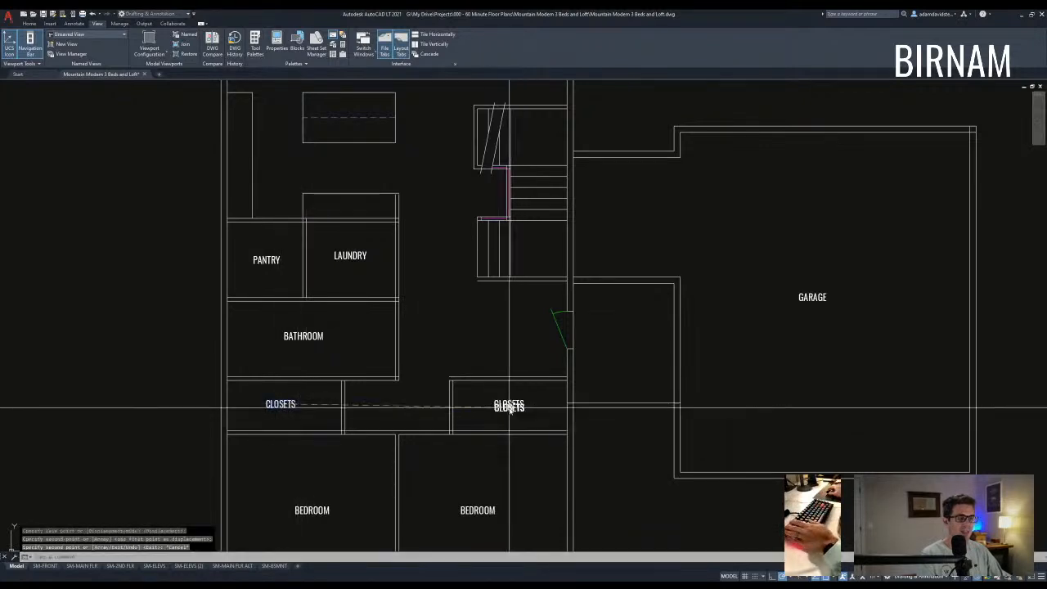
{"action": "key", "text": "Escape"}
{"action": "key", "text": "Escape"}
- Copy the GARAGE label into the hallway and rename it ENTRY
{"action": "scroll", "coordinate": [691, 360], "scroll_direction": "down", "scroll_amount": 3}
{"action": "key", "text": "Escape"}
{"action": "key", "text": "Escape"}
{"action": "left_click", "coordinate": [657, 363]}
{"action": "type", "text": "cv"}
{"action": "key", "text": "space"}
{"action": "left_click", "coordinate": [657, 363]}
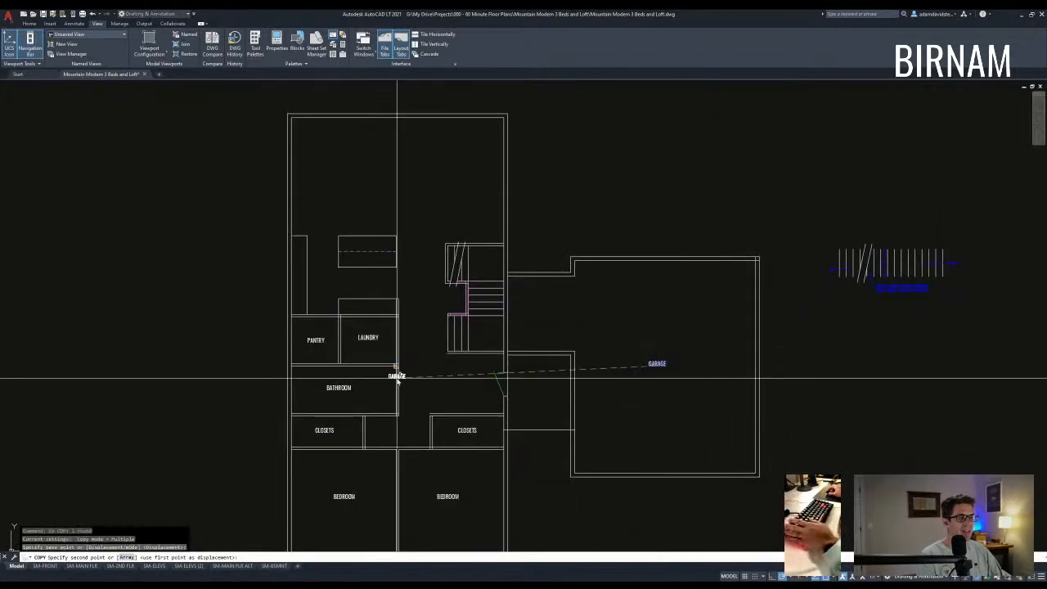
{"action": "scroll", "coordinate": [449, 386], "scroll_direction": "up", "scroll_amount": 3}
{"action": "left_click", "coordinate": [461, 378]}
{"action": "key", "text": "Escape"}
{"action": "double_click", "coordinate": [459, 378]}
{"action": "type", "text": "ENT"}
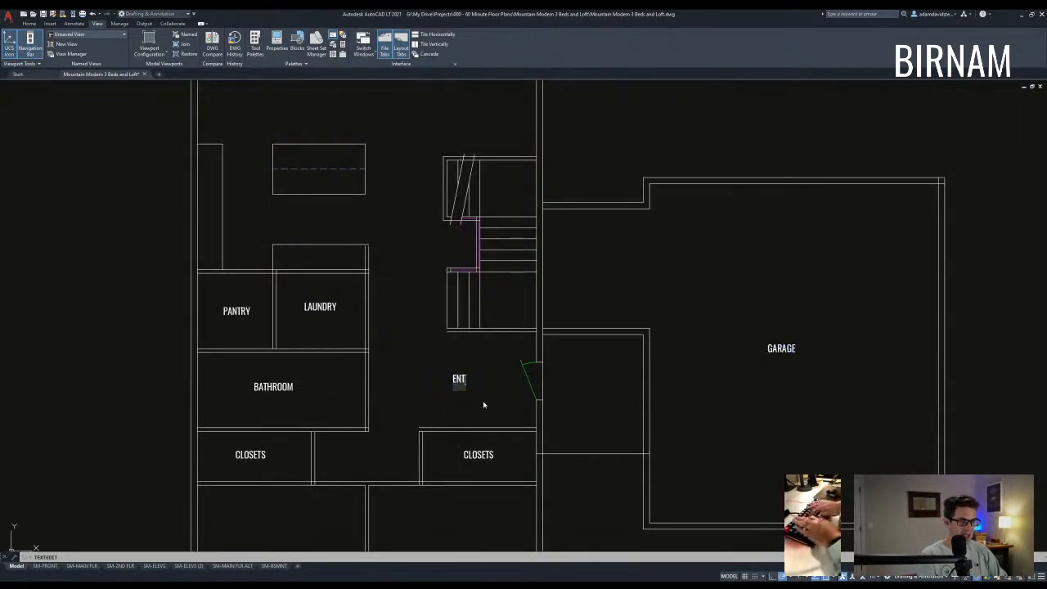
{"action": "type", "text": "RY"}
{"action": "key", "text": "Return"}
- Copy the ENTRY label into the porch room and rename it PORCH
{"action": "left_click", "coordinate": [459, 378]}
{"action": "type", "text": "cv"}
{"action": "key", "text": "space"}
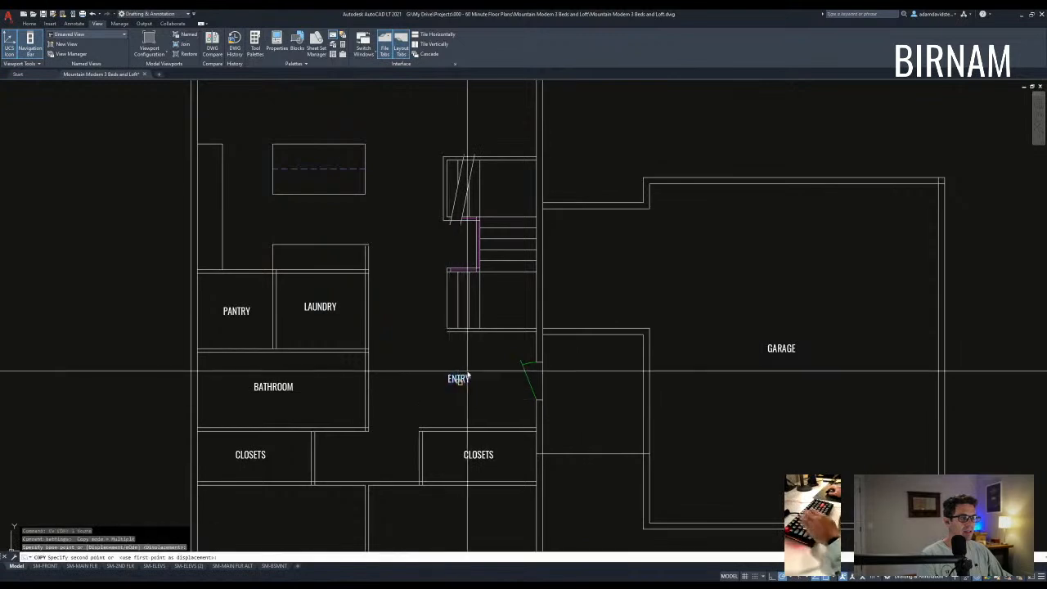
{"action": "left_click", "coordinate": [466, 382]}
{"action": "left_click", "coordinate": [599, 400]}
{"action": "key", "text": "Escape"}
{"action": "double_click", "coordinate": [594, 396]}
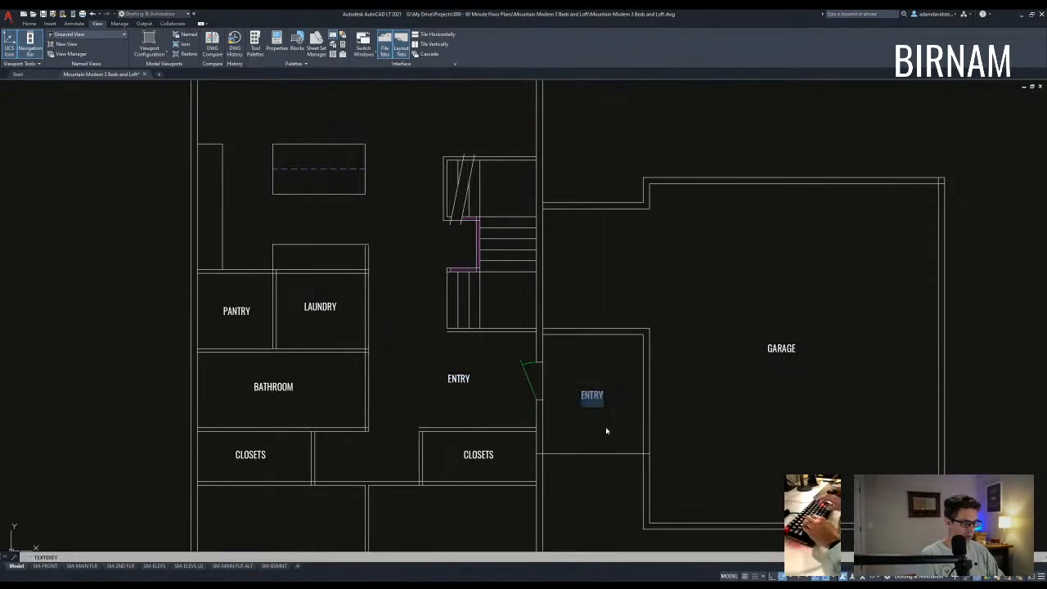
{"action": "type", "text": "PORCH"}
{"action": "key", "text": "Escape"}
{"action": "key", "text": "Escape"}
{"action": "scroll", "coordinate": [606, 431], "scroll_direction": "down", "scroll_amount": 5}
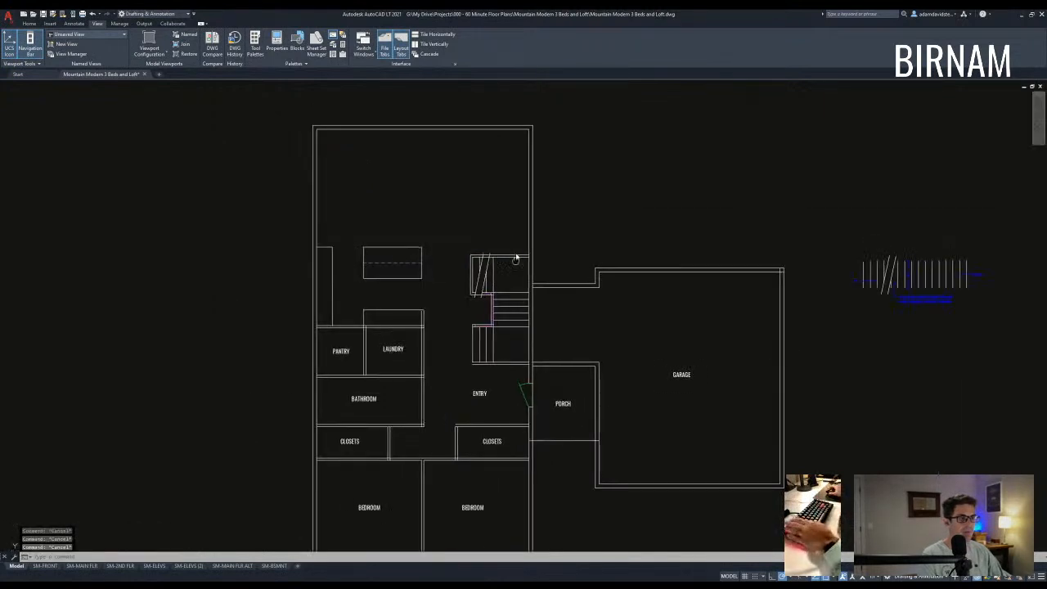
- Draw a horizontal line across the upper plan running past the left wall
{"action": "middle_click_drag", "start_coordinate": [486, 353], "coordinate": [489, 366]}
{"action": "middle_click_drag", "start_coordinate": [453, 401], "coordinate": [459, 410]}
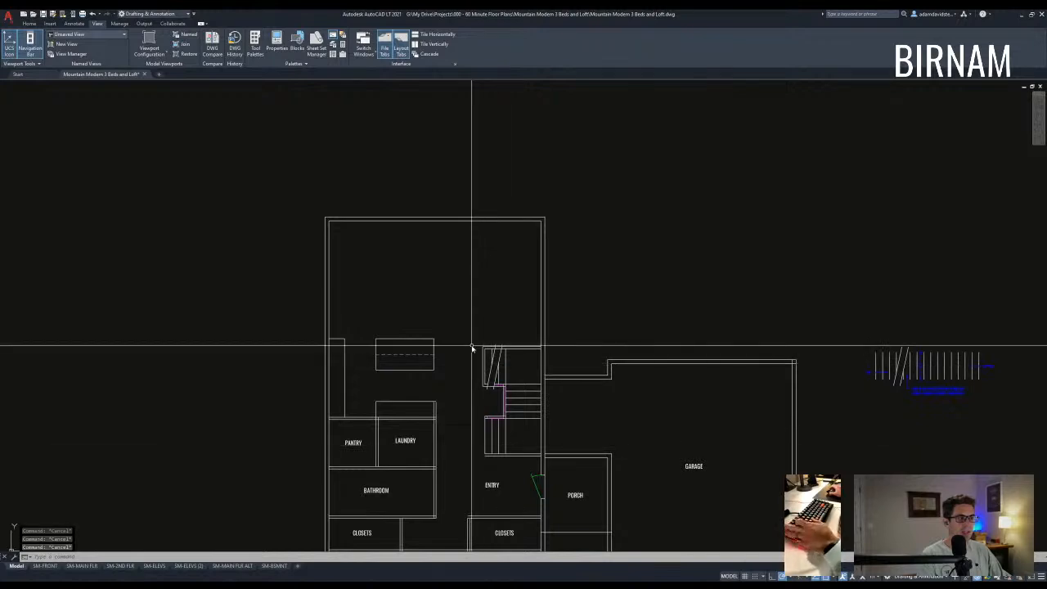
{"action": "scroll", "coordinate": [471, 348], "scroll_direction": "up", "scroll_amount": 2}
{"action": "type", "text": "l"}
{"action": "key", "text": "Return"}
{"action": "scroll", "coordinate": [491, 352], "scroll_direction": "down", "scroll_amount": 2}
{"action": "left_click", "coordinate": [303, 349]}
{"action": "key", "text": "Escape"}
{"action": "key", "text": "Escape"}
- Trim the line's stub left of the wall
{"action": "scroll", "coordinate": [339, 356], "scroll_direction": "up", "scroll_amount": 2}
{"action": "type", "text": "tr"}
{"action": "left_click", "coordinate": [332, 353]}
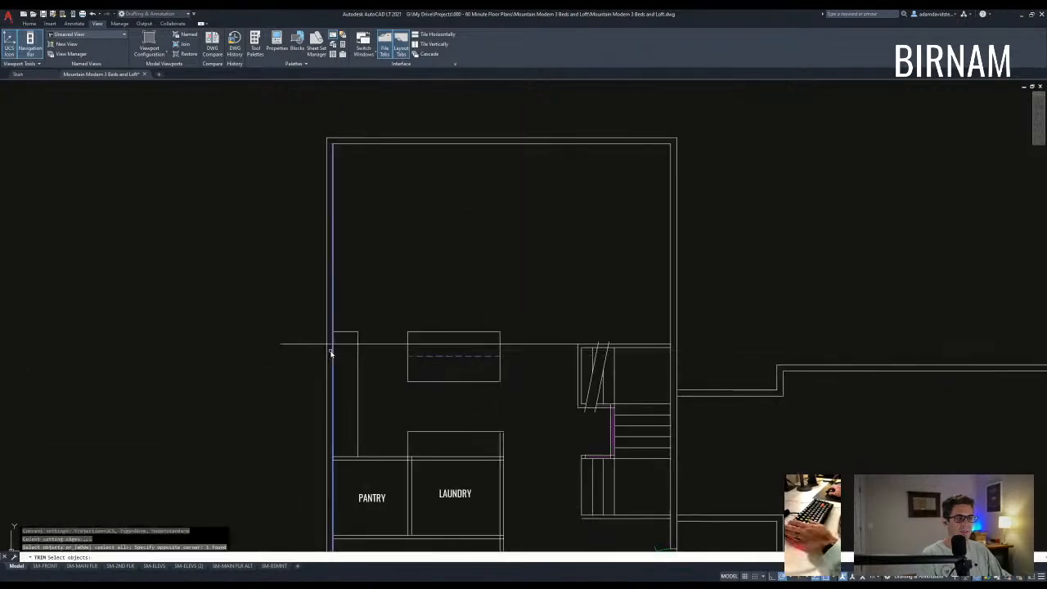
{"action": "left_click", "coordinate": [314, 352]}
{"action": "key", "text": "Escape"}
- Match the new line's properties to the existing dashed line so it becomes dashed
{"action": "middle_click_drag", "start_coordinate": [386, 391], "coordinate": [401, 360]}
{"action": "scroll", "coordinate": [426, 362], "scroll_direction": "down", "scroll_amount": 2}
{"action": "type", "text": "w"}
{"action": "key", "text": "Return"}
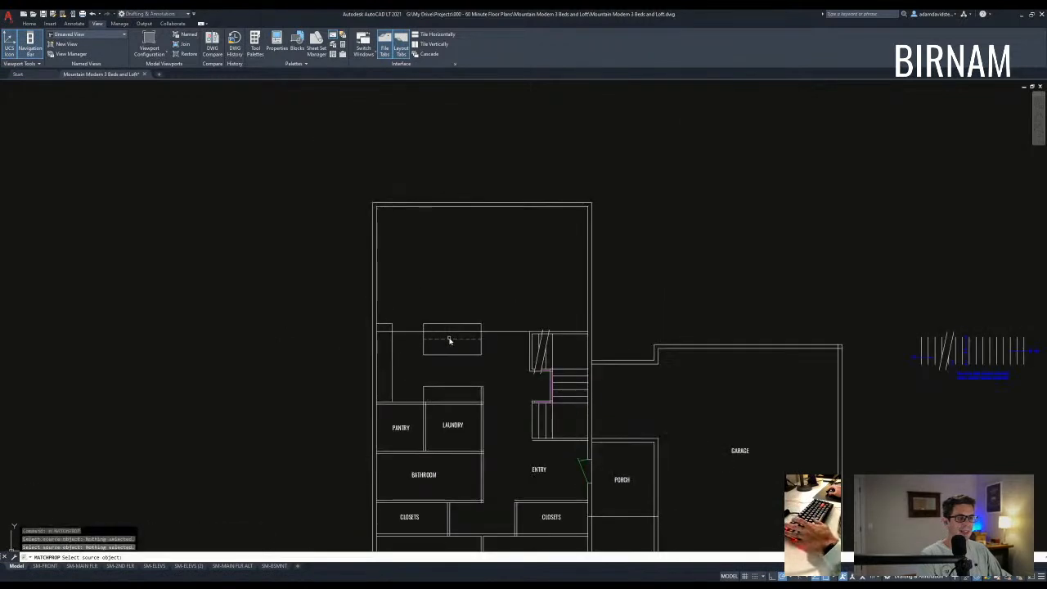
{"action": "left_click", "coordinate": [449, 338]}
{"action": "left_click", "coordinate": [493, 342]}
{"action": "key", "text": "Escape"}
{"action": "key", "text": "Escape"}
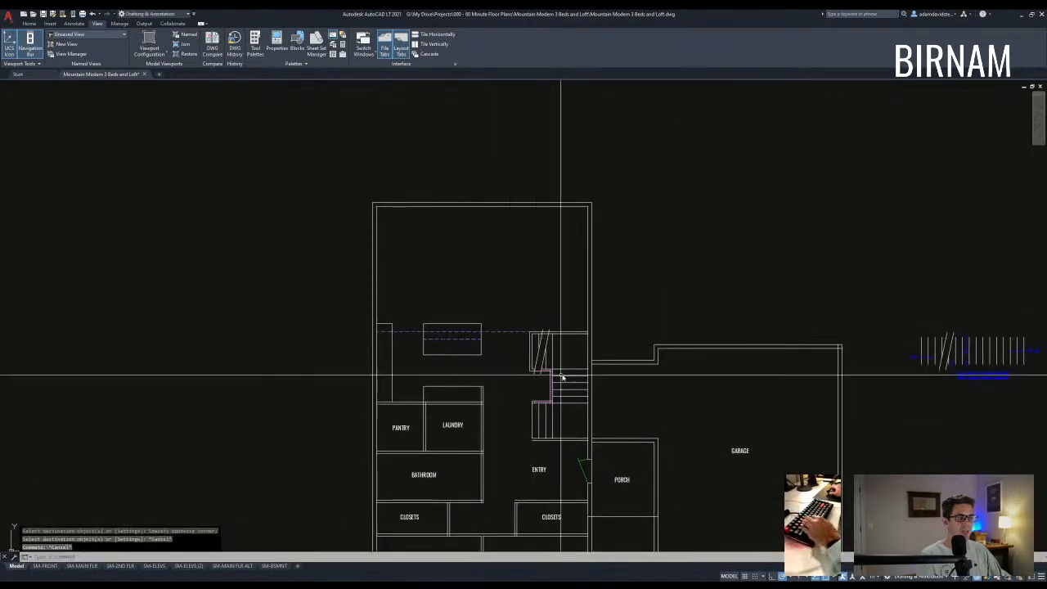
{"action": "mouse_move", "coordinate": [602, 425]}
{"action": "middle_mouse_down"}
{"action": "mouse_move", "coordinate": [621, 416]}
{"action": "mouse_move", "coordinate": [610, 406]}
{"action": "middle_mouse_up"}
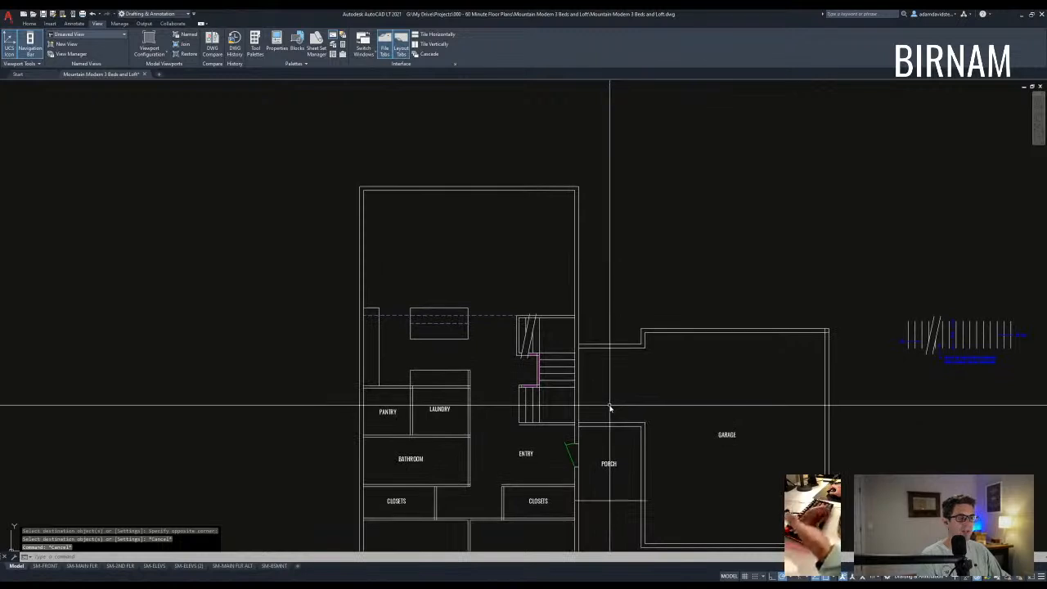
{"action": "scroll", "coordinate": [610, 397], "scroll_direction": "down", "scroll_amount": 2}
- Draw a rectangle around the whole main-floor plan outline
{"action": "type", "text": "rec"}
{"action": "key", "text": "Return"}
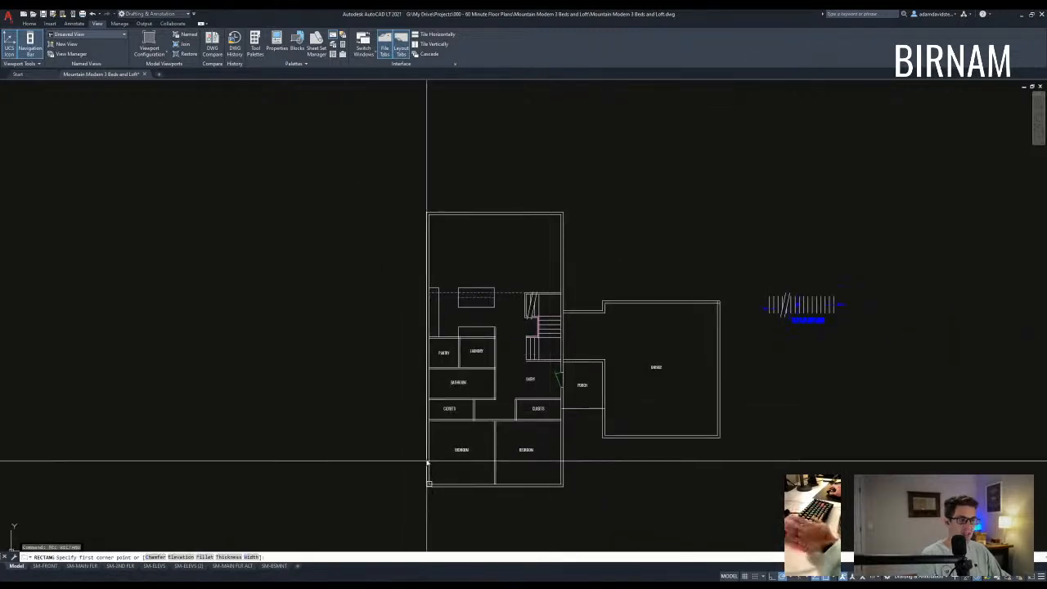
{"action": "left_click", "coordinate": [426, 488]}
{"action": "left_click", "coordinate": [563, 211]}
- Try offsetting the outline rectangle by 3.5, then abandon the offset
{"action": "key", "text": "Escape"}
{"action": "key", "text": "Escape"}
{"action": "key", "text": "Escape"}
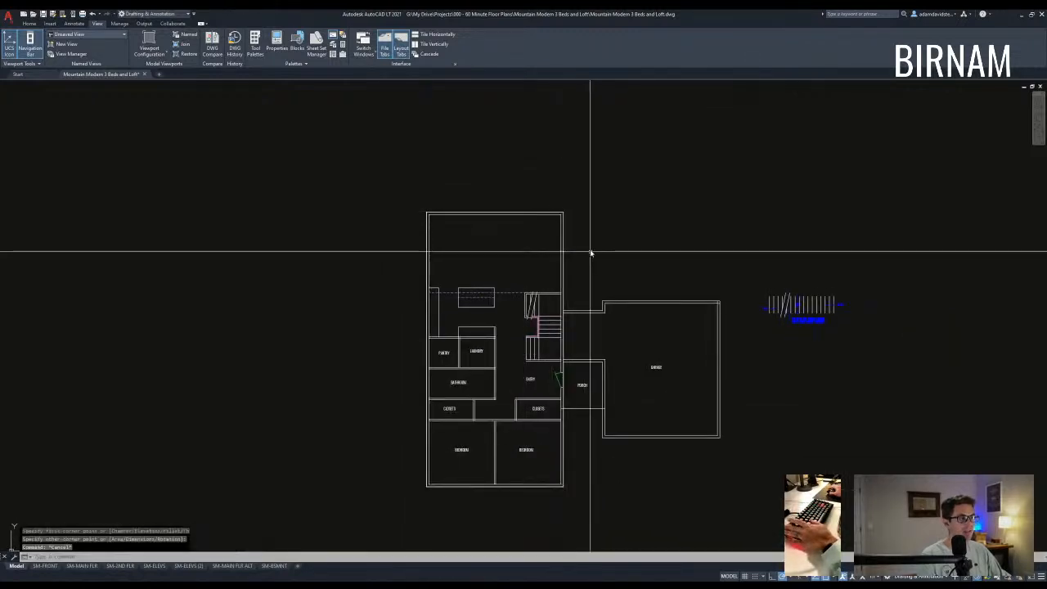
{"action": "type", "text": "o"}
{"action": "key", "text": "Return"}
{"action": "type", "text": "3.5"}
{"action": "key", "text": "Return"}
{"action": "scroll", "coordinate": [566, 219], "scroll_direction": "up", "scroll_amount": 5}
{"action": "left_click", "coordinate": [556, 209]}
{"action": "left_click", "coordinate": [587, 240]}
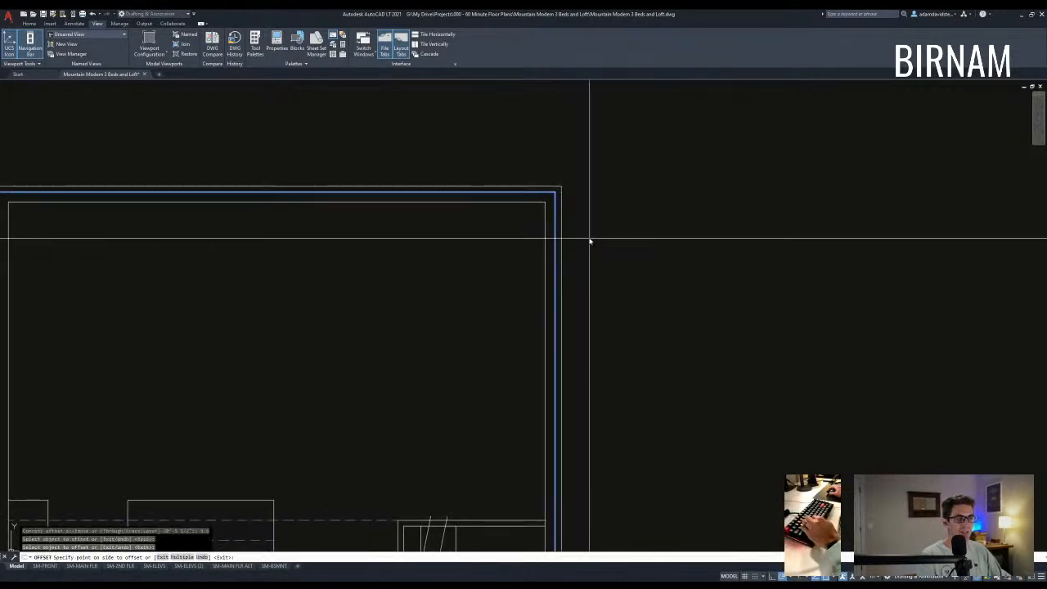
{"action": "key", "text": "Escape"}
{"action": "key", "text": "Escape"}
{"action": "key", "text": "Escape"}
{"action": "key", "text": "Escape"}
{"action": "type", "text": "o"}
{"action": "key", "text": "Return"}
{"action": "type", "text": "3.5"}
- Measure the whole-floor rectangle's area with AREA > Object
{"action": "key", "text": "Return"}
{"action": "key", "text": "Escape"}
{"action": "type", "text": "aa"}
{"action": "key", "text": "Return"}
{"action": "type", "text": "o"}
{"action": "key", "text": "Return"}
{"action": "left_click", "coordinate": [556, 202]}
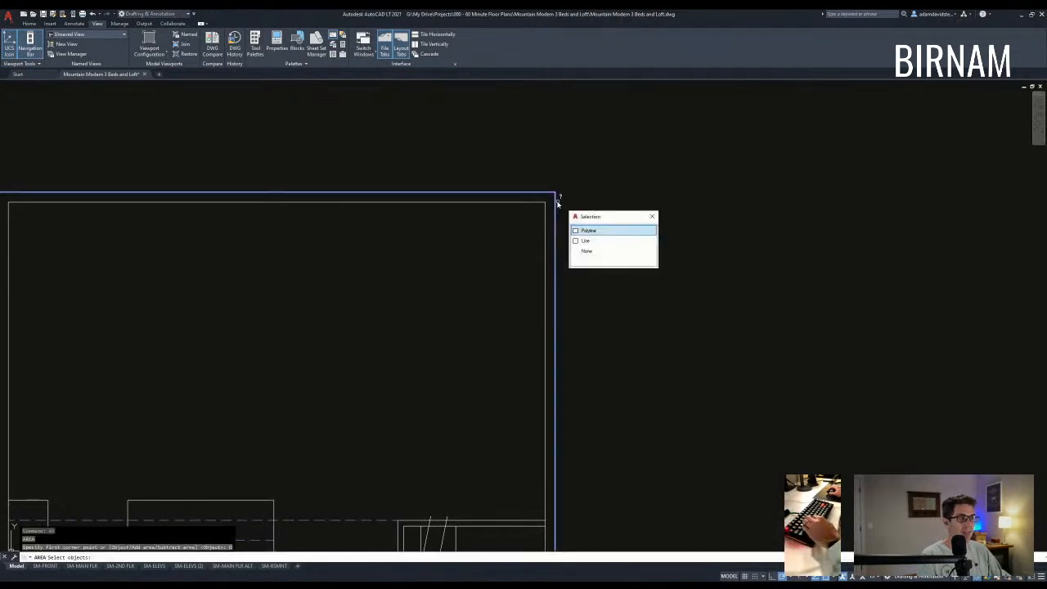
{"action": "left_click", "coordinate": [589, 231]}
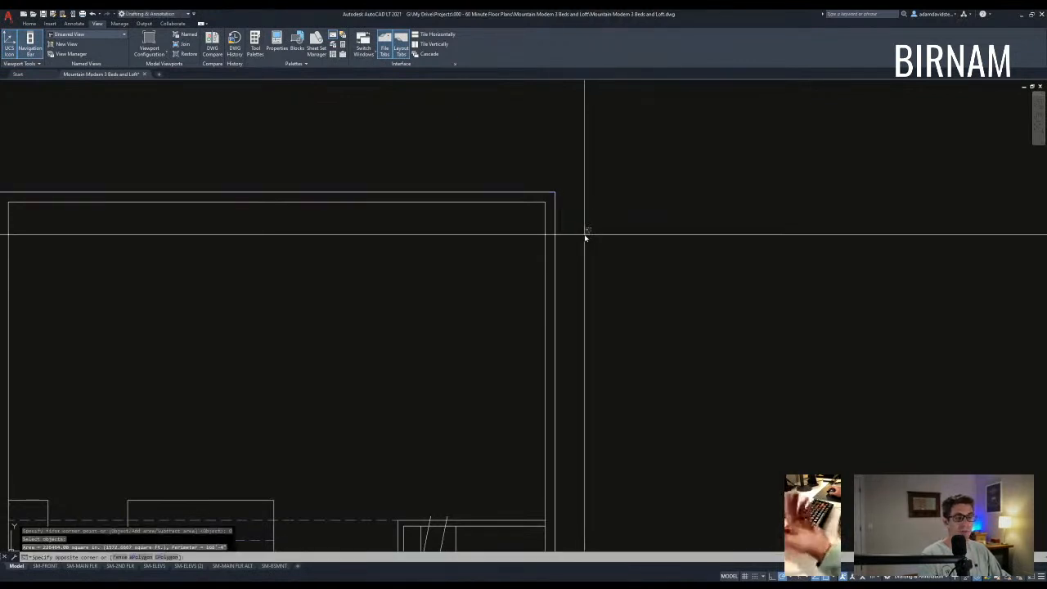
{"action": "scroll", "coordinate": [585, 235], "scroll_direction": "down", "scroll_amount": 3}
{"action": "key", "text": "Escape"}
{"action": "scroll", "coordinate": [577, 308], "scroll_direction": "down", "scroll_amount": 2}
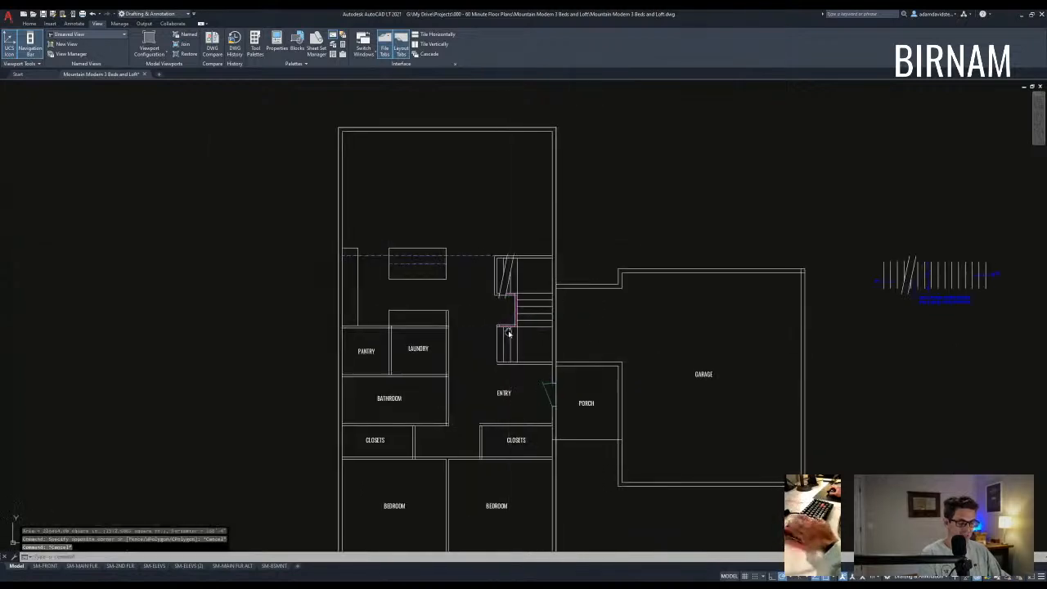
{"action": "key", "text": "Escape"}
- Draw a rectangle over the part of the plan below the dashed line
{"action": "middle_click_drag", "start_coordinate": [391, 475], "coordinate": [392, 434]}
{"action": "key", "text": "Escape"}
{"action": "type", "text": "rec"}
{"action": "key", "text": "Return"}
{"action": "left_click", "coordinate": [340, 521]}
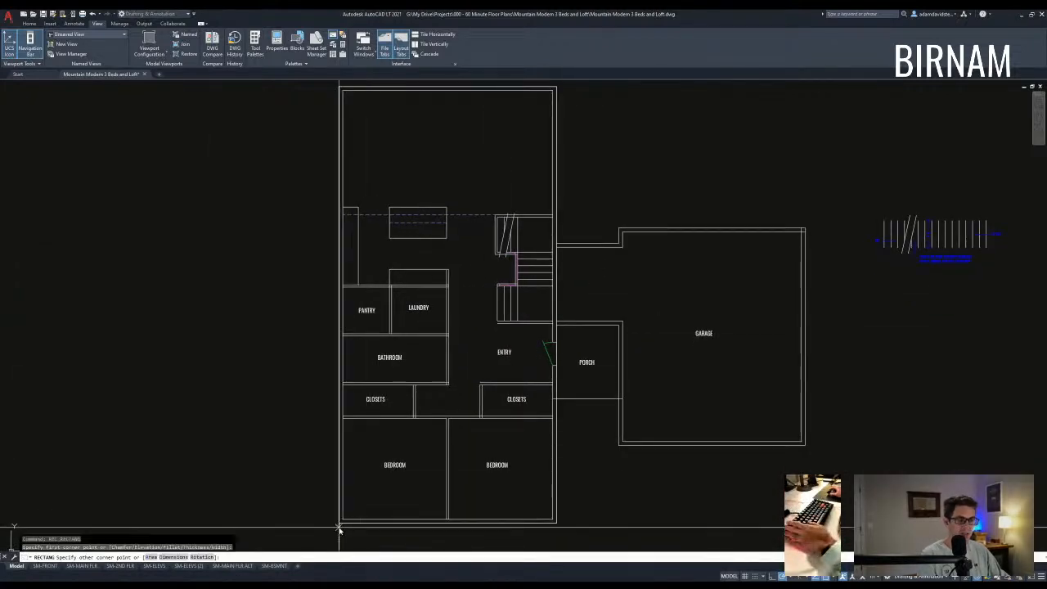
{"action": "left_click", "coordinate": [559, 213]}
{"action": "key", "text": "Escape"}
{"action": "key", "text": "Escape"}
{"action": "key", "text": "Escape"}
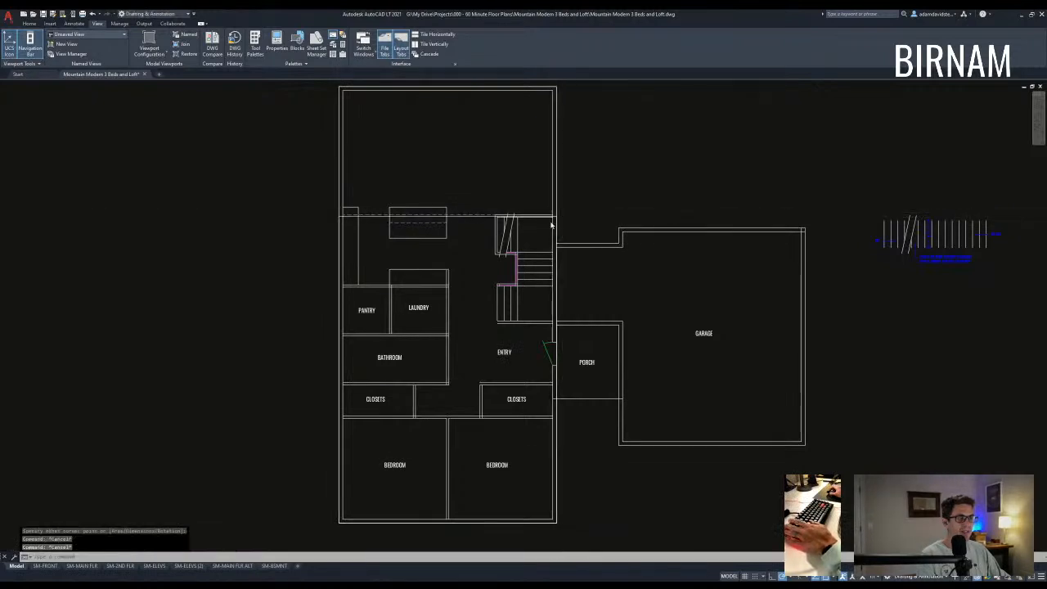
- Grip-stretch the new rectangle's top edge onto the wall line
{"action": "scroll", "coordinate": [540, 204], "scroll_direction": "up", "scroll_amount": 6}
{"action": "left_click", "coordinate": [379, 244]}
{"action": "left_click", "coordinate": [360, 255]}
{"action": "middle_click_drag", "start_coordinate": [261, 276], "coordinate": [338, 281]}
{"action": "left_click", "coordinate": [323, 252]}
{"action": "left_click", "coordinate": [323, 246]}
{"action": "key", "text": "Escape"}
{"action": "key", "text": "Escape"}
{"action": "key", "text": "Escape"}
{"action": "scroll", "coordinate": [396, 274], "scroll_direction": "down", "scroll_amount": 4}
{"action": "middle_click_drag", "start_coordinate": [469, 291], "coordinate": [488, 281]}
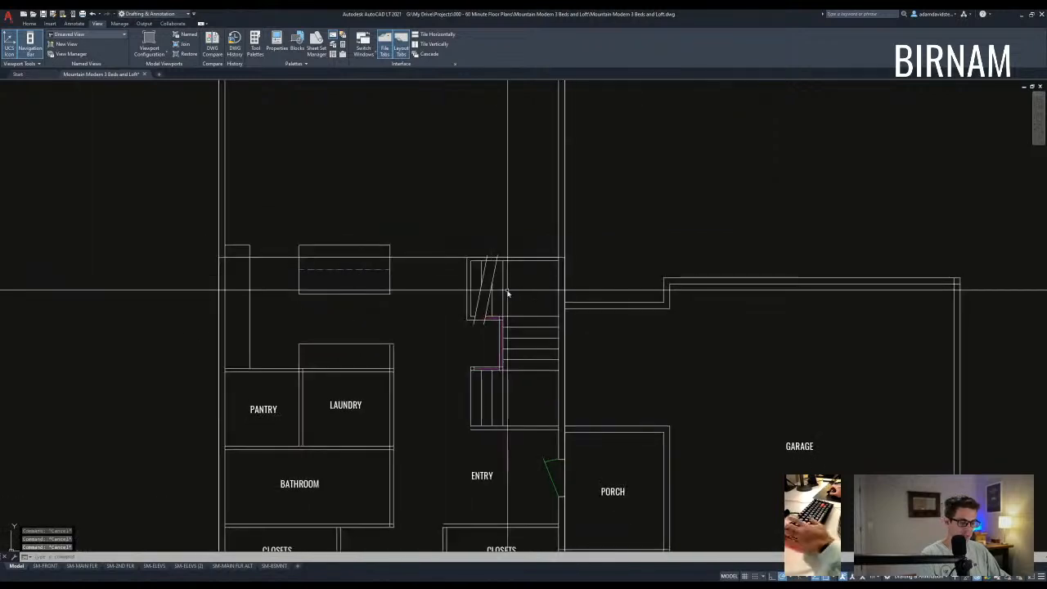
- Measure the lower-part rectangle's area with AREA > Object
{"action": "type", "text": "aa o"}
{"action": "scroll", "coordinate": [554, 250], "scroll_direction": "up", "scroll_amount": 4}
{"action": "left_click", "coordinate": [566, 239]}
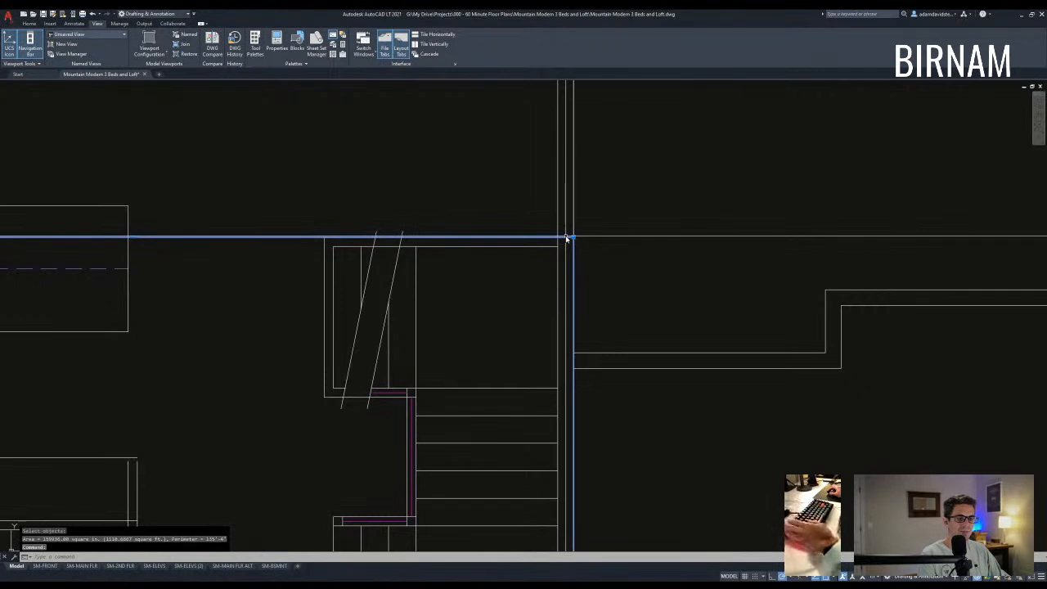
{"action": "scroll", "coordinate": [600, 261], "scroll_direction": "down", "scroll_amount": 2}
{"action": "key", "text": "Escape"}
{"action": "key", "text": "Escape"}
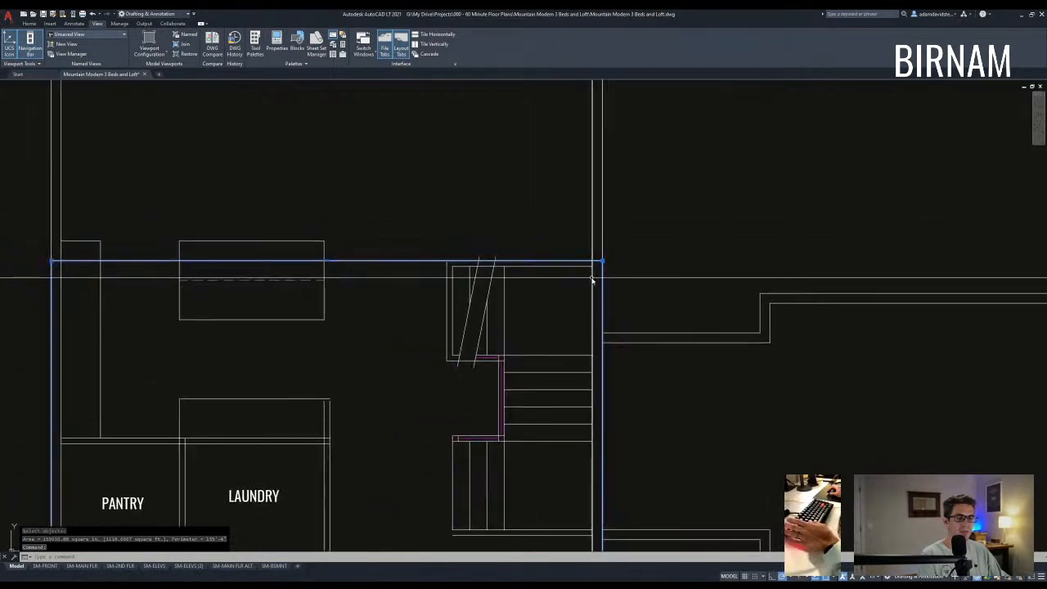
{"action": "scroll", "coordinate": [600, 262], "scroll_direction": "down", "scroll_amount": 4}
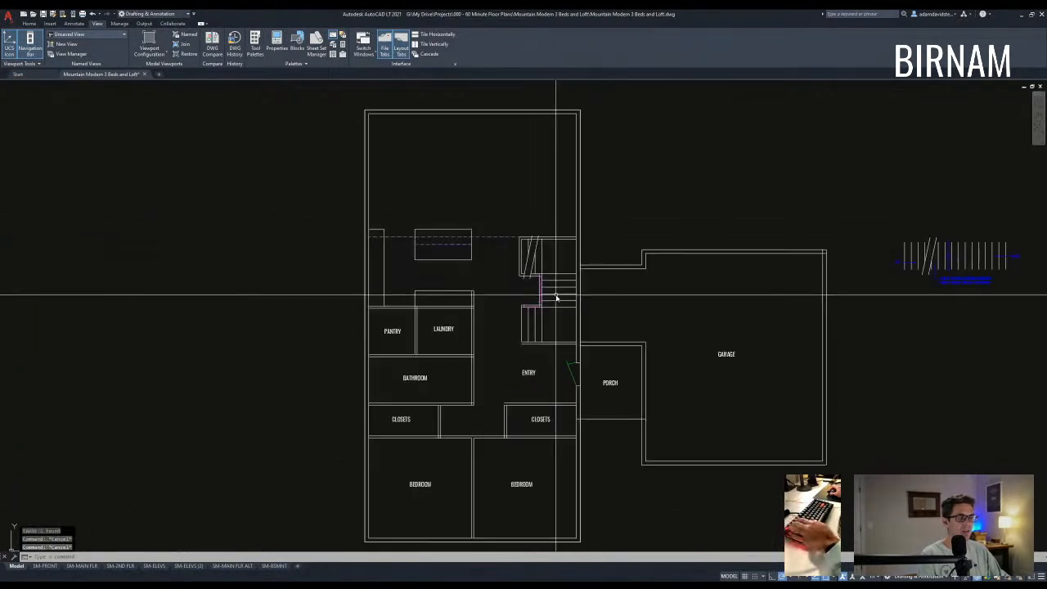
- Start measuring the outer wall outline's area with AREA > Object, then cancel
{"action": "type", "text": "aa"}
{"action": "key", "text": "Return"}
{"action": "type", "text": "o"}
{"action": "key", "text": "Return"}
{"action": "left_click", "coordinate": [581, 204]}
{"action": "left_click", "coordinate": [609, 235]}
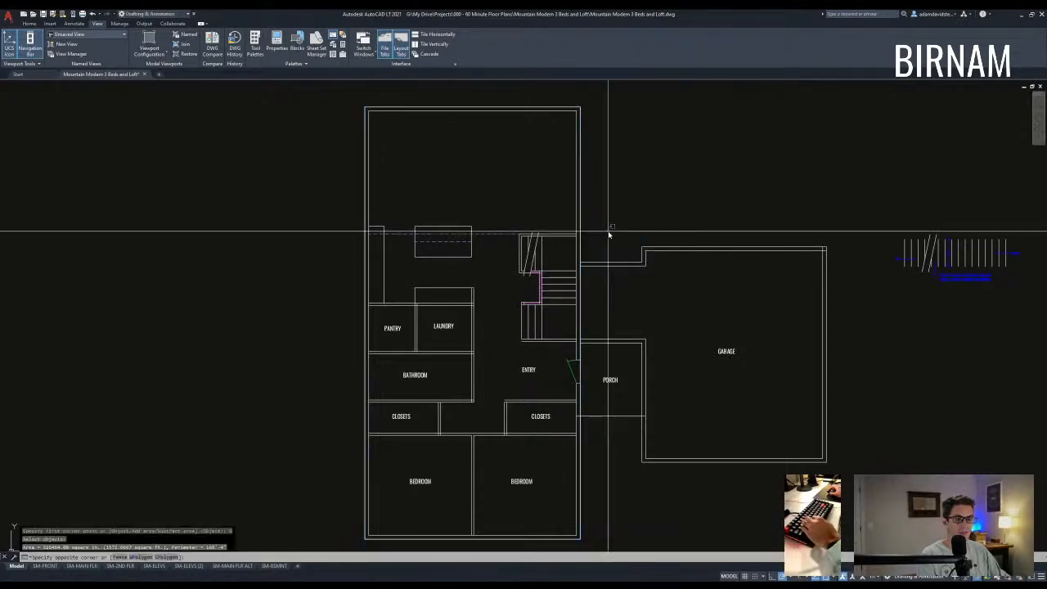
{"action": "key", "text": "Escape"}
{"action": "key", "text": "Escape"}
- Pan and zoom to recentre the main-floor plan in view
{"action": "middle_click_drag", "start_coordinate": [584, 280], "coordinate": [559, 314]}
{"action": "middle_click_drag", "start_coordinate": [520, 465], "coordinate": [493, 360]}
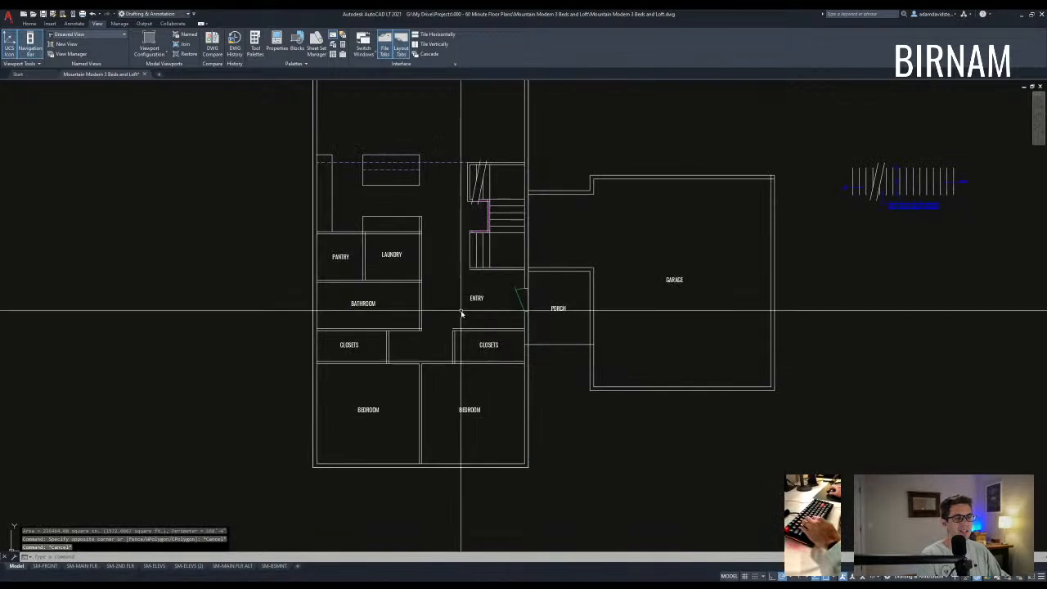
{"action": "middle_click_drag", "start_coordinate": [458, 324], "coordinate": [444, 416]}
{"action": "key", "text": "Escape"}
{"action": "key", "text": "Escape"}
{"action": "scroll", "coordinate": [440, 379], "scroll_direction": "down", "scroll_amount": 2}
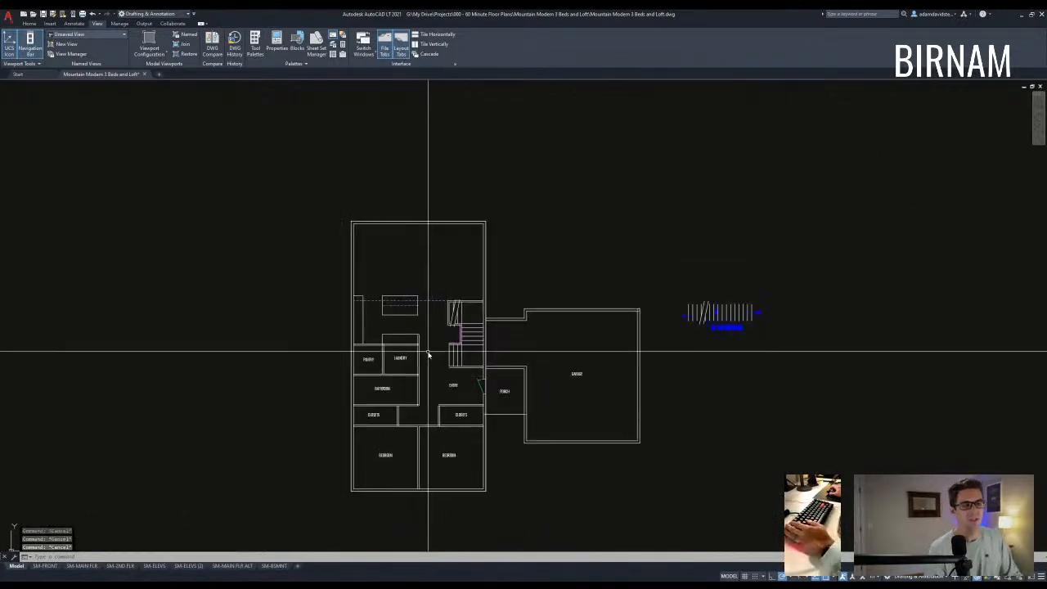
{"action": "scroll", "coordinate": [414, 353], "scroll_direction": "up", "scroll_amount": 2}
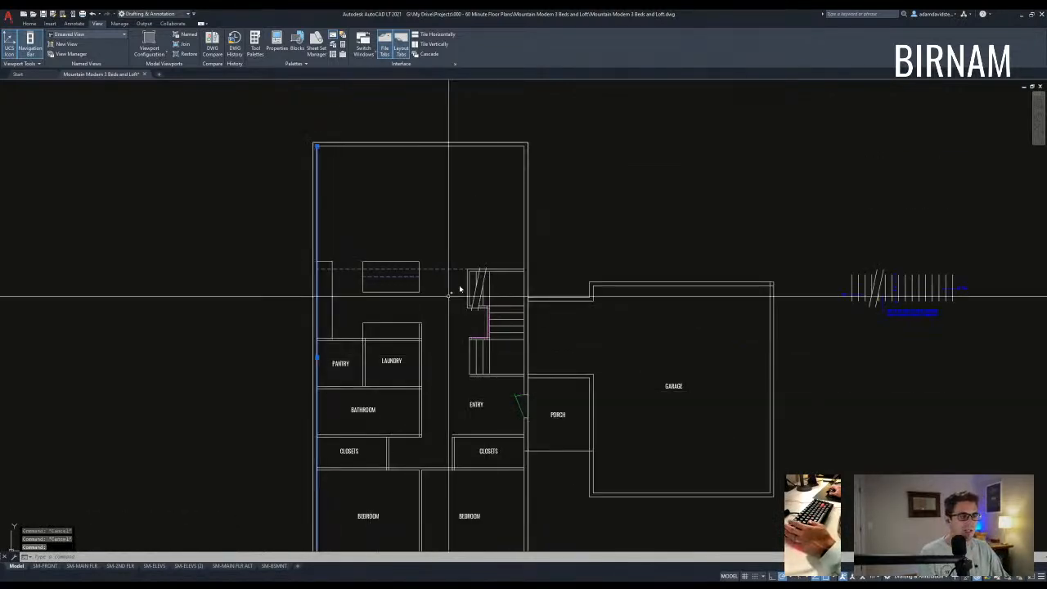
{"action": "key", "text": "Escape"}
{"action": "key", "text": "Escape"}
{"action": "middle_click_drag", "start_coordinate": [323, 385], "coordinate": [334, 360]}
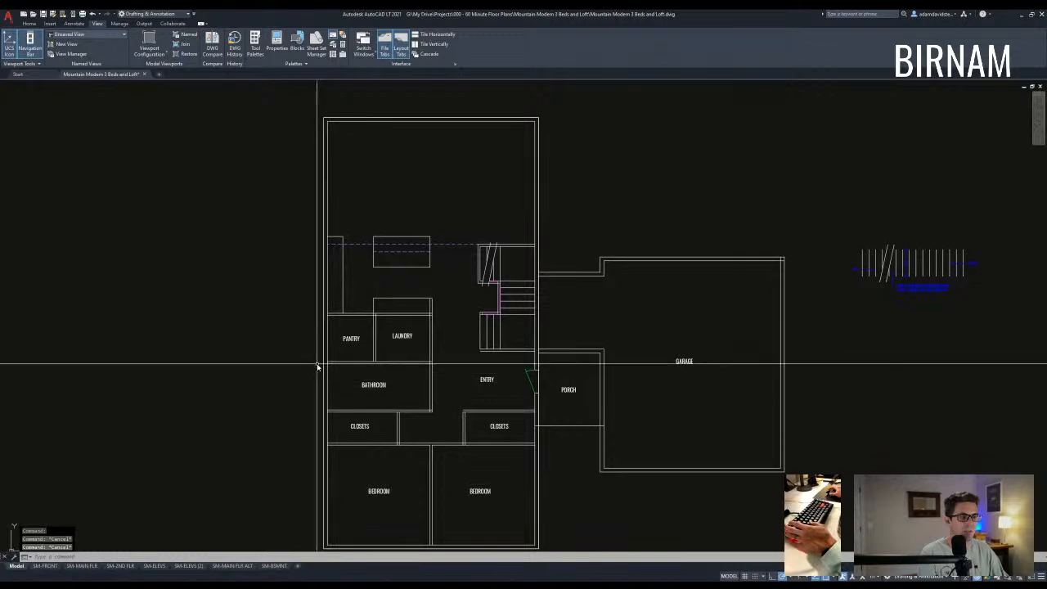
- Stretch the left walls of the main-floor plan down by 24
{"action": "left_click", "coordinate": [315, 367]}
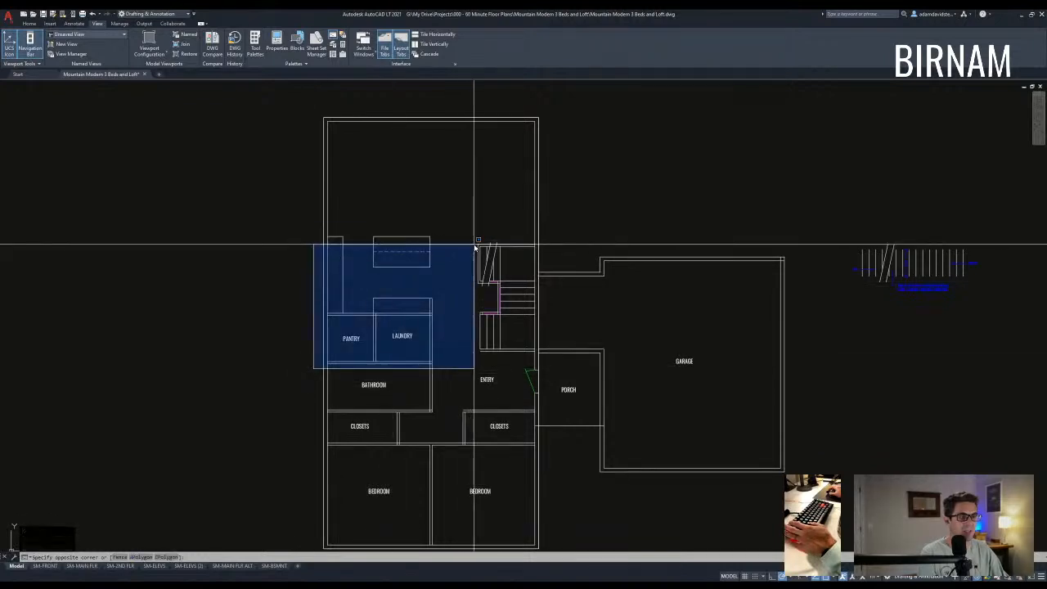
{"action": "key", "text": "Escape"}
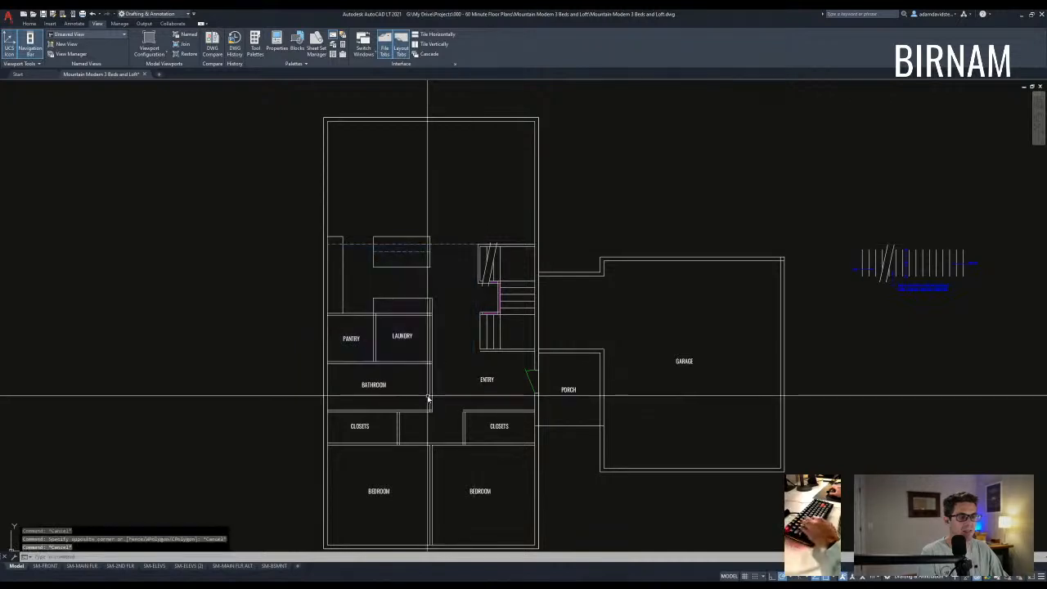
{"action": "type", "text": "st"}
{"action": "key", "text": "Return"}
{"action": "left_click", "coordinate": [428, 327]}
{"action": "left_click", "coordinate": [299, 222]}
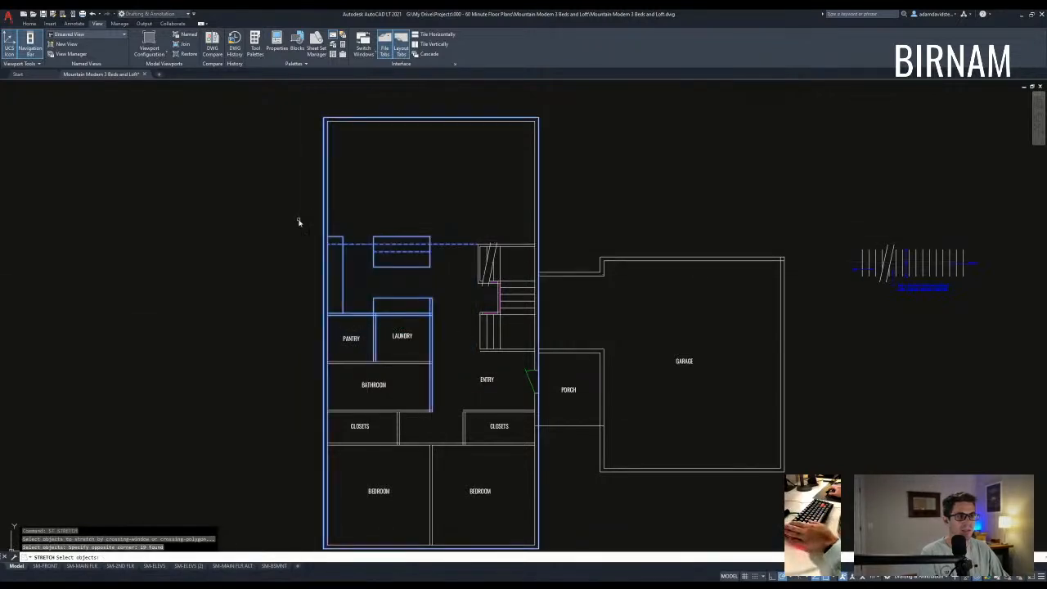
{"action": "key", "text": "Escape"}
{"action": "type", "text": "st"}
{"action": "key", "text": "Return"}
{"action": "left_click", "coordinate": [453, 325]}
{"action": "left_click", "coordinate": [290, 218]}
{"action": "key", "text": "Return"}
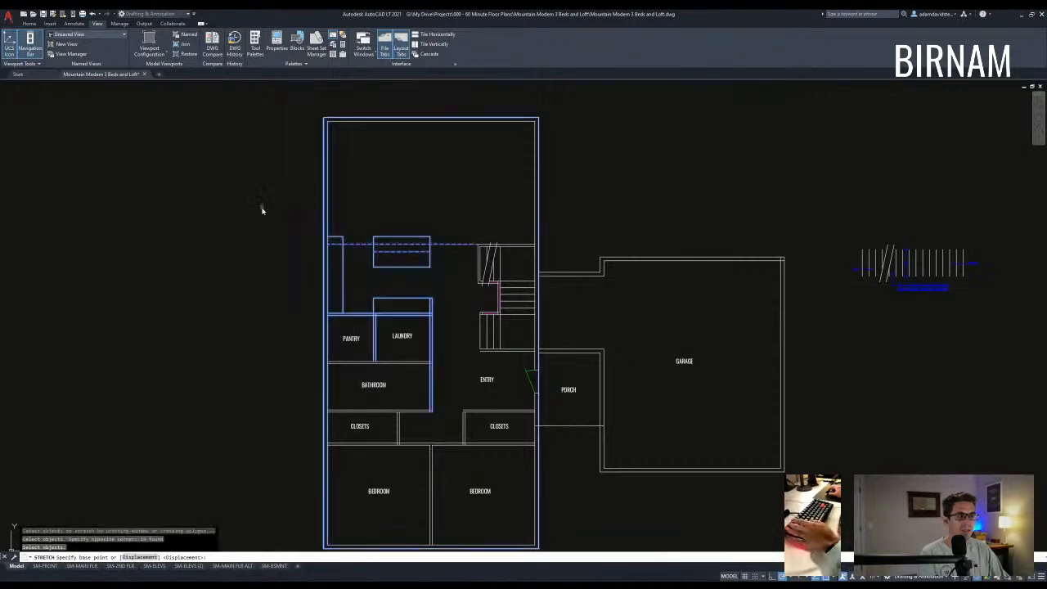
{"action": "left_click", "coordinate": [263, 207]}
{"action": "type", "text": "24"}
{"action": "key", "text": "Return"}
- Stretch the laundry and bathroom walls down by 12
{"action": "scroll", "coordinate": [440, 383], "scroll_direction": "up", "scroll_amount": 2}
{"action": "type", "text": "st"}
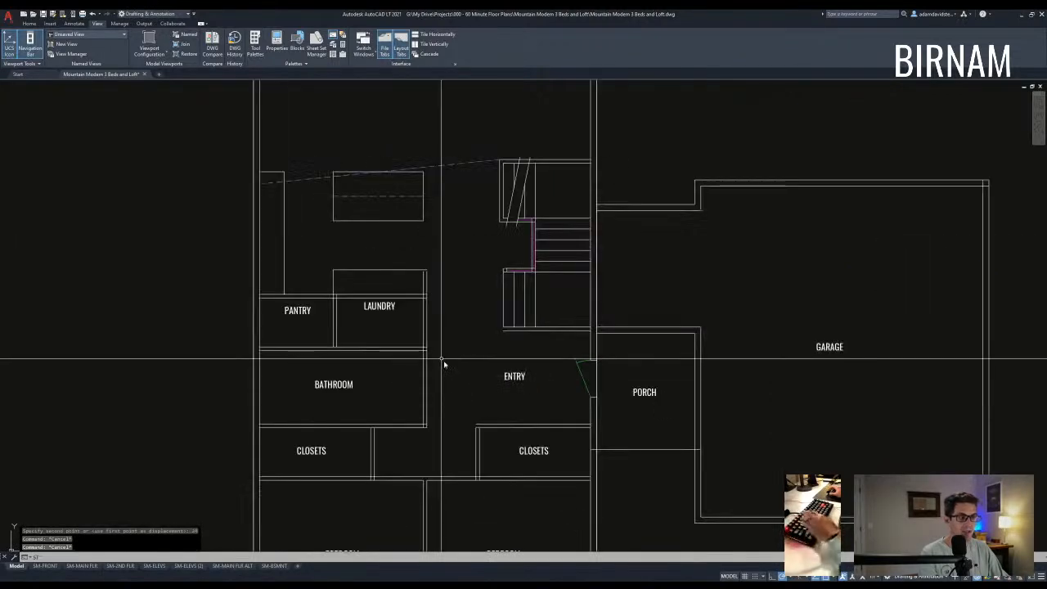
{"action": "key", "text": "Return"}
{"action": "left_click", "coordinate": [453, 366]}
{"action": "left_click", "coordinate": [189, 338]}
{"action": "key", "text": "Return"}
{"action": "left_click", "coordinate": [189, 338]}
{"action": "type", "text": "12"}
- Draw a line to the left wall and make the kitchen's long horizontal line dashed with MATCHPROP
{"action": "key", "text": "Return"}
{"action": "key", "text": "Escape"}
{"action": "middle_click_drag", "start_coordinate": [348, 360], "coordinate": [381, 357]}
{"action": "scroll", "coordinate": [389, 359], "scroll_direction": "down", "scroll_amount": 2}
{"action": "scroll", "coordinate": [421, 246], "scroll_direction": "up", "scroll_amount": 2}
{"action": "type", "text": "l"}
{"action": "key", "text": "Return"}
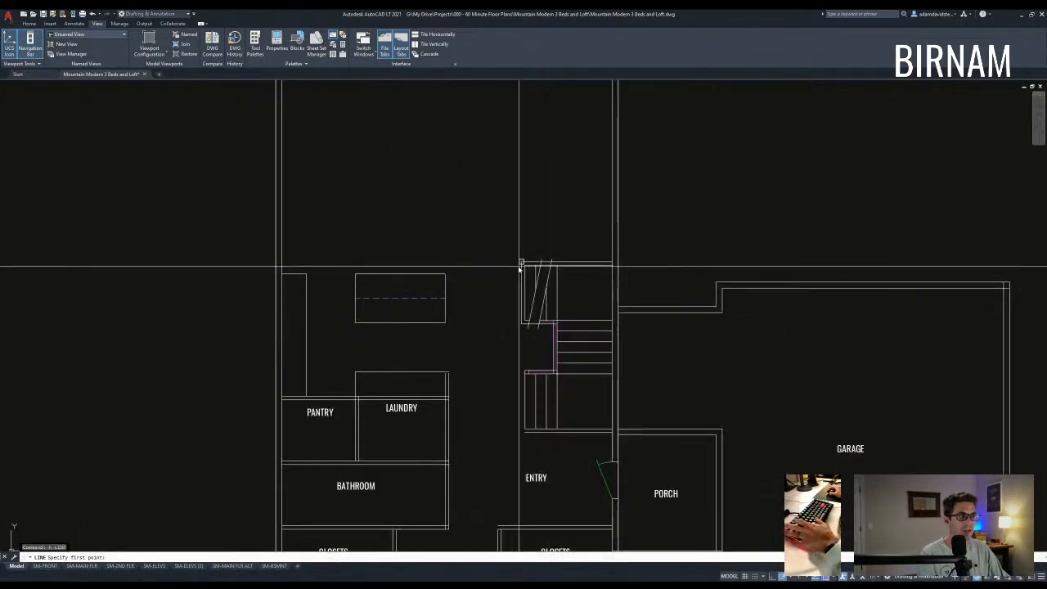
{"action": "left_click", "coordinate": [282, 262]}
{"action": "key", "text": "Escape"}
{"action": "type", "text": "ma"}
{"action": "key", "text": "Return"}
{"action": "left_click", "coordinate": [381, 297]}
{"action": "left_click", "coordinate": [386, 298]}
{"action": "left_click", "coordinate": [481, 280]}
{"action": "left_click", "coordinate": [470, 258]}
{"action": "key", "text": "Escape"}
{"action": "key", "text": "Escape"}
- Attempt a stretch of the kitchen island lines, then cancel it
{"action": "scroll", "coordinate": [457, 327], "scroll_direction": "down", "scroll_amount": 2}
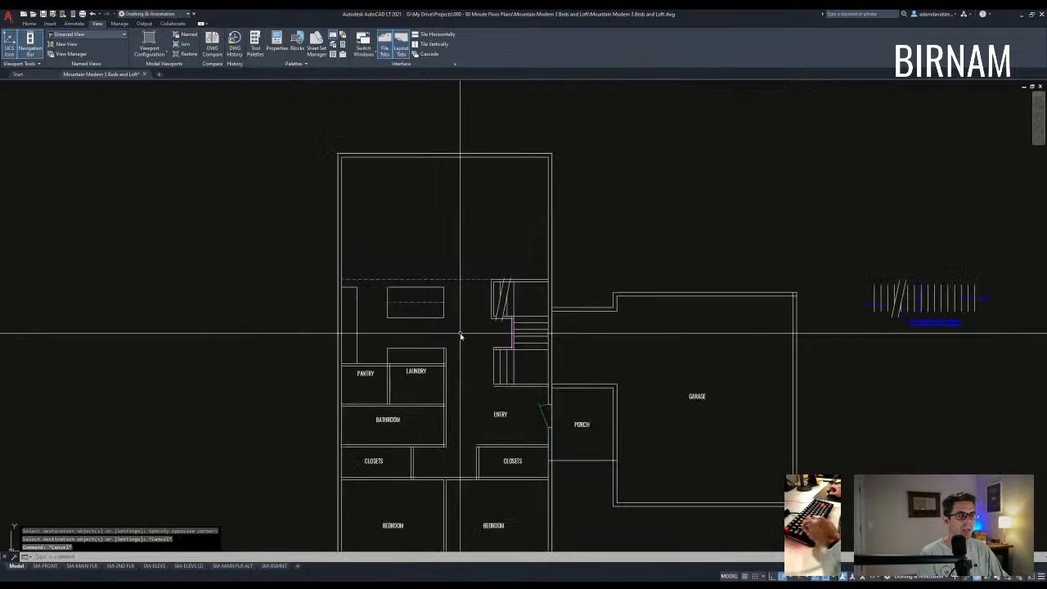
{"action": "key", "text": "Escape"}
{"action": "key", "text": "Escape"}
{"action": "scroll", "coordinate": [442, 294], "scroll_direction": "up", "scroll_amount": 4}
{"action": "type", "text": "s"}
{"action": "key", "text": "Return"}
{"action": "left_click", "coordinate": [467, 288]}
{"action": "left_click", "coordinate": [291, 273]}
{"action": "key", "text": "Return"}
{"action": "left_click", "coordinate": [288, 282]}
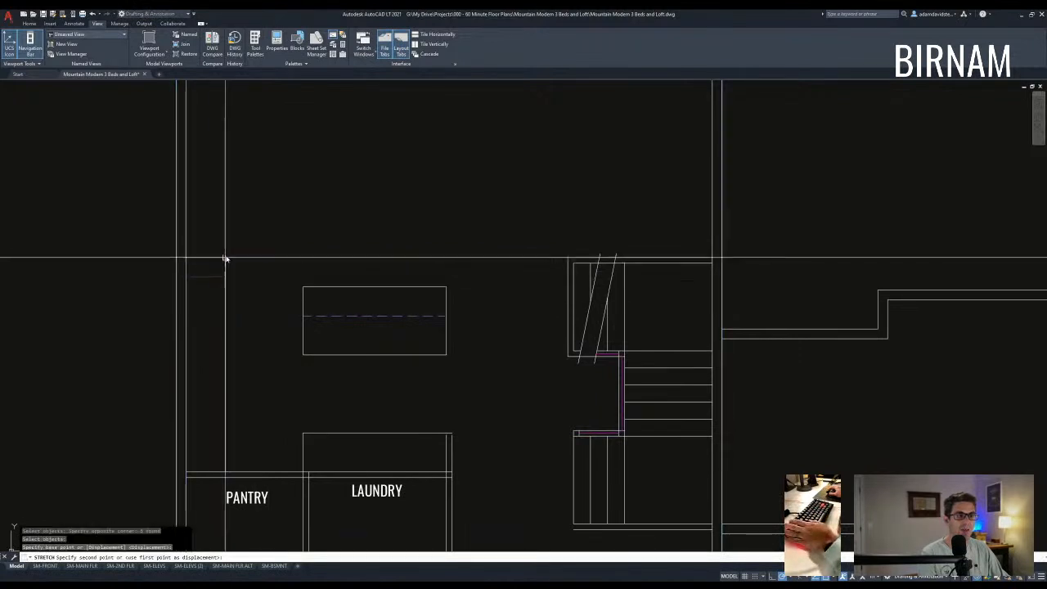
{"action": "key", "text": "Escape"}
{"action": "key", "text": "Escape"}
- Measure the distance from the kitchen corner to the top-right wall corner
{"action": "scroll", "coordinate": [413, 262], "scroll_direction": "down", "scroll_amount": 5}
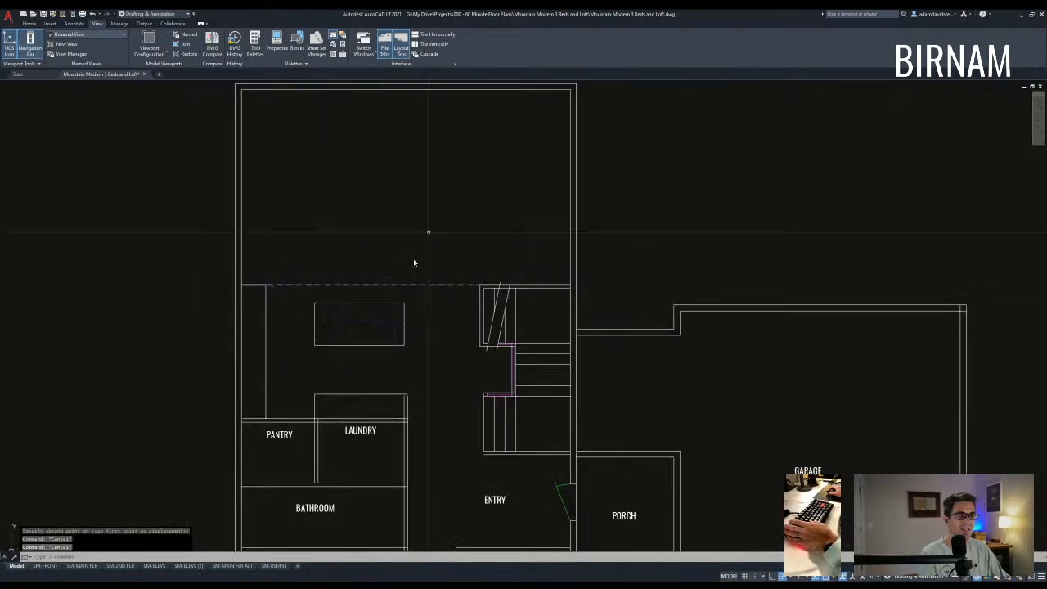
{"action": "key", "text": "Escape"}
{"action": "scroll", "coordinate": [412, 266], "scroll_direction": "up", "scroll_amount": 1}
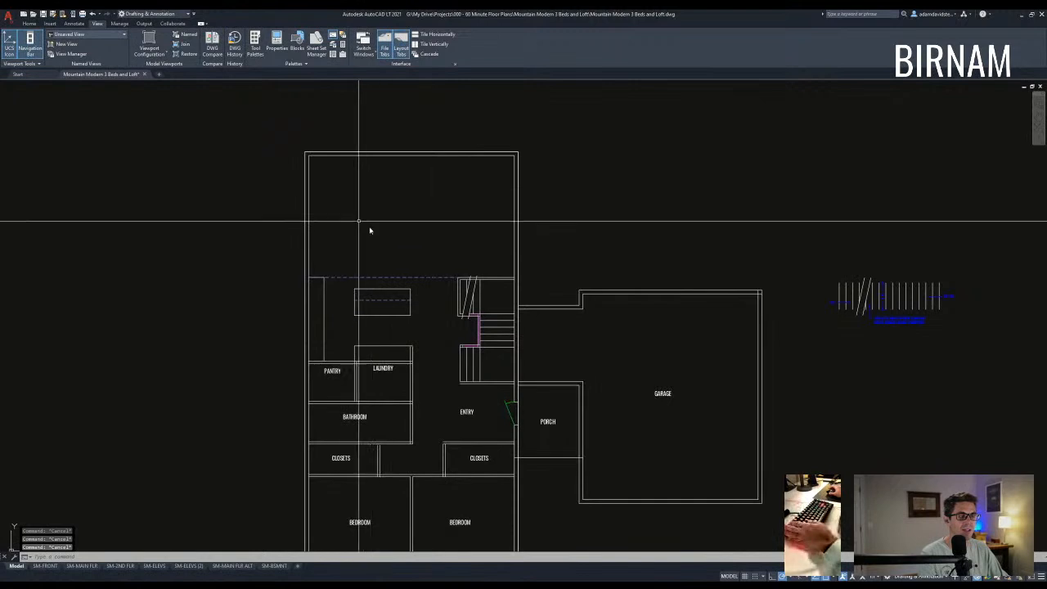
{"action": "left_click", "coordinate": [292, 140]}
{"action": "key", "text": "Escape"}
{"action": "key", "text": "Escape"}
{"action": "scroll", "coordinate": [511, 270], "scroll_direction": "down", "scroll_amount": 2}
{"action": "type", "text": "DD"}
{"action": "key", "text": "space"}
{"action": "scroll", "coordinate": [388, 276], "scroll_direction": "up", "scroll_amount": 4}
{"action": "left_click", "coordinate": [381, 274]}
{"action": "scroll", "coordinate": [491, 317], "scroll_direction": "down", "scroll_amount": 4}
{"action": "scroll", "coordinate": [565, 214], "scroll_direction": "up", "scroll_amount": 4}
{"action": "left_click", "coordinate": [585, 260]}
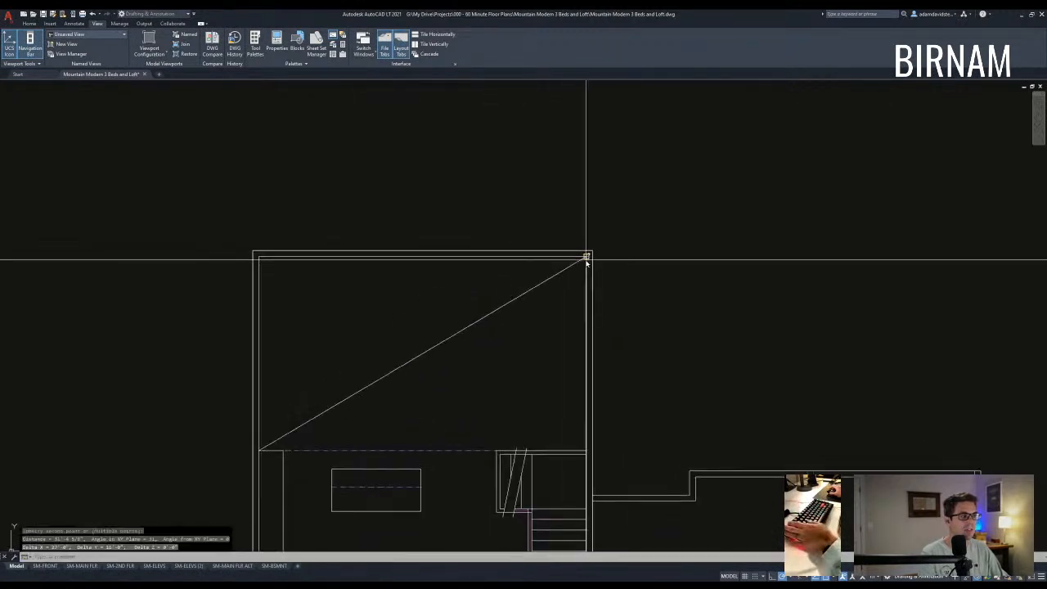
{"action": "mouse_move", "coordinate": [489, 347]}
{"action": "middle_mouse_down"}
{"action": "mouse_move", "coordinate": [497, 332]}
{"action": "mouse_move", "coordinate": [476, 306]}
{"action": "mouse_move", "coordinate": [485, 316]}
{"action": "middle_mouse_up"}
{"action": "scroll", "coordinate": [473, 359], "scroll_direction": "down", "scroll_amount": 2}
{"action": "key", "text": "Escape"}
{"action": "key", "text": "Escape"}
- Pan around the plan, trying several wall selections and cancelling each one
{"action": "scroll", "coordinate": [485, 317], "scroll_direction": "down", "scroll_amount": 2}
{"action": "middle_click_drag", "start_coordinate": [518, 369], "coordinate": [510, 333]}
{"action": "scroll", "coordinate": [465, 399], "scroll_direction": "up", "scroll_amount": 2}
{"action": "key", "text": "Escape"}
{"action": "key", "text": "Escape"}
{"action": "middle_click_drag", "start_coordinate": [475, 408], "coordinate": [471, 370]}
{"action": "left_click", "coordinate": [459, 398]}
{"action": "left_click", "coordinate": [485, 453]}
{"action": "key", "text": "Escape"}
{"action": "key", "text": "Escape"}
{"action": "mouse_move", "coordinate": [516, 404]}
{"action": "middle_mouse_down"}
{"action": "mouse_move", "coordinate": [491, 412]}
{"action": "mouse_move", "coordinate": [487, 389]}
{"action": "middle_mouse_up"}
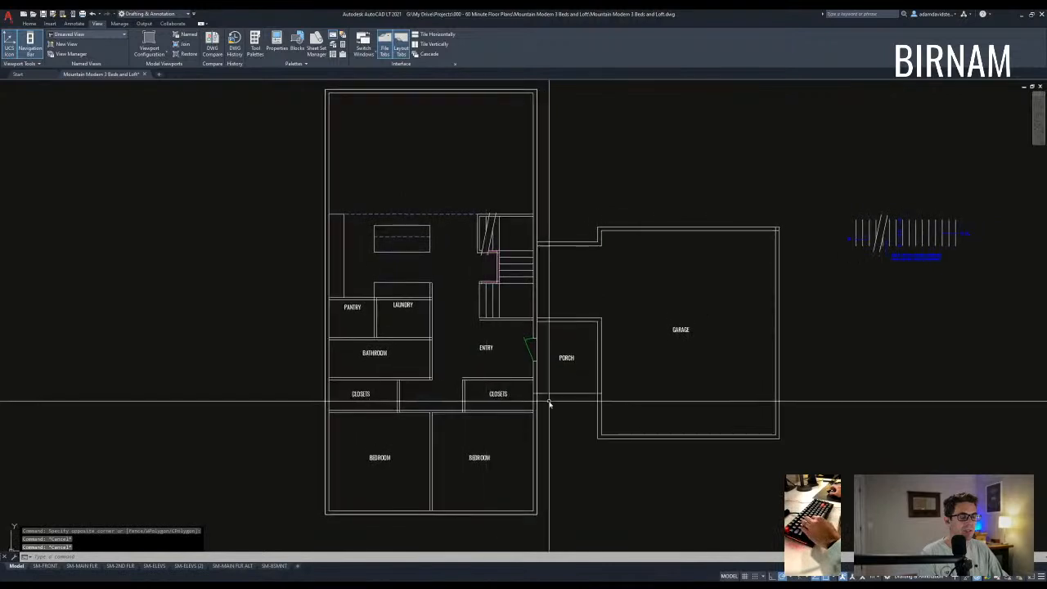
{"action": "left_click", "coordinate": [493, 421]}
{"action": "key", "text": "Escape"}
{"action": "key", "text": "Escape"}
{"action": "mouse_move", "coordinate": [547, 376]}
{"action": "middle_mouse_down"}
{"action": "mouse_move", "coordinate": [533, 413]}
{"action": "mouse_move", "coordinate": [502, 374]}
{"action": "middle_mouse_up"}
{"action": "left_click", "coordinate": [537, 453]}
{"action": "left_click", "coordinate": [472, 407]}
{"action": "key", "text": "Escape"}
{"action": "key", "text": "Escape"}
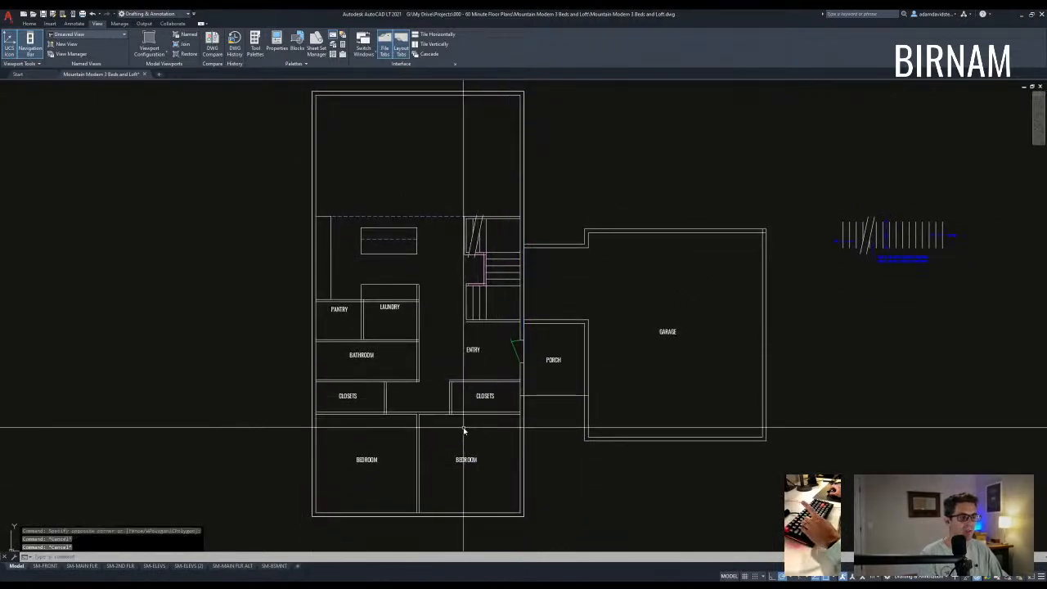
{"action": "middle_click_drag", "start_coordinate": [445, 454], "coordinate": [451, 420]}
{"action": "scroll", "coordinate": [451, 421], "scroll_direction": "down", "scroll_amount": 2}
- Copy the whole main-floor plan into the open space above the original
{"action": "left_click", "coordinate": [499, 466]}
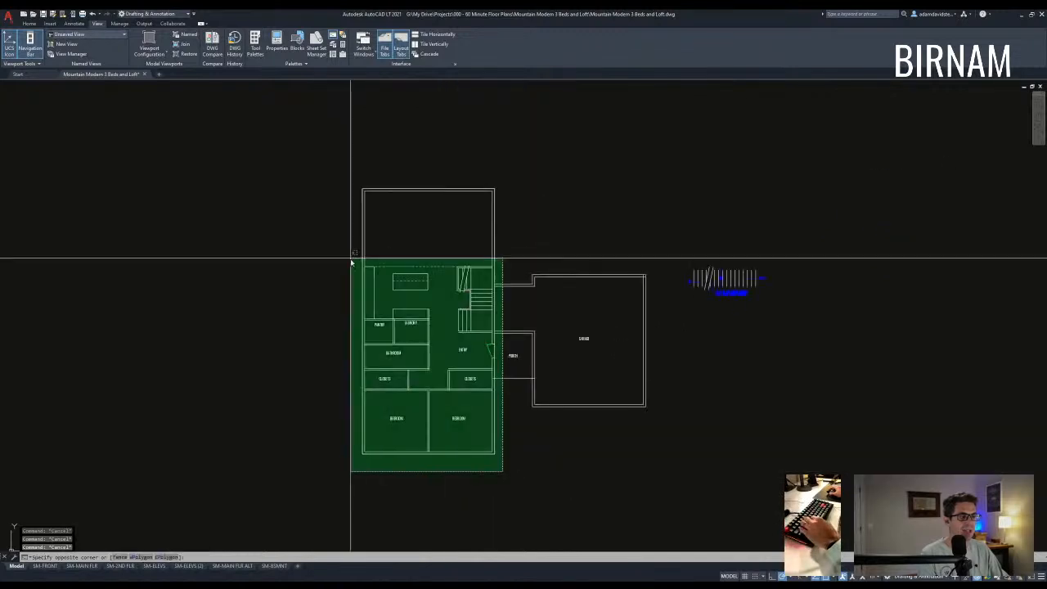
{"action": "left_click", "coordinate": [330, 174]}
{"action": "middle_click_drag", "start_coordinate": [428, 291], "coordinate": [428, 298]}
{"action": "type", "text": "co"}
{"action": "left_click", "coordinate": [467, 413]}
{"action": "scroll", "coordinate": [455, 325], "scroll_direction": "down", "scroll_amount": 2}
{"action": "middle_click_drag", "start_coordinate": [460, 233], "coordinate": [434, 369]}
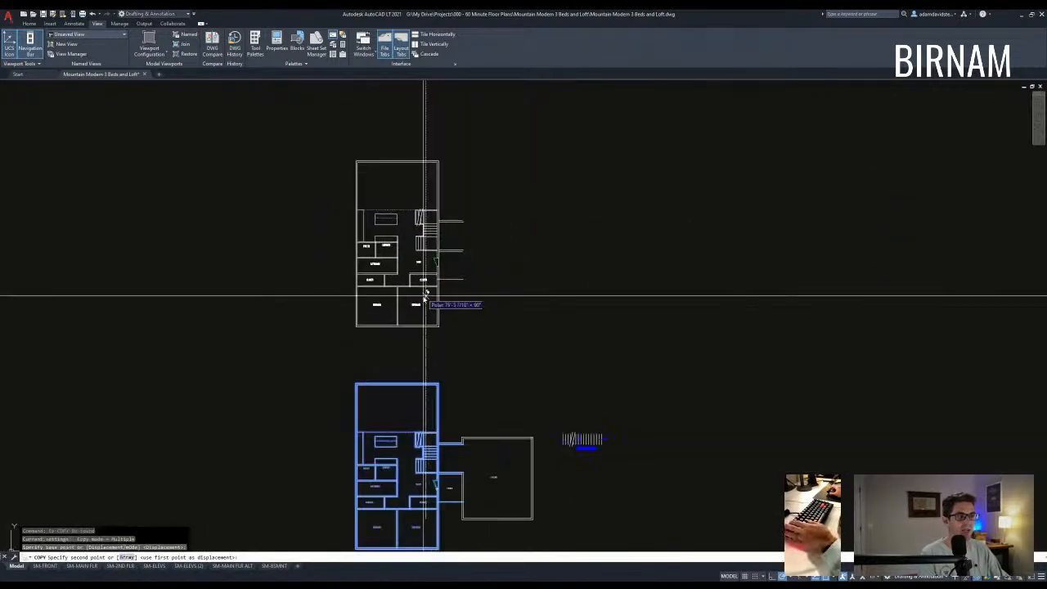
{"action": "left_click", "coordinate": [423, 293]}
{"action": "key", "text": "Escape"}
{"action": "scroll", "coordinate": [396, 257], "scroll_direction": "up", "scroll_amount": 5}
{"action": "key", "text": "Escape"}
- Erase the pantry, laundry, island and leftover short lines from the copy
{"action": "key", "text": "Escape"}
{"action": "key", "text": "Escape"}
{"action": "mouse_move", "coordinate": [396, 267]}
{"action": "middle_mouse_down"}
{"action": "mouse_move", "coordinate": [409, 305]}
{"action": "mouse_move", "coordinate": [397, 322]}
{"action": "middle_mouse_up"}
{"action": "left_click", "coordinate": [411, 326]}
{"action": "left_click", "coordinate": [296, 187]}
{"action": "type", "text": "e"}
{"action": "left_click", "coordinate": [322, 296]}
{"action": "left_click", "coordinate": [489, 138]}
{"action": "type", "text": "e"}
{"action": "key", "text": "Escape"}
{"action": "left_click", "coordinate": [260, 216]}
{"action": "left_click", "coordinate": [372, 132]}
{"action": "type", "text": "e"}
{"action": "key", "text": "Escape"}
{"action": "middle_click_drag", "start_coordinate": [449, 282], "coordinate": [446, 297]}
- Erase the dashed line and extend both stair-wall lines to the left wall
{"action": "key", "text": "Escape"}
{"action": "left_click", "coordinate": [480, 212]}
{"action": "left_click", "coordinate": [372, 191]}
{"action": "type", "text": "e ex"}
{"action": "left_click", "coordinate": [282, 193]}
{"action": "left_click", "coordinate": [273, 183]}
{"action": "key", "text": "space"}
{"action": "scroll", "coordinate": [523, 205], "scroll_direction": "up", "scroll_amount": 4}
{"action": "left_click", "coordinate": [530, 210]}
{"action": "left_click", "coordinate": [512, 173]}
{"action": "key", "text": "Escape"}
{"action": "key", "text": "Escape"}
{"action": "scroll", "coordinate": [446, 165], "scroll_direction": "down", "scroll_amount": 4}
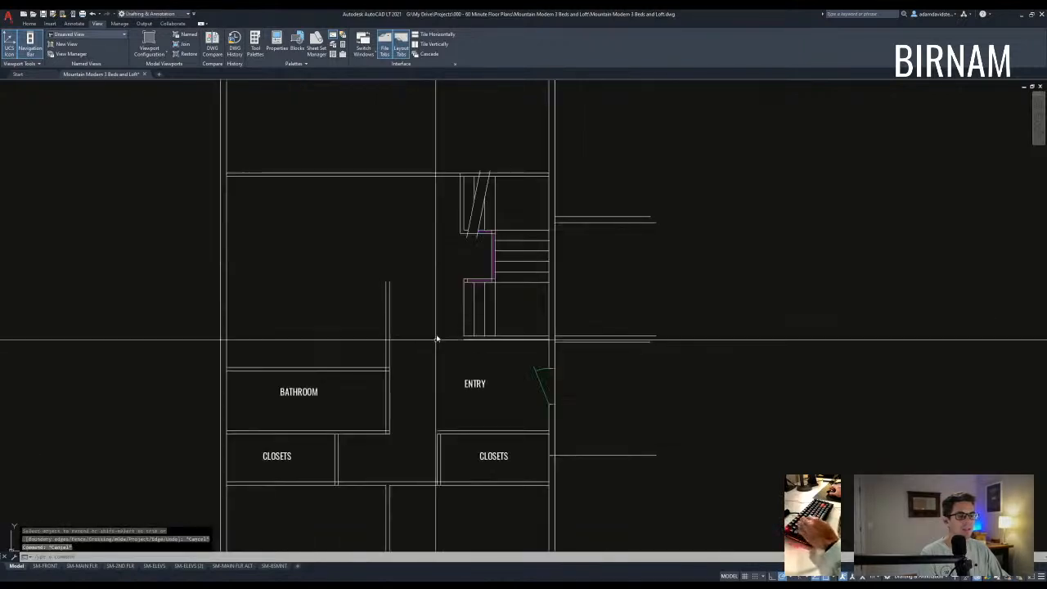
- Fillet the bathroom wall lines to close the bathroom corner
{"action": "middle_click_drag", "start_coordinate": [420, 385], "coordinate": [419, 376]}
{"action": "type", "text": "f"}
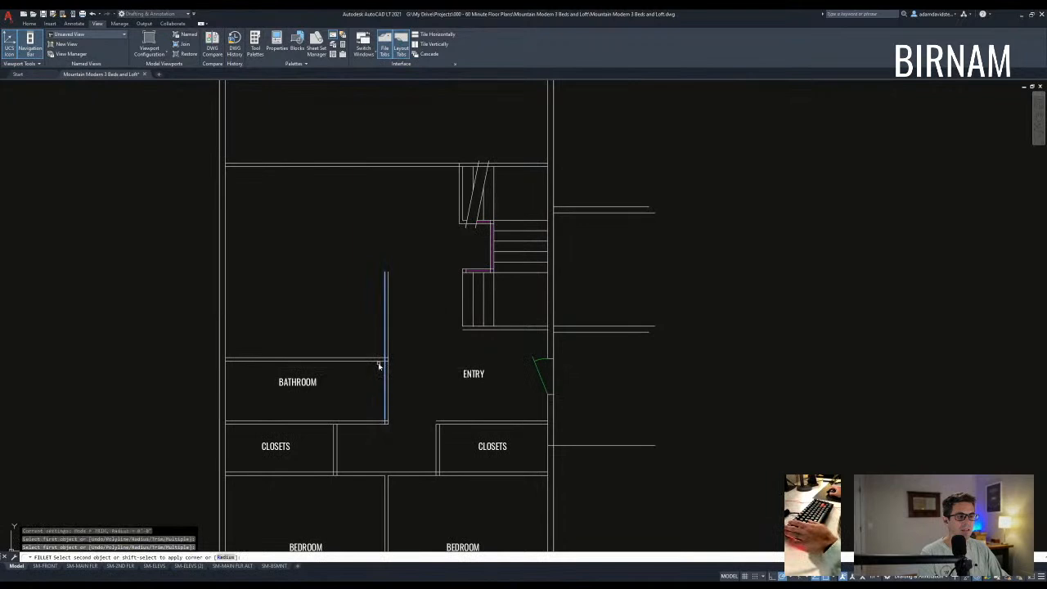
{"action": "left_click", "coordinate": [377, 360]}
{"action": "key", "text": "space"}
{"action": "left_click", "coordinate": [382, 358]}
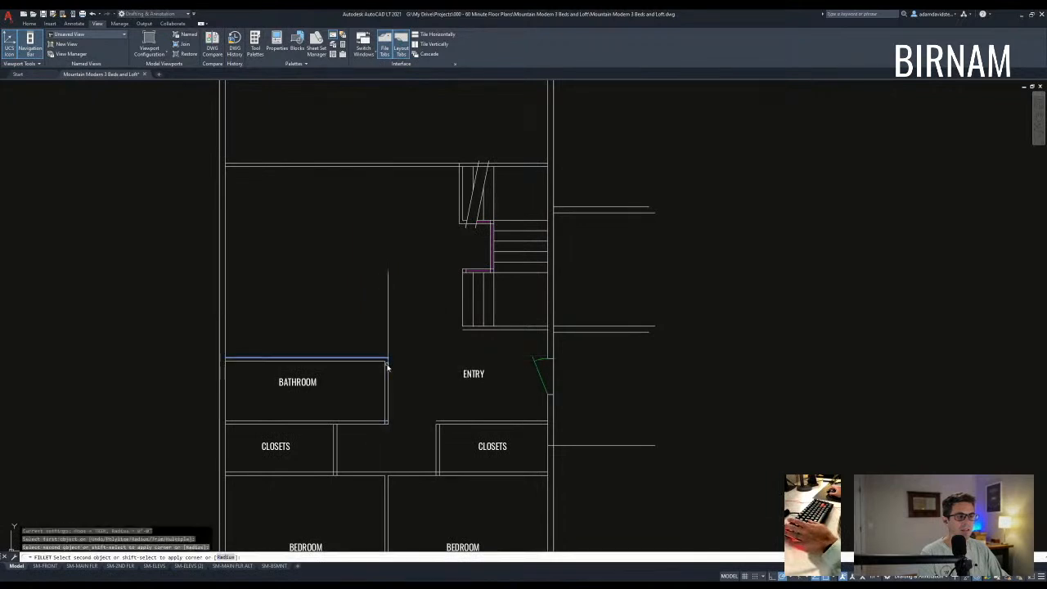
{"action": "key", "text": "Escape"}
- Delete the entry door and trim the short wall line above the bathroom
{"action": "left_click", "coordinate": [509, 401]}
{"action": "left_click", "coordinate": [579, 352]}
{"action": "key", "text": "Delete"}
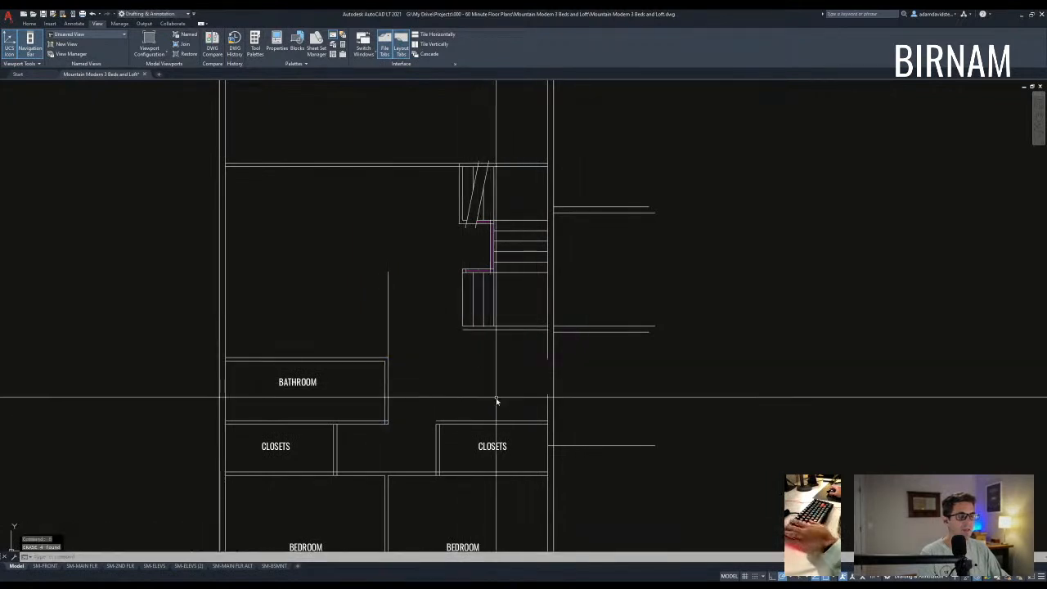
{"action": "type", "text": "tr"}
{"action": "left_click", "coordinate": [391, 335]}
{"action": "key", "text": "Escape"}
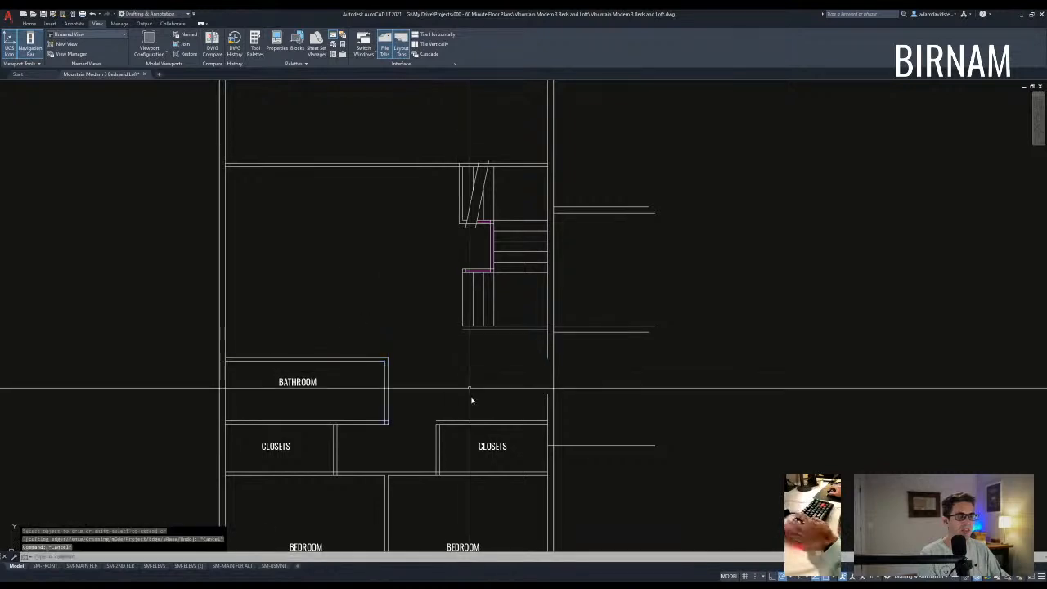
- Fillet the closet wall to the stair's bottom line
{"action": "type", "text": "f"}
{"action": "scroll", "coordinate": [436, 424], "scroll_direction": "down", "scroll_amount": 4}
{"action": "scroll", "coordinate": [450, 393], "scroll_direction": "up", "scroll_amount": 4}
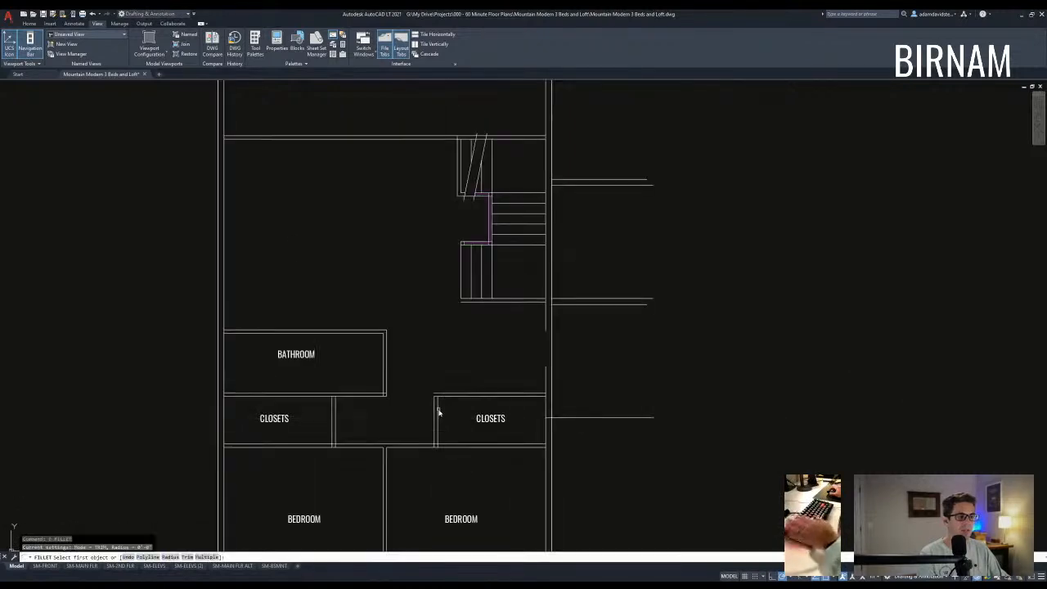
{"action": "left_click", "coordinate": [466, 300]}
{"action": "key", "text": "space"}
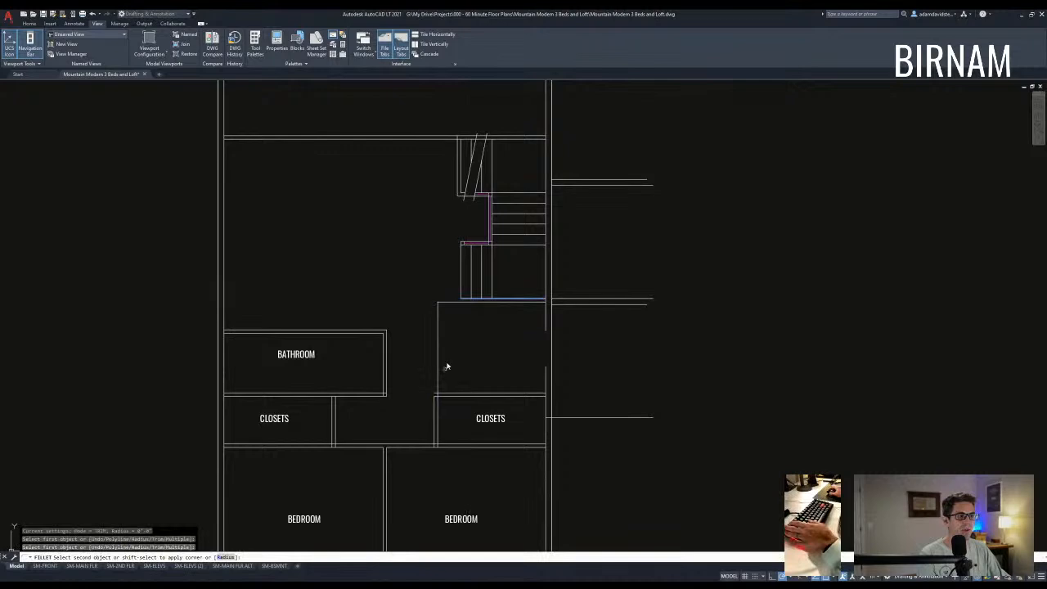
{"action": "key", "text": "Escape"}
{"action": "scroll", "coordinate": [434, 406], "scroll_direction": "down", "scroll_amount": 3}
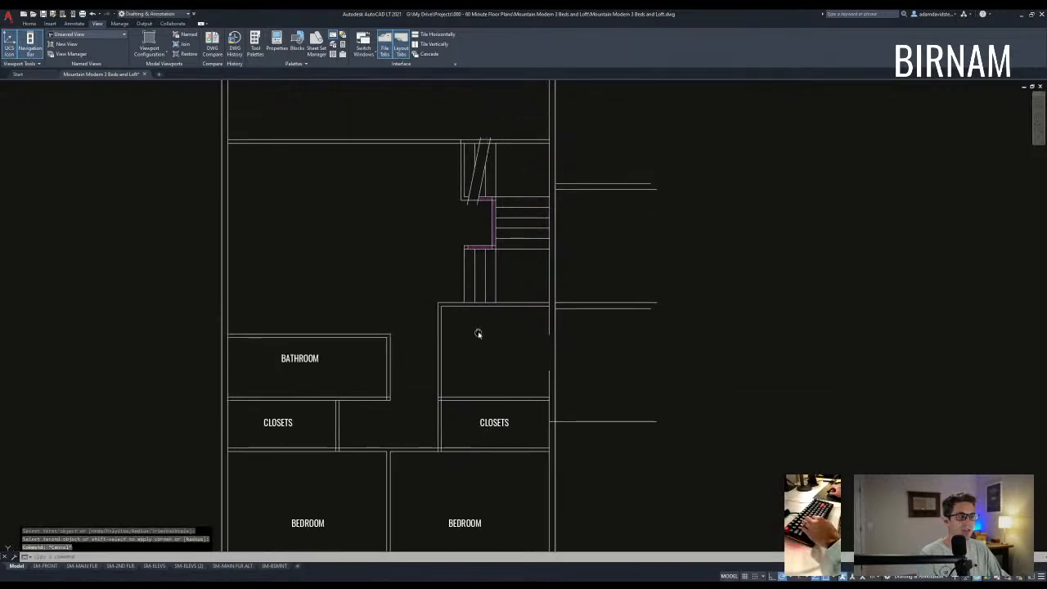
{"action": "scroll", "coordinate": [512, 292], "scroll_direction": "up", "scroll_amount": 8}
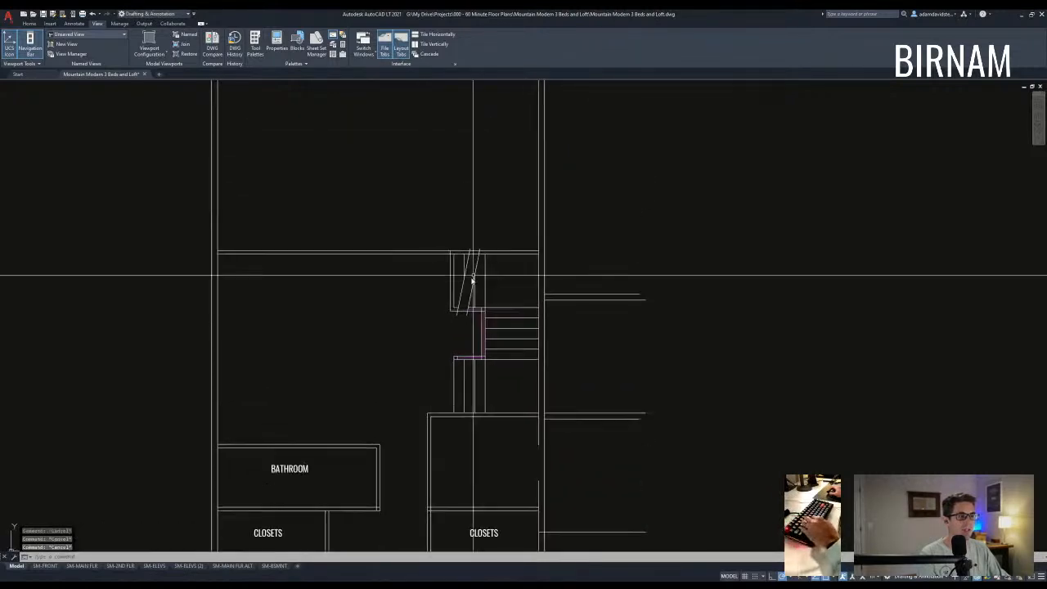
{"action": "scroll", "coordinate": [474, 327], "scroll_direction": "down", "scroll_amount": 6}
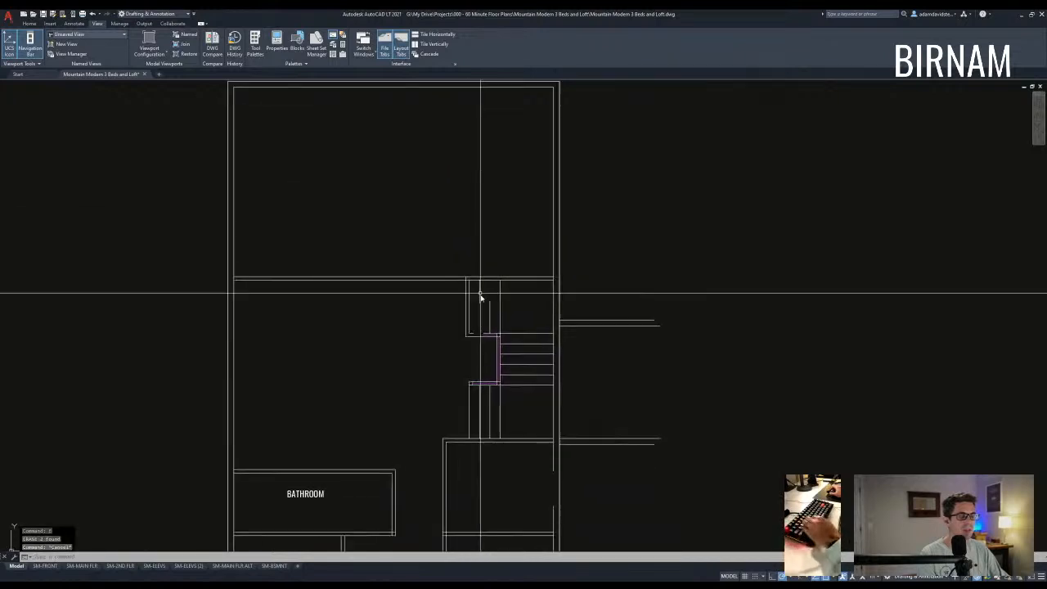
- Pan and zoom the copied plan to bring the upper-floor bathroom into view
{"action": "middle_click_drag", "start_coordinate": [425, 241], "coordinate": [428, 262]}
{"action": "left_click", "coordinate": [348, 337]}
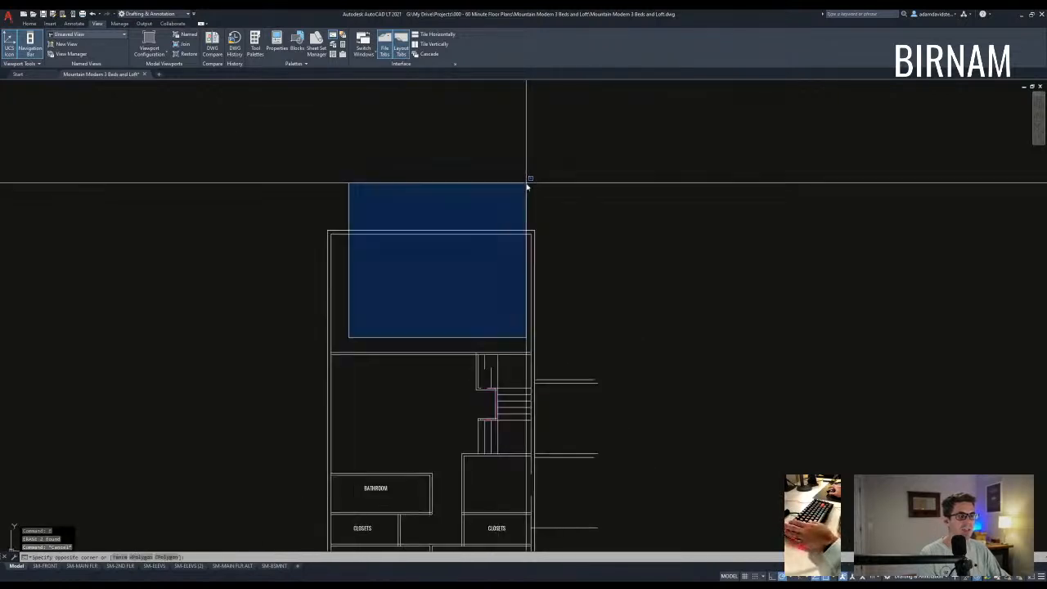
{"action": "key", "text": "Escape"}
{"action": "key", "text": "Escape"}
{"action": "middle_click_drag", "start_coordinate": [313, 483], "coordinate": [328, 423]}
{"action": "key", "text": "Escape"}
{"action": "middle_click_drag", "start_coordinate": [420, 415], "coordinate": [428, 323]}
{"action": "left_click", "coordinate": [350, 318]}
{"action": "key", "text": "Escape"}
{"action": "scroll", "coordinate": [466, 327], "scroll_direction": "up", "scroll_amount": 4}
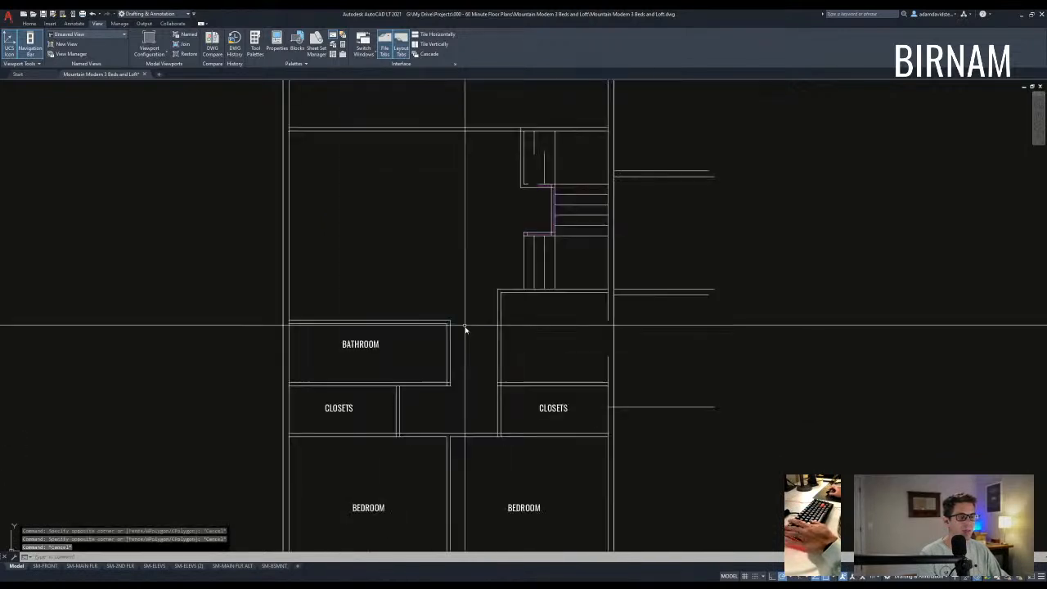
- Stretch the bathroom's top wall upward by 12 using a crossing window
{"action": "type", "text": "s"}
{"action": "key", "text": "space"}
{"action": "left_click", "coordinate": [459, 330]}
{"action": "left_click", "coordinate": [107, 296]}
{"action": "key", "text": "space"}
{"action": "left_click", "coordinate": [246, 274]}
{"action": "type", "text": "12"}
{"action": "key", "text": "Return"}
- Begin a second stretch on the bathroom walls, then cancel it and readjust the zoom
{"action": "scroll", "coordinate": [248, 269], "scroll_direction": "down", "scroll_amount": 2}
{"action": "key", "text": "Escape"}
{"action": "key", "text": "Escape"}
{"action": "type", "text": "s"}
{"action": "key", "text": "space"}
{"action": "left_click", "coordinate": [459, 407]}
{"action": "left_click", "coordinate": [229, 311]}
{"action": "key", "text": "space"}
{"action": "left_click", "coordinate": [437, 321]}
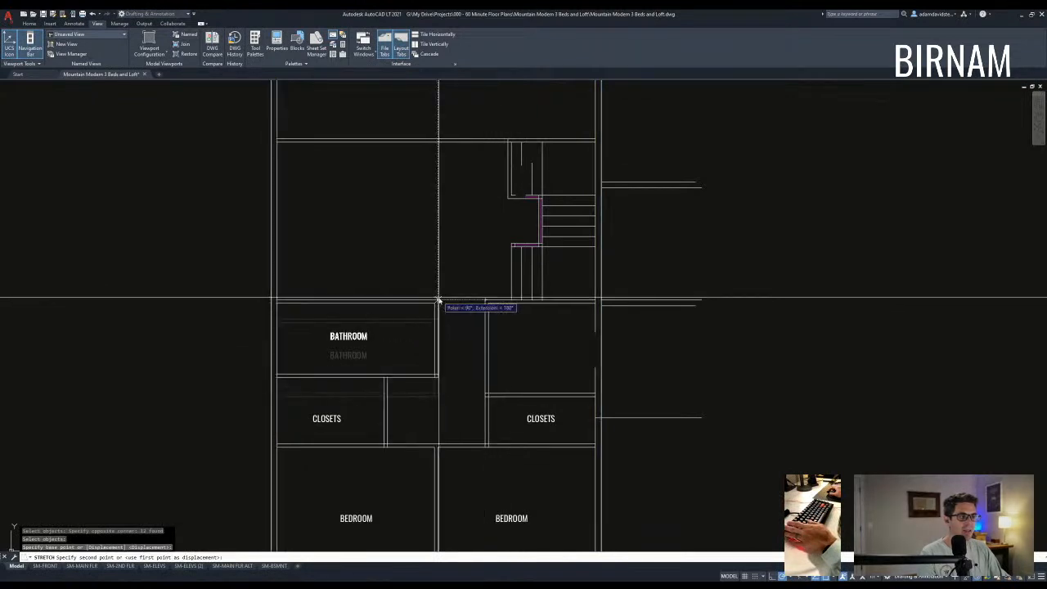
{"action": "key", "text": "Escape"}
{"action": "scroll", "coordinate": [459, 370], "scroll_direction": "down", "scroll_amount": 4}
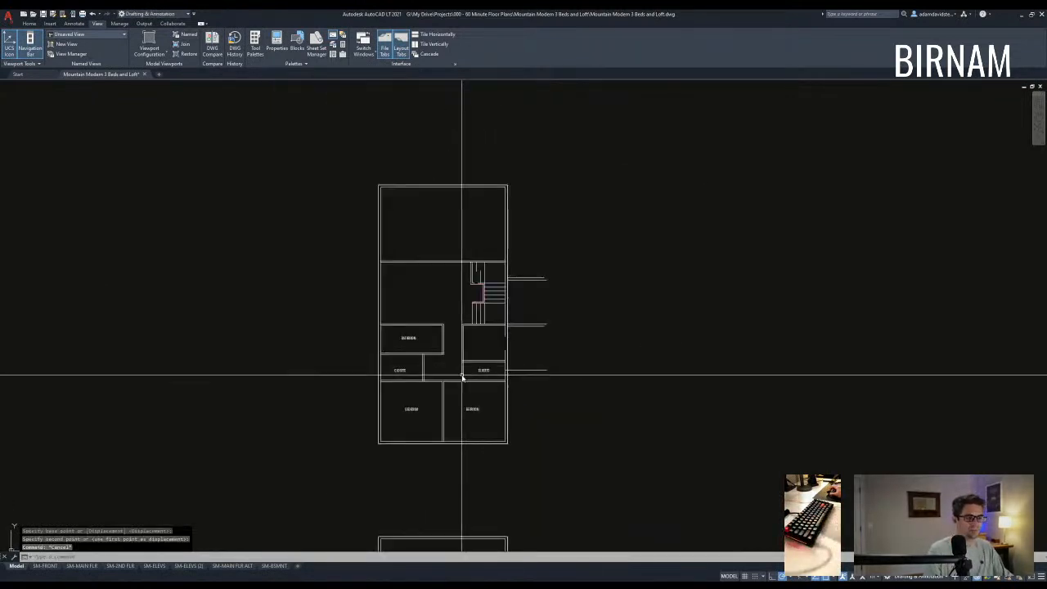
{"action": "scroll", "coordinate": [462, 378], "scroll_direction": "up", "scroll_amount": 2}
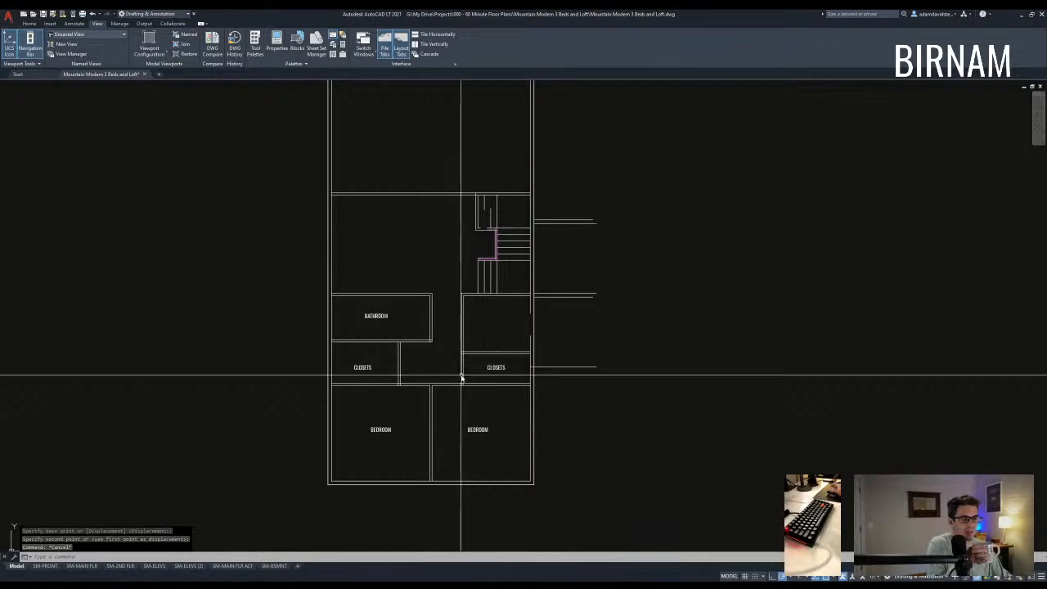
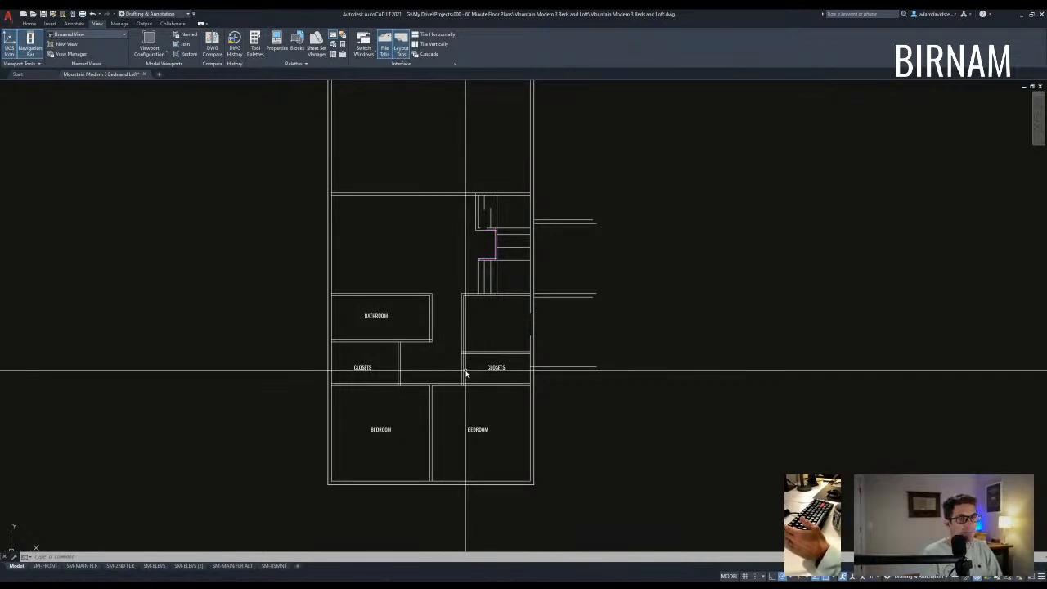
- Erase the bedroom's inner right wall line
{"action": "key", "text": "Escape"}
{"action": "key", "text": "Escape"}
{"action": "key", "text": "Escape"}
{"action": "scroll", "coordinate": [468, 318], "scroll_direction": "down", "scroll_amount": 2}
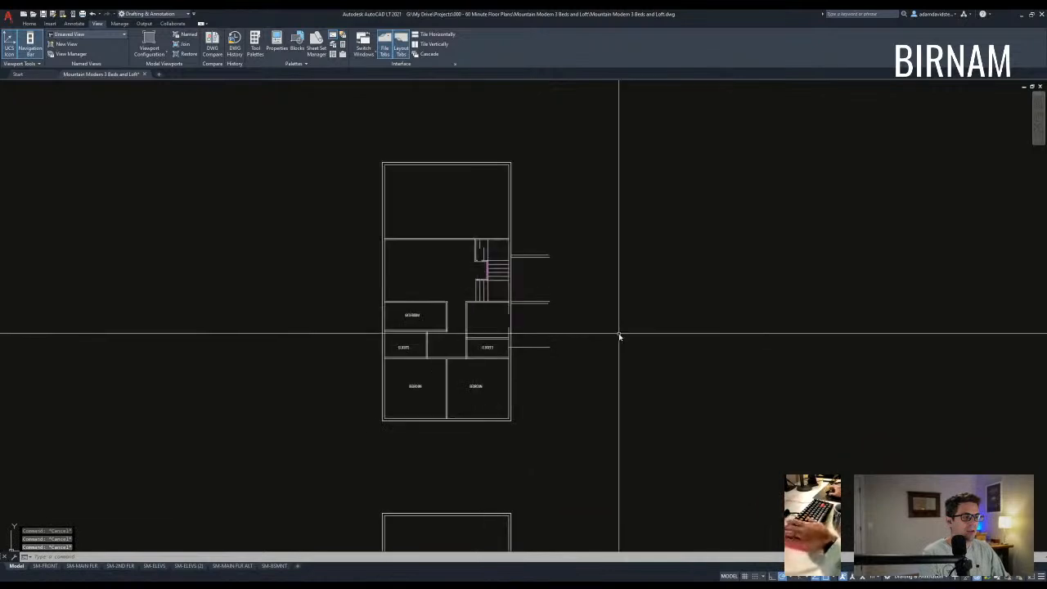
{"action": "scroll", "coordinate": [435, 442], "scroll_direction": "up", "scroll_amount": 2}
{"action": "left_click", "coordinate": [537, 430]}
{"action": "left_click", "coordinate": [592, 237]}
{"action": "type", "text": "e"}
{"action": "key", "text": "space"}
- Erase the stray lines to the right of the loft plan
{"action": "middle_click_drag", "start_coordinate": [597, 313], "coordinate": [570, 369]}
{"action": "key", "text": "Escape"}
{"action": "left_click", "coordinate": [610, 360]}
{"action": "left_click", "coordinate": [584, 176]}
{"action": "type", "text": "e"}
{"action": "key", "text": "space"}
- Extend the right inner wall lines down to the boundary walls
{"action": "key", "text": "space"}
{"action": "left_click", "coordinate": [523, 475]}
{"action": "left_click", "coordinate": [512, 441]}
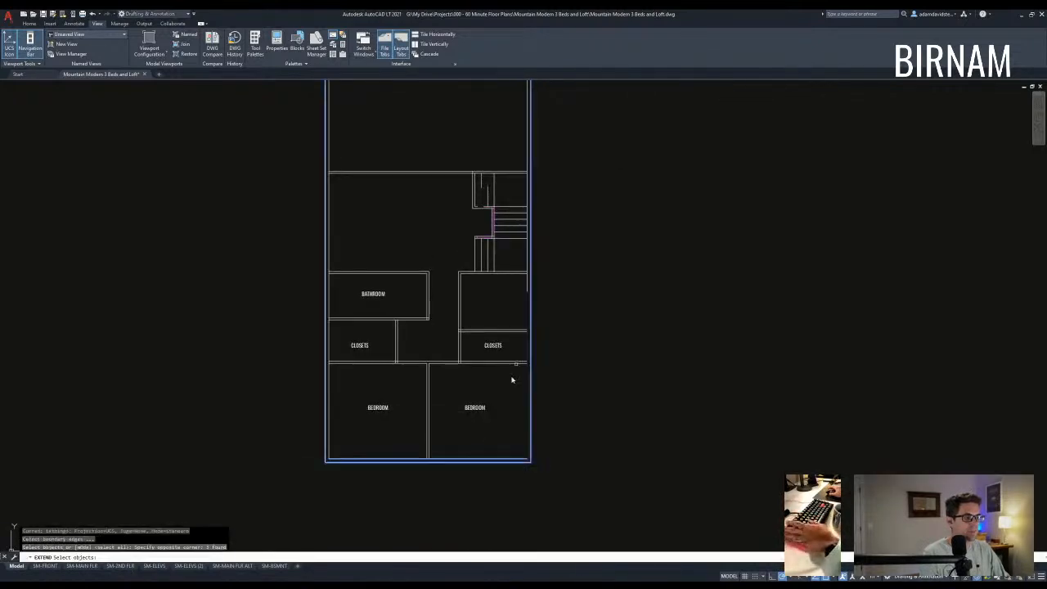
{"action": "key", "text": "space"}
{"action": "scroll", "coordinate": [520, 291], "scroll_direction": "up", "scroll_amount": 4}
{"action": "left_click", "coordinate": [545, 293]}
{"action": "left_click", "coordinate": [533, 304]}
{"action": "key", "text": "Escape"}
- Erase the right closet wall and its CLOSETS label
{"action": "middle_click_drag", "start_coordinate": [425, 419], "coordinate": [462, 362]}
{"action": "scroll", "coordinate": [462, 362], "scroll_direction": "down", "scroll_amount": 3}
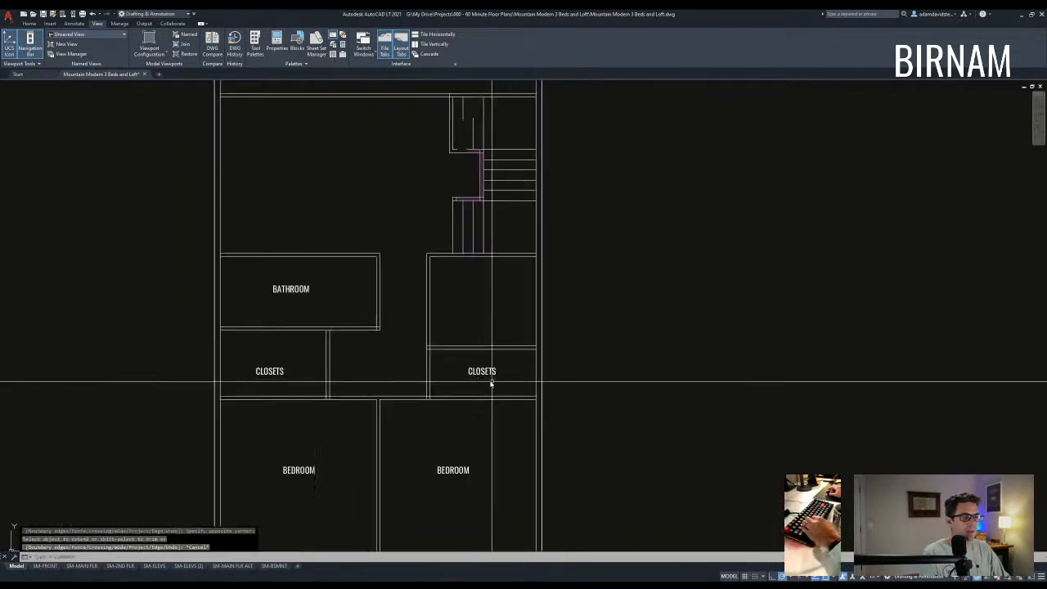
{"action": "left_click", "coordinate": [490, 381]}
{"action": "left_click", "coordinate": [462, 338]}
{"action": "type", "text": "e"}
{"action": "key", "text": "space"}
- Fillet the closet wall lines into the bathroom's lower wall corner
{"action": "type", "text": "f"}
{"action": "key", "text": "space"}
{"action": "left_click", "coordinate": [330, 338]}
{"action": "left_click", "coordinate": [335, 330]}
{"action": "key", "text": "space"}
{"action": "left_click", "coordinate": [326, 343]}
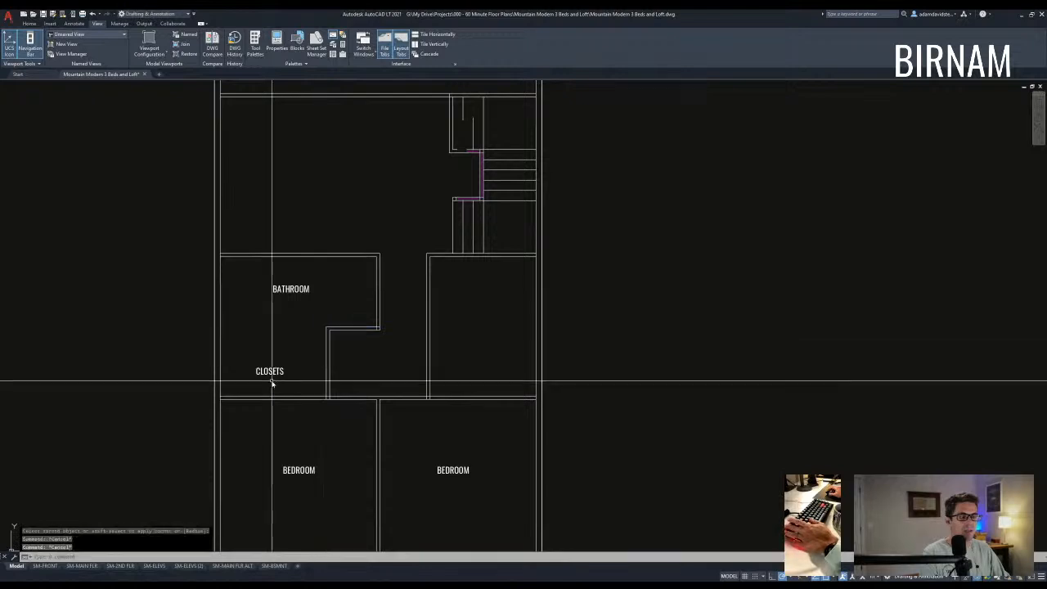
- Erase the BATHROOM and CLOSETS labels, abandoning a further fillet attempt
{"action": "middle_click_drag", "start_coordinate": [271, 381], "coordinate": [290, 389]}
{"action": "left_click", "coordinate": [323, 390]}
{"action": "left_click", "coordinate": [293, 295]}
{"action": "type", "text": "e"}
{"action": "key", "text": "space"}
{"action": "scroll", "coordinate": [337, 378], "scroll_direction": "down", "scroll_amount": 3}
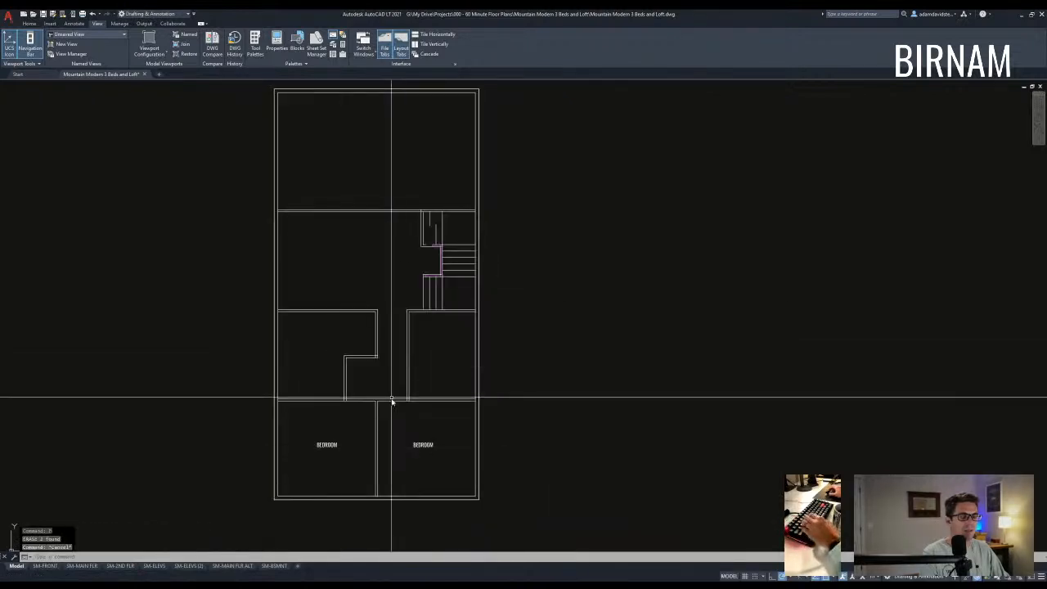
{"action": "type", "text": "f"}
{"action": "key", "text": "space"}
{"action": "scroll", "coordinate": [373, 357], "scroll_direction": "up", "scroll_amount": 3}
{"action": "scroll", "coordinate": [376, 364], "scroll_direction": "down", "scroll_amount": 4}
{"action": "key", "text": "Escape"}
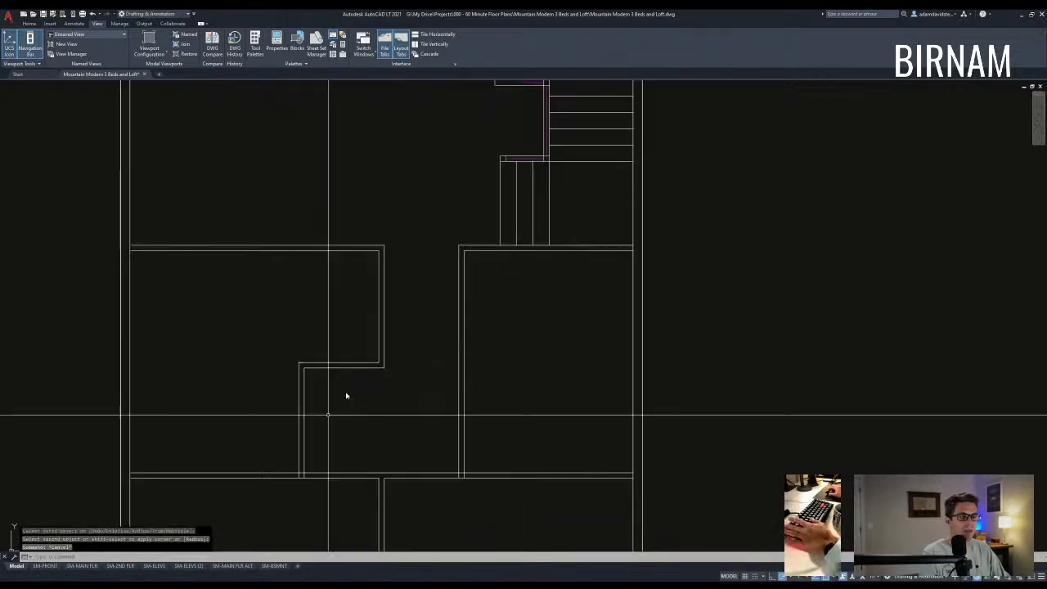
{"action": "scroll", "coordinate": [348, 308], "scroll_direction": "up", "scroll_amount": 2}
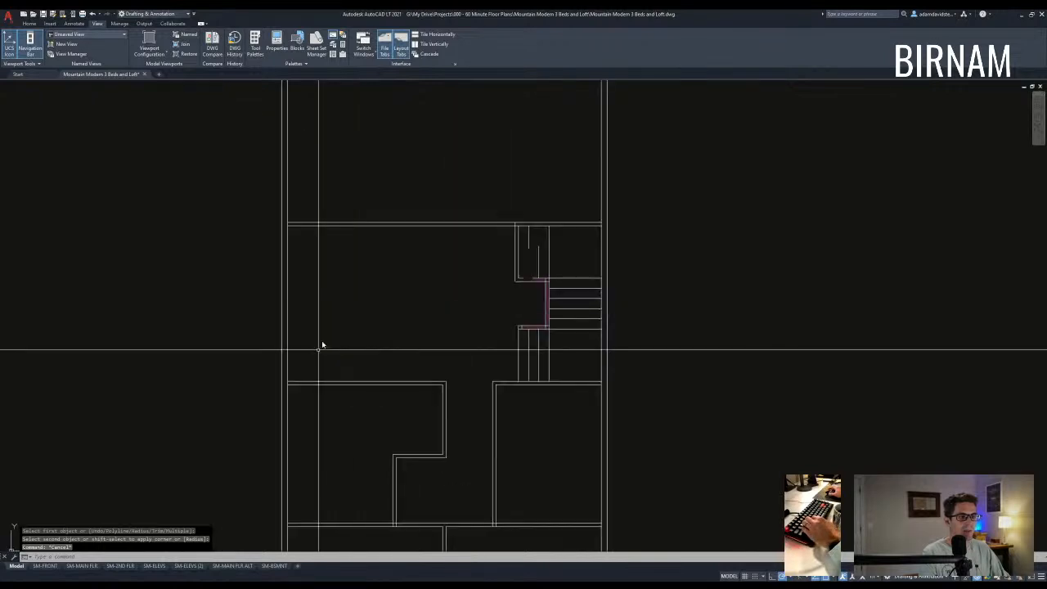
- Measure with DIST from the wall corner to the stair corner
{"action": "type", "text": "di"}
{"action": "key", "text": "space"}
{"action": "left_click", "coordinate": [287, 382]}
{"action": "left_click", "coordinate": [517, 227]}
{"action": "key", "text": "Escape"}
{"action": "key", "text": "Escape"}
{"action": "scroll", "coordinate": [432, 364], "scroll_direction": "down", "scroll_amount": 10}
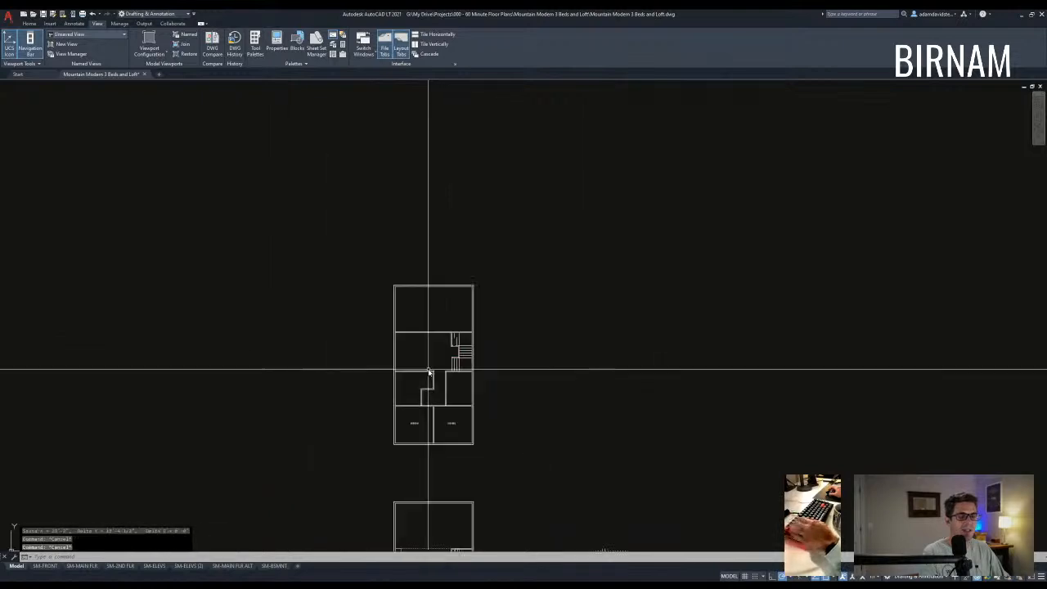
{"action": "key", "text": "Escape"}
{"action": "scroll", "coordinate": [458, 425], "scroll_direction": "up", "scroll_amount": 6}
{"action": "scroll", "coordinate": [470, 392], "scroll_direction": "down", "scroll_amount": 6}
- Copy the dining table block from the furniture library into the loft's open room
{"action": "scroll", "coordinate": [442, 327], "scroll_direction": "down", "scroll_amount": 6}
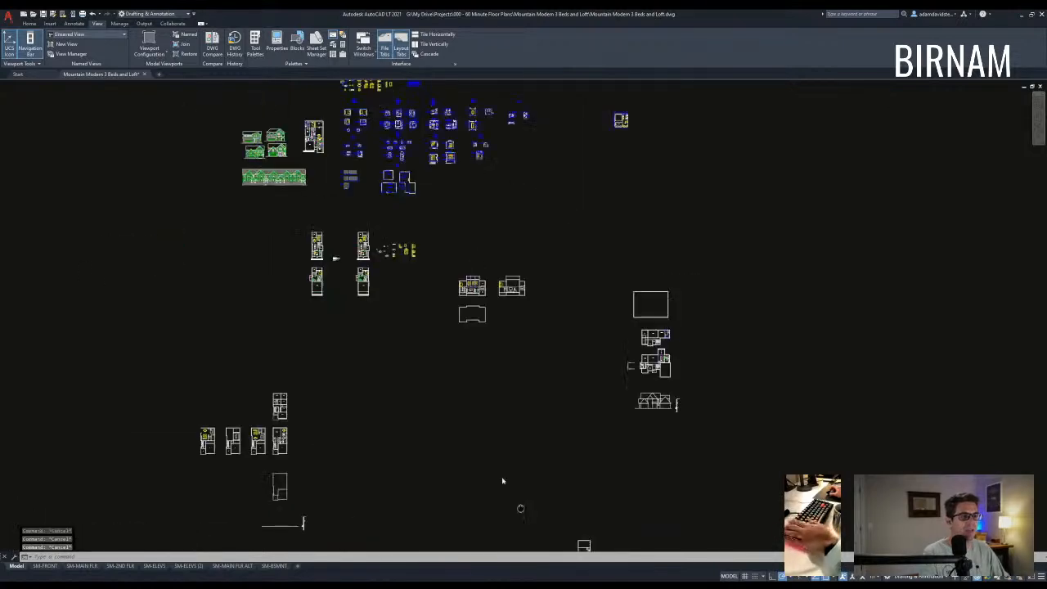
{"action": "scroll", "coordinate": [505, 428], "scroll_direction": "up", "scroll_amount": 8}
{"action": "left_click", "coordinate": [458, 364]}
{"action": "middle_click_drag", "start_coordinate": [417, 457], "coordinate": [403, 200]}
{"action": "left_click", "coordinate": [428, 333]}
{"action": "type", "text": "cv"}
{"action": "key", "text": "space"}
{"action": "left_click", "coordinate": [412, 314]}
{"action": "scroll", "coordinate": [439, 310], "scroll_direction": "down", "scroll_amount": 12}
{"action": "scroll", "coordinate": [536, 429], "scroll_direction": "up", "scroll_amount": 8}
{"action": "scroll", "coordinate": [539, 451], "scroll_direction": "down", "scroll_amount": 2}
{"action": "middle_click_drag", "start_coordinate": [539, 451], "coordinate": [538, 267]}
{"action": "scroll", "coordinate": [378, 279], "scroll_direction": "up", "scroll_amount": 6}
{"action": "scroll", "coordinate": [431, 262], "scroll_direction": "up", "scroll_amount": 6}
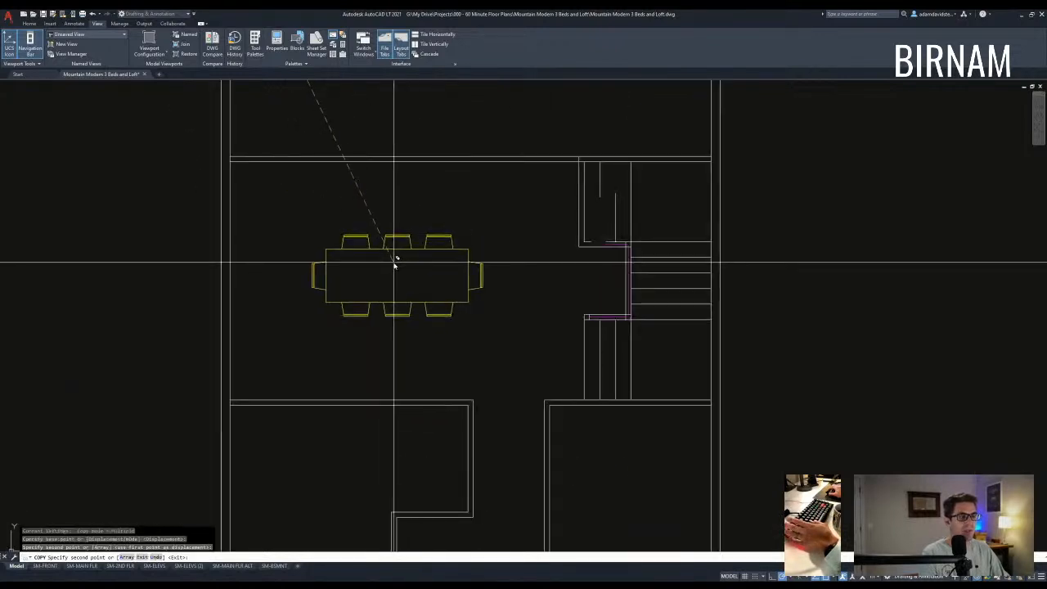
{"action": "left_click", "coordinate": [393, 261]}
{"action": "key", "text": "Escape"}
{"action": "key", "text": "Escape"}
{"action": "key", "text": "Escape"}
- Draw a diagonal guide line and a horizontal line from its midpoint to the left wall
{"action": "scroll", "coordinate": [409, 352], "scroll_direction": "down", "scroll_amount": 3}
{"action": "left_click", "coordinate": [280, 390]}
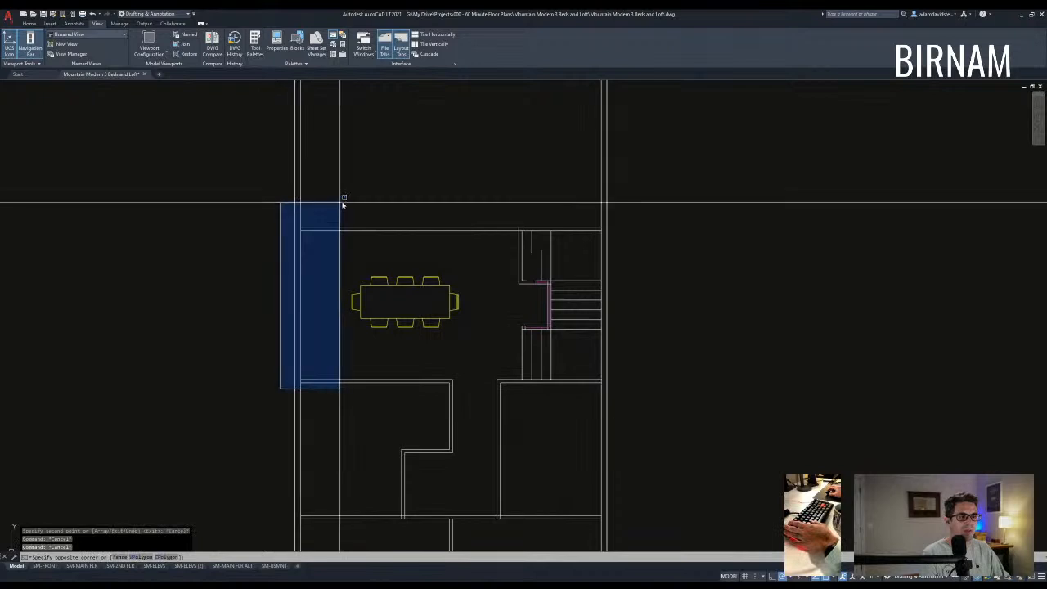
{"action": "key", "text": "Escape"}
{"action": "key", "text": "Escape"}
{"action": "key", "text": "Escape"}
{"action": "middle_click_drag", "start_coordinate": [399, 388], "coordinate": [401, 393]}
{"action": "type", "text": "a"}
{"action": "key", "text": "space"}
{"action": "left_click", "coordinate": [377, 384]}
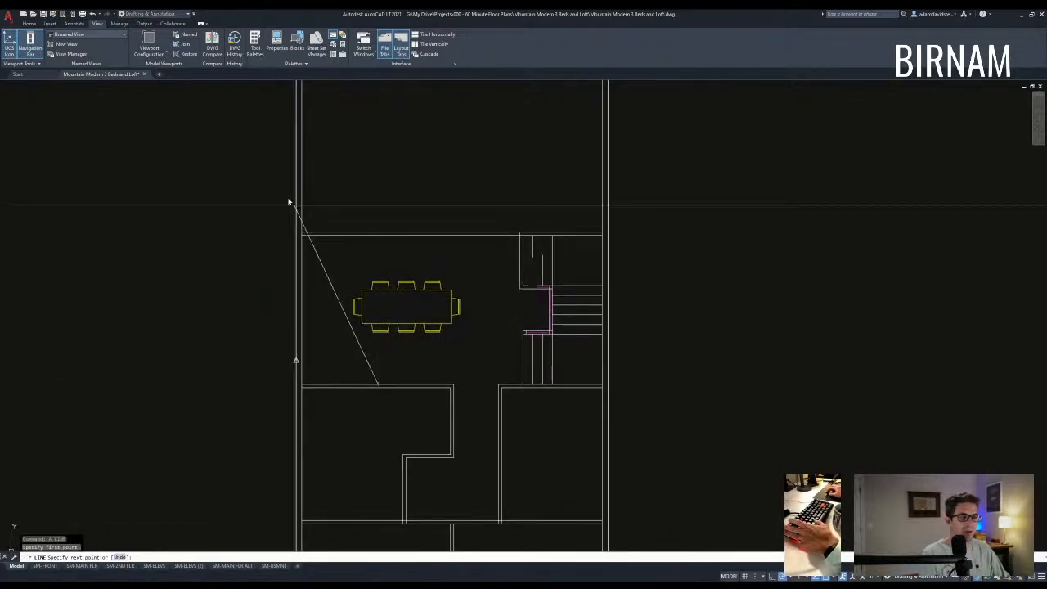
{"action": "left_click", "coordinate": [302, 237]}
{"action": "key", "text": "space"}
{"action": "key", "text": "space"}
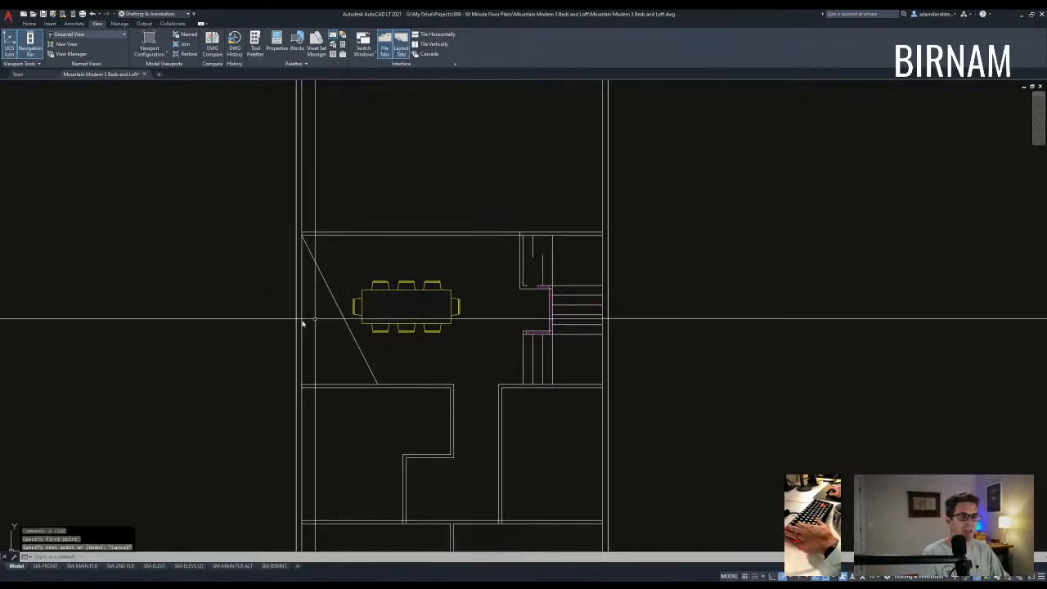
{"action": "left_click", "coordinate": [343, 307]}
{"action": "left_click", "coordinate": [242, 310]}
{"action": "key", "text": "Escape"}
{"action": "key", "text": "Escape"}
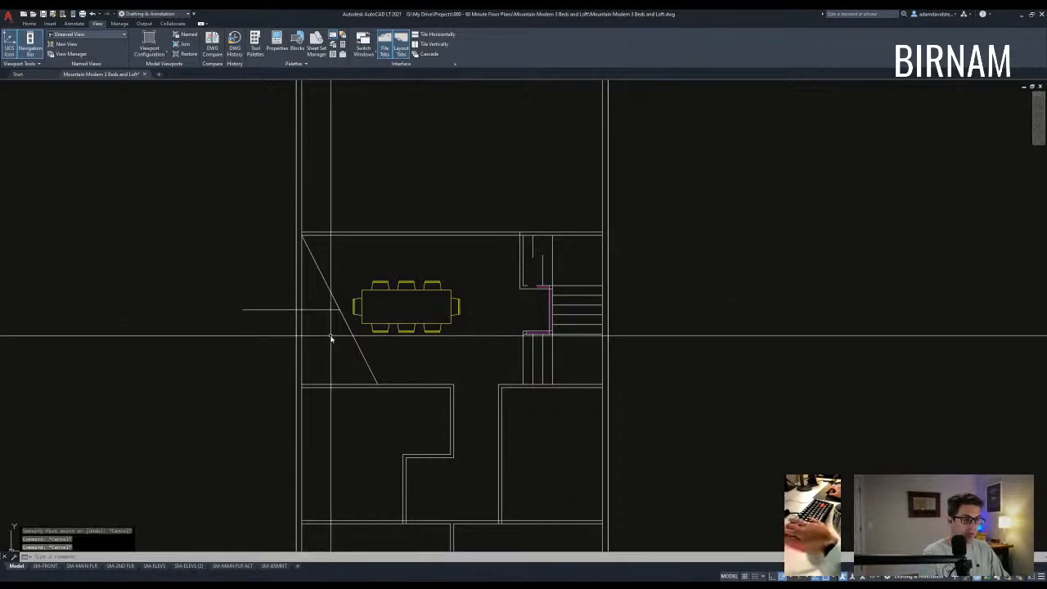
- Offset the horizontal line 18 downward
{"action": "type", "text": "o"}
{"action": "key", "text": "space"}
{"action": "type", "text": "18"}
{"action": "key", "text": "space"}
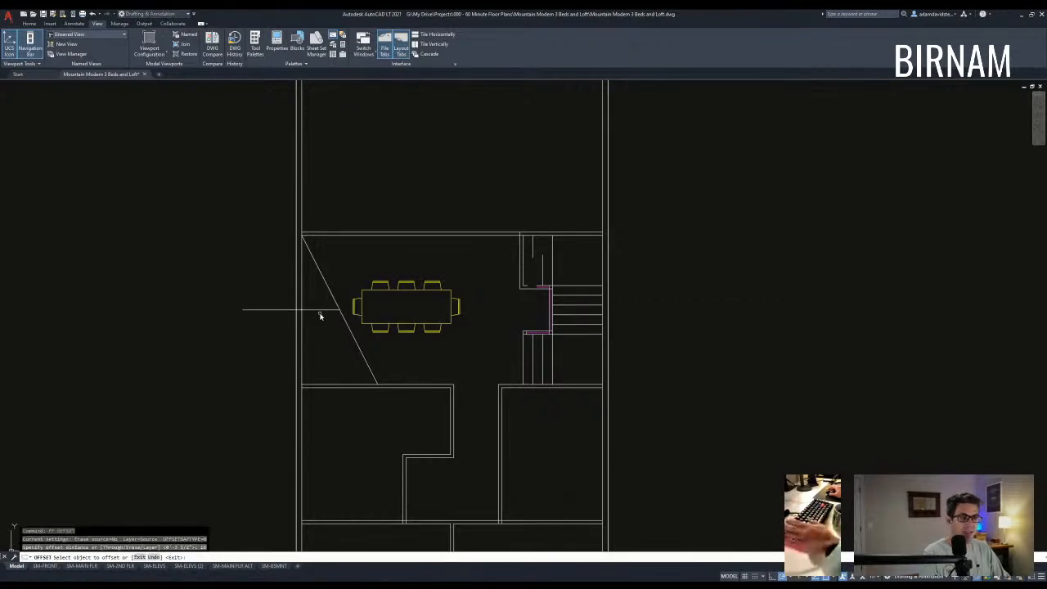
{"action": "left_click", "coordinate": [323, 309]}
{"action": "left_click", "coordinate": [325, 321]}
{"action": "key", "text": "Escape"}
{"action": "key", "text": "Escape"}
- Erase the diagonal and middle guide lines
{"action": "scroll", "coordinate": [336, 317], "scroll_direction": "up", "scroll_amount": 2}
{"action": "left_click", "coordinate": [341, 315]}
{"action": "left_click", "coordinate": [325, 276]}
{"action": "key", "text": "e"}
{"action": "key", "text": "space"}
{"action": "key", "text": "Escape"}
{"action": "scroll", "coordinate": [319, 320], "scroll_direction": "down", "scroll_amount": 1}
- Trim the two new line stubs that extend past the wall
{"action": "type", "text": "tr"}
{"action": "key", "text": "space"}
{"action": "left_click", "coordinate": [355, 366]}
{"action": "left_click", "coordinate": [297, 282]}
{"action": "key", "text": "space"}
{"action": "left_click", "coordinate": [363, 363]}
{"action": "left_click", "coordinate": [356, 273]}
{"action": "key", "text": "space"}
{"action": "type", "text": "l"}
{"action": "key", "text": "space"}
{"action": "scroll", "coordinate": [357, 355], "scroll_direction": "down", "scroll_amount": 3}
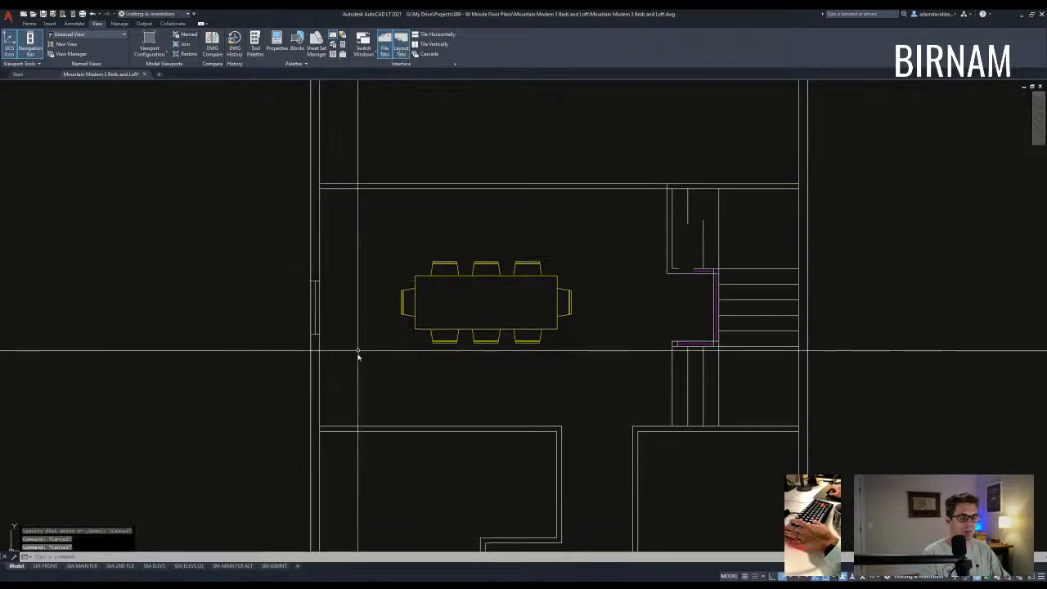
{"action": "key", "text": "Escape"}
- Offset the left wall line 2 to the right
{"action": "type", "text": "o"}
{"action": "key", "text": "space"}
{"action": "type", "text": "2"}
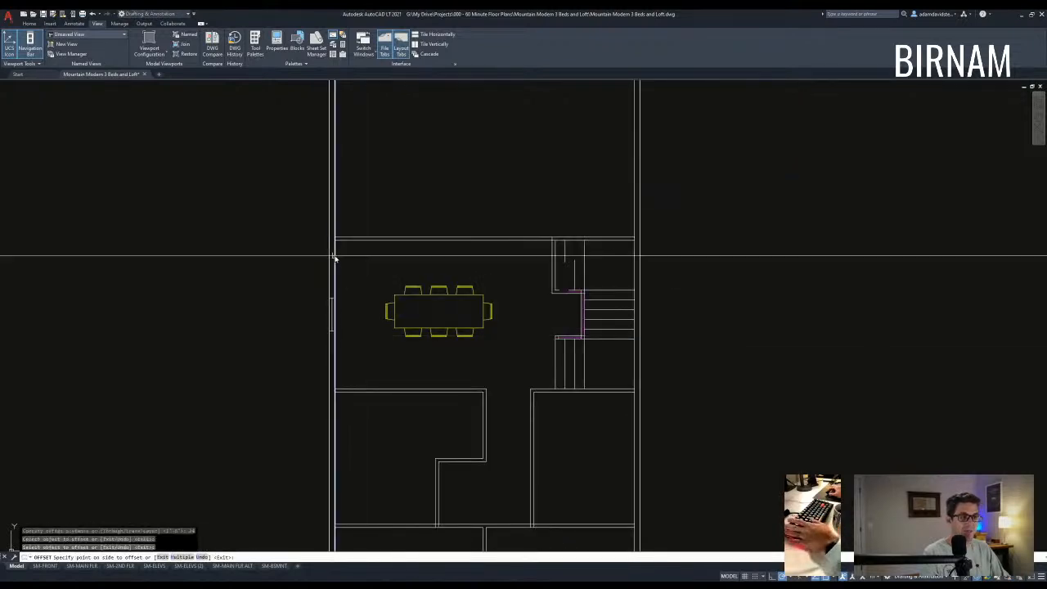
{"action": "left_click", "coordinate": [371, 327]}
{"action": "key", "text": "Escape"}
{"action": "scroll", "coordinate": [374, 399], "scroll_direction": "up", "scroll_amount": 4}
- Trim the new offset line where it runs above the top wall
{"action": "type", "text": "tr"}
{"action": "key", "text": "space"}
{"action": "left_click", "coordinate": [351, 368]}
{"action": "left_click", "coordinate": [336, 377]}
{"action": "key", "text": "space"}
{"action": "key", "text": "Escape"}
{"action": "type", "text": "tr"}
{"action": "key", "text": "space"}
{"action": "scroll", "coordinate": [364, 254], "scroll_direction": "down", "scroll_amount": 3}
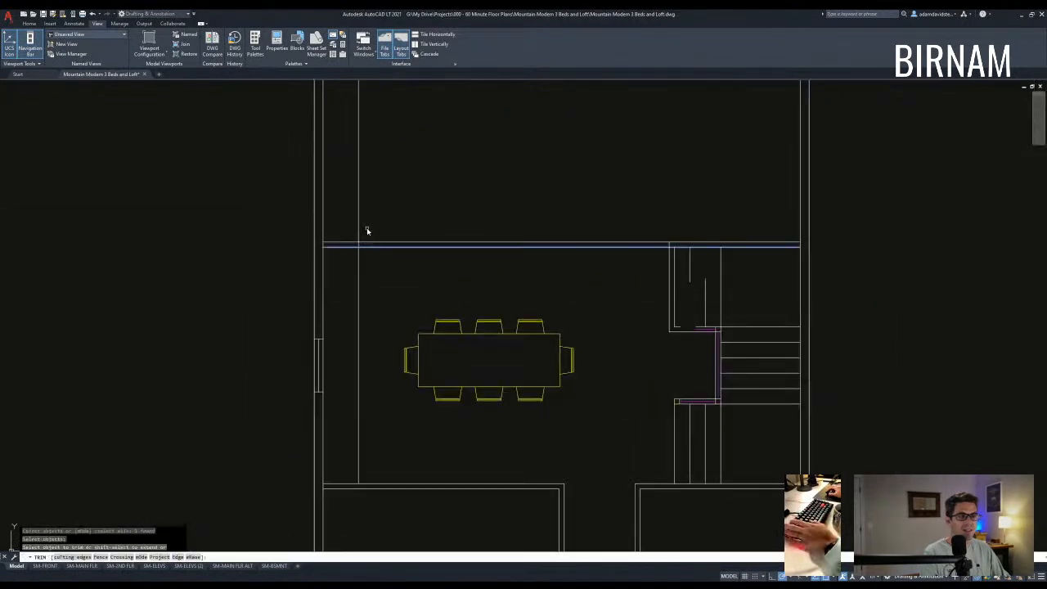
{"action": "left_click", "coordinate": [360, 231]}
{"action": "key", "text": "Escape"}
- Start moving the dining table but cancel, leaving it in place
{"action": "scroll", "coordinate": [381, 280], "scroll_direction": "down", "scroll_amount": 3}
{"action": "scroll", "coordinate": [453, 374], "scroll_direction": "up", "scroll_amount": 1}
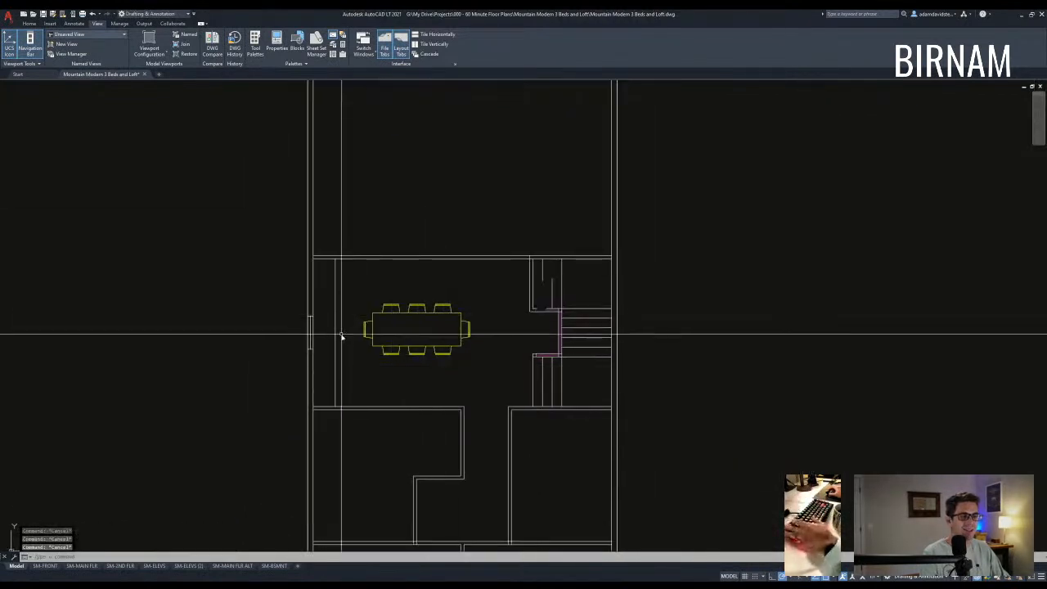
{"action": "scroll", "coordinate": [323, 320], "scroll_direction": "up", "scroll_amount": 3}
{"action": "middle_click_drag", "start_coordinate": [322, 319], "coordinate": [309, 297]}
{"action": "left_click", "coordinate": [549, 352]}
{"action": "left_click", "coordinate": [528, 333]}
{"action": "type", "text": "v"}
{"action": "key", "text": "space"}
{"action": "left_click", "coordinate": [564, 240]}
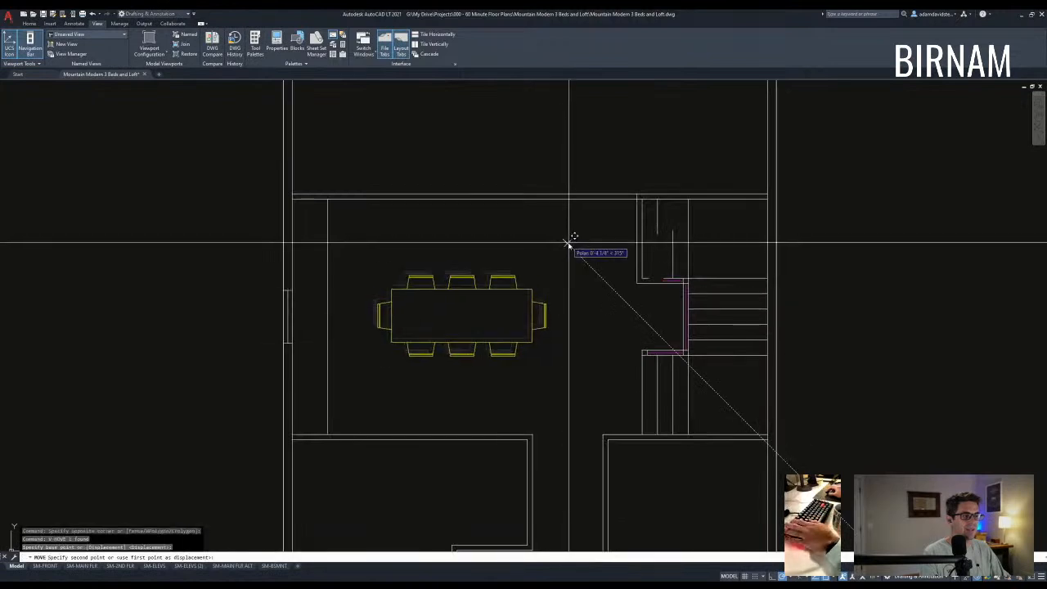
{"action": "key", "text": "Escape"}
{"action": "key", "text": "Escape"}
{"action": "key", "text": "Escape"}
{"action": "scroll", "coordinate": [477, 372], "scroll_direction": "down", "scroll_amount": 5}
{"action": "mouse_move", "coordinate": [501, 278]}
{"action": "middle_mouse_down"}
{"action": "mouse_move", "coordinate": [503, 262]}
{"action": "mouse_move", "coordinate": [512, 295]}
{"action": "middle_mouse_up"}
{"action": "scroll", "coordinate": [495, 242], "scroll_direction": "up", "scroll_amount": 4}
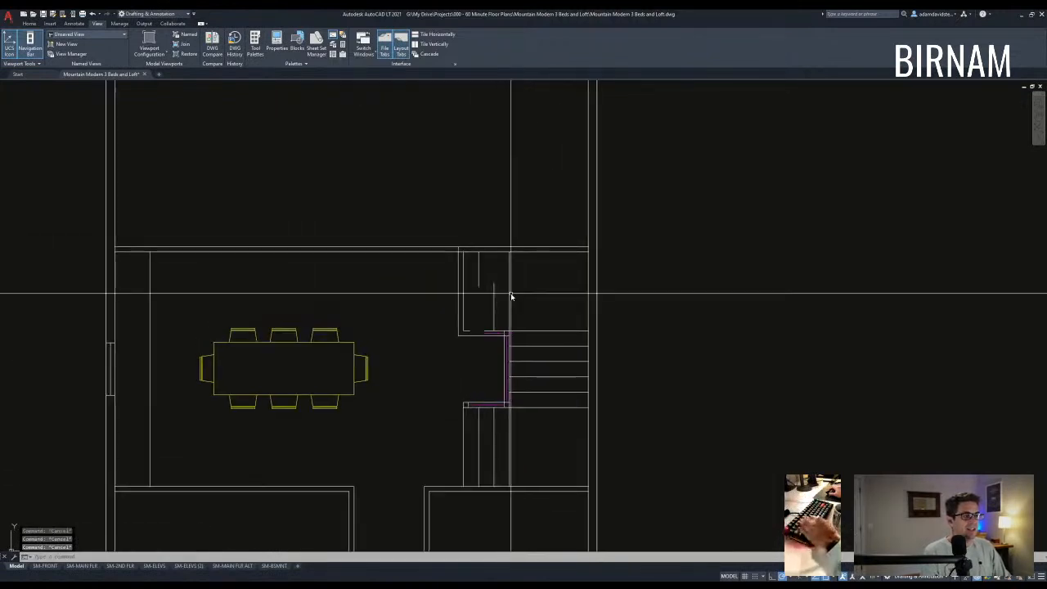
{"action": "scroll", "coordinate": [508, 295], "scroll_direction": "down", "scroll_amount": 2}
{"action": "middle_click_drag", "start_coordinate": [551, 345], "coordinate": [538, 322]}
{"action": "scroll", "coordinate": [512, 338], "scroll_direction": "down", "scroll_amount": 2}
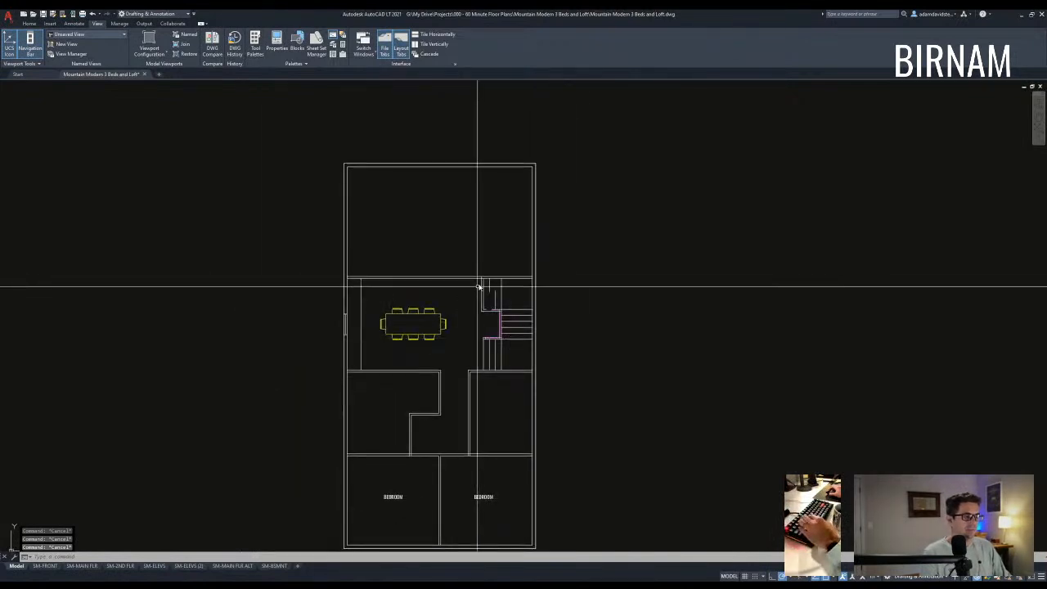
- Window-select the stair tread lines, including the right-hand and upper treads, then clear the selection
{"action": "scroll", "coordinate": [482, 294], "scroll_direction": "up", "scroll_amount": 4}
{"action": "scroll", "coordinate": [465, 306], "scroll_direction": "down", "scroll_amount": 2}
{"action": "left_click", "coordinate": [510, 416]}
{"action": "left_click", "coordinate": [410, 411]}
{"action": "scroll", "coordinate": [533, 392], "scroll_direction": "up", "scroll_amount": 2}
{"action": "left_click", "coordinate": [519, 397]}
{"action": "left_click", "coordinate": [486, 297]}
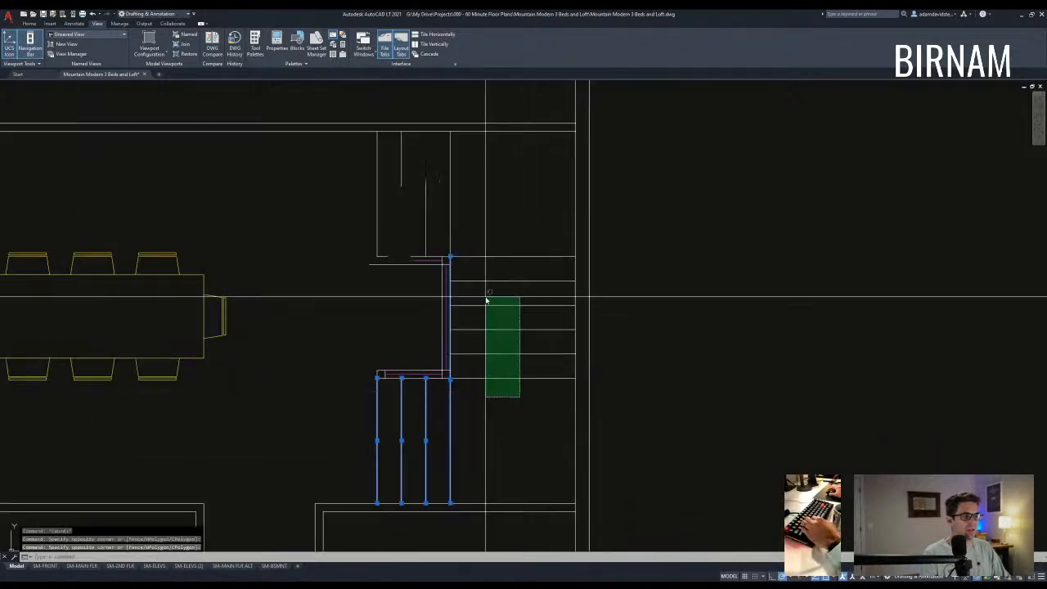
{"action": "middle_click_drag", "start_coordinate": [507, 295], "coordinate": [506, 342]}
{"action": "left_click", "coordinate": [507, 340]}
{"action": "left_click", "coordinate": [425, 233]}
{"action": "middle_click_drag", "start_coordinate": [414, 228], "coordinate": [417, 259]}
{"action": "key", "text": "Escape"}
{"action": "key", "text": "Escape"}
- Select the two upper stair lines for a copy, then cancel it
{"action": "left_click", "coordinate": [418, 256]}
{"action": "left_click", "coordinate": [377, 235]}
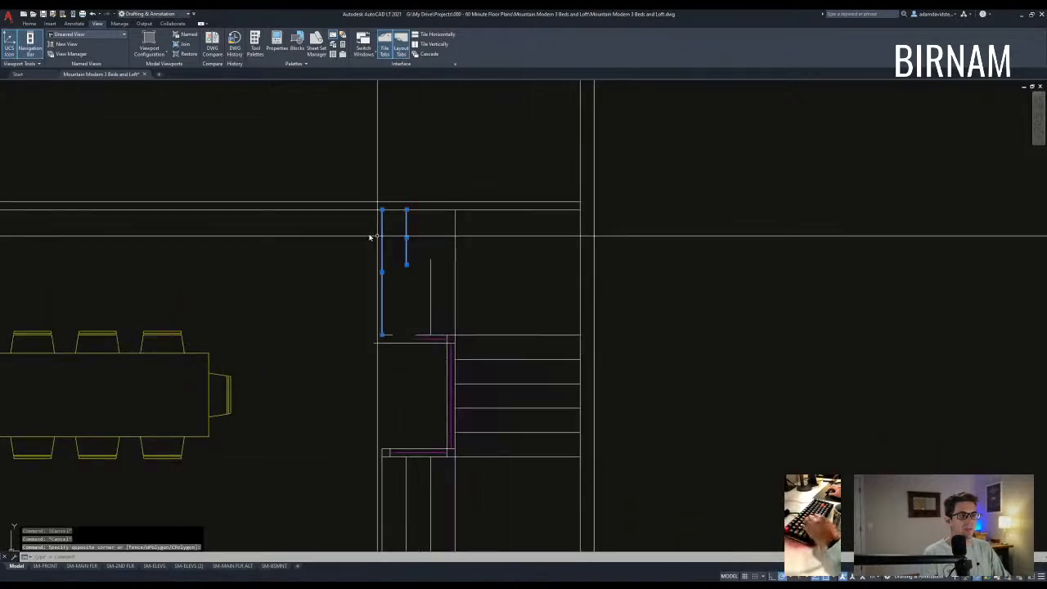
{"action": "type", "text": "co"}
{"action": "key", "text": "Return"}
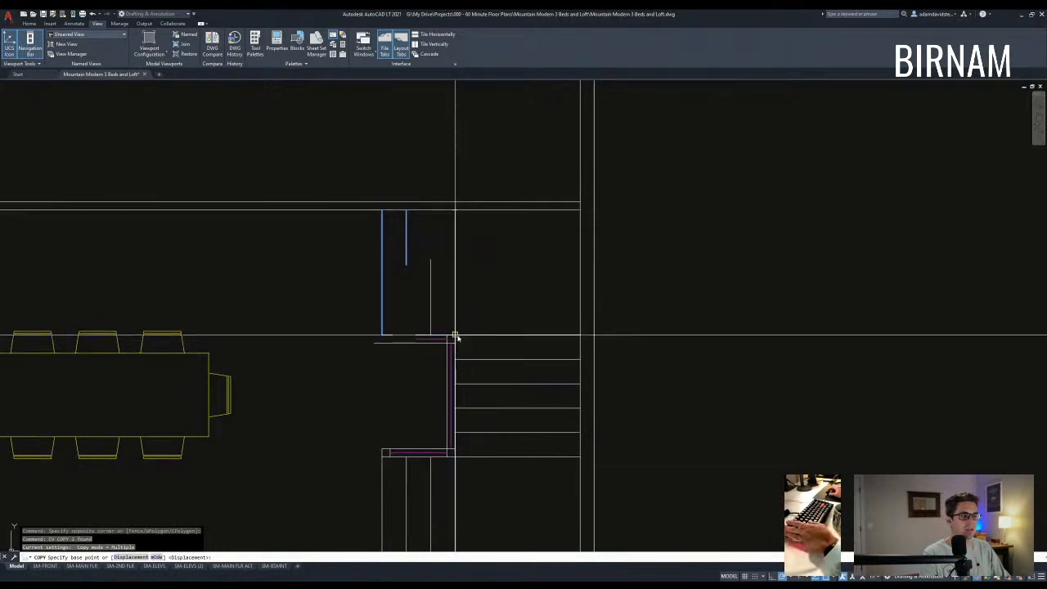
{"action": "key", "text": "Escape"}
- Try extending and then copying the two vertical stair lines, cancelling the copy
{"action": "type", "text": "ex"}
{"action": "key", "text": "Return"}
{"action": "left_click", "coordinate": [445, 227]}
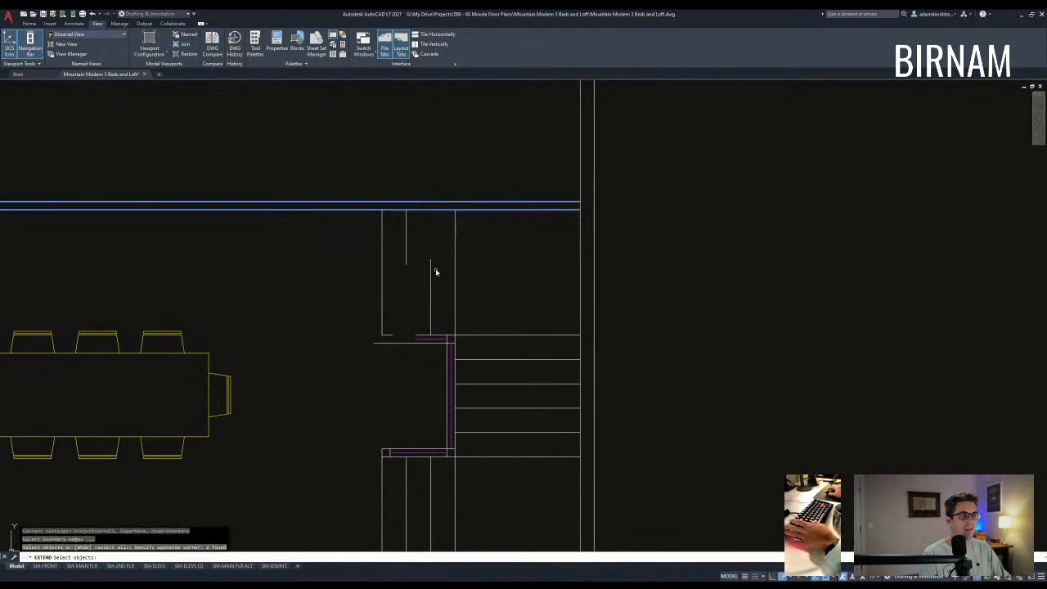
{"action": "left_click", "coordinate": [369, 229]}
{"action": "type", "text": "co"}
{"action": "key", "text": "Return"}
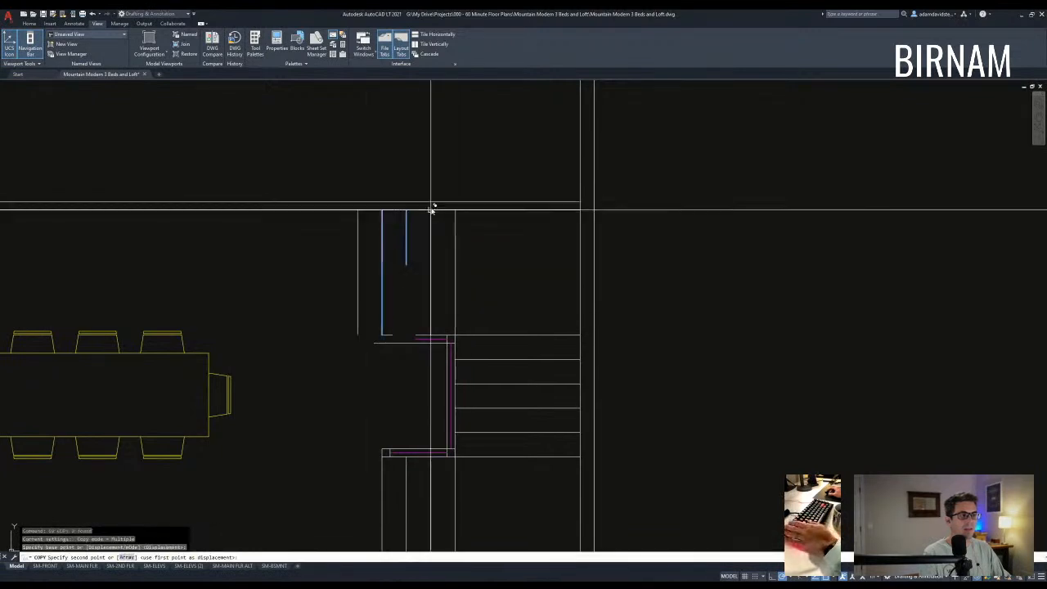
{"action": "scroll", "coordinate": [456, 361], "scroll_direction": "down", "scroll_amount": 3}
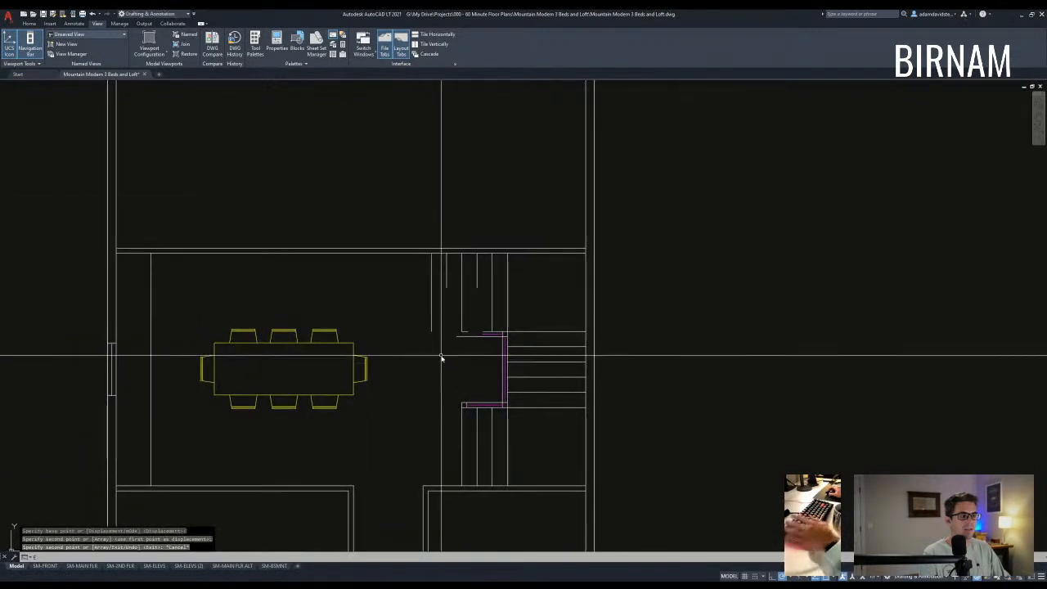
{"action": "key", "text": "Escape"}
{"action": "key", "text": "Escape"}
- Erase the short stair line at the top of the landing
{"action": "scroll", "coordinate": [442, 345], "scroll_direction": "up", "scroll_amount": 3}
{"action": "scroll", "coordinate": [458, 327], "scroll_direction": "down", "scroll_amount": 2}
{"action": "mouse_move", "coordinate": [445, 344]}
{"action": "middle_mouse_down"}
{"action": "mouse_move", "coordinate": [455, 323]}
{"action": "mouse_move", "coordinate": [491, 367]}
{"action": "middle_mouse_up"}
{"action": "scroll", "coordinate": [465, 326], "scroll_direction": "up", "scroll_amount": 2}
{"action": "left_click", "coordinate": [460, 325]}
{"action": "left_click", "coordinate": [516, 263]}
{"action": "type", "text": "e"}
{"action": "key", "text": "Return"}
{"action": "scroll", "coordinate": [490, 368], "scroll_direction": "down", "scroll_amount": 2}
- Fillet the stair lines into closed corners, joining the purple line with the left vertical line
{"action": "type", "text": "f"}
{"action": "key", "text": "Return"}
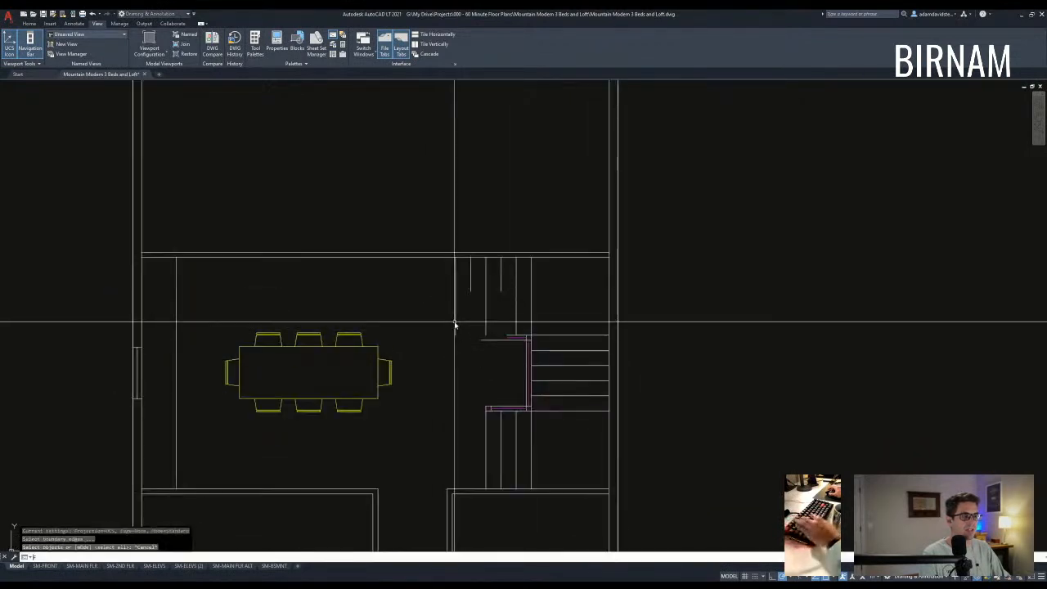
{"action": "scroll", "coordinate": [511, 333], "scroll_direction": "up", "scroll_amount": 2}
{"action": "left_click", "coordinate": [508, 342]}
{"action": "key", "text": "Return"}
{"action": "left_click", "coordinate": [421, 326]}
{"action": "key", "text": "Return"}
{"action": "left_click", "coordinate": [421, 327]}
- Cancel the unfinished fillet and zoom out to see both floor plans
{"action": "key", "text": "Escape"}
{"action": "scroll", "coordinate": [465, 350], "scroll_direction": "down", "scroll_amount": 8}
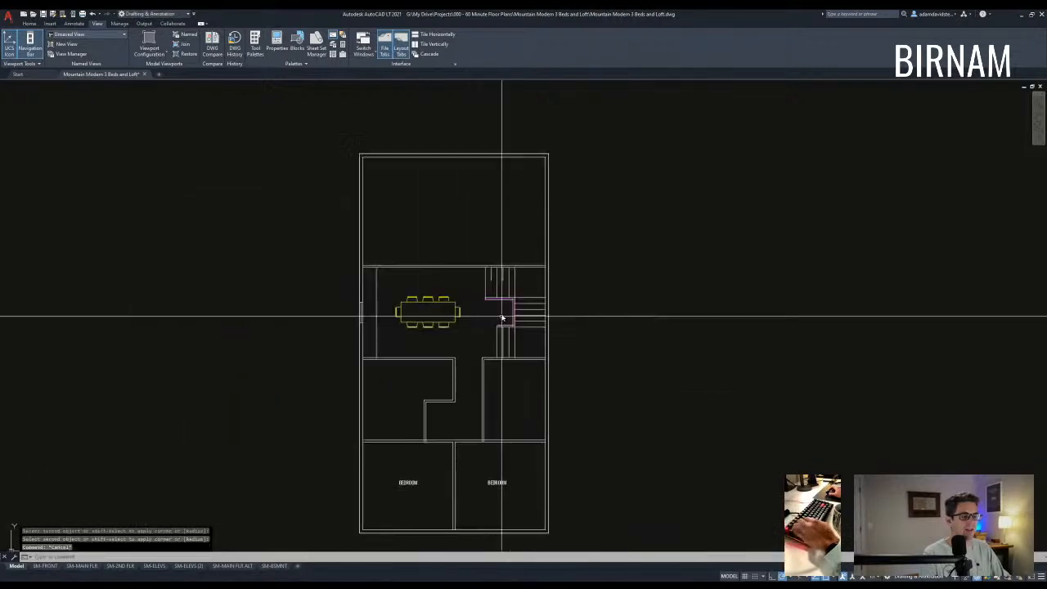
{"action": "scroll", "coordinate": [487, 380], "scroll_direction": "up", "scroll_amount": 4}
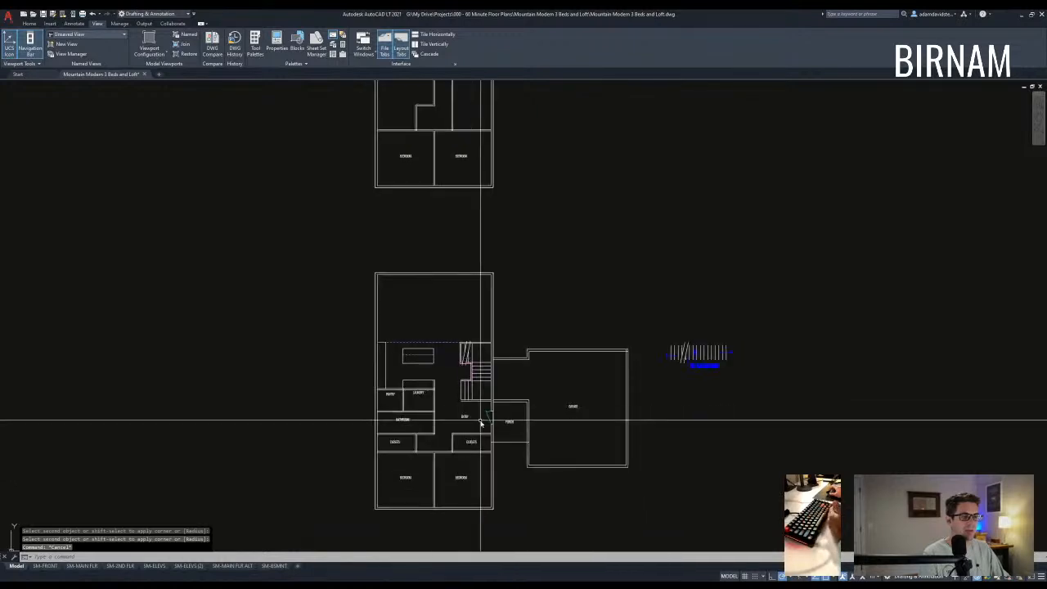
- Bring the lower floor plan into view, briefly starting and cancelling an offset
{"action": "key", "text": "Escape"}
{"action": "key", "text": "Escape"}
{"action": "middle_click_drag", "start_coordinate": [442, 373], "coordinate": [437, 421]}
{"action": "scroll", "coordinate": [437, 415], "scroll_direction": "down", "scroll_amount": 2}
{"action": "mouse_move", "coordinate": [460, 259]}
{"action": "middle_mouse_down"}
{"action": "mouse_move", "coordinate": [451, 368]}
{"action": "mouse_move", "coordinate": [463, 329]}
{"action": "middle_mouse_up"}
{"action": "scroll", "coordinate": [410, 518], "scroll_direction": "up", "scroll_amount": 2}
{"action": "middle_click_drag", "start_coordinate": [438, 436], "coordinate": [438, 376]}
{"action": "scroll", "coordinate": [432, 412], "scroll_direction": "up", "scroll_amount": 2}
{"action": "scroll", "coordinate": [442, 425], "scroll_direction": "down", "scroll_amount": 2}
{"action": "scroll", "coordinate": [432, 369], "scroll_direction": "up", "scroll_amount": 2}
{"action": "type", "text": "o"}
{"action": "key", "text": "space"}
{"action": "key", "text": "Escape"}
{"action": "key", "text": "Escape"}
- Centre the kitchen, laundry and main-floor rooms in view and clear a trial selection
{"action": "scroll", "coordinate": [438, 385], "scroll_direction": "down", "scroll_amount": 2}
{"action": "middle_click_drag", "start_coordinate": [456, 306], "coordinate": [462, 398]}
{"action": "scroll", "coordinate": [428, 480], "scroll_direction": "up", "scroll_amount": 3}
{"action": "middle_click_drag", "start_coordinate": [428, 483], "coordinate": [433, 411]}
{"action": "scroll", "coordinate": [450, 408], "scroll_direction": "down", "scroll_amount": 2}
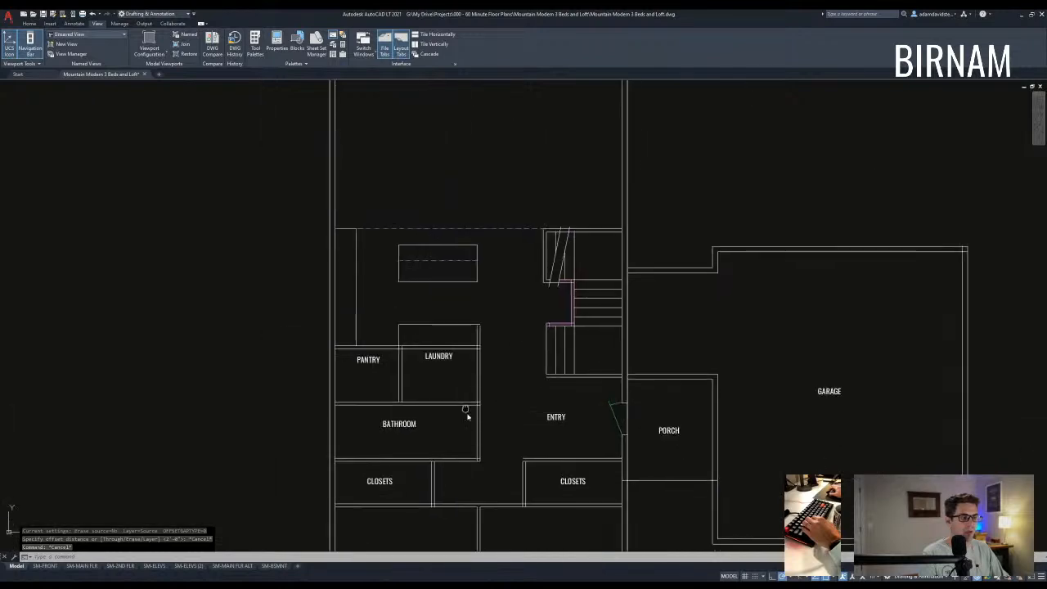
{"action": "middle_click_drag", "start_coordinate": [490, 439], "coordinate": [484, 419]}
{"action": "middle_click_drag", "start_coordinate": [539, 444], "coordinate": [529, 432]}
{"action": "middle_click_drag", "start_coordinate": [527, 348], "coordinate": [495, 381]}
{"action": "middle_click_drag", "start_coordinate": [500, 419], "coordinate": [450, 427]}
{"action": "left_click", "coordinate": [420, 436]}
{"action": "key", "text": "Escape"}
{"action": "key", "text": "Escape"}
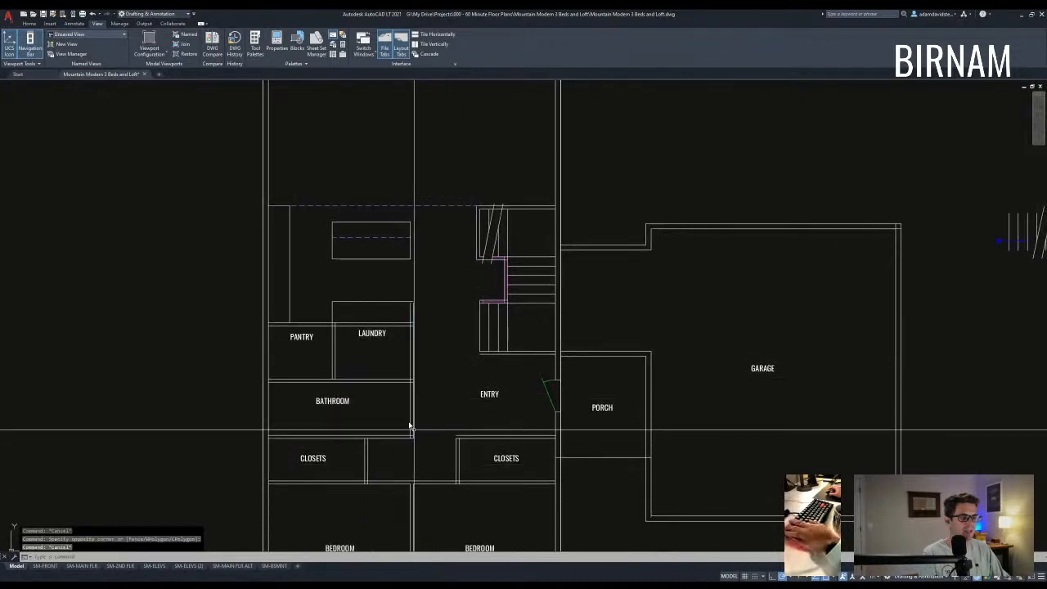
- Select the kitchen island's right edge for a move, then cancel it
{"action": "left_click", "coordinate": [426, 199]}
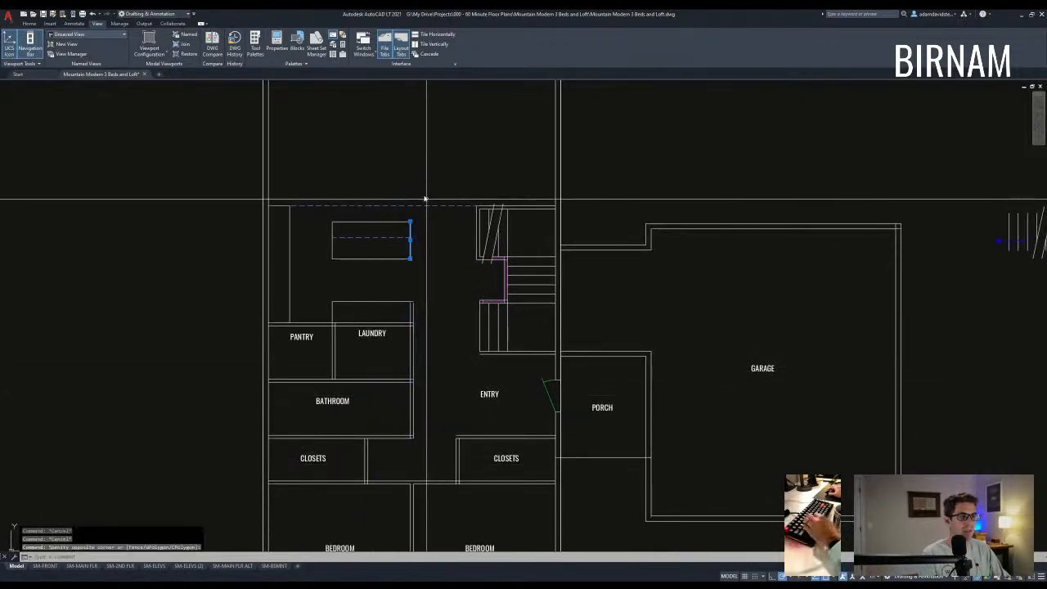
{"action": "type", "text": "v"}
{"action": "key", "text": "space"}
{"action": "left_click", "coordinate": [424, 247]}
{"action": "key", "text": "Escape"}
{"action": "key", "text": "Escape"}
- Select the two wall lines beside Laundry for a copy, then cancel it
{"action": "left_click", "coordinate": [429, 344]}
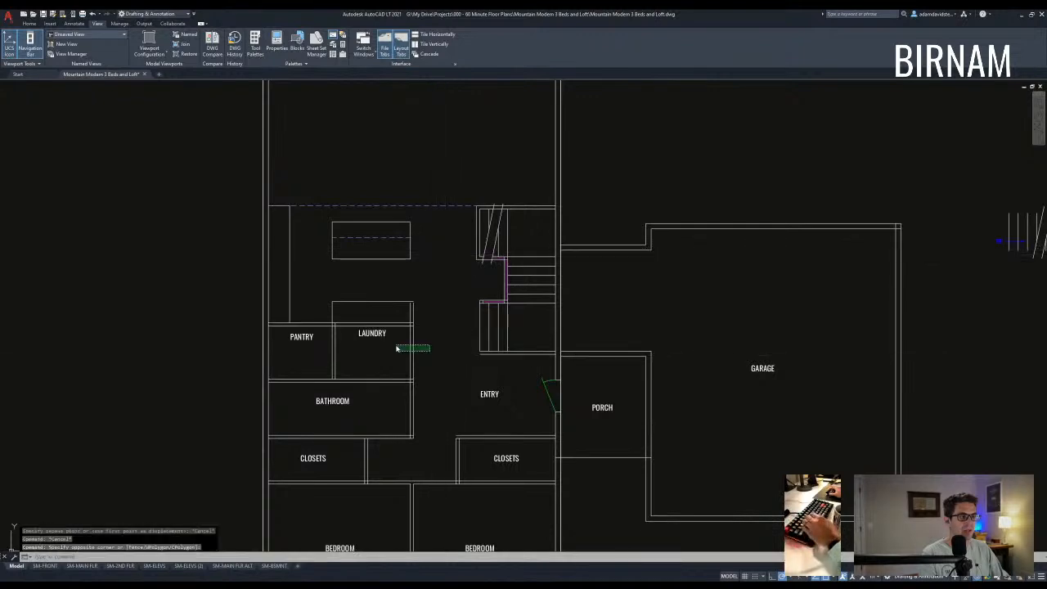
{"action": "left_click", "coordinate": [397, 350]}
{"action": "type", "text": "cv"}
{"action": "key", "text": "space"}
{"action": "left_click", "coordinate": [428, 342]}
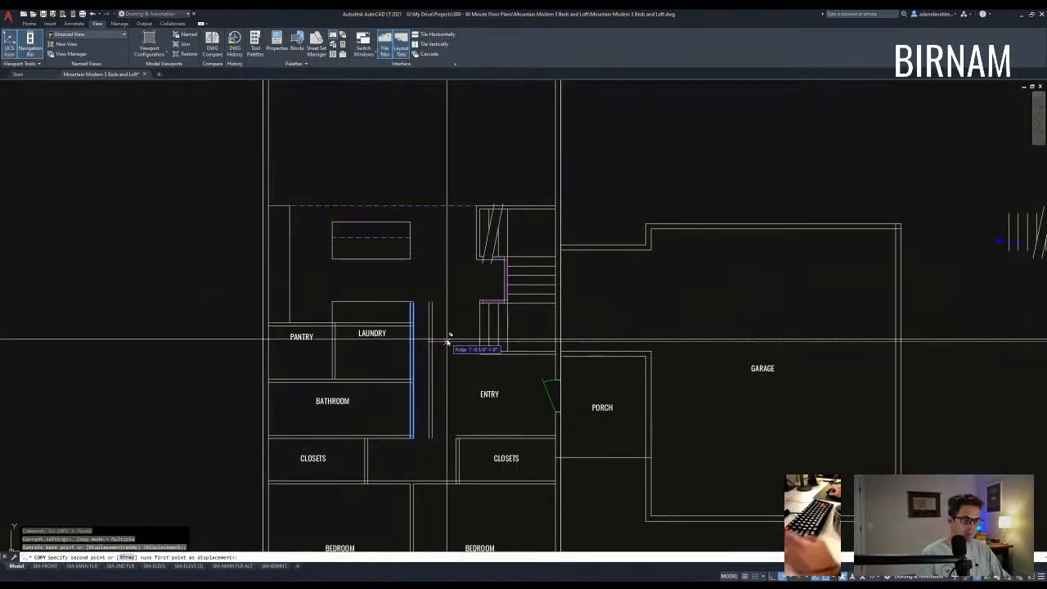
{"action": "key", "text": "Escape"}
{"action": "key", "text": "Escape"}
{"action": "key", "text": "Escape"}
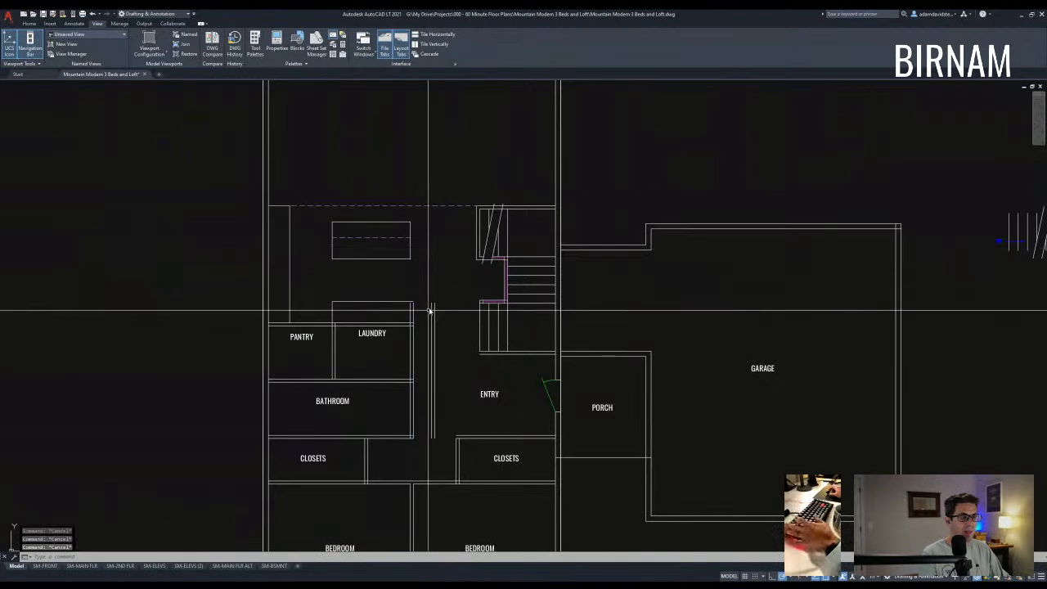
- Start extending the laundry wall lines, then cancel the extend
{"action": "scroll", "coordinate": [421, 314], "scroll_direction": "up", "scroll_amount": 2}
{"action": "scroll", "coordinate": [448, 412], "scroll_direction": "down", "scroll_amount": 2}
{"action": "scroll", "coordinate": [469, 437], "scroll_direction": "up", "scroll_amount": 2}
{"action": "type", "text": "ex"}
{"action": "key", "text": "space"}
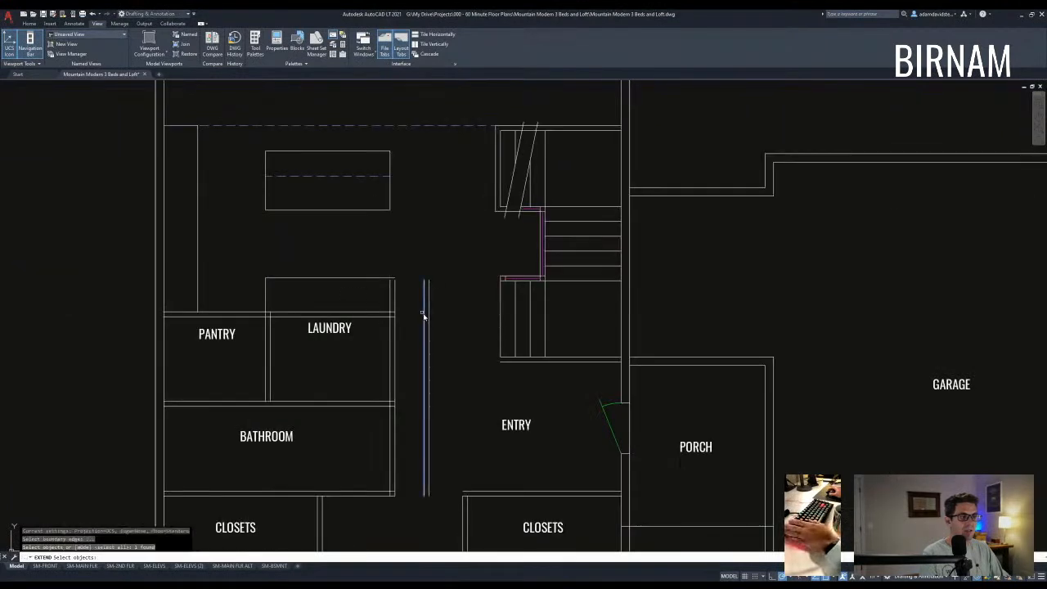
{"action": "key", "text": "Escape"}
{"action": "scroll", "coordinate": [404, 344], "scroll_direction": "down", "scroll_amount": 2}
{"action": "scroll", "coordinate": [411, 374], "scroll_direction": "up", "scroll_amount": 2}
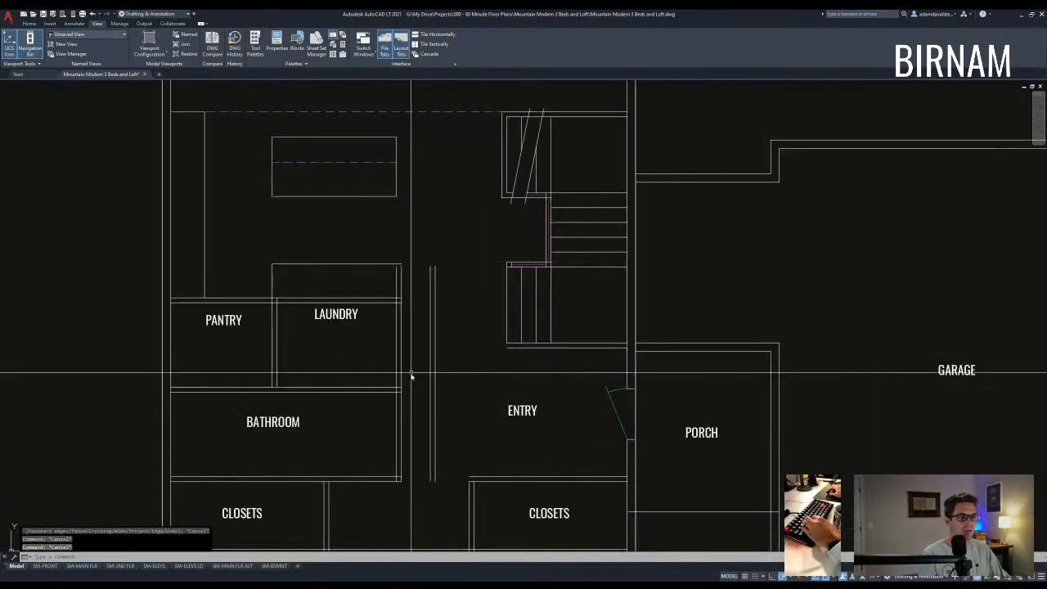
- Trim away the vertical wall lines beside Laundry
{"action": "type", "text": "tr"}
{"action": "key", "text": "space"}
{"action": "key", "text": "space"}
{"action": "left_click", "coordinate": [414, 368]}
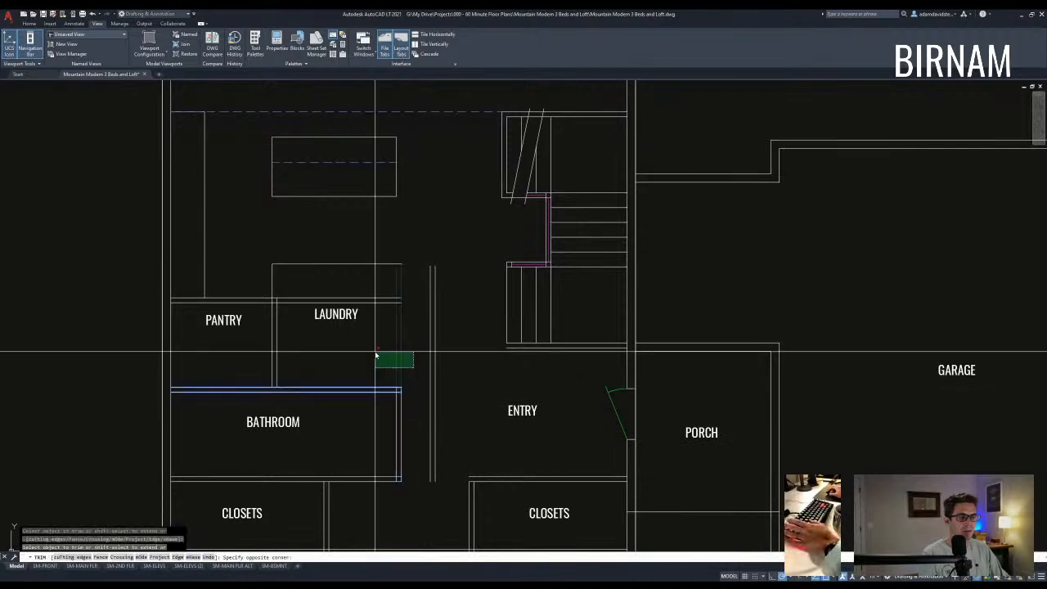
{"action": "left_click", "coordinate": [376, 354]}
- Fillet Bathroom's top wall into a square corner with the laundry-side wall
{"action": "key", "text": "space"}
{"action": "middle_click_drag", "start_coordinate": [446, 400], "coordinate": [437, 367]}
{"action": "type", "text": "f"}
{"action": "key", "text": "space"}
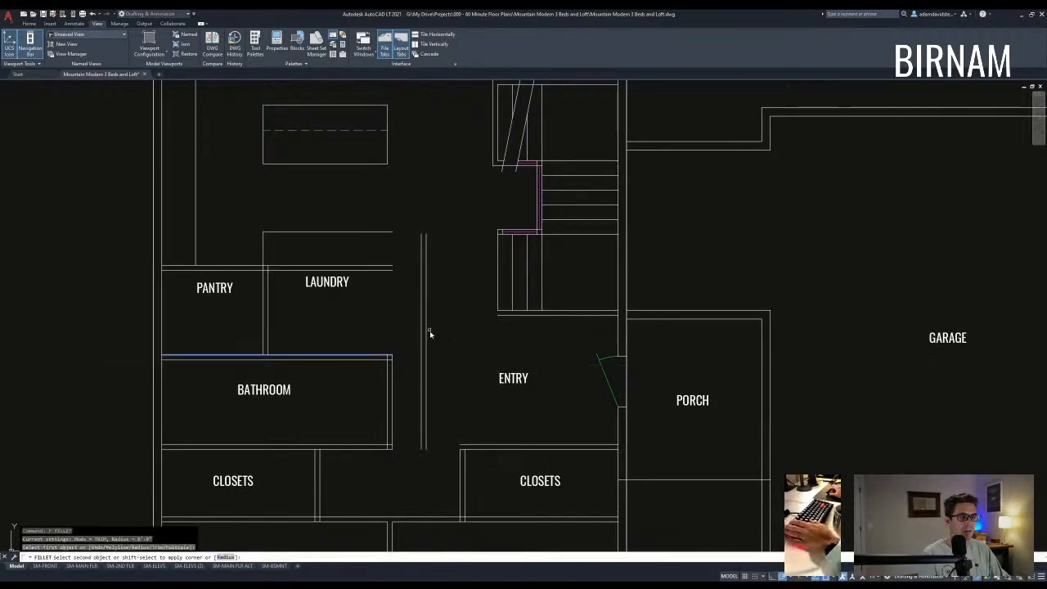
{"action": "left_click", "coordinate": [424, 331]}
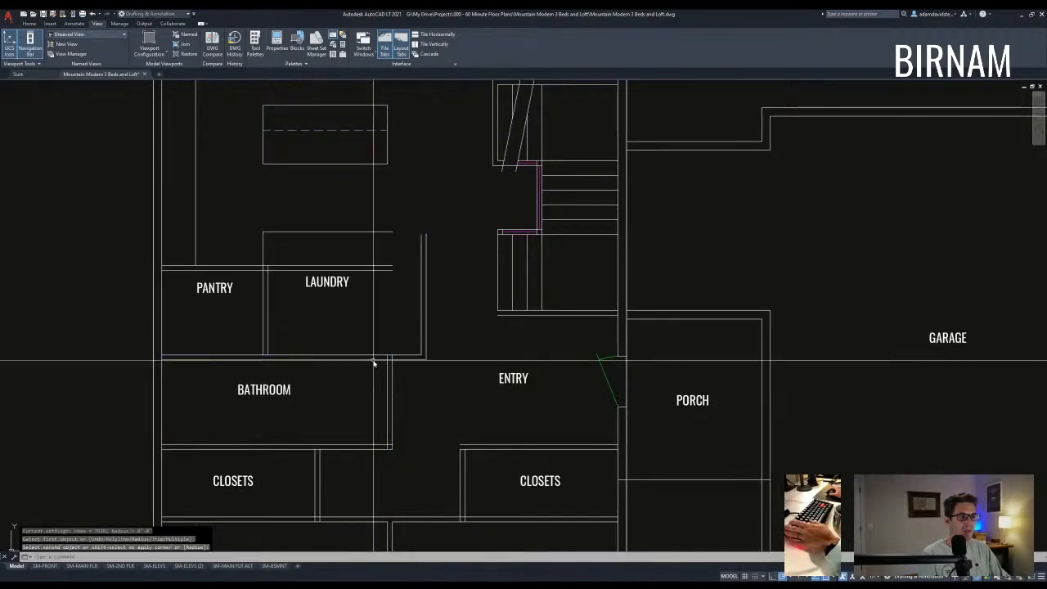
{"action": "scroll", "coordinate": [446, 399], "scroll_direction": "down", "scroll_amount": 2}
{"action": "scroll", "coordinate": [471, 492], "scroll_direction": "up", "scroll_amount": 2}
- Measure the distance from the closet corner across the plan with DIST
{"action": "type", "text": "dd"}
{"action": "key", "text": "space"}
{"action": "left_click", "coordinate": [452, 390]}
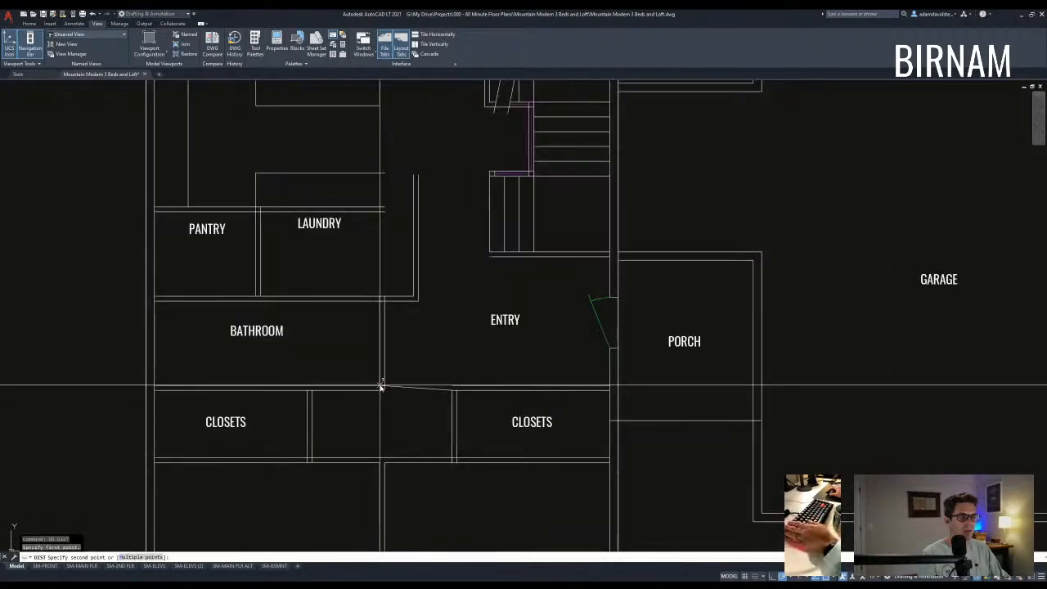
{"action": "left_click", "coordinate": [381, 385]}
{"action": "key", "text": "Escape"}
{"action": "key", "text": "Escape"}
- Fillet the Laundry wall into a square corner with the lower Bathroom wall
{"action": "type", "text": "f"}
{"action": "key", "text": "space"}
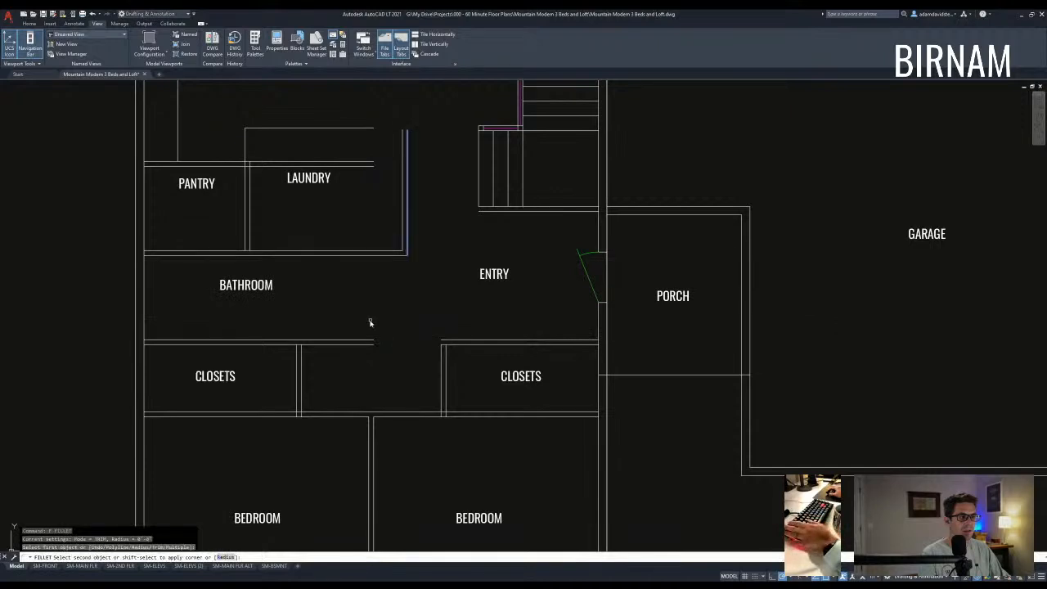
{"action": "left_click", "coordinate": [368, 344]}
{"action": "key", "text": "Escape"}
{"action": "key", "text": "Escape"}
{"action": "left_click", "coordinate": [459, 436]}
- Offset the hallway wall line 48 toward the closets as a guide
{"action": "type", "text": "o"}
{"action": "key", "text": "space"}
{"action": "type", "text": "48"}
{"action": "key", "text": "space"}
{"action": "left_click", "coordinate": [408, 330]}
{"action": "left_click", "coordinate": [426, 322]}
{"action": "key", "text": "Escape"}
{"action": "key", "text": "Escape"}
- Stretch the closet wall onto the 48 offset guide line
{"action": "type", "text": "st"}
{"action": "key", "text": "space"}
{"action": "left_click", "coordinate": [457, 435]}
{"action": "left_click", "coordinate": [430, 314]}
{"action": "key", "text": "space"}
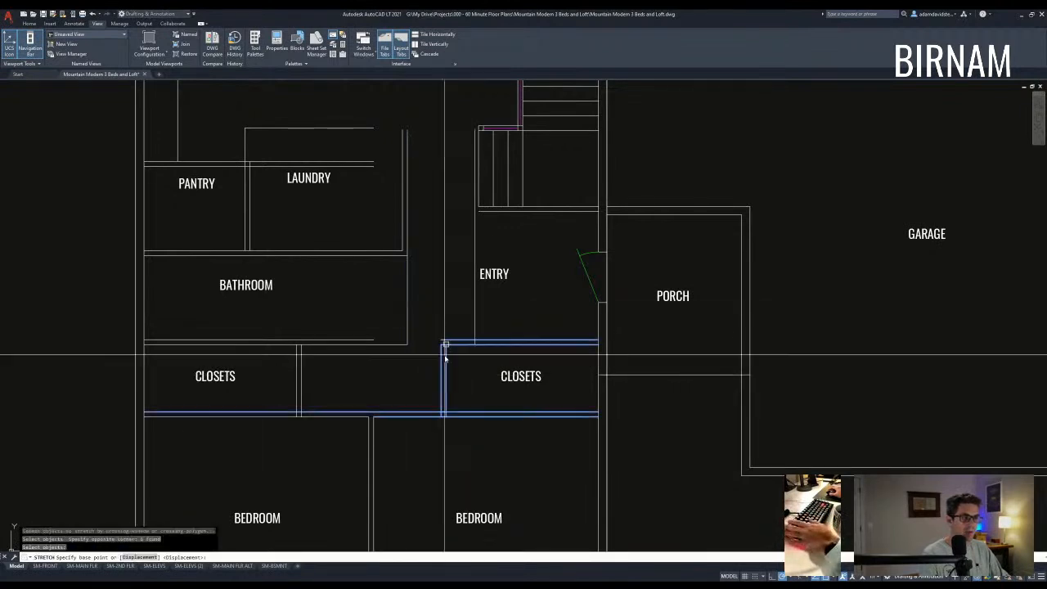
{"action": "left_click", "coordinate": [475, 340]}
{"action": "left_click", "coordinate": [475, 320]}
- Erase the offset guide line
{"action": "type", "text": "e"}
{"action": "key", "text": "space"}
{"action": "middle_click_drag", "start_coordinate": [480, 363], "coordinate": [479, 377]}
{"action": "scroll", "coordinate": [470, 414], "scroll_direction": "down", "scroll_amount": 2}
{"action": "key", "text": "Escape"}
{"action": "scroll", "coordinate": [472, 423], "scroll_direction": "down", "scroll_amount": 2}
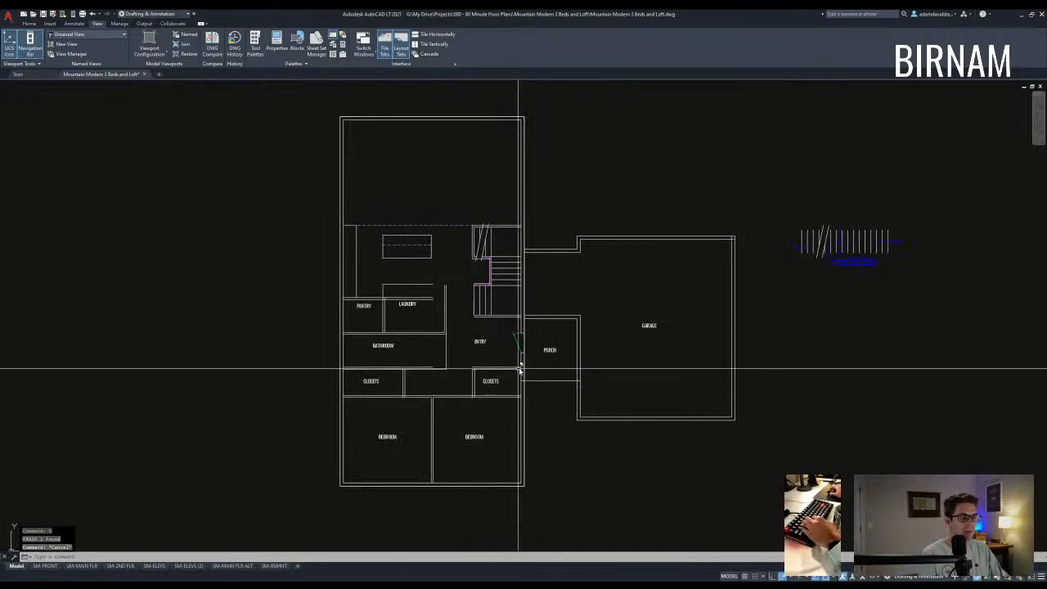
- Undo the stretch and recent edits, restoring the original closet walls
{"action": "key", "text": "ctrl+z"}
{"action": "key", "text": "ctrl+z"}
{"action": "key", "text": "ctrl+z"}
{"action": "key", "text": "ctrl+z"}
{"action": "key", "text": "ctrl+z"}
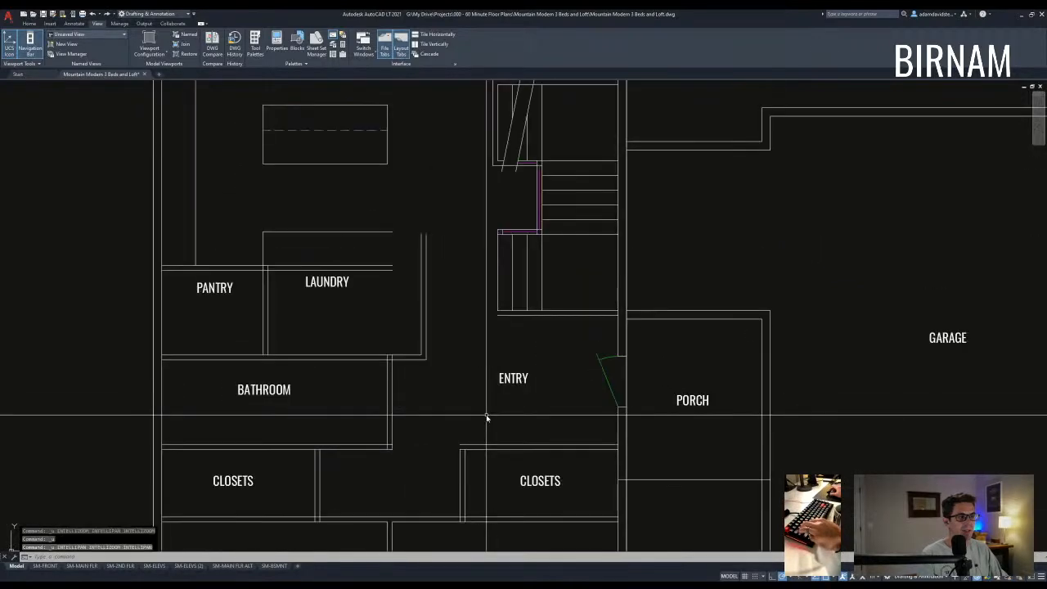
{"action": "key", "text": "ctrl+z"}
{"action": "key", "text": "ctrl+z"}
{"action": "key", "text": "ctrl+z"}
{"action": "key", "text": "Escape"}
- Erase the two stray vertical wall lines beside the entry
{"action": "left_click", "coordinate": [453, 376]}
{"action": "left_click", "coordinate": [422, 345]}
{"action": "type", "text": "e"}
{"action": "key", "text": "Return"}
{"action": "key", "text": "Escape"}
{"action": "mouse_move", "coordinate": [422, 345]}
{"action": "middle_mouse_down"}
{"action": "mouse_move", "coordinate": [434, 310]}
{"action": "mouse_move", "coordinate": [441, 325]}
{"action": "middle_mouse_up"}
{"action": "middle_click_drag", "start_coordinate": [421, 251], "coordinate": [456, 327]}
- Stretch the stair walls 10.5 to the left
{"action": "scroll", "coordinate": [439, 334], "scroll_direction": "down", "scroll_amount": 2}
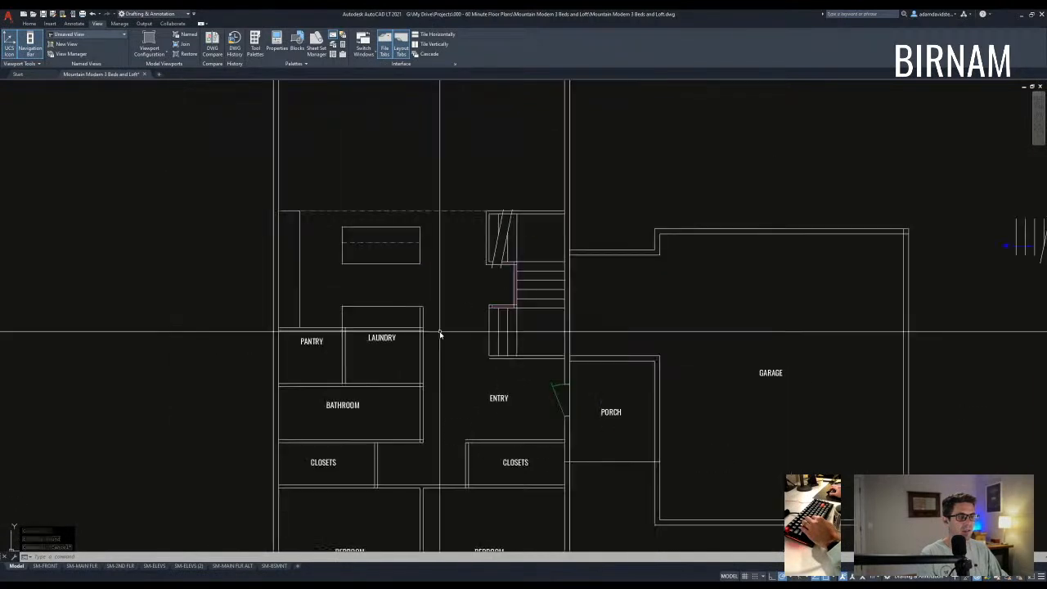
{"action": "middle_click_drag", "start_coordinate": [434, 384], "coordinate": [434, 372]}
{"action": "scroll", "coordinate": [506, 307], "scroll_direction": "up", "scroll_amount": 2}
{"action": "key", "text": "Escape"}
{"action": "key", "text": "Escape"}
{"action": "left_click", "coordinate": [489, 337]}
{"action": "left_click", "coordinate": [470, 323]}
{"action": "key", "text": "Escape"}
{"action": "key", "text": "Escape"}
{"action": "middle_click_drag", "start_coordinate": [501, 234], "coordinate": [496, 266]}
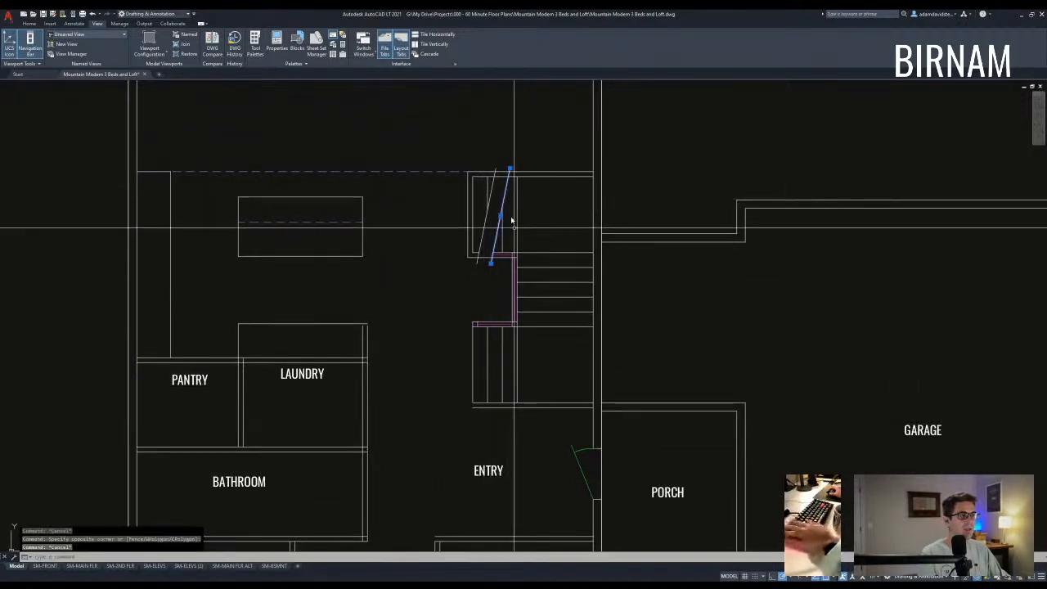
{"action": "type", "text": "s"}
{"action": "key", "text": "Return"}
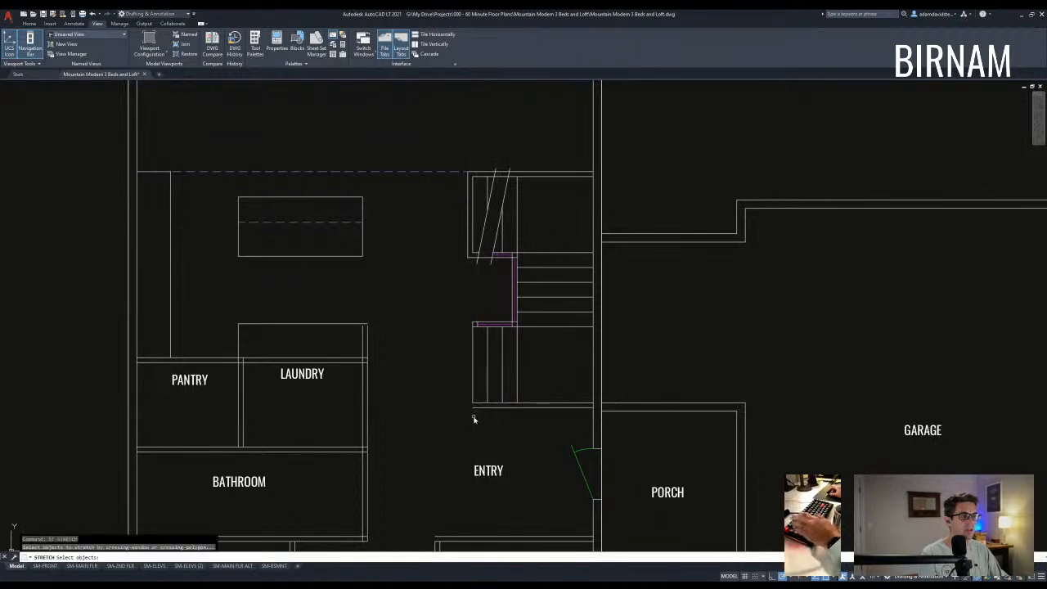
{"action": "left_click", "coordinate": [432, 133]}
{"action": "key", "text": "Return"}
{"action": "left_click", "coordinate": [456, 129]}
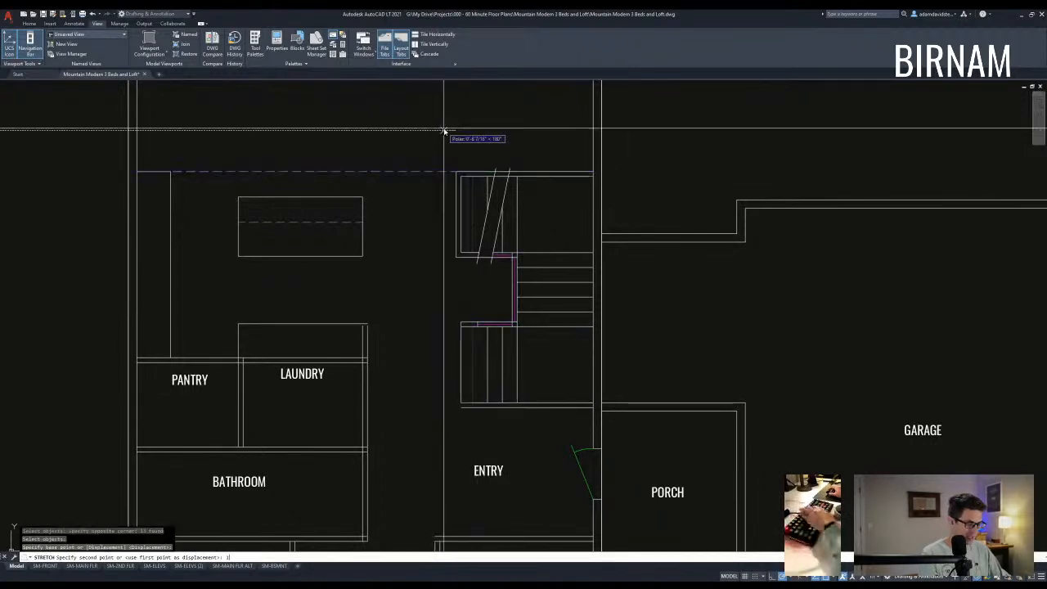
{"action": "type", "text": "10.5"}
{"action": "key", "text": "Return"}
{"action": "key", "text": "Escape"}
{"action": "key", "text": "Escape"}
- Stretch the four stair wall ends left to follow the walls
{"action": "left_click", "coordinate": [488, 409]}
{"action": "left_click", "coordinate": [480, 350]}
{"action": "key", "text": "Escape"}
{"action": "key", "text": "Escape"}
{"action": "scroll", "coordinate": [489, 360], "scroll_direction": "up", "scroll_amount": 2}
{"action": "type", "text": "s"}
{"action": "key", "text": "Return"}
{"action": "left_click", "coordinate": [475, 316]}
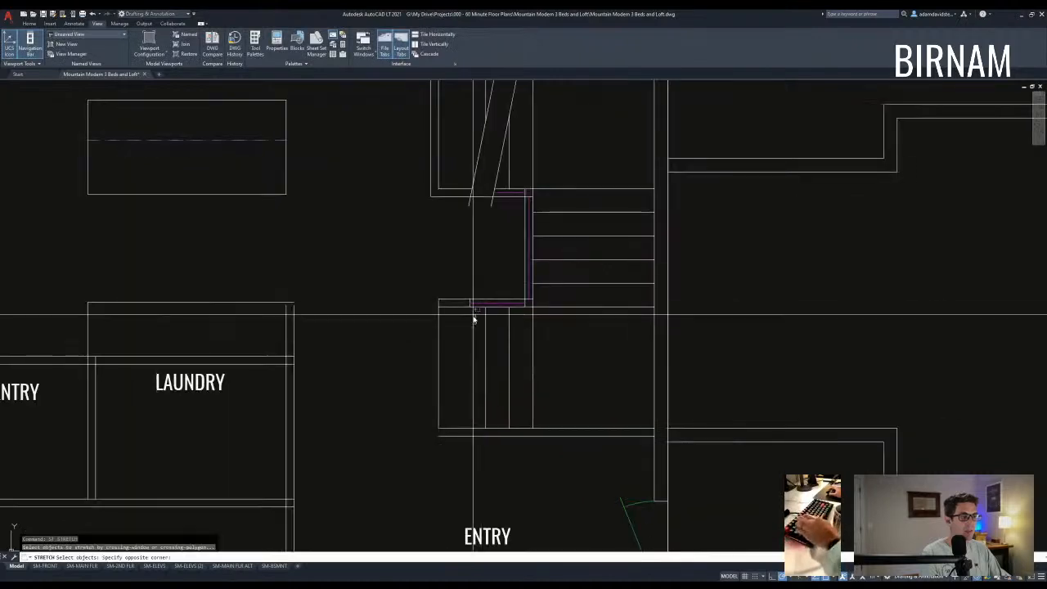
{"action": "left_click", "coordinate": [458, 286]}
{"action": "key", "text": "Return"}
{"action": "left_click", "coordinate": [476, 272]}
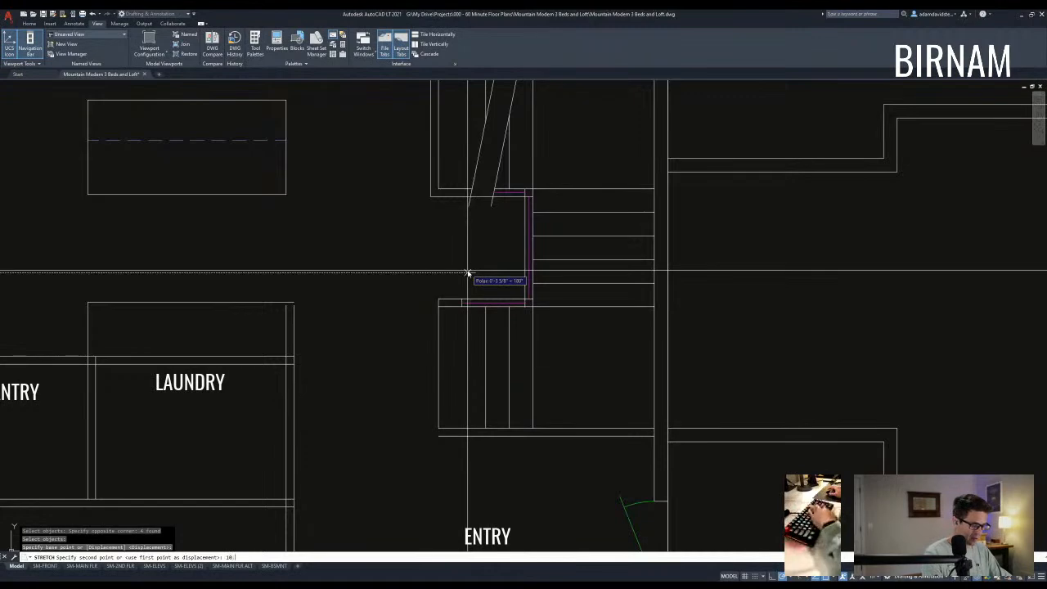
{"action": "scroll", "coordinate": [484, 388], "scroll_direction": "down", "scroll_amount": 2}
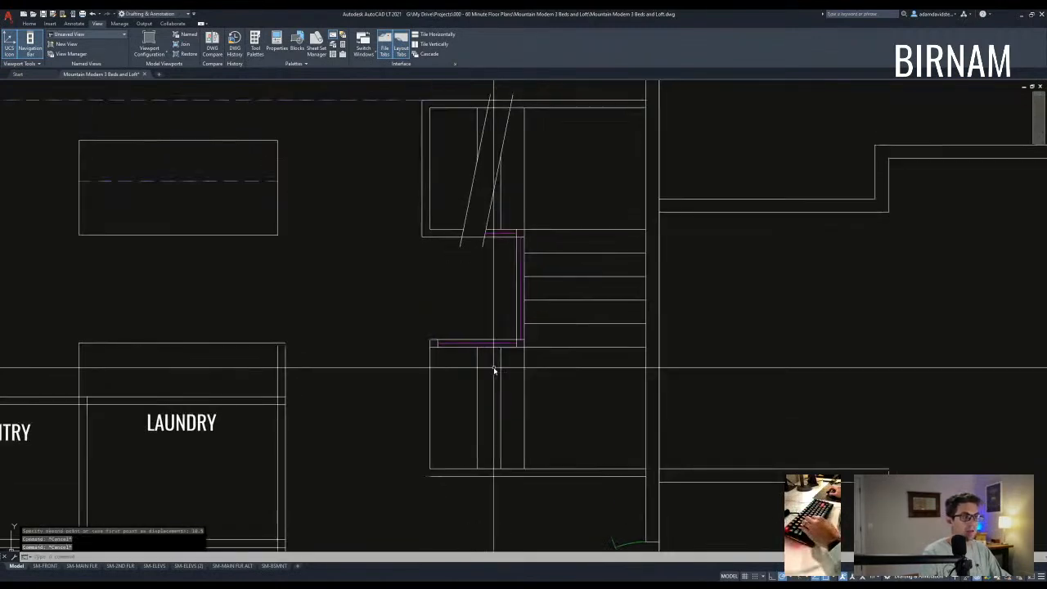
- Copy the vertical wall line beside the stair
{"action": "left_click", "coordinate": [484, 215]}
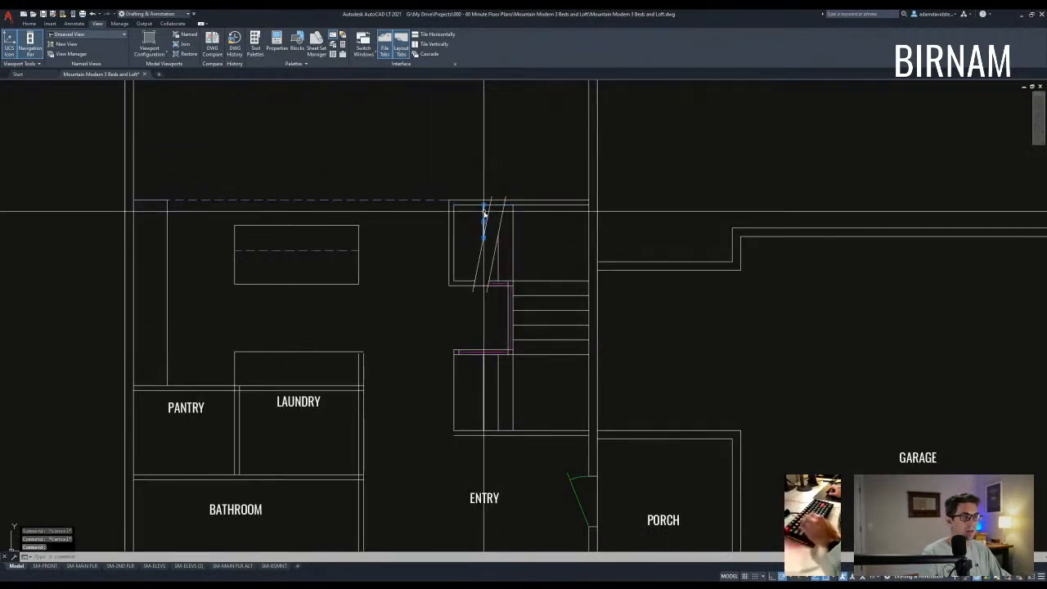
{"action": "type", "text": "co"}
{"action": "key", "text": "Return"}
{"action": "left_click", "coordinate": [482, 394]}
{"action": "left_click", "coordinate": [483, 392]}
{"action": "key", "text": "Escape"}
- Draw a diagonal guide line from the plan's upper-left inner corner to the entry corner
{"action": "scroll", "coordinate": [537, 440], "scroll_direction": "down", "scroll_amount": 2}
{"action": "middle_click_drag", "start_coordinate": [537, 440], "coordinate": [520, 349]}
{"action": "scroll", "coordinate": [516, 352], "scroll_direction": "up", "scroll_amount": 2}
{"action": "scroll", "coordinate": [517, 352], "scroll_direction": "down", "scroll_amount": 2}
{"action": "middle_click_drag", "start_coordinate": [477, 272], "coordinate": [509, 318]}
{"action": "scroll", "coordinate": [528, 383], "scroll_direction": "down", "scroll_amount": 2}
{"action": "scroll", "coordinate": [550, 415], "scroll_direction": "up", "scroll_amount": 2}
{"action": "type", "text": "l"}
{"action": "key", "text": "Return"}
{"action": "scroll", "coordinate": [317, 115], "scroll_direction": "down", "scroll_amount": 3}
{"action": "scroll", "coordinate": [356, 188], "scroll_direction": "up", "scroll_amount": 2}
{"action": "left_click", "coordinate": [352, 196]}
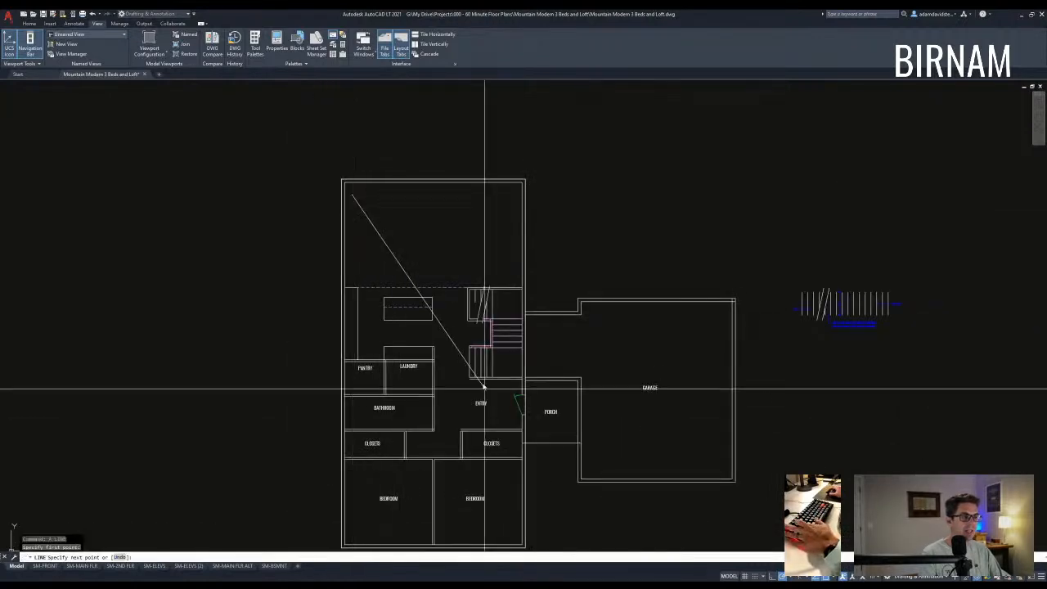
{"action": "left_click", "coordinate": [522, 406]}
{"action": "key", "text": "Escape"}
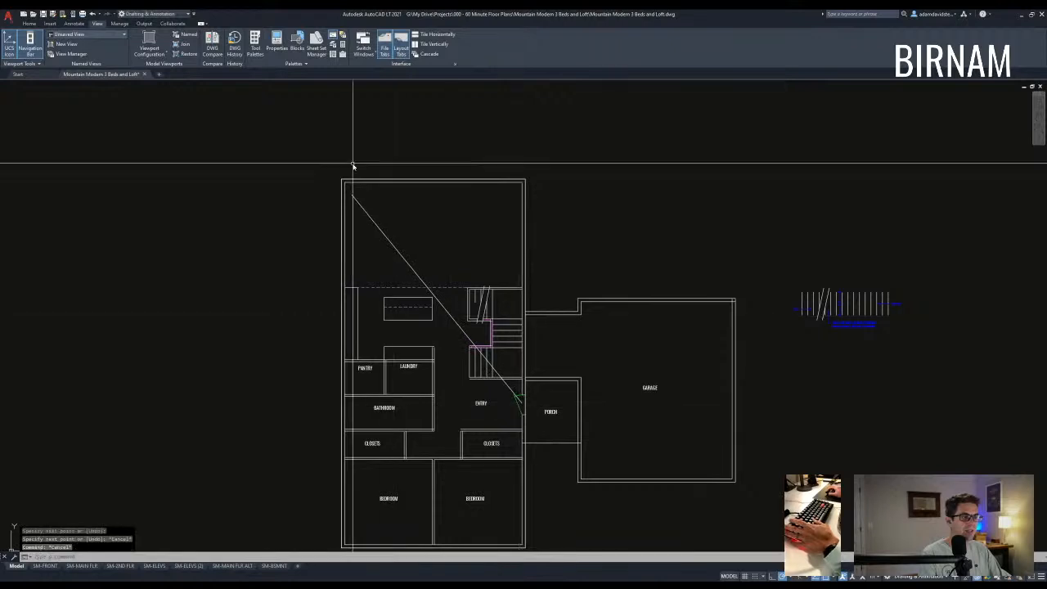
- Move the diagonal guide's upper endpoint onto the corner
{"action": "left_click", "coordinate": [363, 190]}
{"action": "left_click", "coordinate": [346, 205]}
{"action": "left_click", "coordinate": [352, 196]}
{"action": "left_click", "coordinate": [363, 181]}
{"action": "key", "text": "Escape"}
{"action": "key", "text": "Escape"}
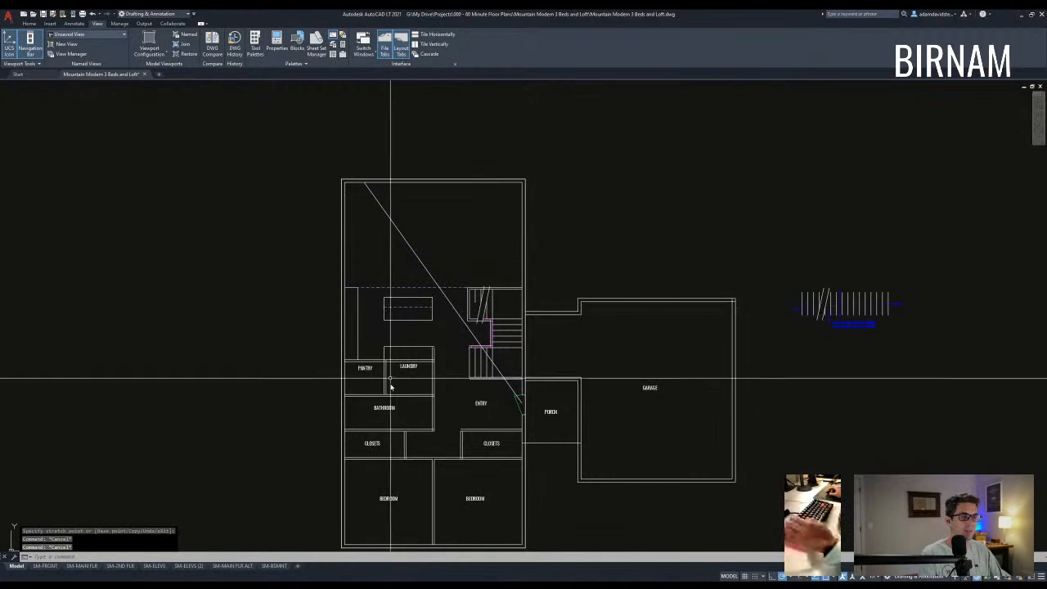
- Erase the temporary diagonal guide line
{"action": "key", "text": "Escape"}
{"action": "left_click", "coordinate": [318, 275]}
{"action": "key", "text": "Escape"}
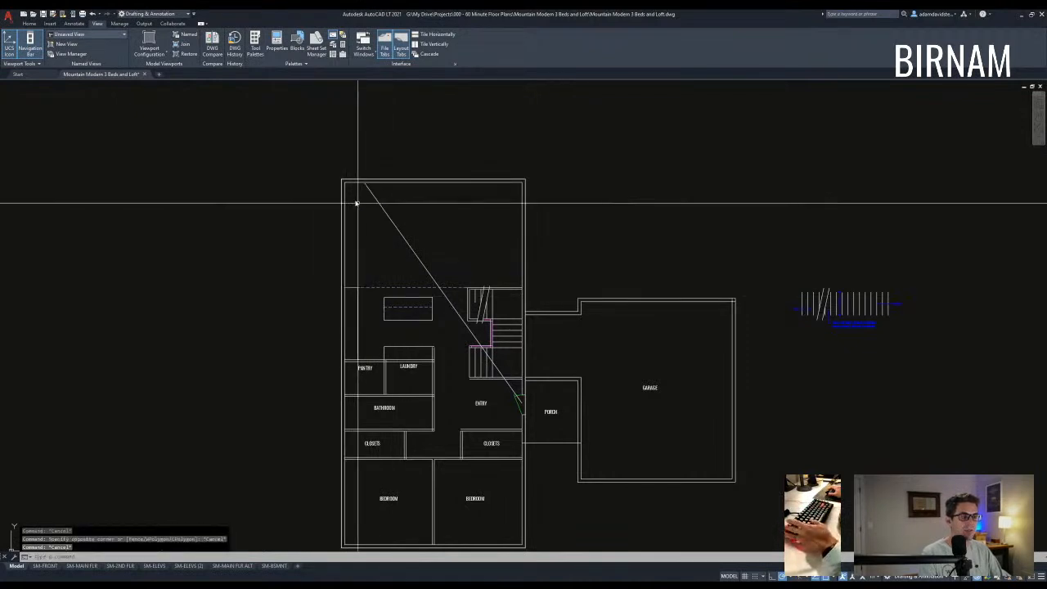
{"action": "key", "text": "Escape"}
{"action": "key", "text": "Escape"}
{"action": "left_click", "coordinate": [423, 198]}
{"action": "left_click", "coordinate": [388, 237]}
{"action": "type", "text": "e"}
{"action": "key", "text": "space"}
{"action": "middle_click_drag", "start_coordinate": [422, 310], "coordinate": [436, 286]}
{"action": "key", "text": "Escape"}
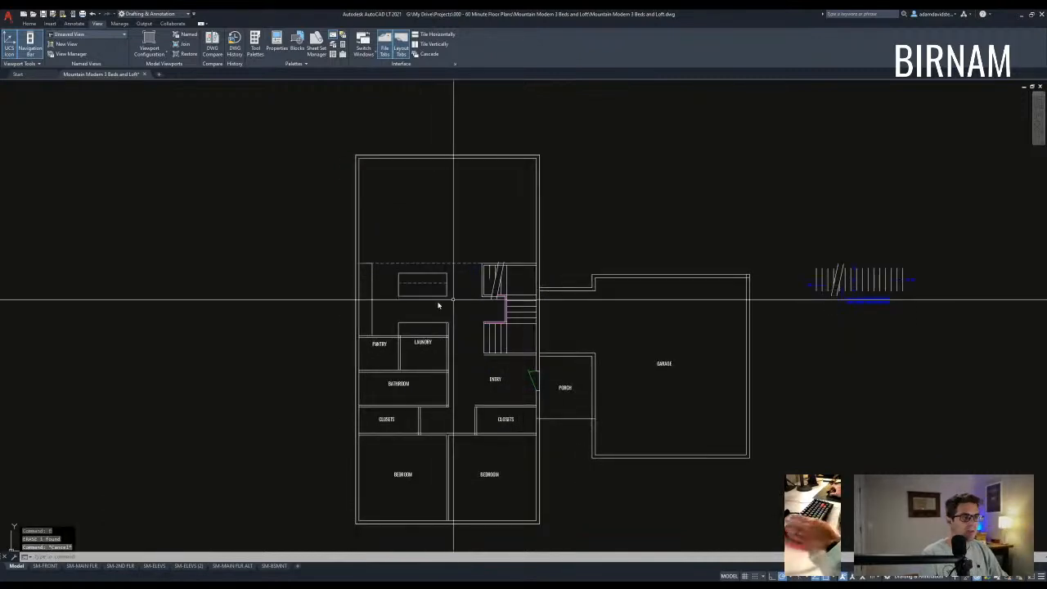
- Trim away the leftover lines at the laundry corner
{"action": "scroll", "coordinate": [499, 352], "scroll_direction": "up", "scroll_amount": 4}
{"action": "type", "text": "tr"}
{"action": "key", "text": "space"}
{"action": "scroll", "coordinate": [383, 321], "scroll_direction": "up", "scroll_amount": 4}
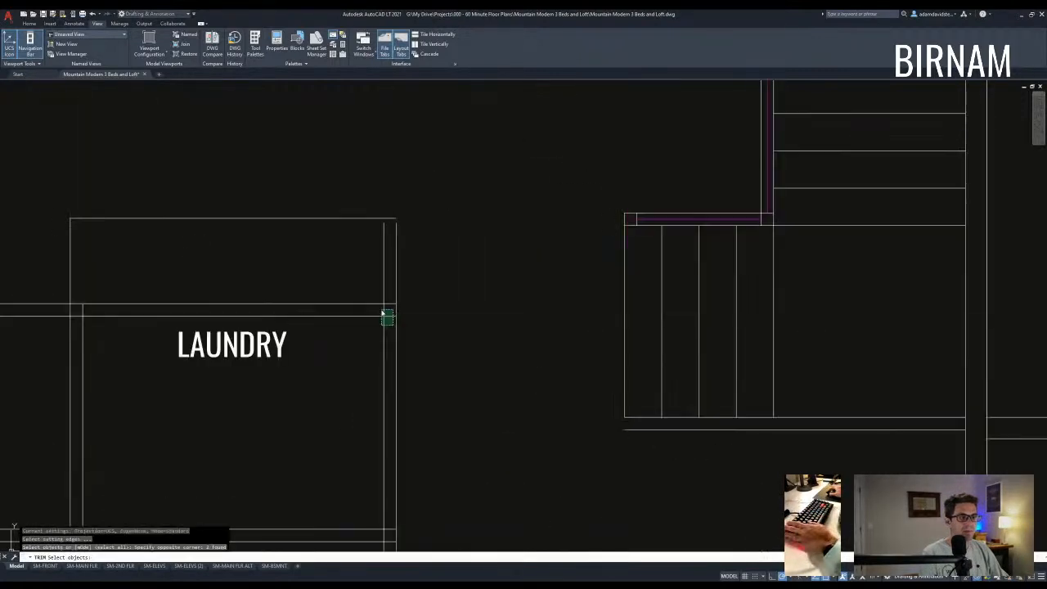
{"action": "scroll", "coordinate": [467, 373], "scroll_direction": "down", "scroll_amount": 4}
{"action": "scroll", "coordinate": [428, 416], "scroll_direction": "up", "scroll_amount": 6}
{"action": "left_click", "coordinate": [419, 429]}
{"action": "left_click", "coordinate": [327, 298]}
{"action": "key", "text": "Escape"}
- Erase the leftover inner vertical line above the laundry
{"action": "left_click", "coordinate": [378, 331]}
{"action": "left_click", "coordinate": [364, 322]}
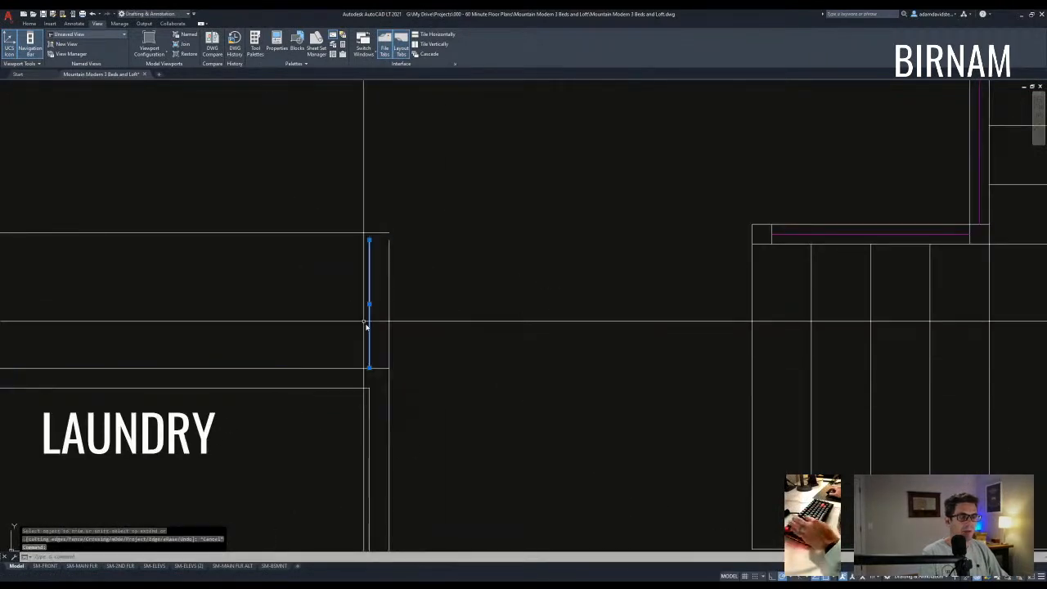
{"action": "type", "text": "e"}
{"action": "middle_click_drag", "start_coordinate": [383, 370], "coordinate": [407, 335]}
{"action": "key", "text": "Escape"}
{"action": "scroll", "coordinate": [406, 334], "scroll_direction": "down", "scroll_amount": 4}
{"action": "middle_click_drag", "start_coordinate": [314, 372], "coordinate": [364, 345]}
- Offset the left laundry wall 18 to form the pantry–laundry partition
{"action": "type", "text": "o "}
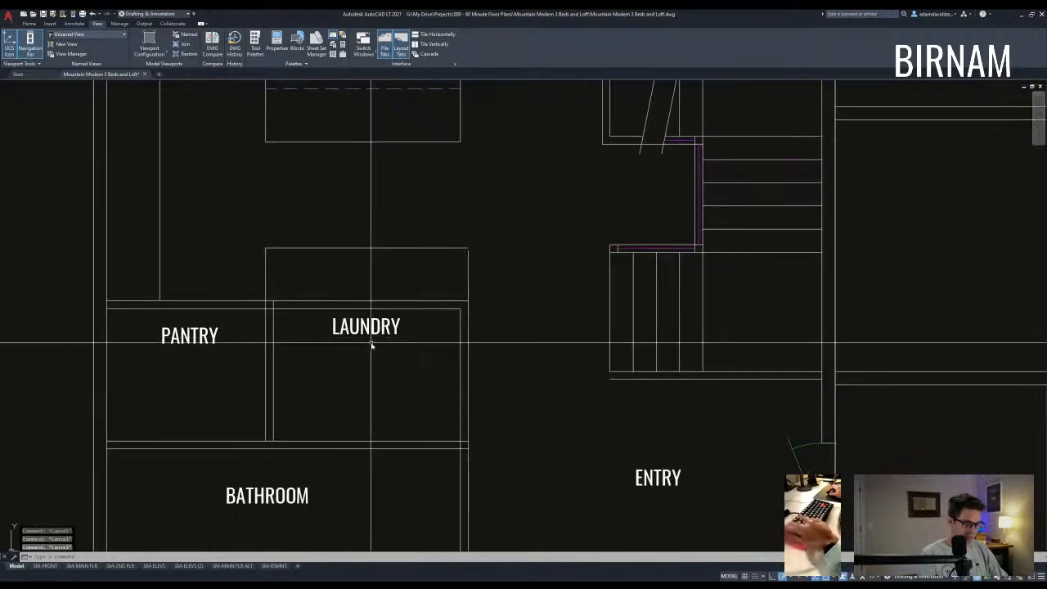
{"action": "type", "text": "18"}
{"action": "key", "text": "Return"}
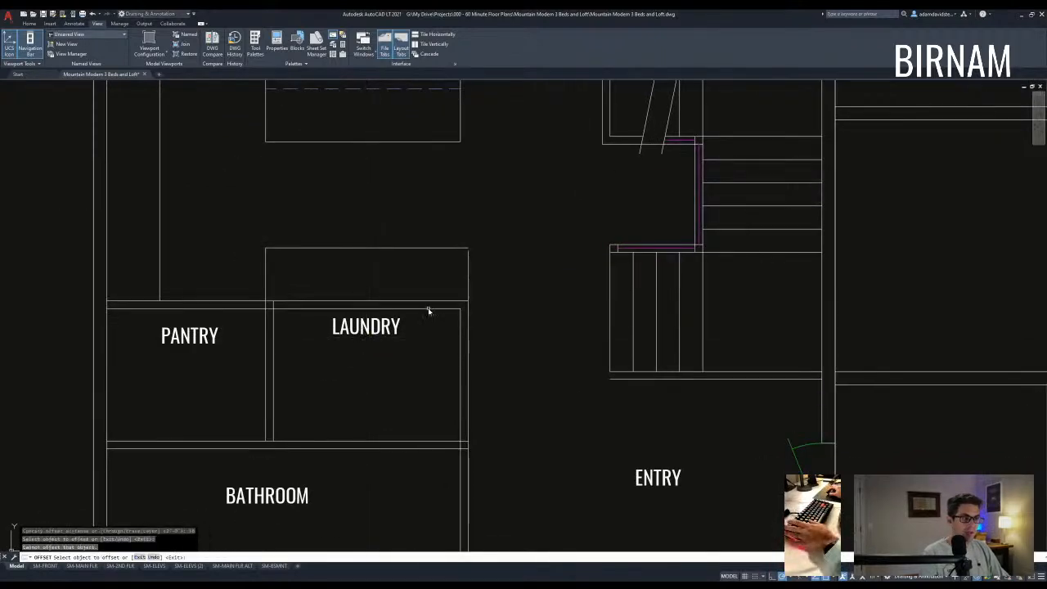
{"action": "key", "text": "Escape"}
{"action": "key", "text": "Escape"}
{"action": "scroll", "coordinate": [453, 421], "scroll_direction": "down", "scroll_amount": 3}
{"action": "mouse_move", "coordinate": [467, 397]}
{"action": "middle_mouse_down"}
{"action": "mouse_move", "coordinate": [460, 381]}
{"action": "mouse_move", "coordinate": [417, 388]}
{"action": "mouse_move", "coordinate": [443, 390]}
{"action": "middle_mouse_up"}
{"action": "left_click", "coordinate": [457, 354]}
{"action": "left_click", "coordinate": [442, 325]}
{"action": "key", "text": "Escape"}
{"action": "key", "text": "Escape"}
{"action": "left_click", "coordinate": [448, 323]}
{"action": "left_click", "coordinate": [427, 366]}
{"action": "type", "text": "e "}
{"action": "type", "text": "f"}
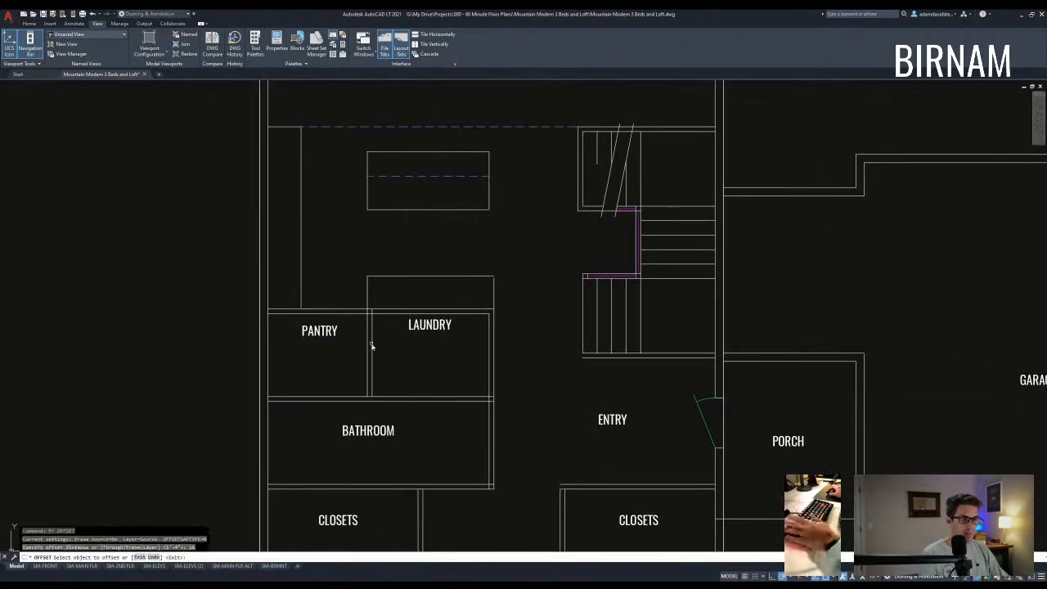
{"action": "left_click", "coordinate": [371, 347]}
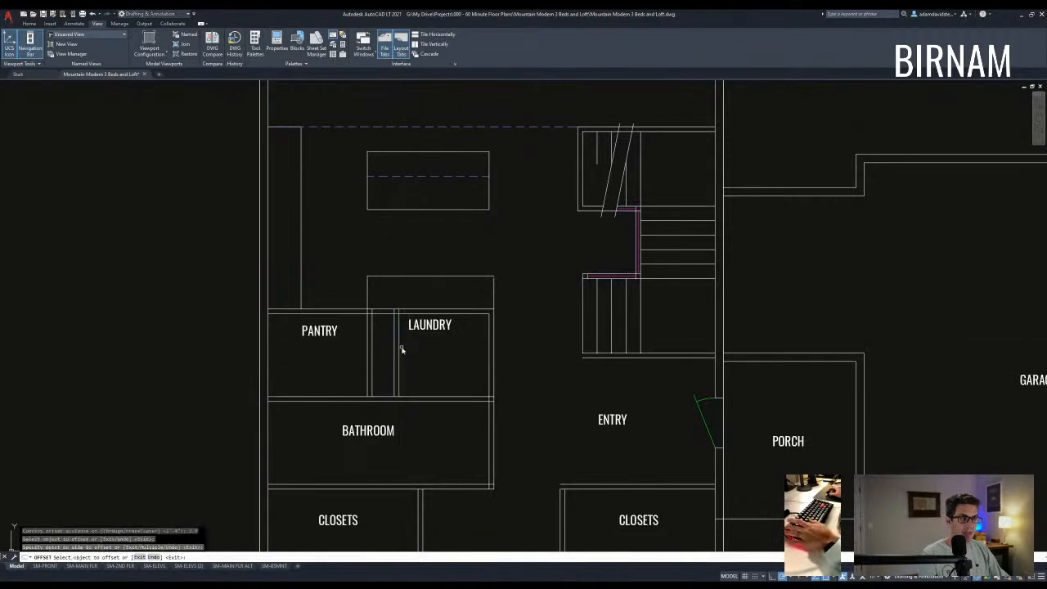
{"action": "key", "text": "Escape"}
{"action": "key", "text": "Escape"}
- Trim the new partition wall lines so they end cleanly at the laundry opening
{"action": "scroll", "coordinate": [395, 325], "scroll_direction": "up", "scroll_amount": 4}
{"action": "type", "text": "tr"}
{"action": "left_click", "coordinate": [416, 313]}
{"action": "left_click", "coordinate": [303, 286]}
{"action": "key", "text": "space"}
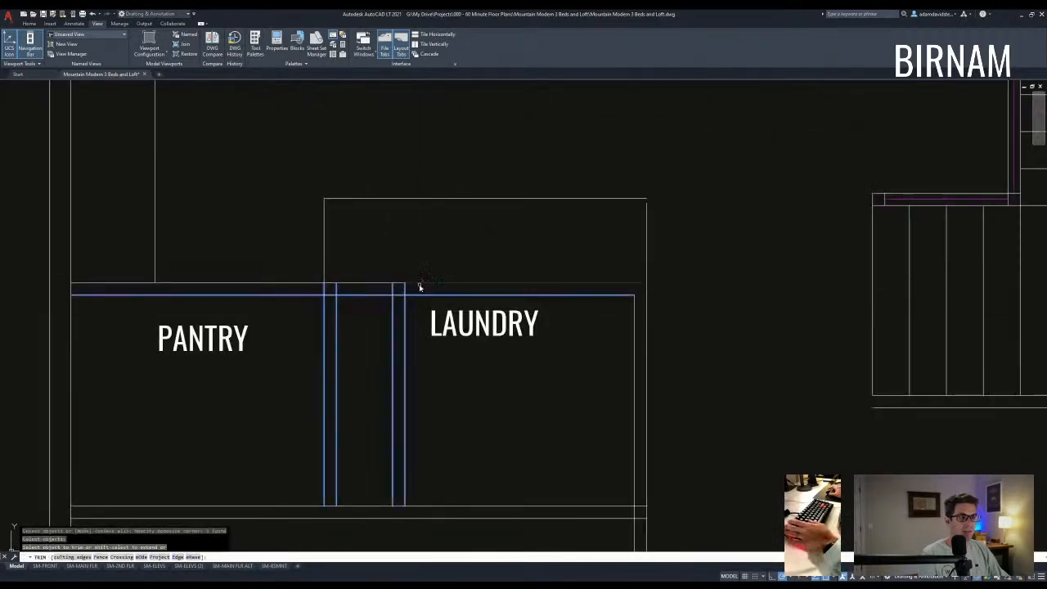
{"action": "left_click", "coordinate": [266, 287]}
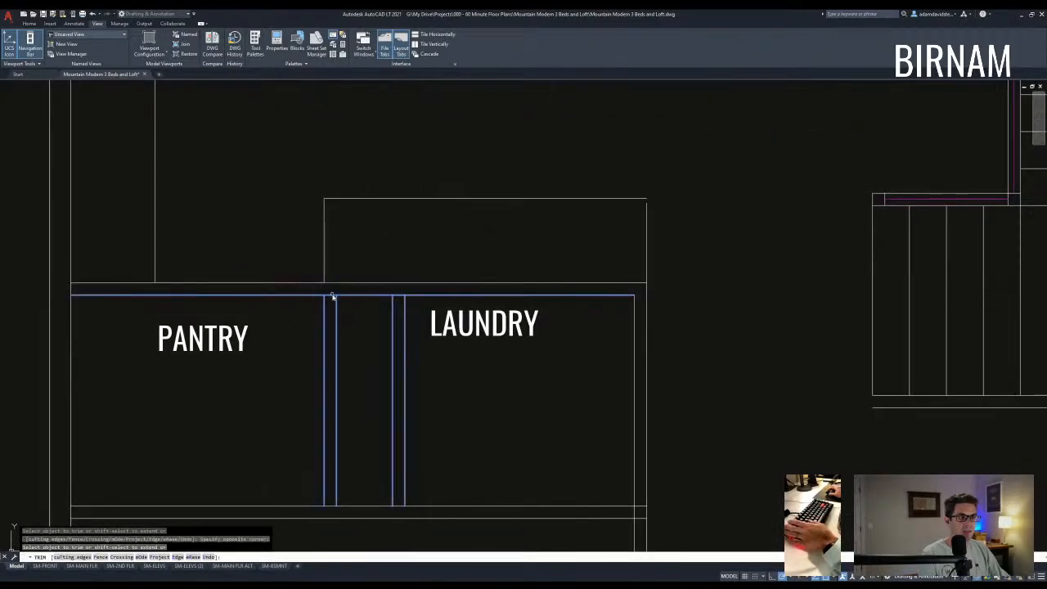
{"action": "left_click", "coordinate": [399, 296]}
{"action": "key", "text": "Escape"}
- Move the LAUNDRY label slightly to the right
{"action": "scroll", "coordinate": [368, 327], "scroll_direction": "down", "scroll_amount": 2}
{"action": "left_click", "coordinate": [442, 327]}
{"action": "type", "text": "m"}
{"action": "left_click", "coordinate": [454, 358]}
{"action": "left_click", "coordinate": [480, 381]}
{"action": "key", "text": "Escape"}
- Measure the distance to the laundry wall with DIST
{"action": "scroll", "coordinate": [495, 435], "scroll_direction": "down", "scroll_amount": 2}
{"action": "type", "text": "tyr"}
{"action": "key", "text": "space"}
{"action": "type", "text": "di"}
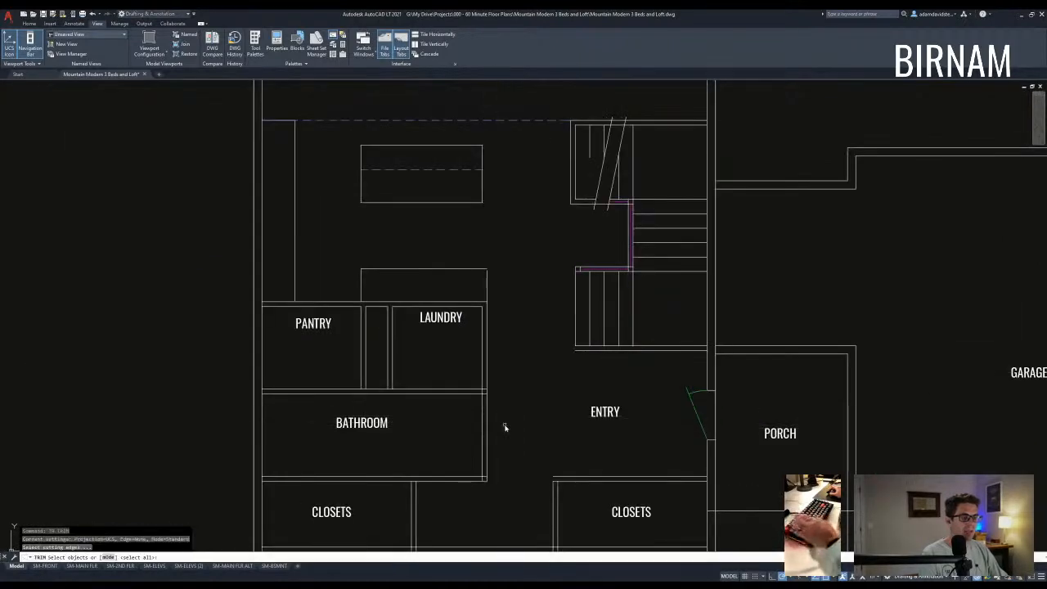
{"action": "key", "text": "space"}
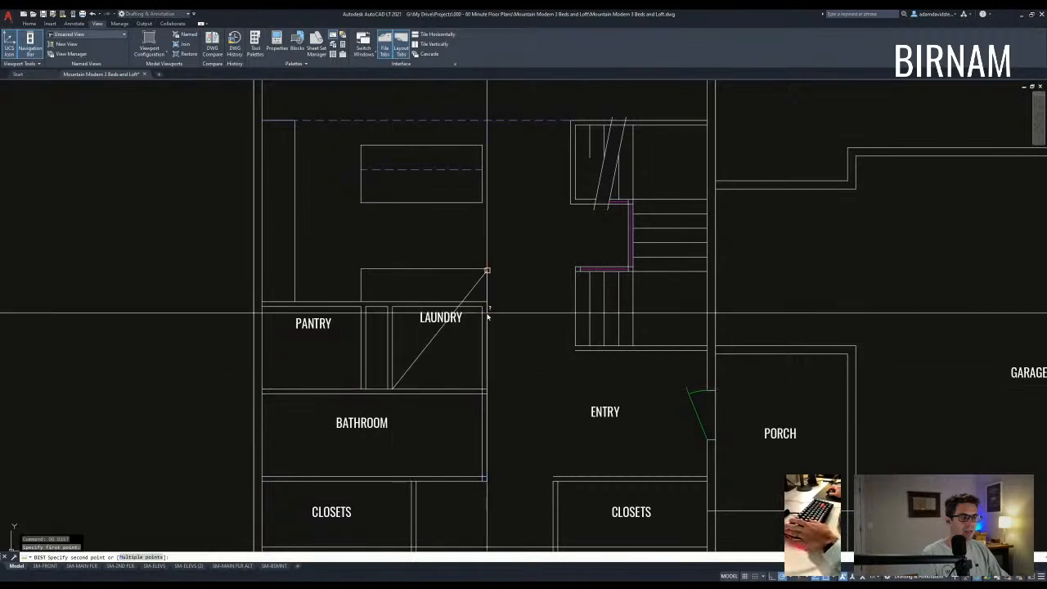
{"action": "left_click", "coordinate": [483, 311]}
{"action": "scroll", "coordinate": [480, 325], "scroll_direction": "down", "scroll_amount": 2}
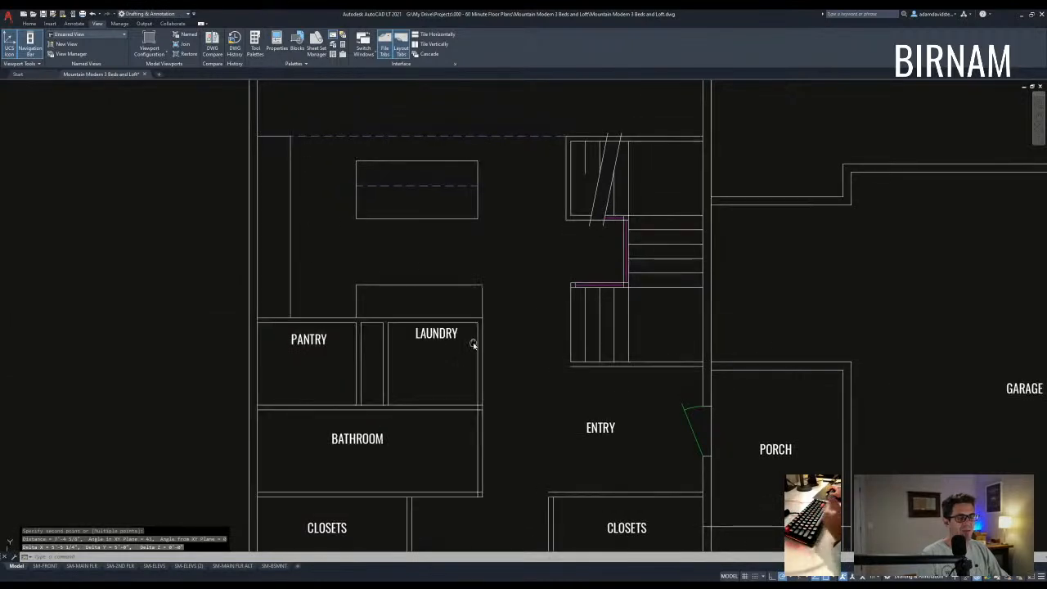
{"action": "key", "text": "Escape"}
{"action": "key", "text": "Escape"}
{"action": "scroll", "coordinate": [460, 334], "scroll_direction": "up", "scroll_amount": 1}
{"action": "scroll", "coordinate": [454, 374], "scroll_direction": "down", "scroll_amount": 2}
{"action": "key", "text": "Escape"}
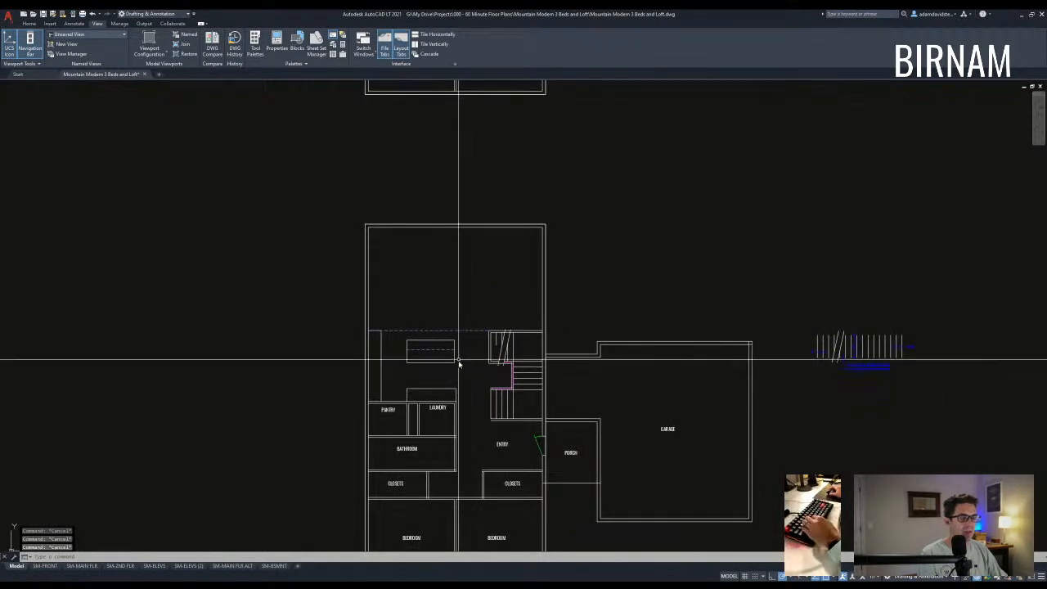
- Zoom and pan around the main floor plan, cancelling a stray selection window
{"action": "scroll", "coordinate": [452, 352], "scroll_direction": "down", "scroll_amount": 2}
{"action": "scroll", "coordinate": [446, 246], "scroll_direction": "up", "scroll_amount": 4}
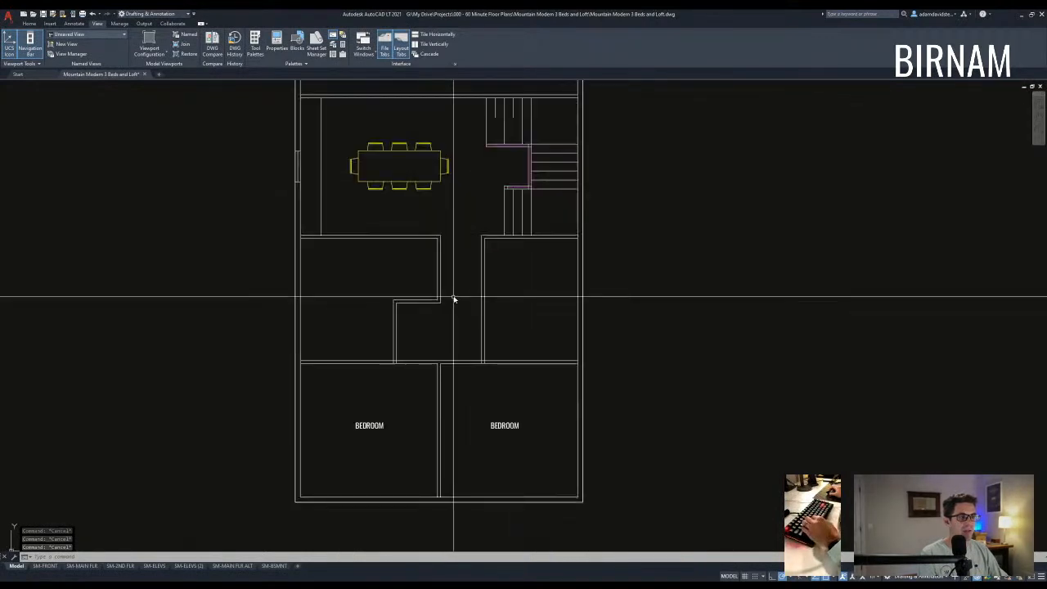
{"action": "scroll", "coordinate": [454, 300], "scroll_direction": "down", "scroll_amount": 3}
{"action": "scroll", "coordinate": [446, 374], "scroll_direction": "up", "scroll_amount": 3}
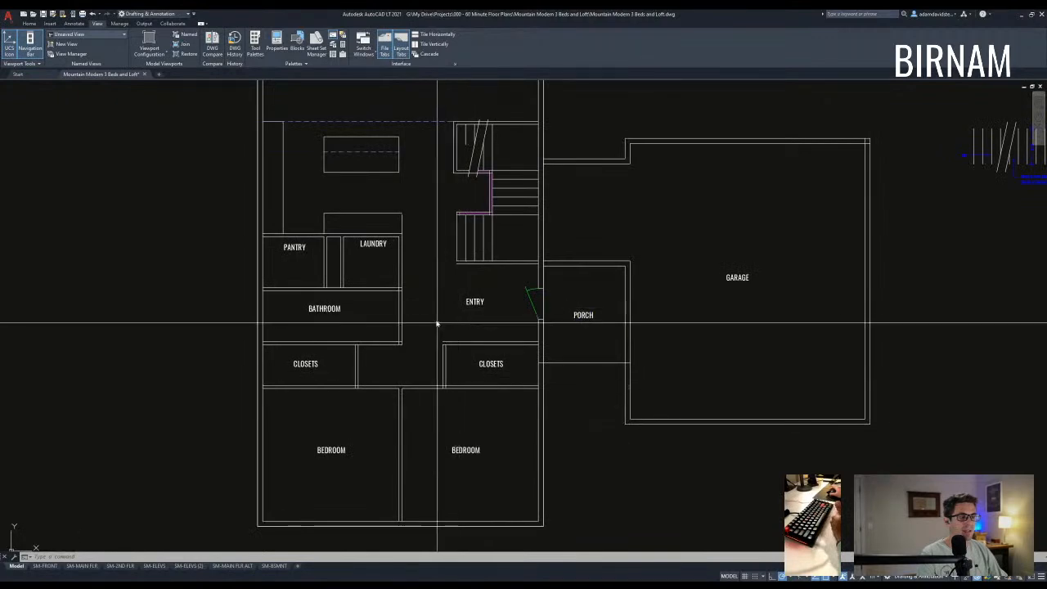
{"action": "middle_click_drag", "start_coordinate": [437, 325], "coordinate": [447, 353]}
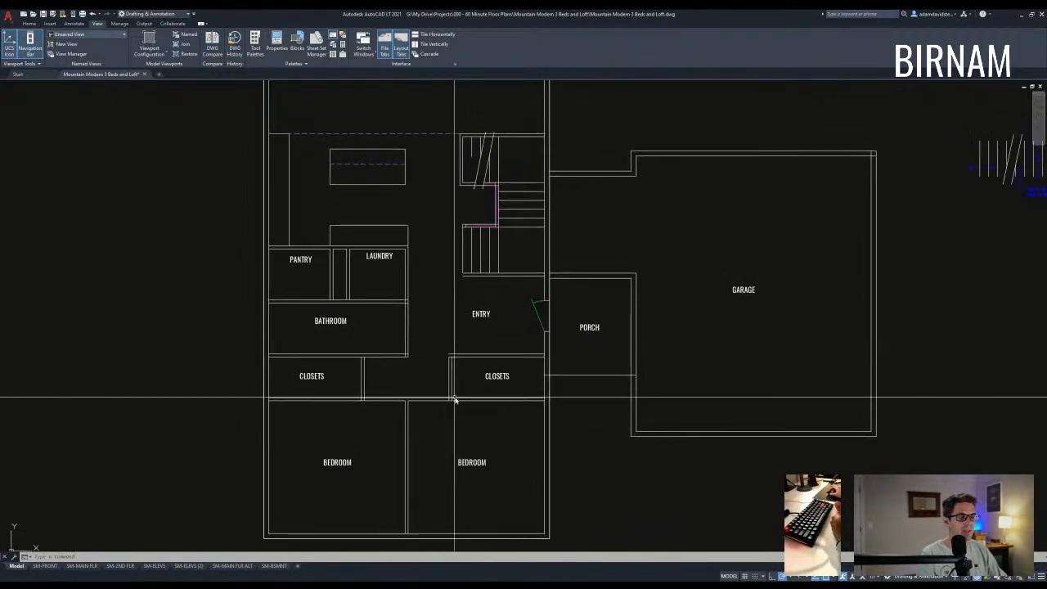
{"action": "middle_click_drag", "start_coordinate": [347, 377], "coordinate": [355, 369]}
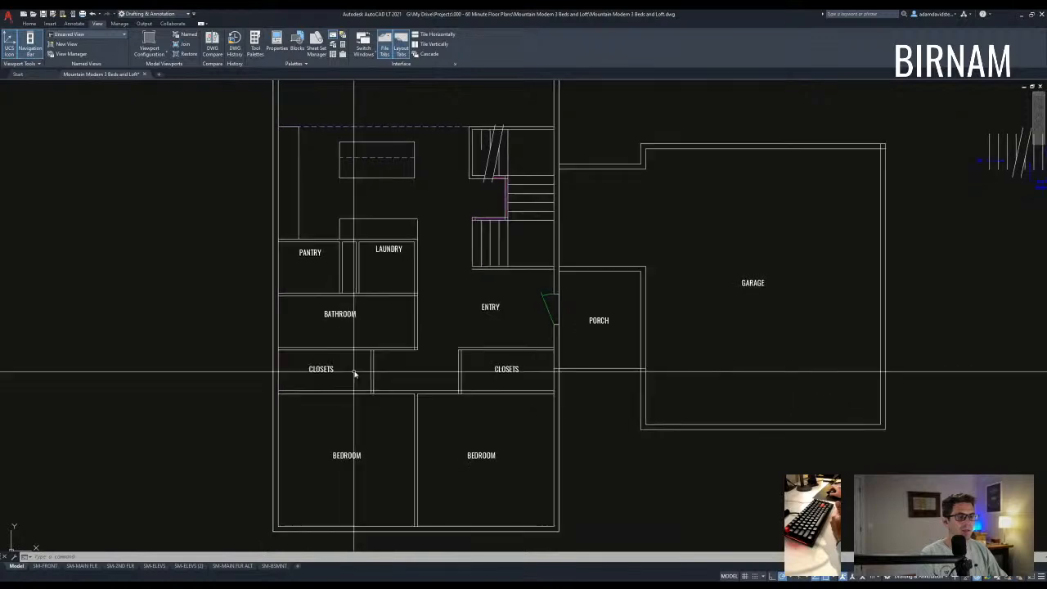
{"action": "scroll", "coordinate": [349, 378], "scroll_direction": "up", "scroll_amount": 4}
{"action": "scroll", "coordinate": [347, 393], "scroll_direction": "down", "scroll_amount": 2}
{"action": "key", "text": "Escape"}
{"action": "key", "text": "Escape"}
{"action": "left_click", "coordinate": [488, 411]}
{"action": "scroll", "coordinate": [487, 416], "scroll_direction": "down", "scroll_amount": 4}
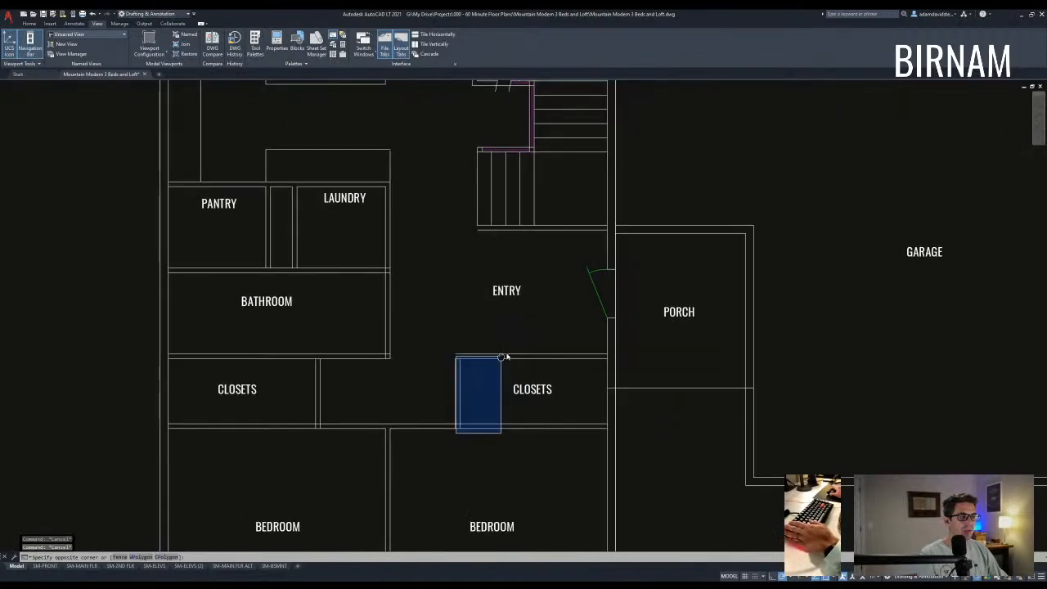
{"action": "key", "text": "Escape"}
{"action": "scroll", "coordinate": [483, 419], "scroll_direction": "down", "scroll_amount": 4}
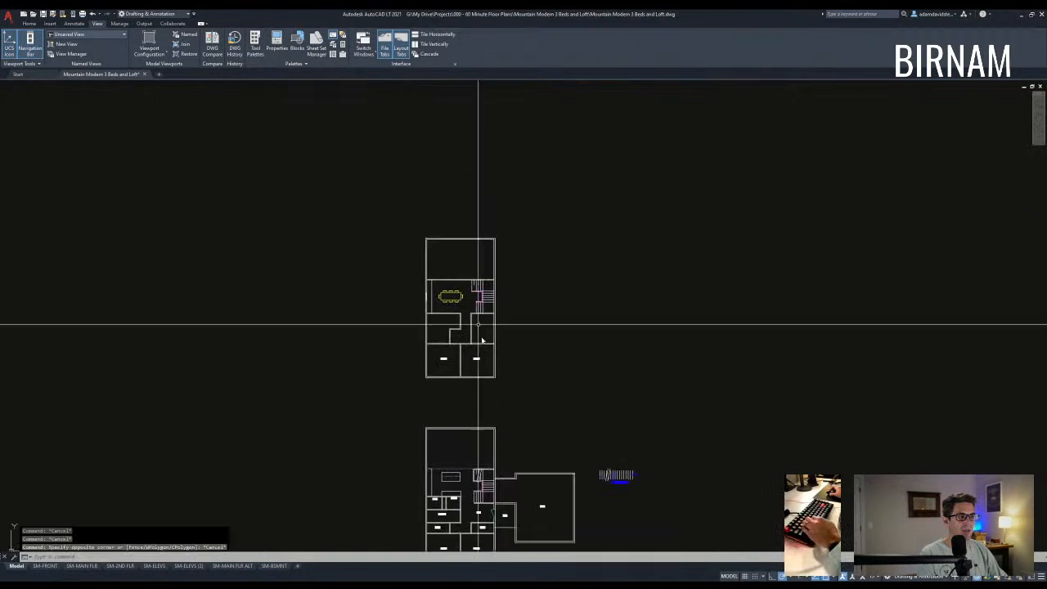
{"action": "scroll", "coordinate": [479, 320], "scroll_direction": "up", "scroll_amount": 4}
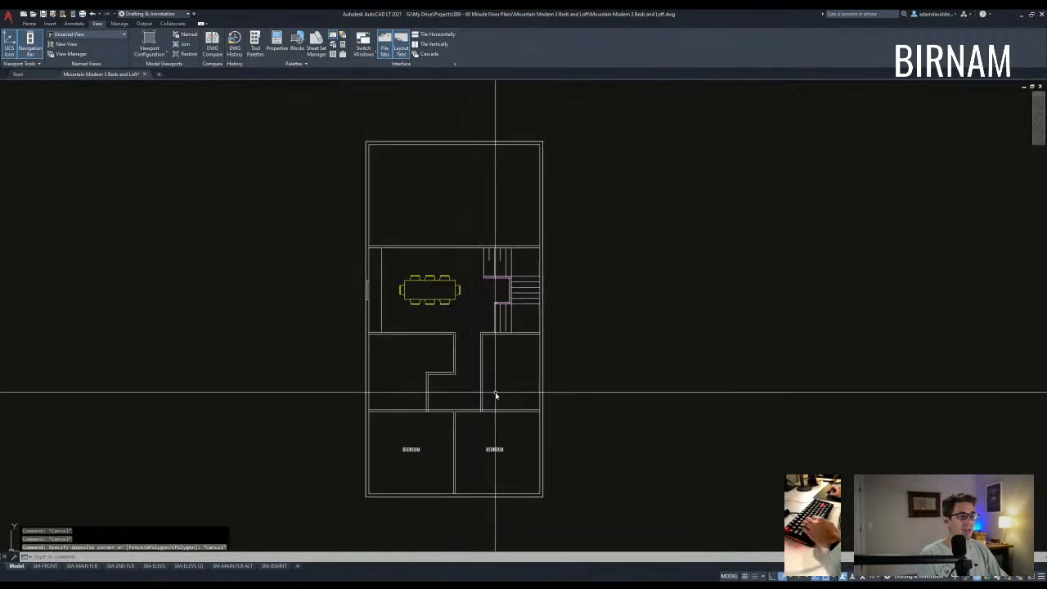
{"action": "scroll", "coordinate": [495, 395], "scroll_direction": "up", "scroll_amount": 2}
{"action": "scroll", "coordinate": [493, 409], "scroll_direction": "down", "scroll_amount": 5}
{"action": "key", "text": "Escape"}
{"action": "key", "text": "Escape"}
{"action": "scroll", "coordinate": [496, 422], "scroll_direction": "up", "scroll_amount": 2}
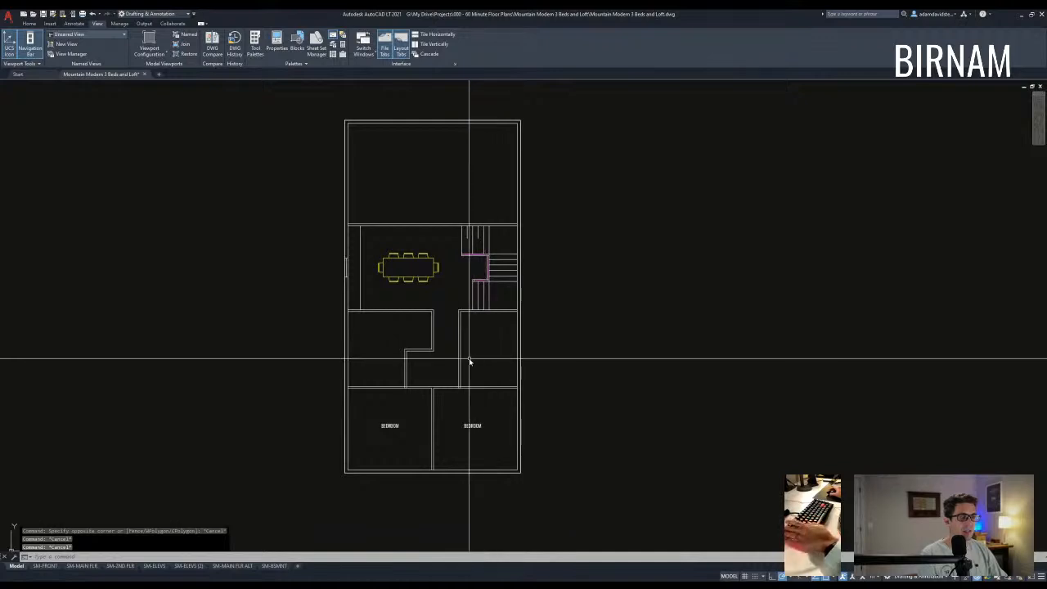
- Pan the upper floor plan around, then bring the main floor back into view
{"action": "middle_click_drag", "start_coordinate": [448, 372], "coordinate": [457, 353]}
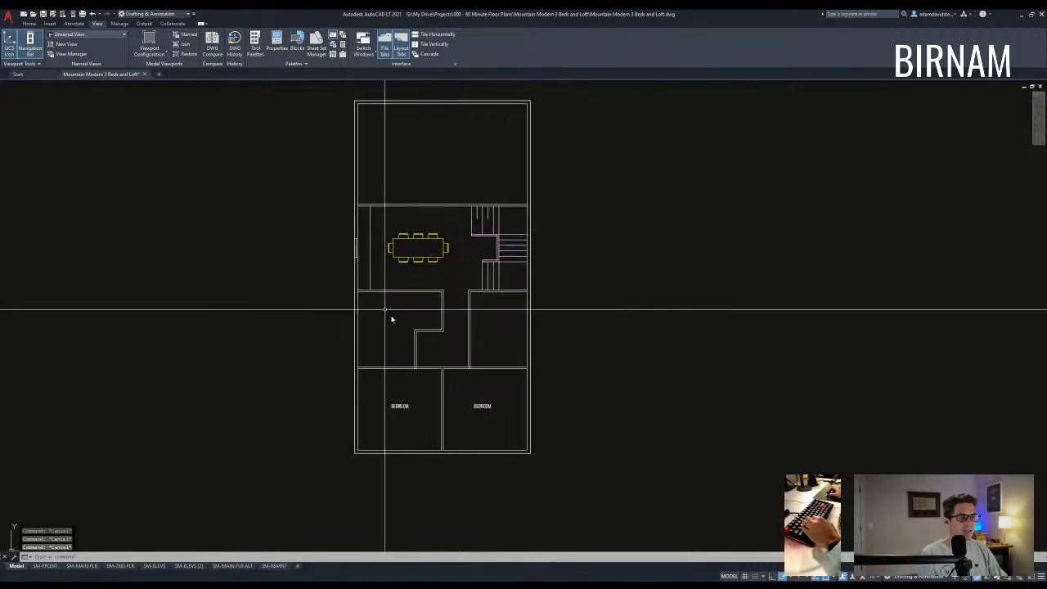
{"action": "middle_click_drag", "start_coordinate": [447, 336], "coordinate": [445, 344]}
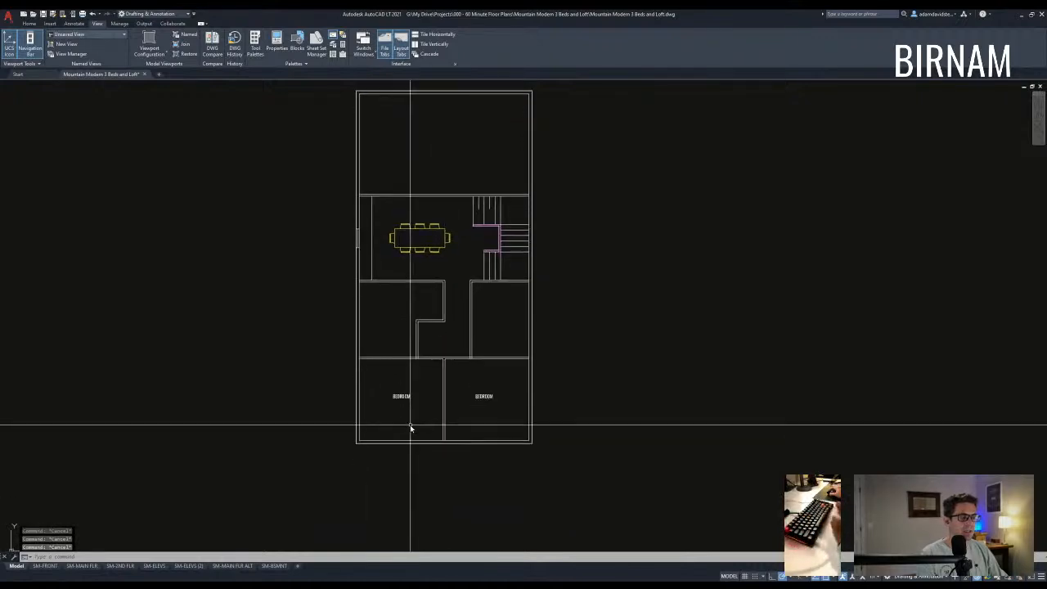
{"action": "middle_click_drag", "start_coordinate": [410, 428], "coordinate": [427, 332]}
{"action": "scroll", "coordinate": [427, 332], "scroll_direction": "down", "scroll_amount": 4}
{"action": "scroll", "coordinate": [430, 203], "scroll_direction": "up", "scroll_amount": 4}
{"action": "middle_click_drag", "start_coordinate": [448, 238], "coordinate": [452, 310]}
{"action": "middle_click_drag", "start_coordinate": [452, 369], "coordinate": [439, 250]}
{"action": "scroll", "coordinate": [430, 270], "scroll_direction": "down", "scroll_amount": 2}
{"action": "scroll", "coordinate": [416, 380], "scroll_direction": "up", "scroll_amount": 4}
- Crossing-select the walls between Pantry and Laundry and erase them
{"action": "left_click", "coordinate": [399, 332]}
{"action": "left_click", "coordinate": [313, 305]}
{"action": "key", "text": "Delete"}
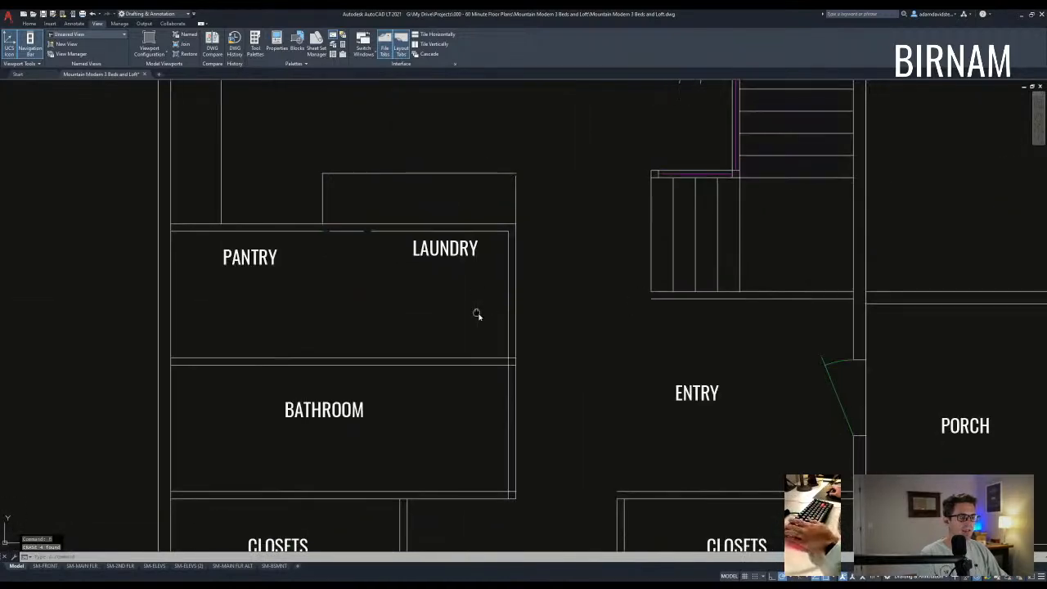
{"action": "scroll", "coordinate": [477, 313], "scroll_direction": "down", "scroll_amount": 4}
{"action": "scroll", "coordinate": [491, 327], "scroll_direction": "up", "scroll_amount": 2}
{"action": "middle_click_drag", "start_coordinate": [535, 448], "coordinate": [529, 408]}
{"action": "middle_click_drag", "start_coordinate": [361, 412], "coordinate": [343, 411]}
- Start an offset with a distance of 40
{"action": "type", "text": "ff"}
{"action": "key", "text": "Return"}
{"action": "type", "text": "40"}
{"action": "key", "text": "Return"}
- Offset the closet wall 40 into the left closet
{"action": "left_click", "coordinate": [322, 405]}
{"action": "key", "text": "Escape"}
{"action": "left_click", "coordinate": [287, 374]}
- Move the CLOSETS label further left
{"action": "type", "text": "m"}
{"action": "left_click", "coordinate": [343, 448]}
{"action": "left_click", "coordinate": [325, 451]}
{"action": "key", "text": "Escape"}
{"action": "key", "text": "Escape"}
{"action": "key", "text": "Escape"}
- Offset the new closet line 3.5 to give it wall thickness
{"action": "type", "text": "ff"}
{"action": "key", "text": "Return"}
{"action": "type", "text": "3.5"}
{"action": "key", "text": "Return"}
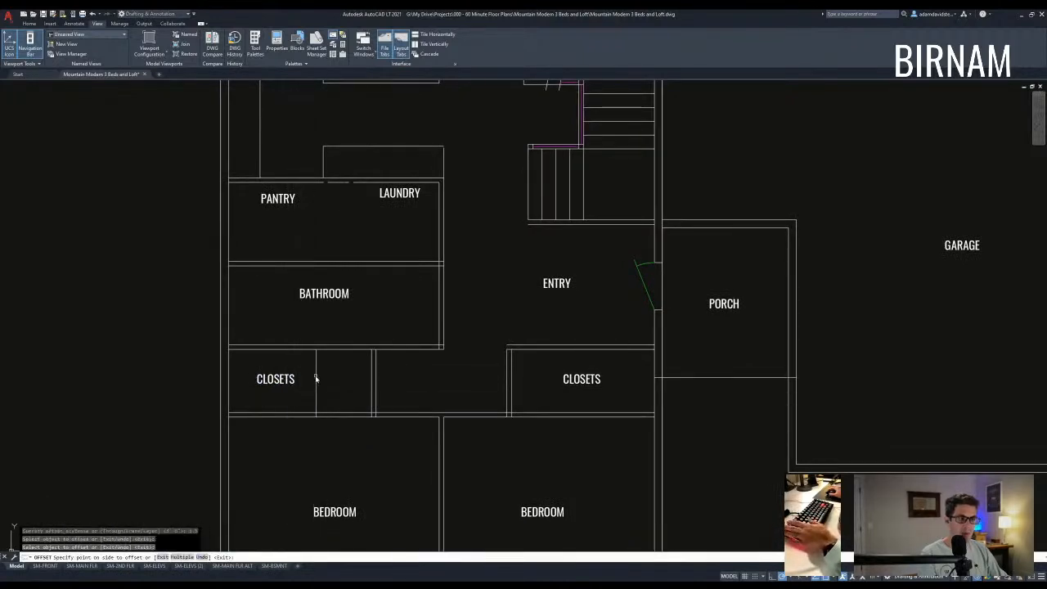
{"action": "left_click", "coordinate": [295, 382]}
{"action": "key", "text": "Escape"}
{"action": "key", "text": "Escape"}
- Copy the CLOSETS label into the small new space and change its text to W/D
{"action": "type", "text": "cv"}
{"action": "key", "text": "space"}
{"action": "left_click", "coordinate": [285, 379]}
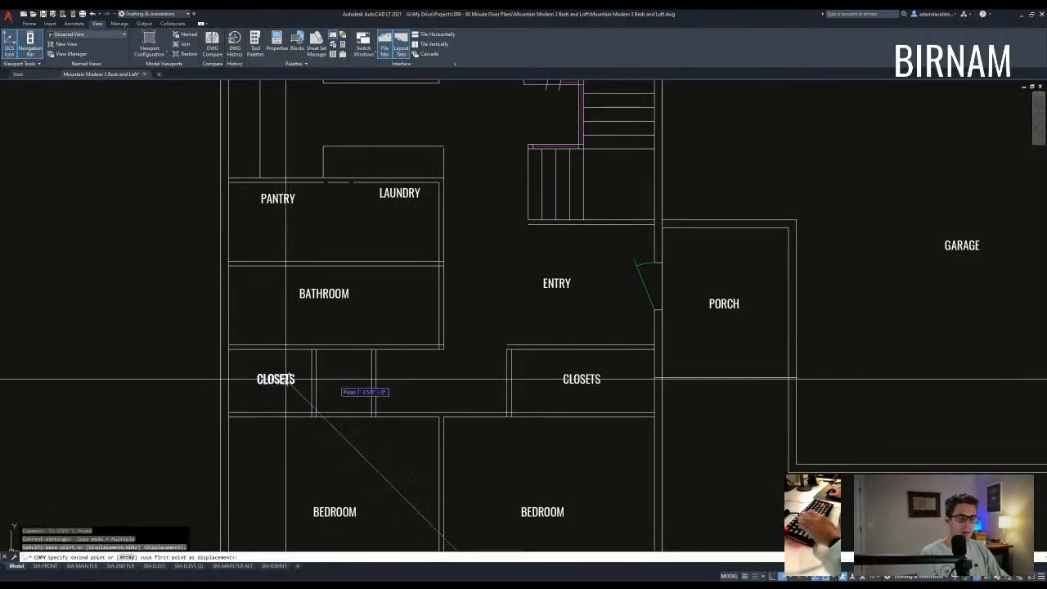
{"action": "left_click", "coordinate": [350, 379]}
{"action": "key", "text": "Escape"}
{"action": "double_click", "coordinate": [348, 382]}
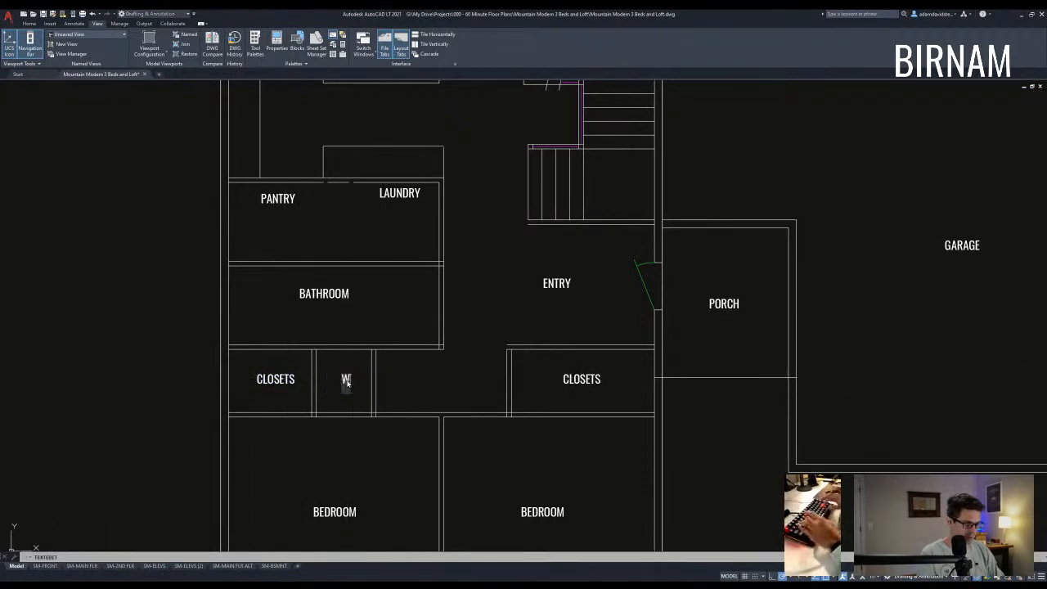
{"action": "type", "text": "f"}
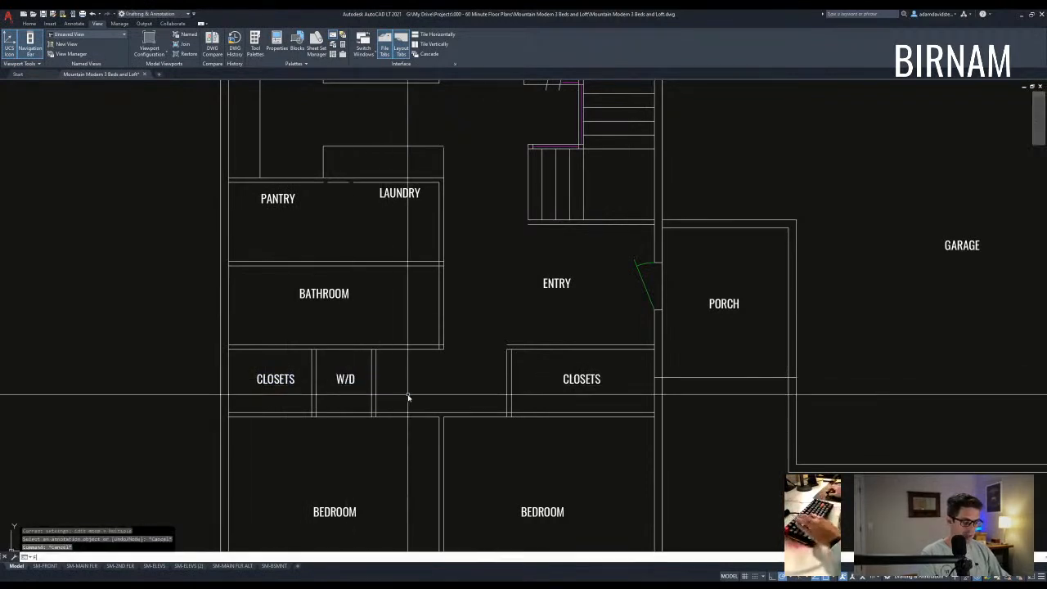
- Offset a closet wall line slightly to the right
{"action": "left_click", "coordinate": [541, 381]}
{"action": "key", "text": "Escape"}
{"action": "key", "text": "Escape"}
{"action": "key", "text": "Escape"}
{"action": "middle_click_drag", "start_coordinate": [570, 393], "coordinate": [475, 396]}
{"action": "left_click", "coordinate": [451, 365]}
{"action": "left_click", "coordinate": [479, 367]}
{"action": "key", "text": "Escape"}
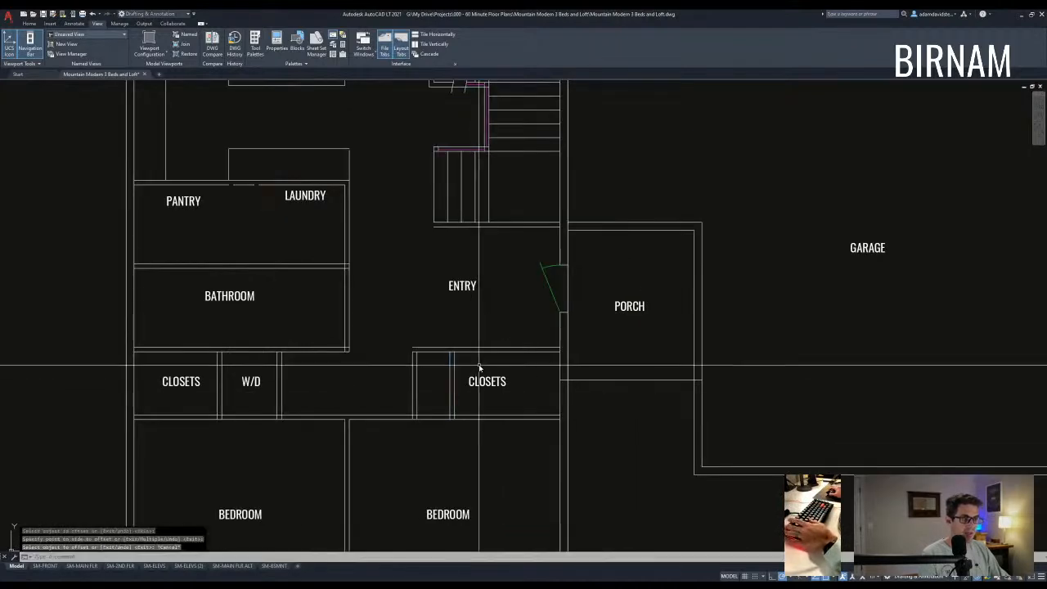
- Nudge the CLOSETS label slightly right and bring the pantry area into view
{"action": "type", "text": "m"}
{"action": "left_click", "coordinate": [513, 362]}
{"action": "left_click", "coordinate": [521, 362]}
{"action": "key", "text": "Escape"}
{"action": "key", "text": "Escape"}
{"action": "middle_click_drag", "start_coordinate": [551, 420], "coordinate": [593, 406]}
{"action": "scroll", "coordinate": [362, 387], "scroll_direction": "down", "scroll_amount": 2}
{"action": "middle_click_drag", "start_coordinate": [381, 337], "coordinate": [395, 381]}
{"action": "scroll", "coordinate": [371, 315], "scroll_direction": "up", "scroll_amount": 2}
{"action": "middle_click_drag", "start_coordinate": [352, 336], "coordinate": [389, 358]}
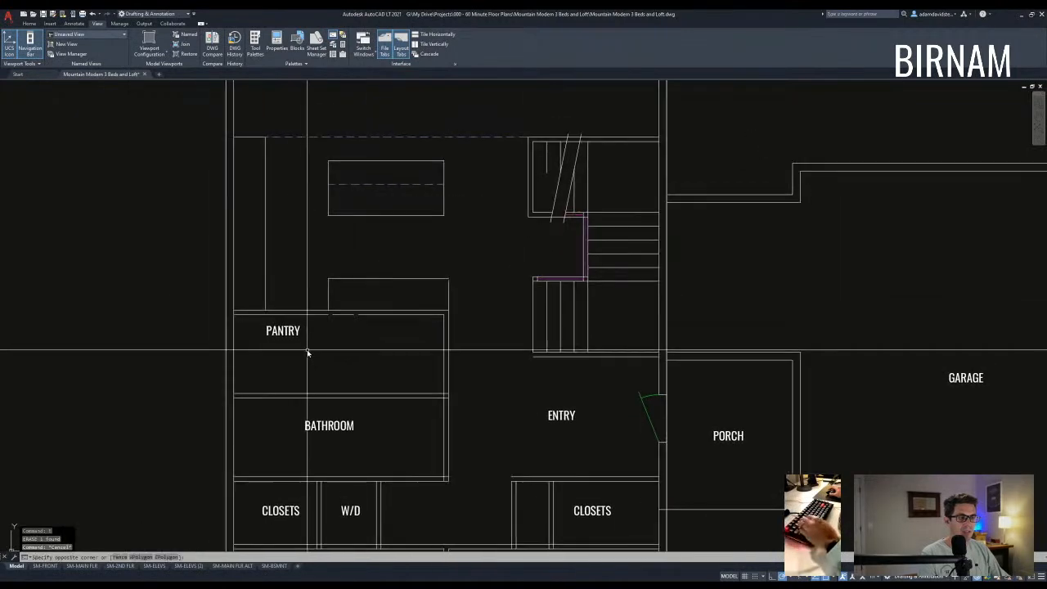
- Offset the bathroom wall line to the left and trim away its lower part
{"action": "type", "text": "o"}
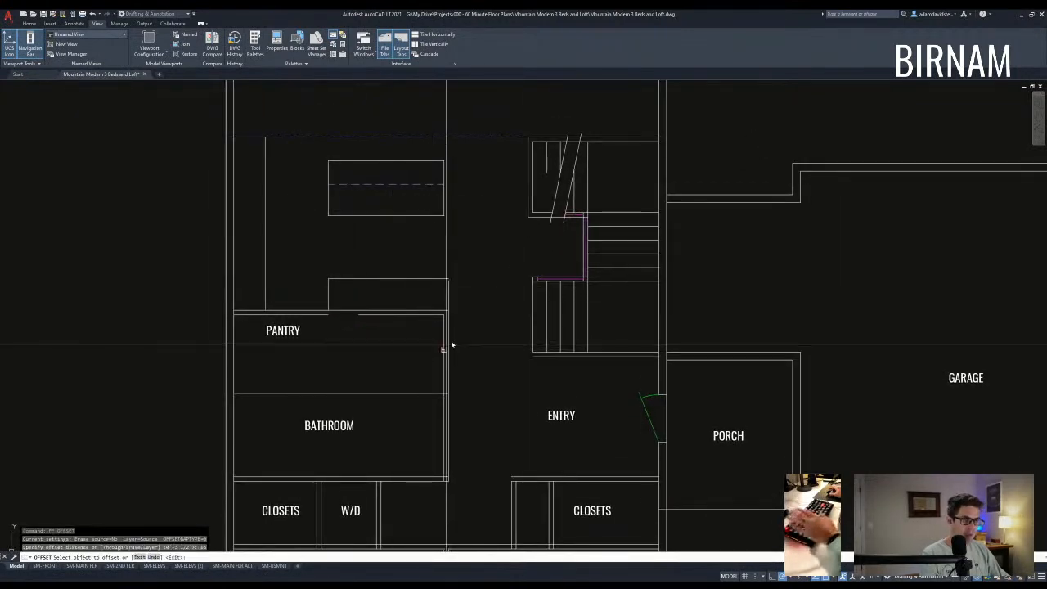
{"action": "left_click", "coordinate": [427, 352]}
{"action": "key", "text": "Escape"}
{"action": "key", "text": "Escape"}
{"action": "scroll", "coordinate": [441, 397], "scroll_direction": "up", "scroll_amount": 2}
{"action": "type", "text": "tr"}
{"action": "left_click", "coordinate": [434, 398]}
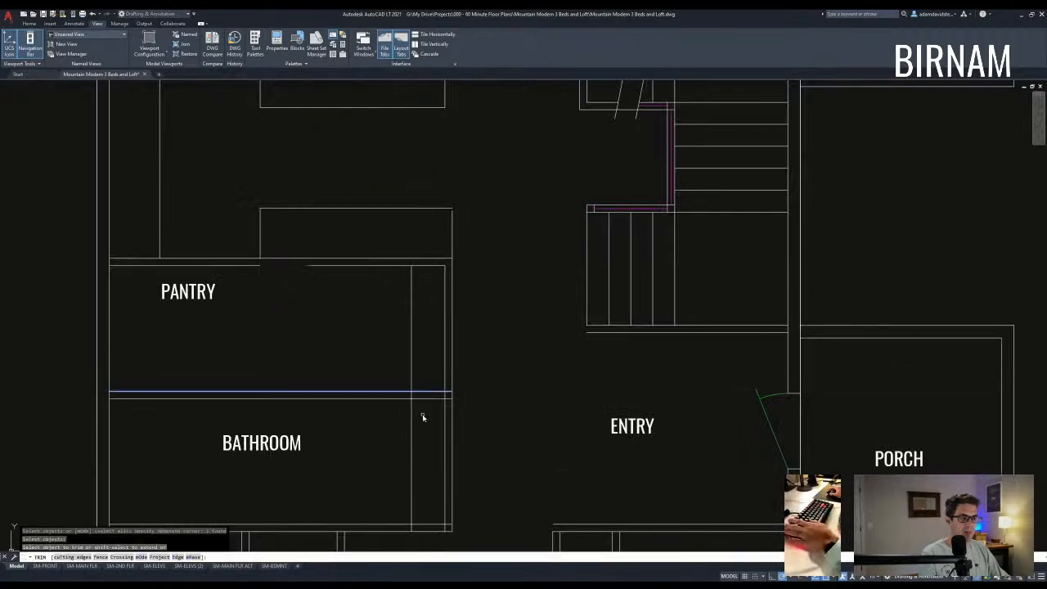
{"action": "left_click", "coordinate": [412, 421]}
{"action": "scroll", "coordinate": [458, 397], "scroll_direction": "down", "scroll_amount": 2}
{"action": "key", "text": "Escape"}
{"action": "key", "text": "Escape"}
{"action": "key", "text": "Escape"}
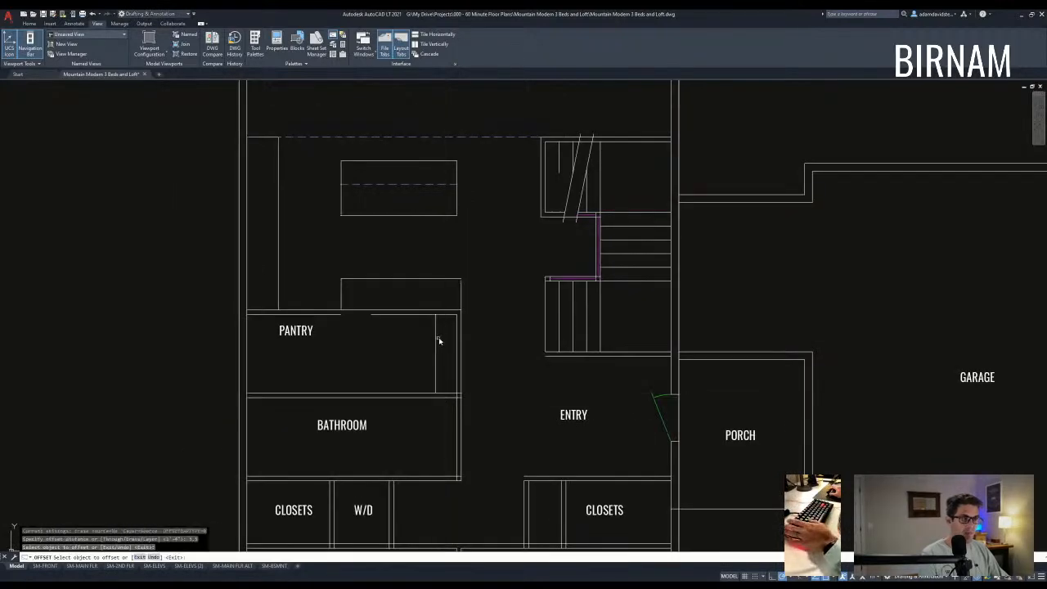
{"action": "key", "text": "Escape"}
{"action": "key", "text": "Escape"}
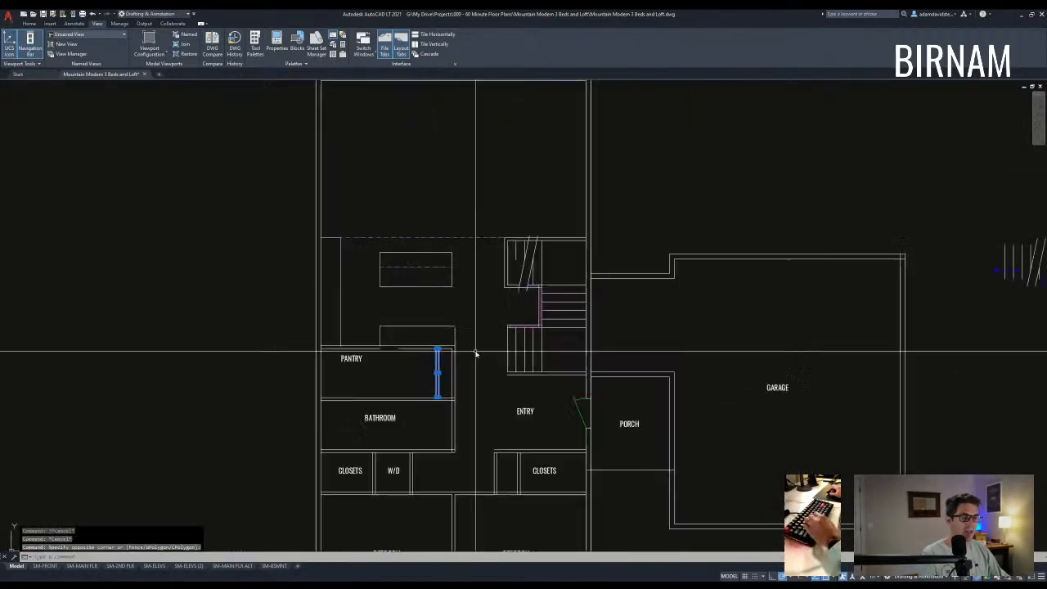
{"action": "scroll", "coordinate": [441, 404], "scroll_direction": "up", "scroll_amount": 2}
- Draw crossing diagonal lines inside the new pantry box
{"action": "type", "text": "l"}
{"action": "left_click", "coordinate": [430, 387]}
{"action": "left_click", "coordinate": [461, 264]}
{"action": "key", "text": "space"}
{"action": "key", "text": "space"}
{"action": "left_click", "coordinate": [429, 263]}
- Complete the X lines, then start copying the X box and cancel that copy
{"action": "left_click", "coordinate": [463, 389]}
{"action": "key", "text": "space"}
{"action": "left_click", "coordinate": [404, 428]}
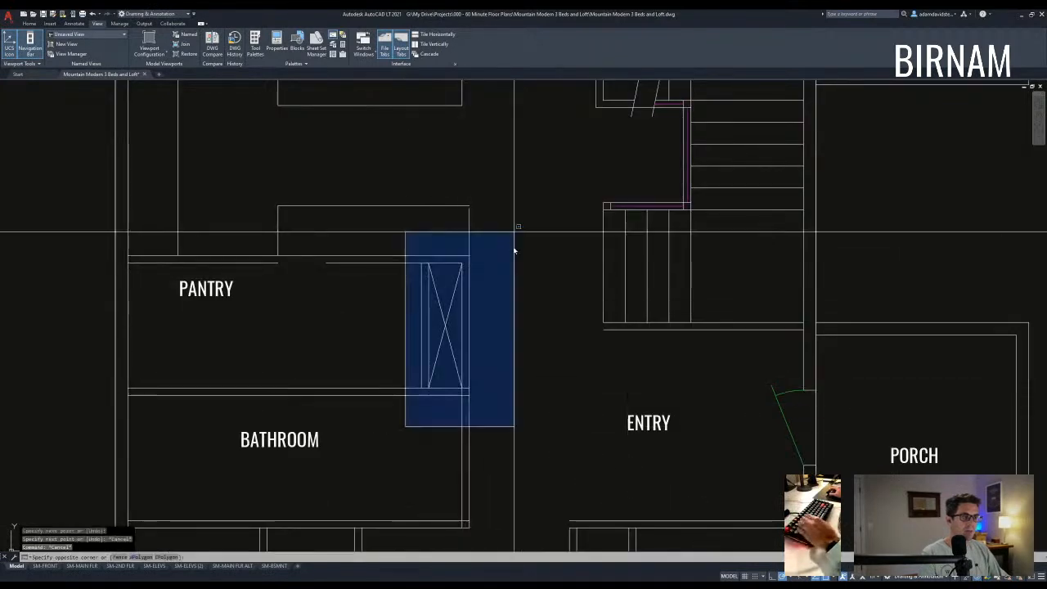
{"action": "left_click", "coordinate": [515, 230]}
{"action": "type", "text": "cv"}
{"action": "scroll", "coordinate": [514, 233], "scroll_direction": "down", "scroll_amount": 2}
{"action": "middle_click_drag", "start_coordinate": [514, 233], "coordinate": [465, 339]}
{"action": "scroll", "coordinate": [462, 364], "scroll_direction": "down", "scroll_amount": 4}
{"action": "left_click", "coordinate": [531, 203]}
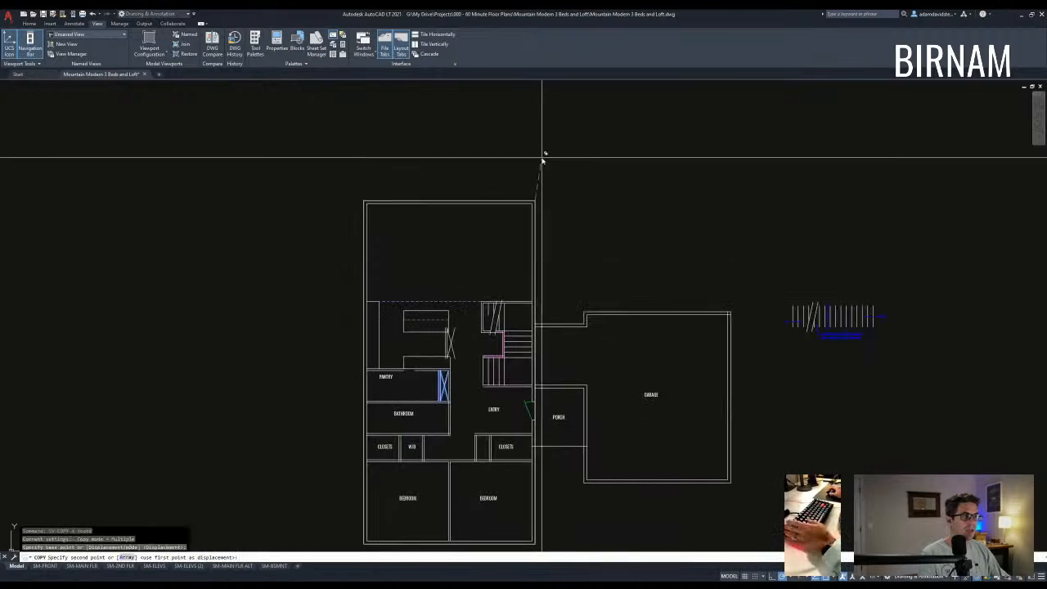
{"action": "scroll", "coordinate": [545, 197], "scroll_direction": "down", "scroll_amount": 3}
{"action": "scroll", "coordinate": [520, 167], "scroll_direction": "up", "scroll_amount": 5}
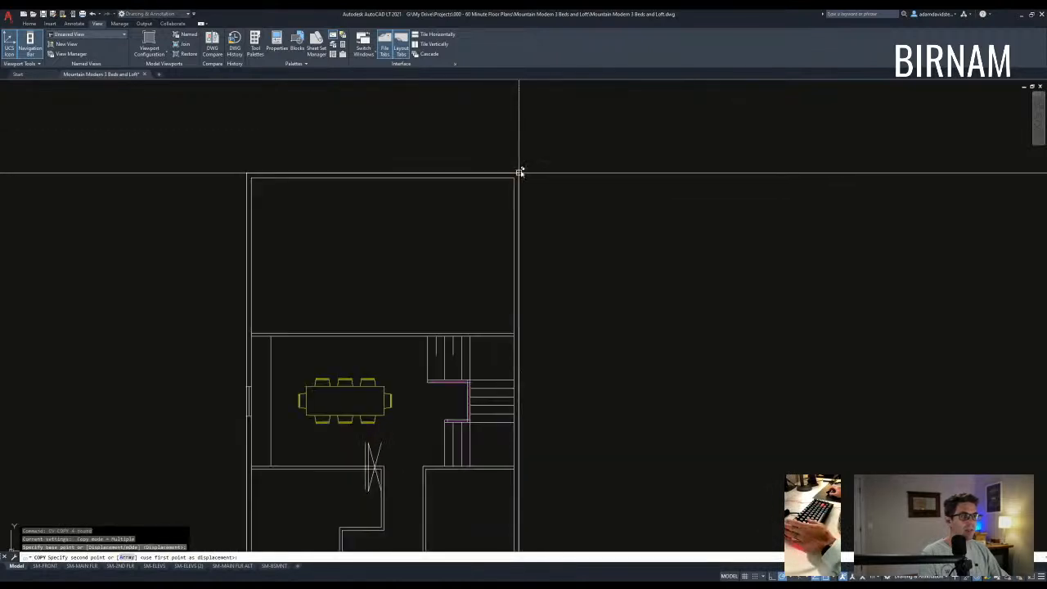
{"action": "key", "text": "Escape"}
{"action": "scroll", "coordinate": [520, 172], "scroll_direction": "down", "scroll_amount": 5}
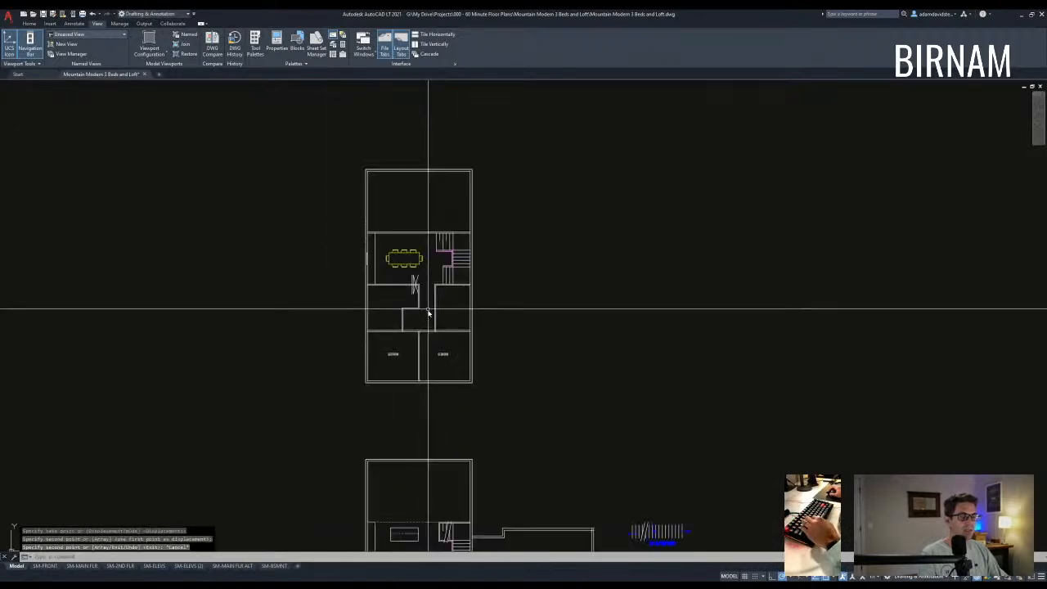
{"action": "scroll", "coordinate": [428, 303], "scroll_direction": "up", "scroll_amount": 3}
{"action": "left_click", "coordinate": [401, 306]}
{"action": "key", "text": "Escape"}
{"action": "key", "text": "Escape"}
{"action": "scroll", "coordinate": [465, 333], "scroll_direction": "down", "scroll_amount": 4}
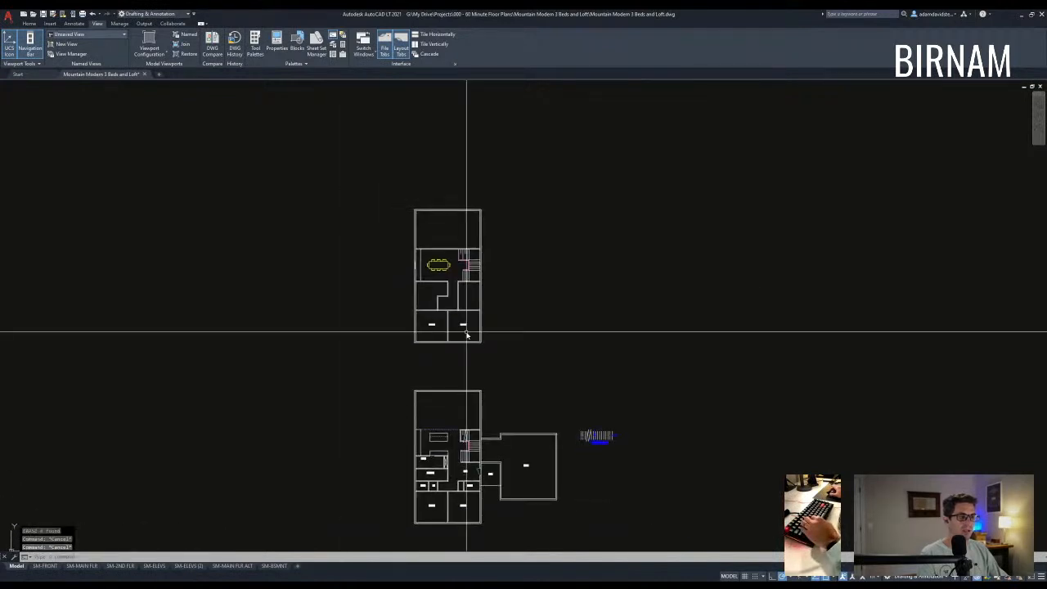
{"action": "scroll", "coordinate": [445, 454], "scroll_direction": "up", "scroll_amount": 5}
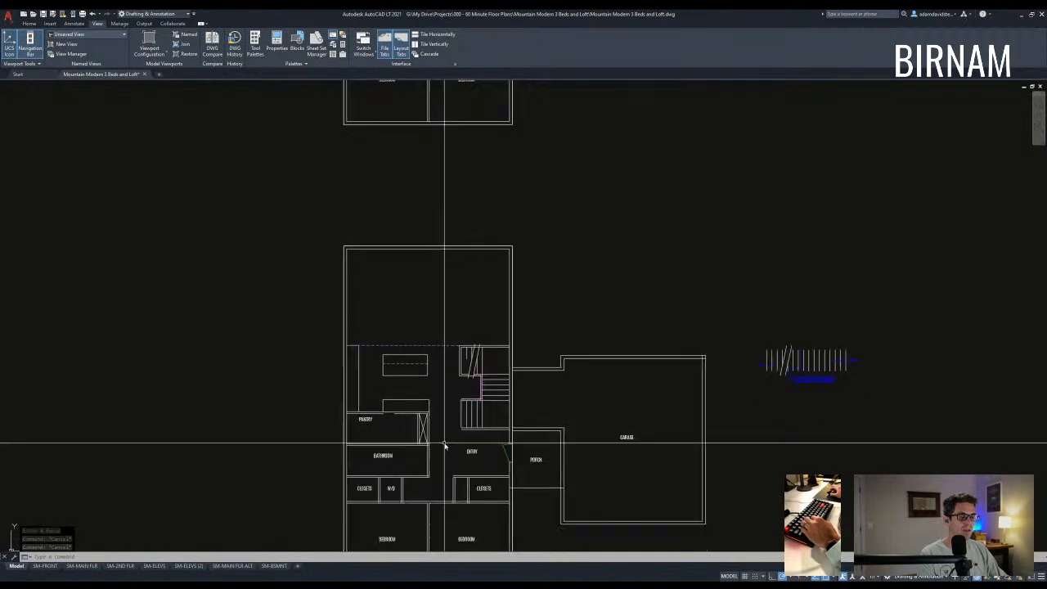
- Pan between the floor plans to centre the upper loft plan in view
{"action": "middle_click_drag", "start_coordinate": [468, 346], "coordinate": [444, 518]}
{"action": "middle_click_drag", "start_coordinate": [398, 166], "coordinate": [403, 244]}
{"action": "scroll", "coordinate": [403, 244], "scroll_direction": "down", "scroll_amount": 4}
{"action": "middle_click_drag", "start_coordinate": [407, 334], "coordinate": [411, 170]}
{"action": "scroll", "coordinate": [404, 231], "scroll_direction": "up", "scroll_amount": 6}
{"action": "scroll", "coordinate": [409, 358], "scroll_direction": "up", "scroll_amount": 4}
{"action": "left_click", "coordinate": [373, 351]}
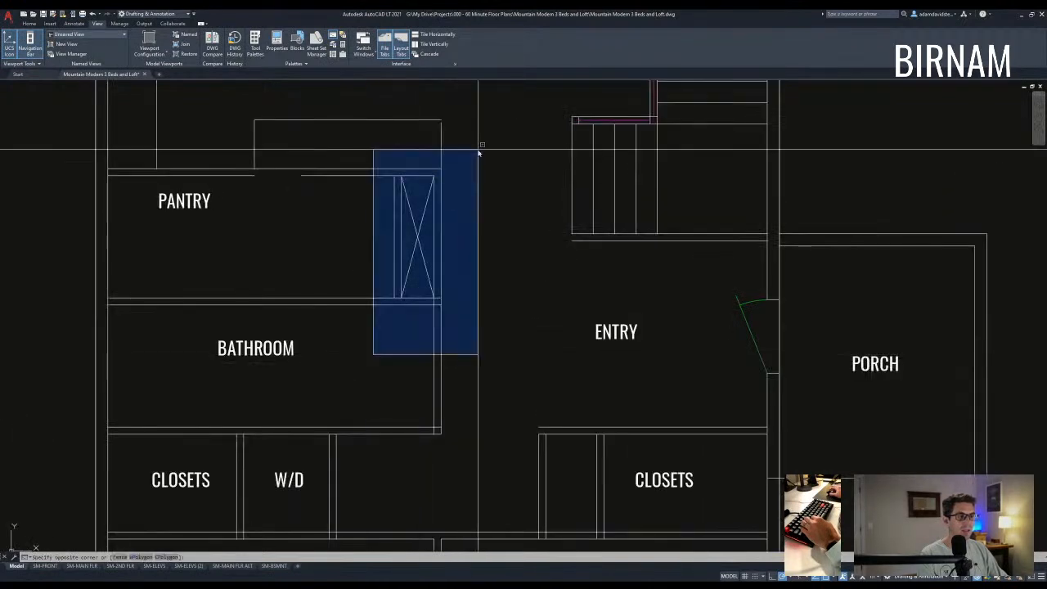
{"action": "left_click", "coordinate": [478, 165]}
{"action": "key", "text": "Escape"}
{"action": "key", "text": "Escape"}
{"action": "middle_click_drag", "start_coordinate": [460, 265], "coordinate": [458, 309]}
{"action": "scroll", "coordinate": [479, 285], "scroll_direction": "down", "scroll_amount": 8}
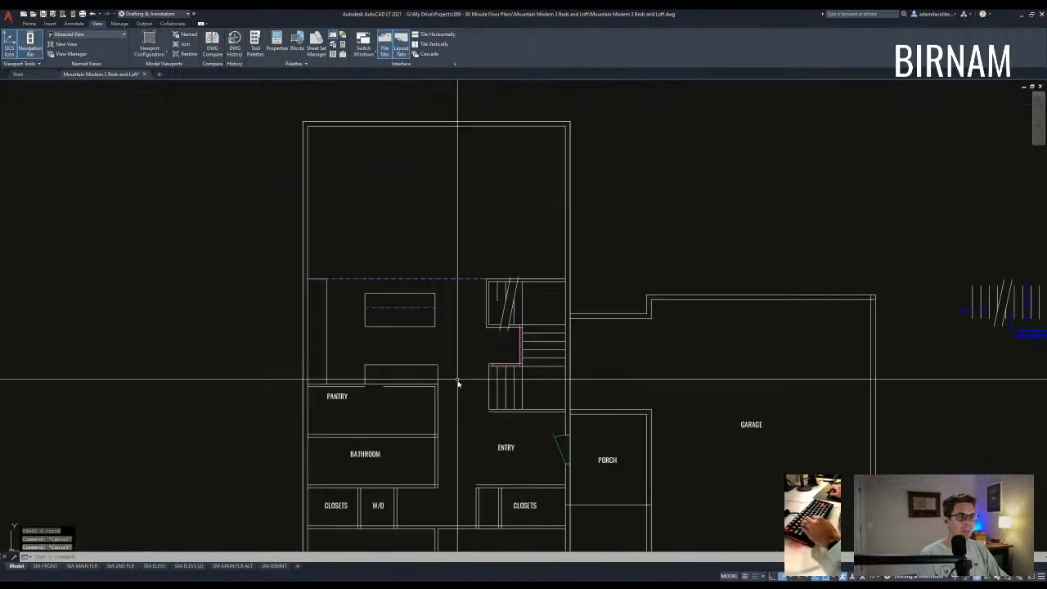
{"action": "middle_click_drag", "start_coordinate": [465, 155], "coordinate": [427, 276]}
{"action": "scroll", "coordinate": [432, 264], "scroll_direction": "up", "scroll_amount": 6}
{"action": "scroll", "coordinate": [441, 308], "scroll_direction": "down", "scroll_amount": 2}
{"action": "scroll", "coordinate": [425, 270], "scroll_direction": "up", "scroll_amount": 4}
- Offset the upper plan's top wall line 18 units downward
{"action": "type", "text": "ff"}
{"action": "key", "text": "space"}
{"action": "type", "text": "18"}
{"action": "key", "text": "space"}
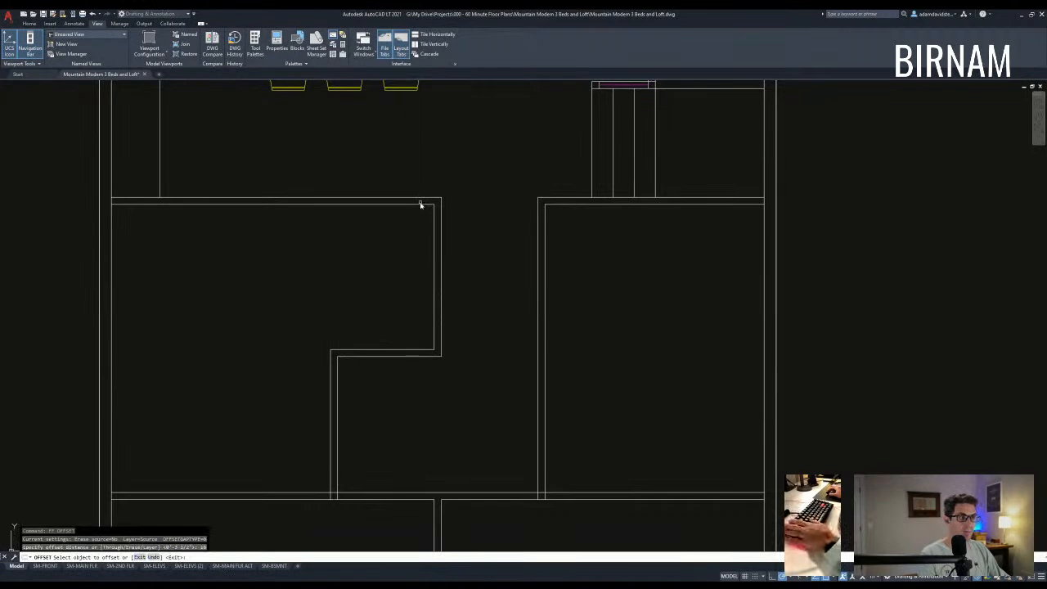
{"action": "left_click", "coordinate": [412, 250]}
{"action": "key", "text": "Escape"}
{"action": "key", "text": "Escape"}
{"action": "left_click", "coordinate": [356, 379]}
- Copy the vertical wall lines up and trim them to form the 18-deep box
{"action": "left_click", "coordinate": [310, 407]}
{"action": "type", "text": "cp"}
{"action": "key", "text": "space"}
{"action": "left_click", "coordinate": [310, 407]}
{"action": "left_click", "coordinate": [311, 248]}
{"action": "key", "text": "Escape"}
{"action": "key", "text": "Escape"}
{"action": "type", "text": "tr"}
{"action": "key", "text": "space"}
{"action": "left_click", "coordinate": [354, 249]}
{"action": "left_click", "coordinate": [299, 177]}
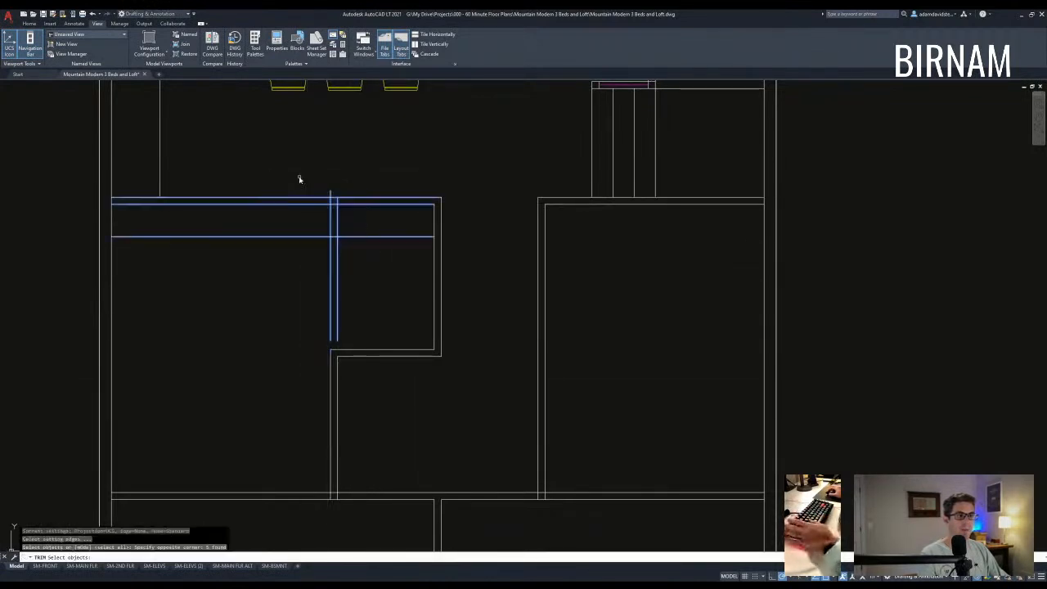
{"action": "key", "text": "Escape"}
- Draw two diagonal lines corner to corner to mark an X in the box
{"action": "type", "text": "a"}
{"action": "key", "text": "space"}
{"action": "left_click", "coordinate": [337, 204]}
{"action": "left_click", "coordinate": [434, 238]}
{"action": "left_click", "coordinate": [337, 238]}
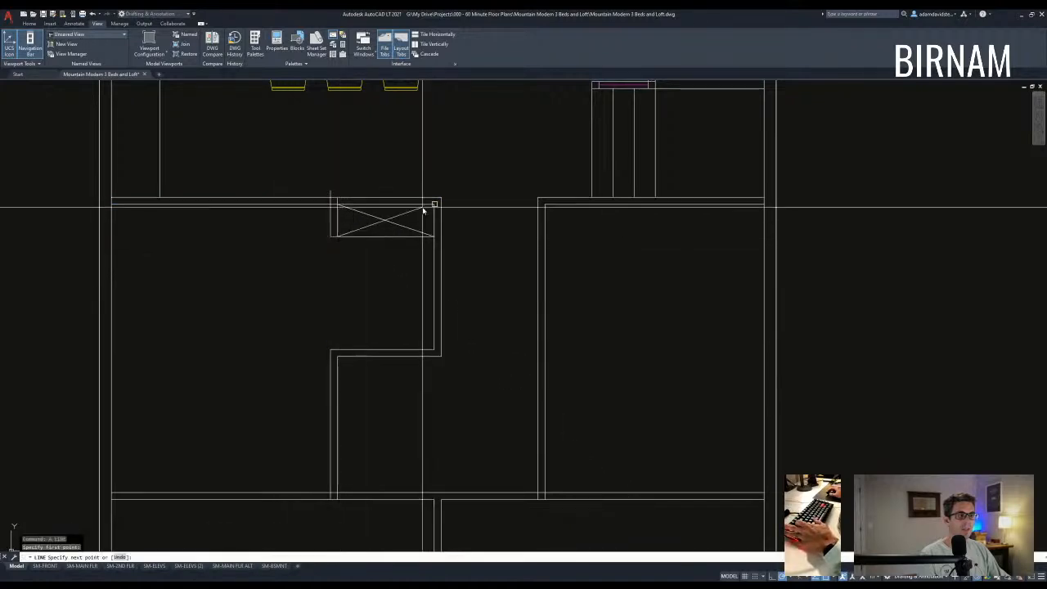
{"action": "left_click", "coordinate": [434, 204]}
{"action": "key", "text": "Escape"}
{"action": "key", "text": "Escape"}
- Copy the X box into the main-floor pantry using the plan's top-right corner as base point
{"action": "left_click", "coordinate": [402, 256]}
{"action": "left_click", "coordinate": [380, 223]}
{"action": "middle_click_drag", "start_coordinate": [530, 215], "coordinate": [447, 296]}
{"action": "scroll", "coordinate": [436, 310], "scroll_direction": "down", "scroll_amount": 2}
{"action": "type", "text": "cv"}
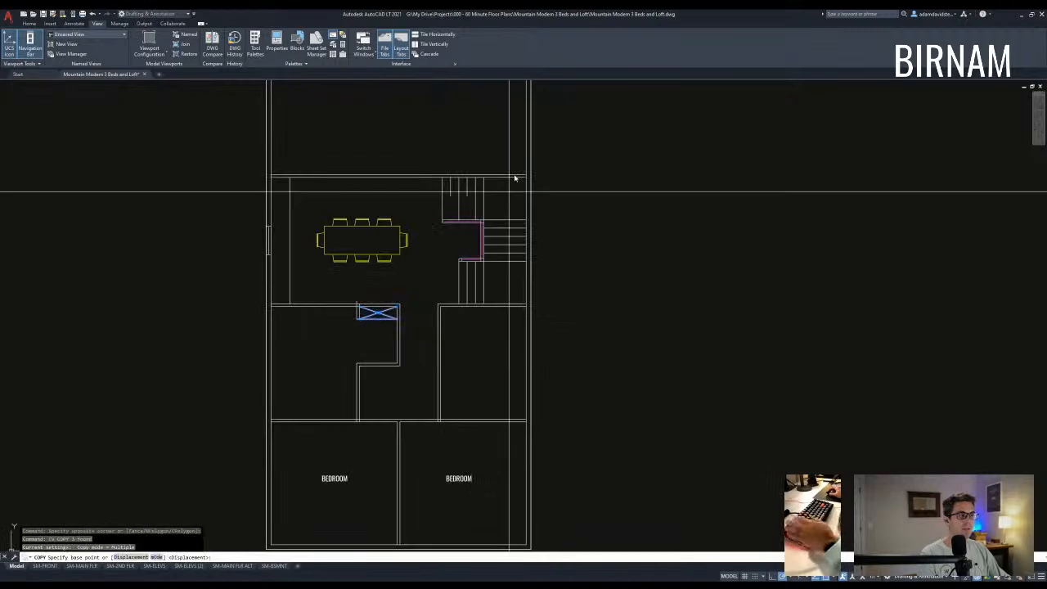
{"action": "scroll", "coordinate": [514, 177], "scroll_direction": "down", "scroll_amount": 1}
{"action": "left_click", "coordinate": [504, 172]}
{"action": "scroll", "coordinate": [518, 442], "scroll_direction": "down", "scroll_amount": 4}
{"action": "scroll", "coordinate": [504, 238], "scroll_direction": "up", "scroll_amount": 4}
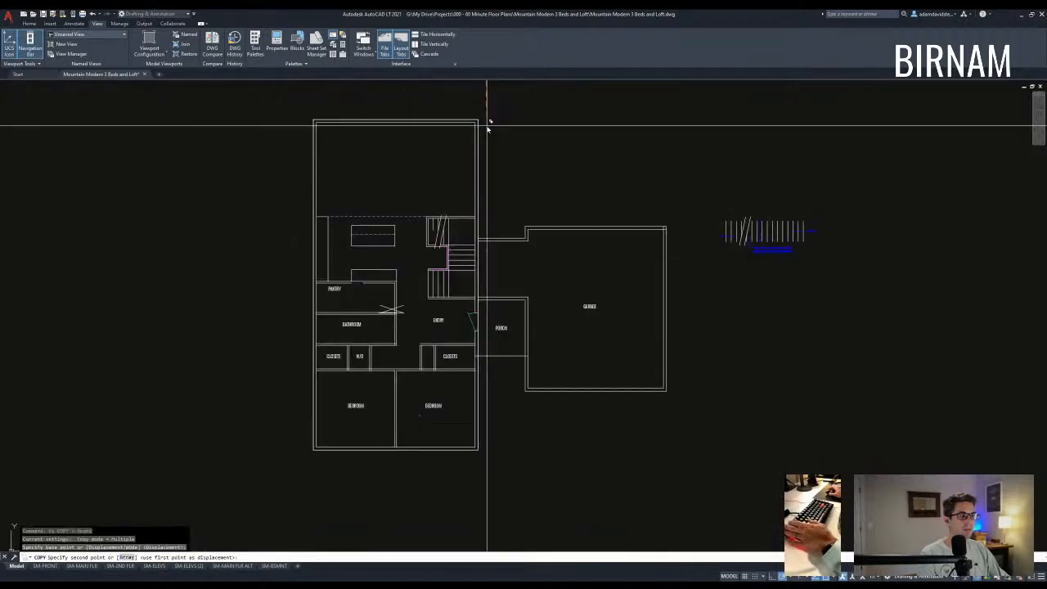
{"action": "left_click", "coordinate": [481, 119]}
{"action": "key", "text": "Escape"}
{"action": "key", "text": "Escape"}
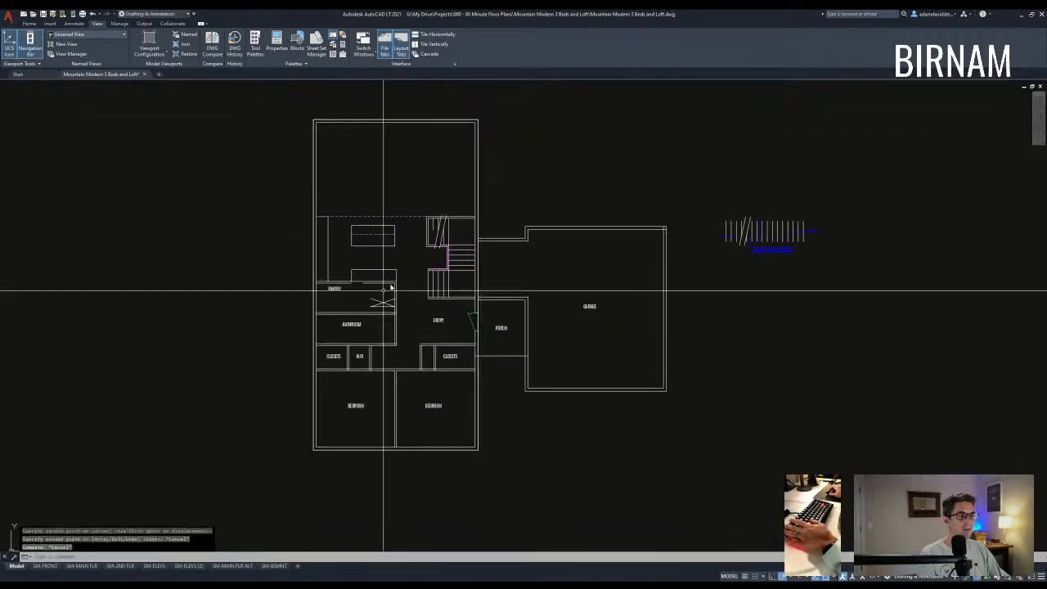
{"action": "scroll", "coordinate": [358, 289], "scroll_direction": "up", "scroll_amount": 6}
- Draw a short vertical line under the X box down to the counter line
{"action": "type", "text": "l"}
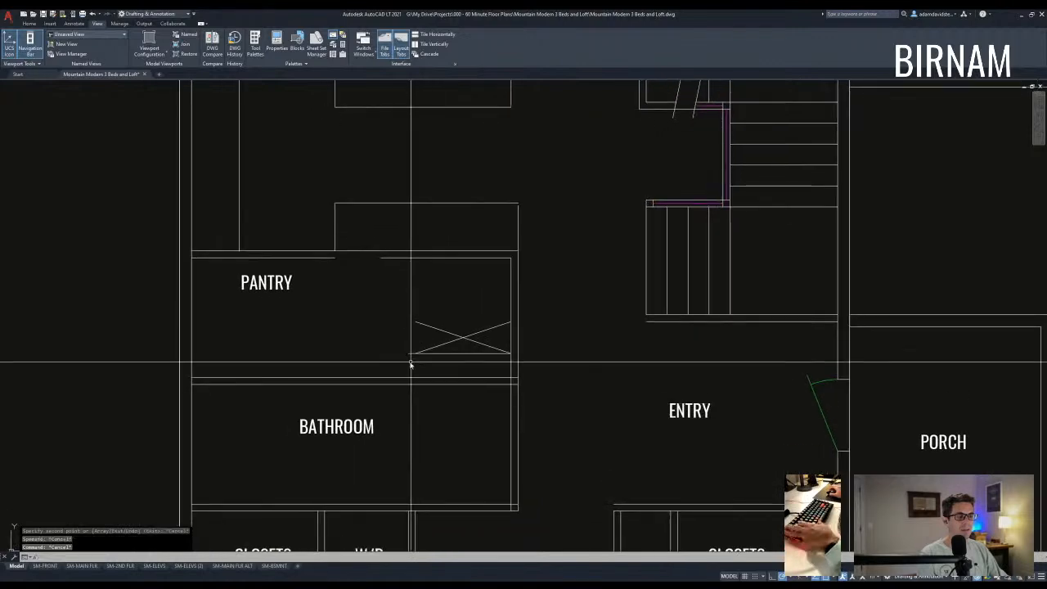
{"action": "left_click", "coordinate": [415, 353]}
{"action": "left_click", "coordinate": [415, 377]}
{"action": "key", "text": "Escape"}
{"action": "scroll", "coordinate": [491, 337], "scroll_direction": "down", "scroll_amount": 2}
{"action": "middle_click_drag", "start_coordinate": [509, 395], "coordinate": [489, 348]}
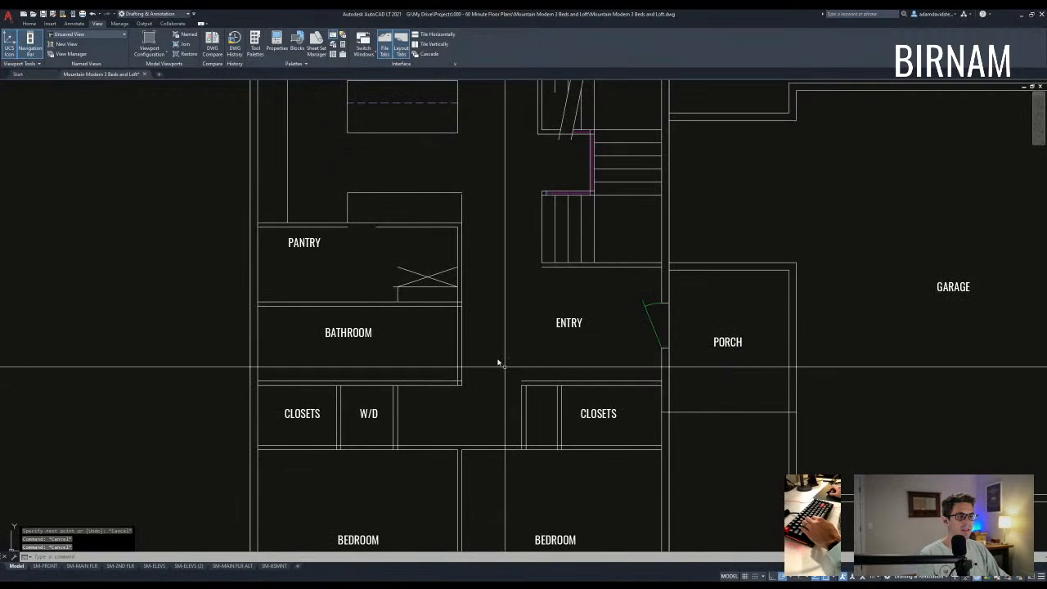
{"action": "scroll", "coordinate": [568, 425], "scroll_direction": "up", "scroll_amount": 4}
- Move the two closet wall lines 4 units, then undo that move
{"action": "left_click", "coordinate": [602, 417]}
{"action": "left_click", "coordinate": [513, 390]}
{"action": "type", "text": "v"}
{"action": "left_click", "coordinate": [583, 283]}
{"action": "type", "text": "4"}
{"action": "key", "text": "Escape"}
{"action": "key", "text": "ctrl+z"}
{"action": "key", "text": "Escape"}
- Move the two closet wall lines 4 units to the left again
{"action": "left_click", "coordinate": [574, 383]}
{"action": "left_click", "coordinate": [525, 361]}
{"action": "type", "text": "v"}
{"action": "key", "text": "space"}
{"action": "left_click", "coordinate": [621, 270]}
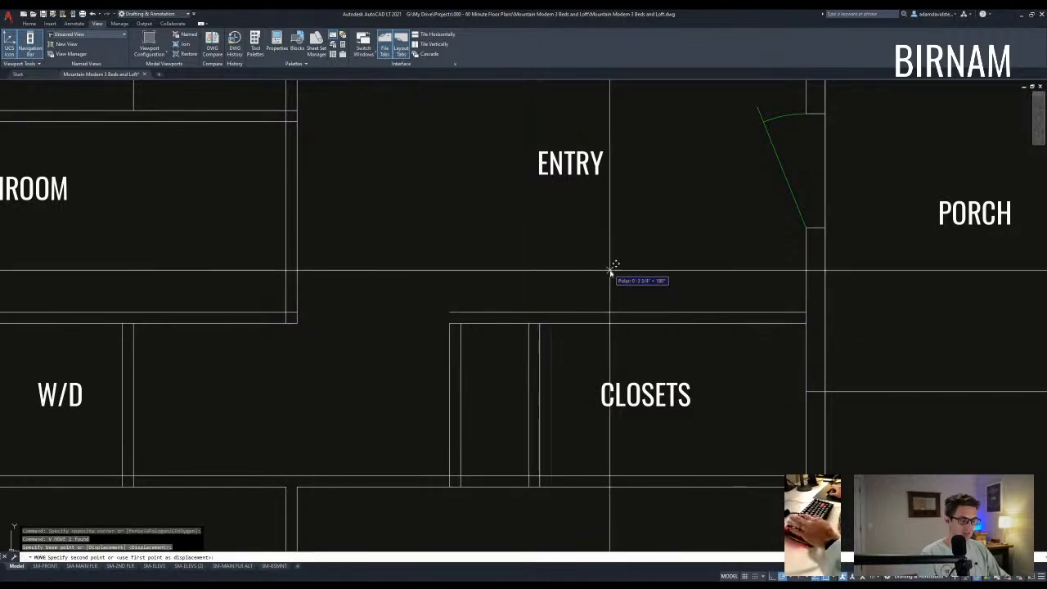
{"action": "type", "text": "4"}
{"action": "key", "text": "Escape"}
- Offset the short vertical line 3.5 units to the left to form the wall
{"action": "left_click", "coordinate": [432, 286]}
{"action": "key", "text": "Escape"}
{"action": "key", "text": "Escape"}
{"action": "key", "text": "Escape"}
{"action": "key", "text": "Escape"}
{"action": "scroll", "coordinate": [417, 294], "scroll_direction": "down", "scroll_amount": 2}
{"action": "middle_click_drag", "start_coordinate": [373, 184], "coordinate": [464, 382]}
{"action": "left_click", "coordinate": [333, 372]}
{"action": "key", "text": "Escape"}
{"action": "key", "text": "Escape"}
{"action": "key", "text": "Escape"}
{"action": "type", "text": "o 3.5"}
{"action": "left_click", "coordinate": [330, 359]}
{"action": "left_click", "coordinate": [282, 367]}
{"action": "key", "text": "Escape"}
{"action": "key", "text": "Escape"}
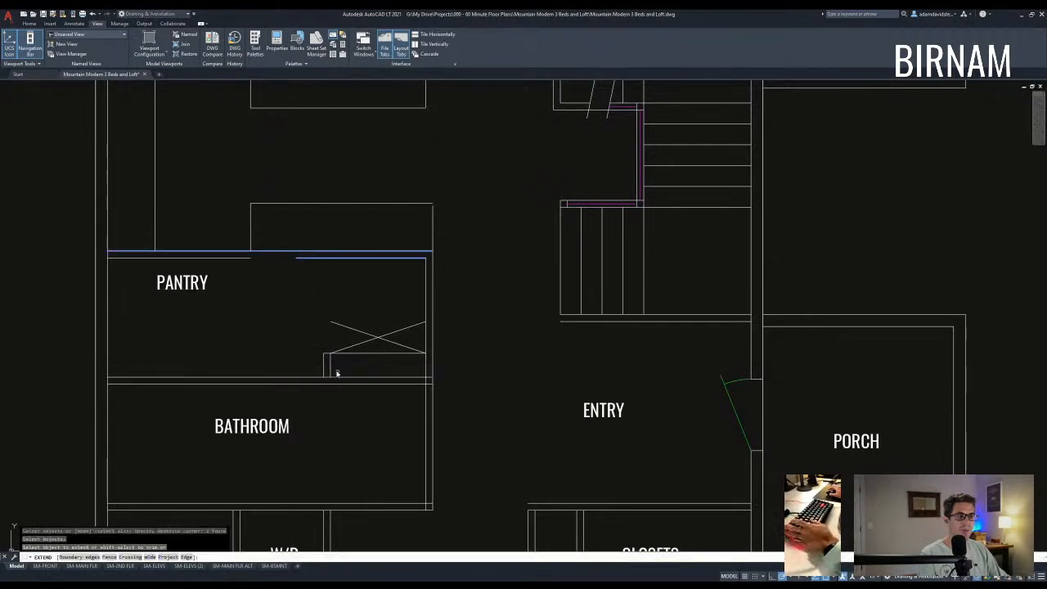
- Cancel a stray extend and pan back to centre the main-floor pantry and bathroom
{"action": "key", "text": "Escape"}
{"action": "key", "text": "Escape"}
{"action": "middle_click_drag", "start_coordinate": [366, 378], "coordinate": [384, 358]}
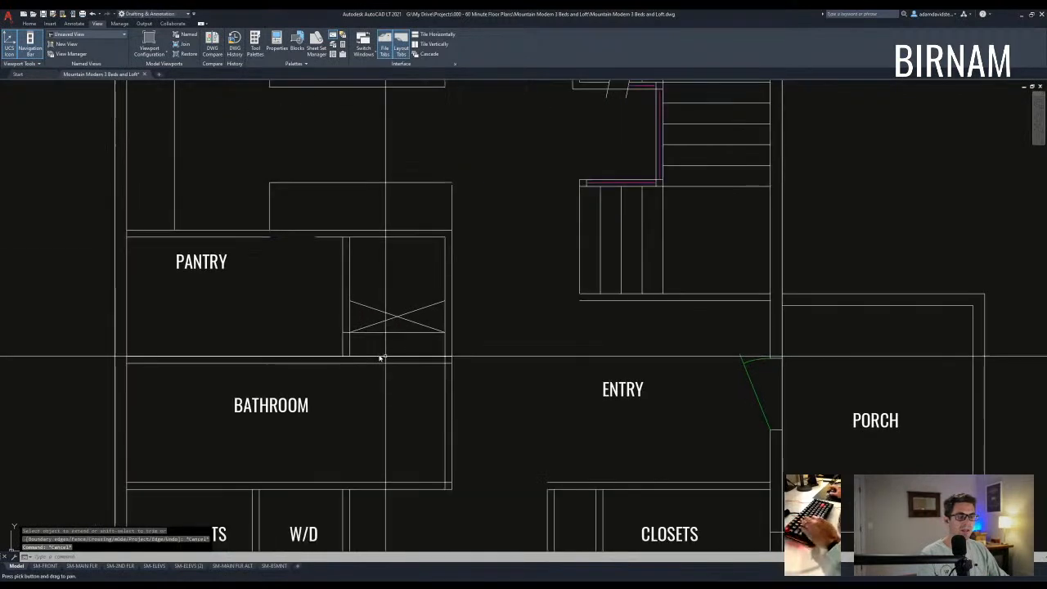
{"action": "mouse_move", "coordinate": [432, 407]}
{"action": "middle_mouse_down"}
{"action": "mouse_move", "coordinate": [509, 420]}
{"action": "mouse_move", "coordinate": [508, 412]}
{"action": "middle_mouse_up"}
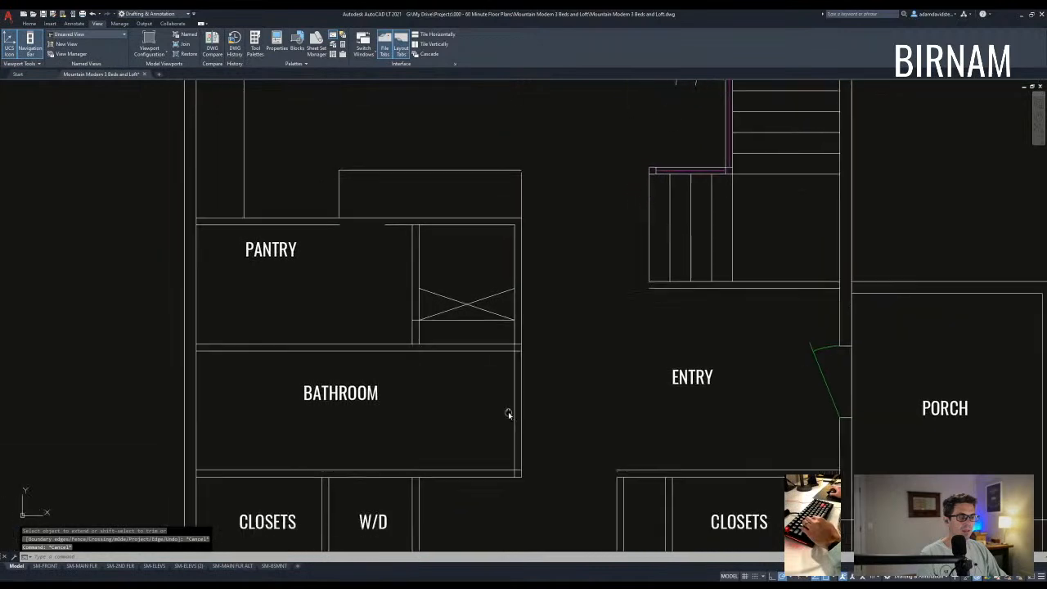
{"action": "scroll", "coordinate": [513, 401], "scroll_direction": "down", "scroll_amount": 2}
{"action": "scroll", "coordinate": [515, 376], "scroll_direction": "down", "scroll_amount": 5}
{"action": "scroll", "coordinate": [523, 246], "scroll_direction": "up", "scroll_amount": 3}
{"action": "scroll", "coordinate": [510, 222], "scroll_direction": "down", "scroll_amount": 2}
{"action": "scroll", "coordinate": [511, 292], "scroll_direction": "down", "scroll_amount": 2}
{"action": "middle_click_drag", "start_coordinate": [510, 373], "coordinate": [503, 299]}
{"action": "scroll", "coordinate": [488, 423], "scroll_direction": "up", "scroll_amount": 7}
{"action": "middle_click_drag", "start_coordinate": [536, 353], "coordinate": [520, 373]}
{"action": "scroll", "coordinate": [503, 405], "scroll_direction": "up", "scroll_amount": 2}
{"action": "middle_click_drag", "start_coordinate": [503, 408], "coordinate": [491, 384]}
{"action": "scroll", "coordinate": [495, 368], "scroll_direction": "down", "scroll_amount": 2}
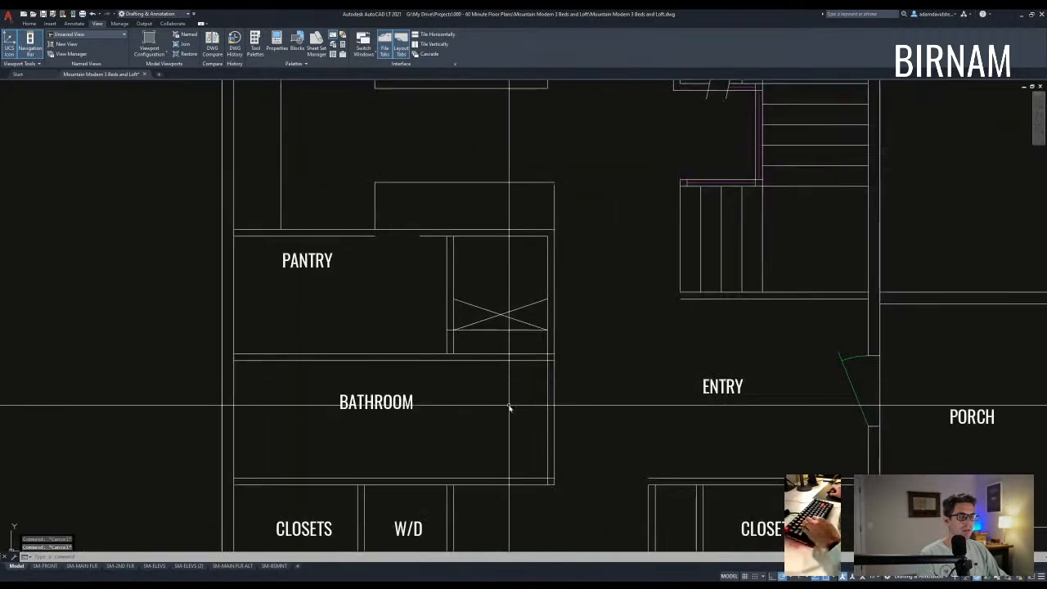
{"action": "middle_click_drag", "start_coordinate": [467, 333], "coordinate": [450, 388]}
- Start and cancel stray LINE and OFFSET commands
{"action": "key", "text": "l"}
{"action": "key", "text": "Return"}
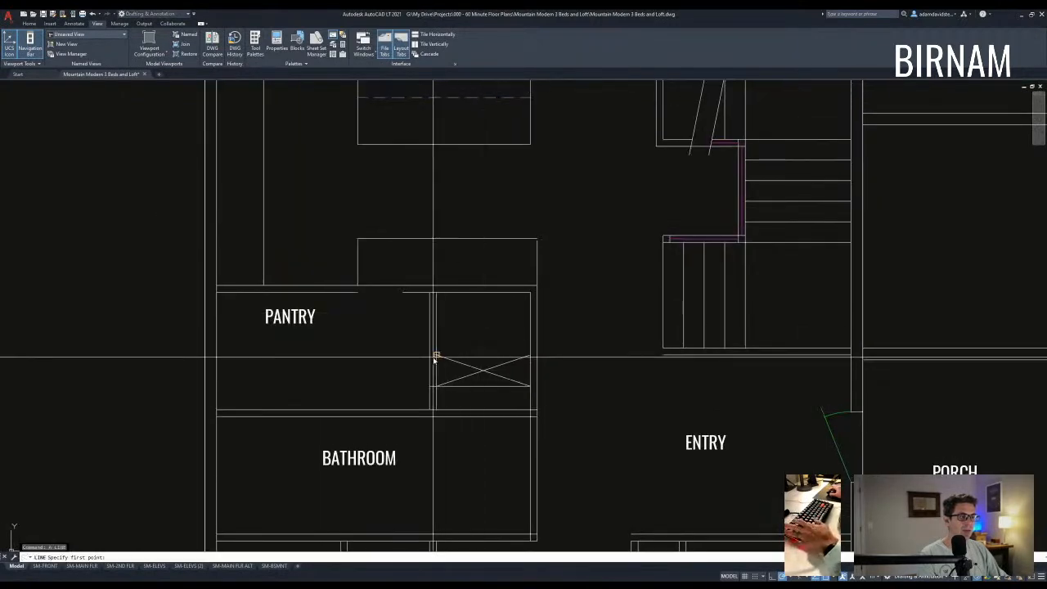
{"action": "key", "text": "Escape"}
{"action": "key", "text": "o"}
{"action": "key", "text": "Return"}
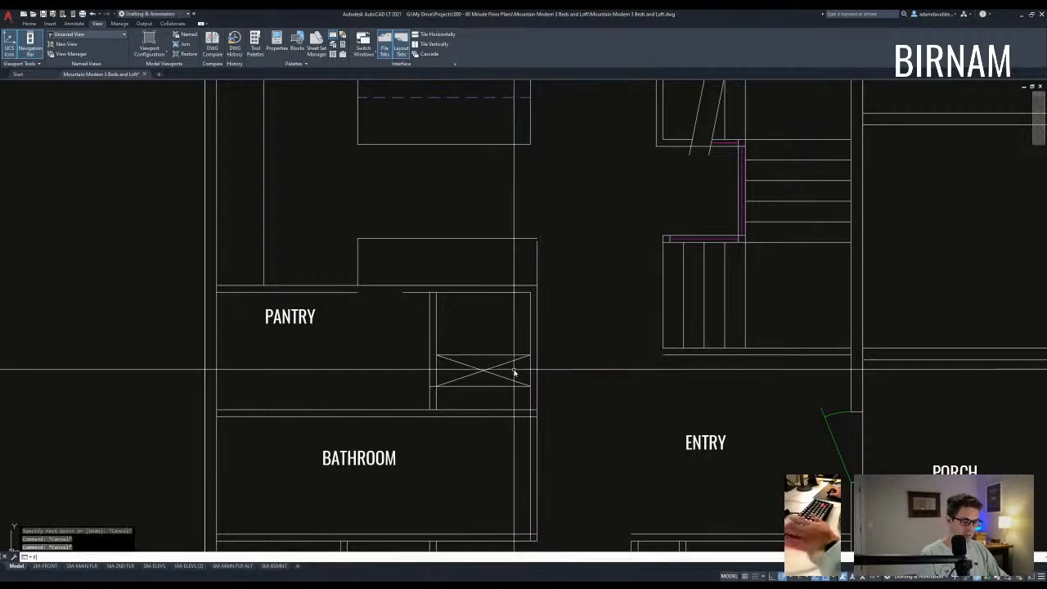
{"action": "key", "text": "Return"}
{"action": "key", "text": "Escape"}
{"action": "key", "text": "Escape"}
{"action": "key", "text": "Escape"}
{"action": "scroll", "coordinate": [491, 364], "scroll_direction": "down", "scroll_amount": 4}
- Move the five pantry shelf and X-box lines down 6 units
{"action": "scroll", "coordinate": [482, 115], "scroll_direction": "up", "scroll_amount": 5}
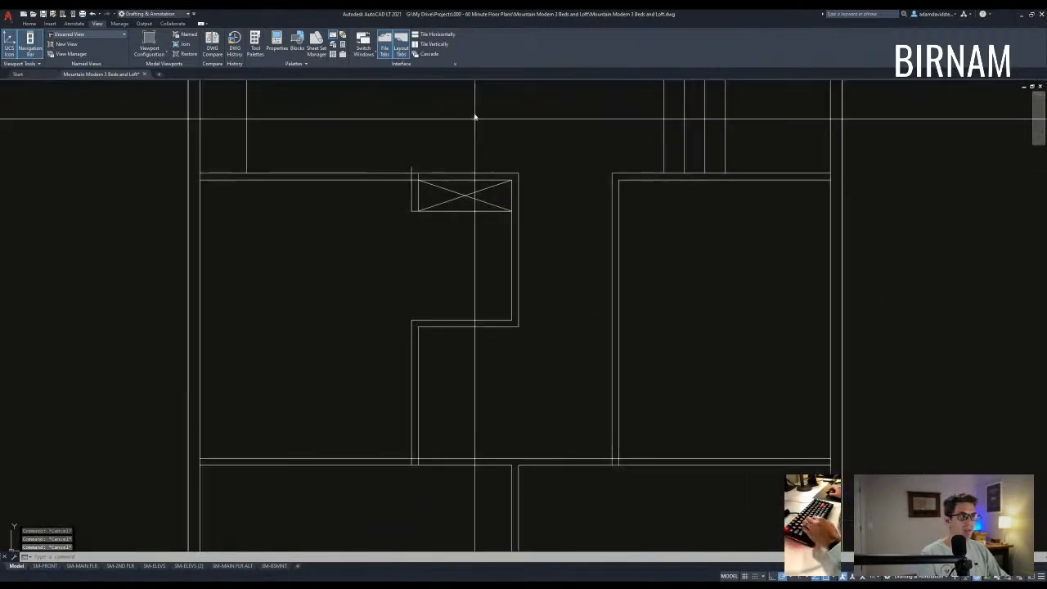
{"action": "scroll", "coordinate": [481, 221], "scroll_direction": "down", "scroll_amount": 8}
{"action": "scroll", "coordinate": [494, 409], "scroll_direction": "up", "scroll_amount": 8}
{"action": "scroll", "coordinate": [490, 399], "scroll_direction": "up", "scroll_amount": 5}
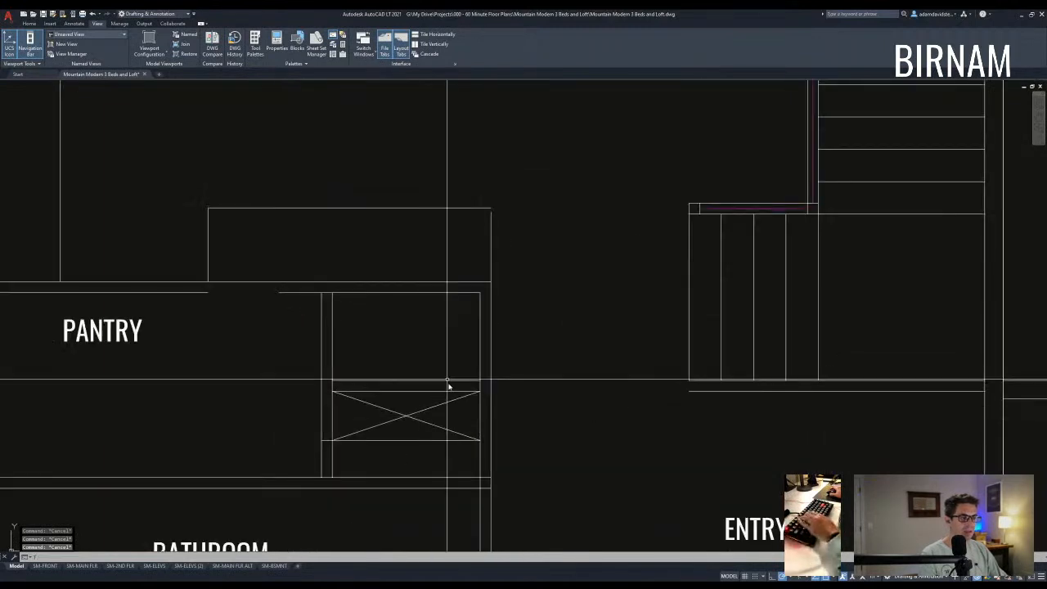
{"action": "left_click", "coordinate": [447, 445]}
{"action": "left_click", "coordinate": [410, 360]}
{"action": "type", "text": "v"}
{"action": "key", "text": "space"}
{"action": "left_click", "coordinate": [416, 340]}
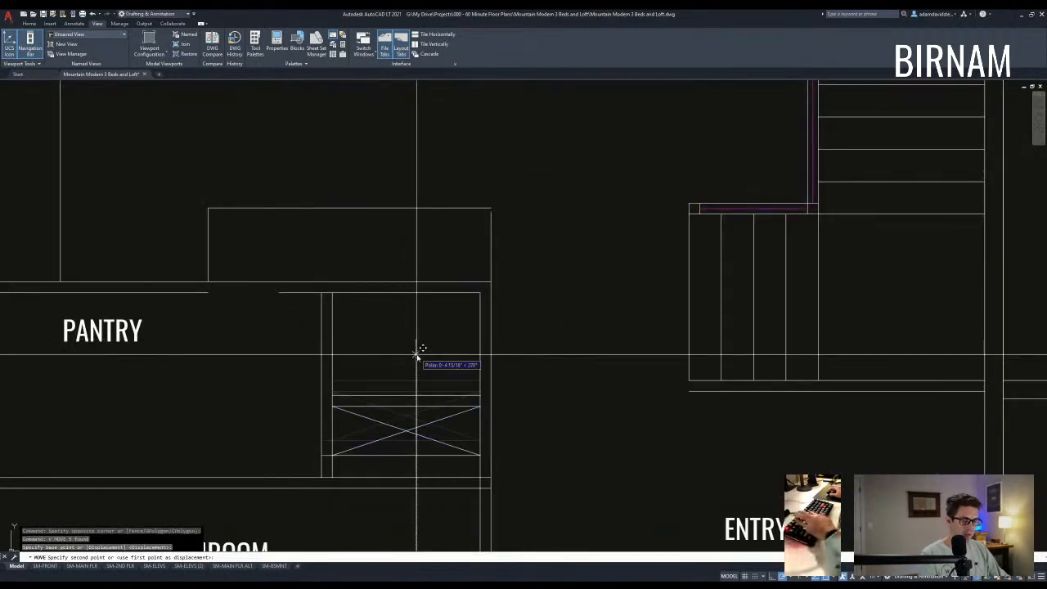
{"action": "type", "text": "6"}
{"action": "key", "text": "space"}
{"action": "key", "text": "Escape"}
{"action": "key", "text": "Escape"}
- Try trimming against the walls around the shelf box, then cancel
{"action": "type", "text": "tr"}
{"action": "key", "text": "space"}
{"action": "left_click", "coordinate": [533, 427]}
{"action": "left_click", "coordinate": [301, 388]}
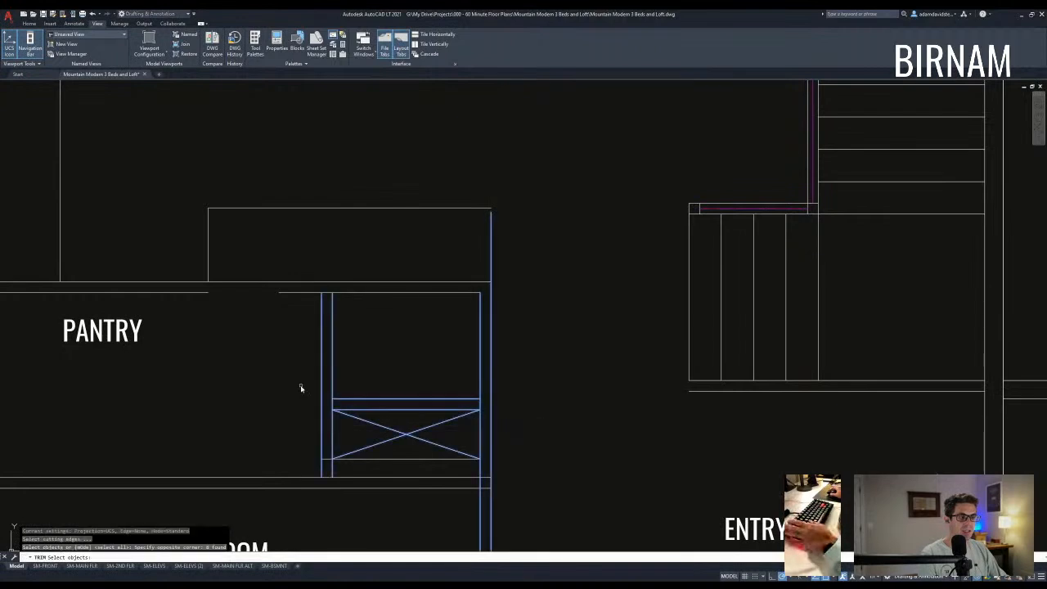
{"action": "scroll", "coordinate": [493, 403], "scroll_direction": "up", "scroll_amount": 4}
{"action": "key", "text": "Escape"}
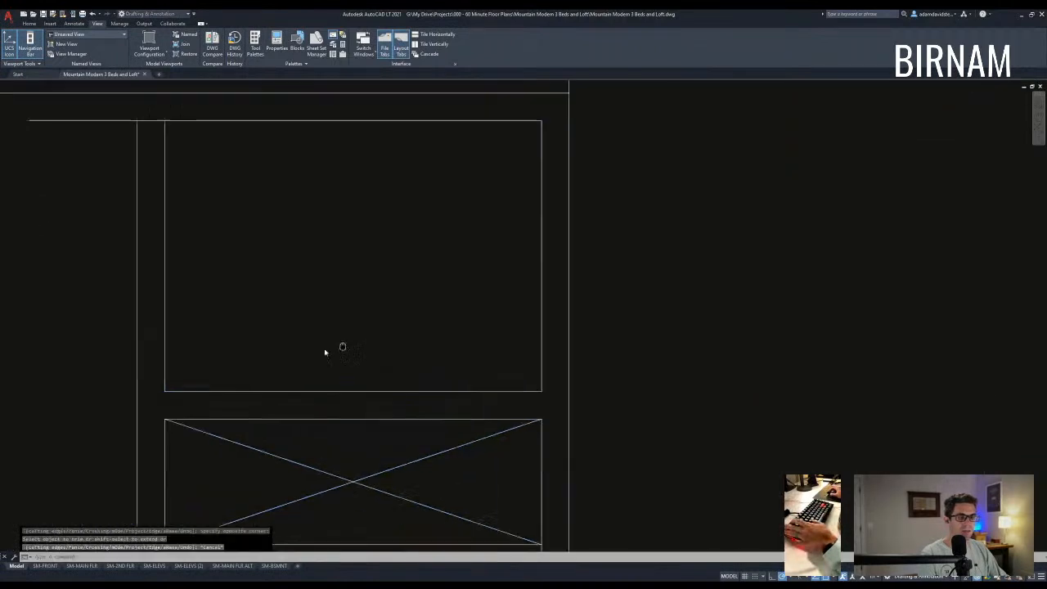
{"action": "scroll", "coordinate": [449, 359], "scroll_direction": "down", "scroll_amount": 3}
- Try drawing a line and copying the short wall line, cancelling both
{"action": "type", "text": "l"}
{"action": "key", "text": "space"}
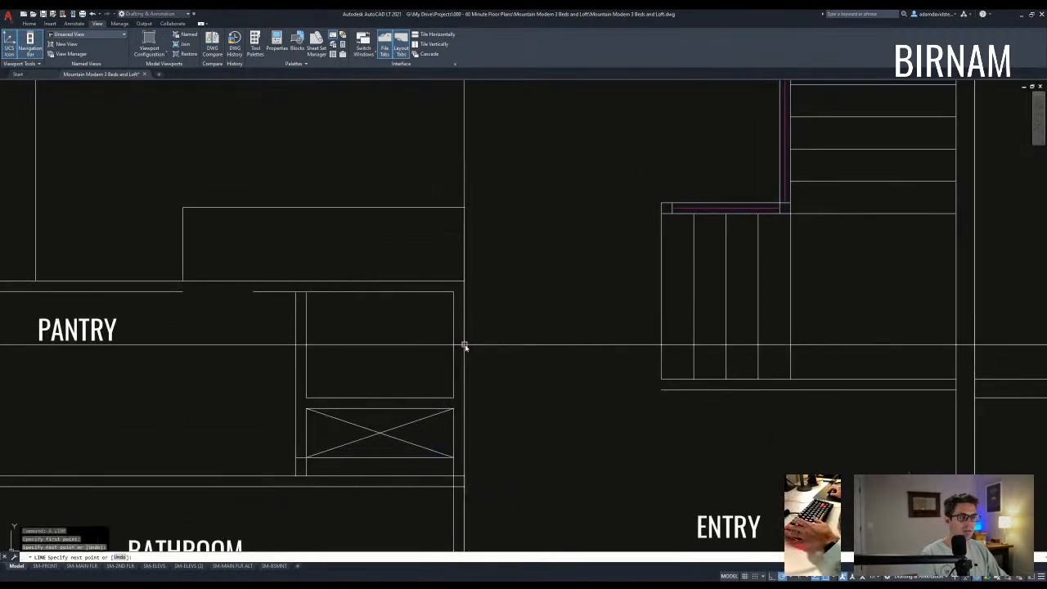
{"action": "key", "text": "Escape"}
{"action": "left_click", "coordinate": [465, 346]}
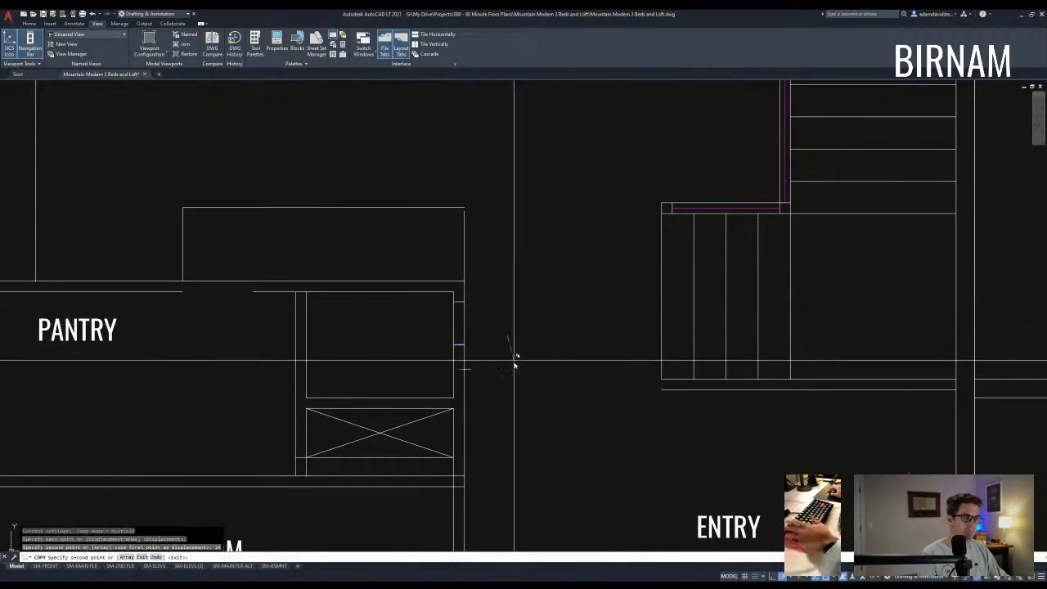
{"action": "key", "text": "Escape"}
{"action": "left_click", "coordinate": [486, 320]}
{"action": "type", "text": "cv"}
{"action": "key", "text": "space"}
{"action": "left_click", "coordinate": [502, 305]}
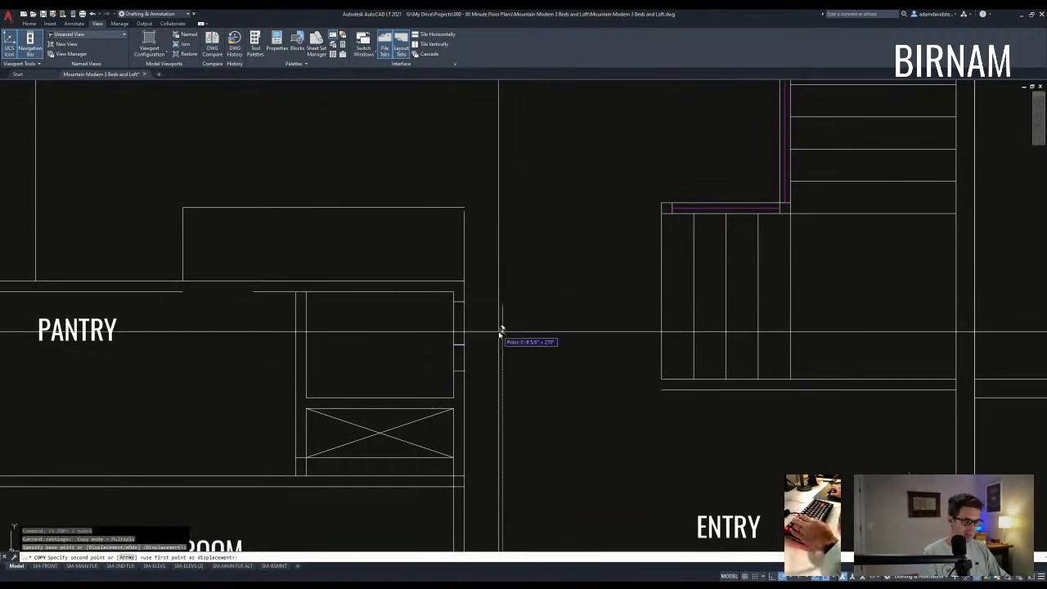
{"action": "key", "text": "Escape"}
{"action": "scroll", "coordinate": [441, 327], "scroll_direction": "down", "scroll_amount": 10}
{"action": "scroll", "coordinate": [432, 233], "scroll_direction": "up", "scroll_amount": 9}
- Stretch the closet's bottom edge down by 6 with a crossing window
{"action": "middle_click_drag", "start_coordinate": [456, 221], "coordinate": [520, 352]}
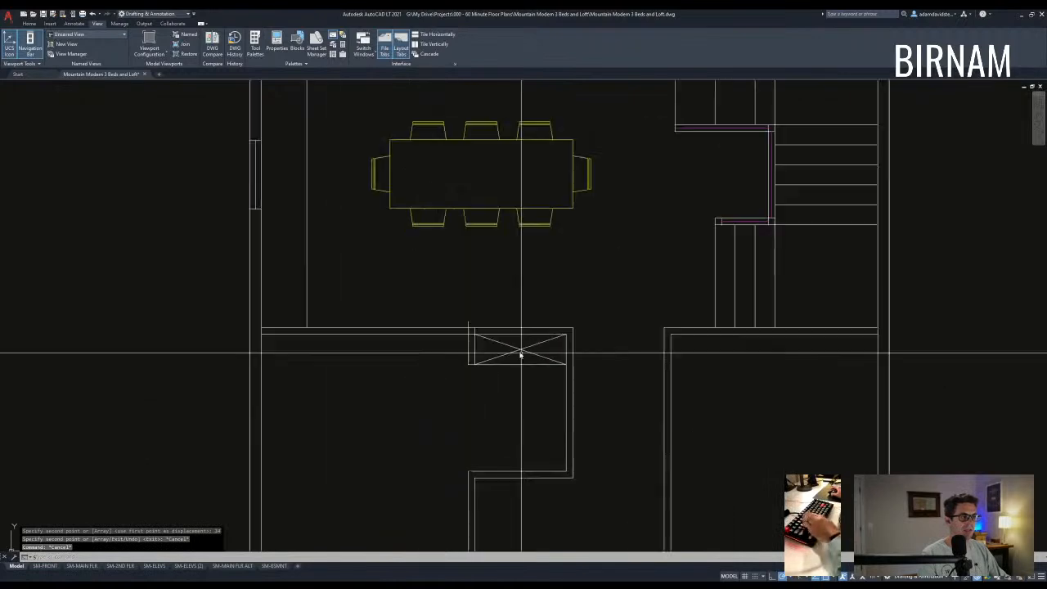
{"action": "type", "text": "bf"}
{"action": "key", "text": "space"}
{"action": "left_click", "coordinate": [602, 386]}
{"action": "left_click", "coordinate": [397, 376]}
{"action": "type", "text": "6"}
{"action": "key", "text": "space"}
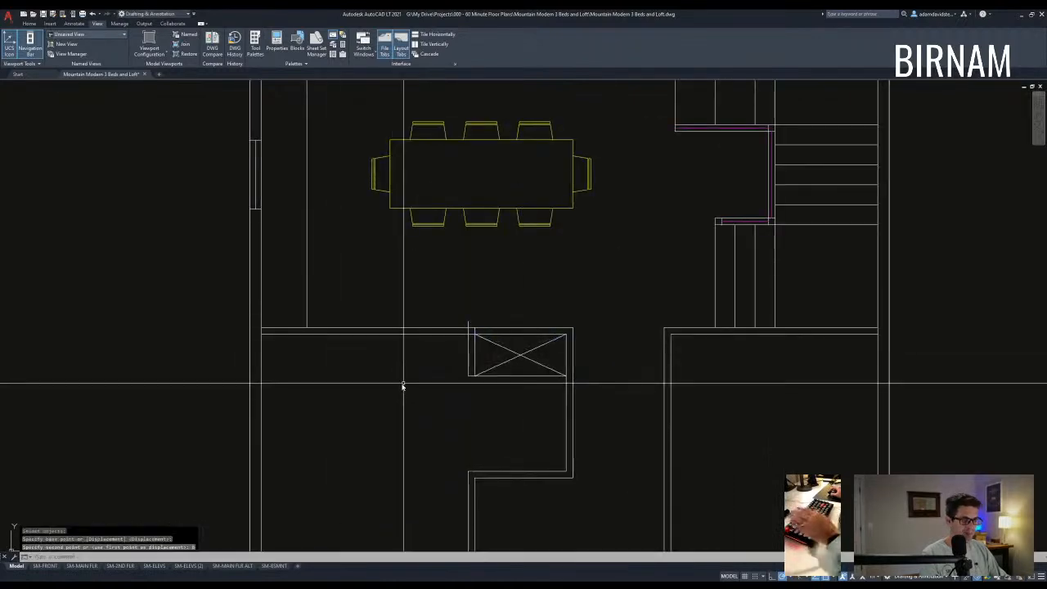
{"action": "middle_click_drag", "start_coordinate": [558, 410], "coordinate": [538, 369]}
- Offset the closet's bottom edge to add a parallel wall line below it
{"action": "type", "text": "o"}
{"action": "key", "text": "space"}
{"action": "key", "text": "space"}
{"action": "left_click", "coordinate": [489, 336]}
{"action": "left_click", "coordinate": [492, 378]}
{"action": "key", "text": "Escape"}
{"action": "key", "text": "Escape"}
{"action": "scroll", "coordinate": [457, 286], "scroll_direction": "down", "scroll_amount": 2}
- Fillet the wall corners, closing the closet's lower-left corner
{"action": "type", "text": "f"}
{"action": "key", "text": "space"}
{"action": "left_click", "coordinate": [469, 318]}
{"action": "key", "text": "space"}
{"action": "left_click", "coordinate": [452, 306]}
- Extend the closet's left wall lines down to the new boundary walls
{"action": "type", "text": "ex"}
{"action": "key", "text": "space"}
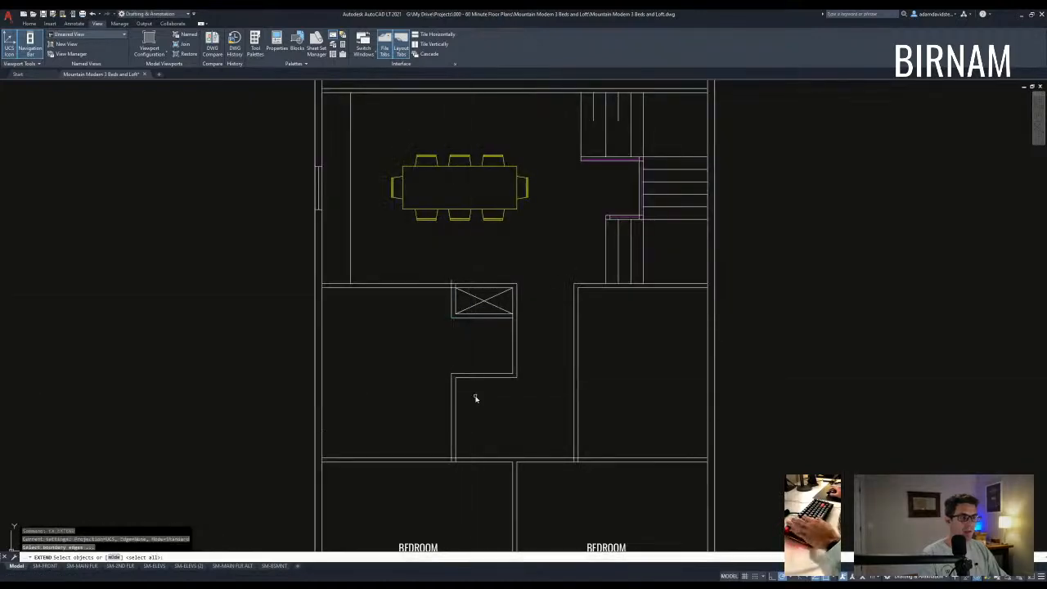
{"action": "key", "text": "space"}
{"action": "scroll", "coordinate": [458, 309], "scroll_direction": "up", "scroll_amount": 2}
{"action": "left_click", "coordinate": [460, 308]}
{"action": "left_click", "coordinate": [444, 317]}
{"action": "key", "text": "Escape"}
{"action": "scroll", "coordinate": [444, 313], "scroll_direction": "down", "scroll_amount": 2}
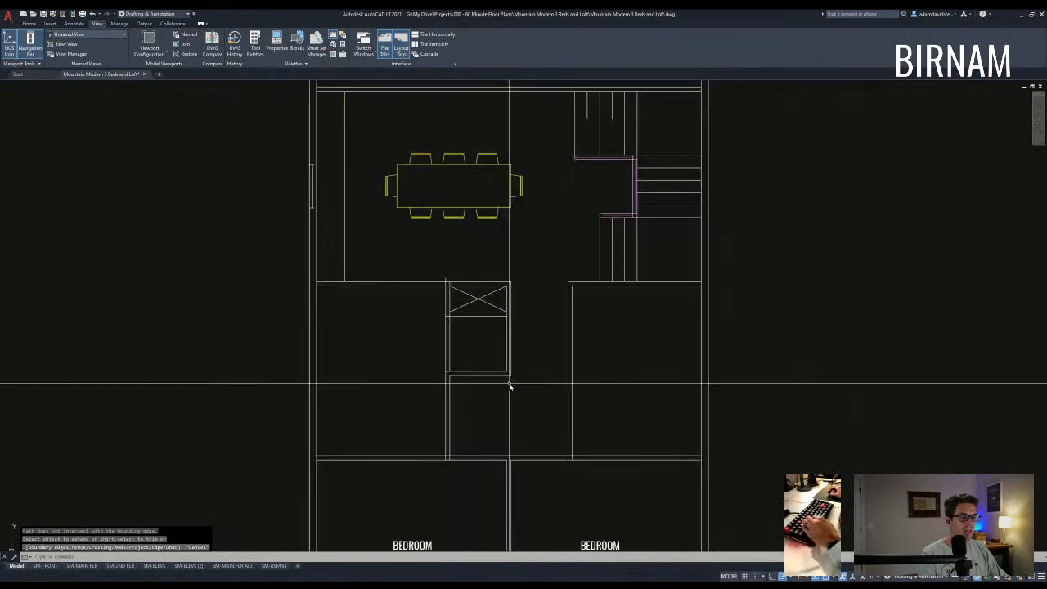
{"action": "scroll", "coordinate": [484, 374], "scroll_direction": "down", "scroll_amount": 5}
{"action": "scroll", "coordinate": [440, 397], "scroll_direction": "up", "scroll_amount": 5}
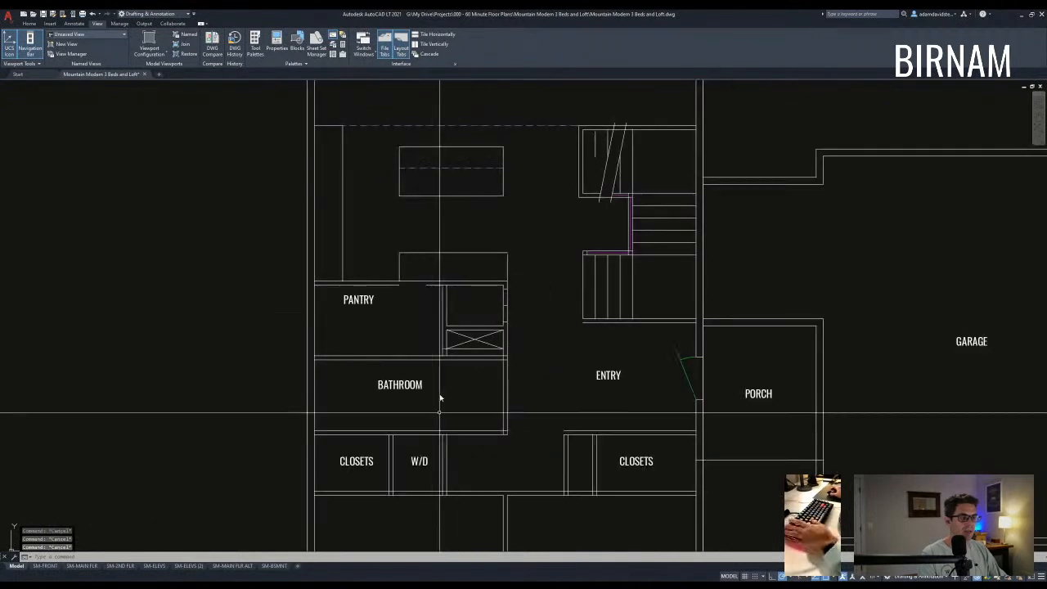
- Copy the W/D label into the closet below the X-marked box
{"action": "left_click", "coordinate": [419, 464]}
{"action": "type", "text": "cv"}
{"action": "key", "text": "space"}
{"action": "left_click", "coordinate": [417, 462]}
{"action": "scroll", "coordinate": [427, 408], "scroll_direction": "down", "scroll_amount": 5}
{"action": "middle_click_drag", "start_coordinate": [440, 302], "coordinate": [448, 400]}
{"action": "middle_click_drag", "start_coordinate": [425, 156], "coordinate": [433, 270]}
{"action": "scroll", "coordinate": [448, 257], "scroll_direction": "up", "scroll_amount": 6}
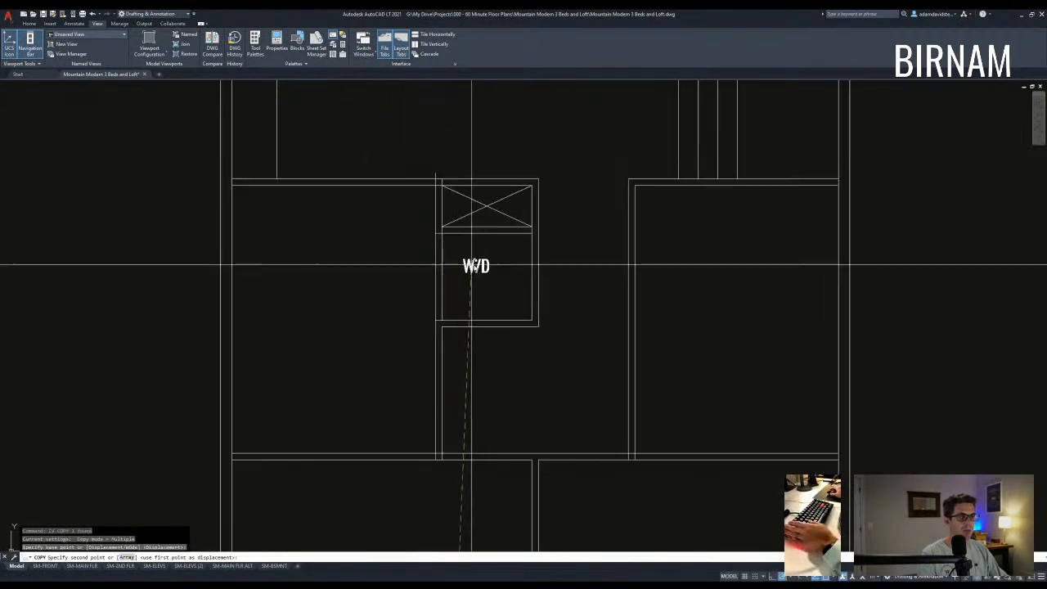
{"action": "left_click", "coordinate": [479, 271]}
{"action": "key", "text": "Escape"}
- Trim the wall line between the two verticals at the closet corner
{"action": "middle_click_drag", "start_coordinate": [452, 204], "coordinate": [455, 281]}
{"action": "scroll", "coordinate": [455, 277], "scroll_direction": "up", "scroll_amount": 6}
{"action": "type", "text": "tr"}
{"action": "key", "text": "space"}
{"action": "left_click", "coordinate": [452, 271]}
{"action": "left_click", "coordinate": [340, 214]}
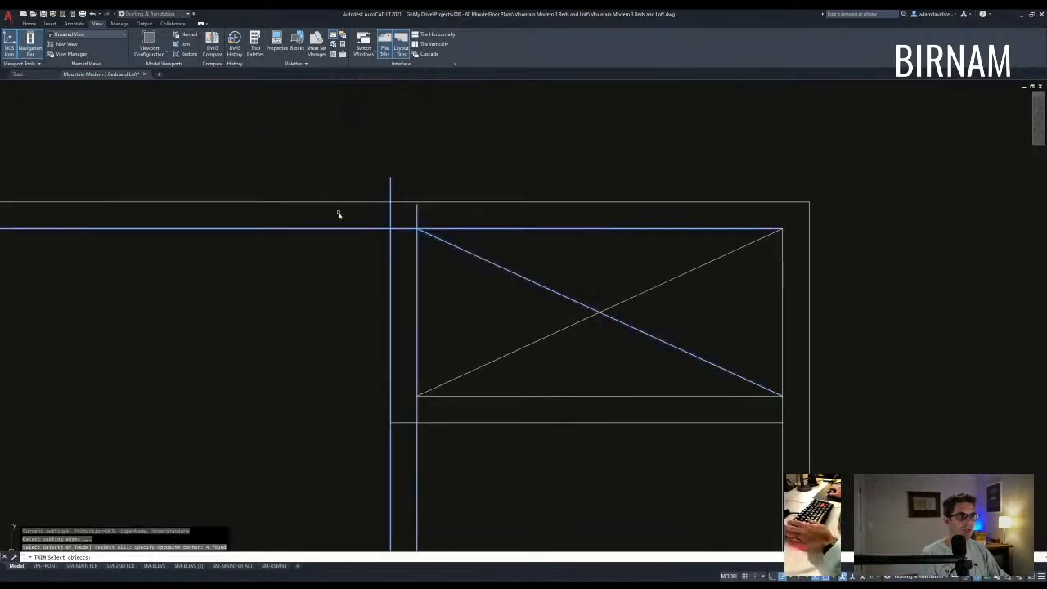
{"action": "left_click", "coordinate": [401, 222]}
{"action": "left_click", "coordinate": [398, 232]}
{"action": "key", "text": "Escape"}
{"action": "scroll", "coordinate": [426, 446], "scroll_direction": "down", "scroll_amount": 2}
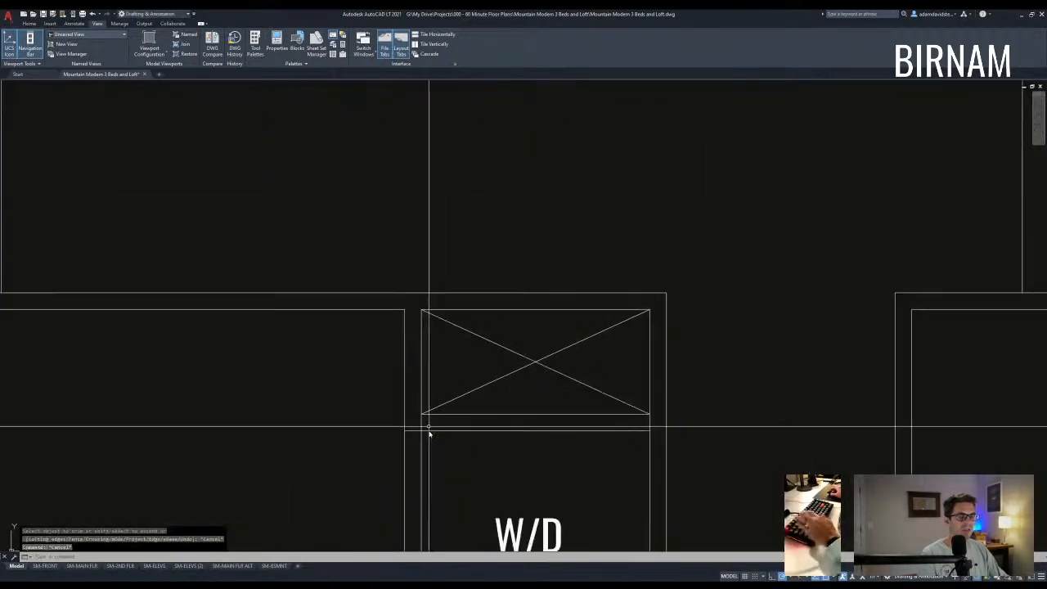
{"action": "middle_click_drag", "start_coordinate": [430, 428], "coordinate": [427, 371]}
- Pick the right-side wall lines as trim cutting edges
{"action": "type", "text": "tr"}
{"action": "key", "text": "space"}
{"action": "key", "text": "Escape"}
{"action": "scroll", "coordinate": [661, 376], "scroll_direction": "down", "scroll_amount": 2}
{"action": "middle_click_drag", "start_coordinate": [680, 393], "coordinate": [604, 367]}
{"action": "type", "text": "tr"}
{"action": "left_click", "coordinate": [608, 371]}
{"action": "left_click", "coordinate": [566, 332]}
{"action": "key", "text": "space"}
{"action": "scroll", "coordinate": [582, 348], "scroll_direction": "up", "scroll_amount": 2}
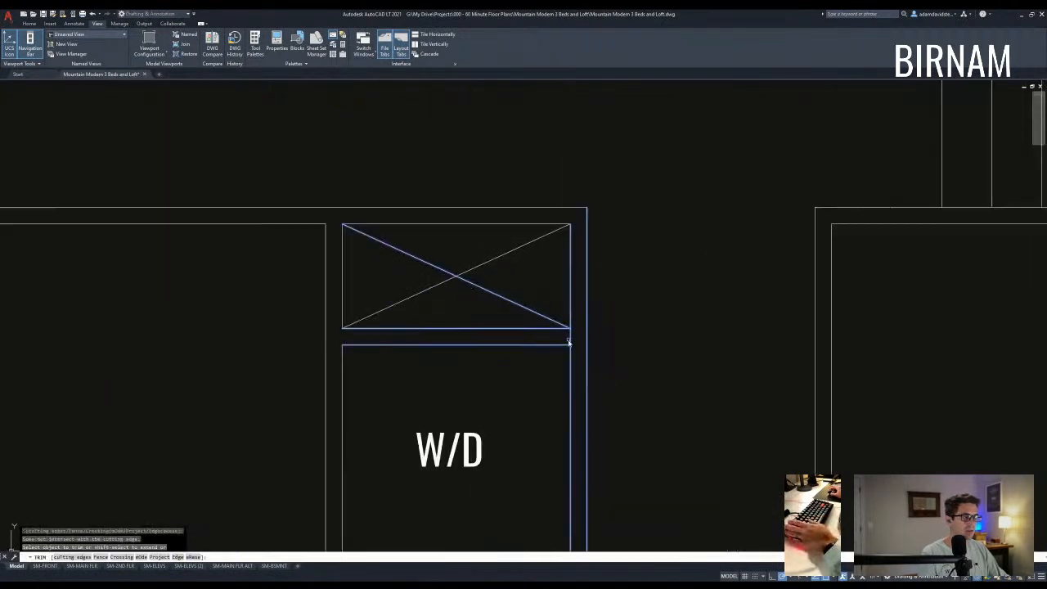
{"action": "key", "text": "Escape"}
- Pick the W/D lower-left corner lines as trim cutting edges
{"action": "scroll", "coordinate": [550, 378], "scroll_direction": "down", "scroll_amount": 4}
{"action": "middle_click_drag", "start_coordinate": [536, 450], "coordinate": [527, 367]}
{"action": "type", "text": "tr"}
{"action": "left_click", "coordinate": [488, 393]}
{"action": "left_click", "coordinate": [448, 361]}
{"action": "key", "text": "space"}
{"action": "scroll", "coordinate": [453, 364], "scroll_direction": "up", "scroll_amount": 2}
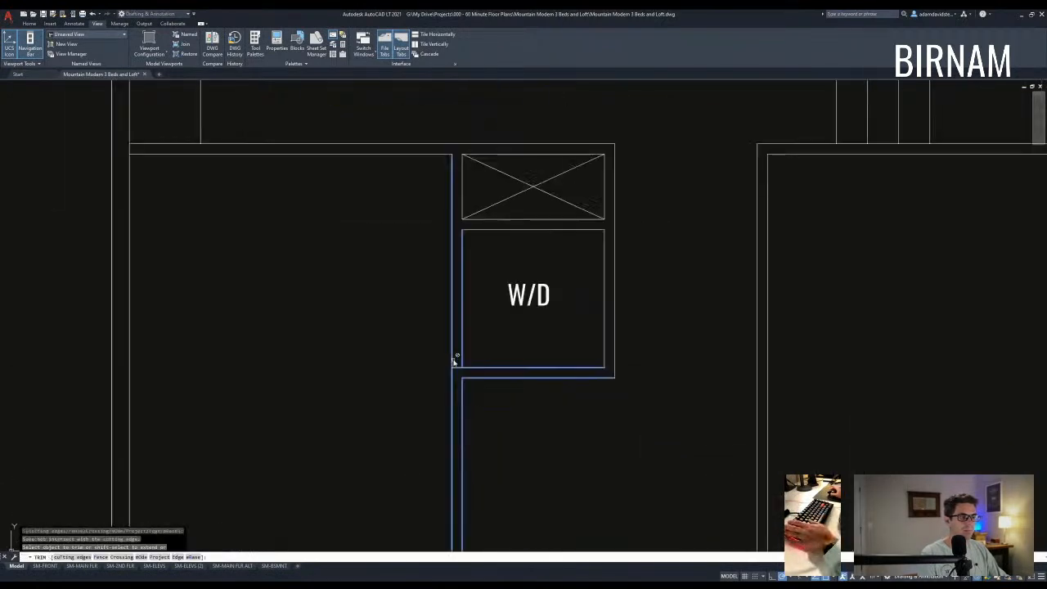
{"action": "key", "text": "Escape"}
- Trim the two leftover vertical wall stubs at the W/D corner
{"action": "scroll", "coordinate": [470, 360], "scroll_direction": "down", "scroll_amount": 4}
{"action": "middle_click_drag", "start_coordinate": [482, 481], "coordinate": [486, 436]}
{"action": "type", "text": "tr"}
{"action": "left_click", "coordinate": [483, 422]}
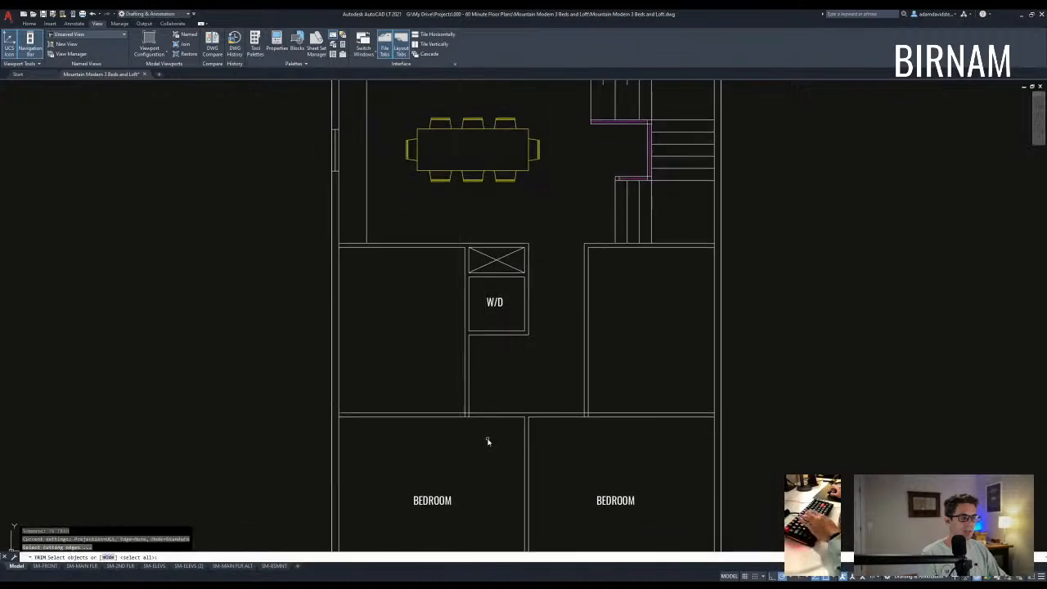
{"action": "left_click", "coordinate": [450, 393]}
{"action": "key", "text": "space"}
{"action": "scroll", "coordinate": [472, 416], "scroll_direction": "up", "scroll_amount": 6}
{"action": "left_click", "coordinate": [474, 416]}
{"action": "left_click", "coordinate": [397, 419]}
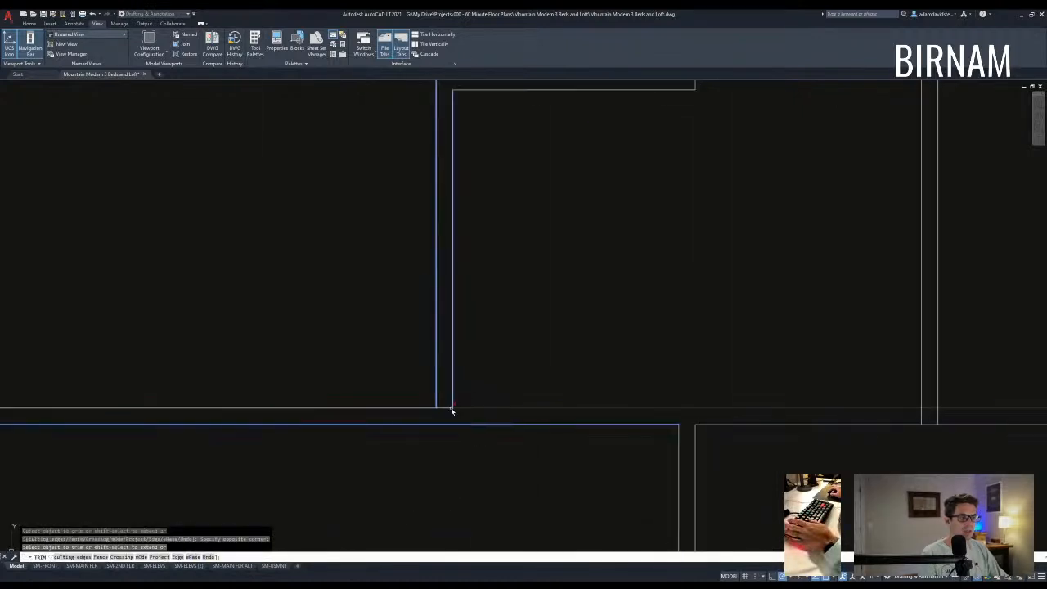
{"action": "key", "text": "Escape"}
{"action": "type", "text": "o"}
{"action": "scroll", "coordinate": [445, 409], "scroll_direction": "down", "scroll_amount": 5}
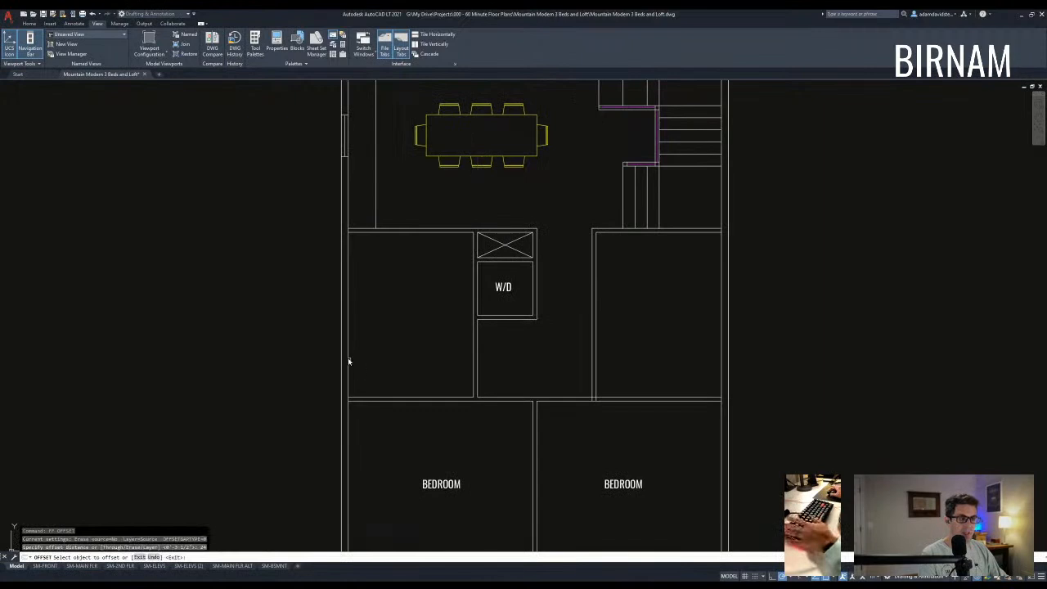
- Offset a copy of the wall line to the right
{"action": "key", "text": "Escape"}
{"action": "type", "text": "tr"}
{"action": "scroll", "coordinate": [378, 409], "scroll_direction": "up", "scroll_amount": 3}
{"action": "left_click", "coordinate": [383, 394]}
{"action": "key", "text": "Escape"}
{"action": "type", "text": "o"}
{"action": "scroll", "coordinate": [451, 395], "scroll_direction": "down", "scroll_amount": 3}
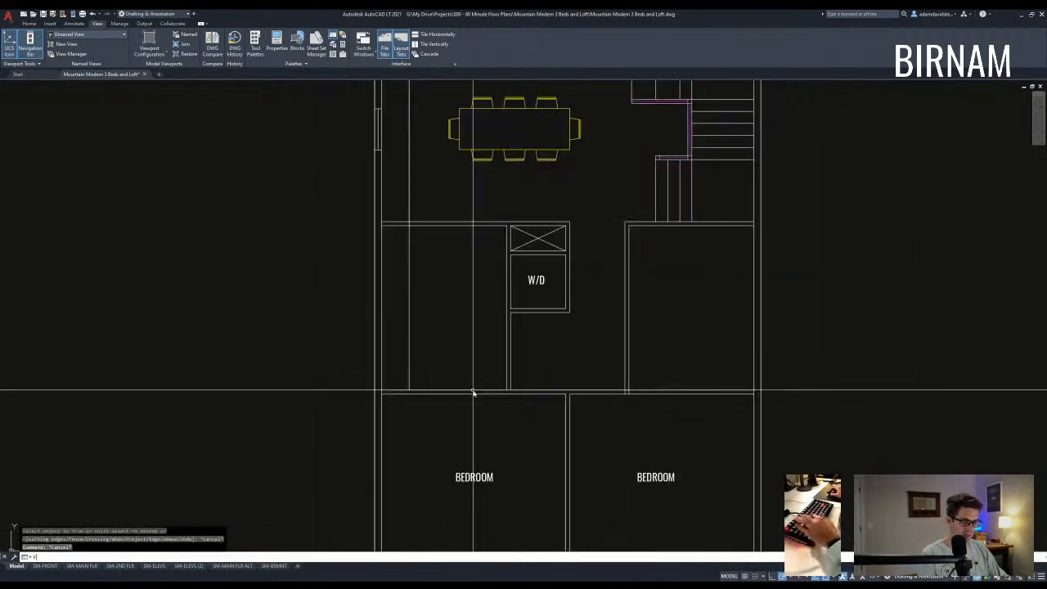
{"action": "left_click", "coordinate": [506, 364]}
{"action": "left_click", "coordinate": [470, 373]}
{"action": "key", "text": "Escape"}
{"action": "key", "text": "Escape"}
- Move the new wall line slightly to the left
{"action": "left_click", "coordinate": [479, 367]}
{"action": "left_click", "coordinate": [458, 335]}
{"action": "type", "text": "v"}
{"action": "left_click", "coordinate": [449, 308]}
{"action": "left_click", "coordinate": [444, 308]}
{"action": "middle_click_drag", "start_coordinate": [449, 320], "coordinate": [475, 362]}
- Offset a wall line 60, then offset that new line 36 above it
{"action": "type", "text": "o "}
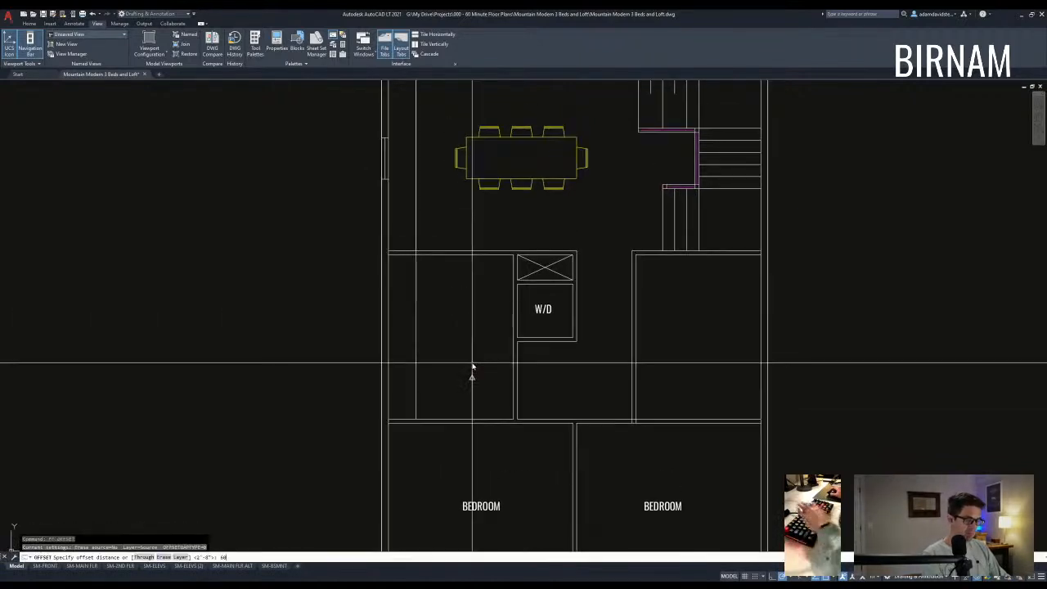
{"action": "type", "text": "60"}
{"action": "key", "text": "Return"}
{"action": "left_click", "coordinate": [495, 387]}
{"action": "key", "text": "Escape"}
{"action": "key", "text": "Escape"}
{"action": "type", "text": "ff 36"}
{"action": "key", "text": "Return"}
{"action": "left_click", "coordinate": [491, 351]}
{"action": "left_click", "coordinate": [486, 339]}
{"action": "key", "text": "Escape"}
{"action": "key", "text": "Escape"}
{"action": "mouse_move", "coordinate": [486, 362]}
{"action": "middle_mouse_down"}
{"action": "mouse_move", "coordinate": [495, 365]}
{"action": "mouse_move", "coordinate": [462, 348]}
{"action": "mouse_move", "coordinate": [479, 352]}
{"action": "middle_mouse_up"}
- Window-select the four extra lines and erase them
{"action": "type", "text": "tr"}
{"action": "key", "text": "Escape"}
{"action": "key", "text": "Escape"}
{"action": "key", "text": "Escape"}
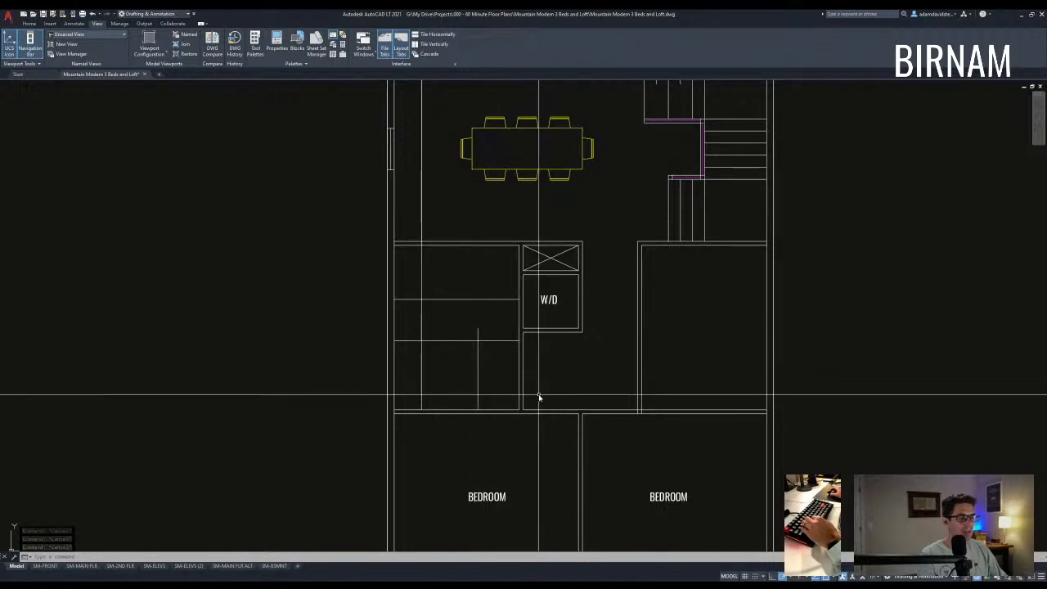
{"action": "left_click", "coordinate": [498, 372]}
{"action": "left_click", "coordinate": [406, 289]}
{"action": "type", "text": "e"}
{"action": "key", "text": "Return"}
{"action": "middle_click_drag", "start_coordinate": [424, 204], "coordinate": [417, 315]}
- Offset a wall line 60 downward, below the wall
{"action": "type", "text": "o"}
{"action": "key", "text": "Return"}
{"action": "key", "text": "Escape"}
{"action": "key", "text": "Escape"}
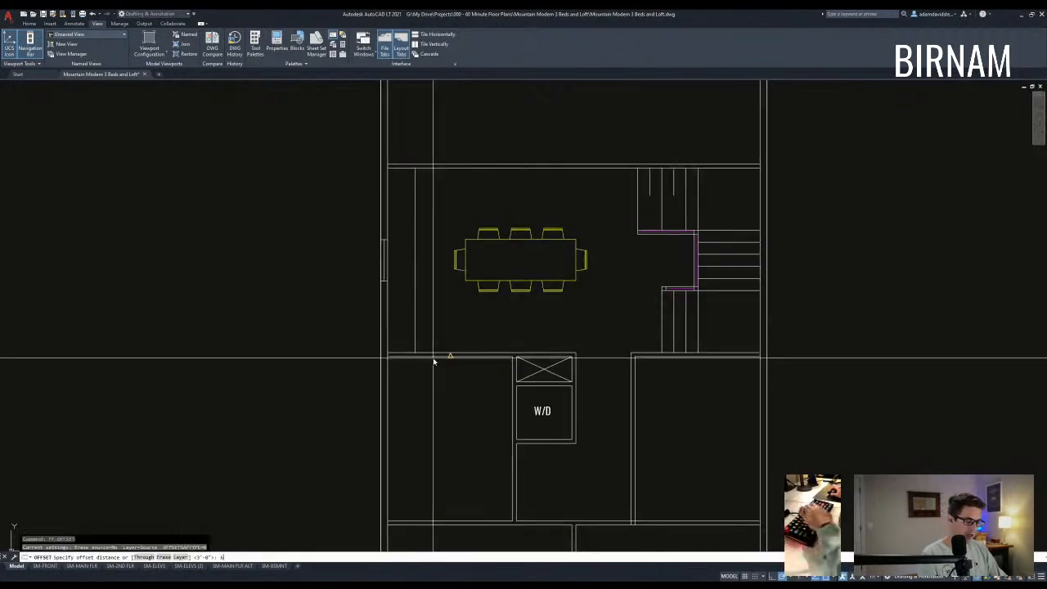
{"action": "key", "text": "Return"}
{"action": "left_click", "coordinate": [452, 357]}
{"action": "left_click", "coordinate": [465, 410]}
{"action": "key", "text": "Escape"}
{"action": "key", "text": "Escape"}
{"action": "key", "text": "Escape"}
{"action": "middle_click_drag", "start_coordinate": [473, 429], "coordinate": [465, 386]}
- Offset a wall line to the right and trim the vertical line below the wall
{"action": "key", "text": "Escape"}
{"action": "key", "text": "Return"}
{"action": "key", "text": "Return"}
{"action": "mouse_move", "coordinate": [480, 429]}
{"action": "middle_mouse_down"}
{"action": "mouse_move", "coordinate": [480, 405]}
{"action": "mouse_move", "coordinate": [460, 421]}
{"action": "mouse_move", "coordinate": [462, 376]}
{"action": "middle_mouse_up"}
{"action": "key", "text": "Escape"}
{"action": "key", "text": "Escape"}
{"action": "type", "text": "ff"}
{"action": "key", "text": "space"}
{"action": "left_click", "coordinate": [425, 401]}
{"action": "key", "text": "Escape"}
{"action": "key", "text": "Escape"}
{"action": "type", "text": "tr"}
{"action": "key", "text": "space"}
{"action": "left_click", "coordinate": [466, 432]}
{"action": "left_click", "coordinate": [424, 287]}
{"action": "left_click", "coordinate": [442, 448]}
{"action": "left_click", "coordinate": [411, 427]}
{"action": "key", "text": "Escape"}
{"action": "key", "text": "Escape"}
- Add parallel wall lines to the left, beside the W/D closet
{"action": "type", "text": "f"}
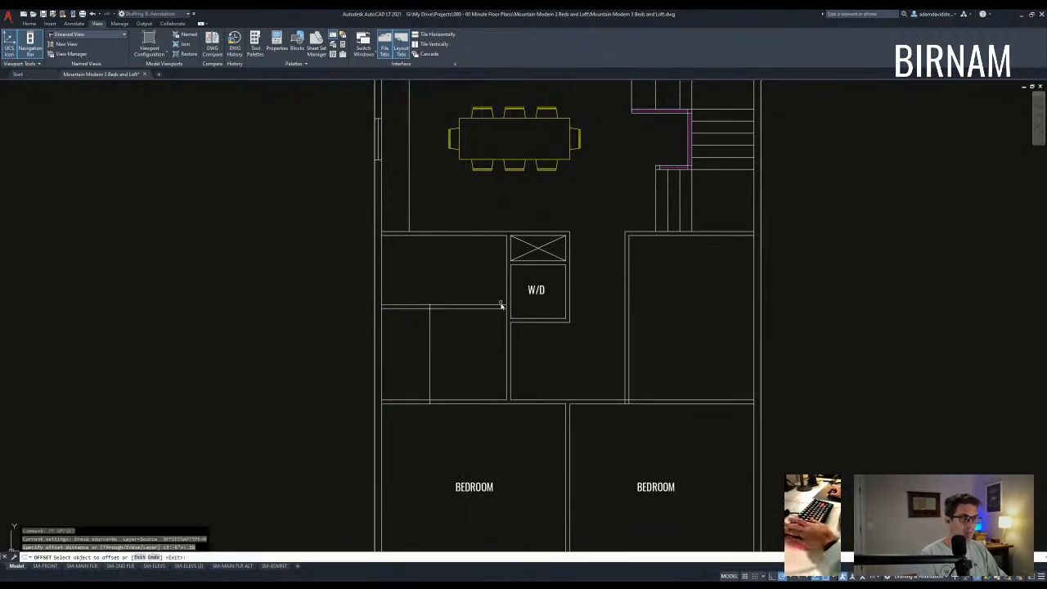
{"action": "left_click", "coordinate": [488, 295]}
{"action": "key", "text": "Escape"}
{"action": "key", "text": "Escape"}
{"action": "scroll", "coordinate": [477, 295], "scroll_direction": "up", "scroll_amount": 2}
{"action": "type", "text": "tr"}
{"action": "key", "text": "space"}
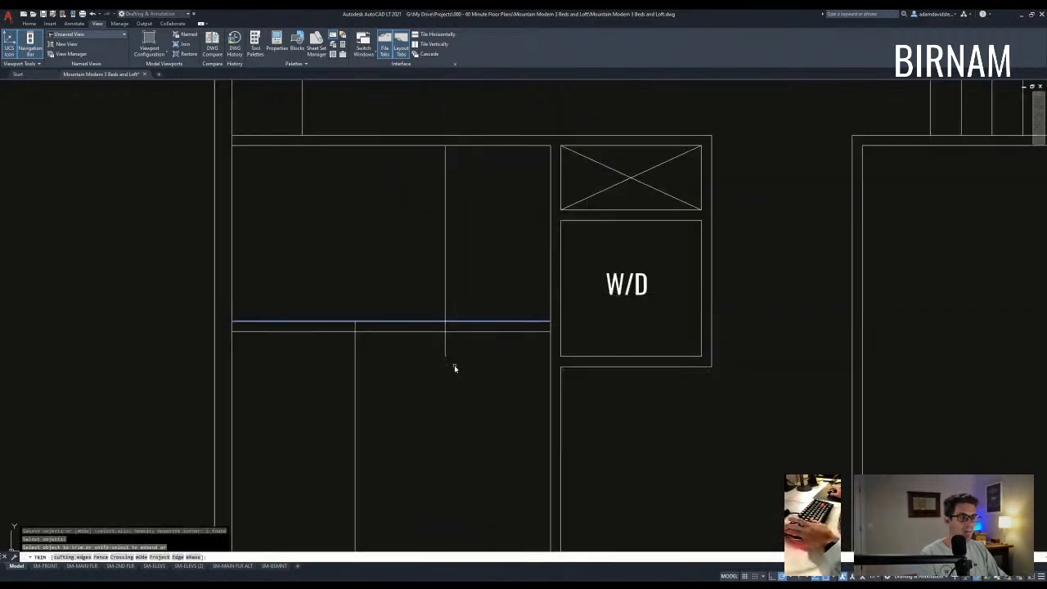
{"action": "scroll", "coordinate": [456, 362], "scroll_direction": "down", "scroll_amount": 2}
{"action": "key", "text": "Escape"}
{"action": "type", "text": "o"}
{"action": "key", "text": "space"}
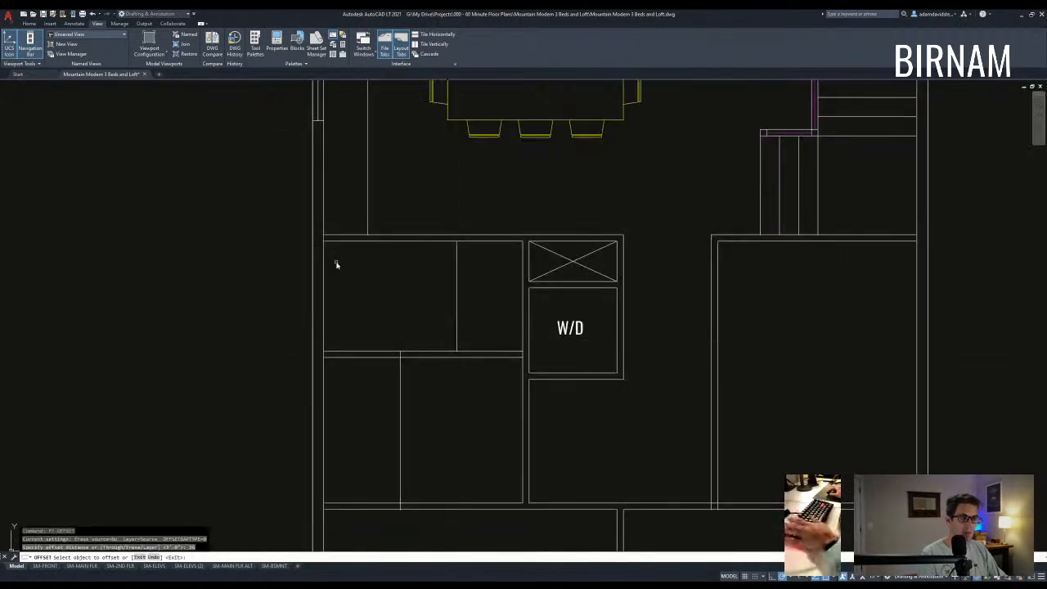
{"action": "left_click", "coordinate": [402, 253]}
{"action": "key", "text": "Escape"}
- Trim away the wall line above the new cutting edge
{"action": "scroll", "coordinate": [395, 240], "scroll_direction": "up", "scroll_amount": 2}
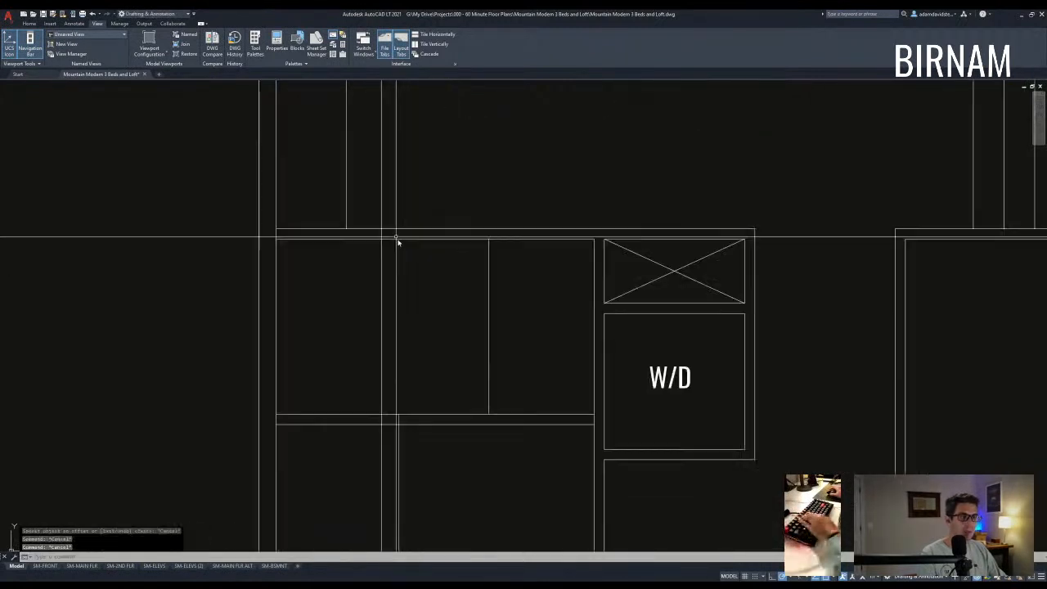
{"action": "type", "text": "tr"}
{"action": "key", "text": "space"}
{"action": "left_click", "coordinate": [384, 239]}
{"action": "left_click", "coordinate": [383, 236]}
{"action": "key", "text": "space"}
{"action": "left_click", "coordinate": [384, 220]}
{"action": "key", "text": "Escape"}
- Offset the wall line above, then offset it downward to form the closet wall
{"action": "type", "text": "ff"}
{"action": "key", "text": "space"}
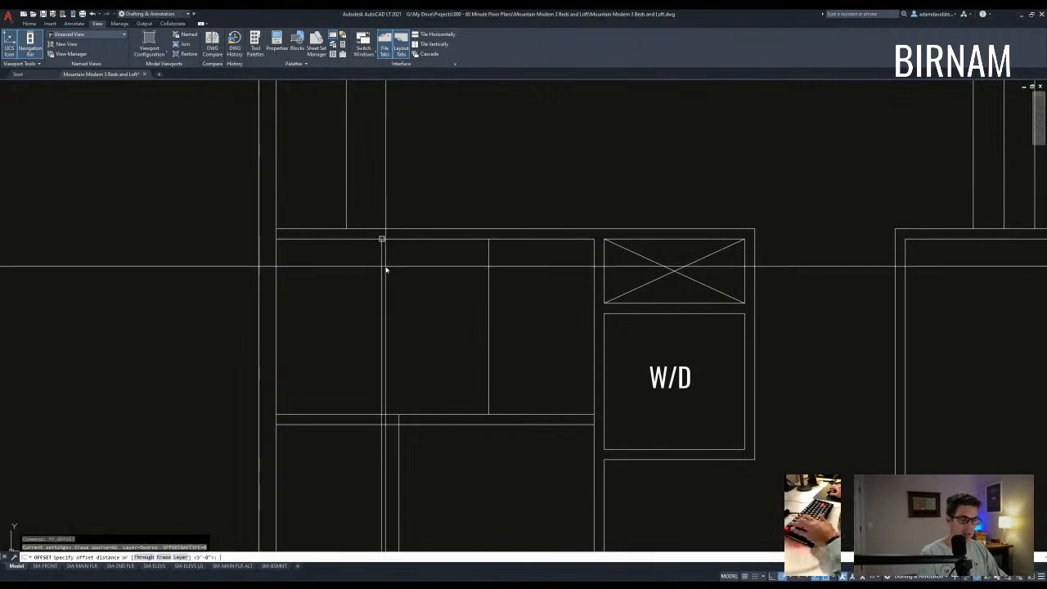
{"action": "left_click", "coordinate": [364, 238]}
{"action": "key", "text": "space"}
{"action": "key", "text": "space"}
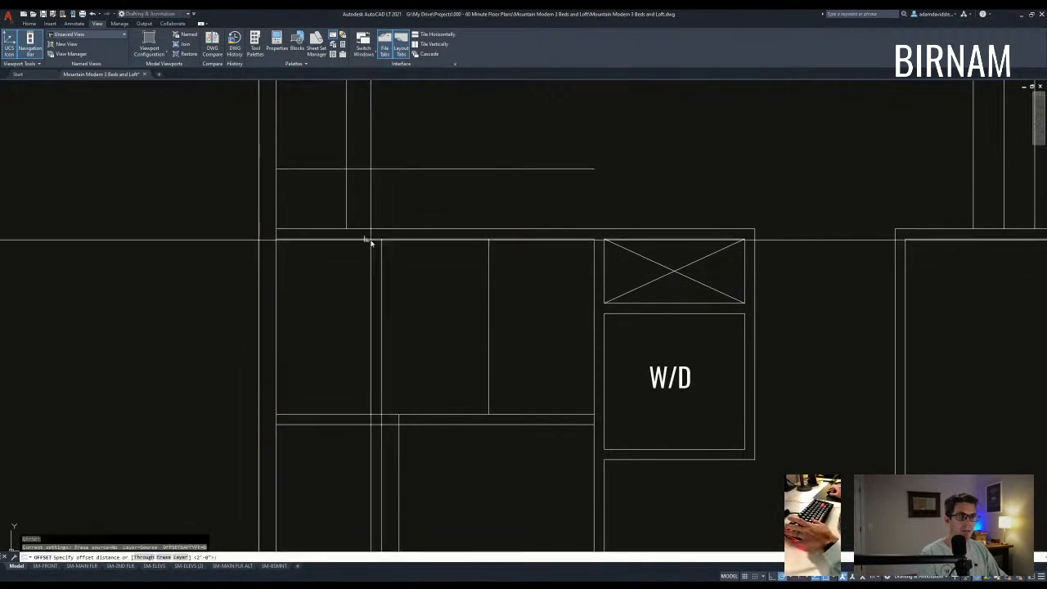
{"action": "left_click", "coordinate": [366, 238]}
{"action": "left_click", "coordinate": [372, 305]}
{"action": "key", "text": "Escape"}
- Trim the horizontal line right of the new wall against two cutting edges
{"action": "type", "text": "tr"}
{"action": "key", "text": "space"}
{"action": "left_click", "coordinate": [399, 331]}
{"action": "left_click", "coordinate": [377, 304]}
{"action": "key", "text": "space"}
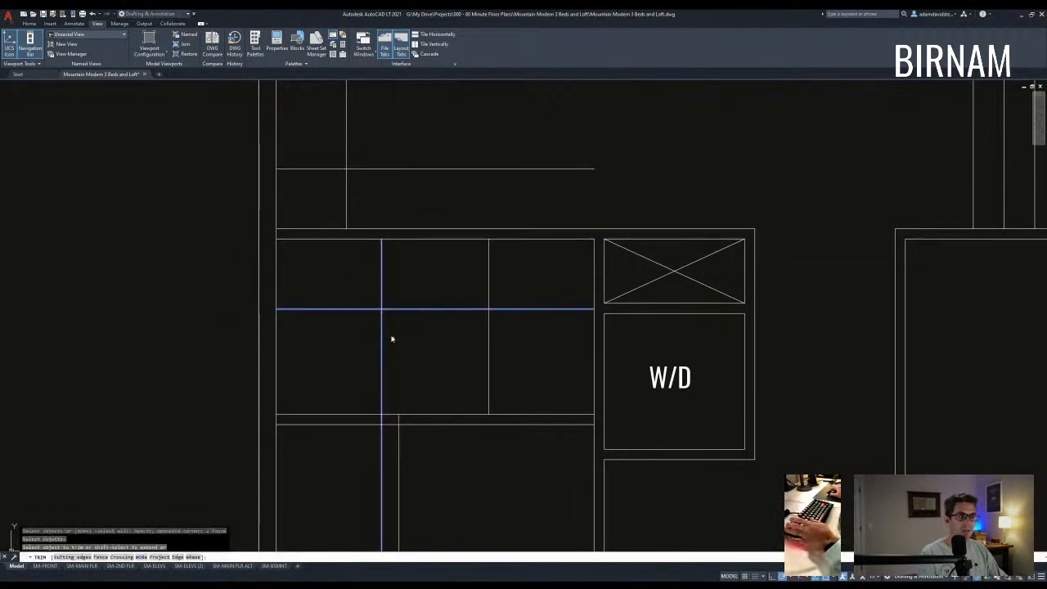
{"action": "left_click", "coordinate": [441, 295]}
{"action": "middle_click_drag", "start_coordinate": [448, 209], "coordinate": [448, 253]}
{"action": "key", "text": "Escape"}
- Erase the leftover upper line around the new closet
{"action": "scroll", "coordinate": [448, 255], "scroll_direction": "down", "scroll_amount": 2}
{"action": "left_click", "coordinate": [444, 230]}
{"action": "type", "text": "e"}
{"action": "key", "text": "Escape"}
{"action": "key", "text": "Escape"}
{"action": "middle_click_drag", "start_coordinate": [418, 348], "coordinate": [409, 334]}
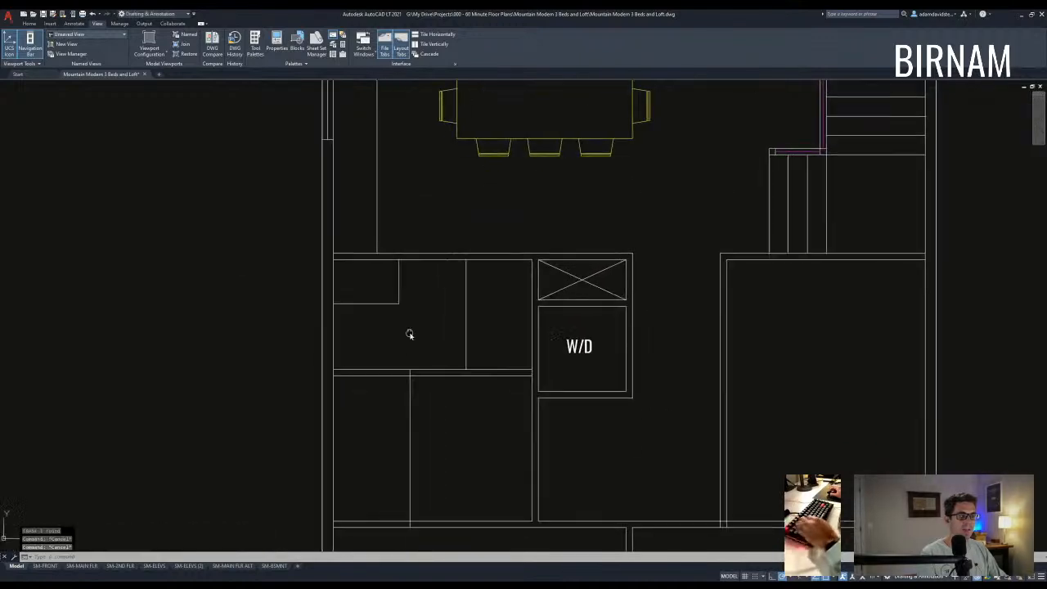
{"action": "scroll", "coordinate": [490, 337], "scroll_direction": "down", "scroll_amount": 6}
- Find the bathroom in the lower floor plan and window-select its five fixtures
{"action": "mouse_move", "coordinate": [533, 528]}
{"action": "middle_mouse_down"}
{"action": "mouse_move", "coordinate": [479, 385]}
{"action": "mouse_move", "coordinate": [474, 255]}
{"action": "middle_mouse_up"}
{"action": "scroll", "coordinate": [547, 438], "scroll_direction": "down", "scroll_amount": 8}
{"action": "middle_click_drag", "start_coordinate": [559, 149], "coordinate": [617, 255]}
{"action": "mouse_move", "coordinate": [564, 211]}
{"action": "middle_mouse_down"}
{"action": "mouse_move", "coordinate": [559, 278]}
{"action": "mouse_move", "coordinate": [745, 305]}
{"action": "middle_mouse_up"}
{"action": "scroll", "coordinate": [271, 304], "scroll_direction": "up", "scroll_amount": 5}
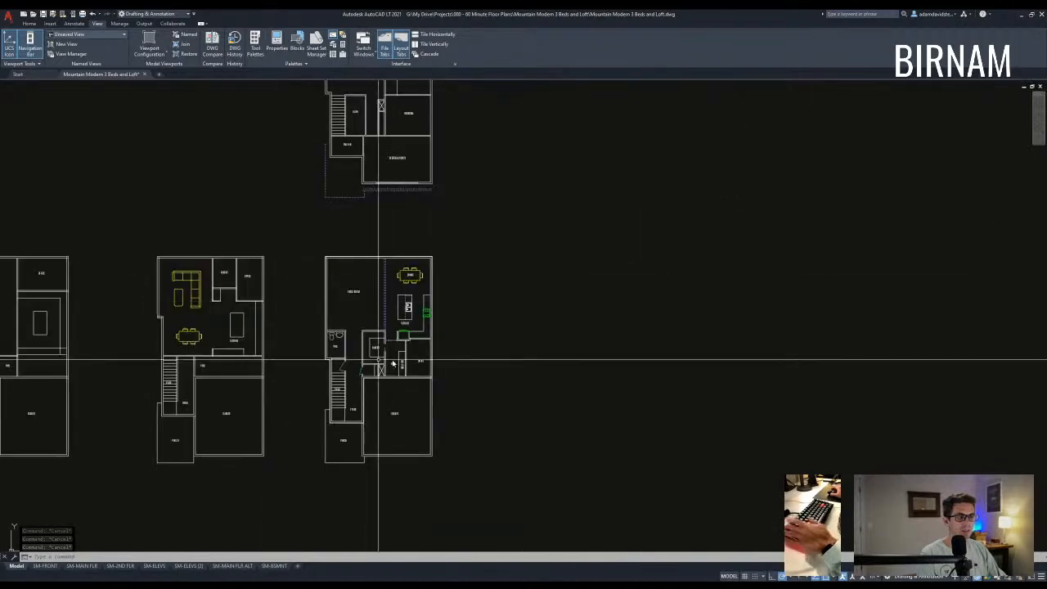
{"action": "middle_click_drag", "start_coordinate": [434, 365], "coordinate": [453, 478]}
{"action": "middle_click_drag", "start_coordinate": [375, 399], "coordinate": [552, 327]}
{"action": "middle_click_drag", "start_coordinate": [630, 355], "coordinate": [549, 451]}
{"action": "scroll", "coordinate": [475, 311], "scroll_direction": "down", "scroll_amount": 8}
{"action": "middle_click_drag", "start_coordinate": [474, 311], "coordinate": [287, 300]}
{"action": "scroll", "coordinate": [288, 270], "scroll_direction": "up", "scroll_amount": 6}
{"action": "scroll", "coordinate": [455, 255], "scroll_direction": "up", "scroll_amount": 10}
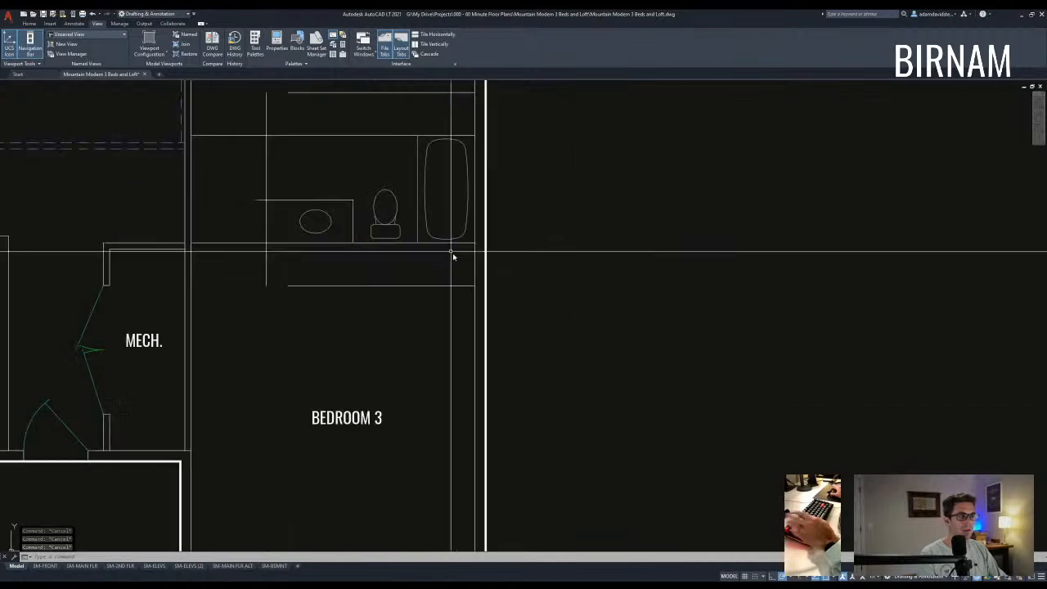
{"action": "left_click", "coordinate": [447, 204]}
{"action": "left_click", "coordinate": [212, 140]}
- Copy the bathroom fixtures to a spot beside the upper floor plan
{"action": "type", "text": "cv"}
{"action": "key", "text": "space"}
{"action": "left_click", "coordinate": [329, 179]}
{"action": "scroll", "coordinate": [329, 175], "scroll_direction": "down", "scroll_amount": 4}
{"action": "scroll", "coordinate": [462, 323], "scroll_direction": "down", "scroll_amount": 10}
{"action": "middle_click_drag", "start_coordinate": [533, 470], "coordinate": [477, 253]}
{"action": "scroll", "coordinate": [463, 307], "scroll_direction": "down", "scroll_amount": 4}
{"action": "middle_click_drag", "start_coordinate": [470, 352], "coordinate": [347, 108]}
{"action": "scroll", "coordinate": [429, 309], "scroll_direction": "up", "scroll_amount": 8}
{"action": "scroll", "coordinate": [421, 299], "scroll_direction": "up", "scroll_amount": 8}
{"action": "scroll", "coordinate": [428, 236], "scroll_direction": "down", "scroll_amount": 5}
{"action": "scroll", "coordinate": [428, 278], "scroll_direction": "up", "scroll_amount": 4}
{"action": "scroll", "coordinate": [254, 338], "scroll_direction": "down", "scroll_amount": 2}
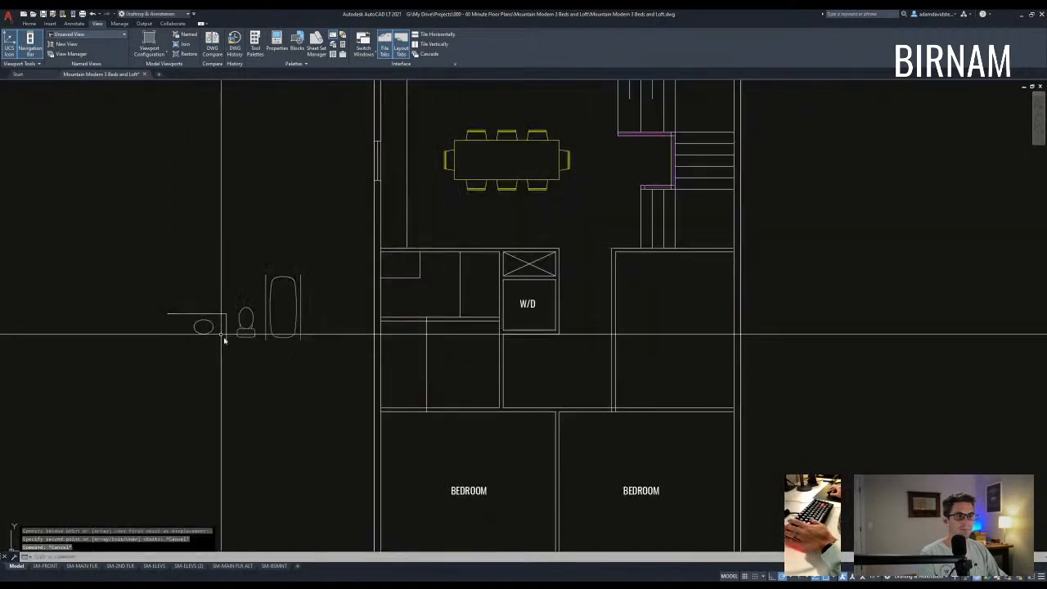
{"action": "left_click", "coordinate": [243, 327]}
{"action": "key", "text": "space"}
{"action": "scroll", "coordinate": [220, 334], "scroll_direction": "up", "scroll_amount": 5}
{"action": "left_click", "coordinate": [214, 337]}
- Move the copied oval sink into the counter corner next to the W/D closet
{"action": "left_click", "coordinate": [150, 313]}
{"action": "type", "text": "v"}
{"action": "left_click", "coordinate": [149, 312]}
{"action": "scroll", "coordinate": [148, 313], "scroll_direction": "down", "scroll_amount": 5}
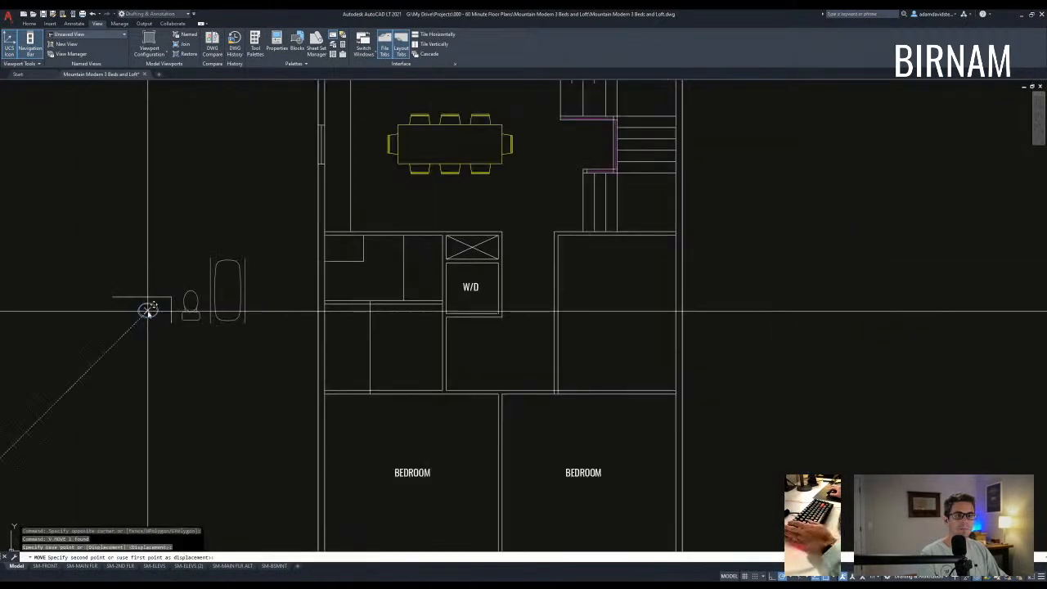
{"action": "left_click", "coordinate": [344, 261]}
{"action": "scroll", "coordinate": [352, 266], "scroll_direction": "up", "scroll_amount": 5}
{"action": "left_click", "coordinate": [352, 266]}
{"action": "left_click", "coordinate": [342, 261]}
{"action": "type", "text": "v"}
{"action": "left_click", "coordinate": [376, 248]}
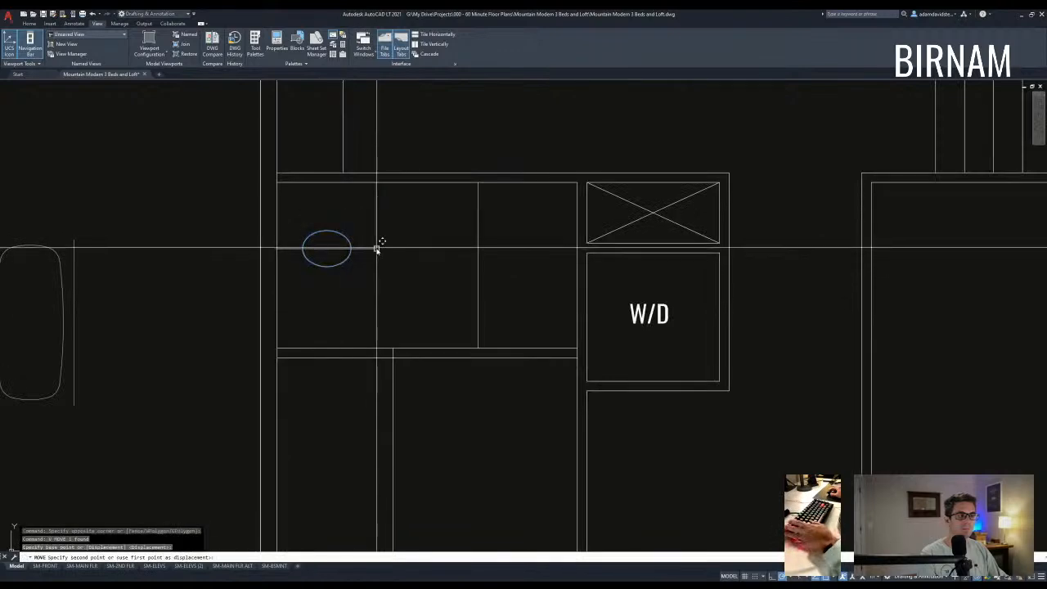
{"action": "left_click", "coordinate": [377, 215]}
{"action": "key", "text": "Escape"}
{"action": "key", "text": "Escape"}
{"action": "key", "text": "Escape"}
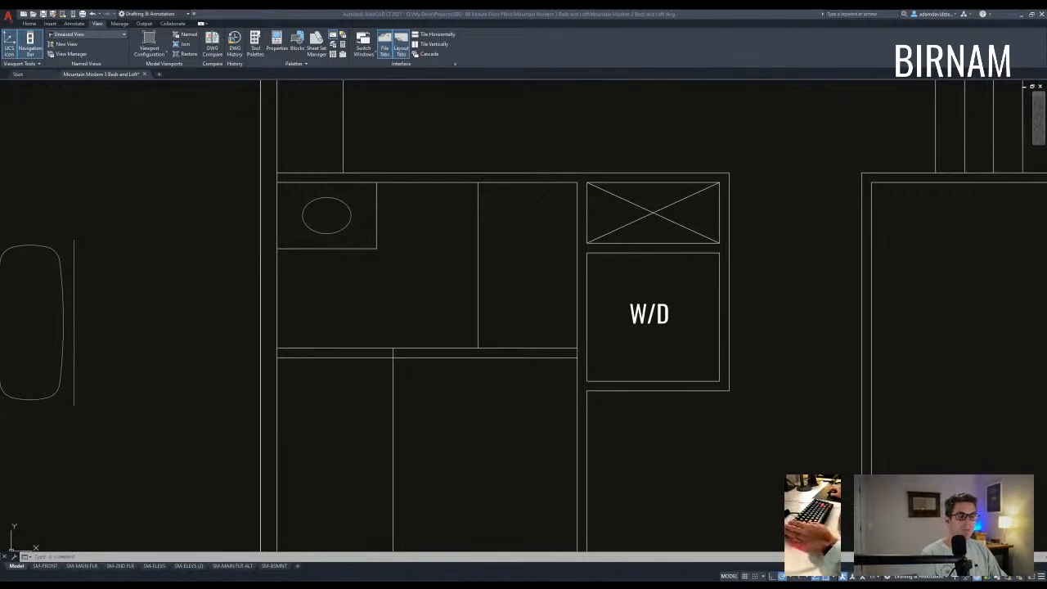
{"action": "scroll", "coordinate": [367, 290], "scroll_direction": "down", "scroll_amount": 4}
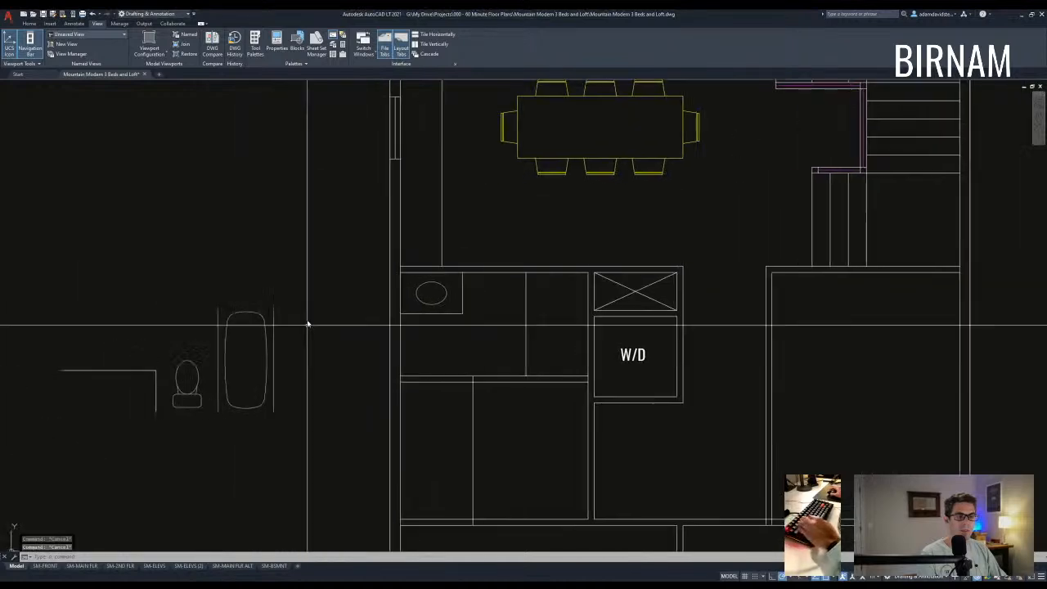
- Move the copied toilet up beside the bathroom wall
{"action": "left_click", "coordinate": [208, 425]}
{"action": "left_click", "coordinate": [176, 340]}
{"action": "type", "text": "m"}
{"action": "left_click", "coordinate": [170, 381]}
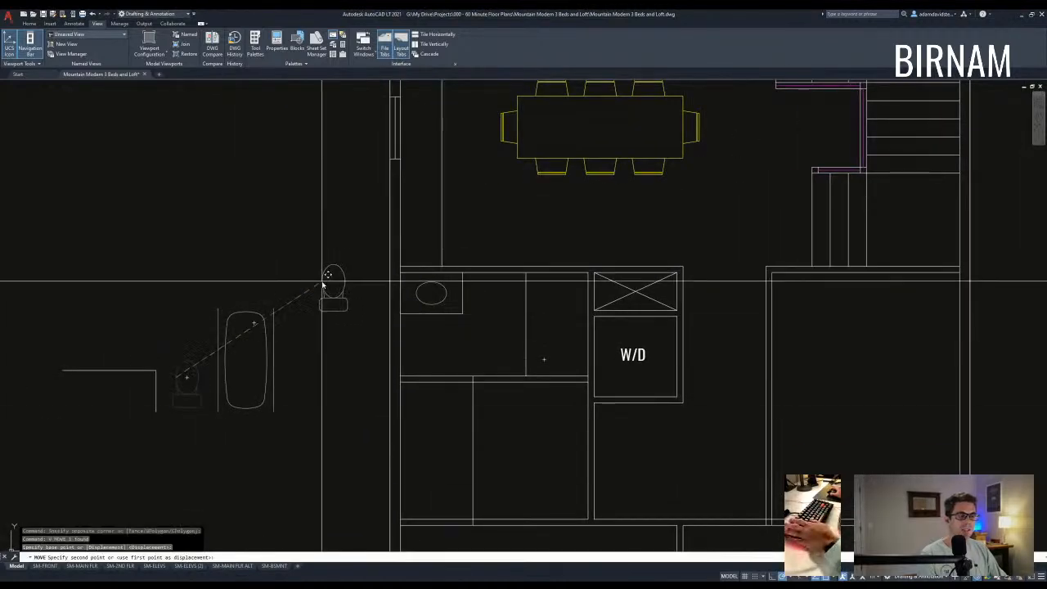
{"action": "left_click", "coordinate": [316, 287]}
- Rotate the toilet 180 degrees to face the other way
{"action": "left_click", "coordinate": [351, 333]}
{"action": "left_click", "coordinate": [322, 280]}
{"action": "type", "text": "ro"}
{"action": "key", "text": "Escape"}
{"action": "key", "text": "Escape"}
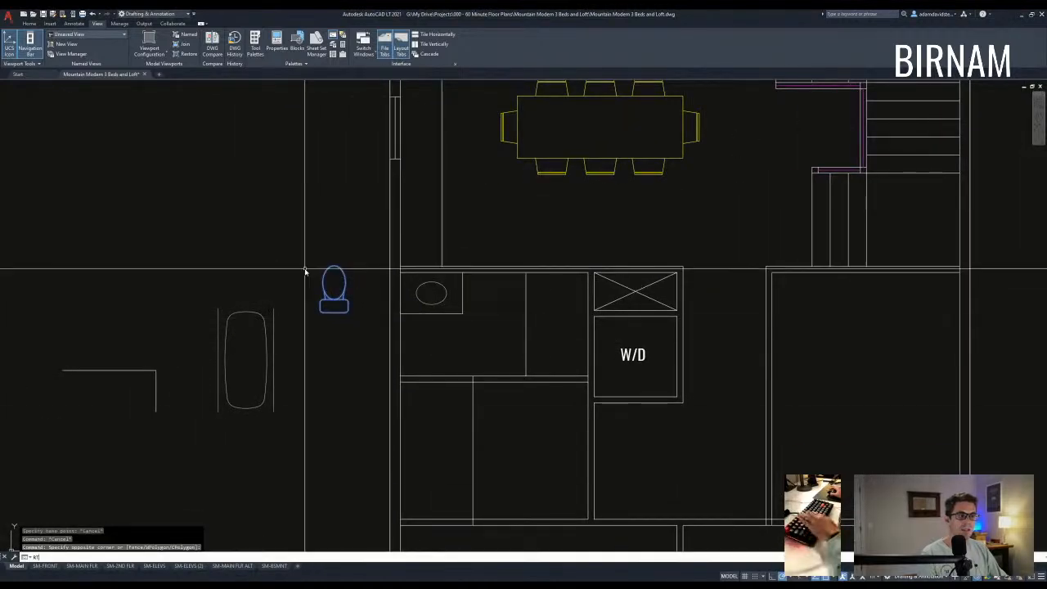
{"action": "left_click", "coordinate": [330, 266]}
{"action": "middle_click_drag", "start_coordinate": [329, 264], "coordinate": [330, 273]}
{"action": "type", "text": "ro"}
{"action": "left_click", "coordinate": [345, 290]}
{"action": "left_click", "coordinate": [325, 289]}
{"action": "key", "text": "Escape"}
- Move the rotated toilet next to the sink
{"action": "left_click", "coordinate": [372, 309]}
{"action": "left_click", "coordinate": [348, 284]}
{"action": "type", "text": "m"}
{"action": "left_click", "coordinate": [348, 282]}
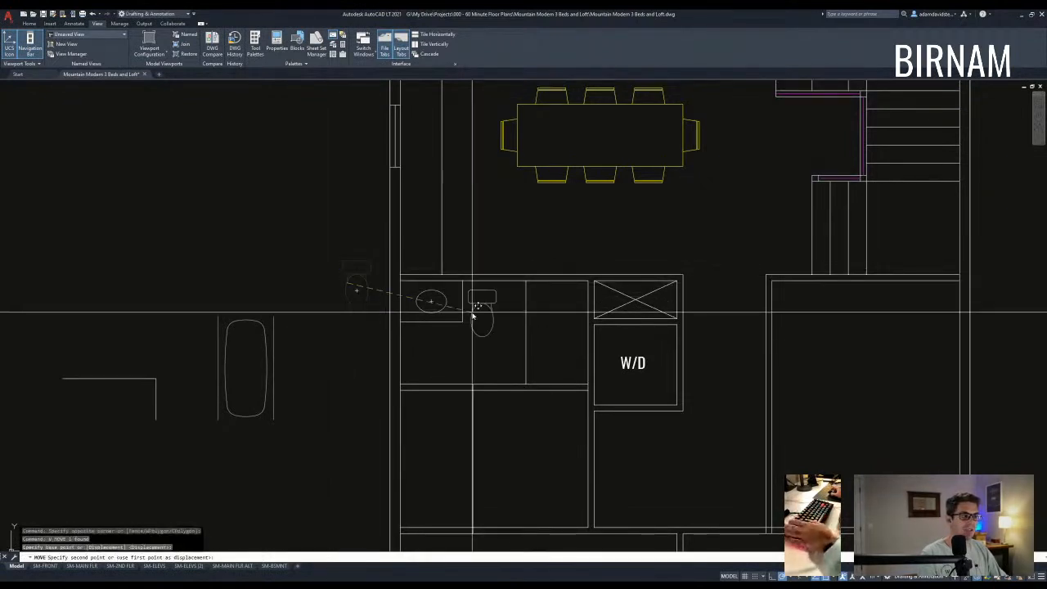
{"action": "scroll", "coordinate": [474, 312], "scroll_direction": "up", "scroll_amount": 2}
{"action": "left_click", "coordinate": [489, 302]}
- Draw two crossing diagonal lines across the shower space beside the W/D
{"action": "middle_click_drag", "start_coordinate": [581, 341], "coordinate": [465, 314]}
{"action": "type", "text": "a"}
{"action": "left_click", "coordinate": [440, 235]}
{"action": "left_click", "coordinate": [539, 399]}
{"action": "key", "text": "space"}
{"action": "key", "text": "space"}
{"action": "left_click", "coordinate": [439, 400]}
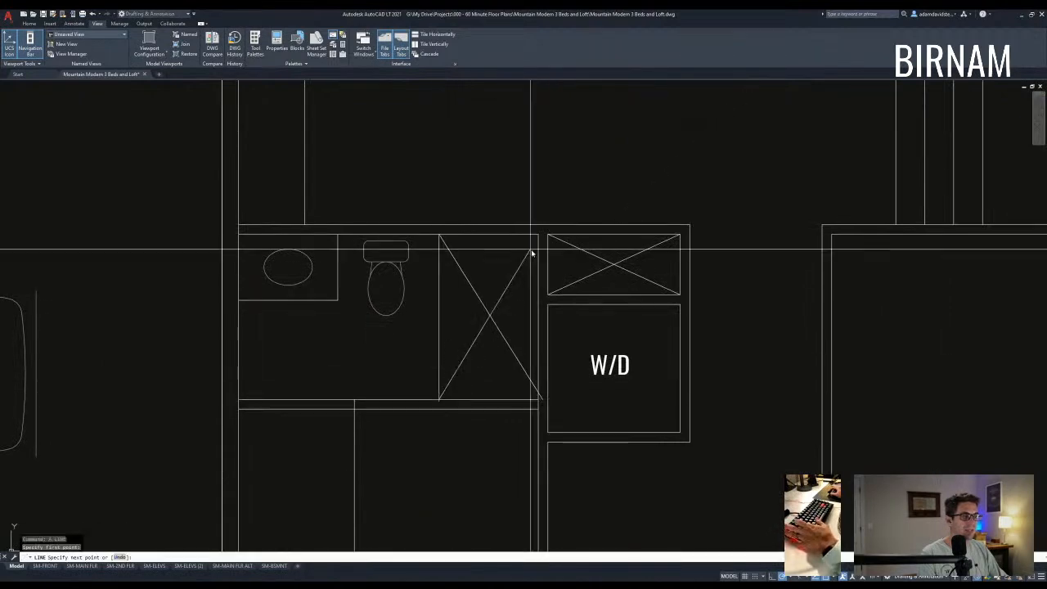
{"action": "left_click", "coordinate": [538, 234]}
{"action": "key", "text": "Escape"}
{"action": "left_click", "coordinate": [518, 330]}
{"action": "left_click", "coordinate": [501, 351]}
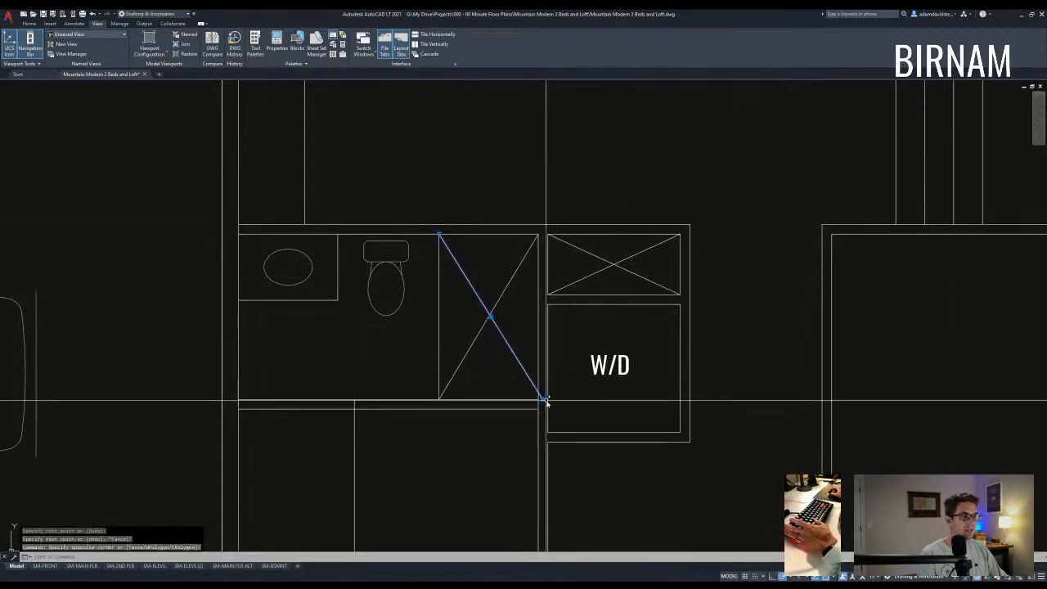
{"action": "key", "text": "Escape"}
{"action": "key", "text": "Escape"}
- Start Match Properties using a dashed line in the lower plan as the source
{"action": "scroll", "coordinate": [469, 350], "scroll_direction": "down", "scroll_amount": 5}
{"action": "scroll", "coordinate": [489, 352], "scroll_direction": "down", "scroll_amount": 7}
{"action": "middle_click_drag", "start_coordinate": [551, 428], "coordinate": [513, 313]}
{"action": "scroll", "coordinate": [486, 409], "scroll_direction": "up", "scroll_amount": 5}
{"action": "type", "text": "ma"}
{"action": "key", "text": "space"}
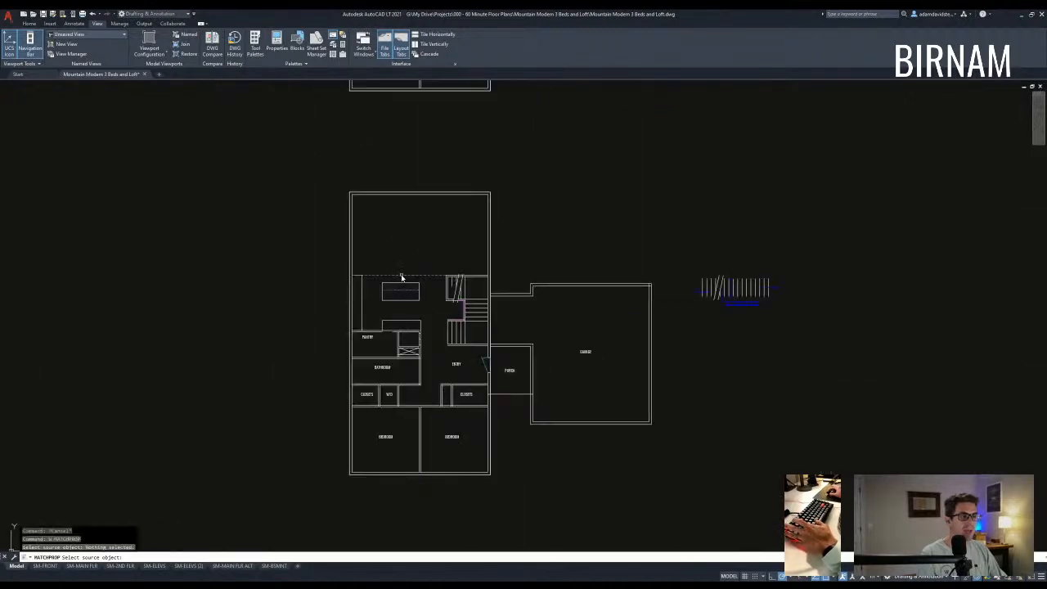
{"action": "left_click", "coordinate": [400, 277]}
{"action": "scroll", "coordinate": [431, 322], "scroll_direction": "up", "scroll_amount": 6}
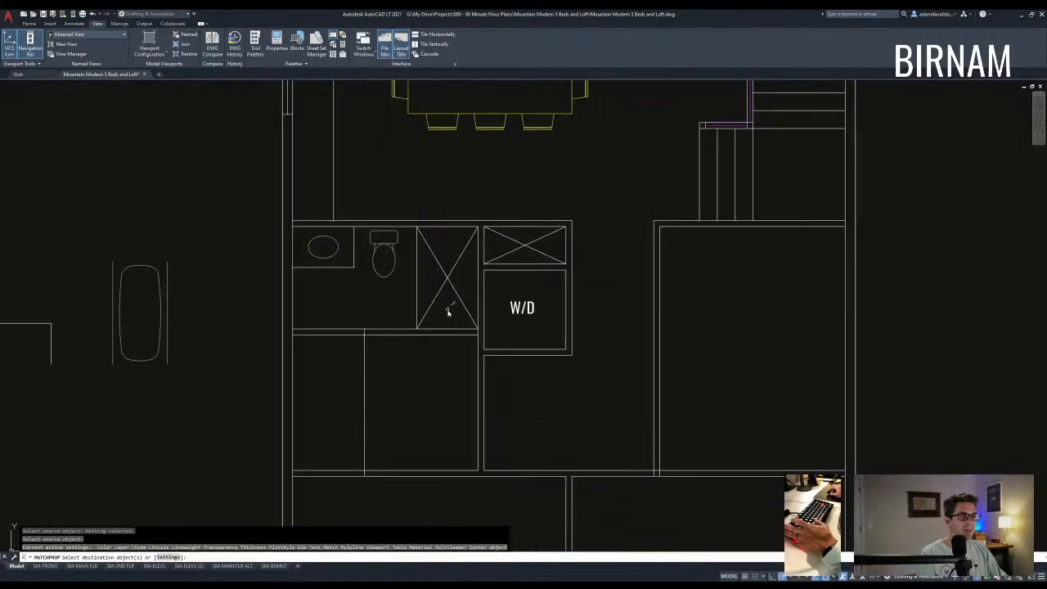
- Make both shower diagonals dashed to match the source line
{"action": "left_click", "coordinate": [448, 312]}
{"action": "left_click", "coordinate": [432, 271]}
{"action": "key", "text": "Escape"}
{"action": "key", "text": "Escape"}
{"action": "middle_click_drag", "start_coordinate": [444, 378], "coordinate": [516, 352]}
{"action": "middle_click_drag", "start_coordinate": [458, 394], "coordinate": [458, 364]}
- Offset the wall line below the bathroom to its right
{"action": "key", "text": "Escape"}
{"action": "key", "text": "Escape"}
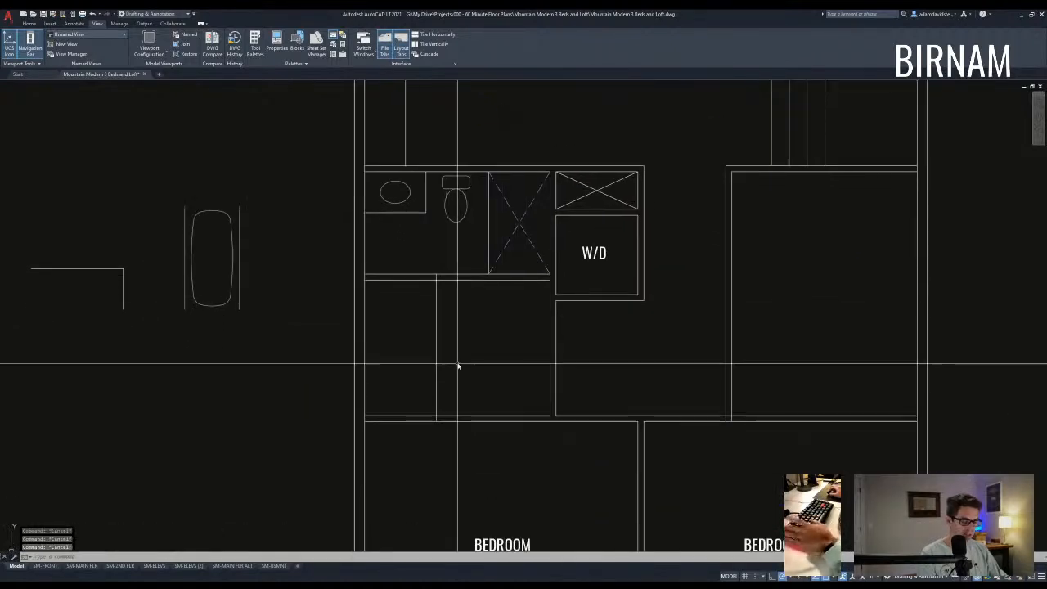
{"action": "type", "text": "o"}
{"action": "key", "text": "space"}
{"action": "key", "text": "space"}
{"action": "left_click", "coordinate": [436, 312]}
{"action": "left_click", "coordinate": [475, 324]}
{"action": "key", "text": "Escape"}
{"action": "key", "text": "Escape"}
{"action": "type", "text": "tr"}
{"action": "key", "text": "space"}
- Draw a short line across the wall where the doorway goes
{"action": "key", "text": "Escape"}
{"action": "type", "text": "l"}
{"action": "key", "text": "space"}
{"action": "left_click", "coordinate": [442, 348]}
- Copy the short line 14 units each way to mark the door jambs
{"action": "key", "text": "Escape"}
{"action": "key", "text": "Escape"}
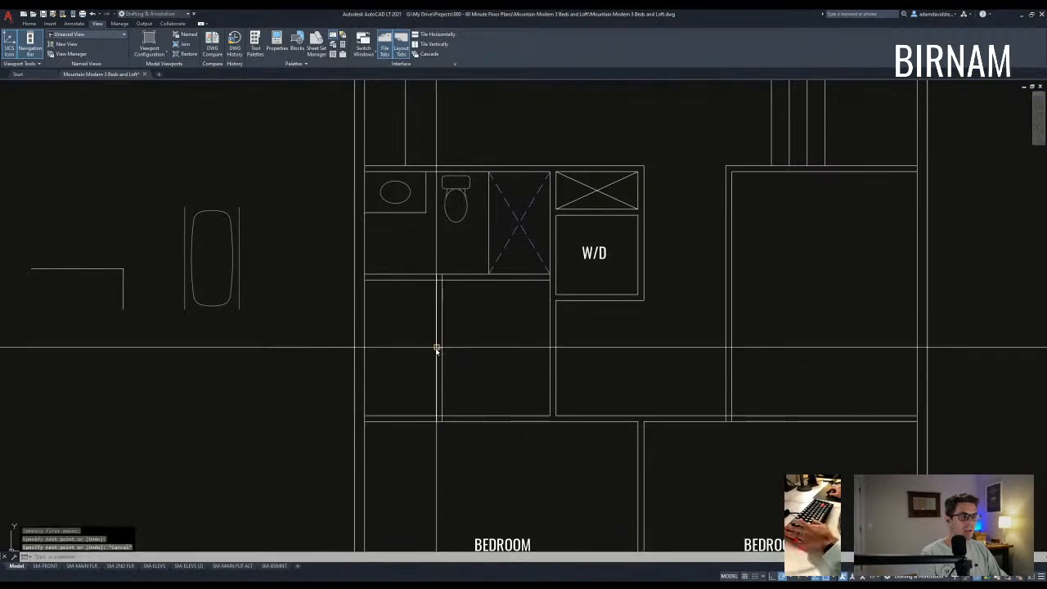
{"action": "left_click", "coordinate": [431, 357]}
{"action": "left_click", "coordinate": [452, 327]}
{"action": "type", "text": "cv"}
{"action": "key", "text": "space"}
{"action": "left_click", "coordinate": [461, 363]}
{"action": "type", "text": "14"}
{"action": "key", "text": "space"}
{"action": "type", "text": "14"}
{"action": "key", "text": "space"}
{"action": "key", "text": "Escape"}
{"action": "key", "text": "Escape"}
- Erase the middle line and trim the wall between the jambs into a doorway
{"action": "left_click", "coordinate": [430, 360]}
{"action": "left_click", "coordinate": [460, 334]}
{"action": "type", "text": "e"}
{"action": "key", "text": "space"}
{"action": "type", "text": "tr"}
{"action": "key", "text": "space"}
{"action": "left_click", "coordinate": [467, 397]}
{"action": "left_click", "coordinate": [412, 314]}
- Draw a swing circle on the jamb and a door leaf line from its centre
{"action": "key", "text": "space"}
{"action": "left_click_drag", "start_coordinate": [452, 352], "coordinate": [420, 345]}
{"action": "type", "text": "c"}
{"action": "left_click", "coordinate": [443, 372]}
{"action": "left_click", "coordinate": [442, 323]}
{"action": "type", "text": "l"}
{"action": "key", "text": "space"}
{"action": "left_click", "coordinate": [440, 373]}
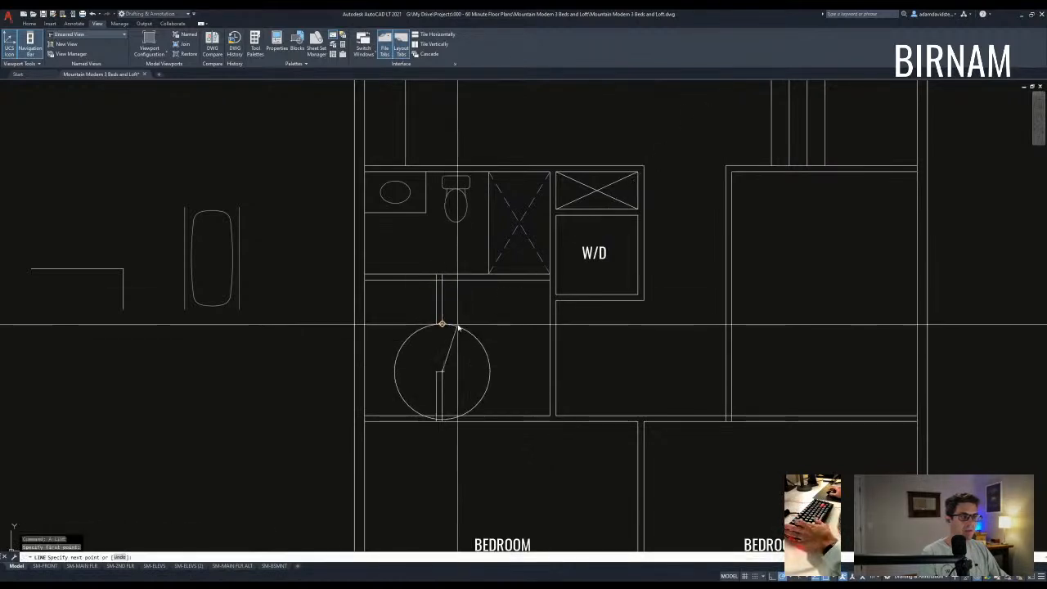
{"action": "scroll", "coordinate": [458, 328], "scroll_direction": "up", "scroll_amount": 2}
- Trim the circle down to the door swing arc
{"action": "left_click", "coordinate": [461, 324]}
{"action": "key", "text": "space"}
{"action": "type", "text": "tr"}
- Start Match Properties with an existing door as the source
{"action": "key", "text": "space"}
{"action": "left_click", "coordinate": [468, 350]}
{"action": "left_click", "coordinate": [401, 316]}
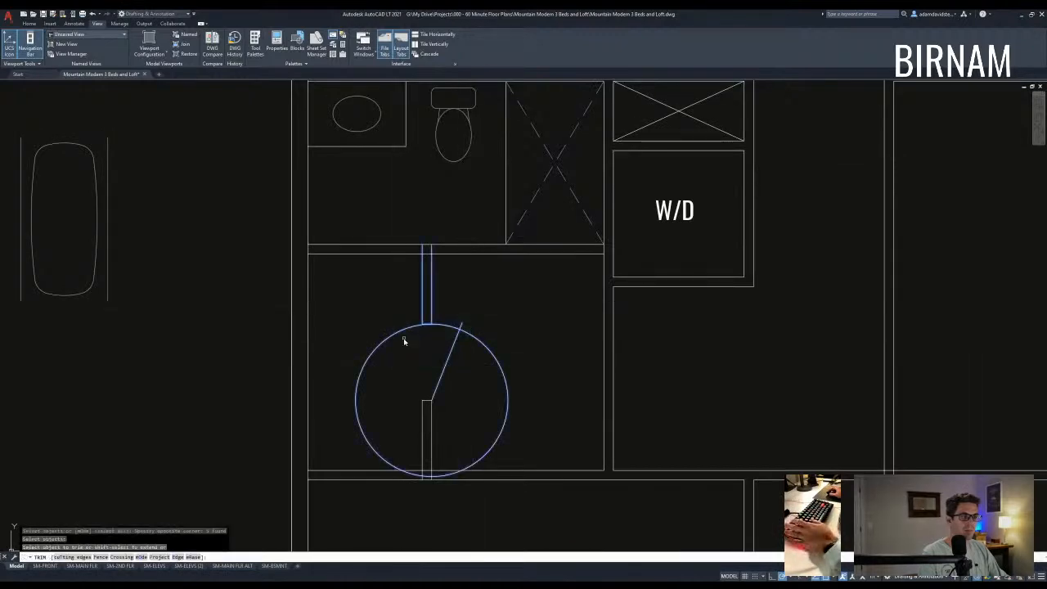
{"action": "key", "text": "Escape"}
{"action": "scroll", "coordinate": [515, 405], "scroll_direction": "down", "scroll_amount": 6}
{"action": "scroll", "coordinate": [514, 406], "scroll_direction": "up", "scroll_amount": 6}
{"action": "type", "text": "ma"}
{"action": "key", "text": "space"}
{"action": "left_click", "coordinate": [517, 363]}
- Match the new pantry door's properties to the existing doors
{"action": "middle_click_drag", "start_coordinate": [445, 126], "coordinate": [537, 564]}
{"action": "scroll", "coordinate": [447, 392], "scroll_direction": "down", "scroll_amount": 2}
{"action": "scroll", "coordinate": [448, 313], "scroll_direction": "up", "scroll_amount": 6}
{"action": "key", "text": "Escape"}
{"action": "key", "text": "Escape"}
{"action": "key", "text": "Escape"}
- Select the bathroom together with its partition walls and door
{"action": "scroll", "coordinate": [434, 290], "scroll_direction": "down", "scroll_amount": 2}
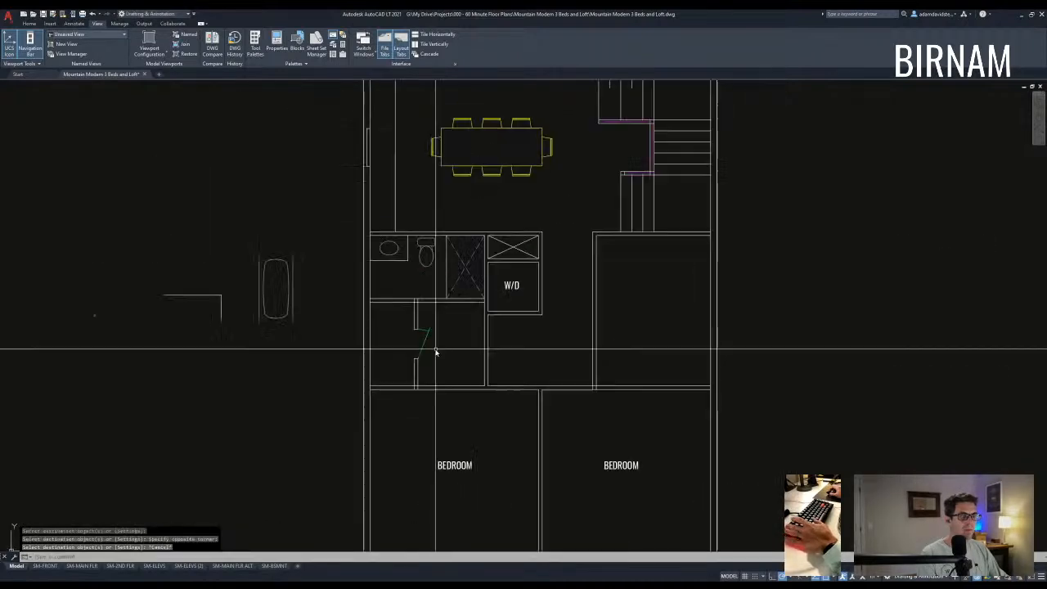
{"action": "middle_click_drag", "start_coordinate": [467, 369], "coordinate": [375, 359]}
{"action": "key", "text": "Escape"}
{"action": "middle_click_drag", "start_coordinate": [459, 447], "coordinate": [460, 469]}
{"action": "left_click", "coordinate": [386, 352]}
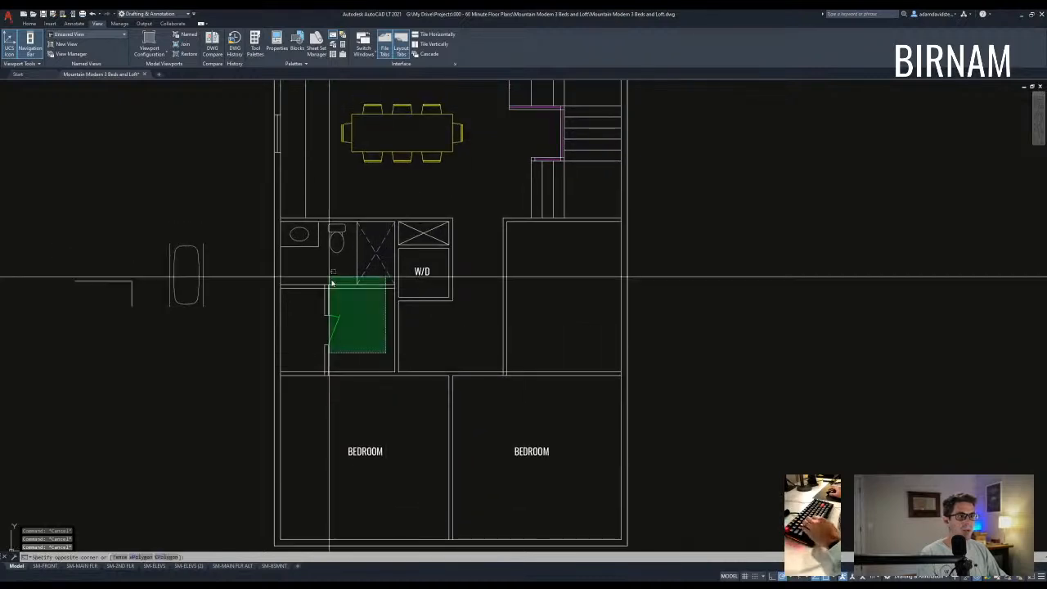
{"action": "left_click", "coordinate": [299, 234]}
- Mirror the selected bathroom about the plan's centre line, keeping the original
{"action": "middle_click_drag", "start_coordinate": [398, 417], "coordinate": [383, 308]}
{"action": "scroll", "coordinate": [383, 308], "scroll_direction": "down", "scroll_amount": 2}
{"action": "type", "text": "rg"}
{"action": "key", "text": "space"}
{"action": "left_click", "coordinate": [416, 391]}
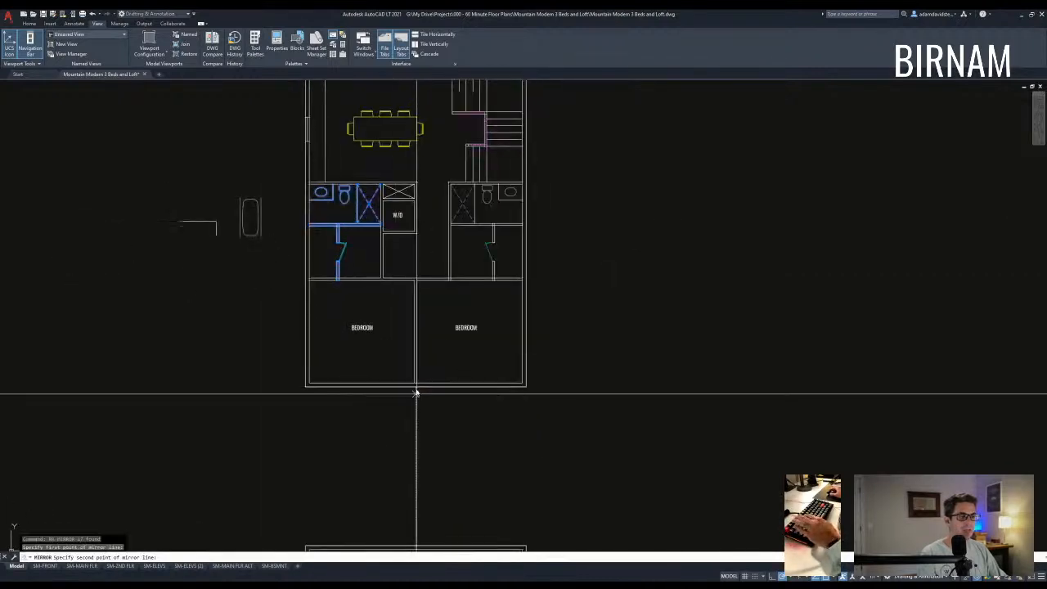
{"action": "key", "text": "Return"}
{"action": "key", "text": "Escape"}
{"action": "key", "text": "Escape"}
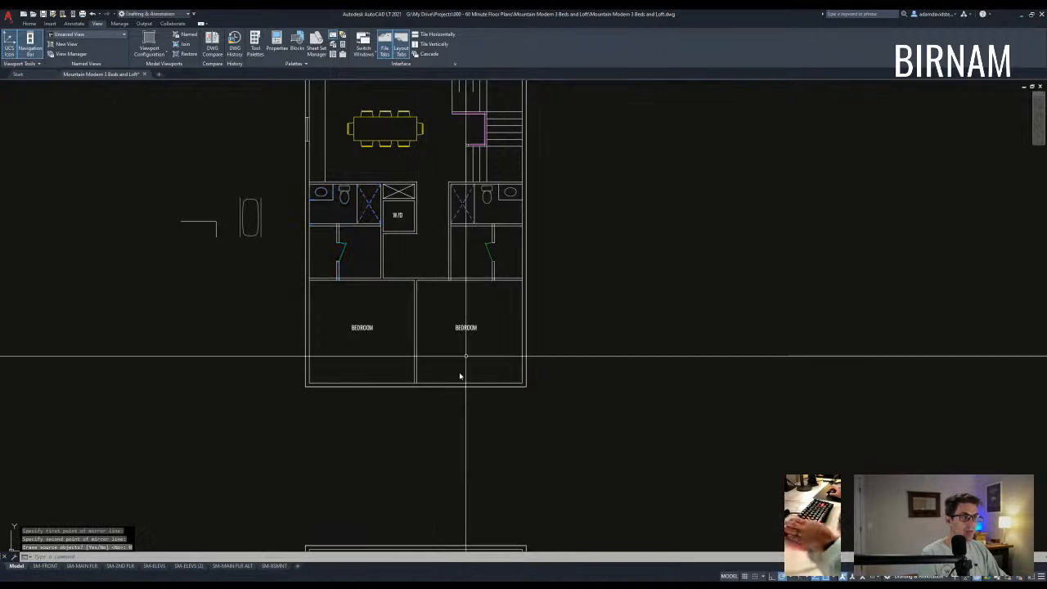
{"action": "middle_click_drag", "start_coordinate": [478, 271], "coordinate": [484, 330]}
- Offset a wall line upward to make a guide line below the W/D closet
{"action": "scroll", "coordinate": [431, 295], "scroll_direction": "up", "scroll_amount": 2}
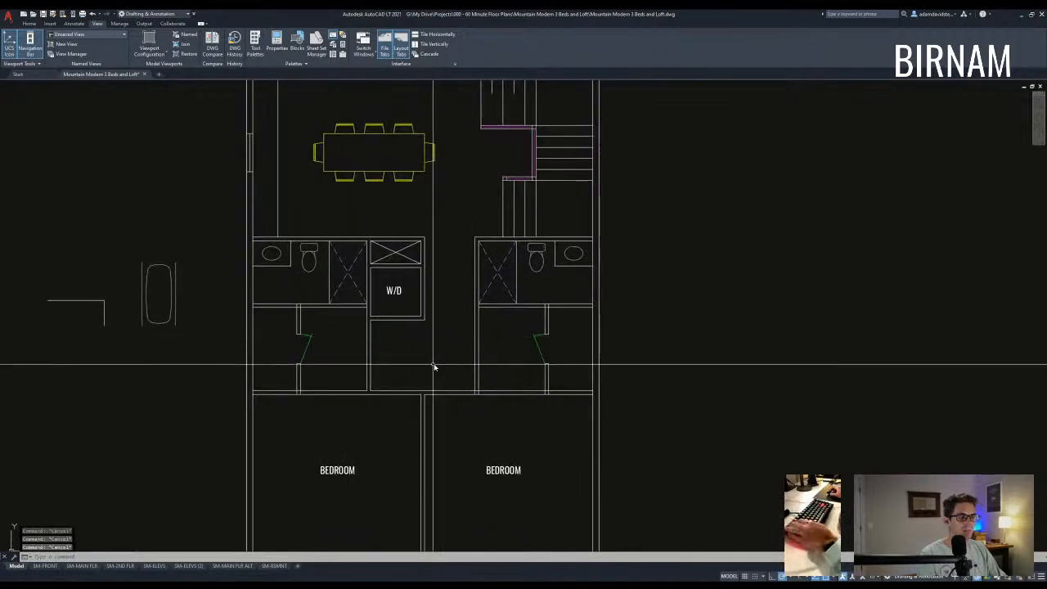
{"action": "scroll", "coordinate": [439, 352], "scroll_direction": "up", "scroll_amount": 2}
{"action": "scroll", "coordinate": [439, 343], "scroll_direction": "down", "scroll_amount": 3}
{"action": "scroll", "coordinate": [451, 350], "scroll_direction": "up", "scroll_amount": 3}
{"action": "left_click", "coordinate": [480, 321]}
{"action": "key", "text": "Escape"}
{"action": "type", "text": "o"}
{"action": "key", "text": "Return"}
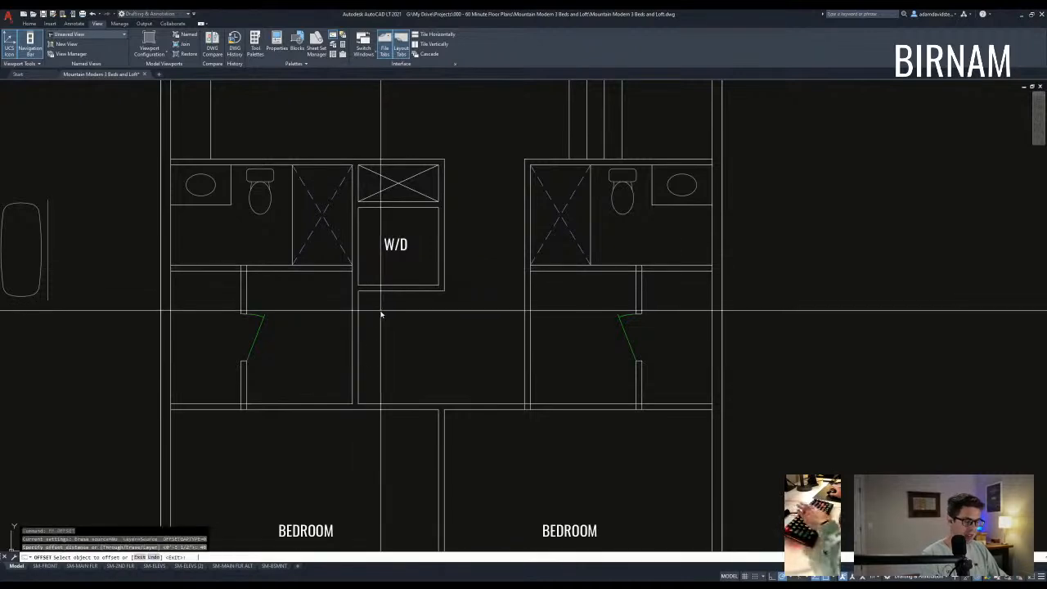
{"action": "left_click", "coordinate": [402, 405]}
{"action": "left_click", "coordinate": [405, 365]}
{"action": "key", "text": "Escape"}
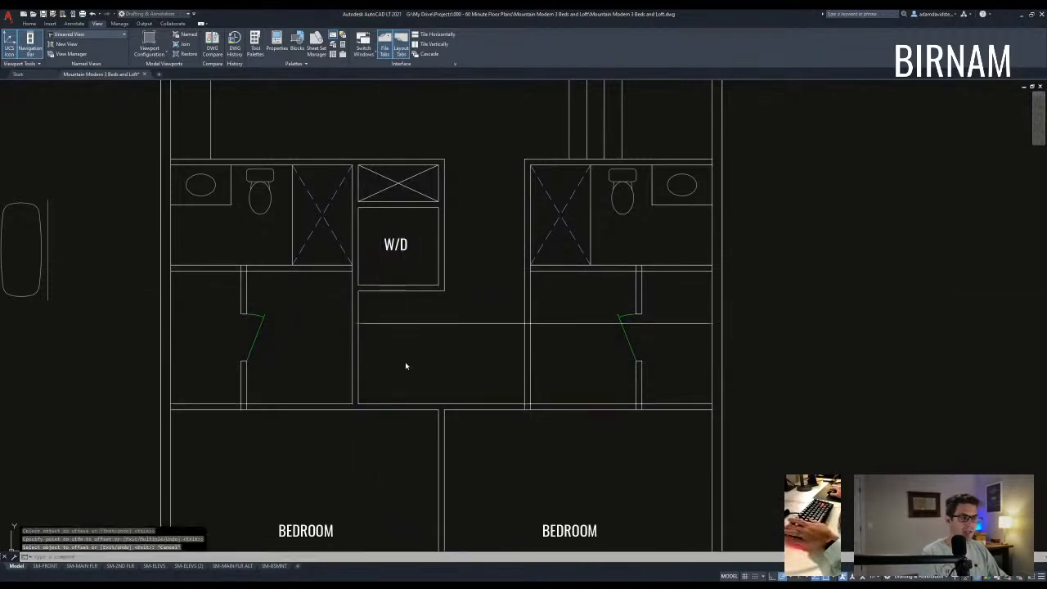
- Stretch the W/D closet's bottom down to the new guide line
{"action": "type", "text": "s"}
{"action": "key", "text": "Return"}
{"action": "left_click", "coordinate": [473, 309]}
{"action": "left_click", "coordinate": [364, 283]}
{"action": "key", "text": "Return"}
{"action": "left_click", "coordinate": [357, 286]}
{"action": "left_click", "coordinate": [357, 325]}
{"action": "key", "text": "Escape"}
- Stretch the W/D walls again to the line, then delete the guide line
{"action": "type", "text": "s"}
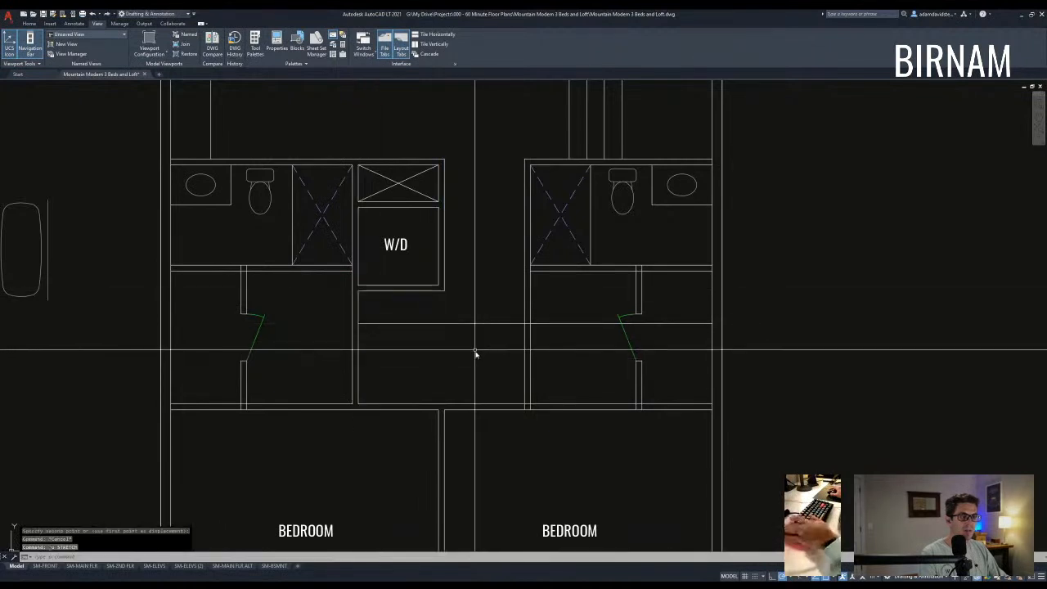
{"action": "key", "text": "Return"}
{"action": "left_click", "coordinate": [465, 304]}
{"action": "left_click", "coordinate": [357, 280]}
{"action": "key", "text": "Return"}
{"action": "left_click", "coordinate": [357, 289]}
{"action": "left_click", "coordinate": [357, 323]}
{"action": "key", "text": "Escape"}
{"action": "left_click", "coordinate": [484, 336]}
{"action": "left_click", "coordinate": [469, 302]}
{"action": "key", "text": "Delete"}
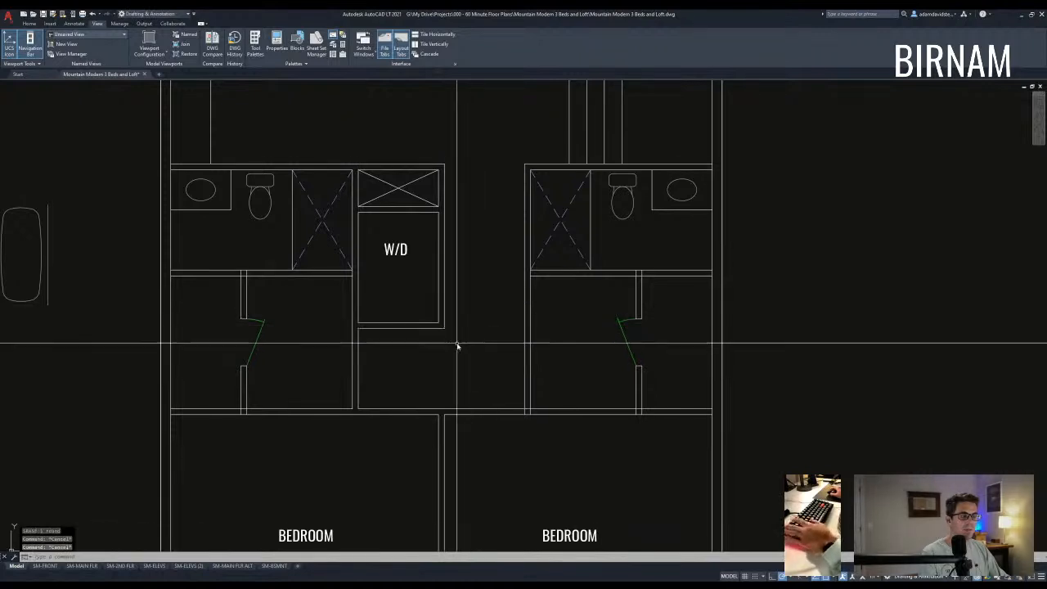
- Measure the W/D closet depth with DIST
{"action": "type", "text": "di"}
{"action": "key", "text": "Return"}
{"action": "left_click", "coordinate": [439, 323]}
{"action": "left_click", "coordinate": [439, 214]}
{"action": "middle_click_drag", "start_coordinate": [438, 226], "coordinate": [438, 244]}
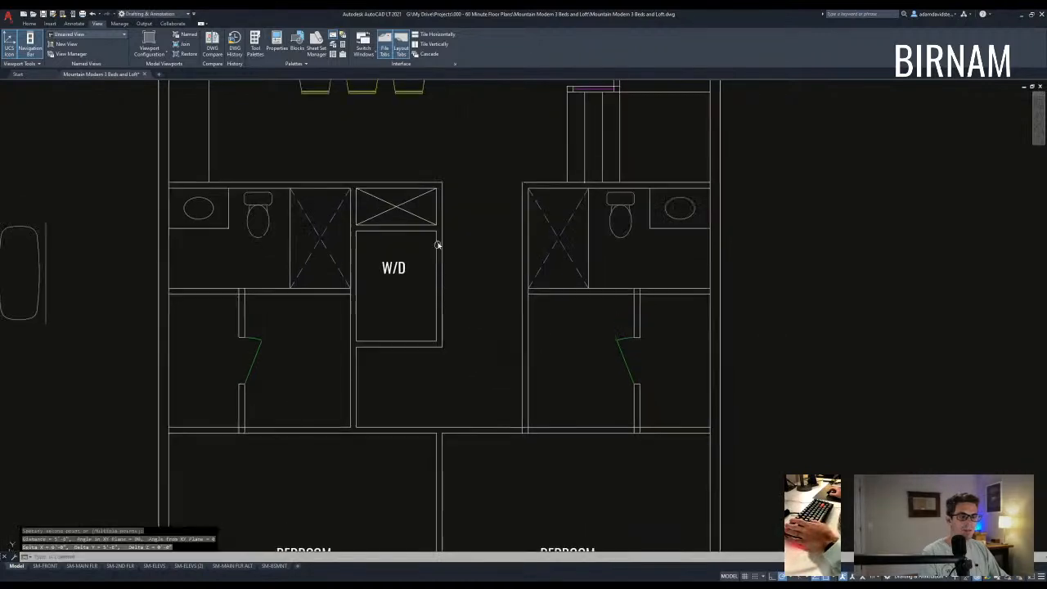
{"action": "key", "text": "Escape"}
{"action": "key", "text": "Escape"}
{"action": "middle_click_drag", "start_coordinate": [446, 326], "coordinate": [446, 351]}
- Erase the wall line to the left of the W/D closet
{"action": "type", "text": "l"}
{"action": "key", "text": "Return"}
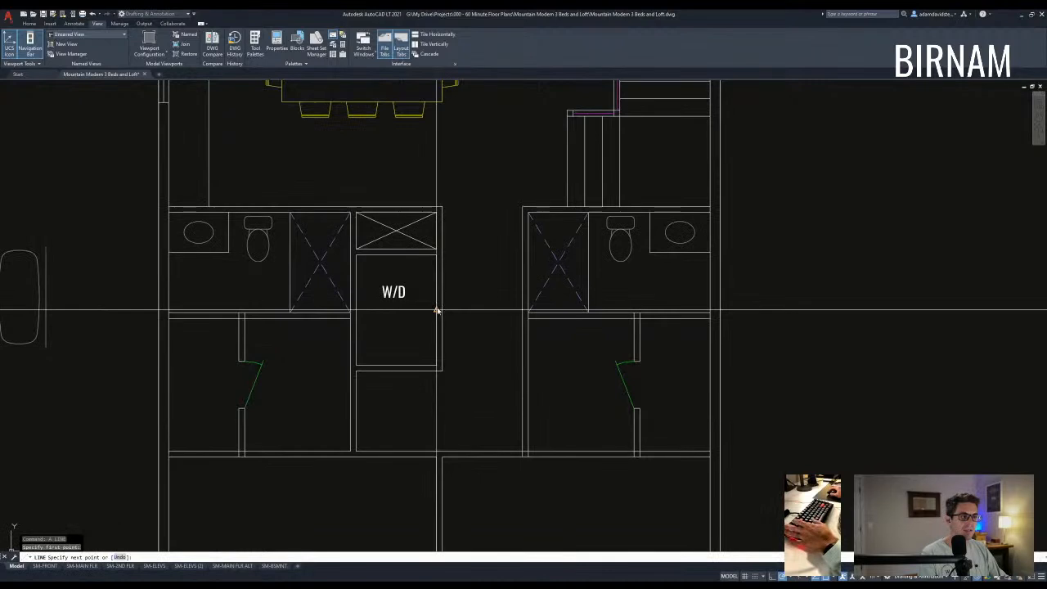
{"action": "key", "text": "Escape"}
{"action": "key", "text": "Escape"}
{"action": "key", "text": "space"}
{"action": "left_click", "coordinate": [468, 366]}
{"action": "left_click", "coordinate": [306, 338]}
{"action": "key", "text": "space"}
{"action": "left_click", "coordinate": [402, 380]}
{"action": "key", "text": "Escape"}
{"action": "key", "text": "Escape"}
{"action": "left_click", "coordinate": [340, 463]}
{"action": "left_click", "coordinate": [350, 308]}
{"action": "type", "text": "e"}
{"action": "key", "text": "space"}
- Stretch the W/D closet's bottom wall by 2 and extend the adjoining lines
{"action": "type", "text": "sf"}
{"action": "key", "text": "space"}
{"action": "left_click", "coordinate": [461, 380]}
{"action": "left_click", "coordinate": [311, 350]}
{"action": "key", "text": "space"}
{"action": "left_click", "coordinate": [420, 395]}
{"action": "type", "text": "2"}
{"action": "key", "text": "Return"}
{"action": "type", "text": "ex"}
{"action": "key", "text": "space"}
{"action": "key", "text": "Escape"}
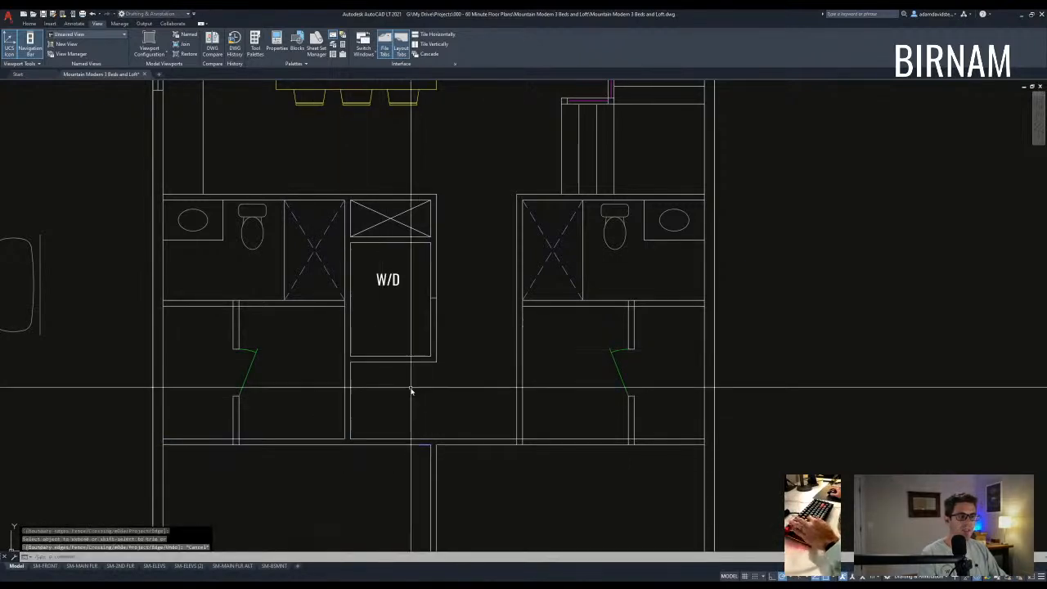
- Measure the closet's right wall and erase the old short wall tick
{"action": "type", "text": "di"}
{"action": "key", "text": "space"}
{"action": "left_click", "coordinate": [394, 437]}
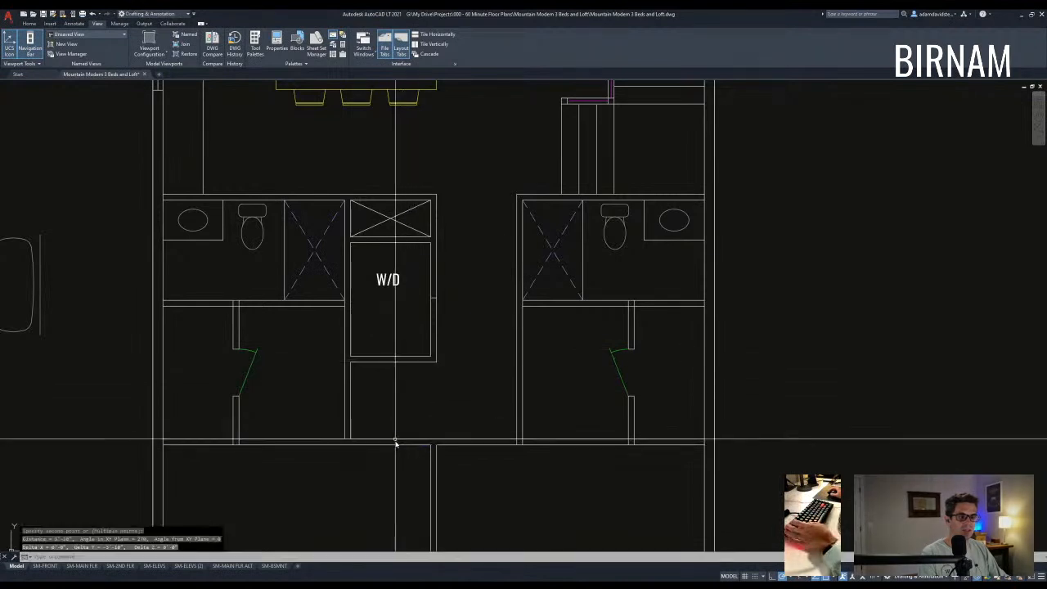
{"action": "middle_click_drag", "start_coordinate": [401, 401], "coordinate": [403, 434]}
{"action": "left_click", "coordinate": [448, 318]}
{"action": "type", "text": "e"}
{"action": "key", "text": "space"}
- Draw a short end line across the wall at its midpoint and start copying it
{"action": "type", "text": "l"}
{"action": "left_click", "coordinate": [428, 330]}
{"action": "left_click", "coordinate": [433, 331]}
{"action": "key", "text": "Escape"}
{"action": "left_click", "coordinate": [408, 354]}
{"action": "left_click", "coordinate": [449, 320]}
{"action": "type", "text": "cv"}
{"action": "key", "text": "space"}
{"action": "left_click", "coordinate": [455, 337]}
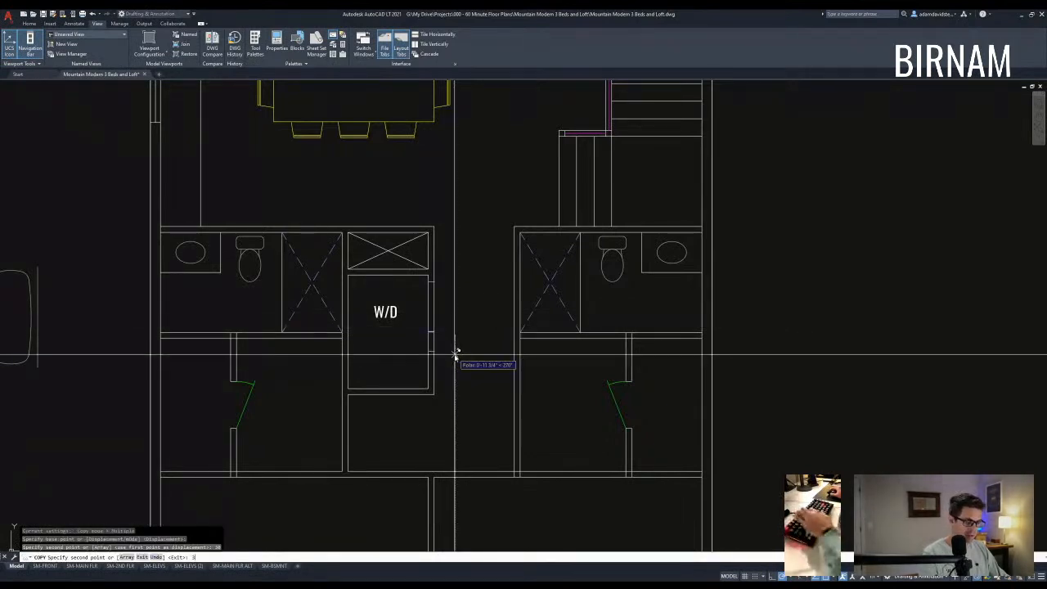
- Place the tick copy 30 inches down the wall and trim out the opening between the ticks
{"action": "key", "text": "space"}
{"action": "key", "text": "space"}
{"action": "type", "text": "tr"}
{"action": "key", "text": "space"}
{"action": "left_click", "coordinate": [446, 399]}
{"action": "left_click", "coordinate": [419, 372]}
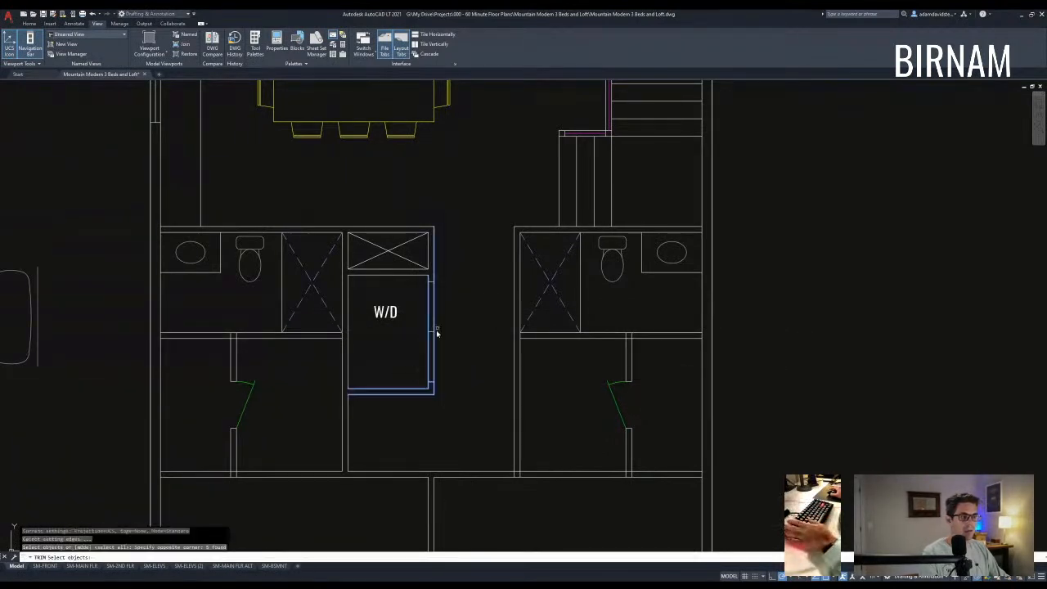
{"action": "key", "text": "Escape"}
{"action": "type", "text": "tr"}
{"action": "key", "text": "space"}
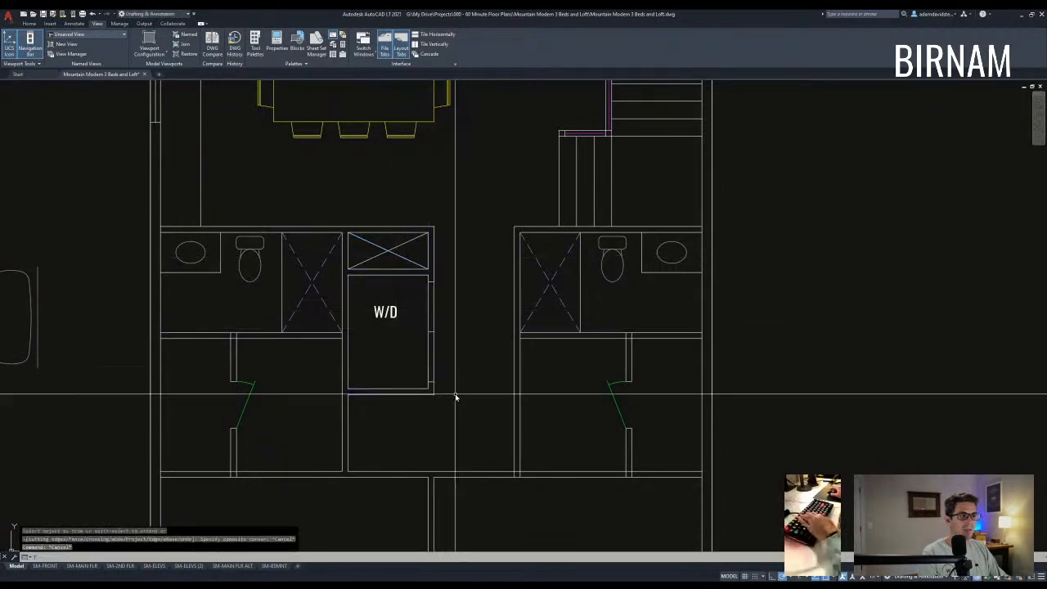
{"action": "left_click", "coordinate": [455, 402]}
{"action": "key", "text": "space"}
{"action": "left_click", "coordinate": [447, 340]}
{"action": "left_click", "coordinate": [417, 307]}
{"action": "key", "text": "Escape"}
{"action": "key", "text": "Escape"}
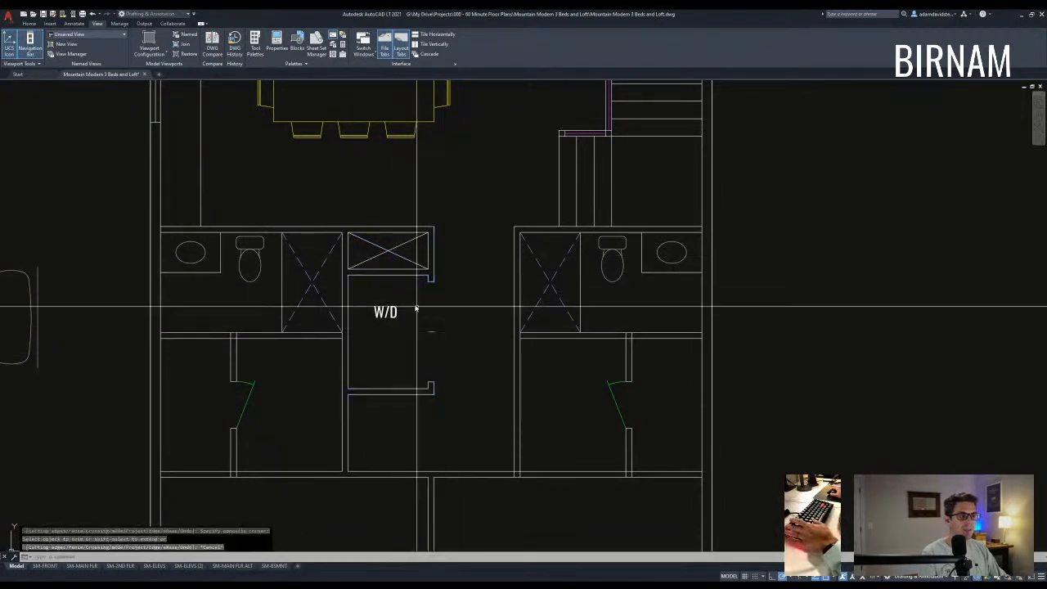
- Draw two door swing circles centered on the opening's jambs
{"action": "middle_click_drag", "start_coordinate": [456, 333], "coordinate": [458, 325]}
{"action": "type", "text": "c"}
{"action": "key", "text": "space"}
{"action": "left_click", "coordinate": [436, 274]}
{"action": "left_click", "coordinate": [434, 324]}
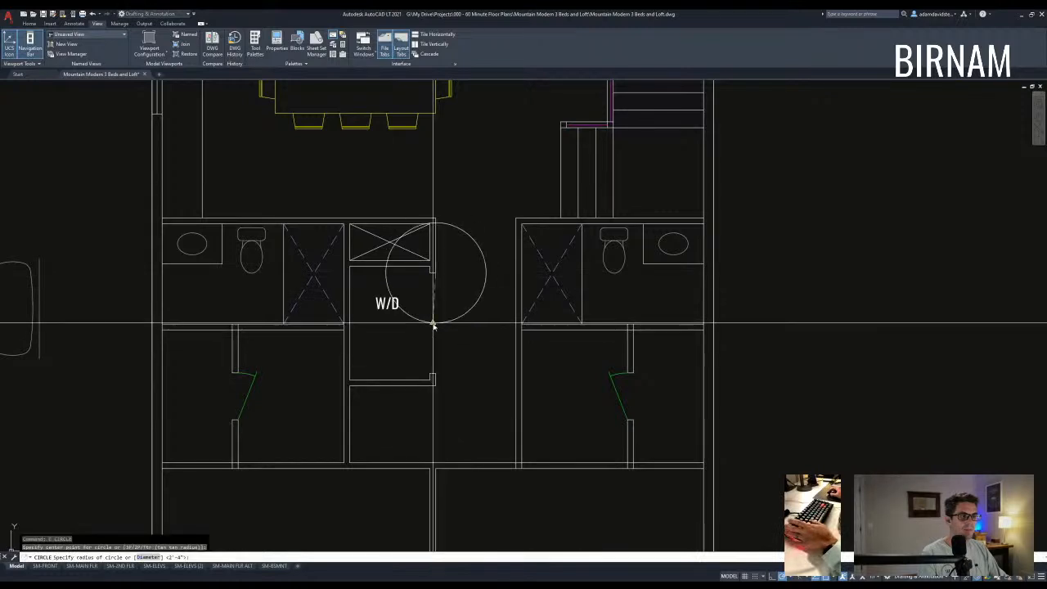
{"action": "key", "text": "space"}
{"action": "left_click", "coordinate": [436, 325]}
- Draw the two door leaf lines ending on their swing circles
{"action": "type", "text": "l"}
{"action": "key", "text": "space"}
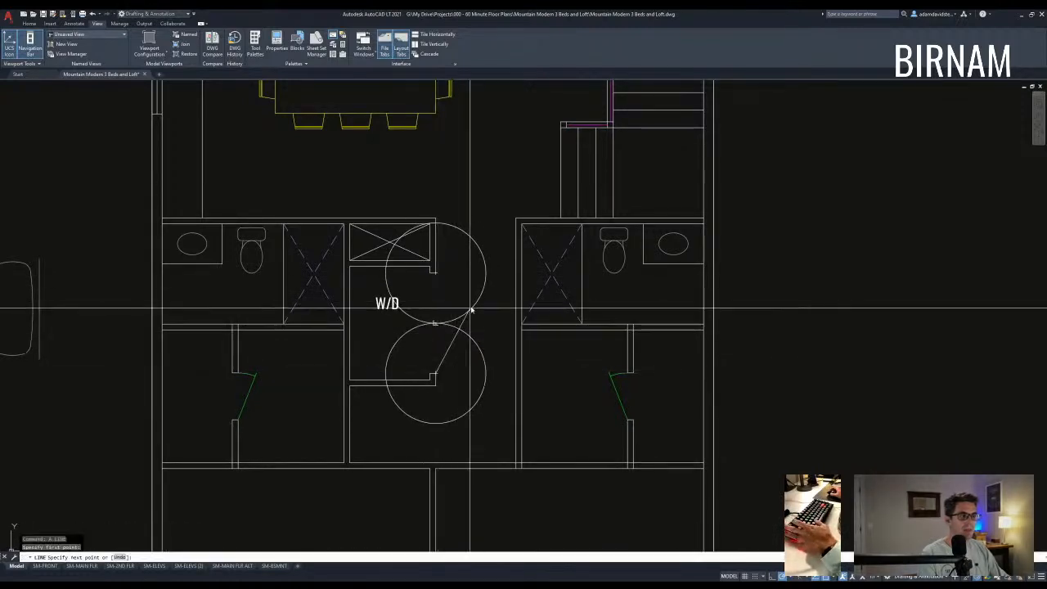
{"action": "scroll", "coordinate": [471, 309], "scroll_direction": "up", "scroll_amount": 5}
{"action": "left_click", "coordinate": [452, 343]}
{"action": "key", "text": "Escape"}
{"action": "key", "text": "Escape"}
{"action": "middle_click_drag", "start_coordinate": [452, 344], "coordinate": [451, 368]}
{"action": "type", "text": "l"}
{"action": "key", "text": "space"}
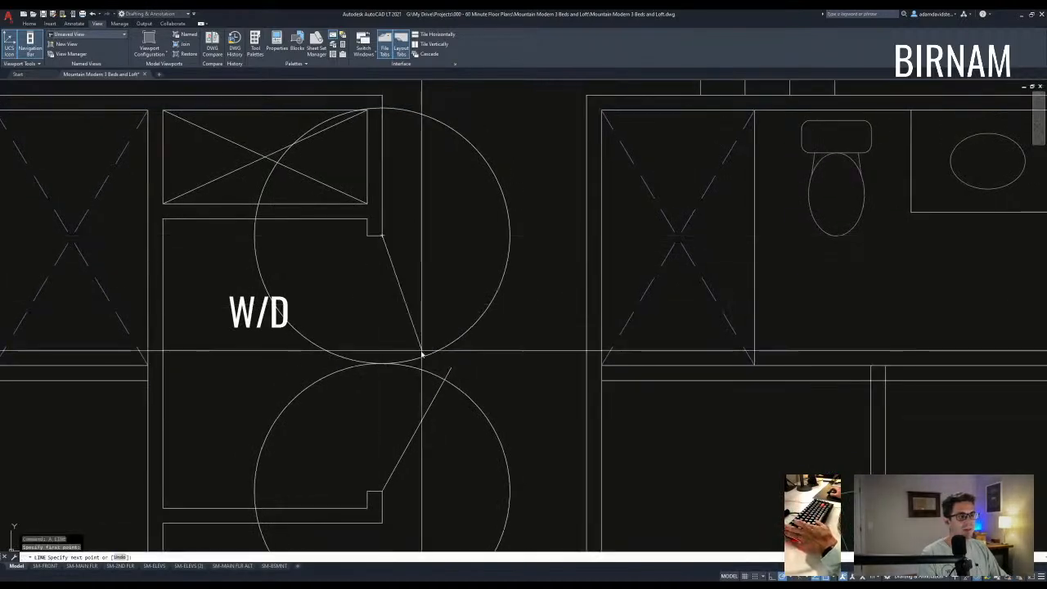
{"action": "scroll", "coordinate": [422, 352], "scroll_direction": "up", "scroll_amount": 2}
{"action": "left_click", "coordinate": [437, 369]}
{"action": "key", "text": "Escape"}
{"action": "key", "text": "Escape"}
{"action": "left_click", "coordinate": [288, 420]}
{"action": "key", "text": "Escape"}
{"action": "key", "text": "Escape"}
{"action": "scroll", "coordinate": [457, 327], "scroll_direction": "down", "scroll_amount": 4}
- Trim the swing circles down to short door arcs using the leaf lines as edges
{"action": "type", "text": "tr"}
{"action": "key", "text": "space"}
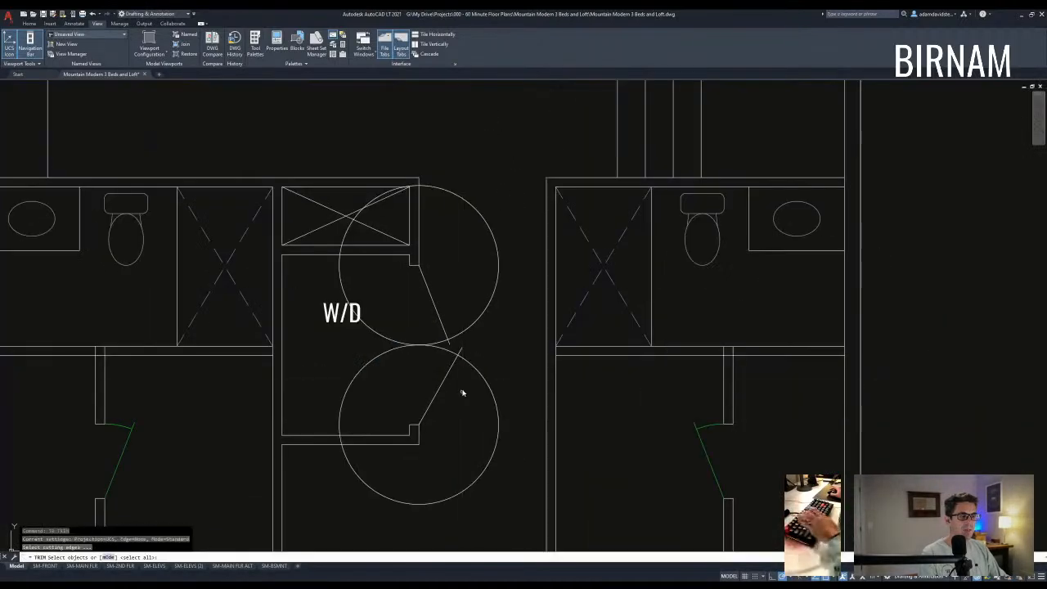
{"action": "left_click", "coordinate": [434, 395]}
{"action": "left_click", "coordinate": [397, 320]}
{"action": "middle_click_drag", "start_coordinate": [423, 362], "coordinate": [428, 385]}
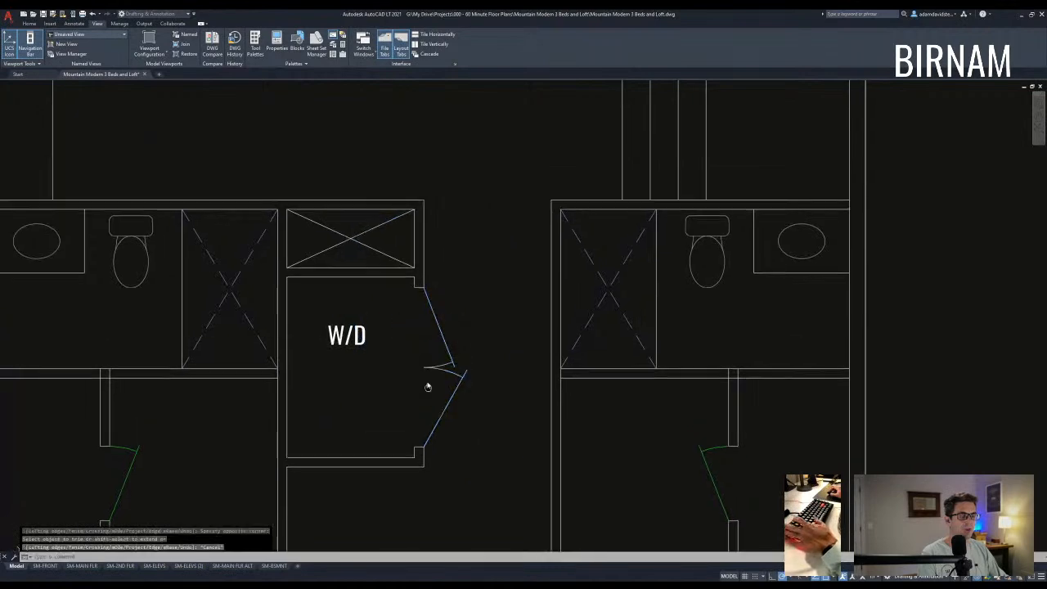
{"action": "scroll", "coordinate": [433, 362], "scroll_direction": "down", "scroll_amount": 4}
{"action": "key", "text": "Escape"}
{"action": "key", "text": "Escape"}
- Match the new leaves and arcs to the existing green door's properties with MATCHPROP
{"action": "type", "text": "ma"}
{"action": "key", "text": "space"}
{"action": "left_click", "coordinate": [540, 395]}
{"action": "left_click", "coordinate": [540, 390]}
{"action": "left_click", "coordinate": [540, 393]}
{"action": "scroll", "coordinate": [456, 346], "scroll_direction": "up", "scroll_amount": 3}
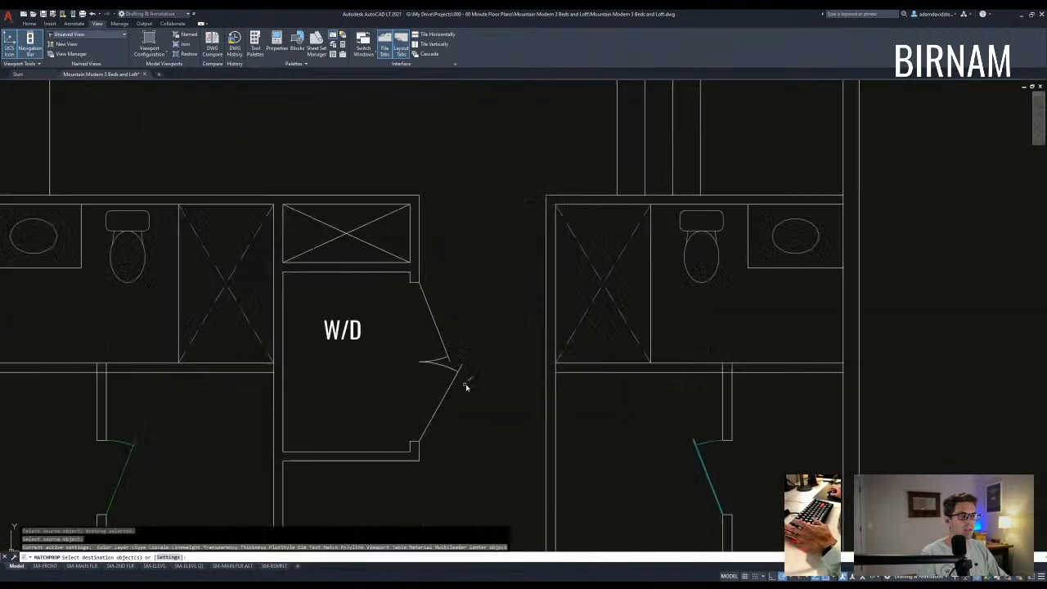
{"action": "scroll", "coordinate": [477, 329], "scroll_direction": "down", "scroll_amount": 5}
{"action": "key", "text": "Escape"}
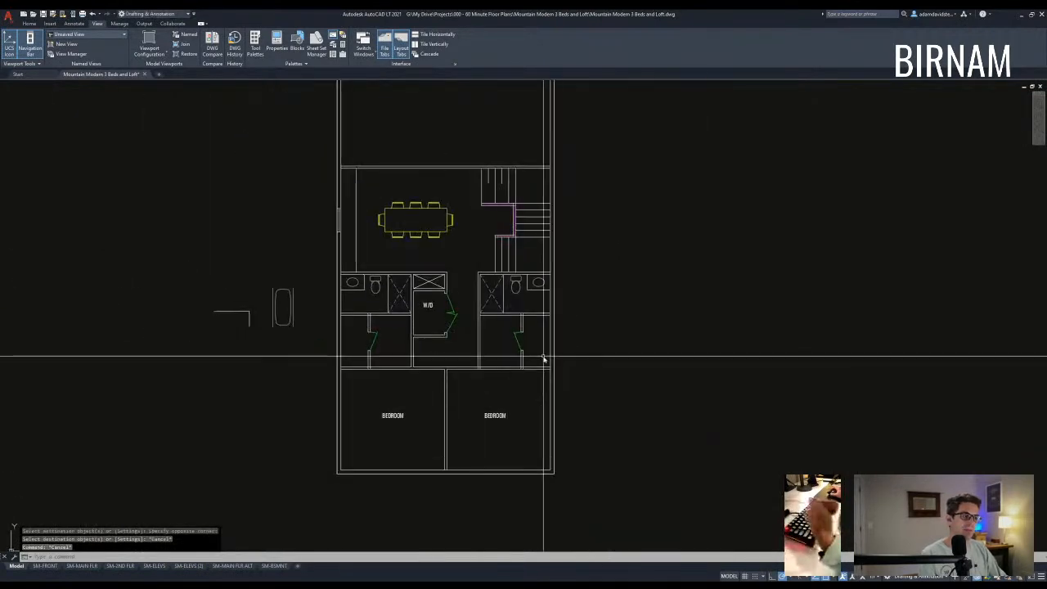
{"action": "scroll", "coordinate": [523, 372], "scroll_direction": "up", "scroll_amount": 5}
{"action": "scroll", "coordinate": [507, 353], "scroll_direction": "down", "scroll_amount": 3}
{"action": "key", "text": "Escape"}
{"action": "key", "text": "Escape"}
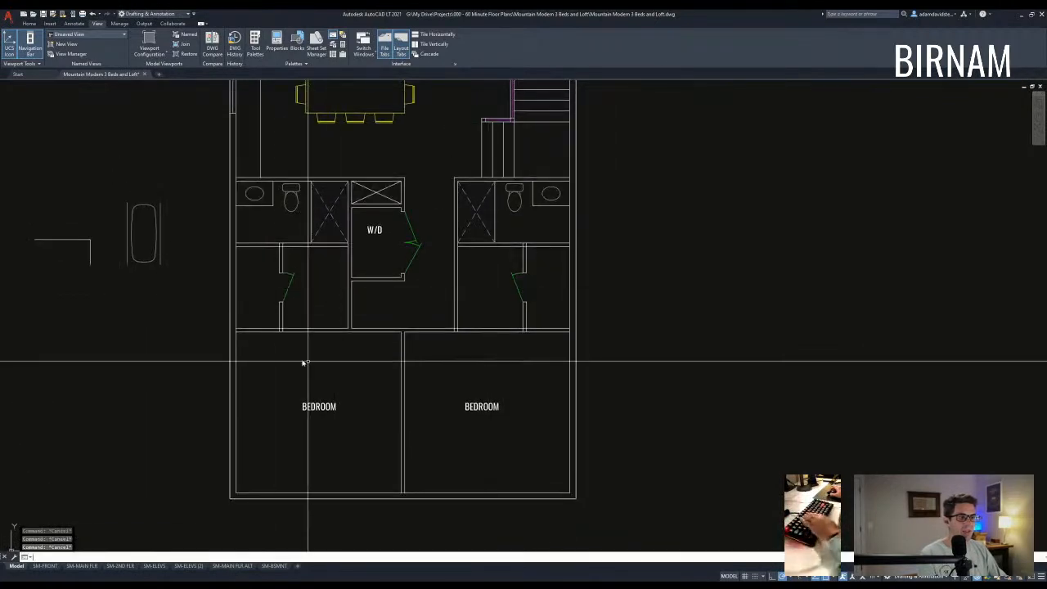
{"action": "scroll", "coordinate": [302, 362], "scroll_direction": "down", "scroll_amount": 5}
{"action": "scroll", "coordinate": [393, 358], "scroll_direction": "up", "scroll_amount": 5}
{"action": "scroll", "coordinate": [414, 296], "scroll_direction": "up", "scroll_amount": 3}
{"action": "scroll", "coordinate": [409, 297], "scroll_direction": "down", "scroll_amount": 5}
{"action": "key", "text": "Escape"}
{"action": "scroll", "coordinate": [401, 299], "scroll_direction": "up", "scroll_amount": 2}
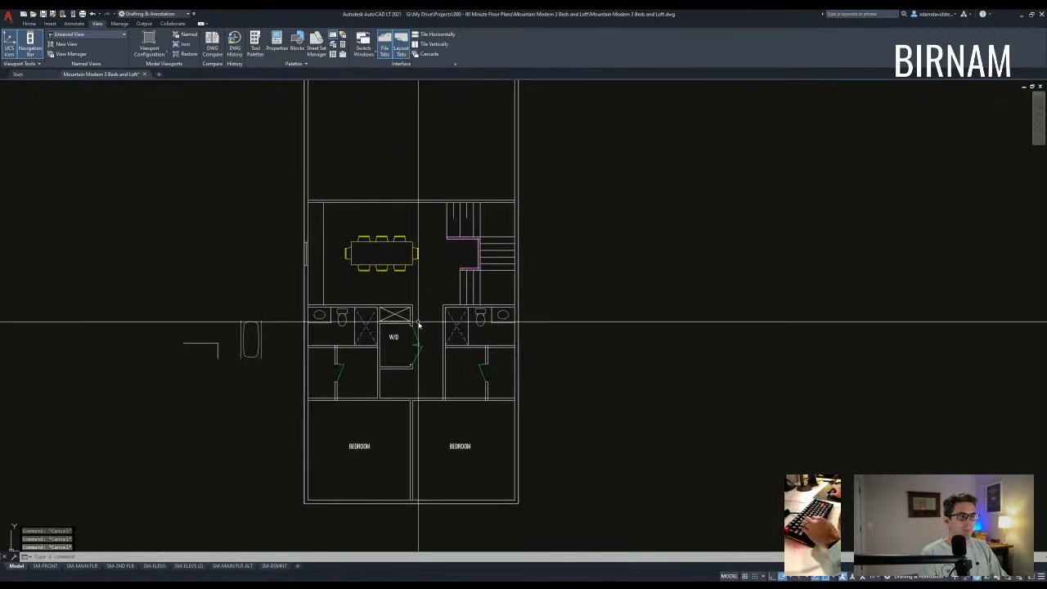
{"action": "middle_click_drag", "start_coordinate": [418, 322], "coordinate": [423, 357]}
{"action": "left_click", "coordinate": [322, 332]}
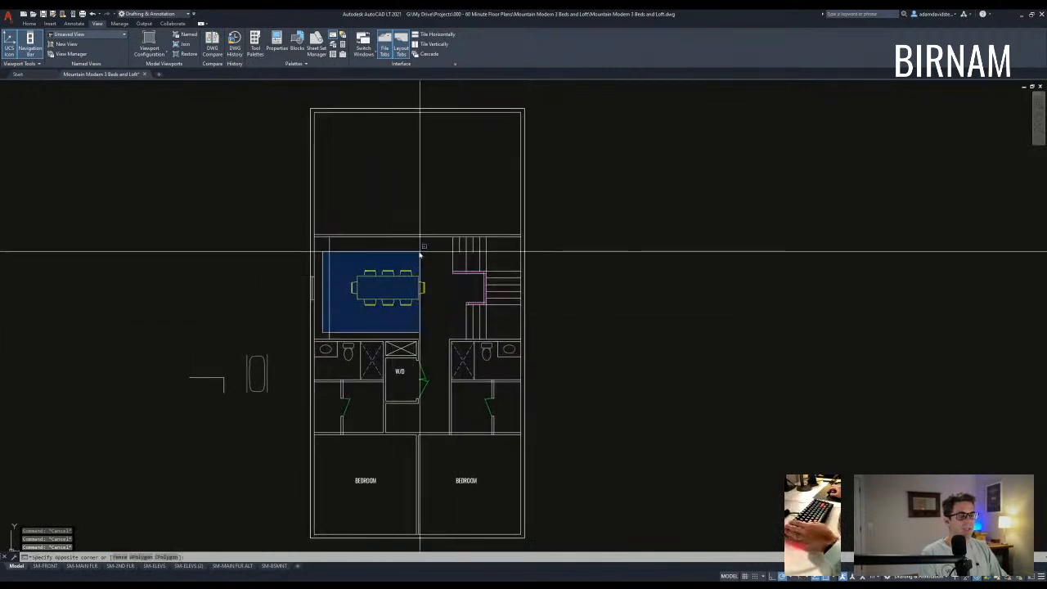
{"action": "key", "text": "Escape"}
{"action": "left_click", "coordinate": [305, 344]}
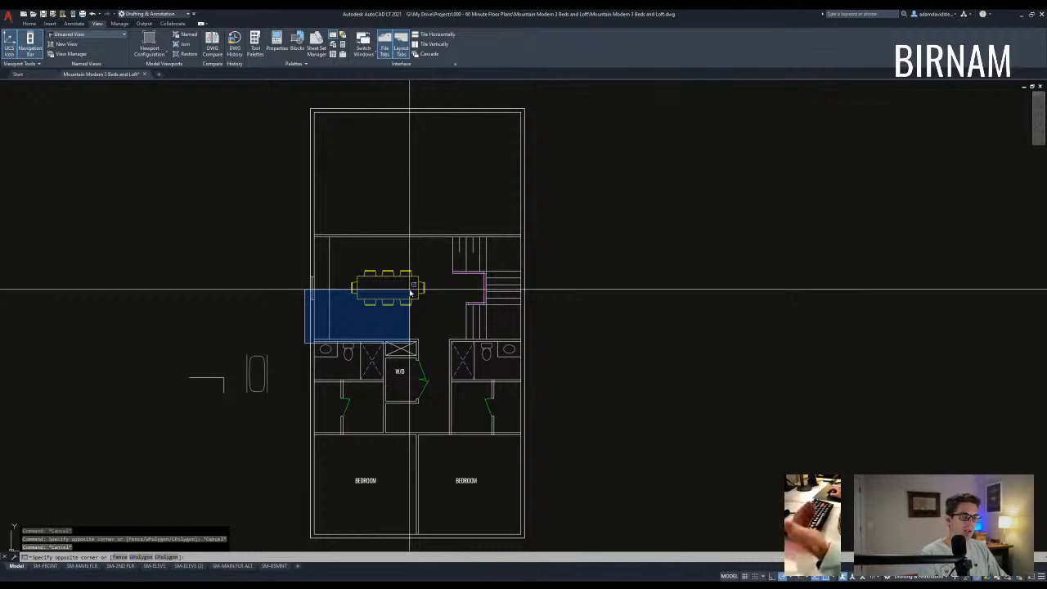
{"action": "key", "text": "Escape"}
{"action": "left_click", "coordinate": [301, 232]}
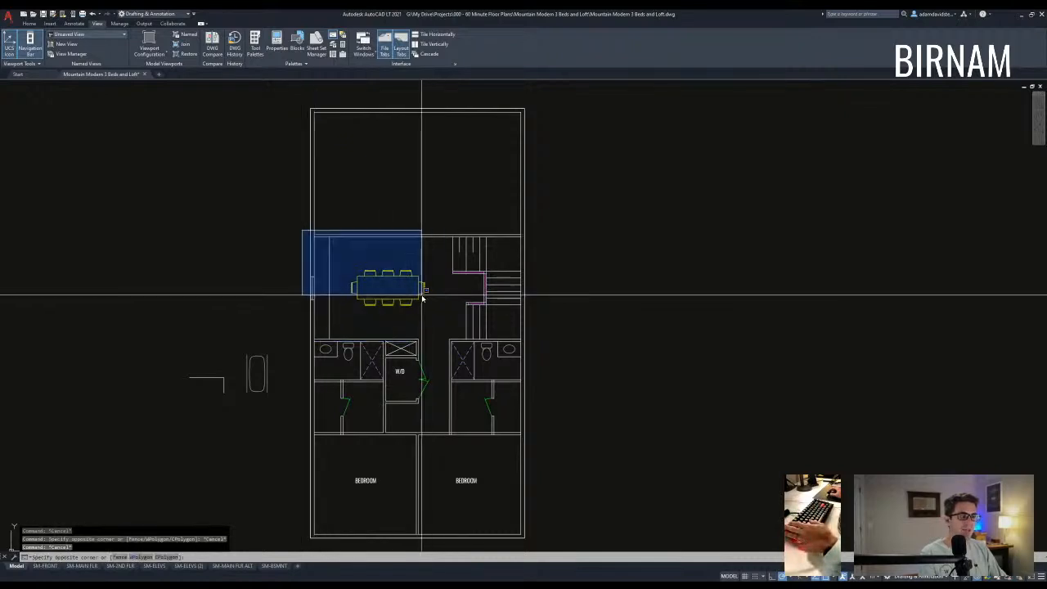
{"action": "key", "text": "Escape"}
{"action": "scroll", "coordinate": [458, 292], "scroll_direction": "down", "scroll_amount": 2}
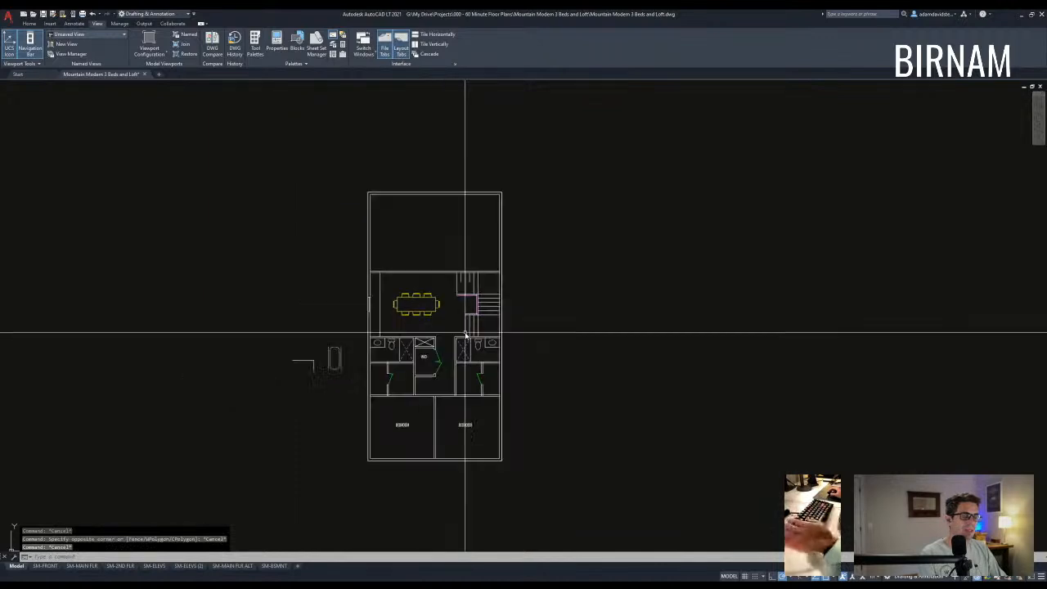
{"action": "scroll", "coordinate": [457, 292], "scroll_direction": "up", "scroll_amount": 8}
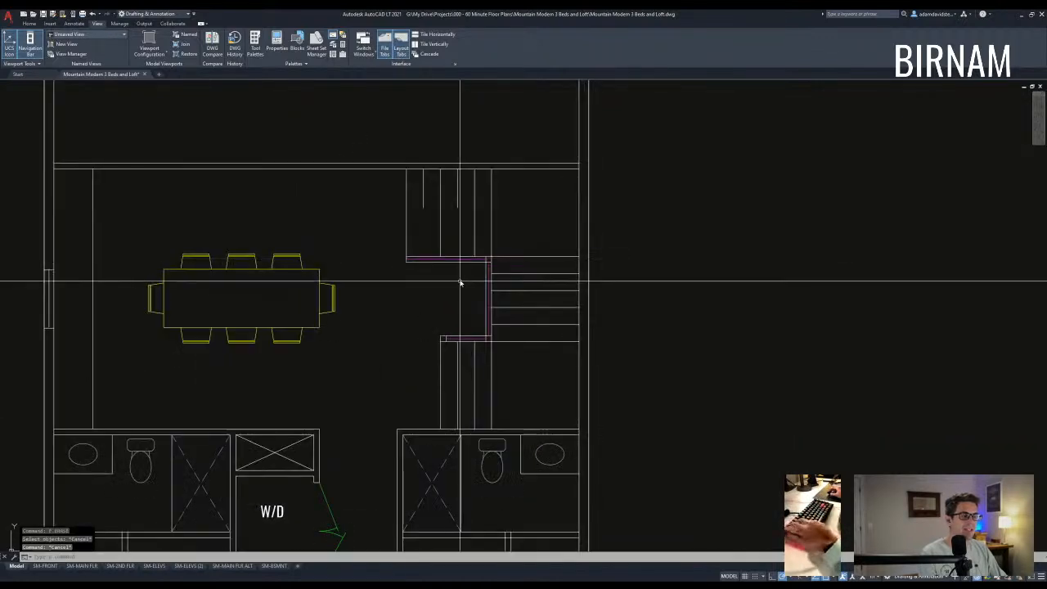
- Restore the removed vertical stair wall line and erase the short line beside the stairs
{"action": "scroll", "coordinate": [458, 270], "scroll_direction": "down", "scroll_amount": 3}
{"action": "scroll", "coordinate": [442, 262], "scroll_direction": "up", "scroll_amount": 3}
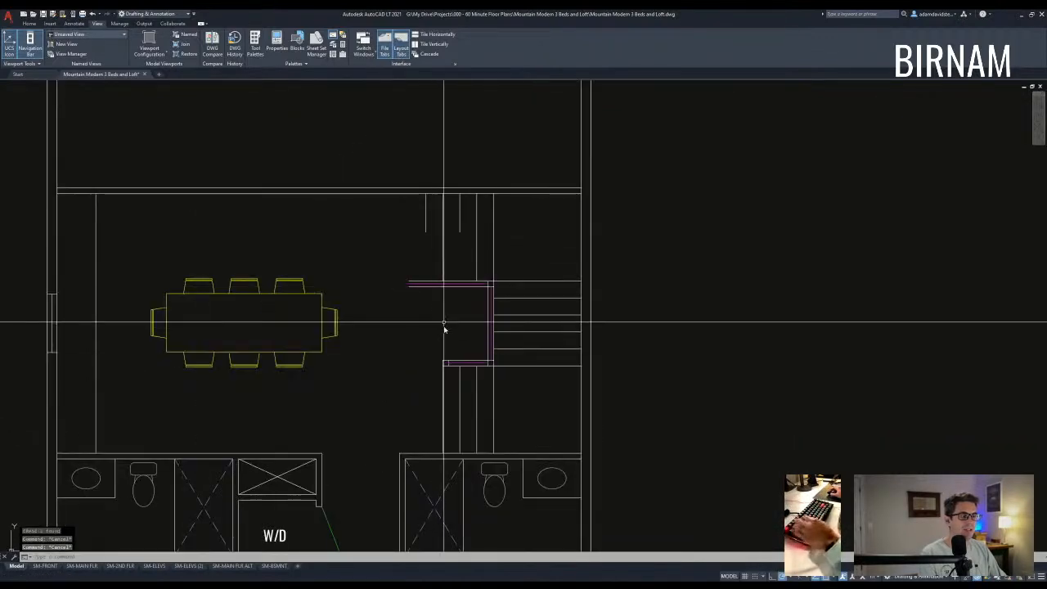
{"action": "key", "text": "ctrl+z"}
{"action": "left_click", "coordinate": [426, 214]}
{"action": "type", "text": "e"}
{"action": "key", "text": "space"}
- Stretch the stair wall end up alongside the stairs
{"action": "type", "text": "st"}
{"action": "key", "text": "space"}
{"action": "left_click", "coordinate": [427, 312]}
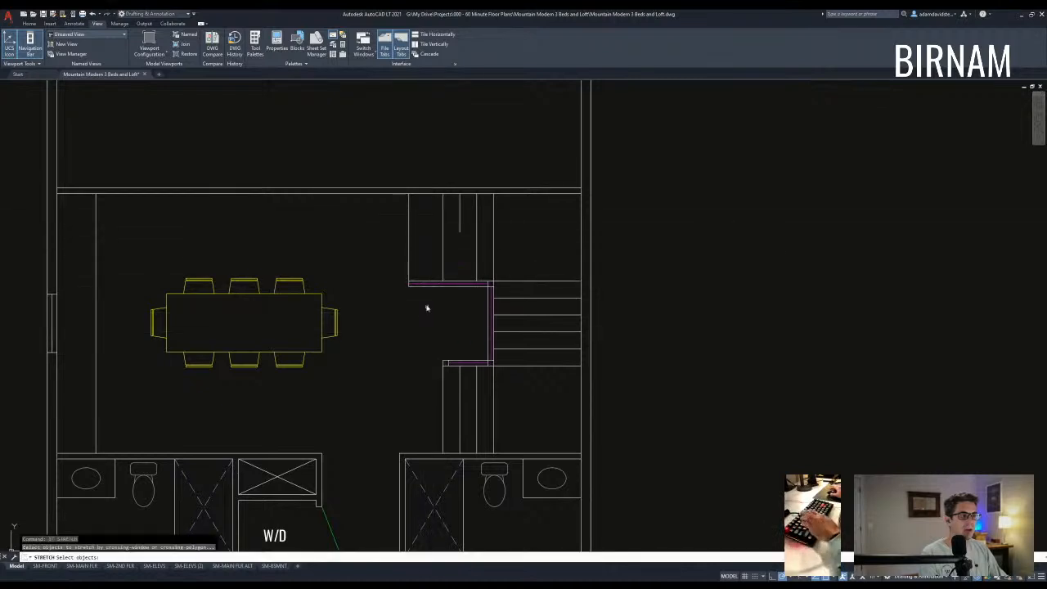
{"action": "left_click", "coordinate": [399, 181]}
{"action": "key", "text": "space"}
{"action": "left_click", "coordinate": [442, 194]}
{"action": "left_click", "coordinate": [459, 196]}
- Extend the two wall lines to the chosen boundary line
{"action": "type", "text": "ex"}
{"action": "key", "text": "space"}
{"action": "left_click", "coordinate": [479, 303]}
{"action": "left_click", "coordinate": [463, 252]}
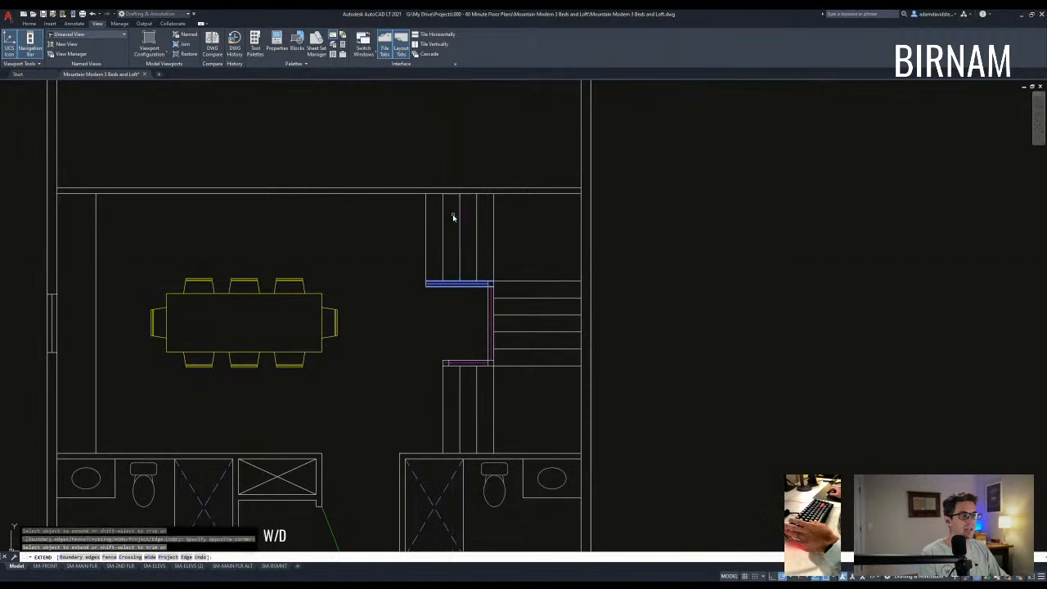
{"action": "left_click", "coordinate": [453, 215]}
{"action": "key", "text": "space"}
{"action": "scroll", "coordinate": [435, 309], "scroll_direction": "up", "scroll_amount": 2}
- Copy the leftmost stair line to a new position beside it
{"action": "left_click", "coordinate": [431, 224]}
{"action": "left_click", "coordinate": [414, 236]}
{"action": "type", "text": "co"}
{"action": "key", "text": "space"}
{"action": "left_click", "coordinate": [391, 226]}
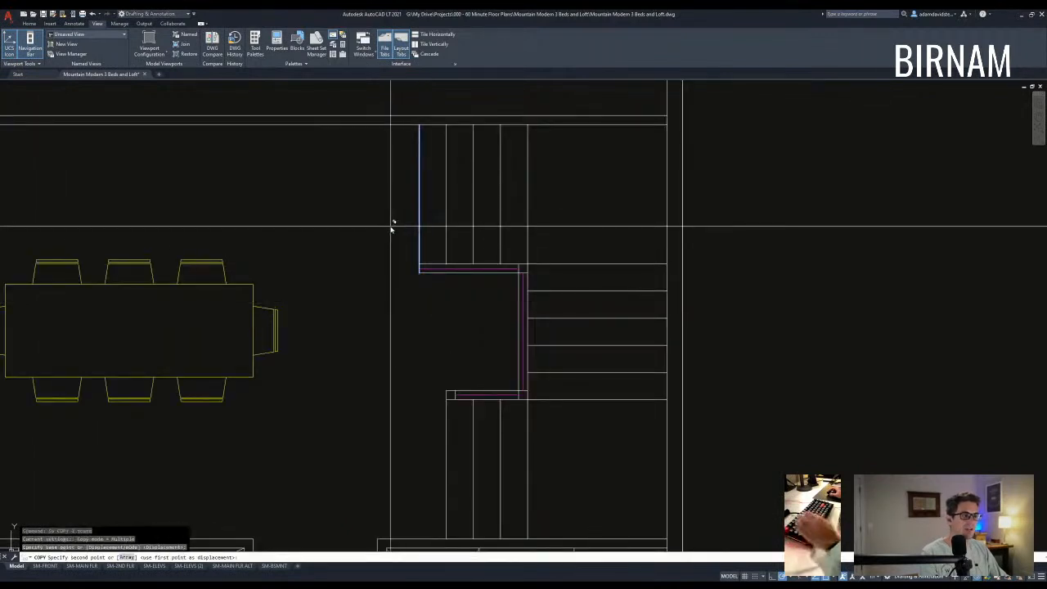
{"action": "key", "text": "space"}
{"action": "scroll", "coordinate": [439, 263], "scroll_direction": "up", "scroll_amount": 2}
- Start a trim at the wall corner with five cutting edges, then cancel it
{"action": "type", "text": "tr"}
{"action": "key", "text": "space"}
{"action": "left_click", "coordinate": [432, 296]}
{"action": "left_click", "coordinate": [400, 257]}
{"action": "key", "text": "space"}
{"action": "scroll", "coordinate": [408, 271], "scroll_direction": "up", "scroll_amount": 2}
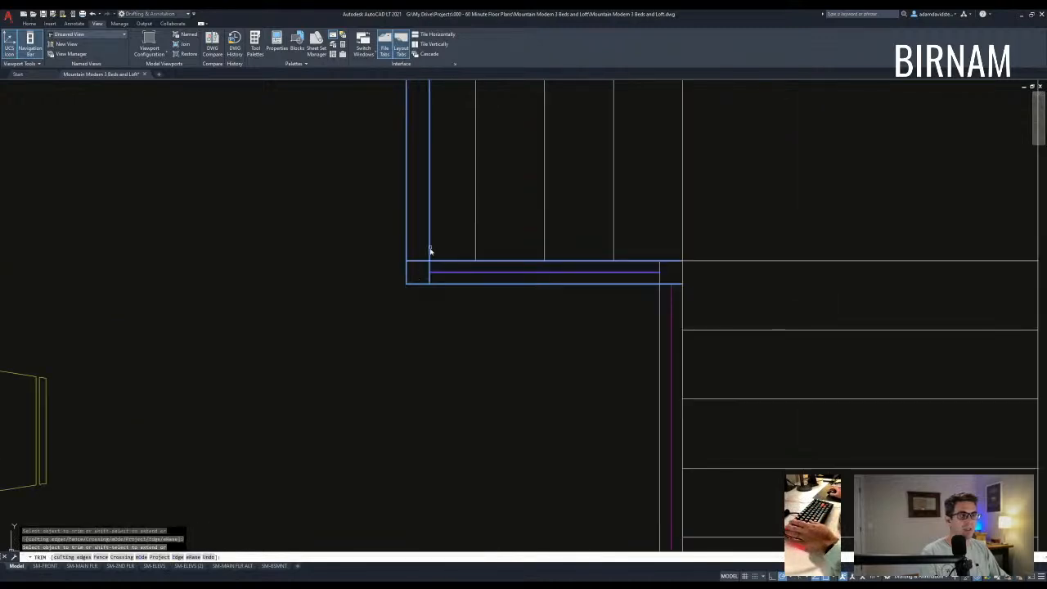
{"action": "key", "text": "Escape"}
{"action": "scroll", "coordinate": [453, 317], "scroll_direction": "down", "scroll_amount": 3}
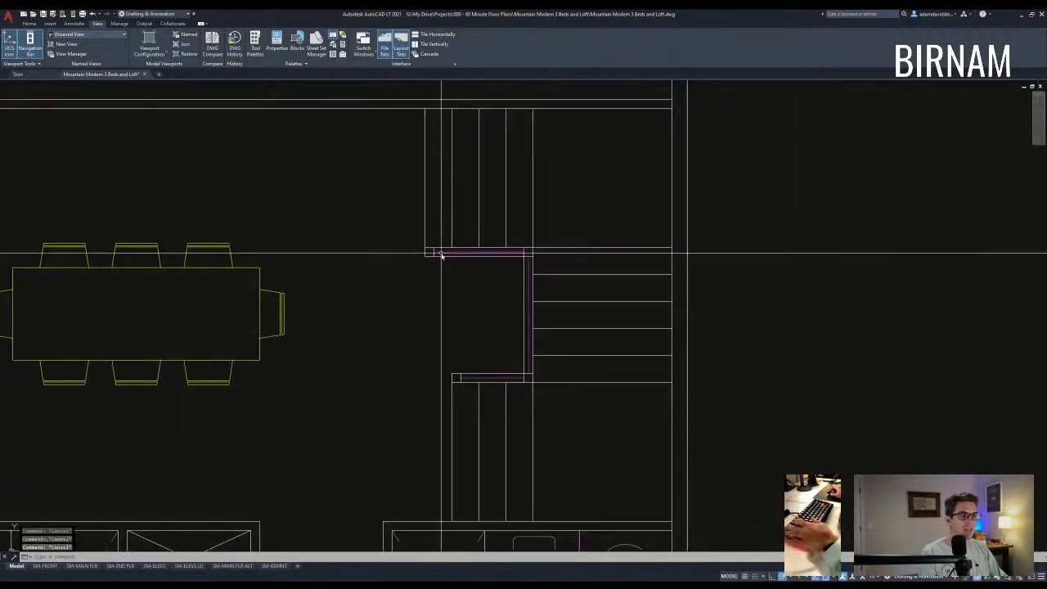
- Draw a vertical wall line from the stair wall corner down to the bathroom wall
{"action": "type", "text": "l"}
{"action": "key", "text": "space"}
{"action": "left_click", "coordinate": [426, 256]}
{"action": "middle_click_drag", "start_coordinate": [432, 350], "coordinate": [433, 277]}
{"action": "scroll", "coordinate": [433, 277], "scroll_direction": "down", "scroll_amount": 2}
{"action": "left_click", "coordinate": [432, 401]}
{"action": "key", "text": "Escape"}
{"action": "key", "text": "Escape"}
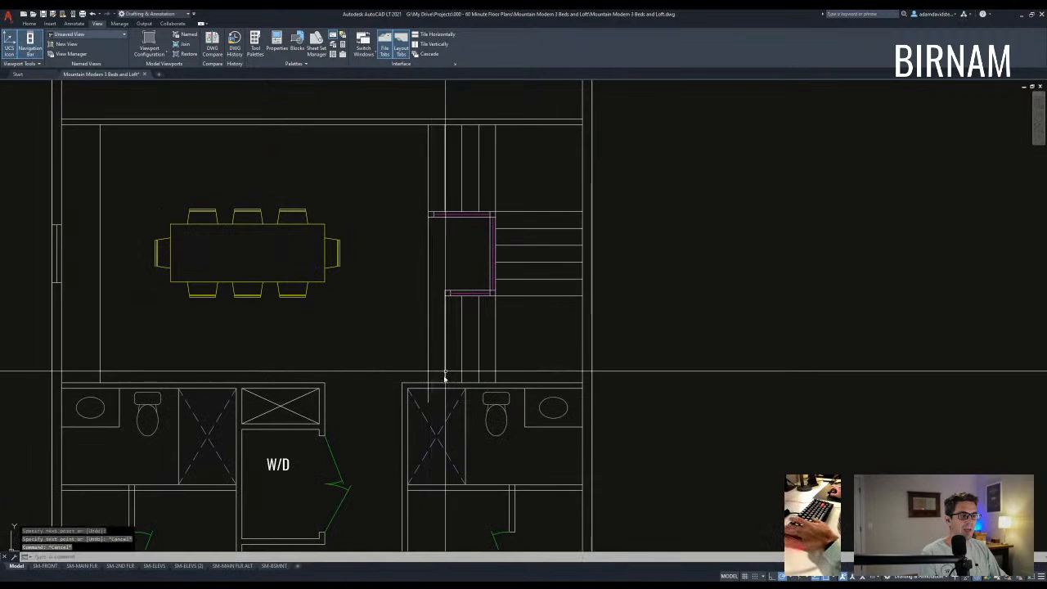
- Stretch the pink stair railing up to its new higher position
{"action": "type", "text": "s"}
{"action": "key", "text": "space"}
{"action": "scroll", "coordinate": [445, 377], "scroll_direction": "up", "scroll_amount": 2}
{"action": "left_click", "coordinate": [453, 281]}
{"action": "key", "text": "space"}
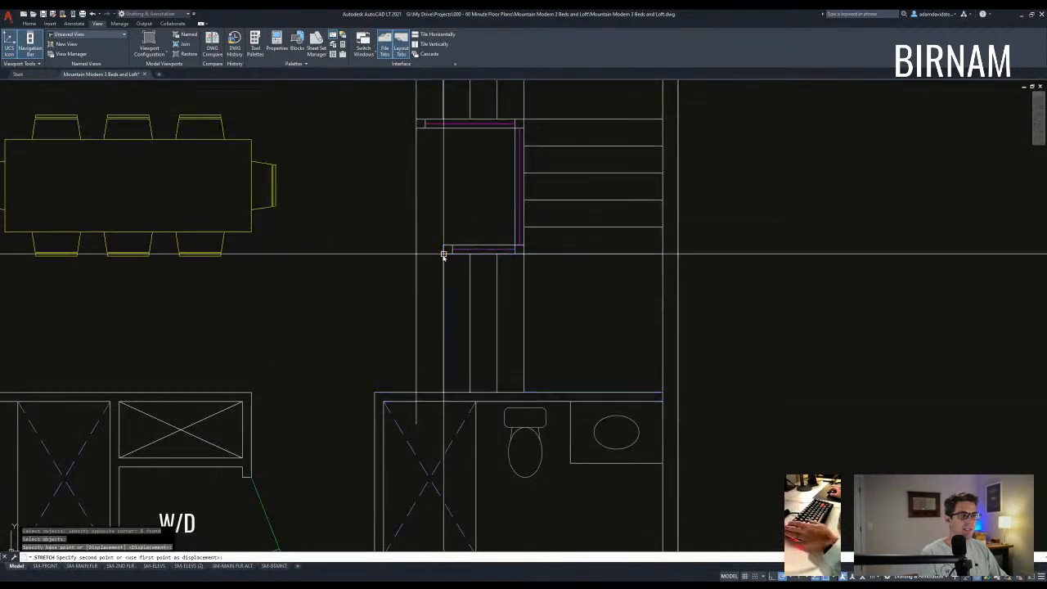
{"action": "left_click", "coordinate": [416, 255]}
{"action": "left_click", "coordinate": [428, 232]}
- Select the old stair wall line for erasing and begin copying a selected line
{"action": "left_click", "coordinate": [395, 212]}
{"action": "type", "text": "e"}
{"action": "left_click", "coordinate": [478, 292]}
{"action": "left_click", "coordinate": [459, 304]}
{"action": "type", "text": "cv"}
{"action": "key", "text": "space"}
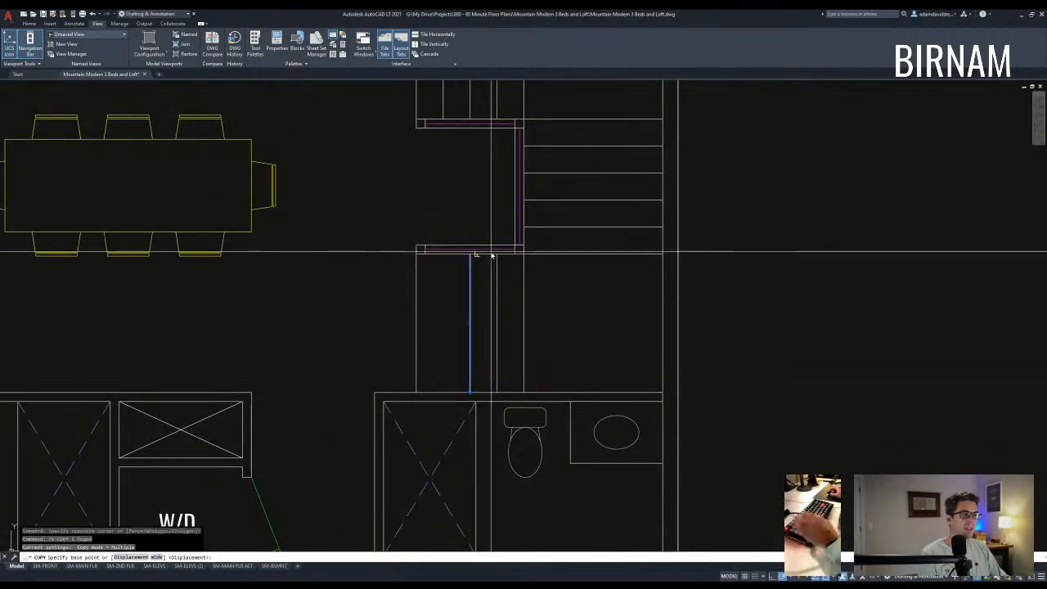
{"action": "scroll", "coordinate": [469, 254], "scroll_direction": "down", "scroll_amount": 5}
- Cancel the pending copy and stray selection windows, shifting the view down and left
{"action": "key", "text": "Escape"}
{"action": "key", "text": "Escape"}
{"action": "key", "text": "Escape"}
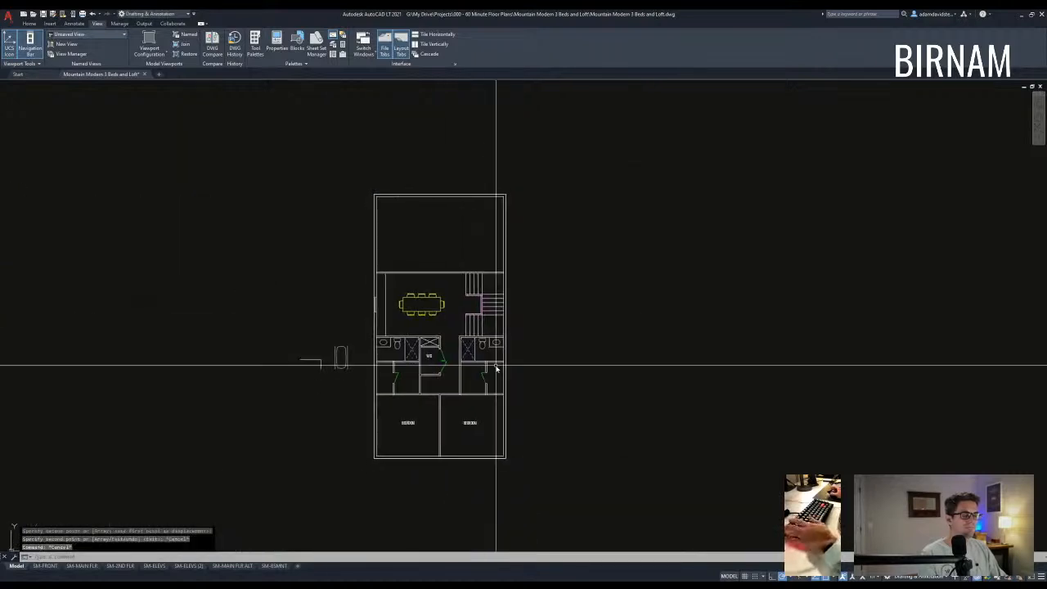
{"action": "scroll", "coordinate": [491, 301], "scroll_direction": "up", "scroll_amount": 3}
{"action": "scroll", "coordinate": [467, 280], "scroll_direction": "up", "scroll_amount": 5}
{"action": "scroll", "coordinate": [486, 210], "scroll_direction": "down", "scroll_amount": 4}
{"action": "left_click", "coordinate": [439, 251]}
{"action": "key", "text": "Escape"}
{"action": "key", "text": "Escape"}
{"action": "left_click", "coordinate": [439, 276]}
{"action": "middle_click_drag", "start_coordinate": [672, 232], "coordinate": [634, 308]}
{"action": "scroll", "coordinate": [580, 362], "scroll_direction": "down", "scroll_amount": 5}
{"action": "key", "text": "Escape"}
{"action": "key", "text": "Escape"}
{"action": "key", "text": "Escape"}
- Clear the remaining selection windows and pan over to the main floor plan with pantry and garage
{"action": "left_click", "coordinate": [418, 213]}
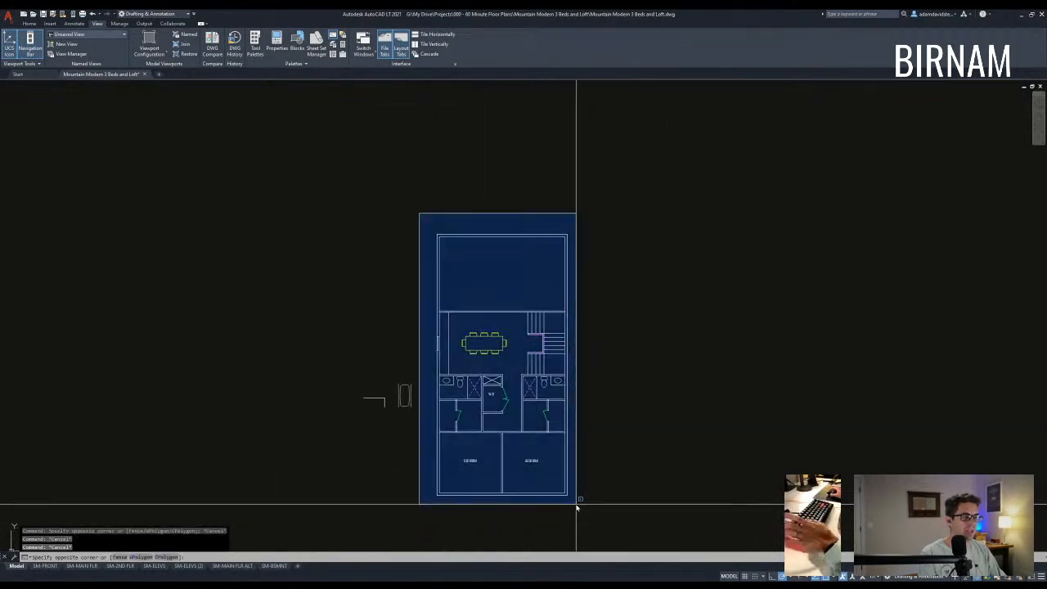
{"action": "key", "text": "Escape"}
{"action": "left_click", "coordinate": [480, 265]}
{"action": "key", "text": "Escape"}
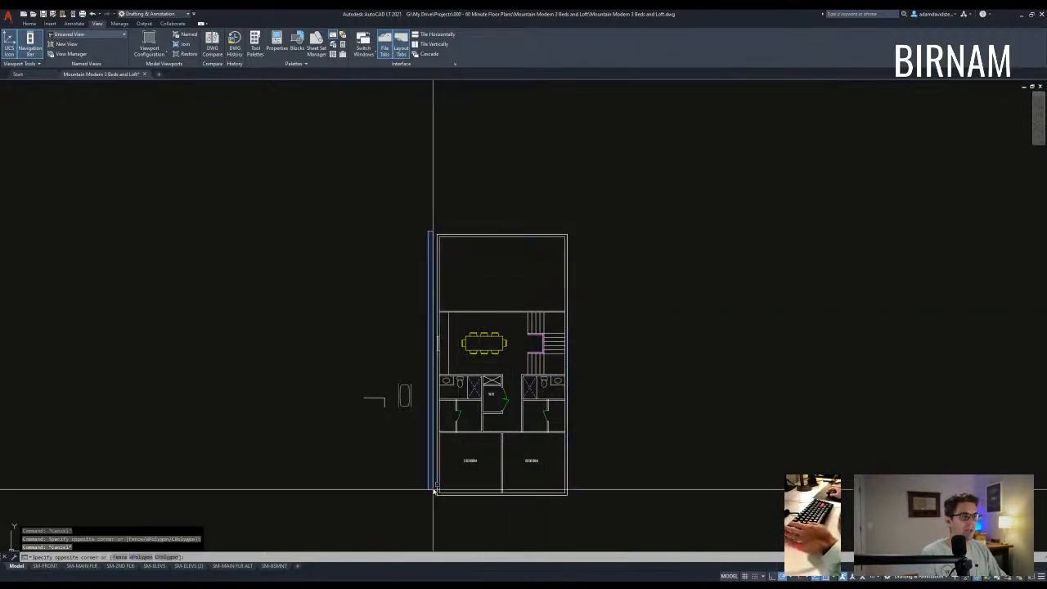
{"action": "key", "text": "Escape"}
{"action": "left_click", "coordinate": [556, 509]}
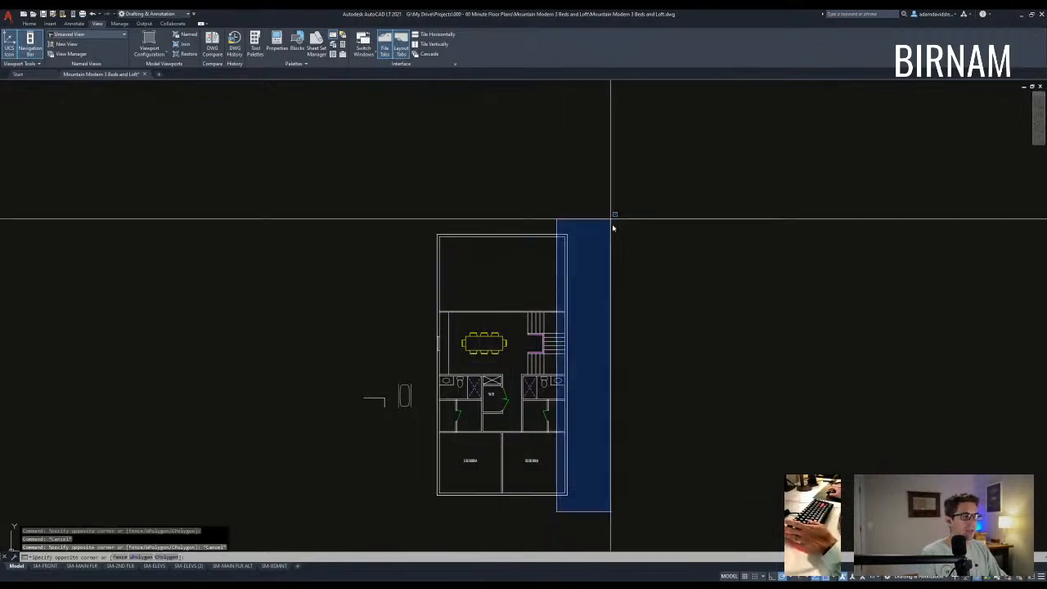
{"action": "key", "text": "Escape"}
{"action": "scroll", "coordinate": [514, 335], "scroll_direction": "down", "scroll_amount": 2}
{"action": "middle_click_drag", "start_coordinate": [513, 342], "coordinate": [488, 193]}
{"action": "key", "text": "Escape"}
- Pan the main floor plan into view and clear the stray rectangle and line commands
{"action": "scroll", "coordinate": [467, 406], "scroll_direction": "up", "scroll_amount": 4}
{"action": "middle_click_drag", "start_coordinate": [467, 406], "coordinate": [468, 332]}
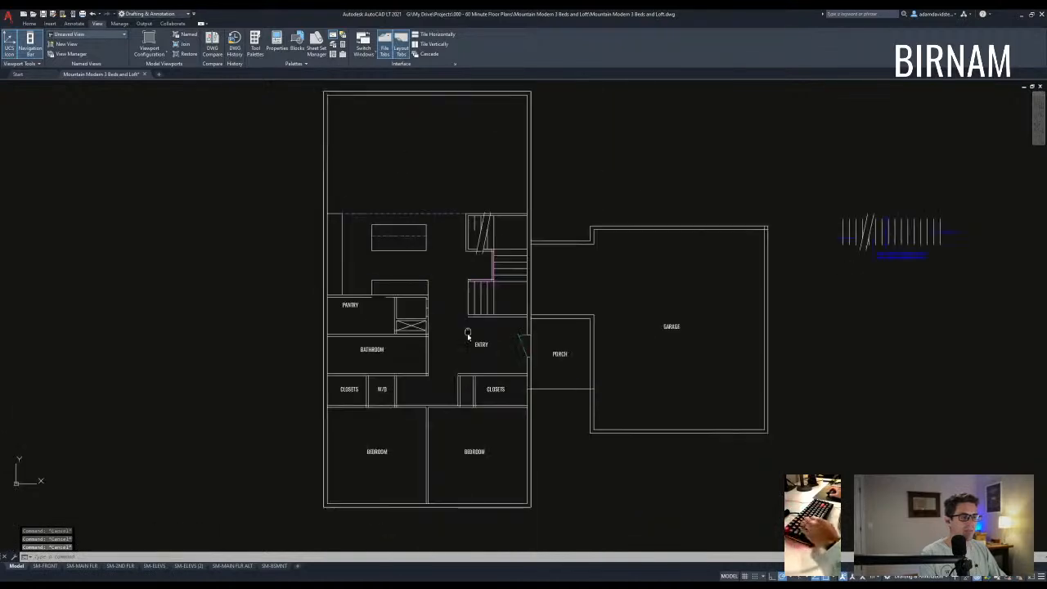
{"action": "middle_click_drag", "start_coordinate": [428, 271], "coordinate": [428, 273]}
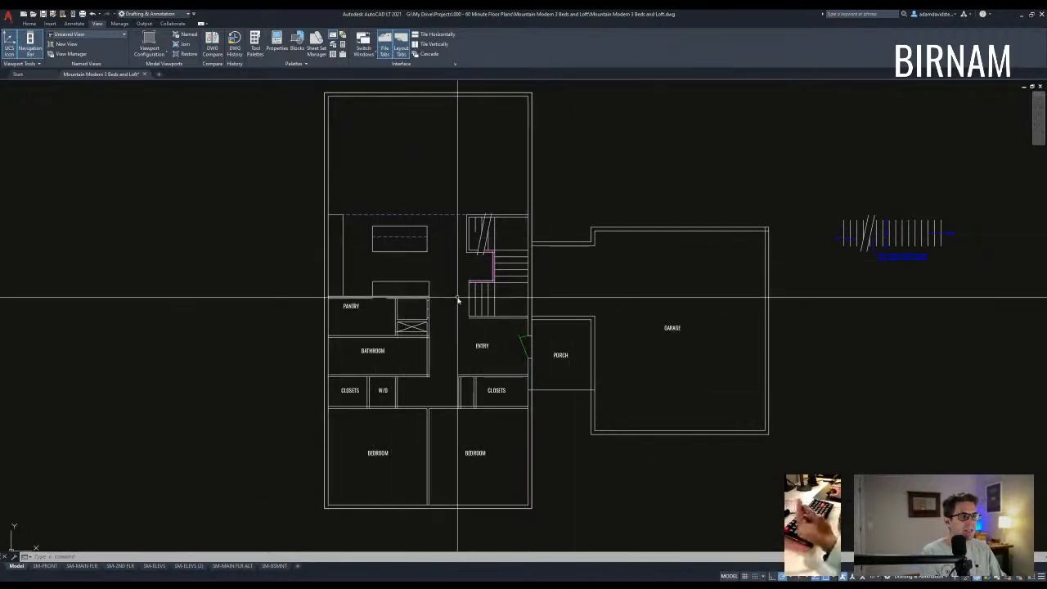
{"action": "middle_click_drag", "start_coordinate": [437, 324], "coordinate": [474, 351]}
{"action": "middle_click_drag", "start_coordinate": [464, 440], "coordinate": [463, 403]}
{"action": "type", "text": "a"}
{"action": "key", "text": "space"}
{"action": "key", "text": "Escape"}
{"action": "type", "text": "rec"}
{"action": "key", "text": "Escape"}
{"action": "type", "text": "a"}
{"action": "key", "text": "space"}
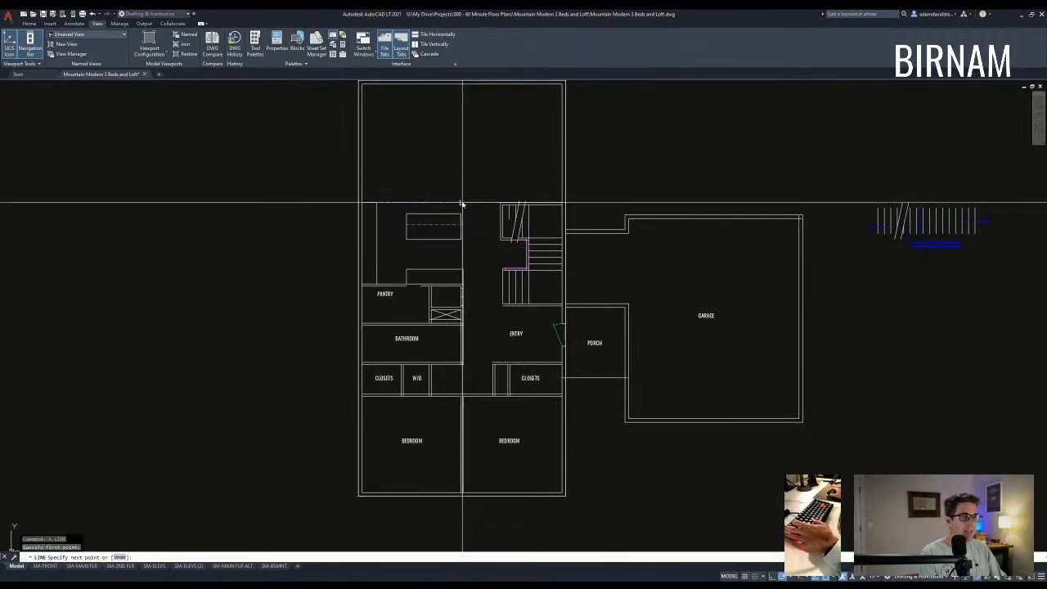
{"action": "key", "text": "Escape"}
{"action": "key", "text": "Escape"}
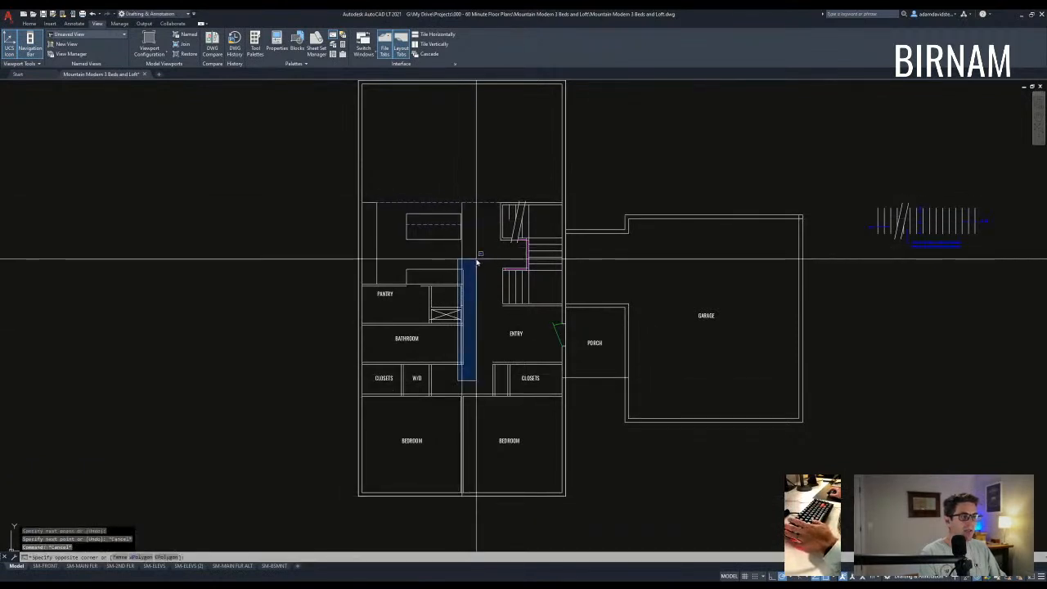
{"action": "key", "text": "Escape"}
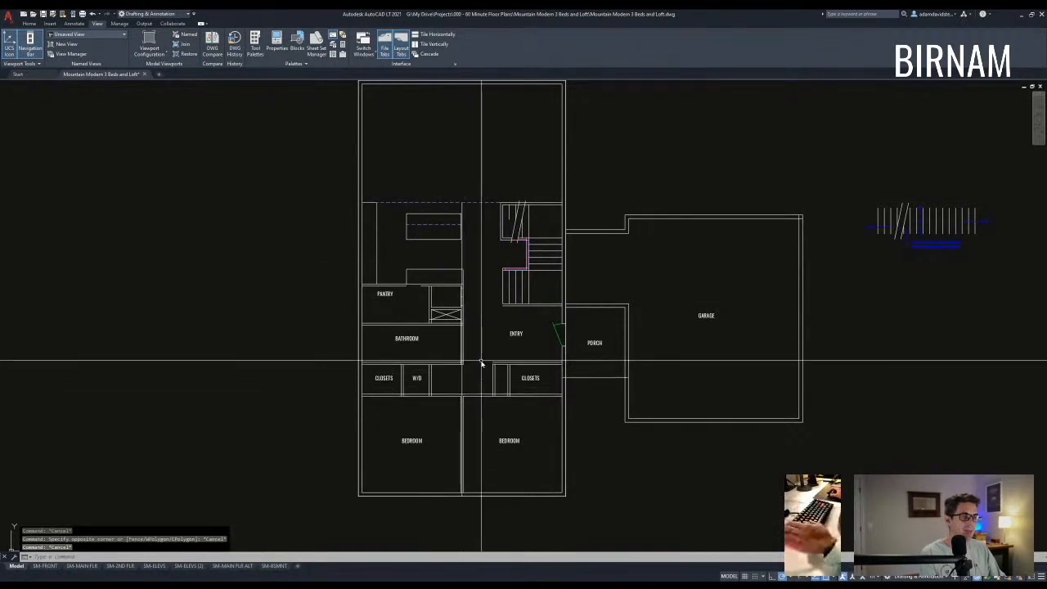
- Extend the vertical wall line beside the entry up to the top wall, then measure to the top-left corner
{"action": "left_click", "coordinate": [463, 207]}
{"action": "left_click", "coordinate": [461, 202]}
{"action": "left_click", "coordinate": [462, 83]}
{"action": "key", "text": "Escape"}
{"action": "key", "text": "Escape"}
{"action": "middle_click_drag", "start_coordinate": [510, 245], "coordinate": [503, 292]}
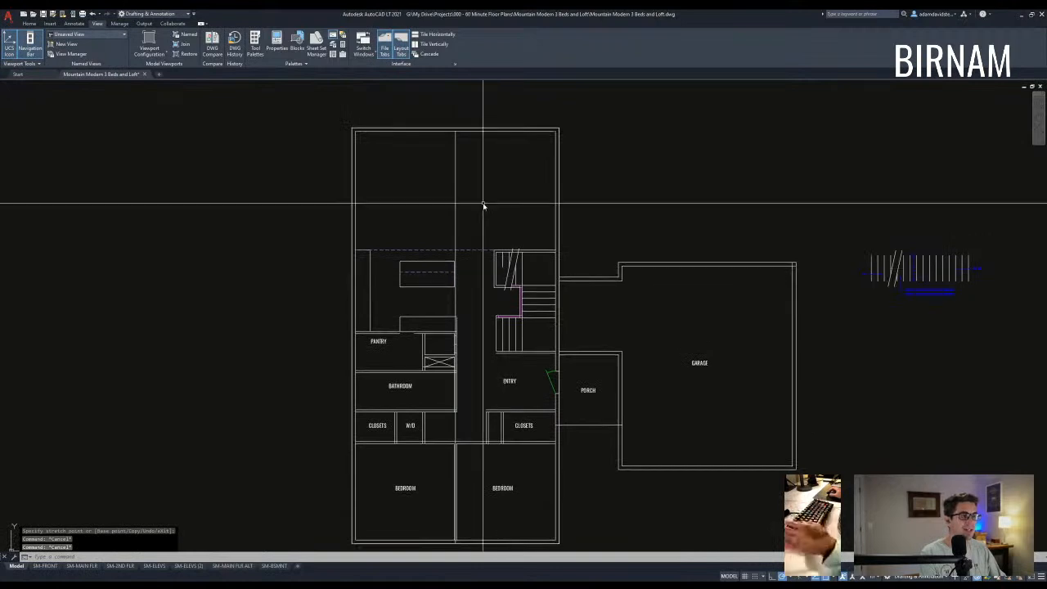
{"action": "middle_click_drag", "start_coordinate": [460, 162], "coordinate": [467, 203]}
{"action": "type", "text": "di"}
{"action": "key", "text": "Return"}
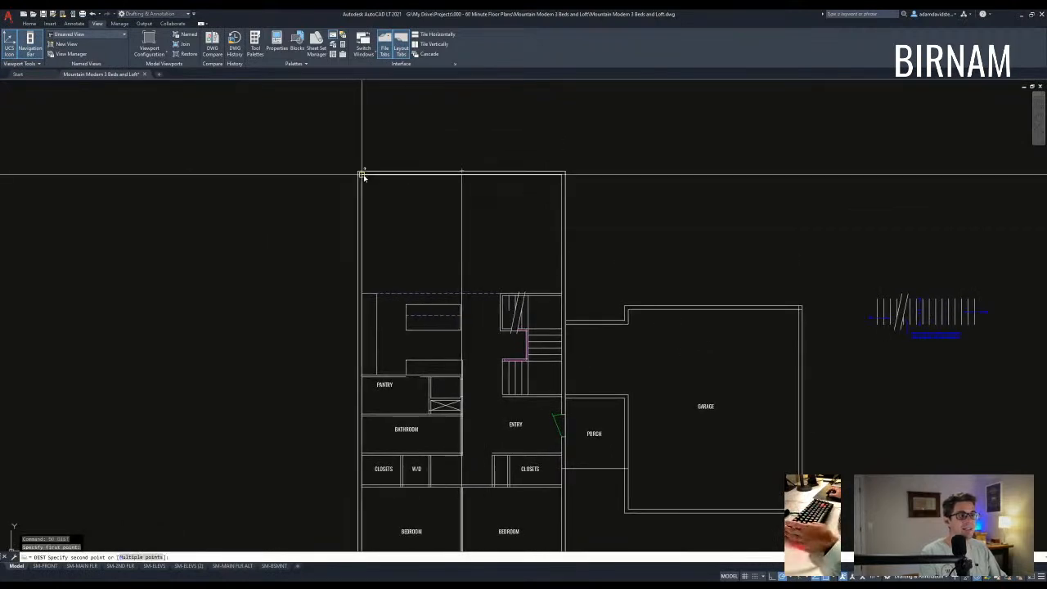
{"action": "left_click", "coordinate": [363, 174]}
- Erase the extra vertical centre line
{"action": "left_click", "coordinate": [460, 250]}
{"action": "type", "text": "e"}
{"action": "key", "text": "Return"}
{"action": "key", "text": "Escape"}
{"action": "scroll", "coordinate": [521, 376], "scroll_direction": "down", "scroll_amount": 2}
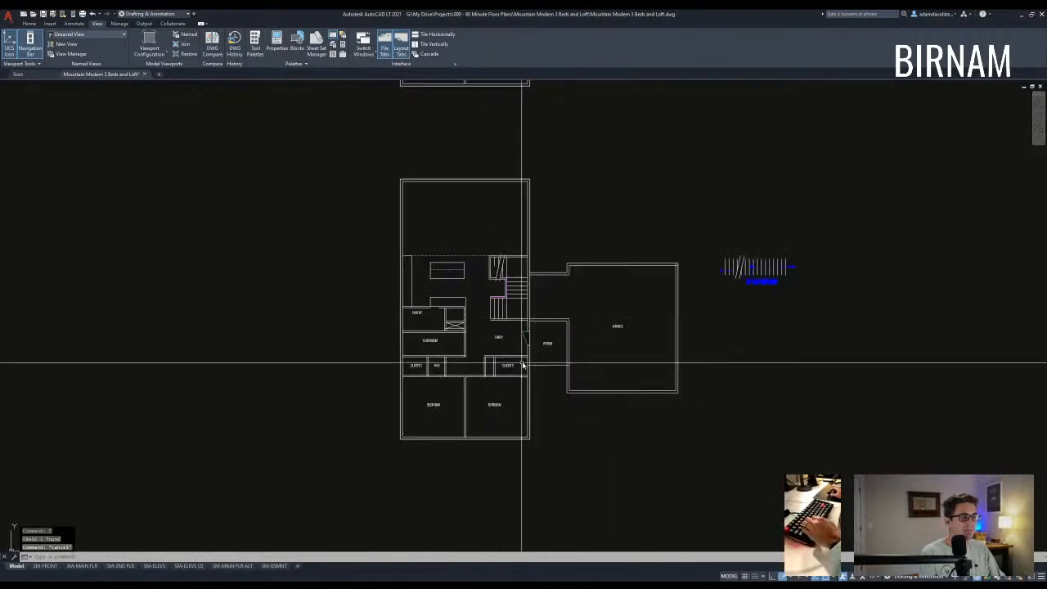
{"action": "scroll", "coordinate": [478, 327], "scroll_direction": "up", "scroll_amount": 5}
- Trim the closet wall to cut a door opening
{"action": "type", "text": "tr"}
{"action": "key", "text": "Return"}
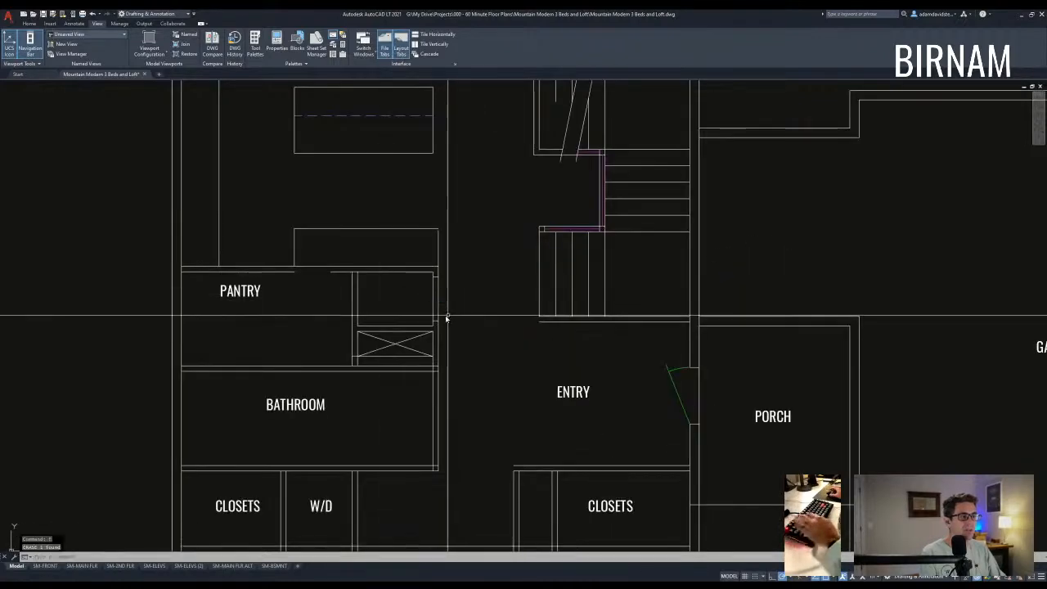
{"action": "left_click", "coordinate": [460, 347]}
{"action": "left_click", "coordinate": [429, 266]}
{"action": "key", "text": "Return"}
{"action": "left_click", "coordinate": [444, 298]}
{"action": "left_click", "coordinate": [418, 293]}
{"action": "key", "text": "Return"}
{"action": "scroll", "coordinate": [440, 317], "scroll_direction": "up", "scroll_amount": 4}
- Draw a circle at the wall corner sized to the door width, plus the door leaf line
{"action": "type", "text": "c"}
{"action": "left_click", "coordinate": [434, 214]}
{"action": "left_click", "coordinate": [435, 326]}
{"action": "type", "text": "l"}
{"action": "left_click", "coordinate": [435, 213]}
{"action": "scroll", "coordinate": [505, 331], "scroll_direction": "up", "scroll_amount": 3}
{"action": "left_click", "coordinate": [494, 325]}
{"action": "key", "text": "Escape"}
{"action": "scroll", "coordinate": [508, 376], "scroll_direction": "down", "scroll_amount": 3}
- Trim the circle down to a door swing arc
{"action": "type", "text": "tr"}
{"action": "left_click", "coordinate": [532, 384]}
{"action": "left_click", "coordinate": [457, 328]}
{"action": "left_click", "coordinate": [406, 338]}
{"action": "key", "text": "space"}
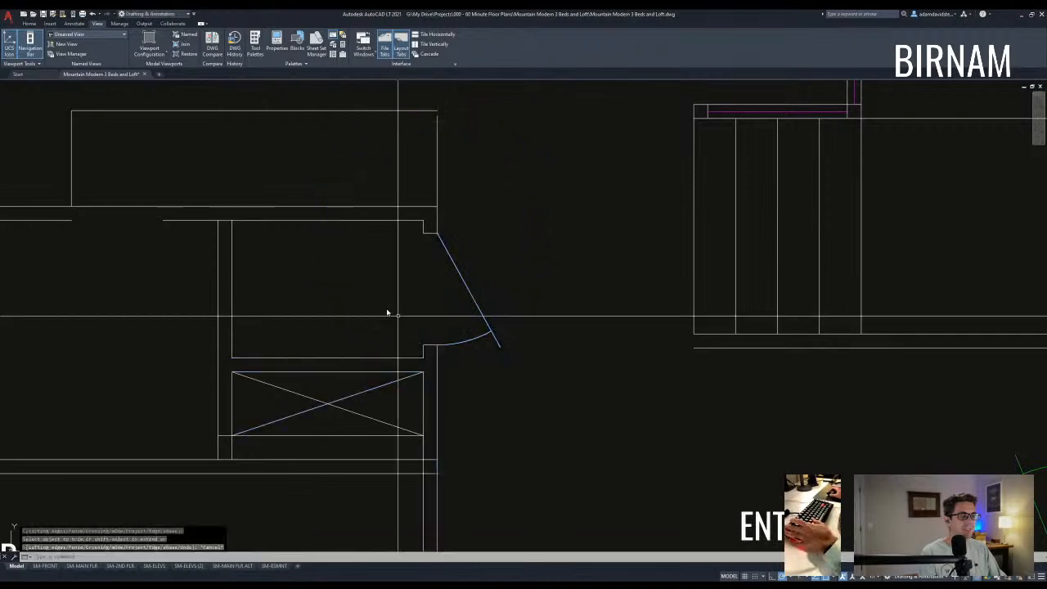
{"action": "scroll", "coordinate": [446, 321], "scroll_direction": "down", "scroll_amount": 6}
- Match the new door's properties to the green entry door
{"action": "type", "text": "m"}
{"action": "left_click", "coordinate": [536, 348]}
{"action": "scroll", "coordinate": [469, 324], "scroll_direction": "up", "scroll_amount": 5}
{"action": "left_click", "coordinate": [441, 348]}
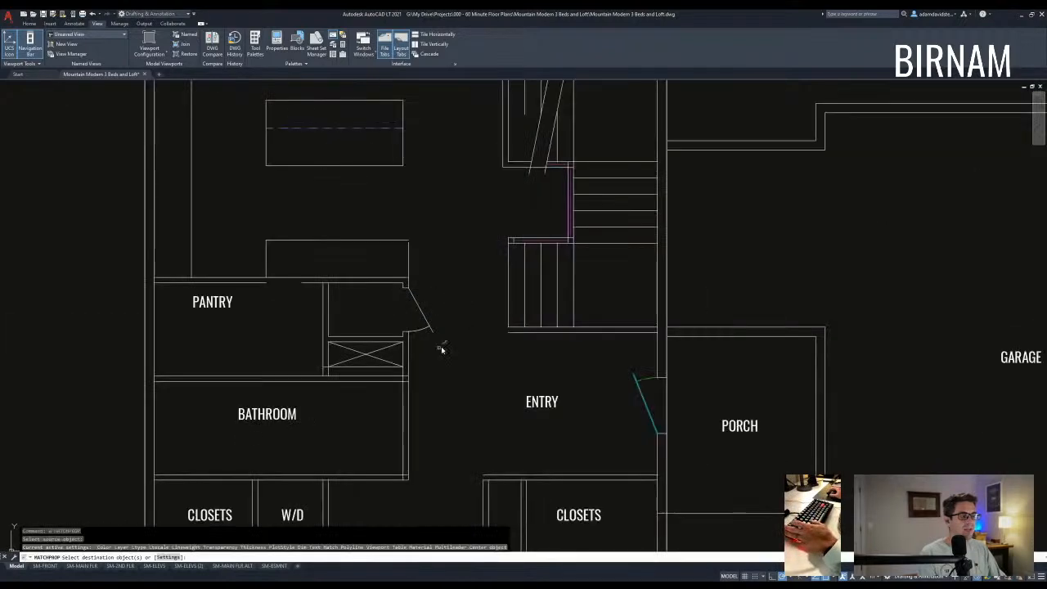
{"action": "left_click", "coordinate": [428, 322]}
{"action": "key", "text": "space"}
{"action": "middle_click_drag", "start_coordinate": [428, 322], "coordinate": [441, 325]}
- Make the closet line magenta by matching it to the stair line
{"action": "type", "text": "ff 1"}
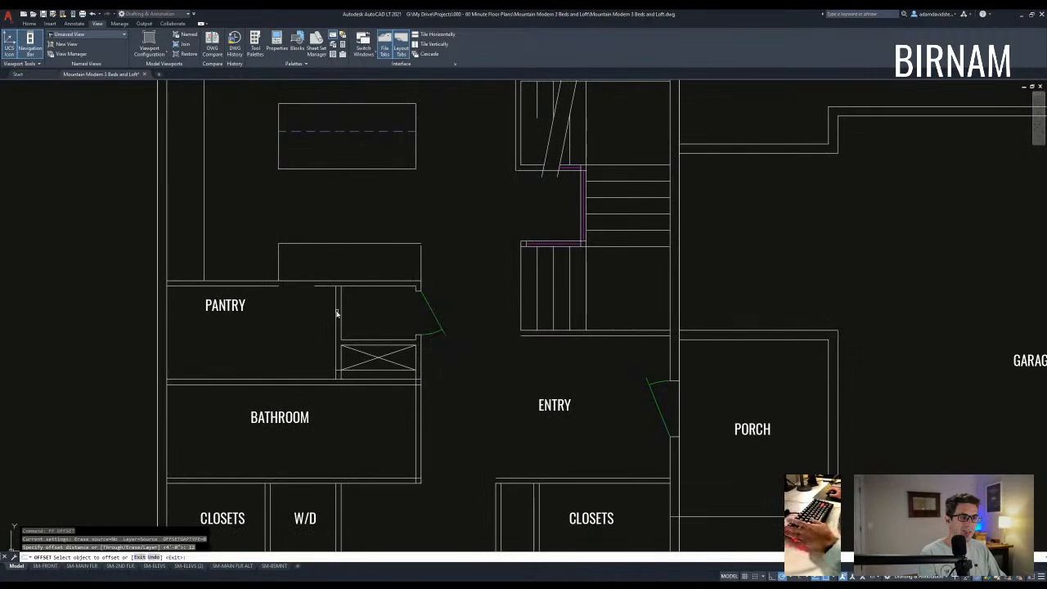
{"action": "key", "text": "Escape"}
{"action": "key", "text": "Escape"}
{"action": "key", "text": "Escape"}
{"action": "scroll", "coordinate": [428, 310], "scroll_direction": "down", "scroll_amount": 6}
{"action": "scroll", "coordinate": [500, 308], "scroll_direction": "up", "scroll_amount": 6}
{"action": "type", "text": "m"}
{"action": "left_click", "coordinate": [484, 286]}
{"action": "scroll", "coordinate": [282, 344], "scroll_direction": "up", "scroll_amount": 5}
{"action": "left_click", "coordinate": [316, 341]}
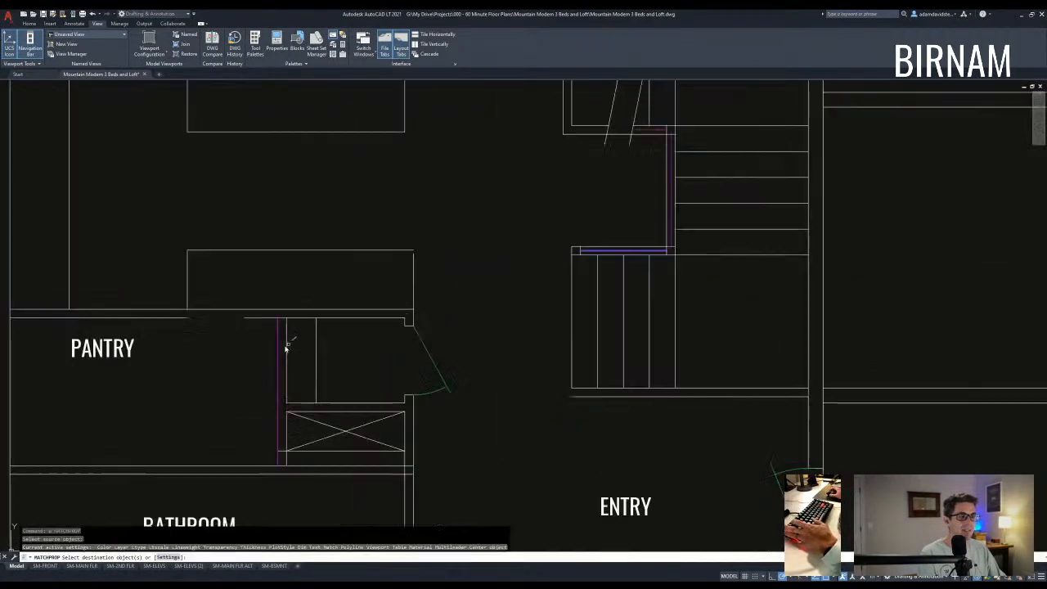
{"action": "key", "text": "space"}
{"action": "middle_click_drag", "start_coordinate": [304, 334], "coordinate": [324, 343]}
- Fillet the pantry line into a clean corner with the wall
{"action": "type", "text": "f"}
{"action": "left_click", "coordinate": [298, 335]}
{"action": "key", "text": "space"}
{"action": "left_click", "coordinate": [194, 327]}
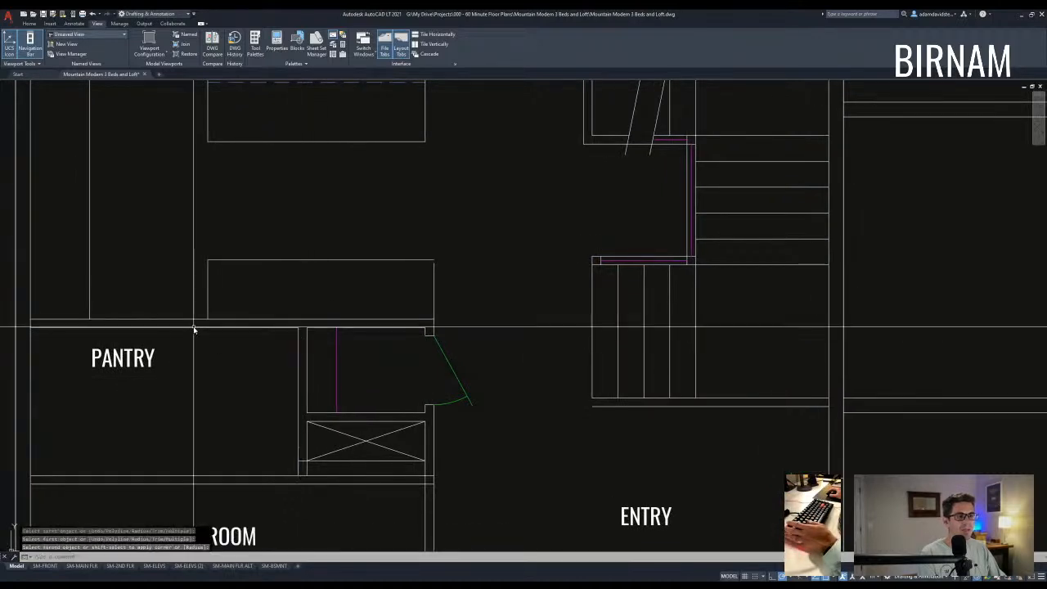
{"action": "middle_click_drag", "start_coordinate": [305, 414], "coordinate": [322, 388]}
- Stretch the closet's lower part down to the wall line
{"action": "type", "text": "tr"}
{"action": "key", "text": "Escape"}
{"action": "key", "text": "Escape"}
{"action": "scroll", "coordinate": [431, 451], "scroll_direction": "up", "scroll_amount": 3}
{"action": "type", "text": "s"}
{"action": "key", "text": "space"}
{"action": "left_click", "coordinate": [490, 435]}
{"action": "left_click", "coordinate": [233, 399]}
{"action": "key", "text": "space"}
{"action": "left_click", "coordinate": [260, 423]}
{"action": "left_click", "coordinate": [261, 446]}
- Erase the overlapping line left below the closet
{"action": "left_click", "coordinate": [233, 467]}
{"action": "left_click", "coordinate": [492, 439]}
{"action": "type", "text": "e"}
{"action": "key", "text": "space"}
- Select the PANTRY label to reposition it
{"action": "scroll", "coordinate": [521, 369], "scroll_direction": "down", "scroll_amount": 2}
{"action": "type", "text": "tr"}
{"action": "key", "text": "space"}
{"action": "key", "text": "space"}
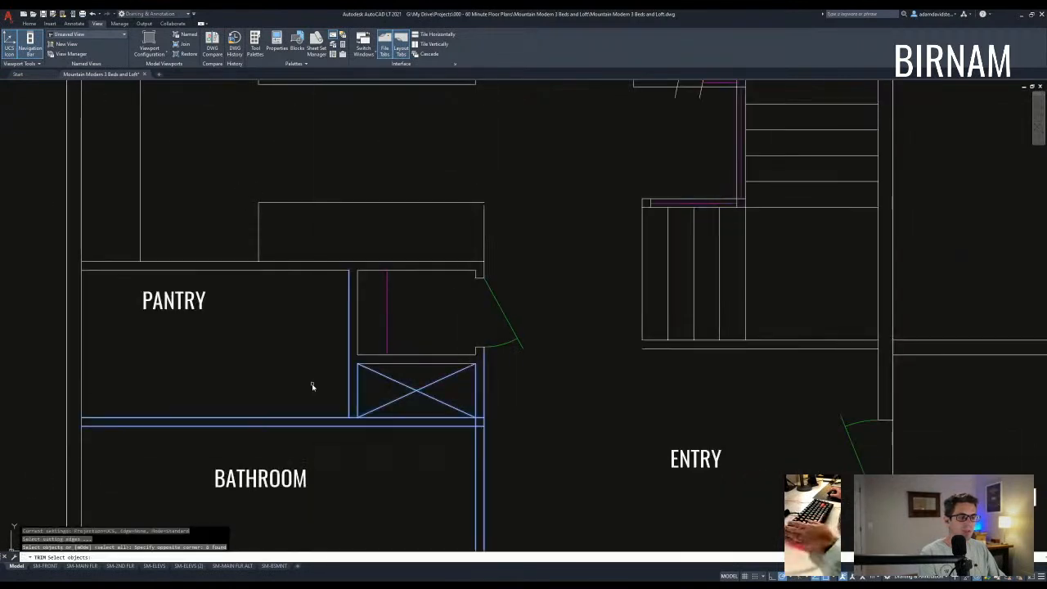
{"action": "scroll", "coordinate": [360, 425], "scroll_direction": "up", "scroll_amount": 4}
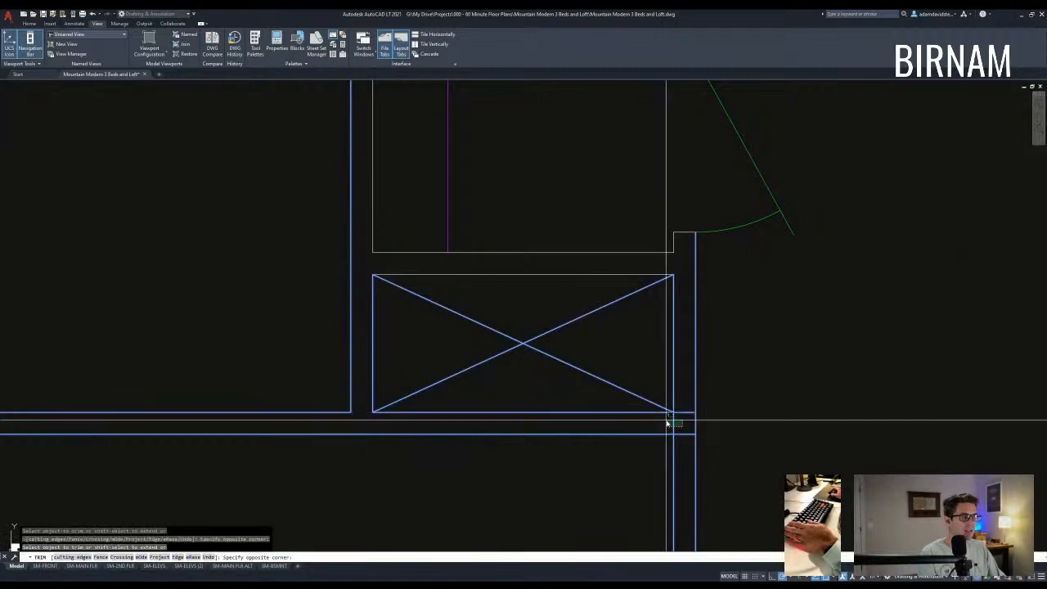
{"action": "key", "text": "Escape"}
{"action": "key", "text": "Escape"}
{"action": "scroll", "coordinate": [584, 442], "scroll_direction": "down", "scroll_amount": 5}
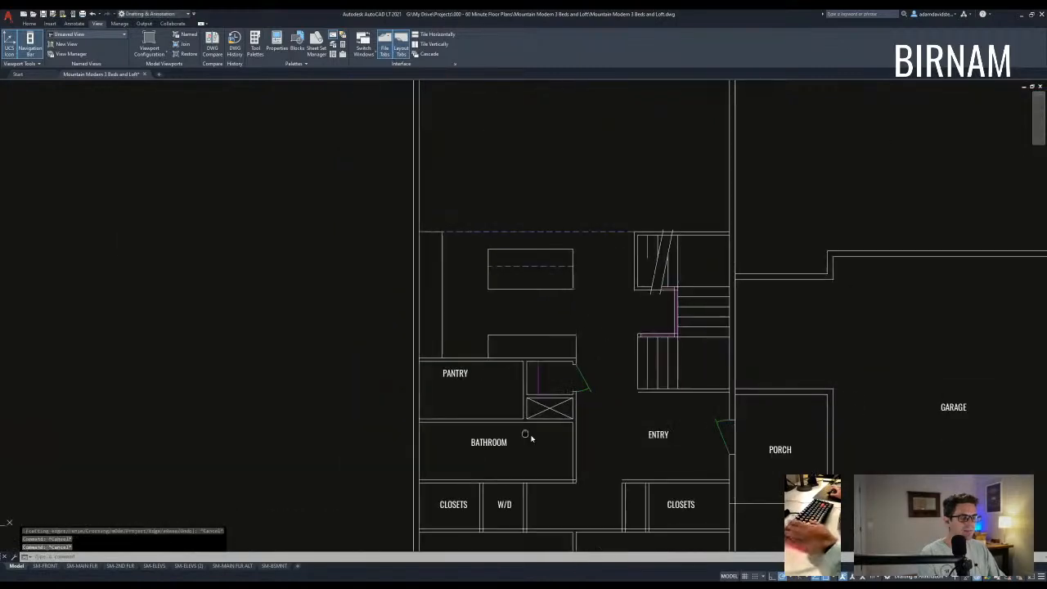
{"action": "scroll", "coordinate": [451, 376], "scroll_direction": "up", "scroll_amount": 4}
{"action": "left_click", "coordinate": [450, 372]}
{"action": "left_click", "coordinate": [401, 321]}
- Move the PANTRY label to the centre of the pantry room
{"action": "key", "text": "space"}
{"action": "left_click", "coordinate": [434, 368]}
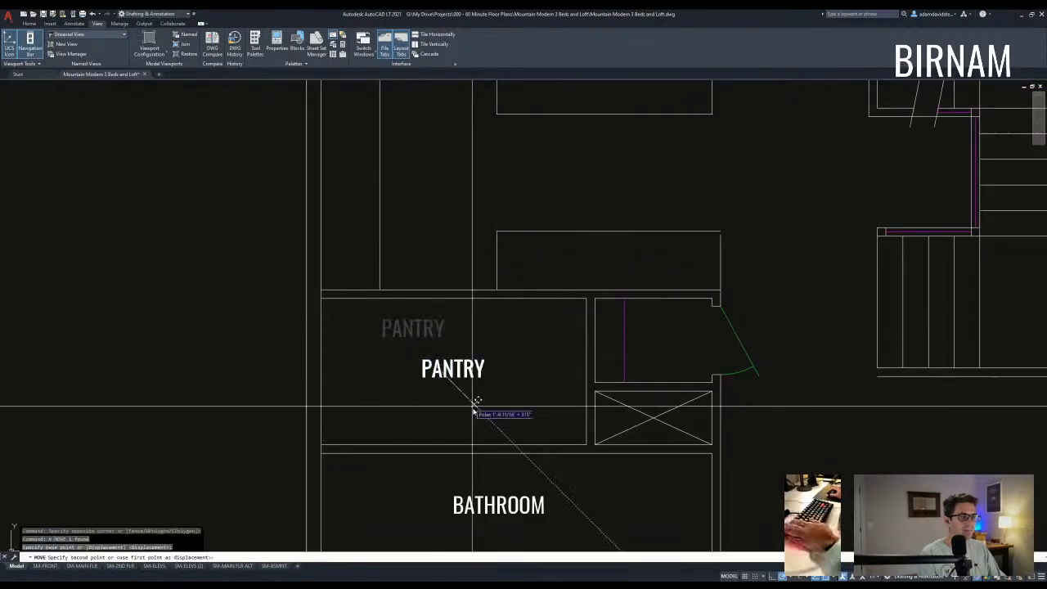
{"action": "left_click", "coordinate": [471, 406]}
{"action": "key", "text": "Escape"}
{"action": "scroll", "coordinate": [473, 404], "scroll_direction": "down", "scroll_amount": 4}
{"action": "middle_click_drag", "start_coordinate": [534, 404], "coordinate": [525, 413]}
{"action": "key", "text": "Escape"}
{"action": "key", "text": "Escape"}
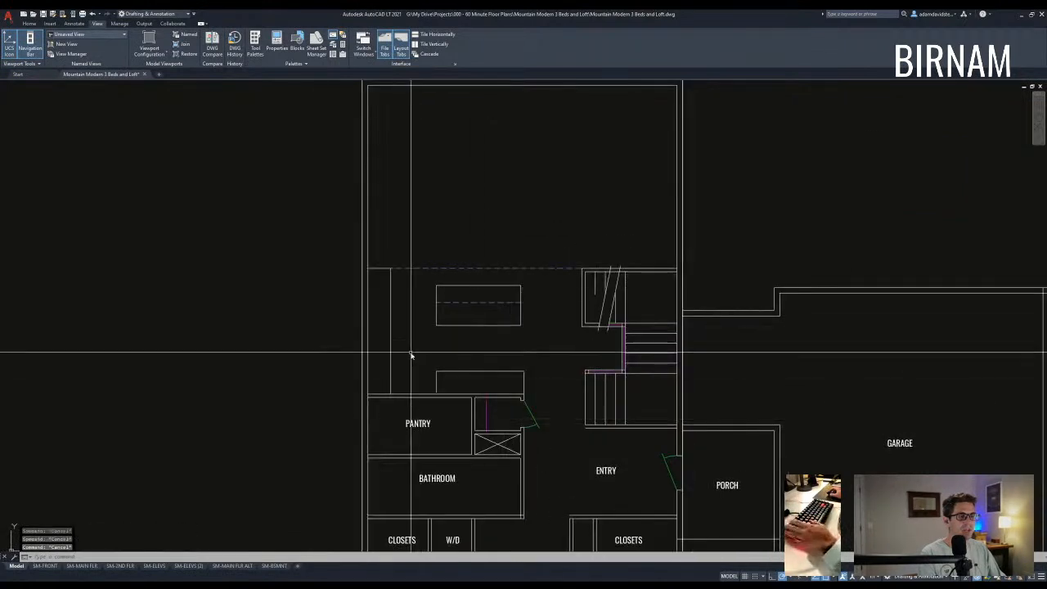
- Try selection windows around the kitchen's left wall and island, cancelling each one
{"action": "left_click", "coordinate": [340, 358]}
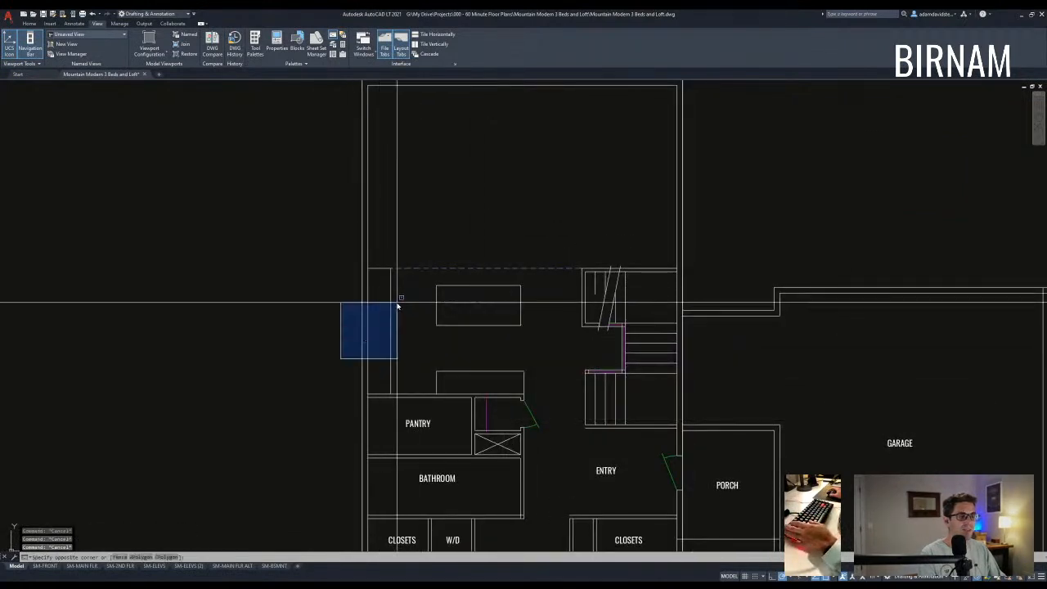
{"action": "key", "text": "Escape"}
{"action": "right_click", "coordinate": [371, 270]}
{"action": "key", "text": "Escape"}
{"action": "left_click", "coordinate": [354, 252]}
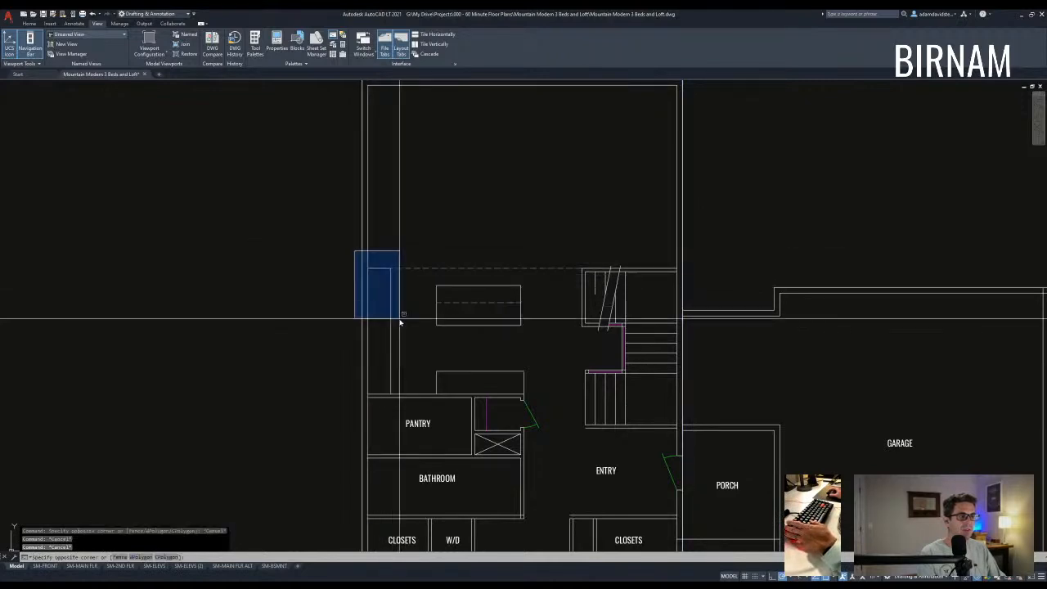
{"action": "key", "text": "Escape"}
{"action": "left_click", "coordinate": [458, 332]}
{"action": "key", "text": "Escape"}
{"action": "key", "text": "Escape"}
{"action": "middle_click_drag", "start_coordinate": [493, 341], "coordinate": [486, 349]}
- Measure the distance from the counter corner to the left counter edge with DI
{"action": "type", "text": "di"}
{"action": "key", "text": "space"}
{"action": "left_click", "coordinate": [429, 379]}
{"action": "left_click", "coordinate": [383, 378]}
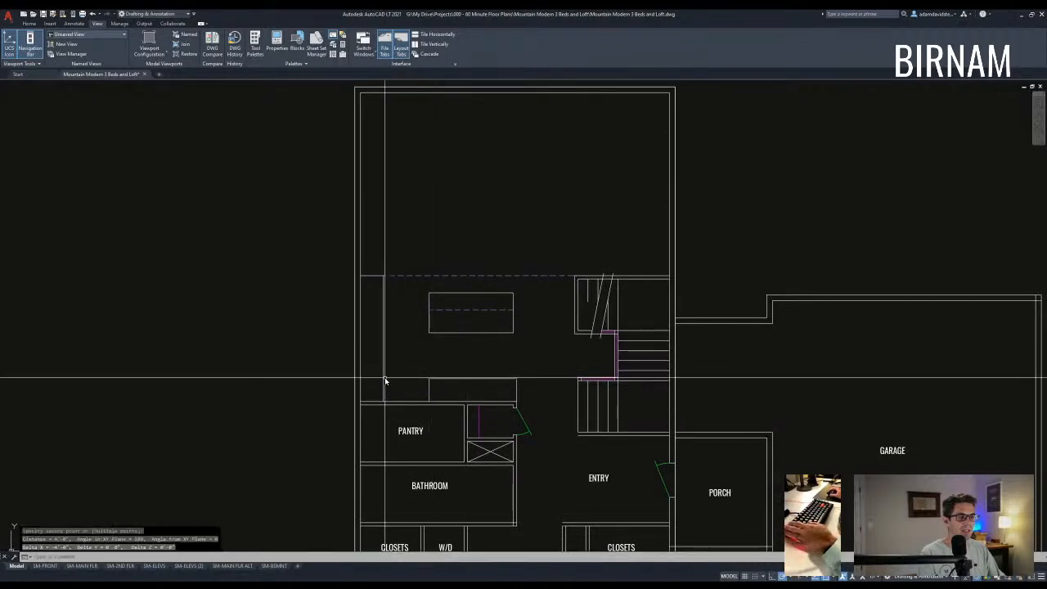
- Start a stretch on the island and counter ends, then cancel it
{"action": "type", "text": "s"}
{"action": "key", "text": "space"}
{"action": "left_click", "coordinate": [440, 415]}
{"action": "left_click", "coordinate": [414, 281]}
{"action": "key", "text": "space"}
{"action": "left_click", "coordinate": [469, 255]}
{"action": "key", "text": "Escape"}
{"action": "key", "text": "Escape"}
- Select the island for a move, then undo the accidental misplaced move
{"action": "left_click", "coordinate": [407, 356]}
{"action": "left_click", "coordinate": [533, 285]}
{"action": "type", "text": "m"}
{"action": "key", "text": "space"}
{"action": "key", "text": "space"}
{"action": "left_click", "coordinate": [537, 320]}
{"action": "key", "text": "Escape"}
{"action": "key", "text": "ctrl+z"}
{"action": "key", "text": "Escape"}
{"action": "key", "text": "Escape"}
{"action": "left_click", "coordinate": [392, 358]}
{"action": "left_click", "coordinate": [538, 283]}
{"action": "type", "text": "v"}
{"action": "key", "text": "Escape"}
- Window-select the kitchen island and move it 6" down
{"action": "left_click", "coordinate": [419, 343]}
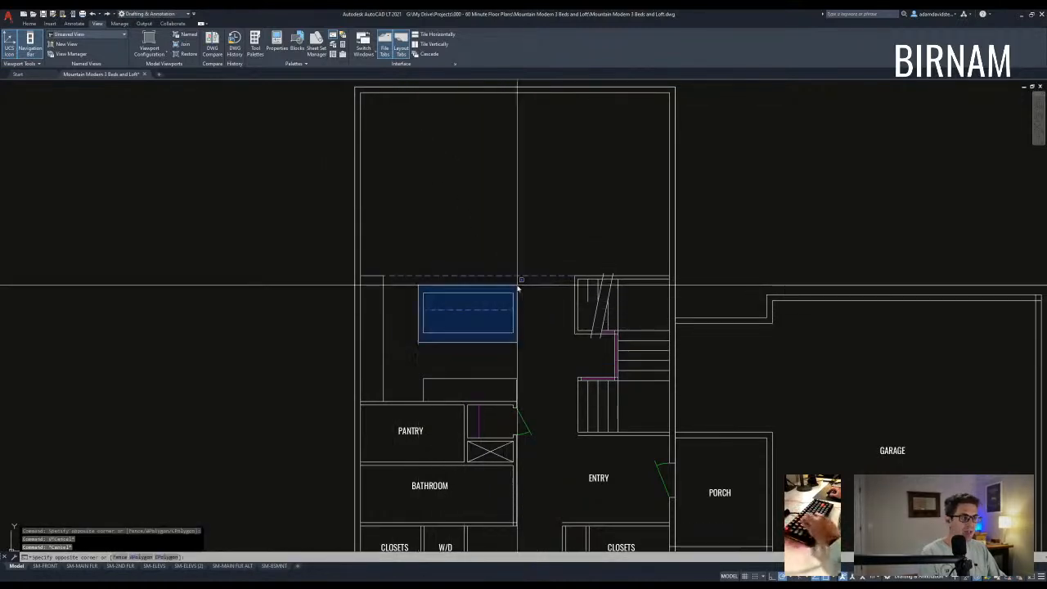
{"action": "left_click", "coordinate": [518, 285]}
{"action": "type", "text": "v"}
{"action": "key", "text": "space"}
{"action": "left_click", "coordinate": [539, 307]}
{"action": "type", "text": "6"}
{"action": "key", "text": "space"}
{"action": "key", "text": "Escape"}
{"action": "key", "text": "Escape"}
- Begin measuring from the island's bottom-left corner to check its new position
{"action": "mouse_move", "coordinate": [454, 371]}
{"action": "middle_mouse_down"}
{"action": "mouse_move", "coordinate": [465, 362]}
{"action": "mouse_move", "coordinate": [462, 373]}
{"action": "mouse_move", "coordinate": [481, 375]}
{"action": "middle_mouse_up"}
{"action": "type", "text": "dd"}
{"action": "key", "text": "space"}
{"action": "left_click", "coordinate": [434, 330]}
{"action": "key", "text": "Escape"}
{"action": "key", "text": "Escape"}
{"action": "key", "text": "Escape"}
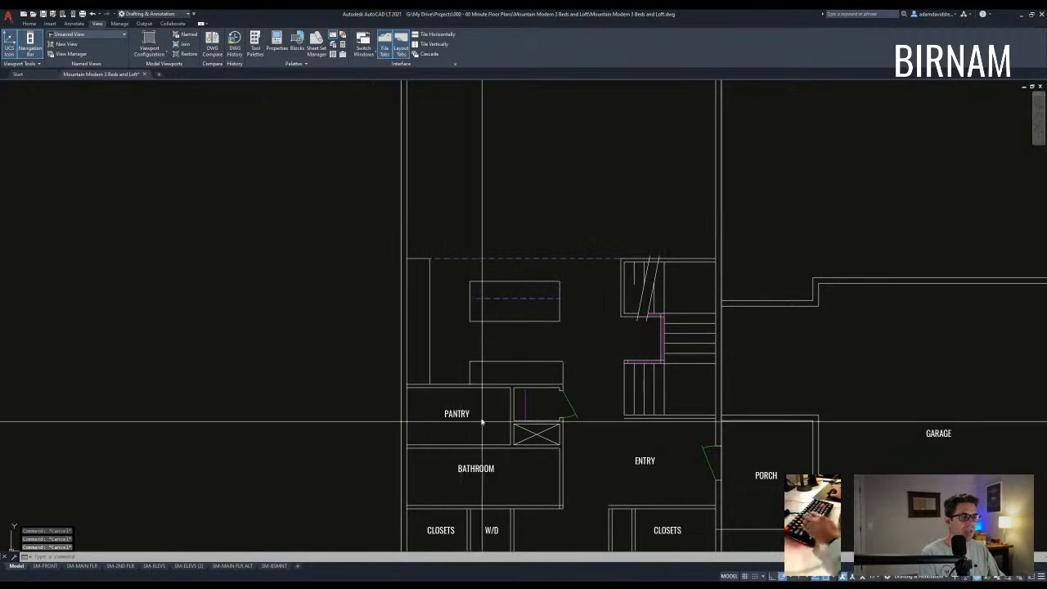
- Start stretching the pantry walls with a crossing window, then cancel the stretch
{"action": "type", "text": "s"}
{"action": "key", "text": "space"}
{"action": "left_click", "coordinate": [476, 399]}
{"action": "left_click", "coordinate": [420, 227]}
{"action": "key", "text": "space"}
{"action": "left_click", "coordinate": [432, 212]}
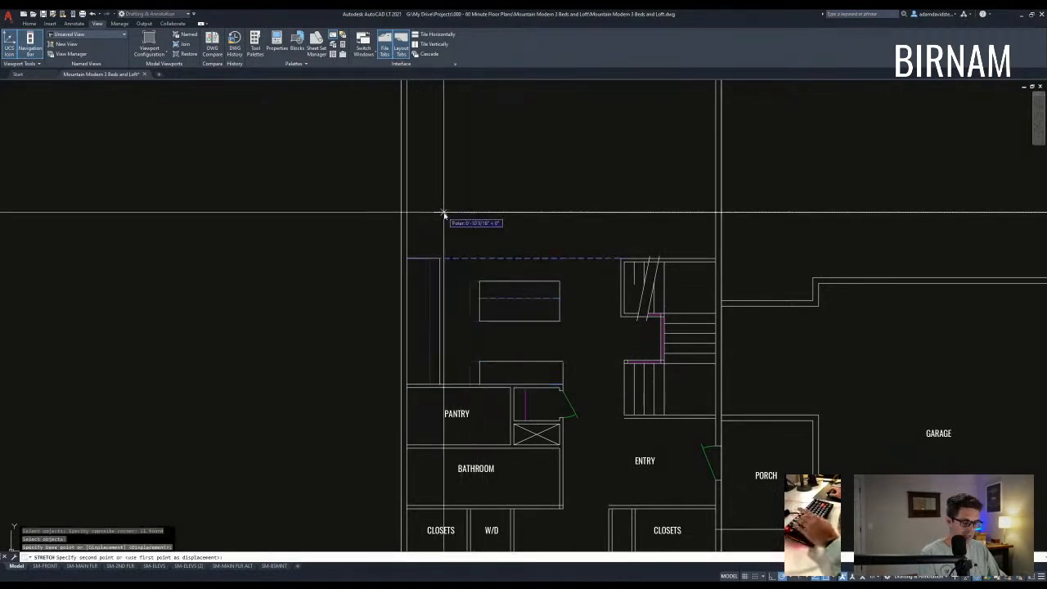
{"action": "key", "text": "Escape"}
{"action": "key", "text": "Escape"}
{"action": "key", "text": "Escape"}
{"action": "scroll", "coordinate": [434, 297], "scroll_direction": "up", "scroll_amount": 2}
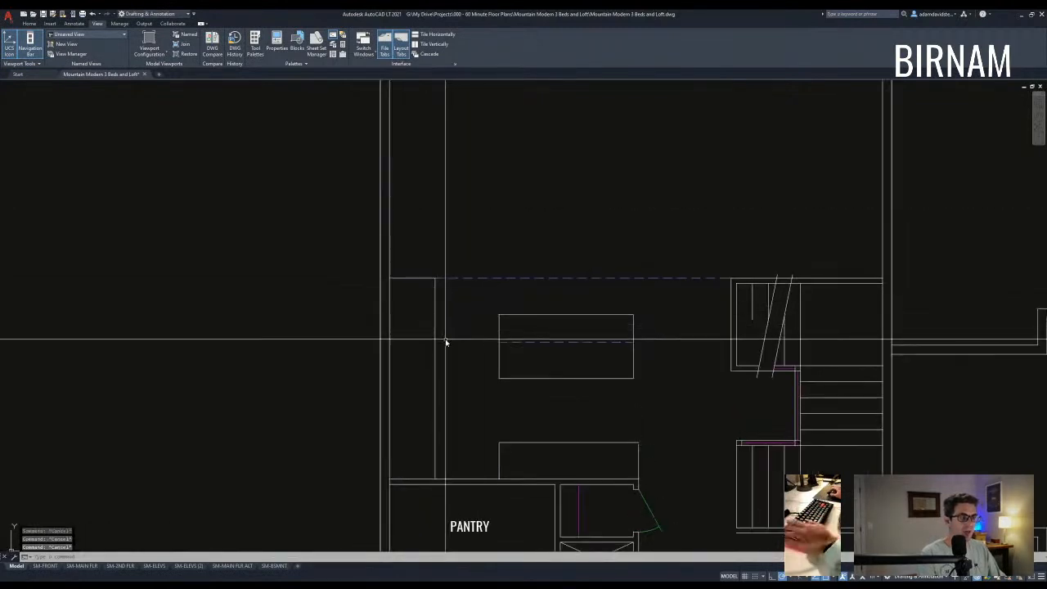
- Select the counter's top line and begin copying it, then cancel the copy
{"action": "type", "text": "o"}
{"action": "key", "text": "space"}
{"action": "key", "text": "space"}
{"action": "key", "text": "Escape"}
{"action": "left_click", "coordinate": [362, 289]}
{"action": "left_click", "coordinate": [475, 244]}
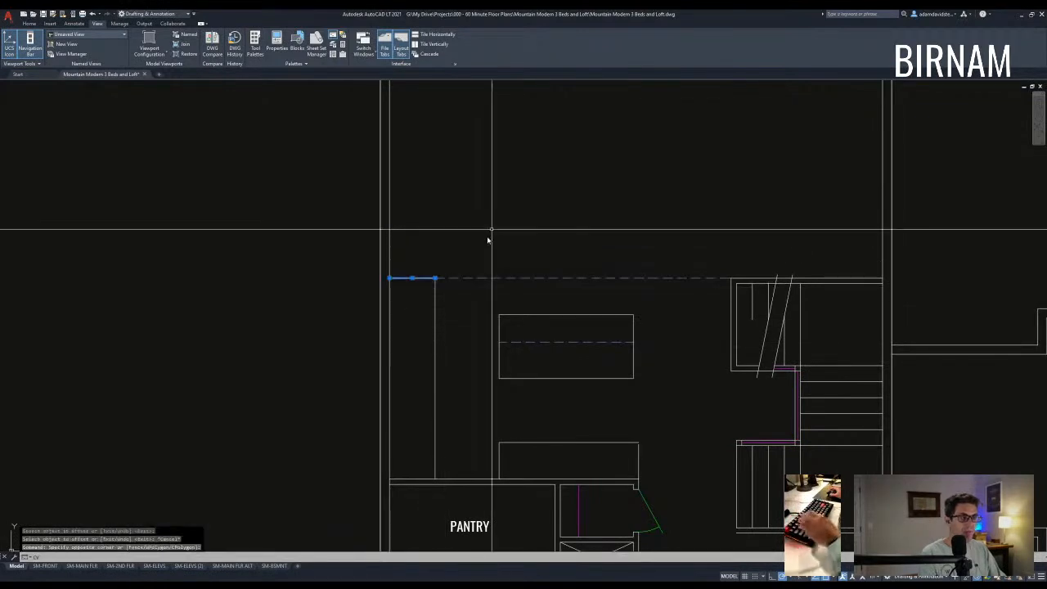
{"action": "type", "text": "cv"}
{"action": "key", "text": "space"}
{"action": "left_click", "coordinate": [494, 225]}
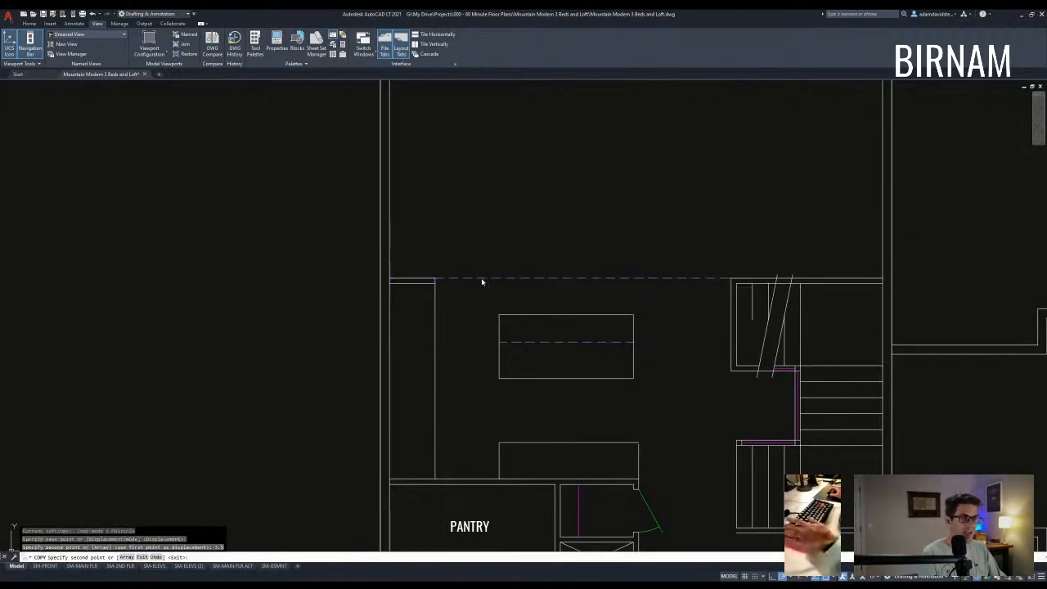
{"action": "key", "text": "Escape"}
{"action": "key", "text": "Escape"}
{"action": "key", "text": "Escape"}
{"action": "scroll", "coordinate": [434, 285], "scroll_direction": "up", "scroll_amount": 2}
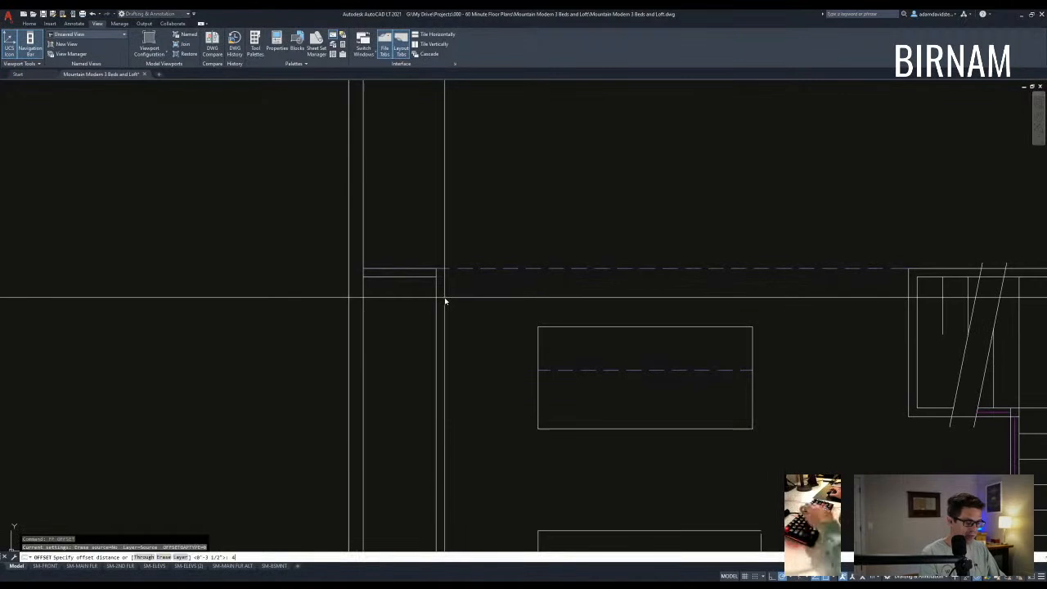
- Offset the counter line 40 downward
{"action": "type", "text": "0"}
{"action": "key", "text": "Return"}
{"action": "left_click", "coordinate": [424, 277]}
{"action": "left_click", "coordinate": [424, 335]}
{"action": "key", "text": "Escape"}
{"action": "key", "text": "Escape"}
- Offset the plan's left wall line inward
{"action": "middle_click_drag", "start_coordinate": [428, 373], "coordinate": [422, 340]}
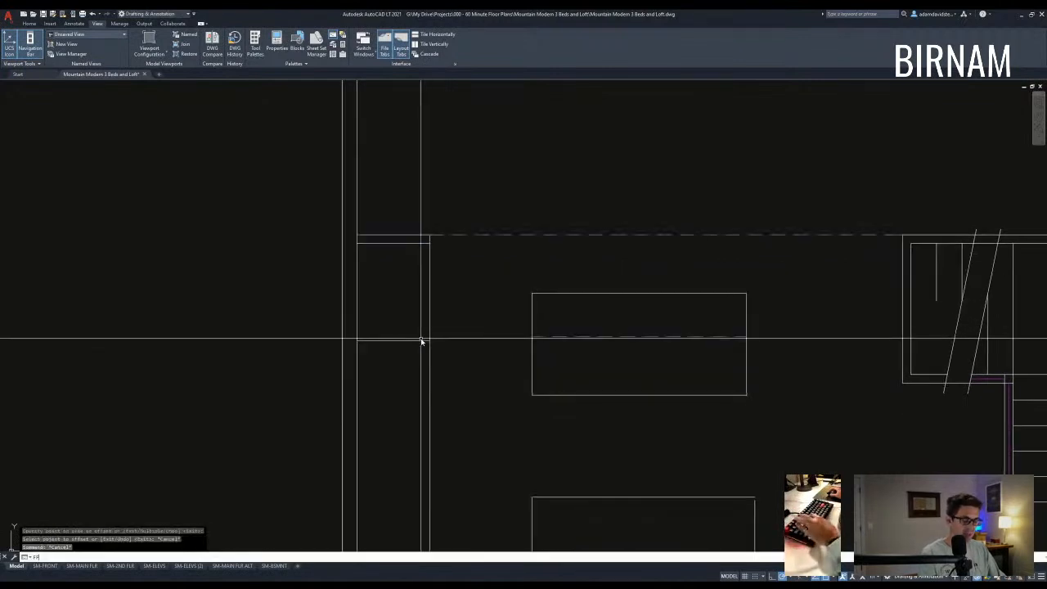
{"action": "type", "text": "ff 6"}
{"action": "key", "text": "space"}
{"action": "middle_click_drag", "start_coordinate": [388, 385], "coordinate": [381, 324]}
{"action": "scroll", "coordinate": [376, 328], "scroll_direction": "down", "scroll_amount": 2}
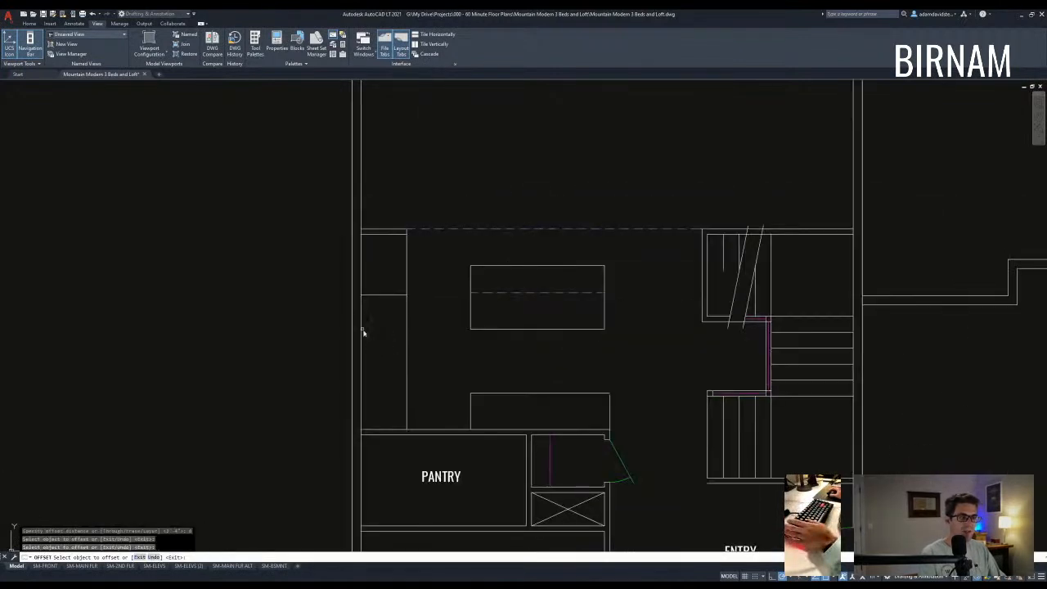
{"action": "left_click", "coordinate": [362, 330]}
{"action": "left_click", "coordinate": [379, 345]}
{"action": "key", "text": "Escape"}
- Trim the wall lines using two wall lines as cutting edges
{"action": "scroll", "coordinate": [381, 309], "scroll_direction": "up", "scroll_amount": 3}
{"action": "type", "text": "tr"}
{"action": "key", "text": "space"}
{"action": "left_click", "coordinate": [381, 311]}
{"action": "left_click", "coordinate": [352, 262]}
{"action": "key", "text": "Escape"}
- Trim at the wall junction near the pantry using the lower wall line as cutting edge
{"action": "middle_click_drag", "start_coordinate": [399, 387], "coordinate": [402, 328]}
{"action": "scroll", "coordinate": [394, 444], "scroll_direction": "up", "scroll_amount": 2}
{"action": "type", "text": "tr"}
{"action": "key", "text": "space"}
{"action": "left_click", "coordinate": [388, 450]}
{"action": "left_click", "coordinate": [370, 435]}
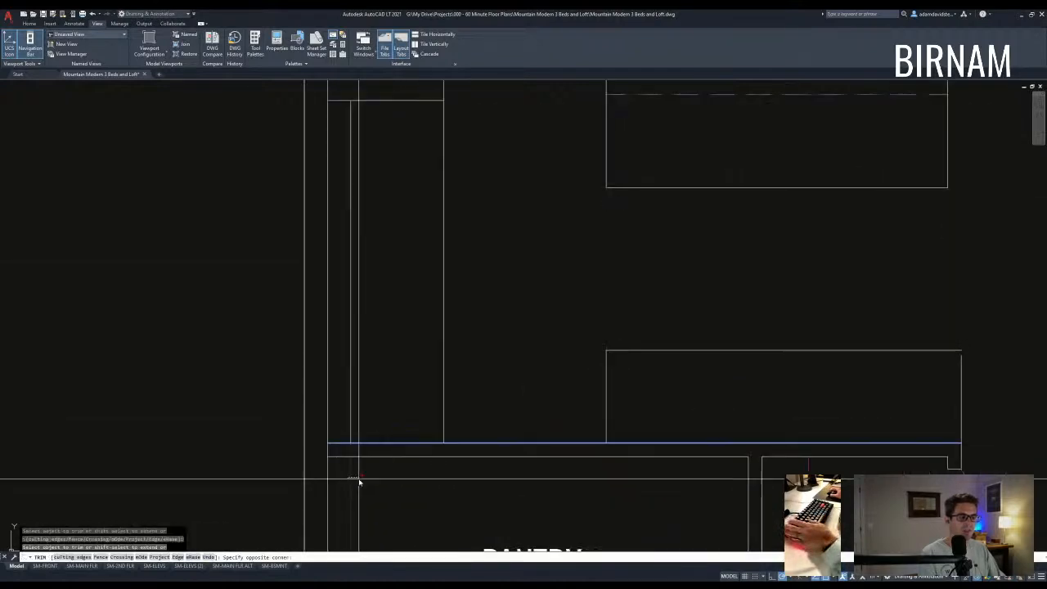
{"action": "key", "text": "Escape"}
- Select the two wall lines, then clear the selection
{"action": "scroll", "coordinate": [491, 346], "scroll_direction": "down", "scroll_amount": 4}
{"action": "left_click", "coordinate": [425, 318]}
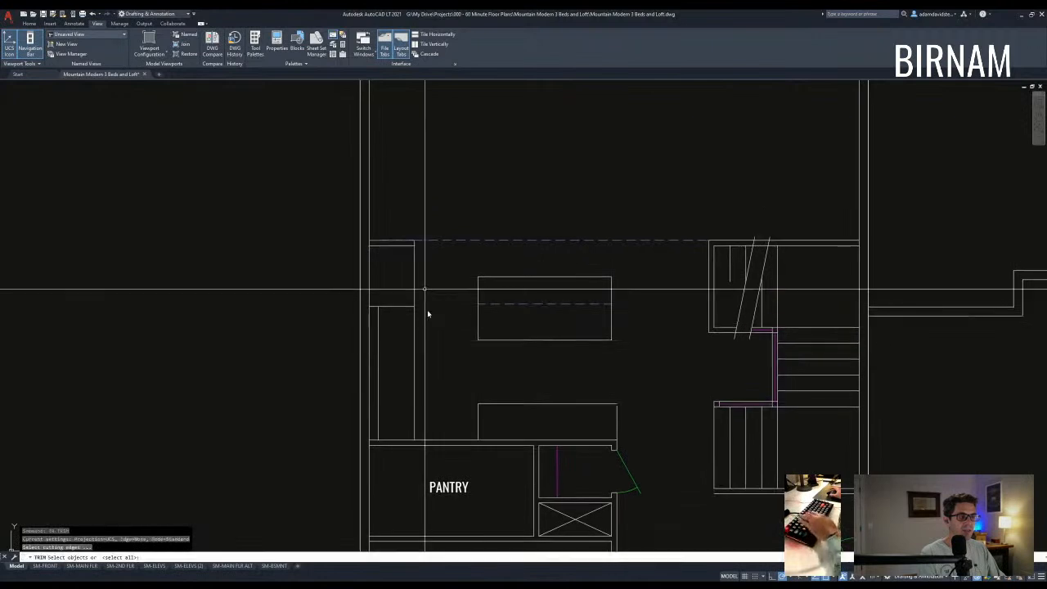
{"action": "left_click", "coordinate": [401, 214]}
{"action": "key", "text": "Escape"}
{"action": "scroll", "coordinate": [438, 332], "scroll_direction": "down", "scroll_amount": 2}
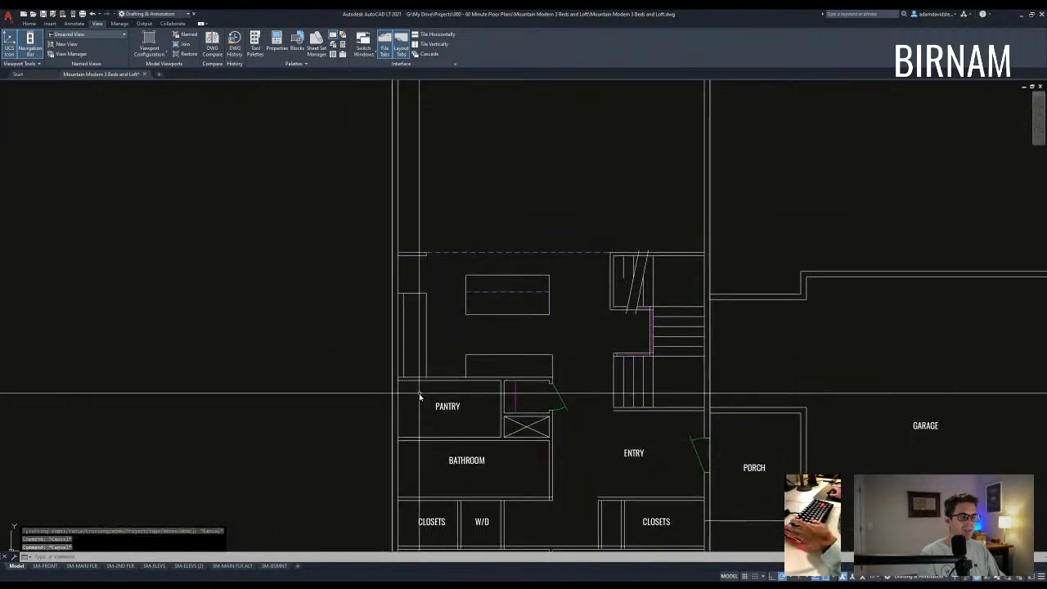
{"action": "scroll", "coordinate": [435, 237], "scroll_direction": "up", "scroll_amount": 2}
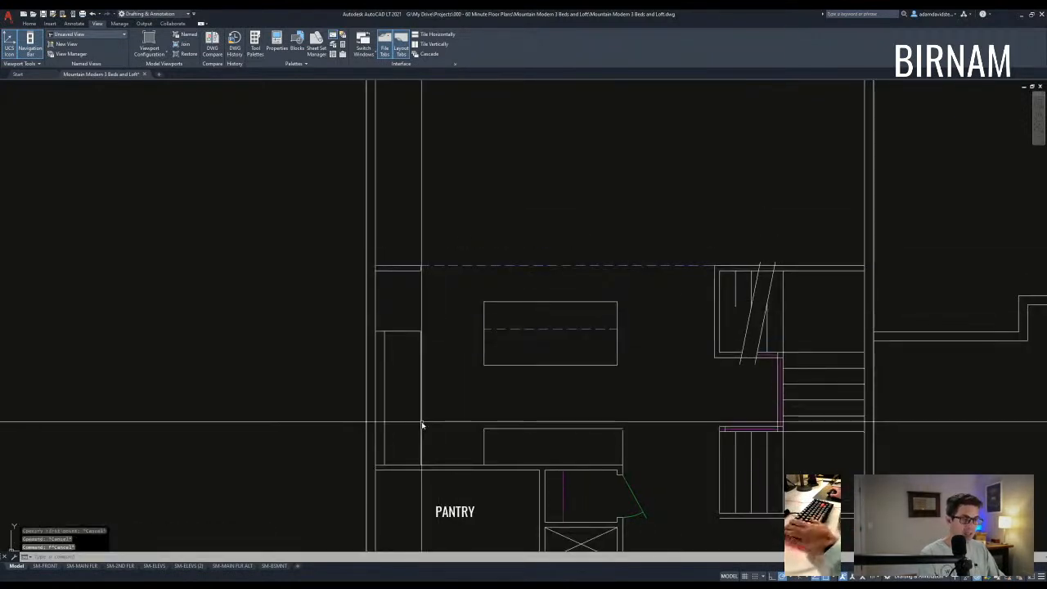
- Begin drawing a line twice, cancelling both attempts
{"action": "type", "text": "l"}
{"action": "key", "text": "Return"}
{"action": "middle_click_drag", "start_coordinate": [422, 425], "coordinate": [425, 365]}
{"action": "key", "text": "Escape"}
{"action": "type", "text": "a"}
{"action": "key", "text": "space"}
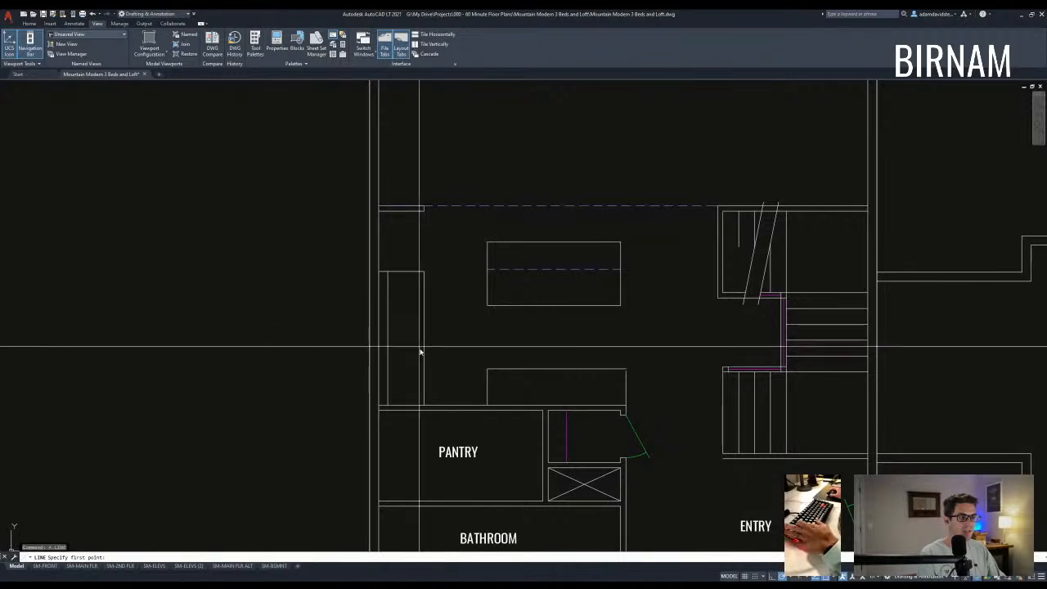
{"action": "key", "text": "Escape"}
{"action": "scroll", "coordinate": [490, 339], "scroll_direction": "down", "scroll_amount": 2}
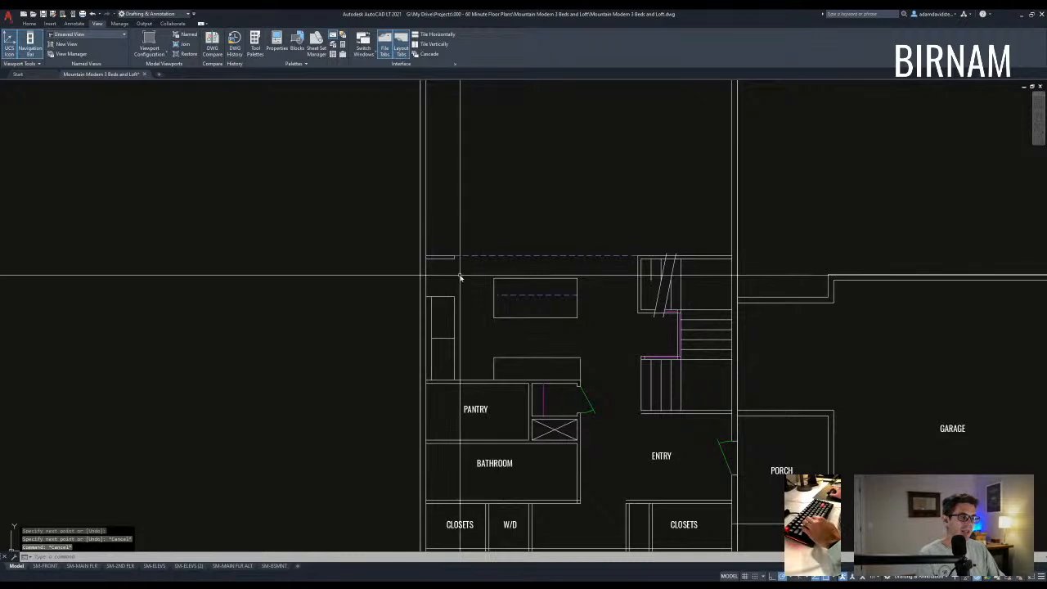
{"action": "scroll", "coordinate": [460, 278], "scroll_direction": "down", "scroll_amount": 4}
{"action": "scroll", "coordinate": [457, 322], "scroll_direction": "up", "scroll_amount": 4}
- Measure a distance in the kitchen with the DI command
{"action": "type", "text": "di"}
{"action": "key", "text": "space"}
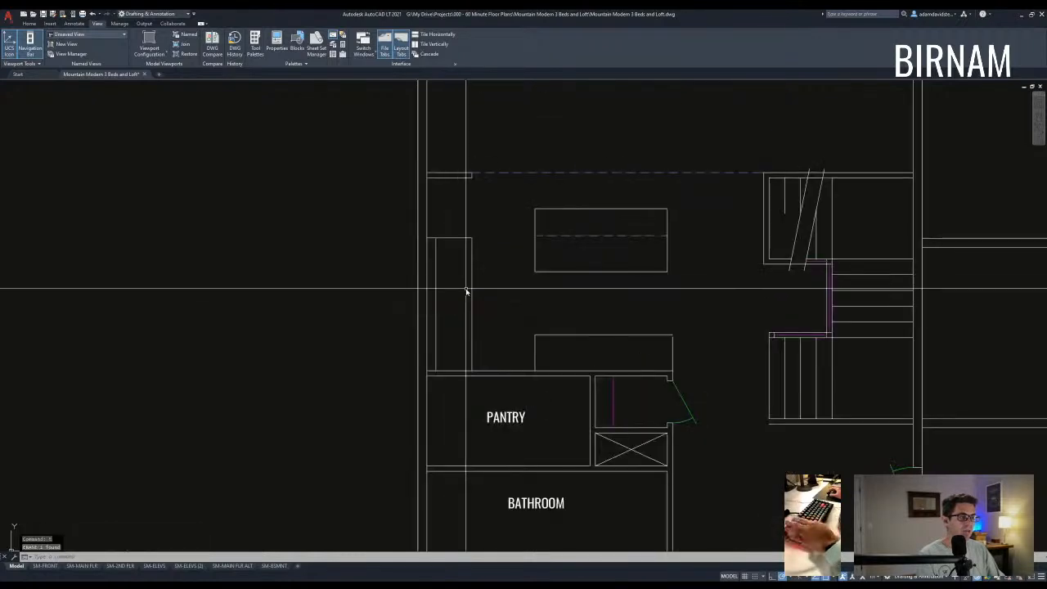
{"action": "scroll", "coordinate": [467, 292], "scroll_direction": "down", "scroll_amount": 1}
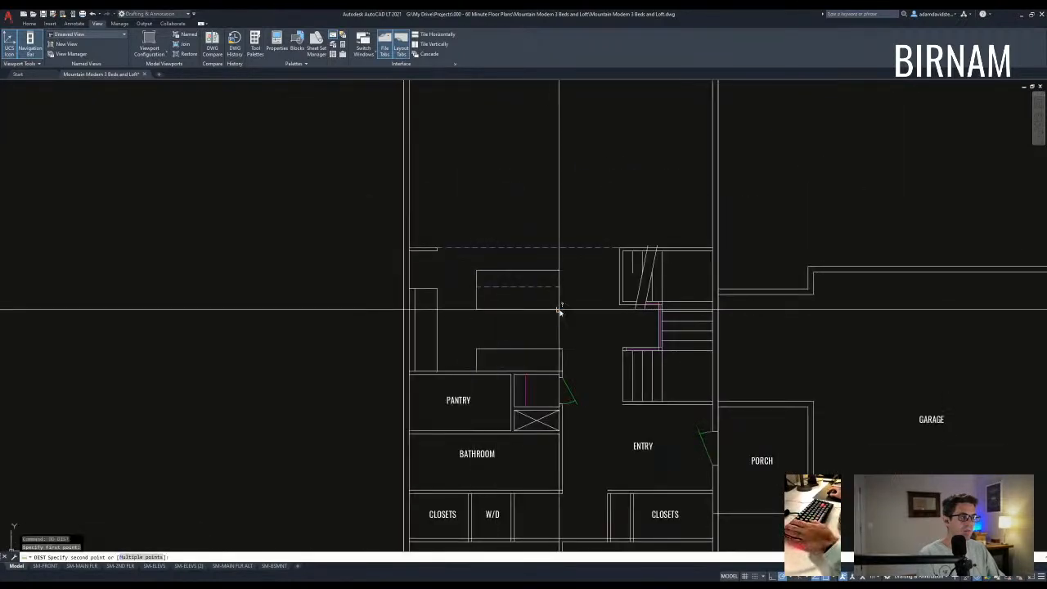
{"action": "left_click", "coordinate": [559, 311]}
{"action": "key", "text": "Escape"}
{"action": "key", "text": "Escape"}
{"action": "middle_click_drag", "start_coordinate": [553, 327], "coordinate": [479, 325]}
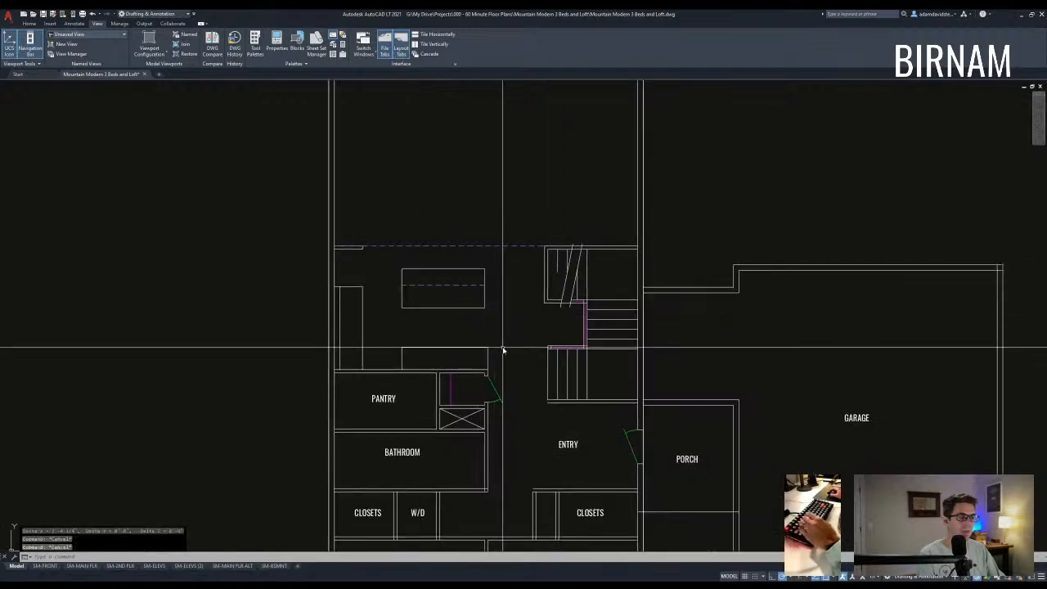
- Draw a vertical guide line ending on the top wall
{"action": "type", "text": "l"}
{"action": "key", "text": "space"}
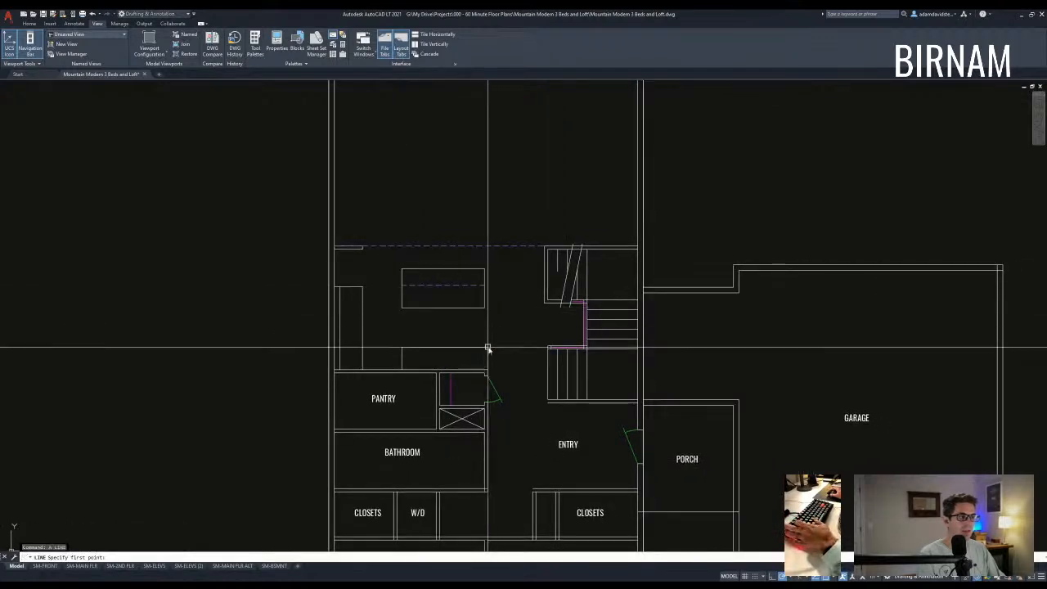
{"action": "left_click", "coordinate": [487, 245]}
{"action": "key", "text": "space"}
{"action": "scroll", "coordinate": [486, 243], "scroll_direction": "up", "scroll_amount": 2}
- Stretch the island's right side to the guide line
{"action": "type", "text": "s"}
{"action": "key", "text": "space"}
{"action": "left_click", "coordinate": [502, 327]}
{"action": "left_click", "coordinate": [481, 239]}
{"action": "key", "text": "space"}
{"action": "left_click", "coordinate": [481, 241]}
{"action": "left_click", "coordinate": [486, 241]}
- Erase the vertical guide line
{"action": "left_click", "coordinate": [494, 233]}
{"action": "left_click", "coordinate": [472, 224]}
{"action": "type", "text": "e"}
{"action": "key", "text": "space"}
{"action": "key", "text": "Escape"}
{"action": "scroll", "coordinate": [483, 327], "scroll_direction": "down", "scroll_amount": 2}
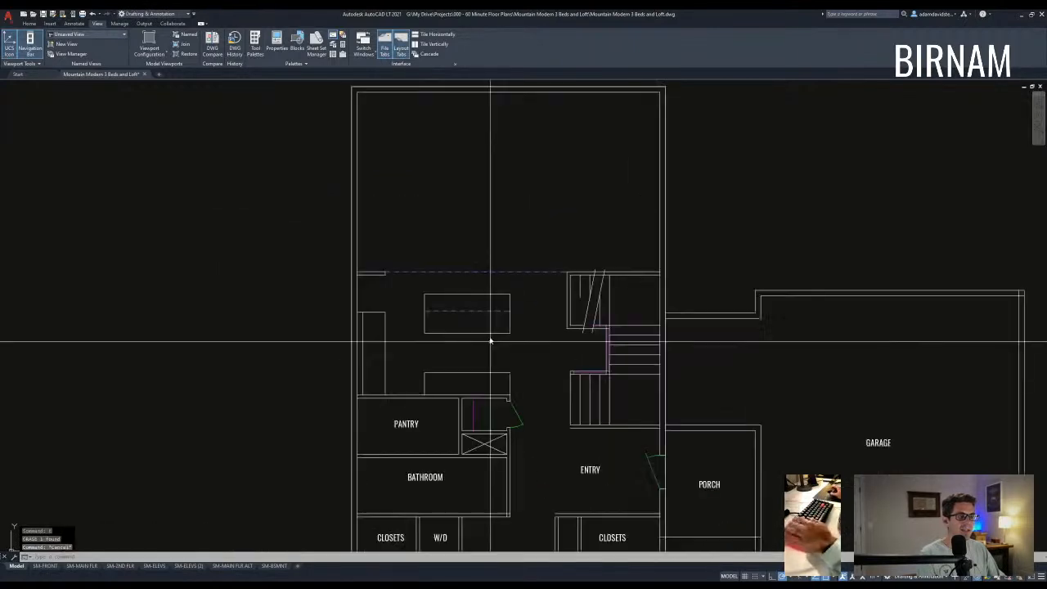
{"action": "mouse_move", "coordinate": [470, 338]}
{"action": "middle_mouse_down"}
{"action": "mouse_move", "coordinate": [490, 352]}
{"action": "mouse_move", "coordinate": [486, 344]}
{"action": "middle_mouse_up"}
- Select three island lines for another stretch, then cancel it
{"action": "type", "text": "st"}
{"action": "key", "text": "space"}
{"action": "left_click", "coordinate": [539, 331]}
{"action": "left_click", "coordinate": [437, 312]}
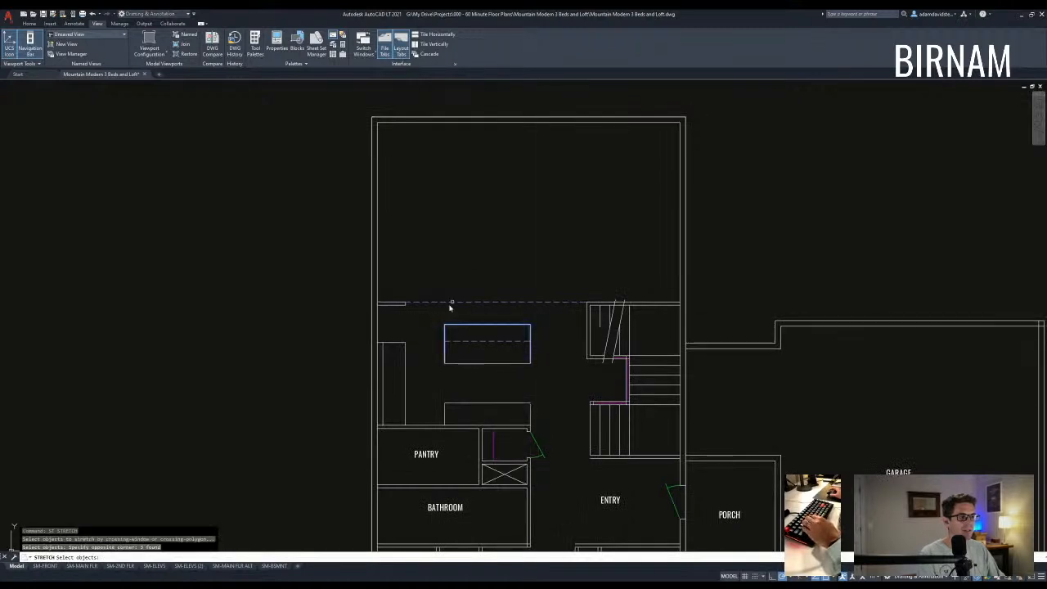
{"action": "key", "text": "Escape"}
{"action": "key", "text": "Escape"}
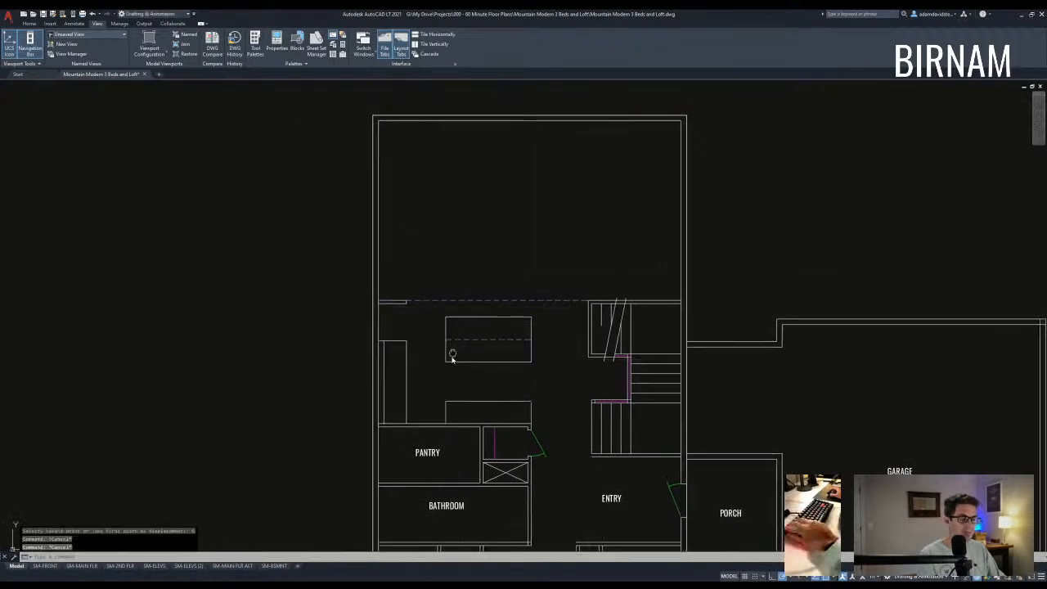
{"action": "middle_click_drag", "start_coordinate": [442, 363], "coordinate": [463, 332]}
{"action": "middle_click_drag", "start_coordinate": [425, 381], "coordinate": [419, 386]}
{"action": "scroll", "coordinate": [503, 351], "scroll_direction": "down", "scroll_amount": 5}
{"action": "key", "text": "Escape"}
- Copy the kitchen stove from the main house plan into the revised floor plan
{"action": "middle_click_drag", "start_coordinate": [535, 294], "coordinate": [504, 388]}
{"action": "scroll", "coordinate": [503, 338], "scroll_direction": "down", "scroll_amount": 5}
{"action": "middle_click_drag", "start_coordinate": [491, 254], "coordinate": [500, 411]}
{"action": "scroll", "coordinate": [497, 401], "scroll_direction": "down", "scroll_amount": 5}
{"action": "mouse_move", "coordinate": [440, 304]}
{"action": "middle_mouse_down"}
{"action": "mouse_move", "coordinate": [455, 362]}
{"action": "mouse_move", "coordinate": [617, 329]}
{"action": "mouse_move", "coordinate": [286, 381]}
{"action": "middle_mouse_up"}
{"action": "scroll", "coordinate": [450, 247], "scroll_direction": "up", "scroll_amount": 5}
{"action": "scroll", "coordinate": [624, 188], "scroll_direction": "up", "scroll_amount": 5}
{"action": "middle_click_drag", "start_coordinate": [625, 184], "coordinate": [613, 201]}
{"action": "scroll", "coordinate": [613, 201], "scroll_direction": "down", "scroll_amount": 5}
{"action": "scroll", "coordinate": [498, 301], "scroll_direction": "up", "scroll_amount": 5}
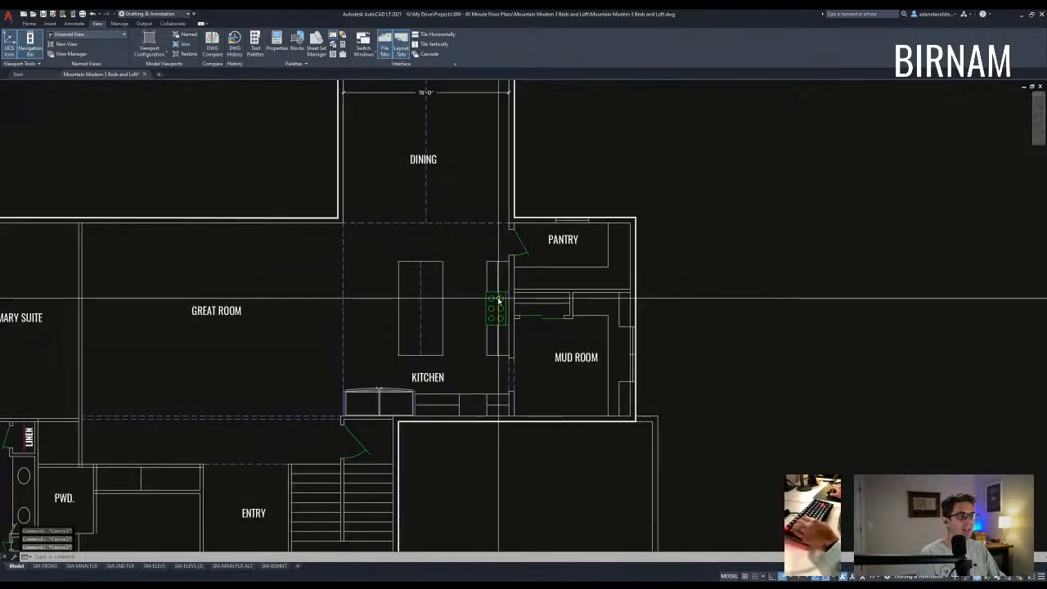
{"action": "scroll", "coordinate": [492, 308], "scroll_direction": "down", "scroll_amount": 3}
{"action": "scroll", "coordinate": [480, 334], "scroll_direction": "up", "scroll_amount": 5}
{"action": "left_click", "coordinate": [467, 320]}
{"action": "type", "text": "cv"}
{"action": "key", "text": "space"}
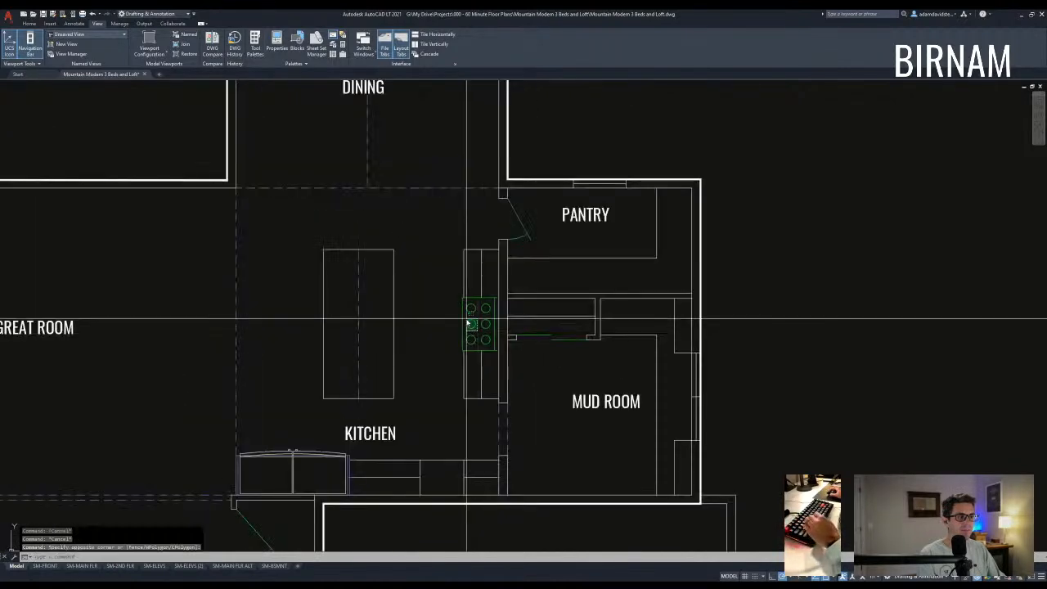
{"action": "left_click", "coordinate": [474, 326]}
{"action": "scroll", "coordinate": [472, 320], "scroll_direction": "down", "scroll_amount": 9}
{"action": "scroll", "coordinate": [447, 383], "scroll_direction": "down", "scroll_amount": 4}
{"action": "middle_click_drag", "start_coordinate": [392, 524], "coordinate": [434, 306]}
{"action": "scroll", "coordinate": [367, 434], "scroll_direction": "up", "scroll_amount": 12}
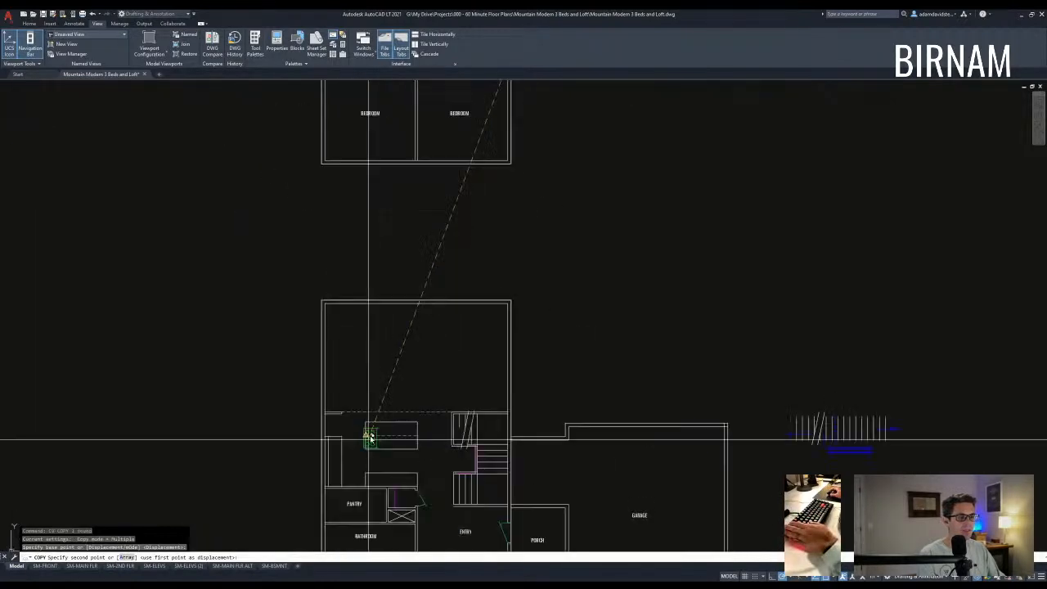
{"action": "left_click", "coordinate": [338, 345]}
- Rotate the stove copy 90 degrees and move it onto the lower kitchen counter
{"action": "key", "text": "Escape"}
{"action": "left_click_drag", "start_coordinate": [338, 347], "coordinate": [330, 320]}
{"action": "type", "text": "ro"}
{"action": "left_click", "coordinate": [353, 343]}
{"action": "left_click", "coordinate": [357, 371]}
{"action": "key", "text": "Escape"}
{"action": "left_click_drag", "start_coordinate": [361, 391], "coordinate": [341, 323]}
{"action": "type", "text": "m"}
{"action": "left_click", "coordinate": [340, 344]}
{"action": "middle_click_drag", "start_coordinate": [597, 327], "coordinate": [484, 337]}
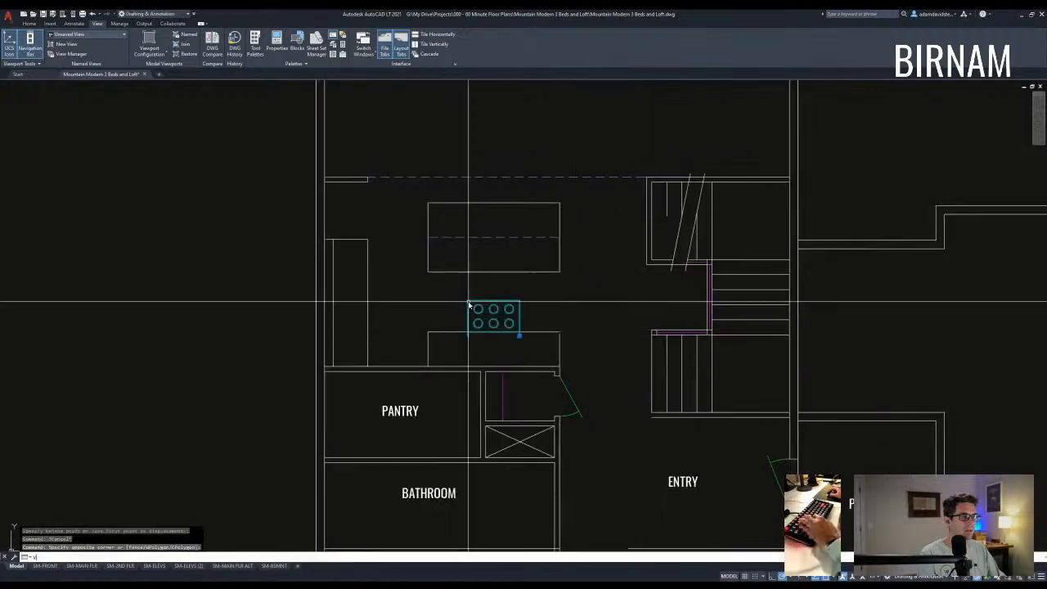
{"action": "left_click", "coordinate": [518, 360]}
- Start trimming with the stove lines as cutting edges, then cancel the trim
{"action": "scroll", "coordinate": [518, 364], "scroll_direction": "up", "scroll_amount": 4}
{"action": "type", "text": "tr"}
{"action": "left_click_drag", "start_coordinate": [529, 365], "coordinate": [393, 329]}
{"action": "key", "text": "Escape"}
{"action": "key", "text": "Escape"}
{"action": "scroll", "coordinate": [450, 304], "scroll_direction": "down", "scroll_amount": 5}
{"action": "scroll", "coordinate": [494, 374], "scroll_direction": "up", "scroll_amount": 3}
{"action": "key", "text": "Escape"}
{"action": "scroll", "coordinate": [494, 375], "scroll_direction": "down", "scroll_amount": 4}
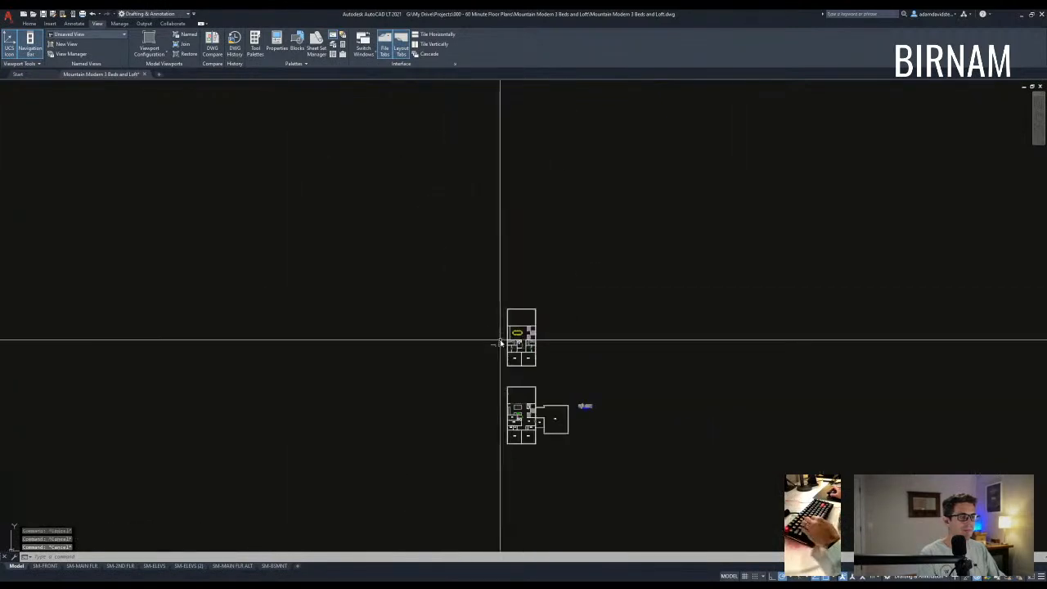
{"action": "scroll", "coordinate": [502, 340], "scroll_direction": "up", "scroll_amount": 4}
{"action": "mouse_move", "coordinate": [501, 307]}
{"action": "middle_mouse_down"}
{"action": "mouse_move", "coordinate": [501, 326]}
{"action": "mouse_move", "coordinate": [433, 389]}
{"action": "middle_mouse_up"}
{"action": "scroll", "coordinate": [433, 389], "scroll_direction": "down", "scroll_amount": 8}
{"action": "scroll", "coordinate": [420, 309], "scroll_direction": "up", "scroll_amount": 8}
{"action": "scroll", "coordinate": [523, 160], "scroll_direction": "up", "scroll_amount": 2}
- Copy the double sink and fridge blocks from the furniture blocks into the revised plan
{"action": "middle_click_drag", "start_coordinate": [523, 159], "coordinate": [476, 464]}
{"action": "scroll", "coordinate": [489, 412], "scroll_direction": "up", "scroll_amount": 4}
{"action": "middle_click_drag", "start_coordinate": [378, 323], "coordinate": [400, 343]}
{"action": "scroll", "coordinate": [393, 371], "scroll_direction": "up", "scroll_amount": 2}
{"action": "scroll", "coordinate": [400, 364], "scroll_direction": "down", "scroll_amount": 4}
{"action": "scroll", "coordinate": [503, 366], "scroll_direction": "up", "scroll_amount": 4}
{"action": "left_click", "coordinate": [515, 266]}
{"action": "left_click", "coordinate": [484, 195]}
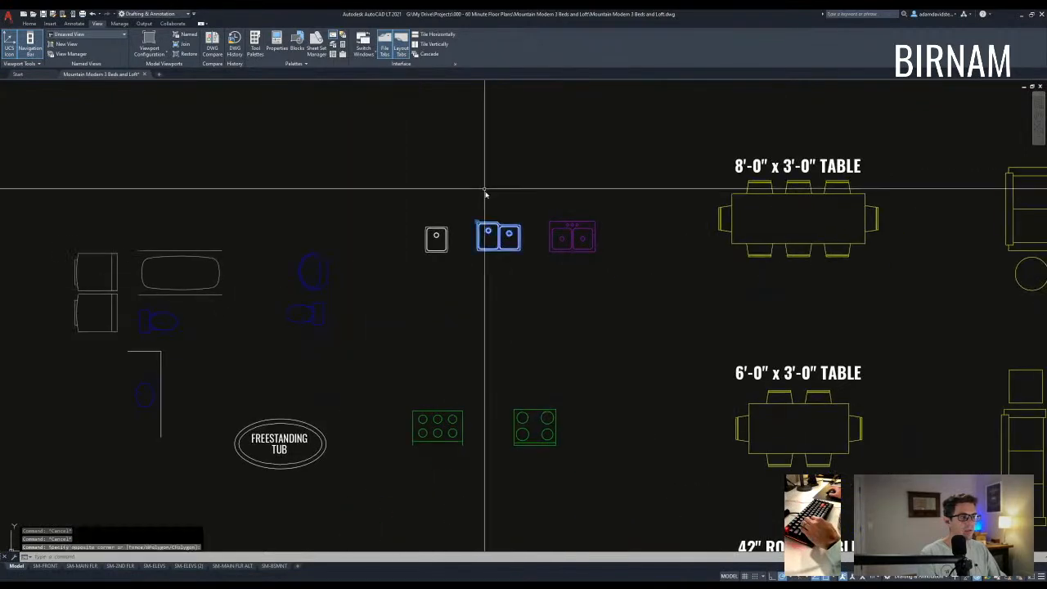
{"action": "middle_click_drag", "start_coordinate": [522, 332], "coordinate": [498, 301]}
{"action": "middle_click_drag", "start_coordinate": [496, 350], "coordinate": [499, 249]}
{"action": "left_click", "coordinate": [417, 459]}
{"action": "type", "text": "cv"}
{"action": "key", "text": "space"}
{"action": "scroll", "coordinate": [454, 285], "scroll_direction": "down", "scroll_amount": 3}
{"action": "left_click", "coordinate": [458, 281]}
{"action": "scroll", "coordinate": [486, 308], "scroll_direction": "down", "scroll_amount": 10}
{"action": "middle_click_drag", "start_coordinate": [572, 497], "coordinate": [530, 397]}
{"action": "scroll", "coordinate": [539, 401], "scroll_direction": "up", "scroll_amount": 8}
{"action": "scroll", "coordinate": [397, 388], "scroll_direction": "up", "scroll_amount": 8}
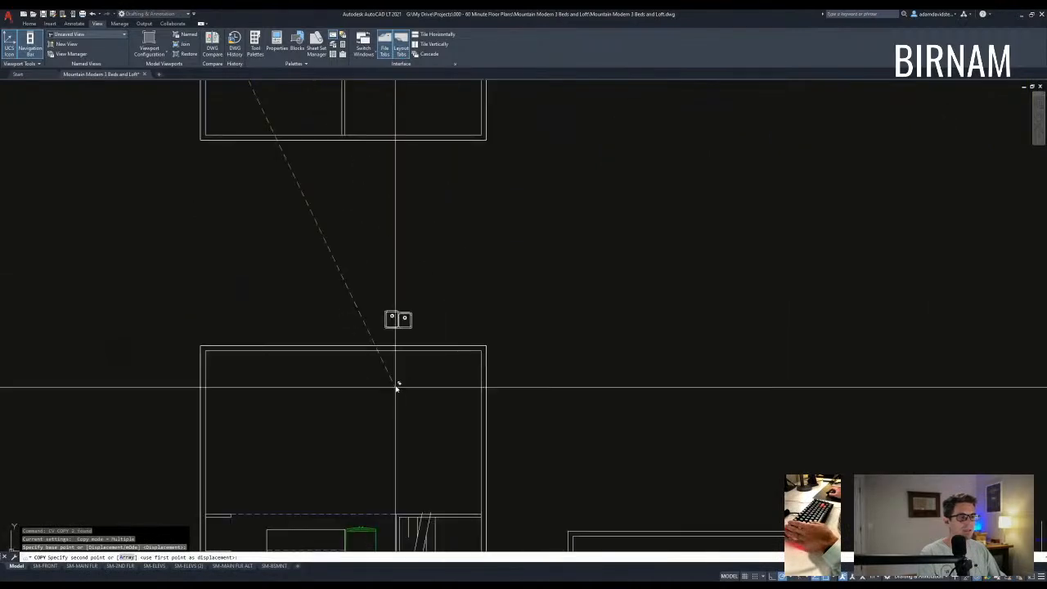
{"action": "scroll", "coordinate": [397, 385], "scroll_direction": "down", "scroll_amount": 2}
{"action": "middle_click_drag", "start_coordinate": [266, 464], "coordinate": [339, 317]}
{"action": "left_click", "coordinate": [309, 316]}
{"action": "key", "text": "Escape"}
{"action": "key", "text": "Escape"}
- Rotate the copied fridge 270 degrees and move it into the cabinet alcove
{"action": "scroll", "coordinate": [304, 410], "scroll_direction": "up", "scroll_amount": 4}
{"action": "left_click", "coordinate": [304, 408]}
{"action": "type", "text": "rt"}
{"action": "left_click", "coordinate": [271, 378]}
{"action": "key", "text": "space"}
{"action": "left_click", "coordinate": [268, 429]}
{"action": "left_click", "coordinate": [271, 422]}
{"action": "left_click", "coordinate": [248, 383]}
{"action": "type", "text": "v"}
{"action": "key", "text": "space"}
{"action": "left_click", "coordinate": [254, 381]}
{"action": "scroll", "coordinate": [463, 205], "scroll_direction": "up", "scroll_amount": 4}
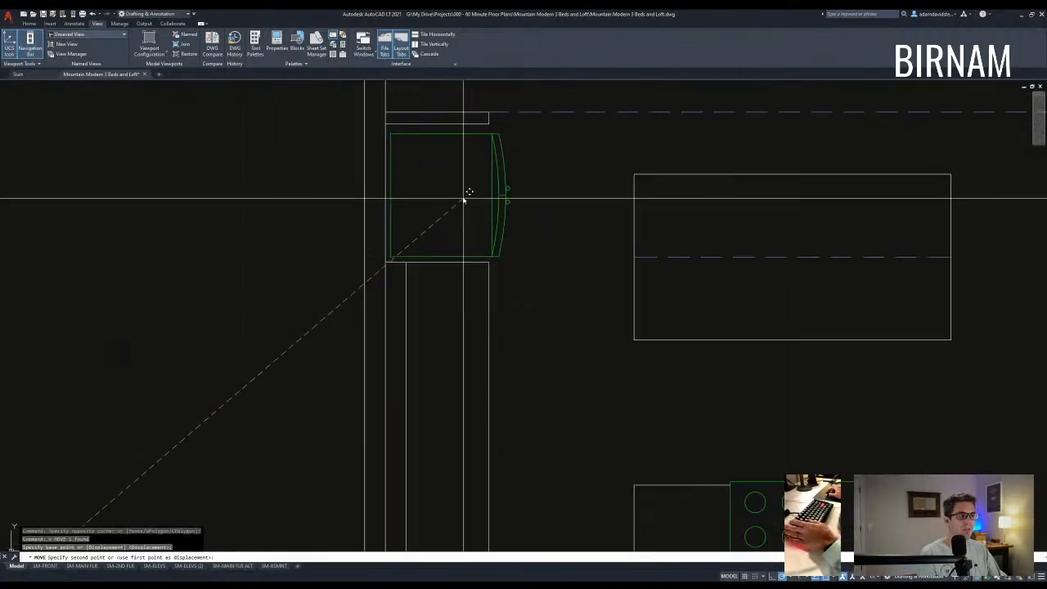
{"action": "left_click", "coordinate": [462, 197]}
{"action": "key", "text": "Escape"}
- Select the kitchen's inner wall line to check it, then clear the selection
{"action": "scroll", "coordinate": [565, 462], "scroll_direction": "down", "scroll_amount": 2}
{"action": "middle_click_drag", "start_coordinate": [565, 463], "coordinate": [427, 424]}
{"action": "key", "text": "Escape"}
{"action": "middle_click_drag", "start_coordinate": [355, 336], "coordinate": [358, 309]}
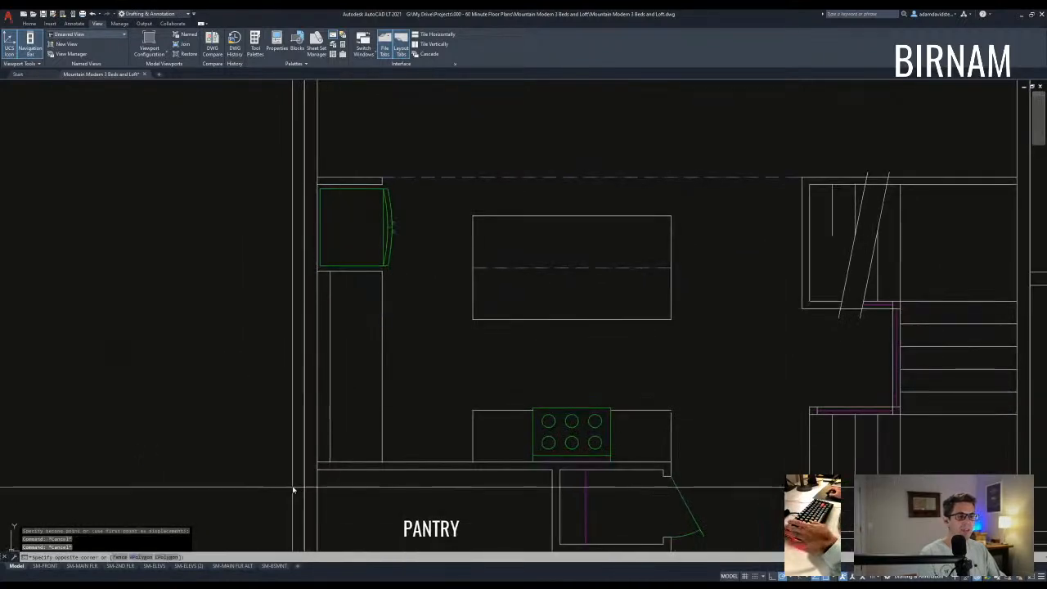
{"action": "left_click", "coordinate": [337, 261]}
{"action": "key", "text": "Escape"}
{"action": "key", "text": "Escape"}
{"action": "middle_click_drag", "start_coordinate": [362, 465], "coordinate": [362, 453]}
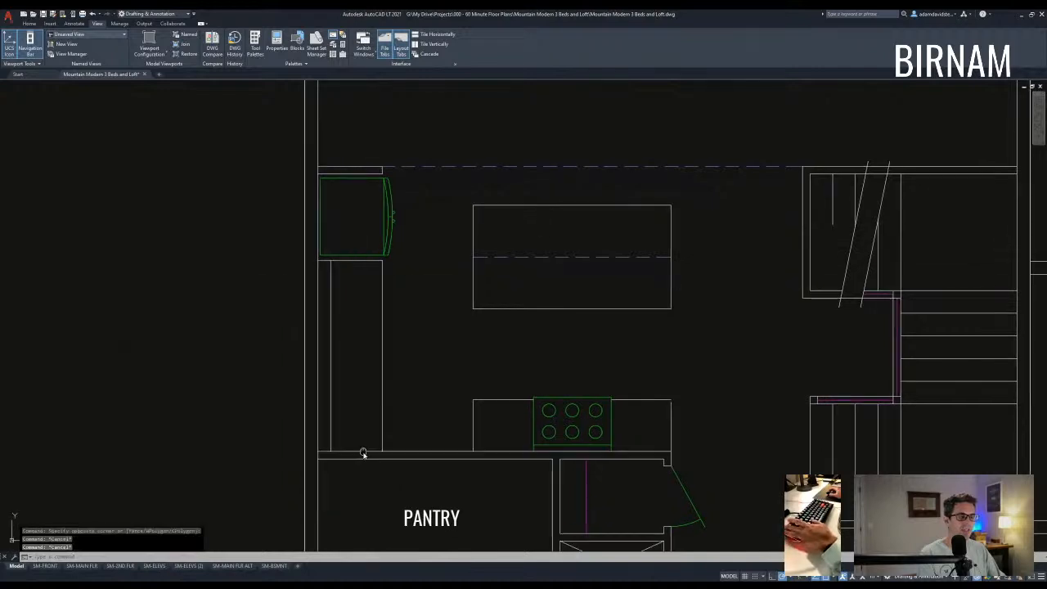
{"action": "left_click", "coordinate": [279, 479]}
{"action": "key", "text": "Escape"}
{"action": "scroll", "coordinate": [376, 381], "scroll_direction": "down", "scroll_amount": 2}
- Move the double sink into the island counter, nudging it slightly up from the edge
{"action": "middle_click_drag", "start_coordinate": [302, 237], "coordinate": [336, 333]}
{"action": "left_click", "coordinate": [263, 287]}
{"action": "left_click", "coordinate": [181, 205]}
{"action": "type", "text": "v"}
{"action": "key", "text": "space"}
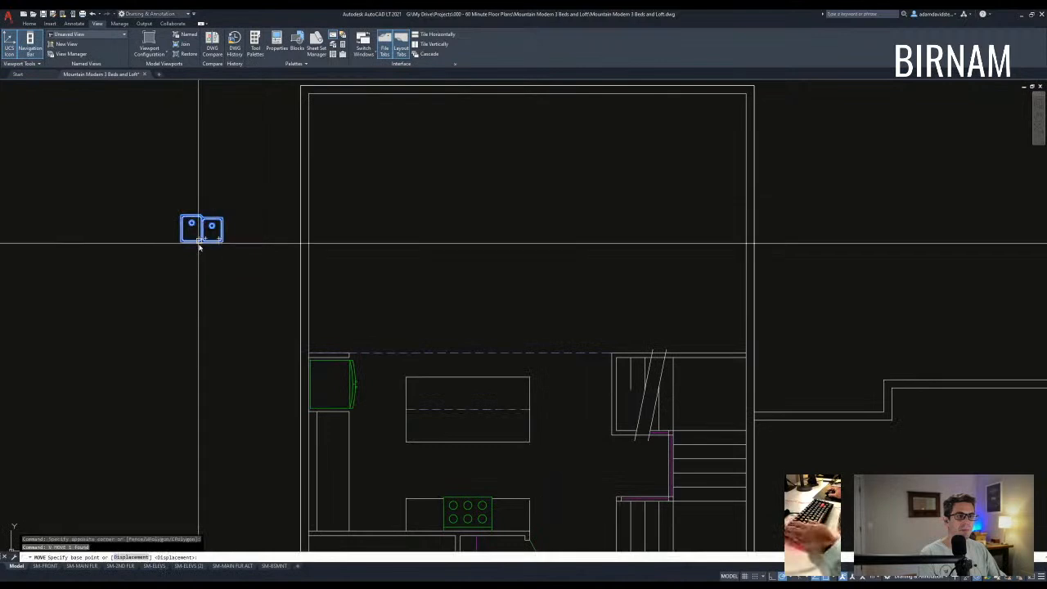
{"action": "left_click", "coordinate": [200, 246]}
{"action": "scroll", "coordinate": [377, 360], "scroll_direction": "up", "scroll_amount": 2}
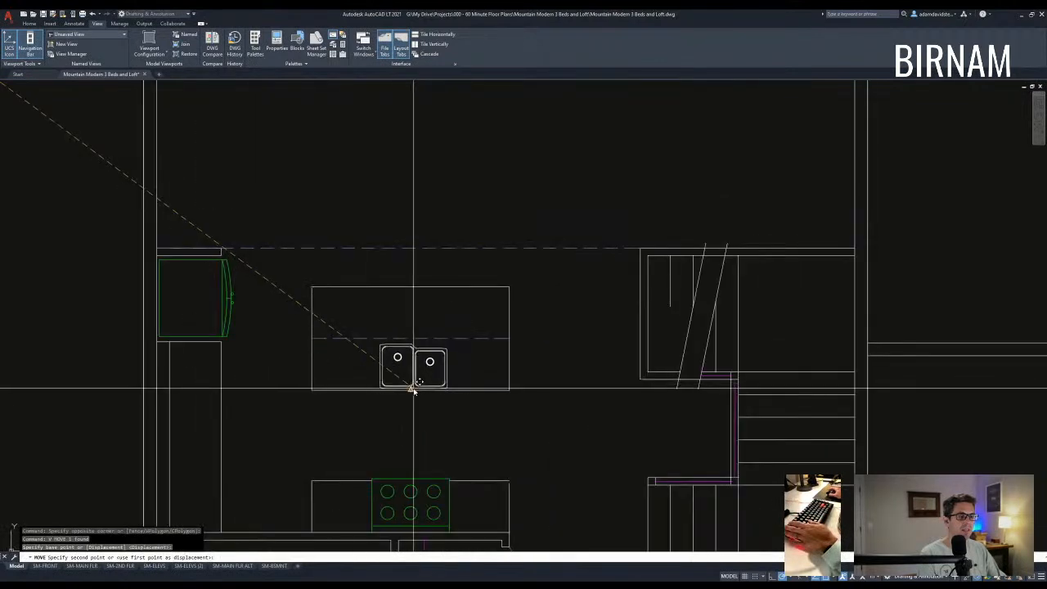
{"action": "left_click", "coordinate": [411, 389]}
{"action": "key", "text": "Escape"}
{"action": "scroll", "coordinate": [464, 383], "scroll_direction": "up", "scroll_amount": 2}
{"action": "left_click", "coordinate": [435, 368]}
{"action": "left_click", "coordinate": [418, 351]}
{"action": "type", "text": "v"}
{"action": "key", "text": "space"}
{"action": "left_click", "coordinate": [466, 368]}
{"action": "left_click", "coordinate": [466, 363]}
{"action": "key", "text": "Escape"}
{"action": "scroll", "coordinate": [466, 365], "scroll_direction": "down", "scroll_amount": 4}
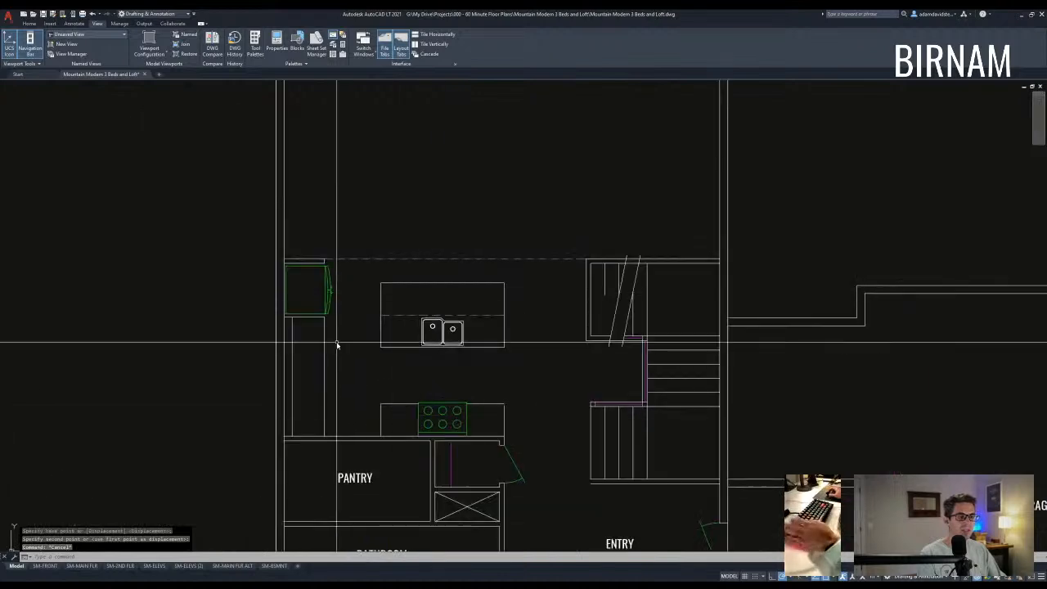
- Offset the cabinet's right edge and extend the wall lines to the cabinet's top edge
{"action": "key", "text": "Escape"}
{"action": "key", "text": "Escape"}
{"action": "type", "text": "o"}
{"action": "key", "text": "space"}
{"action": "key", "text": "space"}
{"action": "left_click", "coordinate": [325, 358]}
{"action": "left_click", "coordinate": [314, 346]}
{"action": "key", "text": "Escape"}
{"action": "key", "text": "Escape"}
{"action": "type", "text": "ex"}
{"action": "key", "text": "space"}
{"action": "scroll", "coordinate": [311, 260], "scroll_direction": "up", "scroll_amount": 2}
{"action": "left_click", "coordinate": [309, 262]}
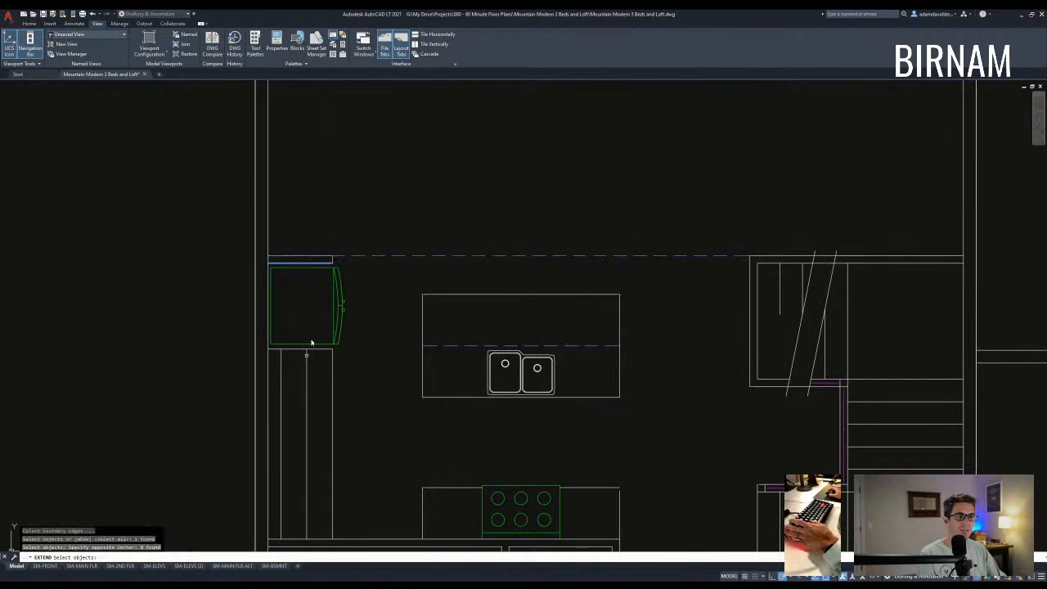
{"action": "key", "text": "Escape"}
{"action": "key", "text": "Escape"}
{"action": "scroll", "coordinate": [406, 378], "scroll_direction": "down", "scroll_amount": 5}
{"action": "scroll", "coordinate": [406, 373], "scroll_direction": "up", "scroll_amount": 2}
{"action": "scroll", "coordinate": [481, 374], "scroll_direction": "down", "scroll_amount": 2}
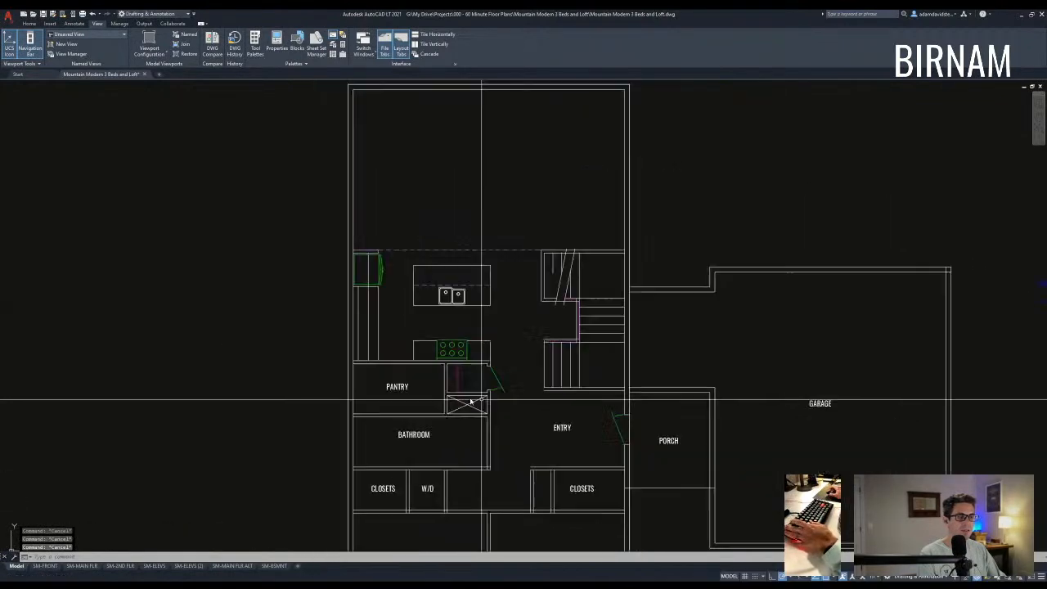
- Pan to the main-floor bathroom area after abandoning a first offset attempt
{"action": "type", "text": "o"}
{"action": "key", "text": "space"}
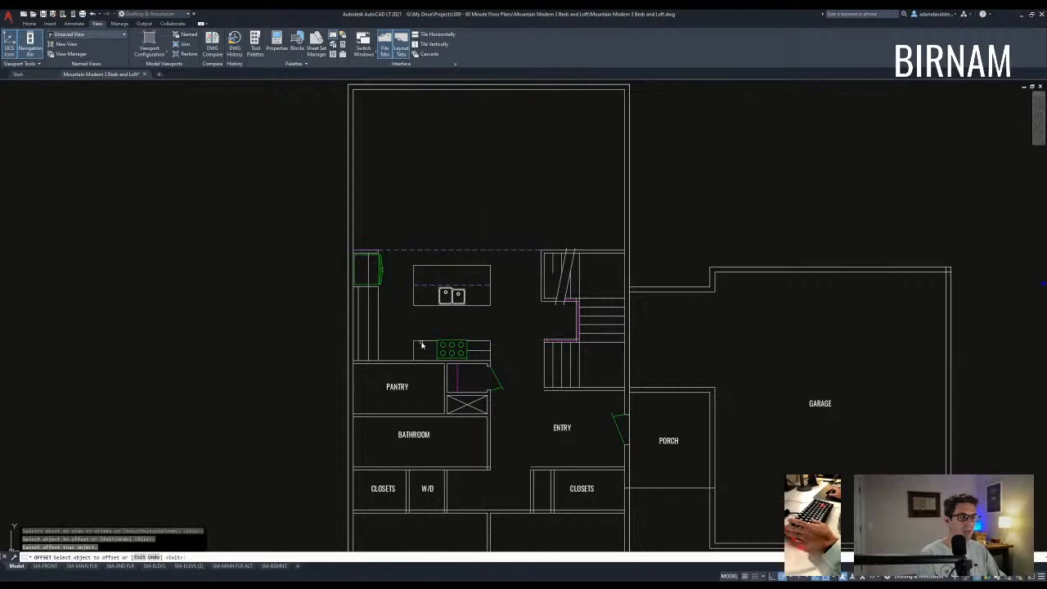
{"action": "key", "text": "Escape"}
{"action": "left_click", "coordinate": [348, 362]}
{"action": "middle_click_drag", "start_coordinate": [393, 305], "coordinate": [388, 355]}
{"action": "key", "text": "Escape"}
{"action": "key", "text": "Escape"}
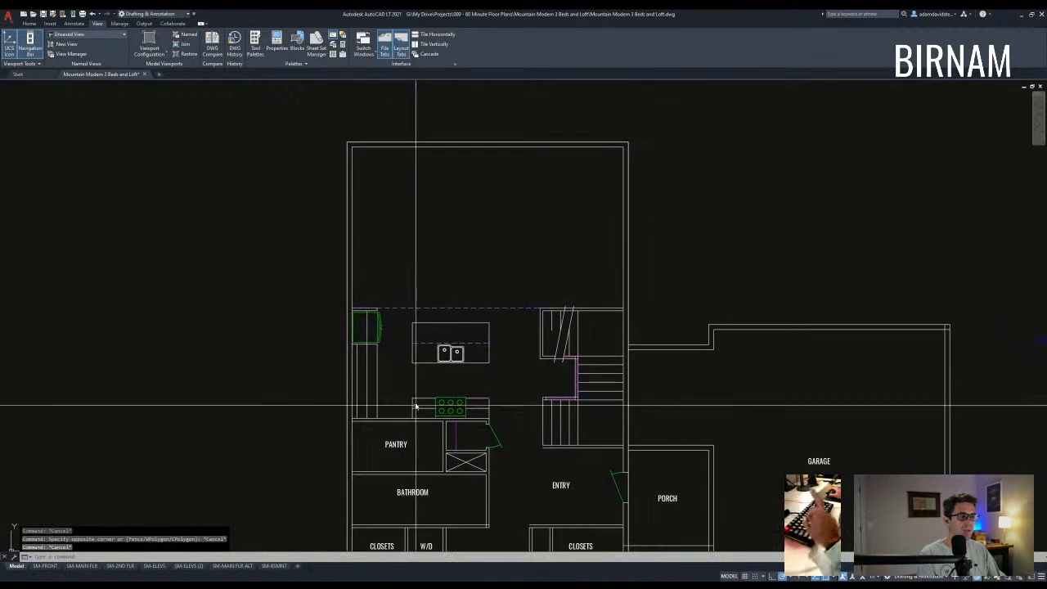
{"action": "key", "text": "Escape"}
{"action": "key", "text": "Escape"}
{"action": "middle_click_drag", "start_coordinate": [511, 426], "coordinate": [496, 395]}
{"action": "middle_click_drag", "start_coordinate": [399, 470], "coordinate": [403, 421]}
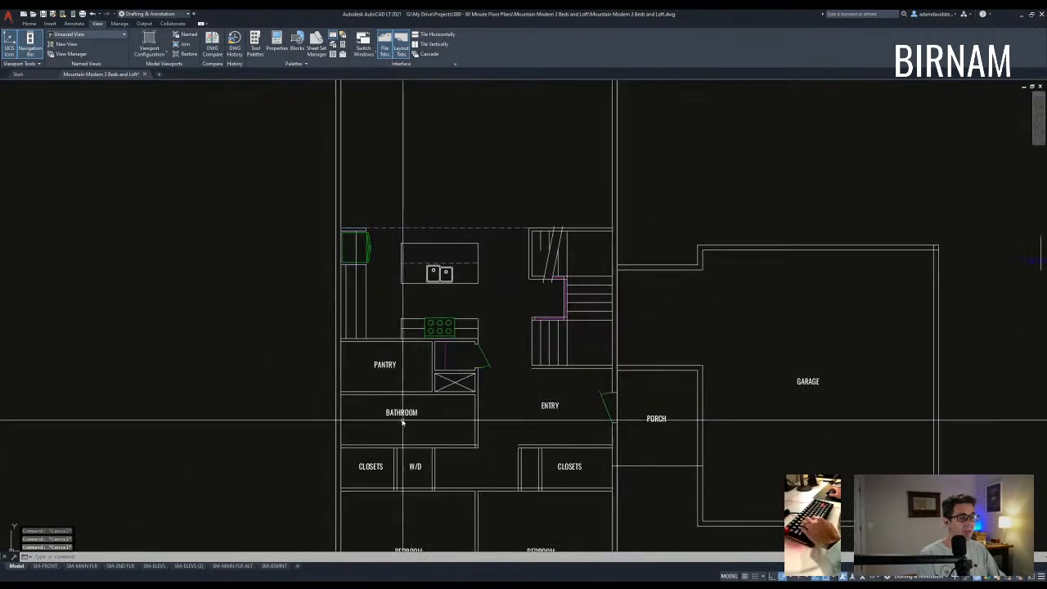
- Nudge the BATHROOM label slightly down and to the right
{"action": "left_click", "coordinate": [410, 406]}
{"action": "type", "text": "m"}
{"action": "left_click", "coordinate": [429, 426]}
{"action": "left_click", "coordinate": [433, 430]}
{"action": "key", "text": "Escape"}
{"action": "key", "text": "Escape"}
{"action": "middle_click_drag", "start_coordinate": [441, 448], "coordinate": [444, 425]}
{"action": "type", "text": "f"}
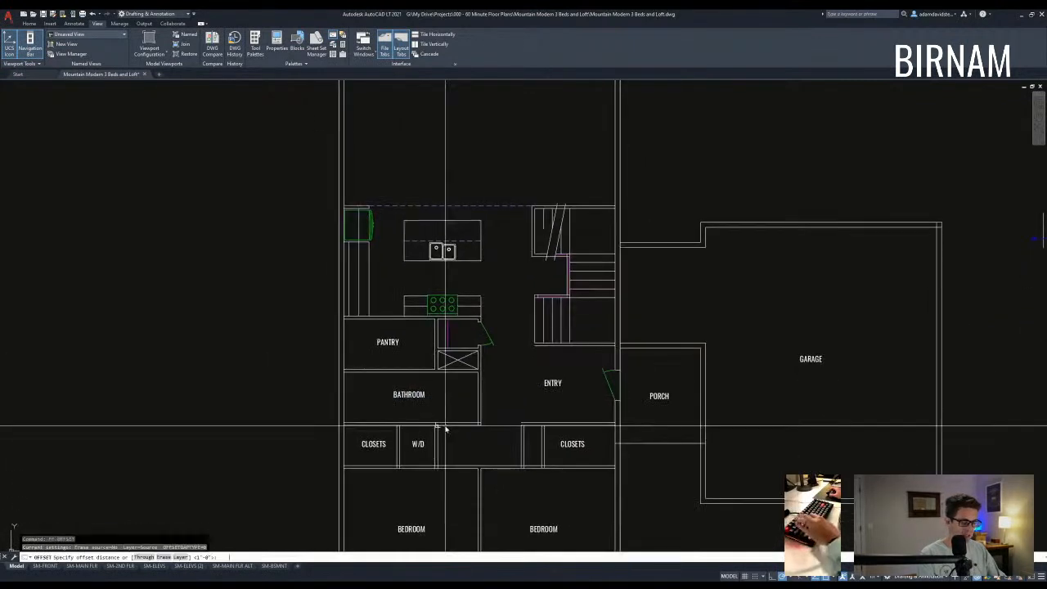
{"action": "key", "text": "Escape"}
{"action": "key", "text": "Escape"}
{"action": "scroll", "coordinate": [435, 377], "scroll_direction": "up", "scroll_amount": 3}
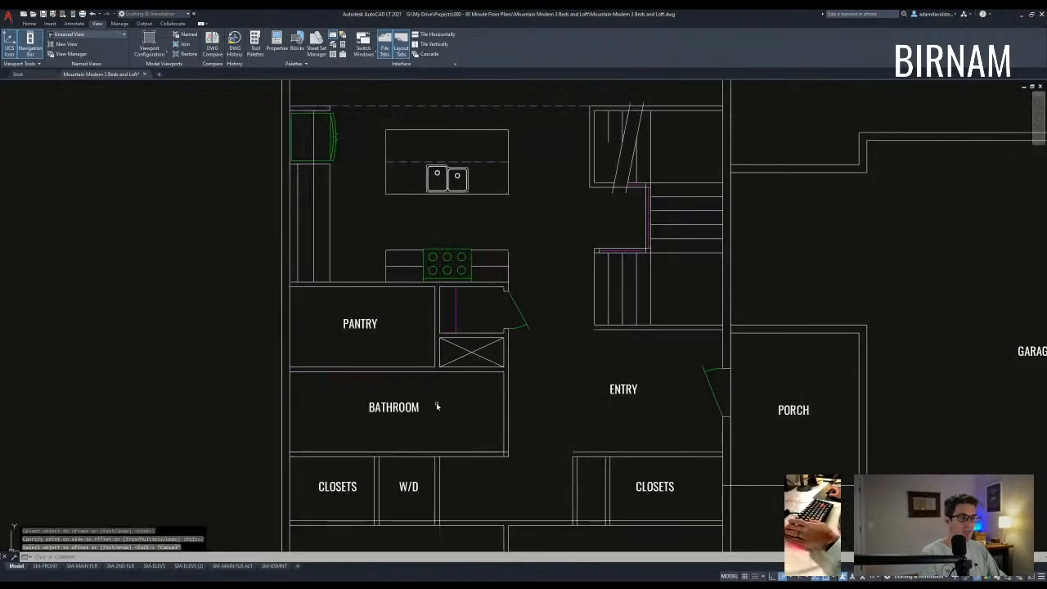
- Offset the bathroom wall 72 units to the left to start a new inner wall
{"action": "type", "text": "o"}
{"action": "key", "text": "Return"}
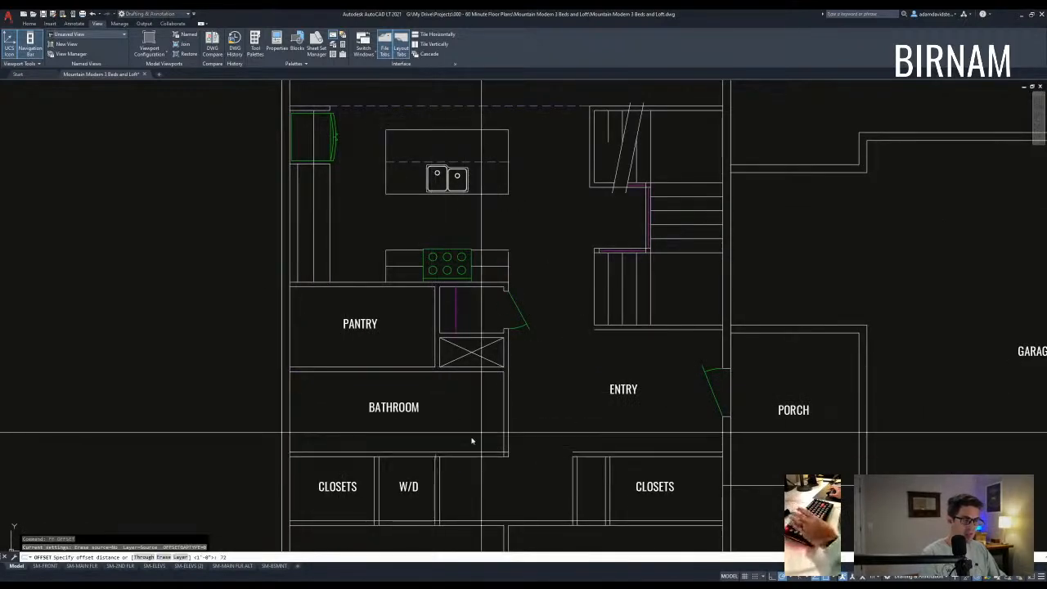
{"action": "left_click", "coordinate": [504, 414]}
{"action": "left_click", "coordinate": [479, 435]}
{"action": "key", "text": "Escape"}
{"action": "key", "text": "Escape"}
{"action": "middle_click_drag", "start_coordinate": [462, 440], "coordinate": [467, 437]}
- Offset that new line 3.5 to the left to give the wall its thickness
{"action": "type", "text": "ff"}
{"action": "key", "text": "Return"}
{"action": "type", "text": "3.5"}
{"action": "key", "text": "Return"}
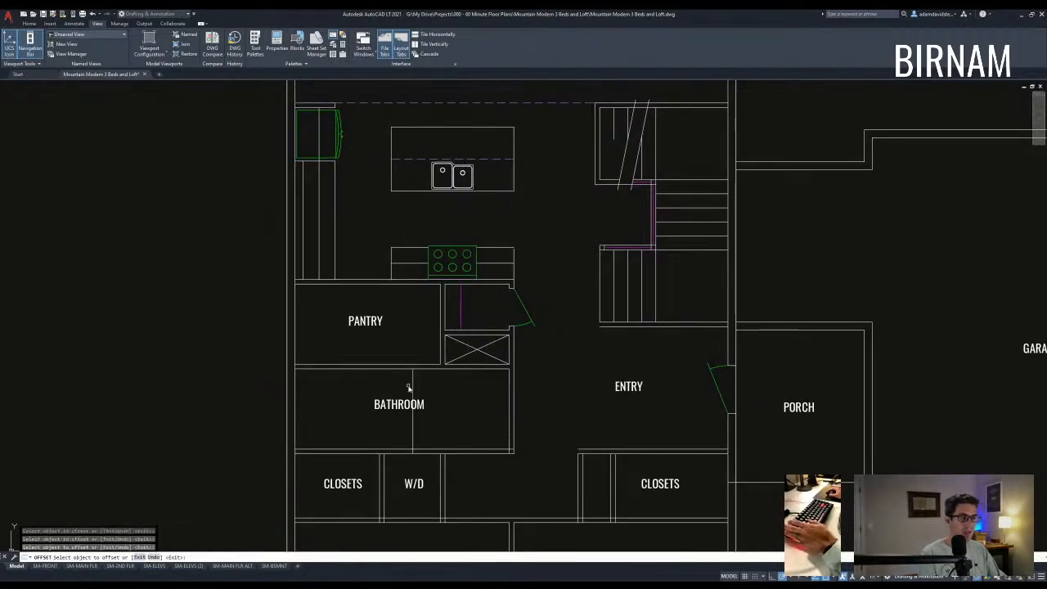
{"action": "left_click", "coordinate": [412, 386]}
{"action": "left_click", "coordinate": [405, 392]}
{"action": "key", "text": "Escape"}
{"action": "key", "text": "Escape"}
- Move the BATHROOM label into the left-hand room
{"action": "left_click", "coordinate": [387, 399]}
{"action": "type", "text": "m"}
{"action": "key", "text": "Return"}
{"action": "key", "text": "Escape"}
{"action": "key", "text": "Escape"}
{"action": "left_click", "coordinate": [388, 407]}
{"action": "type", "text": "m"}
{"action": "key", "text": "Return"}
{"action": "left_click", "coordinate": [390, 408]}
{"action": "left_click", "coordinate": [349, 430]}
{"action": "key", "text": "Escape"}
{"action": "key", "text": "Escape"}
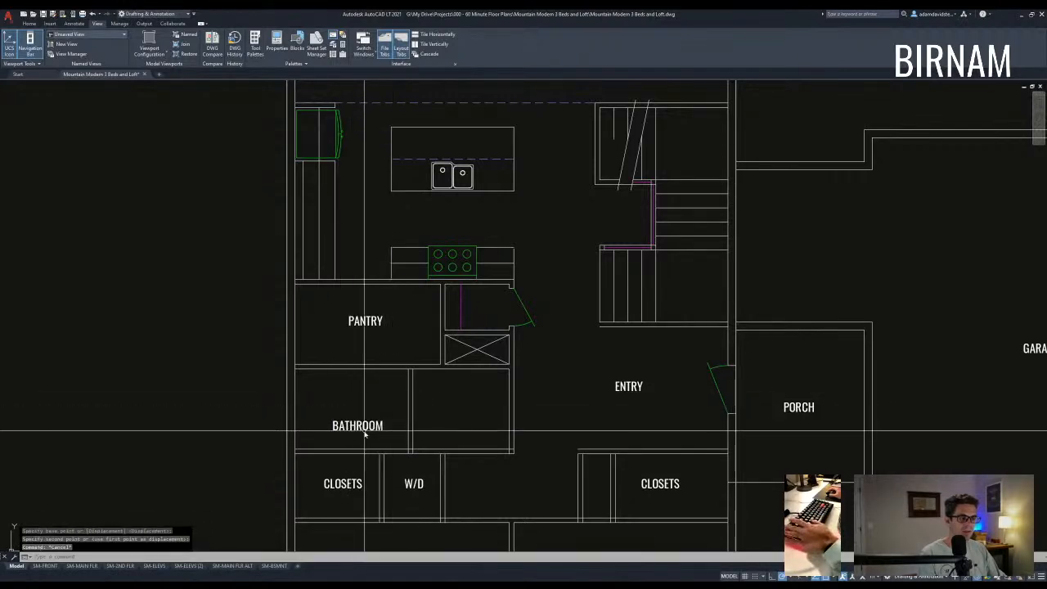
- Move the tub from the upper plan down near the main-floor bathroom
{"action": "middle_click_drag", "start_coordinate": [365, 431], "coordinate": [377, 422]}
{"action": "scroll", "coordinate": [411, 355], "scroll_direction": "down", "scroll_amount": 4}
{"action": "scroll", "coordinate": [490, 320], "scroll_direction": "down", "scroll_amount": 4}
{"action": "scroll", "coordinate": [491, 339], "scroll_direction": "up", "scroll_amount": 5}
{"action": "left_click", "coordinate": [406, 247]}
{"action": "type", "text": "m"}
{"action": "left_click", "coordinate": [423, 272]}
{"action": "middle_click_drag", "start_coordinate": [476, 464], "coordinate": [480, 357]}
{"action": "scroll", "coordinate": [444, 377], "scroll_direction": "up", "scroll_amount": 4}
{"action": "middle_click_drag", "start_coordinate": [435, 416], "coordinate": [392, 316]}
{"action": "left_click", "coordinate": [385, 406]}
{"action": "key", "text": "Escape"}
- Reposition the tub by its top-left corner against the bathroom's left wall
{"action": "left_click", "coordinate": [394, 444]}
{"action": "left_click", "coordinate": [355, 363]}
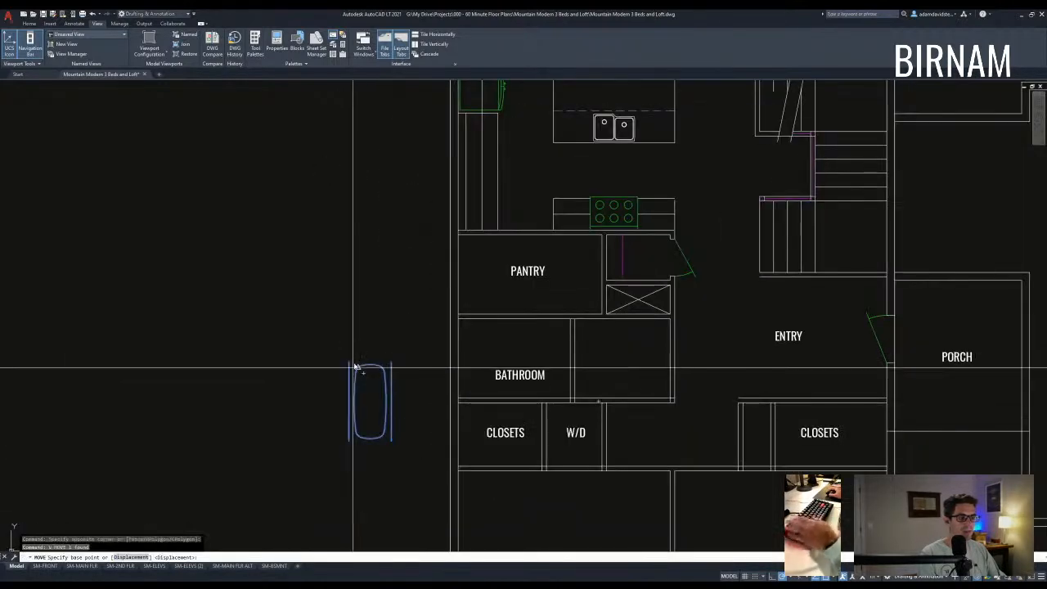
{"action": "type", "text": "m"}
{"action": "left_click", "coordinate": [350, 361]}
{"action": "left_click", "coordinate": [462, 317]}
{"action": "middle_click_drag", "start_coordinate": [562, 365], "coordinate": [438, 382]}
{"action": "key", "text": "Escape"}
- Offset a line across the bathroom and trim off the extra horizontal wall segment
{"action": "left_click", "coordinate": [444, 321]}
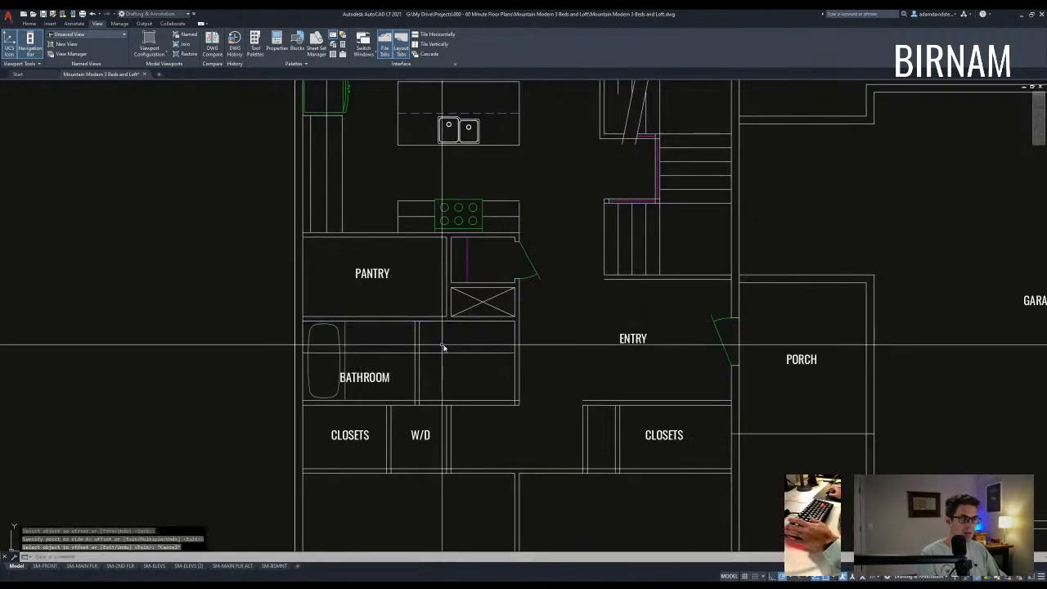
{"action": "left_click", "coordinate": [442, 347]}
{"action": "scroll", "coordinate": [424, 348], "scroll_direction": "up", "scroll_amount": 4}
{"action": "type", "text": "tr"}
{"action": "left_click", "coordinate": [430, 369]}
{"action": "left_click", "coordinate": [406, 349]}
{"action": "key", "text": "space"}
{"action": "left_click", "coordinate": [386, 368]}
{"action": "left_click", "coordinate": [381, 363]}
{"action": "key", "text": "Escape"}
{"action": "scroll", "coordinate": [389, 343], "scroll_direction": "down", "scroll_amount": 2}
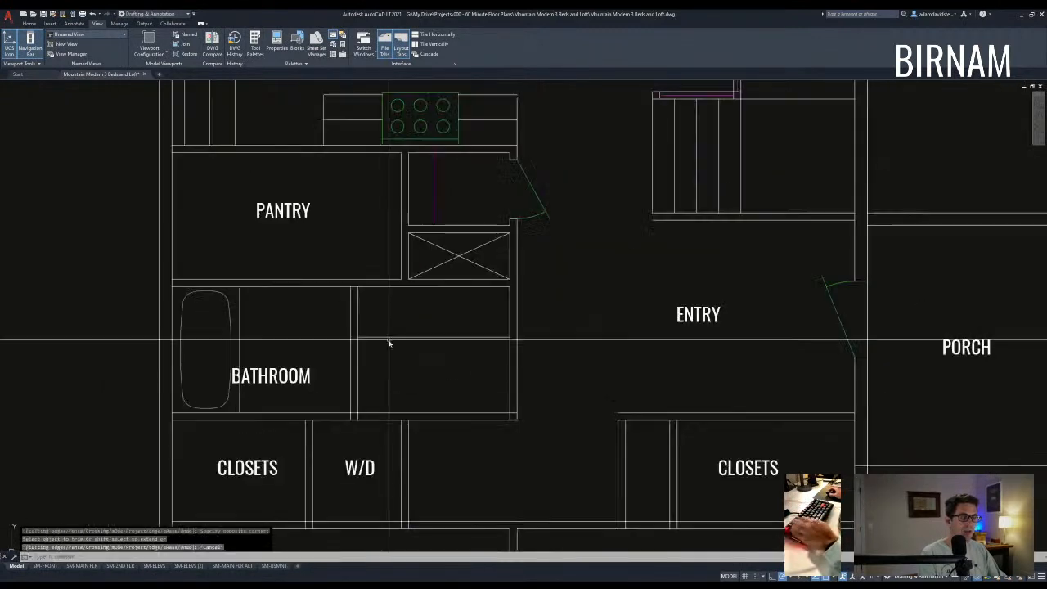
- Move the BATHROOM label into the room on the right
{"action": "left_click", "coordinate": [289, 377]}
{"action": "type", "text": "m"}
{"action": "left_click", "coordinate": [287, 374]}
{"action": "left_click", "coordinate": [448, 374]}
{"action": "key", "text": "Escape"}
{"action": "scroll", "coordinate": [480, 386], "scroll_direction": "down", "scroll_amount": 2}
{"action": "mouse_move", "coordinate": [506, 430]}
{"action": "middle_mouse_down"}
{"action": "mouse_move", "coordinate": [505, 374]}
{"action": "mouse_move", "coordinate": [508, 416]}
{"action": "middle_mouse_up"}
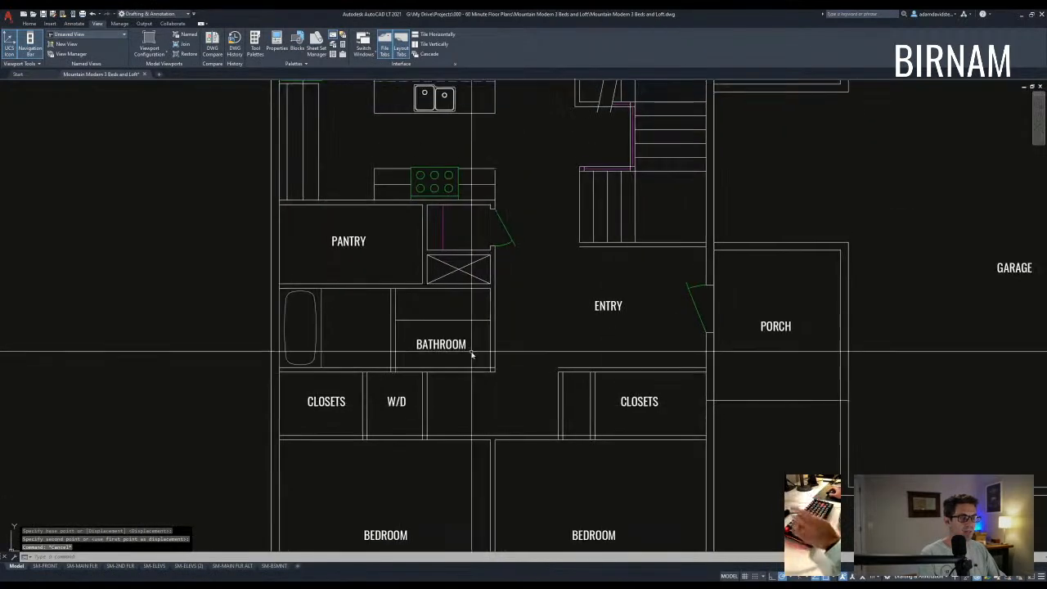
{"action": "middle_click_drag", "start_coordinate": [495, 375], "coordinate": [501, 386]}
{"action": "key", "text": "Escape"}
{"action": "scroll", "coordinate": [458, 380], "scroll_direction": "up", "scroll_amount": 2}
- Trim the unwanted segment off the bathroom wall
{"action": "type", "text": "tr"}
{"action": "left_click", "coordinate": [419, 383]}
{"action": "scroll", "coordinate": [425, 389], "scroll_direction": "up", "scroll_amount": 5}
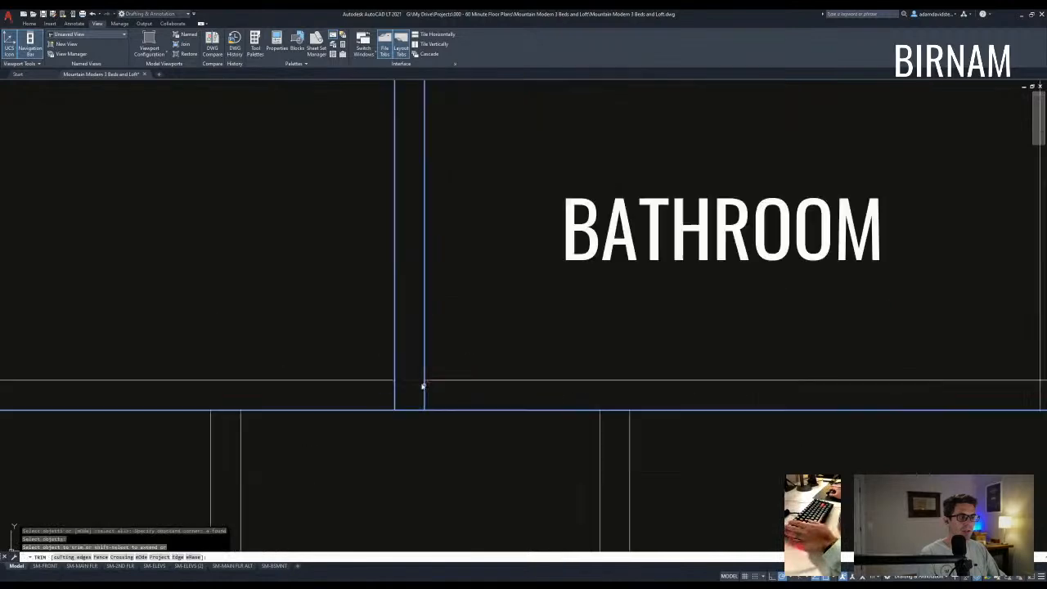
{"action": "left_click", "coordinate": [410, 372]}
{"action": "key", "text": "Escape"}
{"action": "middle_click_drag", "start_coordinate": [428, 351], "coordinate": [434, 382]}
{"action": "scroll", "coordinate": [434, 383], "scroll_direction": "down", "scroll_amount": 6}
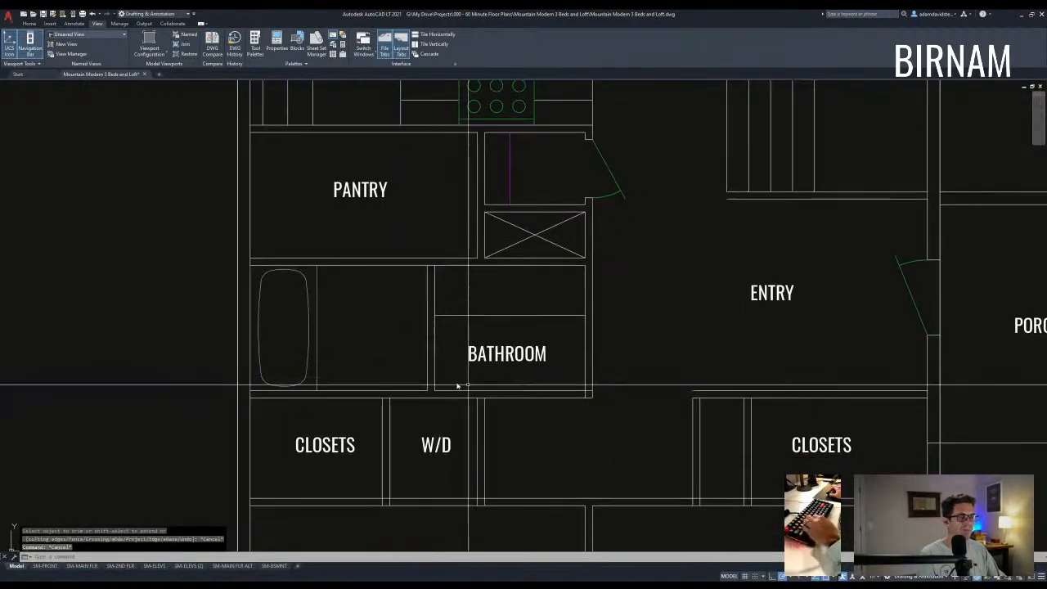
{"action": "middle_click_drag", "start_coordinate": [531, 366], "coordinate": [463, 371]}
- Trim the two leftover wall segments at the next wall junction
{"action": "type", "text": "tr"}
{"action": "left_click", "coordinate": [395, 295]}
{"action": "left_click", "coordinate": [352, 258]}
{"action": "key", "text": "space"}
{"action": "scroll", "coordinate": [362, 270], "scroll_direction": "up", "scroll_amount": 5}
{"action": "left_click", "coordinate": [365, 274]}
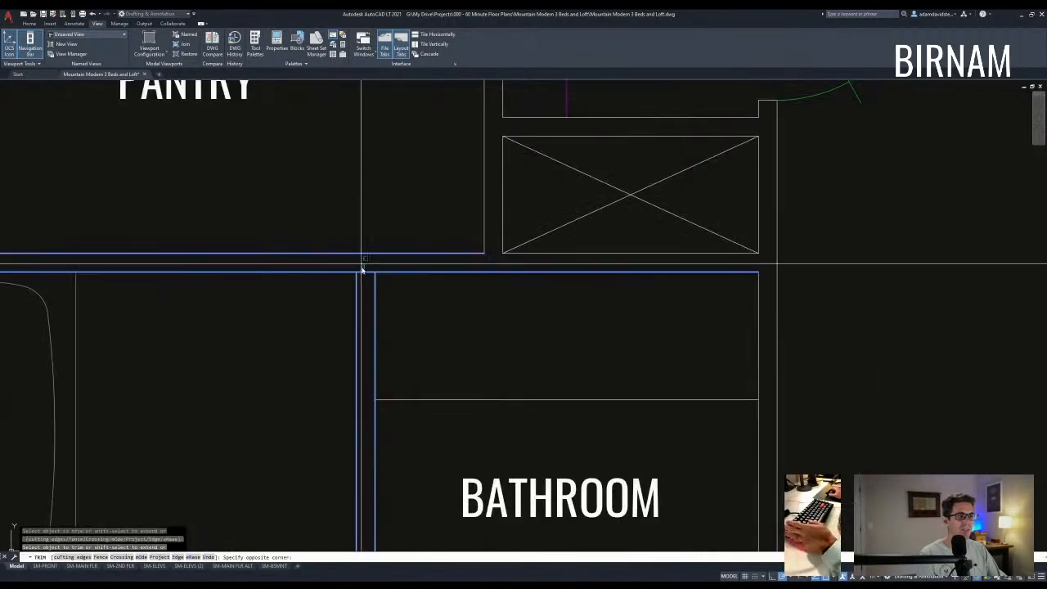
{"action": "left_click", "coordinate": [365, 280]}
{"action": "key", "text": "Escape"}
{"action": "key", "text": "Escape"}
{"action": "scroll", "coordinate": [375, 407], "scroll_direction": "down", "scroll_amount": 8}
{"action": "middle_click_drag", "start_coordinate": [377, 432], "coordinate": [445, 367]}
{"action": "key", "text": "Escape"}
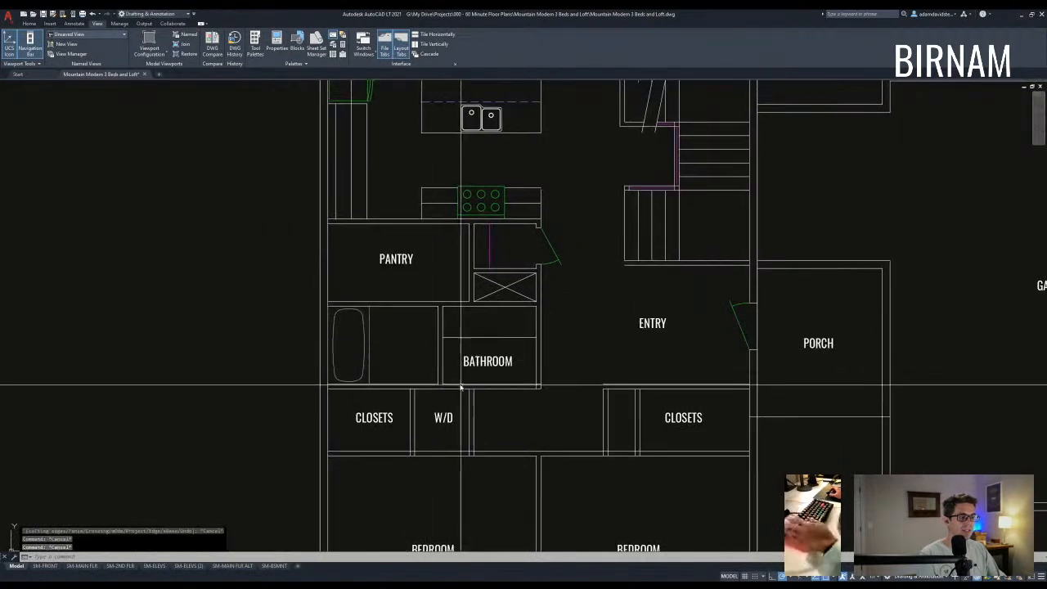
{"action": "key", "text": "Escape"}
- Copy the toilet from the loft bathroom into the main-floor bathroom with CV
{"action": "scroll", "coordinate": [467, 396], "scroll_direction": "down", "scroll_amount": 10}
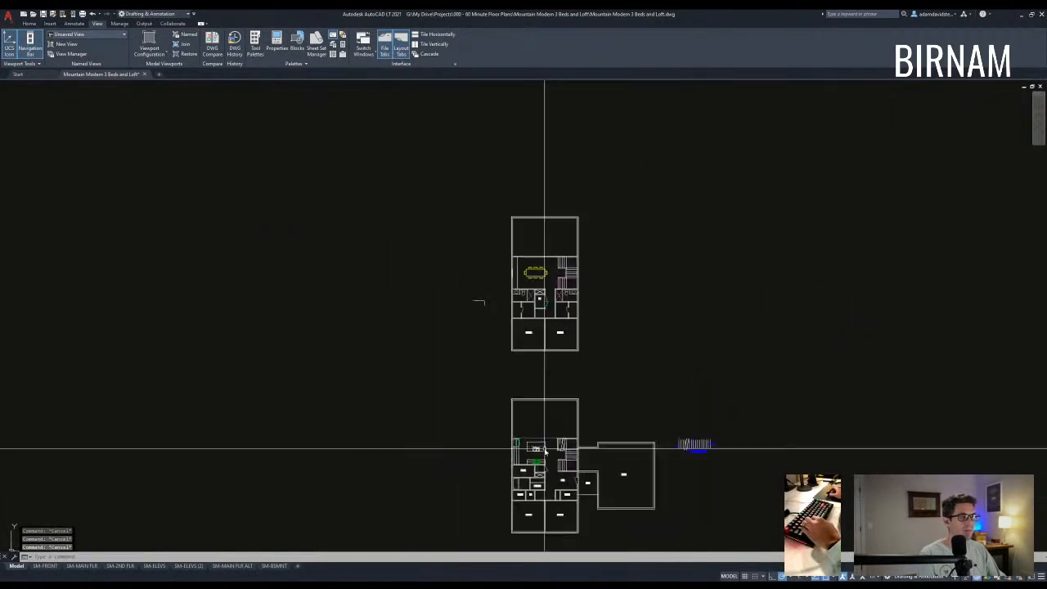
{"action": "scroll", "coordinate": [576, 302], "scroll_direction": "up", "scroll_amount": 4}
{"action": "scroll", "coordinate": [464, 337], "scroll_direction": "up", "scroll_amount": 4}
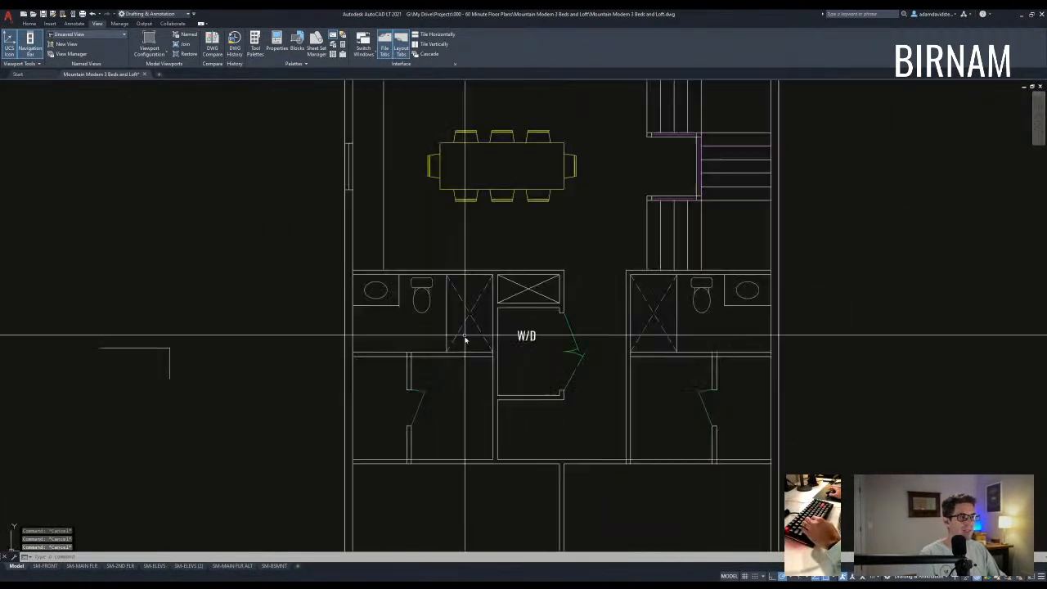
{"action": "left_click", "coordinate": [426, 306]}
{"action": "type", "text": "cv"}
{"action": "key", "text": "space"}
{"action": "left_click", "coordinate": [426, 308]}
{"action": "scroll", "coordinate": [444, 214], "scroll_direction": "down", "scroll_amount": 8}
{"action": "scroll", "coordinate": [456, 409], "scroll_direction": "up", "scroll_amount": 6}
{"action": "scroll", "coordinate": [423, 377], "scroll_direction": "up", "scroll_amount": 2}
{"action": "scroll", "coordinate": [434, 308], "scroll_direction": "up", "scroll_amount": 2}
{"action": "left_click", "coordinate": [423, 310]}
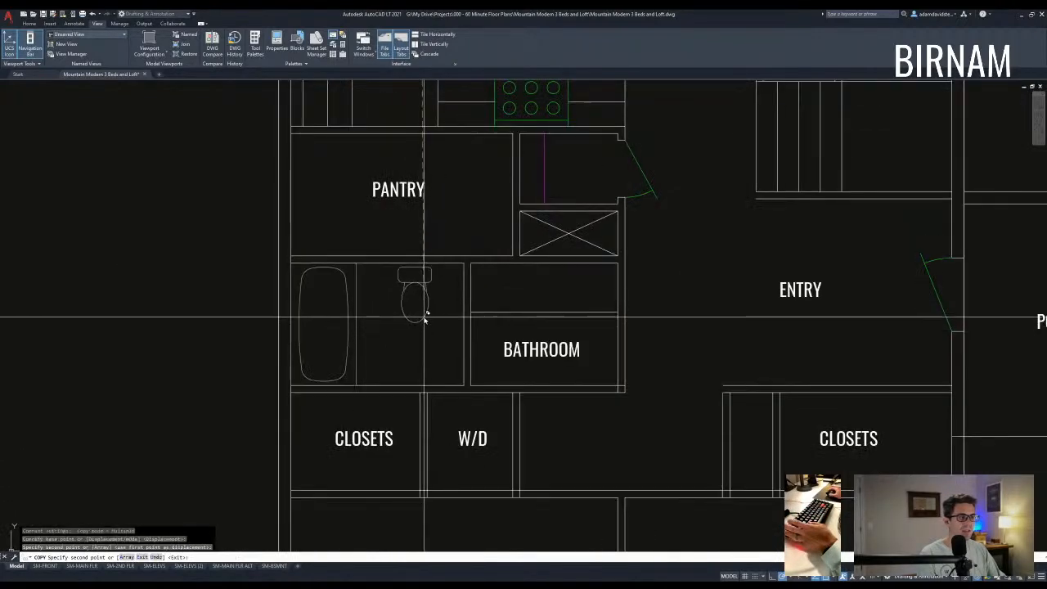
{"action": "scroll", "coordinate": [388, 372], "scroll_direction": "down", "scroll_amount": 4}
{"action": "scroll", "coordinate": [388, 372], "scroll_direction": "down", "scroll_amount": 5}
{"action": "scroll", "coordinate": [400, 204], "scroll_direction": "up", "scroll_amount": 6}
{"action": "middle_click_drag", "start_coordinate": [412, 246], "coordinate": [437, 269]}
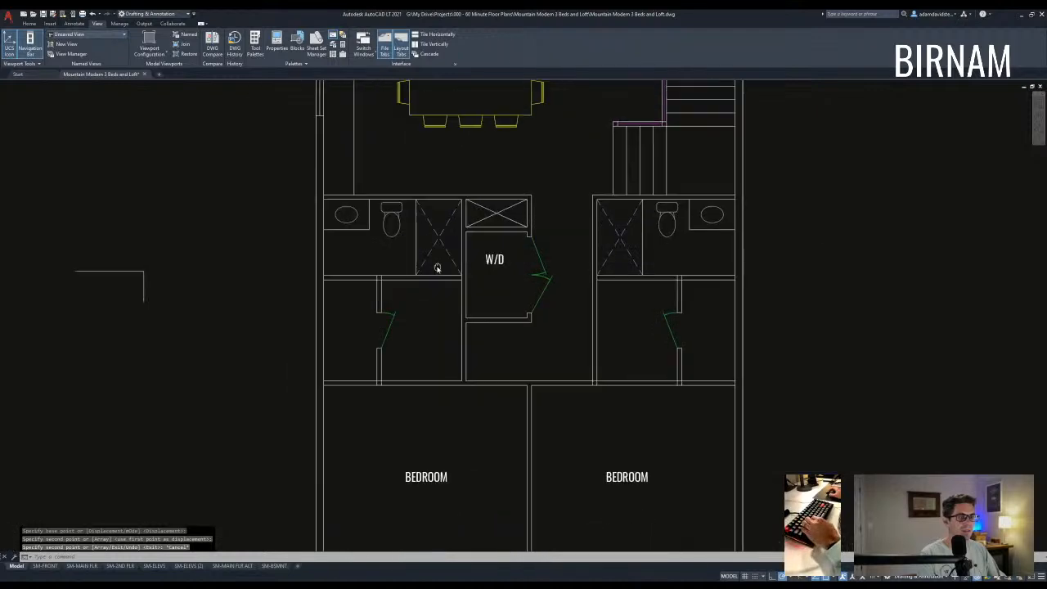
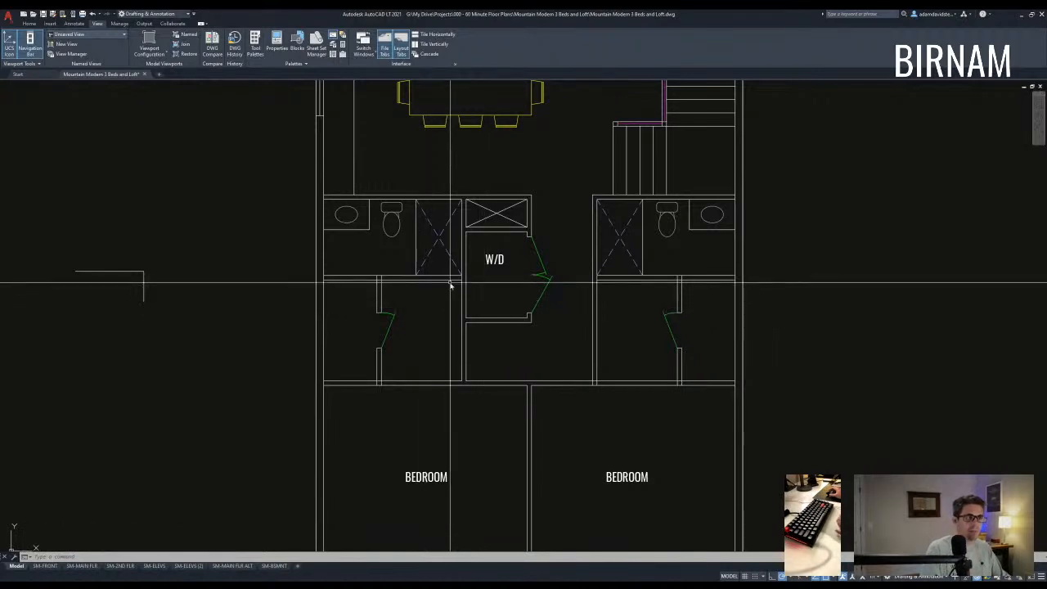
- Stretch the bath wall and shower down 12 units
{"action": "scroll", "coordinate": [456, 296], "scroll_direction": "up", "scroll_amount": 2}
{"action": "type", "text": "s"}
{"action": "key", "text": "Return"}
{"action": "left_click", "coordinate": [498, 287]}
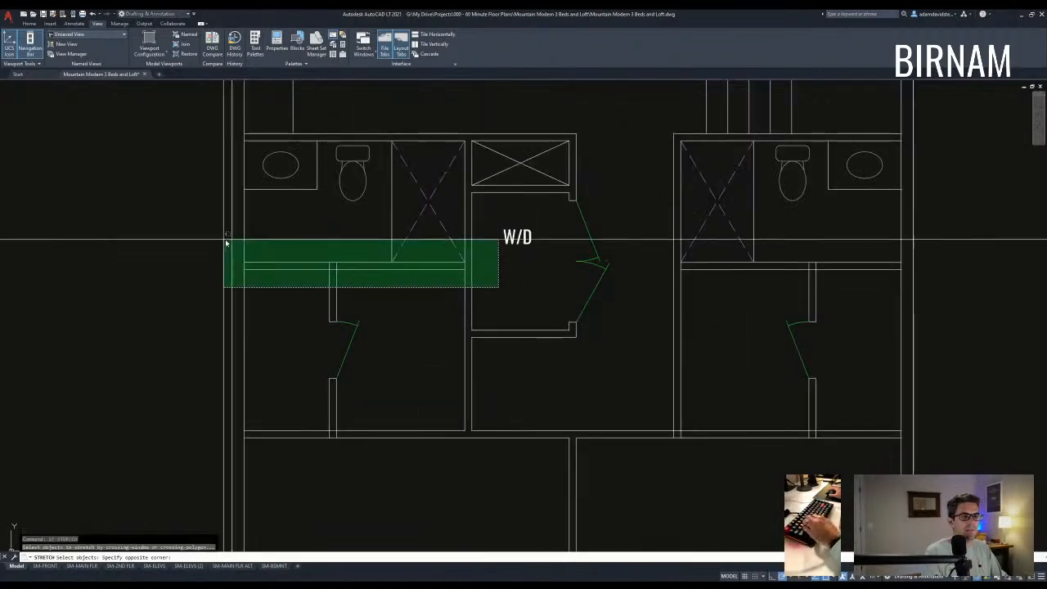
{"action": "left_click", "coordinate": [224, 240]}
{"action": "key", "text": "Return"}
{"action": "left_click", "coordinate": [291, 315]}
{"action": "type", "text": "12"}
{"action": "key", "text": "Return"}
{"action": "key", "text": "Escape"}
- Stretch the left closet door down 20 units
{"action": "middle_click_drag", "start_coordinate": [369, 340], "coordinate": [373, 302]}
{"action": "scroll", "coordinate": [374, 300], "scroll_direction": "down", "scroll_amount": 3}
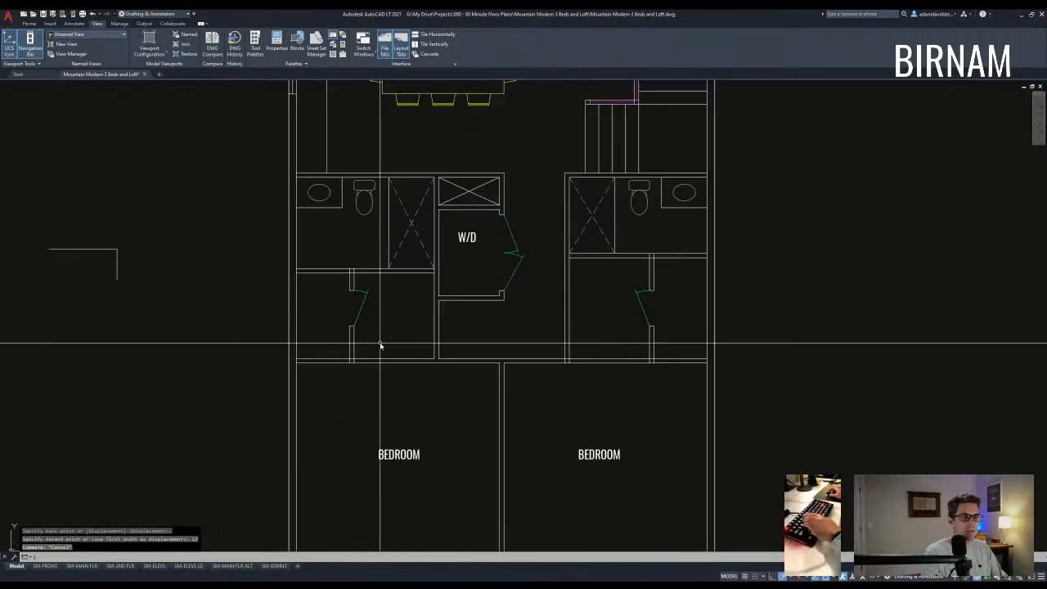
{"action": "key", "text": "Return"}
{"action": "scroll", "coordinate": [375, 349], "scroll_direction": "up", "scroll_amount": 2}
{"action": "left_click", "coordinate": [390, 349]}
{"action": "left_click", "coordinate": [309, 244]}
{"action": "key", "text": "Return"}
{"action": "left_click", "coordinate": [307, 269]}
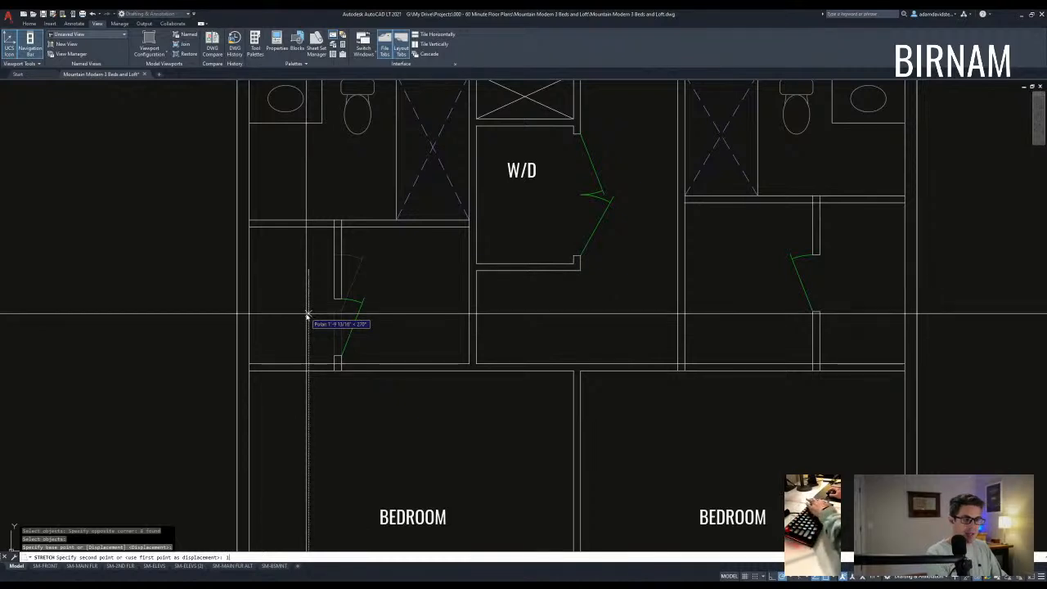
{"action": "key", "text": "Return"}
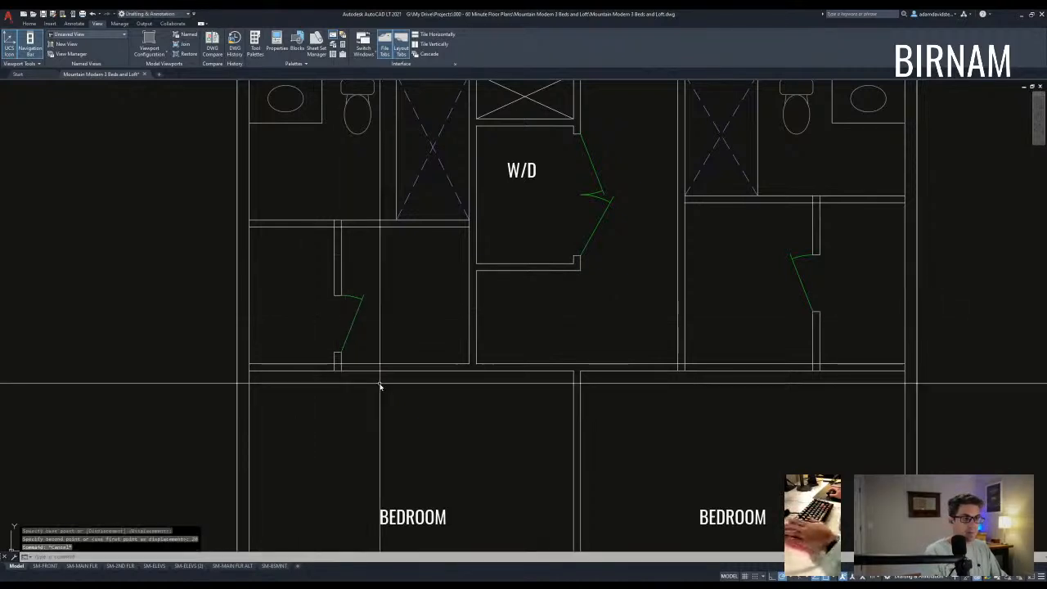
- Drop the right closet door stretch and erase the right bathroom's fixtures, walls and door
{"action": "middle_click_drag", "start_coordinate": [597, 354], "coordinate": [528, 357]}
{"action": "key", "text": "Return"}
{"action": "left_click", "coordinate": [776, 354]}
{"action": "left_click", "coordinate": [689, 259]}
{"action": "key", "text": "Return"}
{"action": "left_click", "coordinate": [689, 260]}
{"action": "key", "text": "Escape"}
{"action": "key", "text": "Escape"}
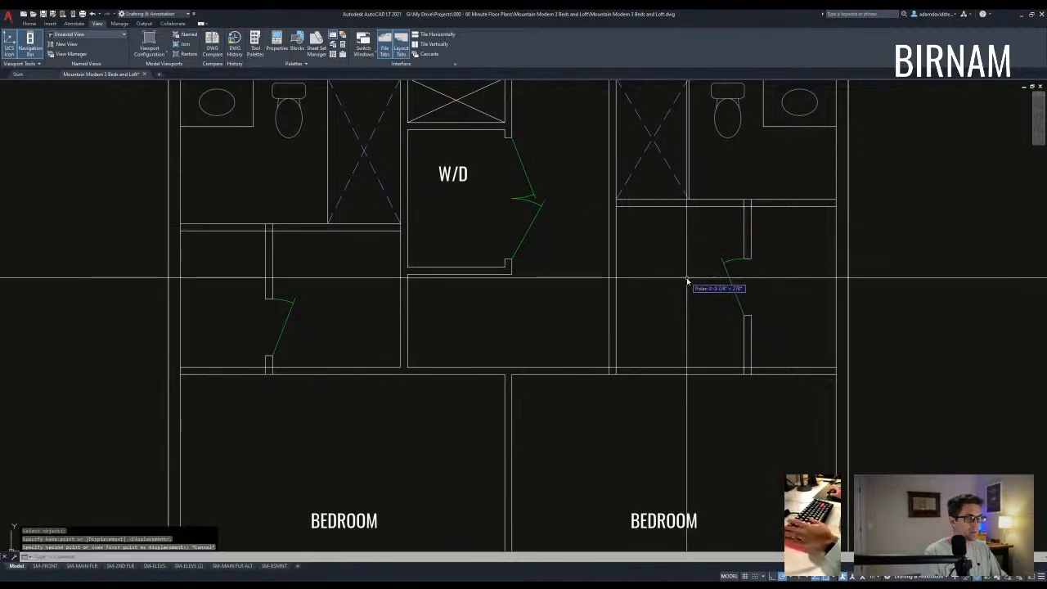
{"action": "scroll", "coordinate": [742, 316], "scroll_direction": "down", "scroll_amount": 2}
{"action": "middle_click_drag", "start_coordinate": [742, 315], "coordinate": [681, 374]}
{"action": "left_click", "coordinate": [712, 401]}
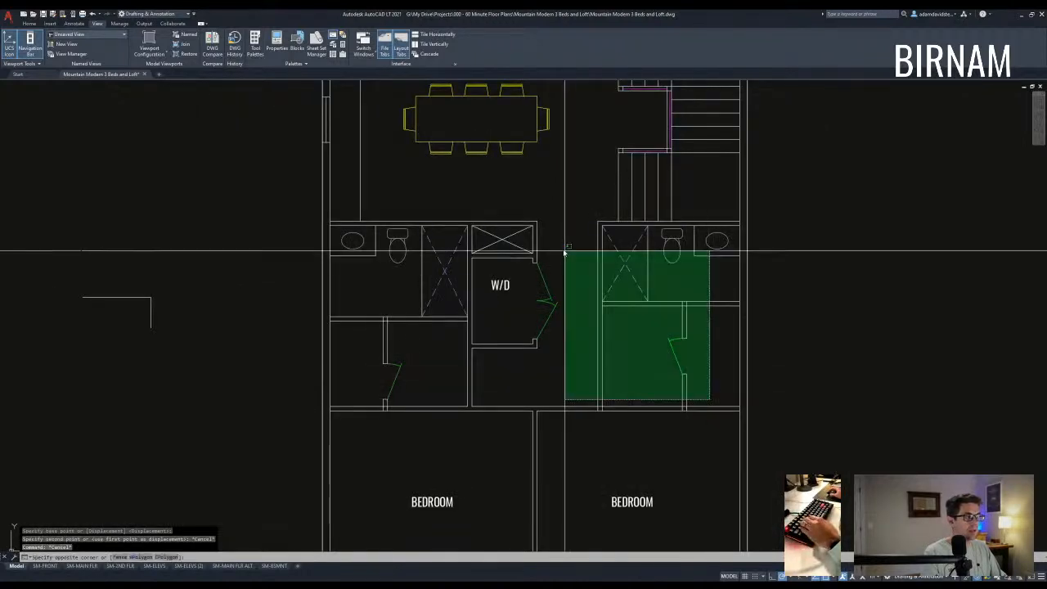
{"action": "left_click", "coordinate": [625, 243]}
{"action": "key", "text": "Delete"}
- Select the whole left bathroom beside the W/D
{"action": "left_click", "coordinate": [451, 390]}
{"action": "key", "text": "Escape"}
{"action": "key", "text": "Escape"}
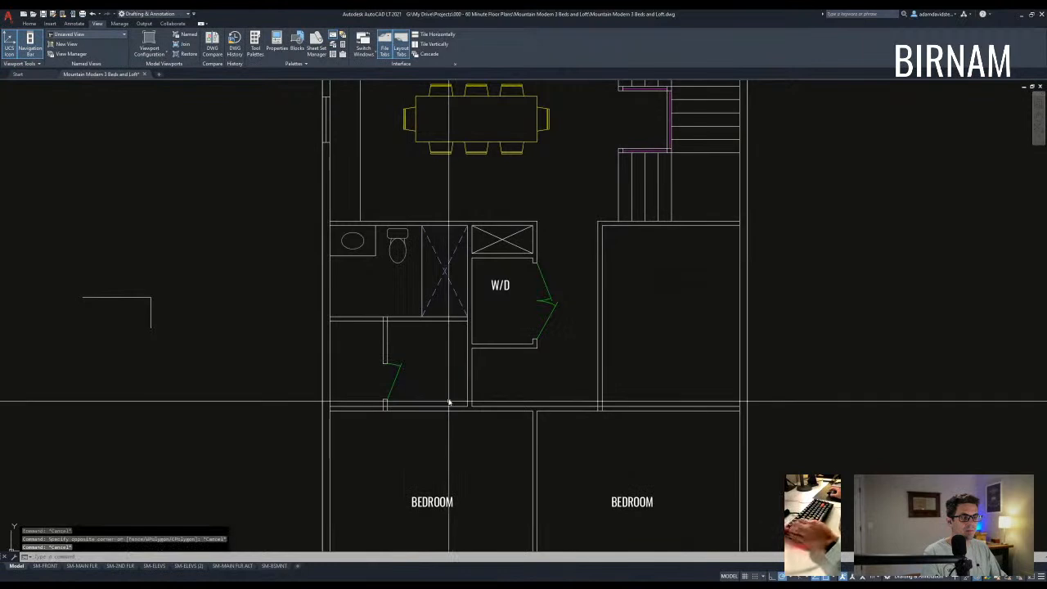
{"action": "left_click", "coordinate": [450, 405]}
{"action": "left_click", "coordinate": [347, 241]}
- Mirror the left bathroom to the right, keeping the original
{"action": "scroll", "coordinate": [376, 229], "scroll_direction": "down", "scroll_amount": 4}
{"action": "type", "text": "mi"}
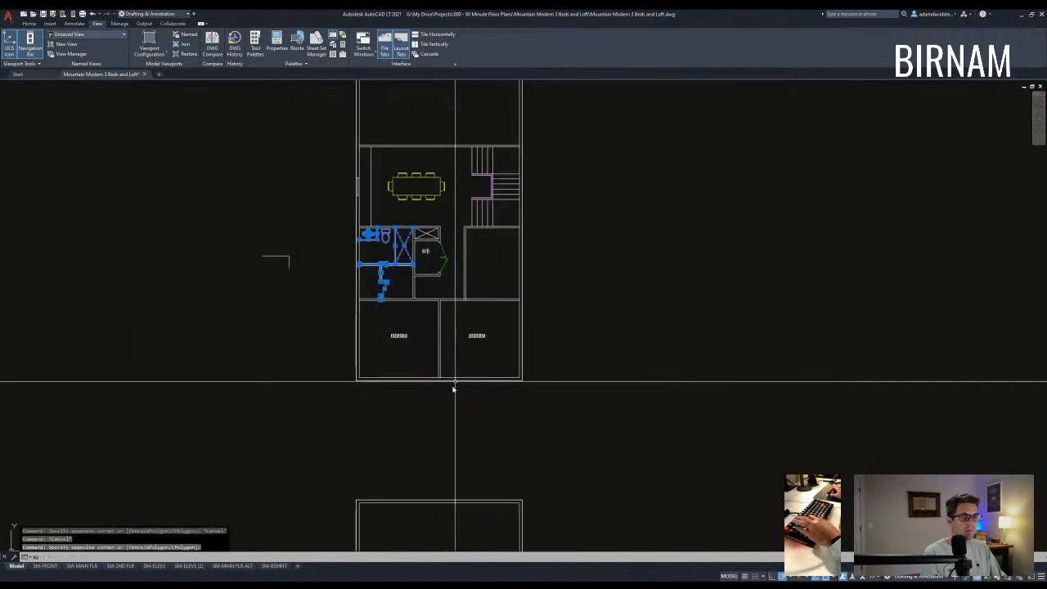
{"action": "key", "text": "Return"}
{"action": "left_click", "coordinate": [440, 391]}
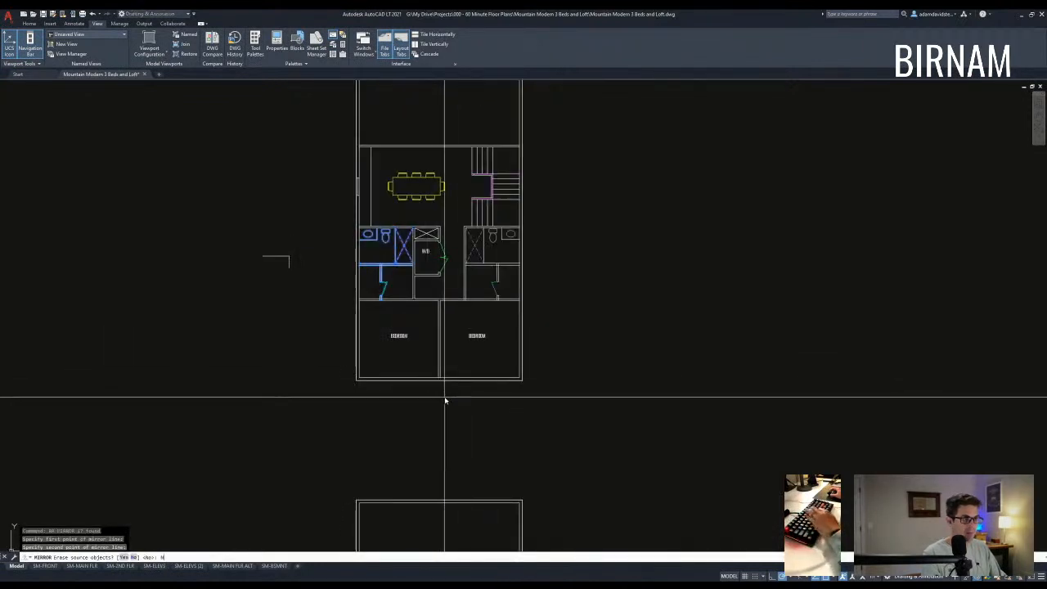
{"action": "key", "text": "Return"}
{"action": "key", "text": "Escape"}
{"action": "key", "text": "Escape"}
- Copy the W/D label into the left closet and rename it WALK-IN
{"action": "scroll", "coordinate": [430, 253], "scroll_direction": "up", "scroll_amount": 5}
{"action": "left_click", "coordinate": [430, 255]}
{"action": "left_click", "coordinate": [418, 243]}
{"action": "type", "text": "cv"}
{"action": "key", "text": "Return"}
{"action": "scroll", "coordinate": [362, 305], "scroll_direction": "up", "scroll_amount": 3}
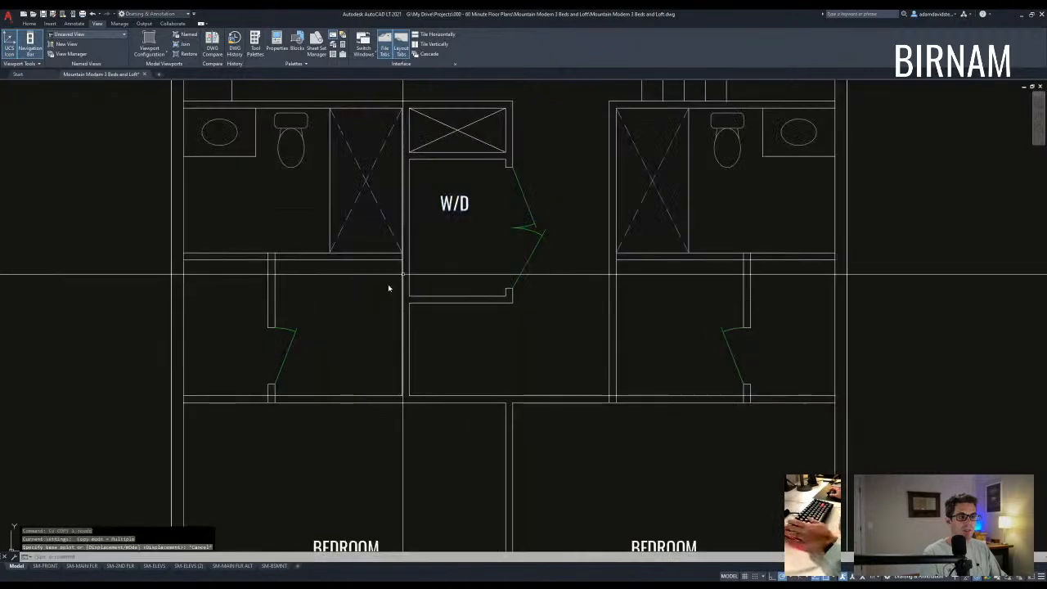
{"action": "left_click", "coordinate": [449, 211]}
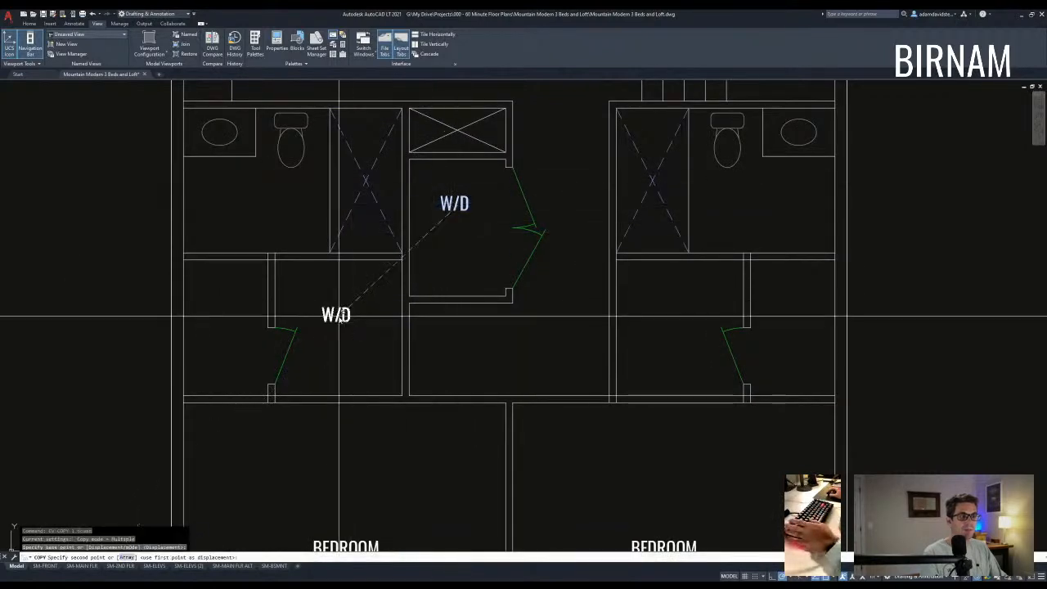
{"action": "left_click", "coordinate": [333, 310]}
{"action": "key", "text": "Escape"}
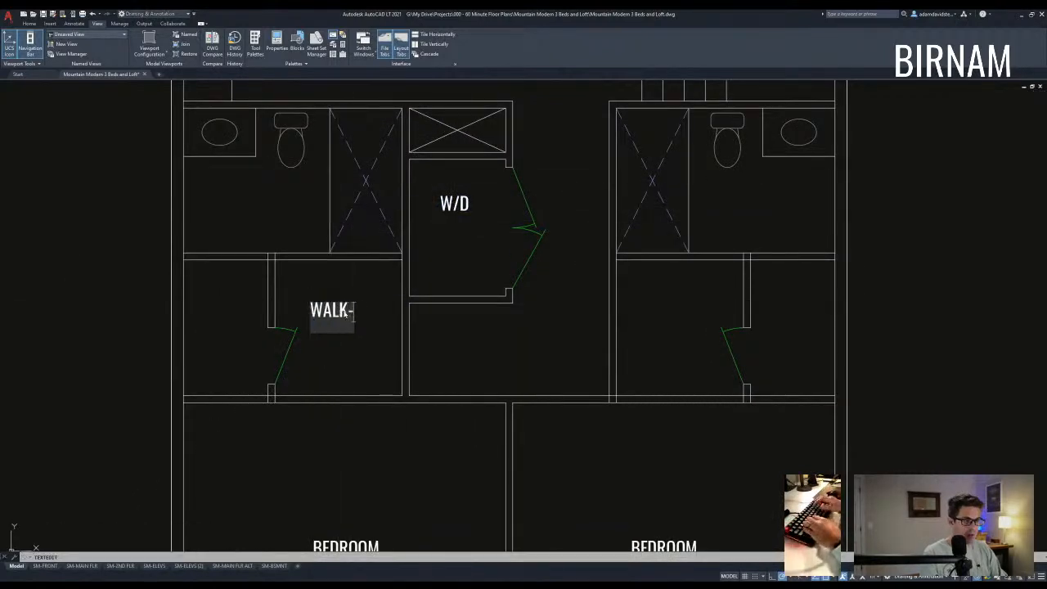
{"action": "key", "text": "Escape"}
{"action": "key", "text": "Escape"}
- Copy the WALK-IN label into the right closet
{"action": "left_click", "coordinate": [343, 300]}
{"action": "type", "text": "co"}
{"action": "key", "text": "space"}
{"action": "left_click", "coordinate": [344, 299]}
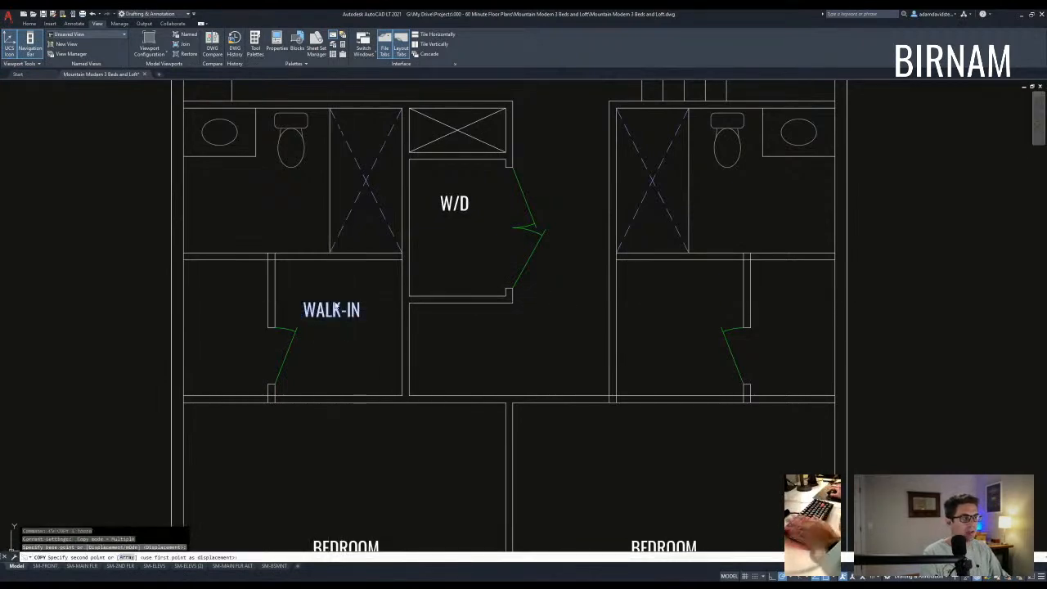
{"action": "left_click", "coordinate": [689, 305]}
{"action": "key", "text": "Escape"}
{"action": "key", "text": "Escape"}
- Copy a WALK-IN label onto the dining area and rename it LOFT
{"action": "scroll", "coordinate": [678, 296], "scroll_direction": "down", "scroll_amount": 5}
{"action": "middle_click_drag", "start_coordinate": [677, 294], "coordinate": [604, 380]}
{"action": "key", "text": "Escape"}
{"action": "key", "text": "Escape"}
{"action": "scroll", "coordinate": [490, 397], "scroll_direction": "up", "scroll_amount": 3}
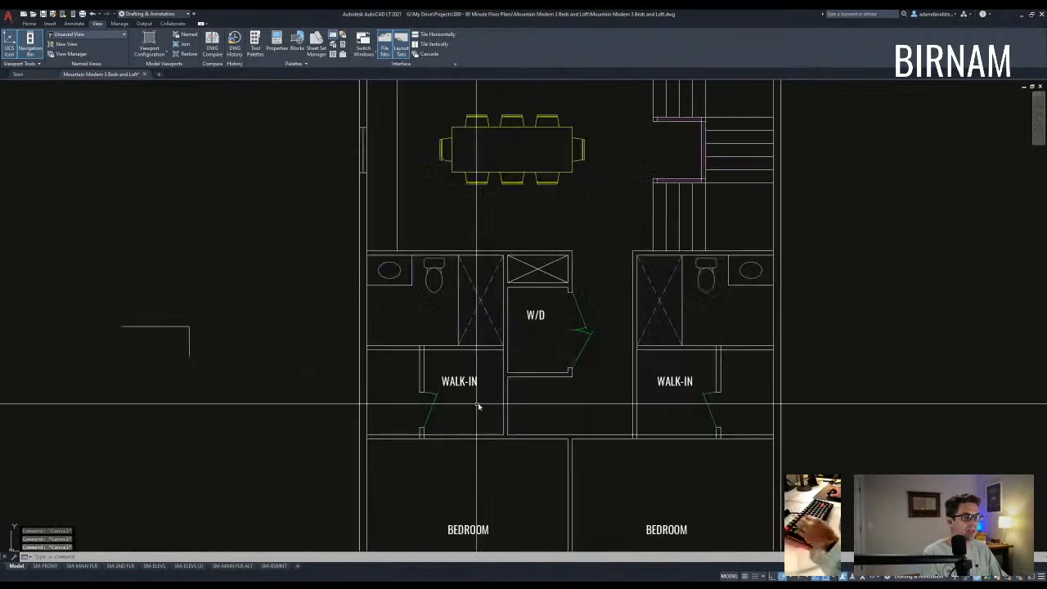
{"action": "left_click", "coordinate": [457, 381]}
{"action": "type", "text": "co"}
{"action": "key", "text": "space"}
{"action": "left_click", "coordinate": [458, 382]}
{"action": "middle_click_drag", "start_coordinate": [507, 178], "coordinate": [482, 271]}
{"action": "left_click", "coordinate": [486, 238]}
{"action": "key", "text": "Escape"}
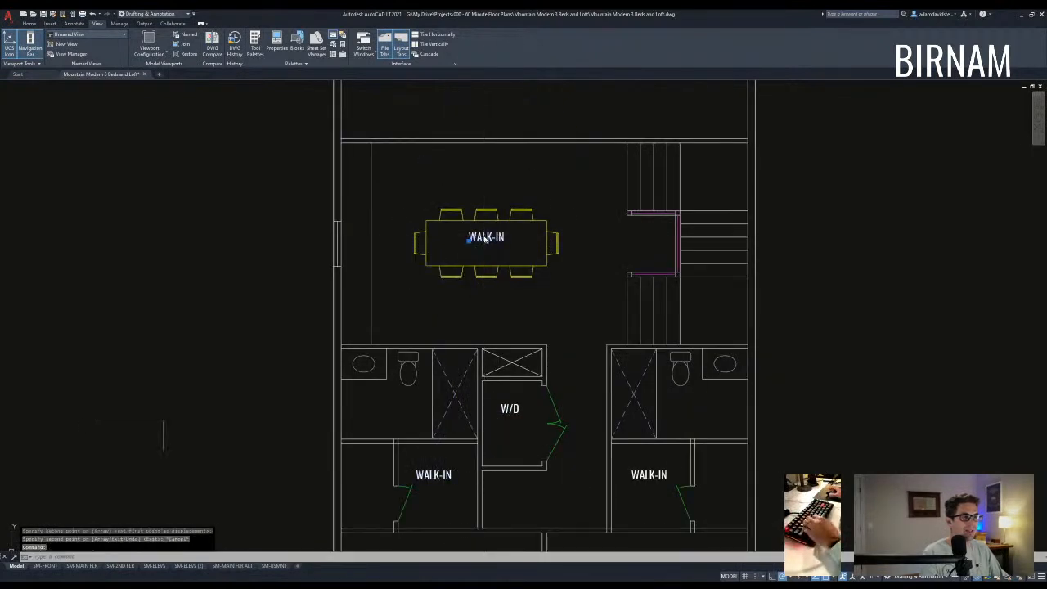
{"action": "key", "text": "Escape"}
{"action": "key", "text": "Escape"}
- Copy the dining table down beside the lower floor plan
{"action": "left_click", "coordinate": [473, 265]}
{"action": "type", "text": "cy"}
{"action": "key", "text": "space"}
{"action": "left_click", "coordinate": [472, 264]}
{"action": "scroll", "coordinate": [507, 314], "scroll_direction": "down", "scroll_amount": 2}
{"action": "middle_click_drag", "start_coordinate": [511, 317], "coordinate": [491, 276]}
{"action": "scroll", "coordinate": [425, 359], "scroll_direction": "up", "scroll_amount": 6}
{"action": "left_click", "coordinate": [409, 359]}
{"action": "key", "text": "Escape"}
- Rotate the copied dining table to a vertical orientation
{"action": "left_click", "coordinate": [418, 384]}
{"action": "left_click", "coordinate": [398, 341]}
{"action": "type", "text": "ro"}
{"action": "key", "text": "space"}
{"action": "left_click", "coordinate": [412, 354]}
{"action": "left_click", "coordinate": [413, 337]}
{"action": "left_click", "coordinate": [423, 353]}
- Move the rotated table into the lower plan's top room
{"action": "left_click", "coordinate": [404, 345]}
{"action": "type", "text": "v"}
{"action": "key", "text": "space"}
{"action": "left_click", "coordinate": [414, 358]}
{"action": "left_click", "coordinate": [555, 305]}
{"action": "scroll", "coordinate": [572, 319], "scroll_direction": "down", "scroll_amount": 6}
{"action": "key", "text": "Escape"}
{"action": "key", "text": "Escape"}
- Move the sofa up into the lower plan's top room
{"action": "scroll", "coordinate": [556, 378], "scroll_direction": "down", "scroll_amount": 6}
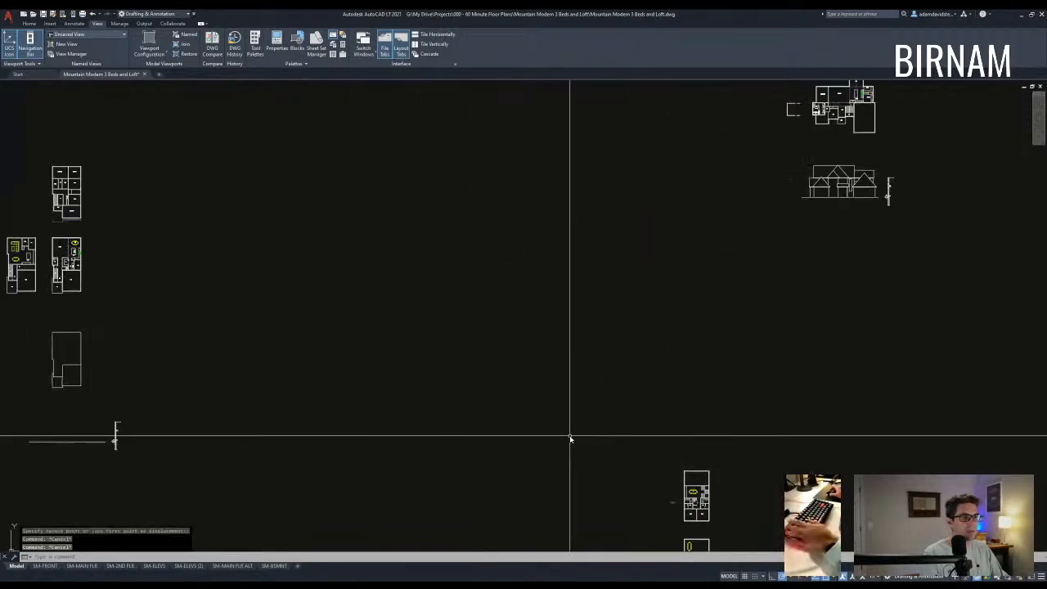
{"action": "scroll", "coordinate": [278, 335], "scroll_direction": "up", "scroll_amount": 10}
{"action": "scroll", "coordinate": [269, 334], "scroll_direction": "up", "scroll_amount": 3}
{"action": "left_click", "coordinate": [264, 341]}
{"action": "left_click", "coordinate": [202, 294]}
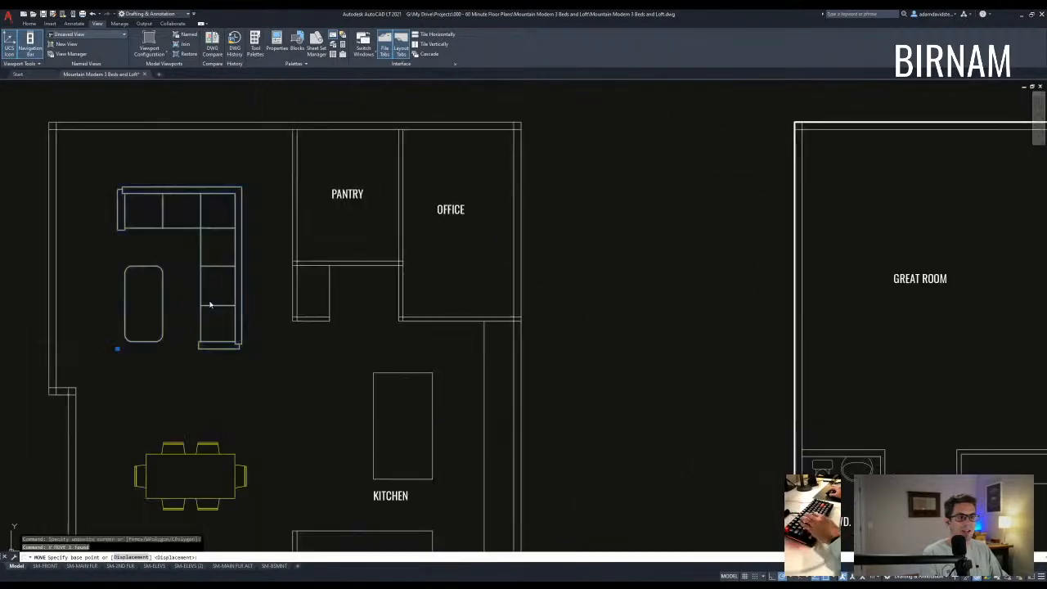
{"action": "type", "text": "v"}
{"action": "key", "text": "space"}
{"action": "left_click", "coordinate": [216, 310]}
{"action": "scroll", "coordinate": [217, 310], "scroll_direction": "down", "scroll_amount": 12}
{"action": "scroll", "coordinate": [636, 397], "scroll_direction": "up", "scroll_amount": 5}
{"action": "scroll", "coordinate": [444, 333], "scroll_direction": "up", "scroll_amount": 6}
{"action": "middle_click_drag", "start_coordinate": [264, 273], "coordinate": [801, 402]}
{"action": "scroll", "coordinate": [188, 288], "scroll_direction": "up", "scroll_amount": 4}
{"action": "left_click", "coordinate": [428, 320]}
{"action": "key", "text": "Escape"}
- Rotate the sofa 90° clockwise in the top room
{"action": "left_click", "coordinate": [449, 314]}
{"action": "type", "text": "ro"}
{"action": "key", "text": "space"}
{"action": "left_click", "coordinate": [424, 272]}
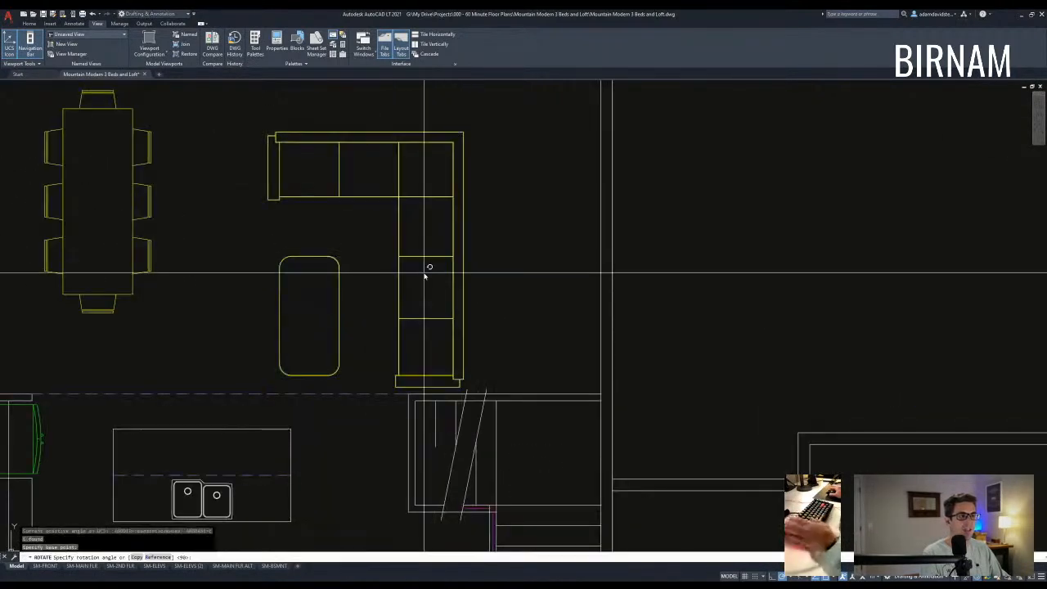
{"action": "left_click", "coordinate": [434, 327]}
{"action": "key", "text": "Escape"}
- Mirror the sofa and coffee table across a vertical line, erasing the originals
{"action": "scroll", "coordinate": [437, 330], "scroll_direction": "down", "scroll_amount": 2}
{"action": "middle_click_drag", "start_coordinate": [439, 331], "coordinate": [455, 369]}
{"action": "left_click", "coordinate": [469, 363]}
{"action": "left_click", "coordinate": [453, 342]}
{"action": "type", "text": "mi"}
{"action": "left_click", "coordinate": [446, 247]}
{"action": "left_click", "coordinate": [446, 224]}
{"action": "type", "text": "y"}
{"action": "key", "text": "Escape"}
- Shift the mirrored sofa group slightly left and down
{"action": "left_click", "coordinate": [472, 350]}
{"action": "left_click", "coordinate": [420, 312]}
{"action": "type", "text": "m"}
{"action": "left_click", "coordinate": [448, 282]}
{"action": "left_click", "coordinate": [414, 295]}
{"action": "key", "text": "Escape"}
{"action": "key", "text": "Escape"}
{"action": "scroll", "coordinate": [364, 327], "scroll_direction": "down", "scroll_amount": 2}
{"action": "middle_click_drag", "start_coordinate": [462, 357], "coordinate": [512, 352]}
{"action": "scroll", "coordinate": [516, 336], "scroll_direction": "down", "scroll_amount": 2}
{"action": "left_click", "coordinate": [510, 362]}
{"action": "left_click", "coordinate": [427, 235]}
{"action": "key", "text": "Escape"}
{"action": "key", "text": "Escape"}
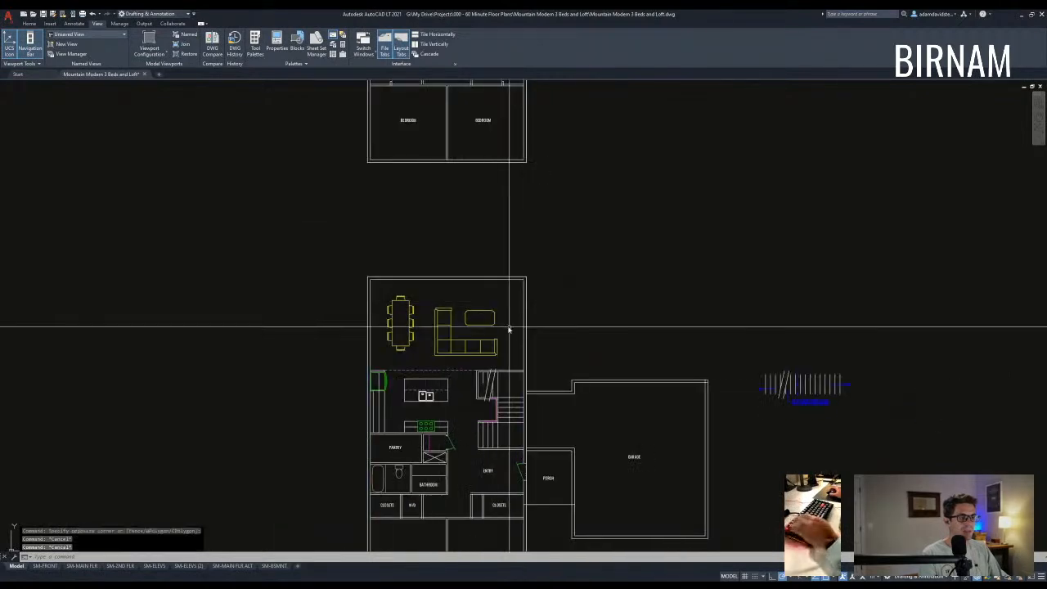
- Stretch the lower plan's top wall up 2'
{"action": "type", "text": "s"}
{"action": "left_click", "coordinate": [561, 293]}
{"action": "left_click", "coordinate": [314, 251]}
{"action": "key", "text": "space"}
{"action": "left_click", "coordinate": [319, 233]}
{"action": "type", "text": "2'"}
{"action": "key", "text": "Escape"}
- Stretch the upper floor plan's top wall up by 24
{"action": "scroll", "coordinate": [409, 139], "scroll_direction": "down", "scroll_amount": 2}
{"action": "middle_click_drag", "start_coordinate": [417, 106], "coordinate": [404, 346]}
{"action": "type", "text": "st"}
{"action": "left_click", "coordinate": [495, 229]}
{"action": "left_click", "coordinate": [351, 161]}
{"action": "key", "text": "space"}
{"action": "left_click", "coordinate": [352, 153]}
{"action": "type", "text": "24"}
{"action": "key", "text": "Escape"}
- Move the sofa and coffee table up and to the right
{"action": "middle_click_drag", "start_coordinate": [448, 386], "coordinate": [451, 263]}
{"action": "scroll", "coordinate": [445, 382], "scroll_direction": "up", "scroll_amount": 2}
{"action": "left_click", "coordinate": [454, 375]}
{"action": "left_click", "coordinate": [443, 353]}
{"action": "type", "text": "m"}
{"action": "left_click", "coordinate": [438, 323]}
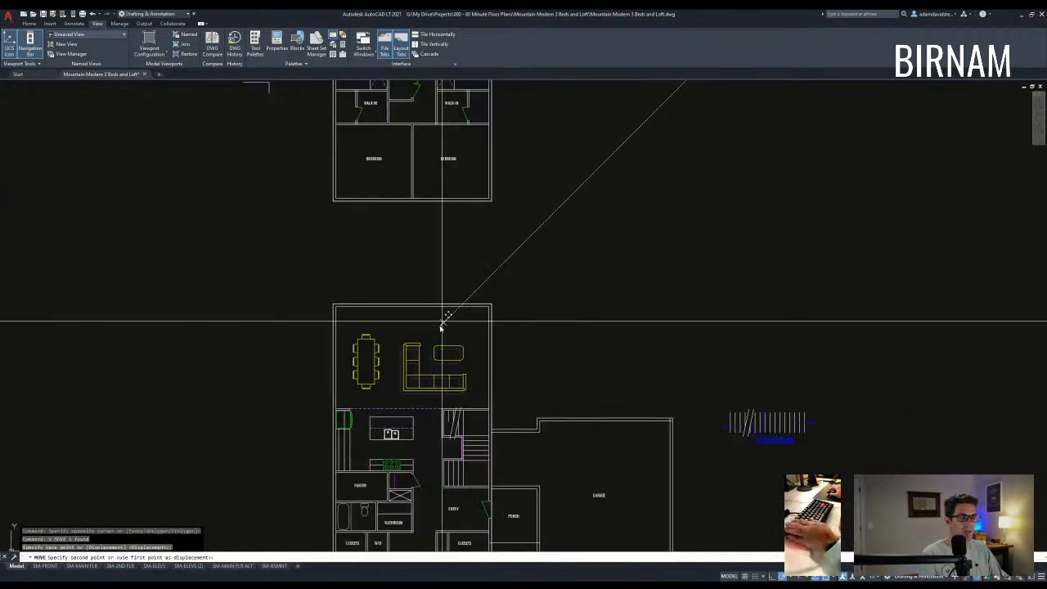
{"action": "left_click", "coordinate": [443, 315]}
{"action": "key", "text": "Escape"}
{"action": "key", "text": "Escape"}
{"action": "left_click", "coordinate": [459, 375]}
- Mirror the sofa group across a diagonal line, erasing the original
{"action": "left_click", "coordinate": [443, 352]}
{"action": "type", "text": "mi"}
{"action": "left_click", "coordinate": [416, 381]}
{"action": "left_click", "coordinate": [439, 358]}
{"action": "type", "text": "y"}
{"action": "key", "text": "Escape"}
{"action": "key", "text": "Escape"}
- Move the sofa and coffee table into their final spot in the living area
{"action": "scroll", "coordinate": [448, 392], "scroll_direction": "up", "scroll_amount": 2}
{"action": "left_click", "coordinate": [448, 392]}
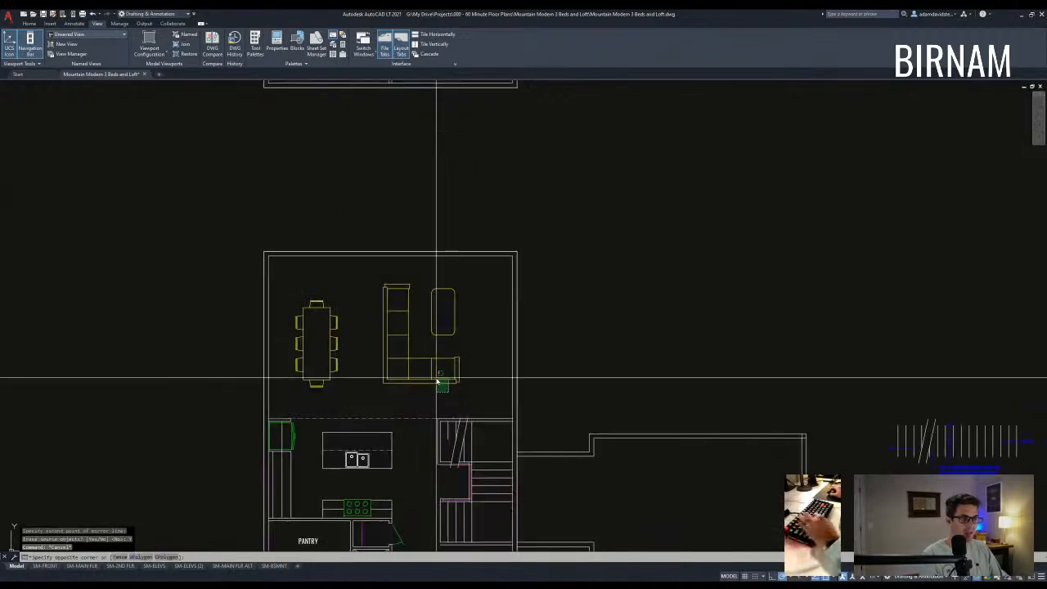
{"action": "left_click", "coordinate": [436, 377]}
{"action": "type", "text": "v"}
{"action": "left_click", "coordinate": [487, 318]}
{"action": "left_click", "coordinate": [497, 330]}
{"action": "key", "text": "Escape"}
{"action": "key", "text": "Escape"}
- Nudge the dining table slightly up and right beside the sofa
{"action": "middle_click_drag", "start_coordinate": [351, 390], "coordinate": [373, 374]}
{"action": "left_click", "coordinate": [373, 372]}
{"action": "left_click", "coordinate": [354, 341]}
{"action": "type", "text": "v"}
{"action": "left_click", "coordinate": [386, 348]}
{"action": "left_click", "coordinate": [393, 341]}
{"action": "key", "text": "Escape"}
{"action": "scroll", "coordinate": [427, 369], "scroll_direction": "down", "scroll_amount": 2}
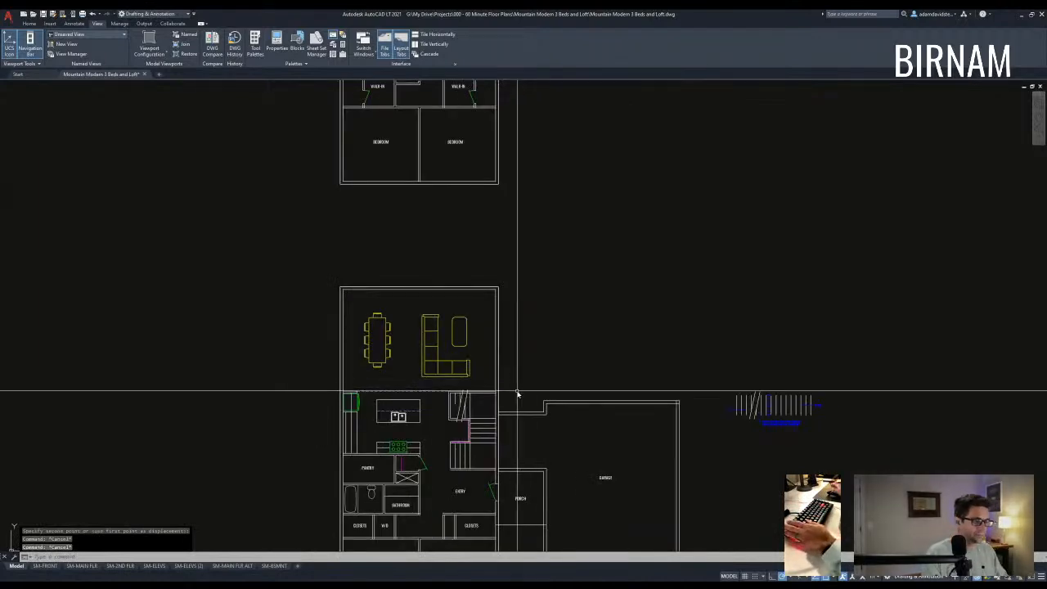
{"action": "key", "text": "Escape"}
{"action": "middle_click_drag", "start_coordinate": [528, 381], "coordinate": [451, 346]}
{"action": "scroll", "coordinate": [480, 407], "scroll_direction": "up", "scroll_amount": 2}
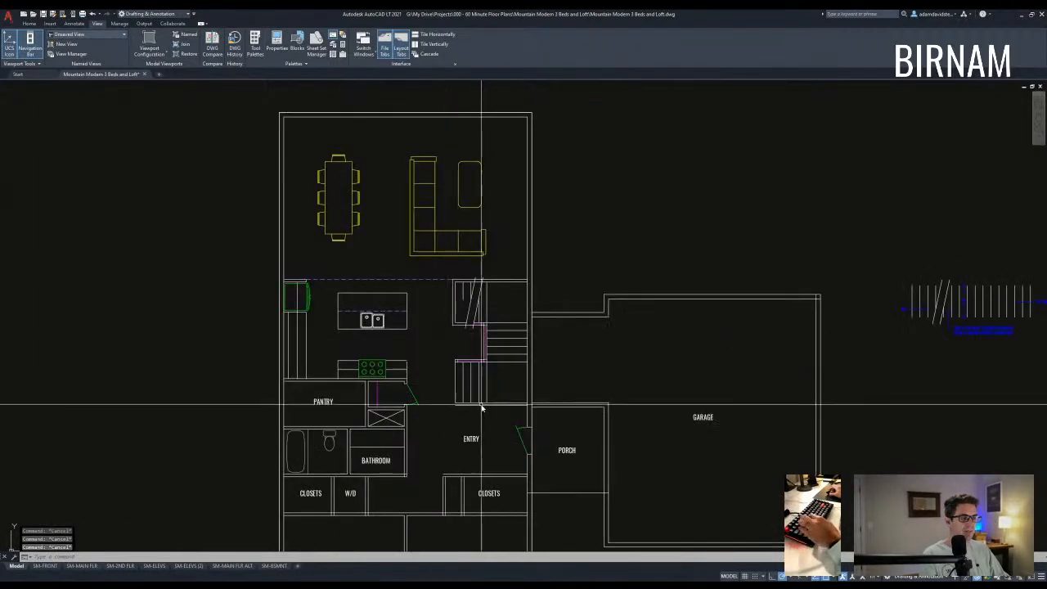
{"action": "scroll", "coordinate": [514, 390], "scroll_direction": "down", "scroll_amount": 2}
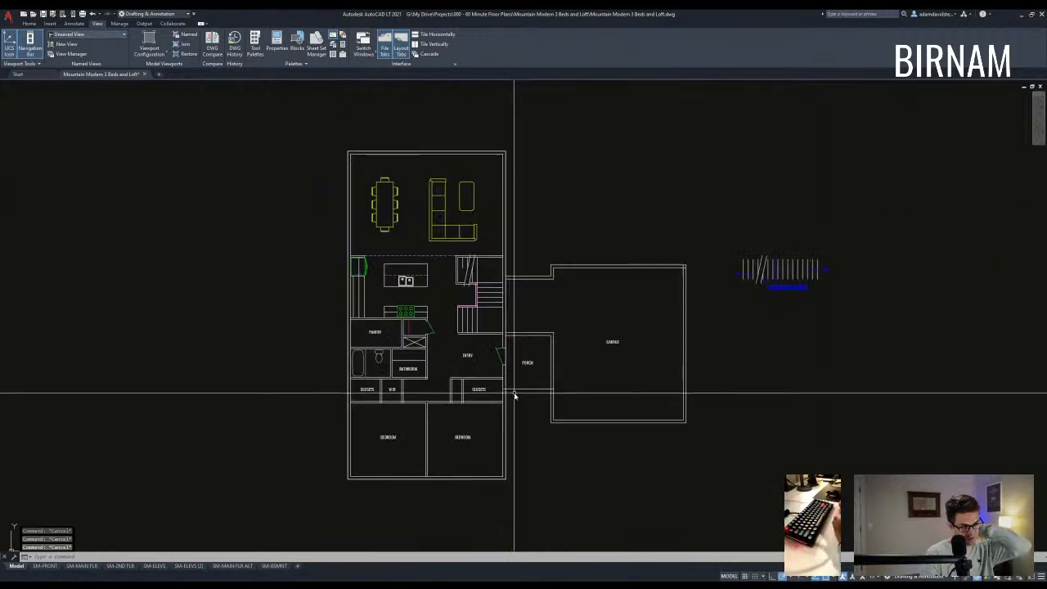